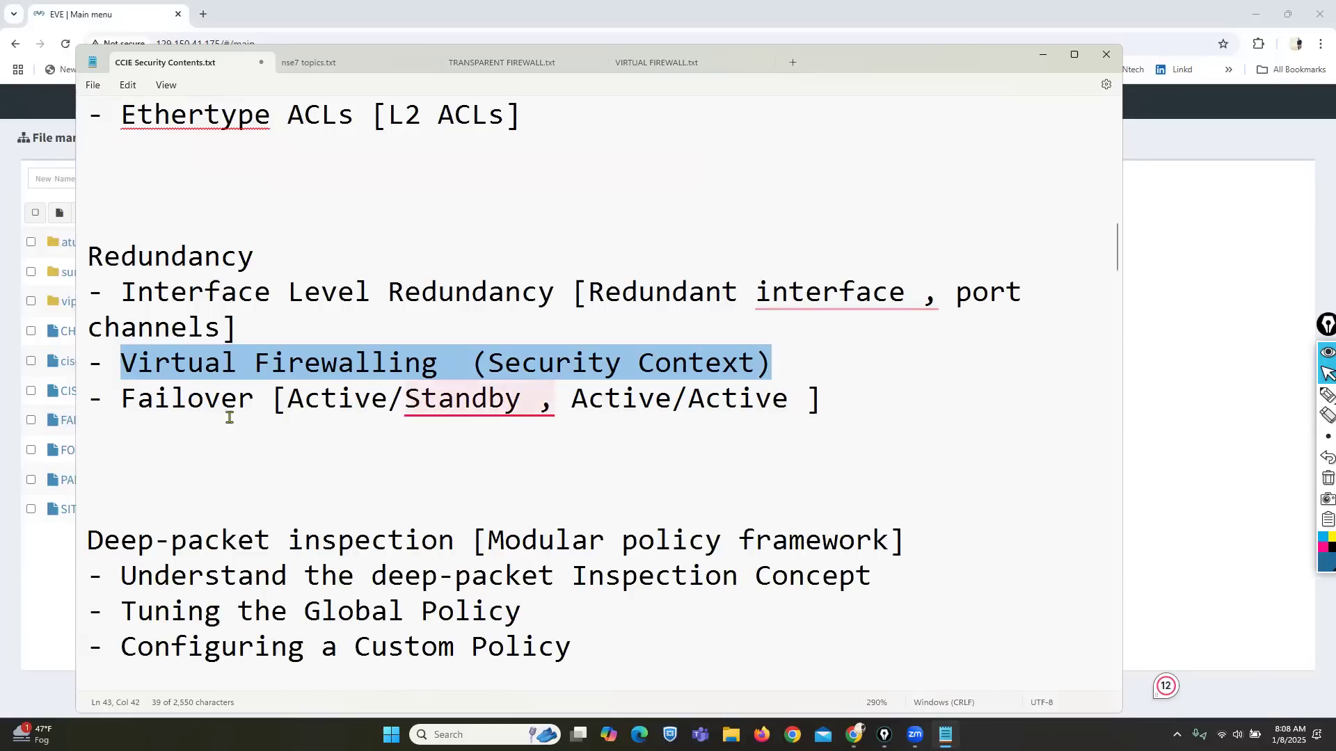
Step: Select the Failover [Active/Standby, Active/Active] line in Notepad and enter mspaint in the Run box
left_click_drag(123, 396, 820, 398)
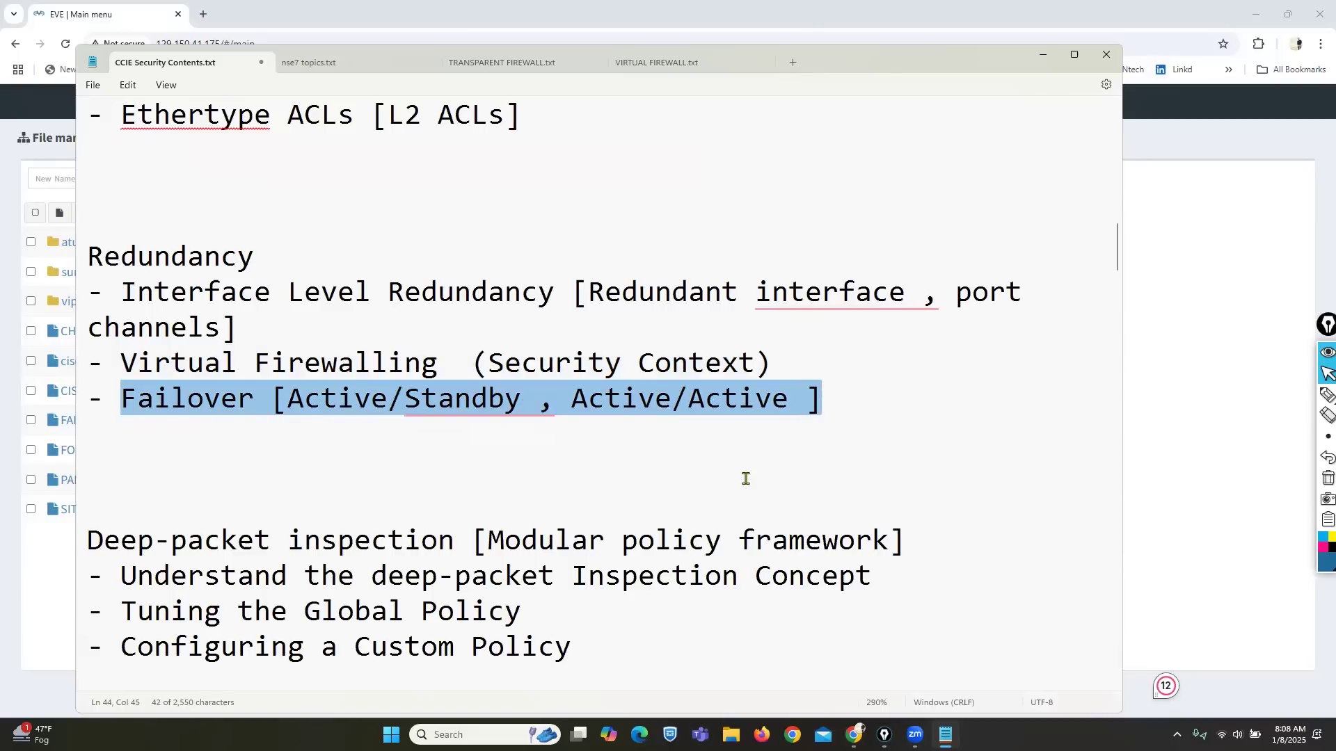
key("super+r")
type("ms")
key("Up")
key("Up")
key("Up")
key("Up")
key("Down")
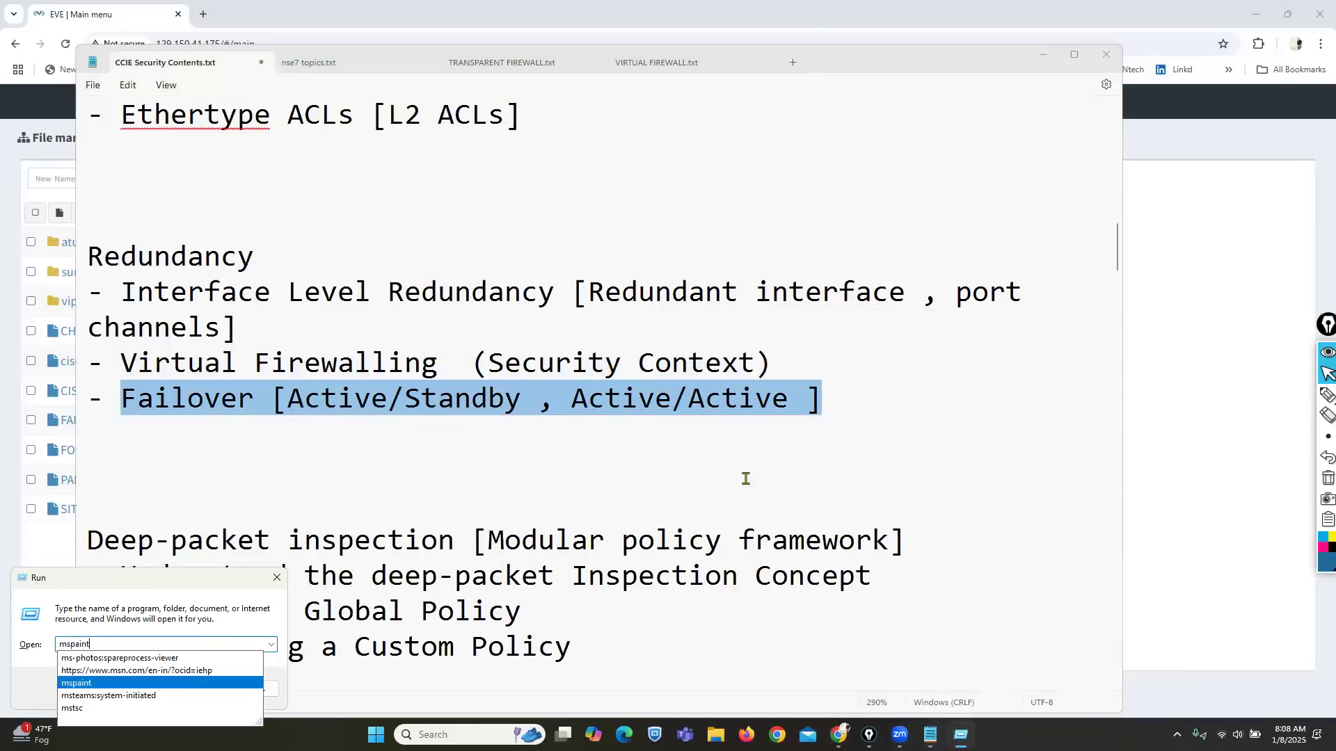
Step: Launch Paint and fill the whole canvas black
key("Return")
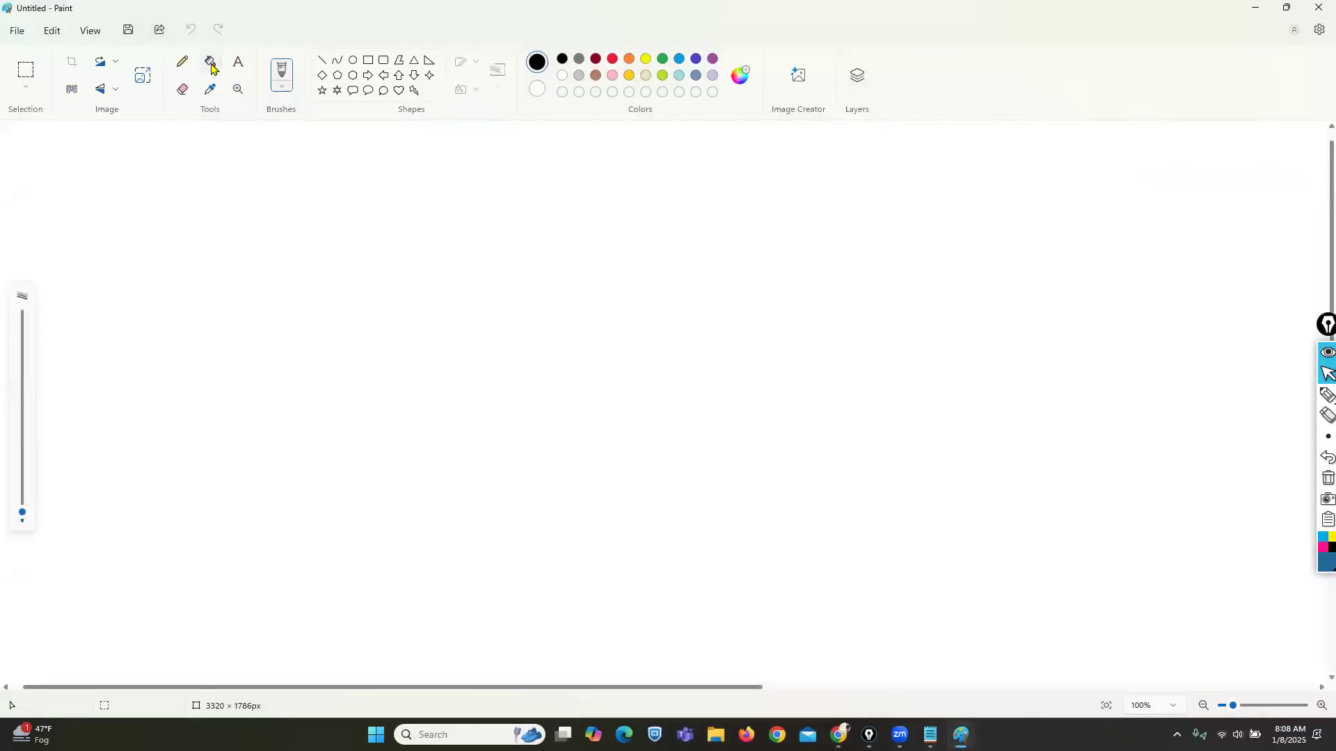
left_click(211, 62)
left_click(256, 223)
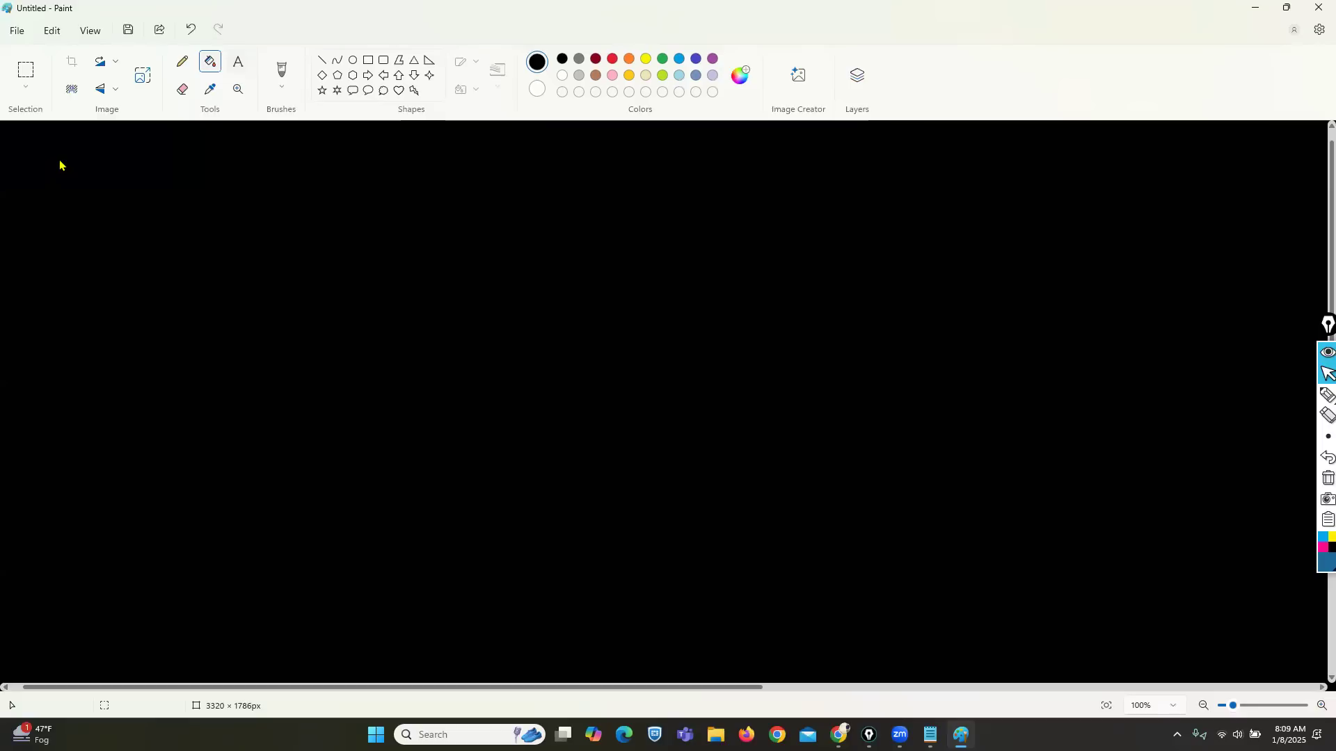
Step: Paste the Failover line into an orange text box at the canvas top-left and enlarge it
left_click(238, 62)
left_click(629, 59)
left_click(56, 172)
type("Failover [Active/Standby, Active/Active ]")
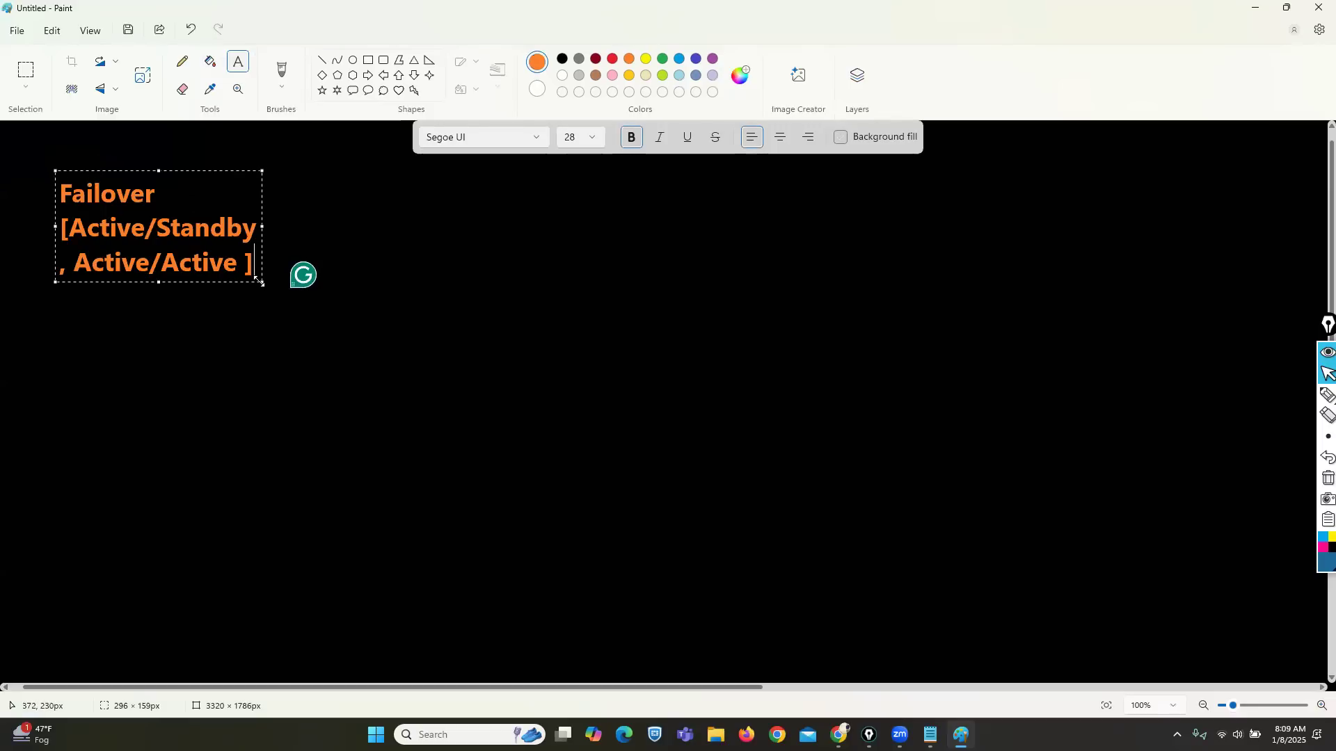
left_click_drag(263, 283, 327, 366)
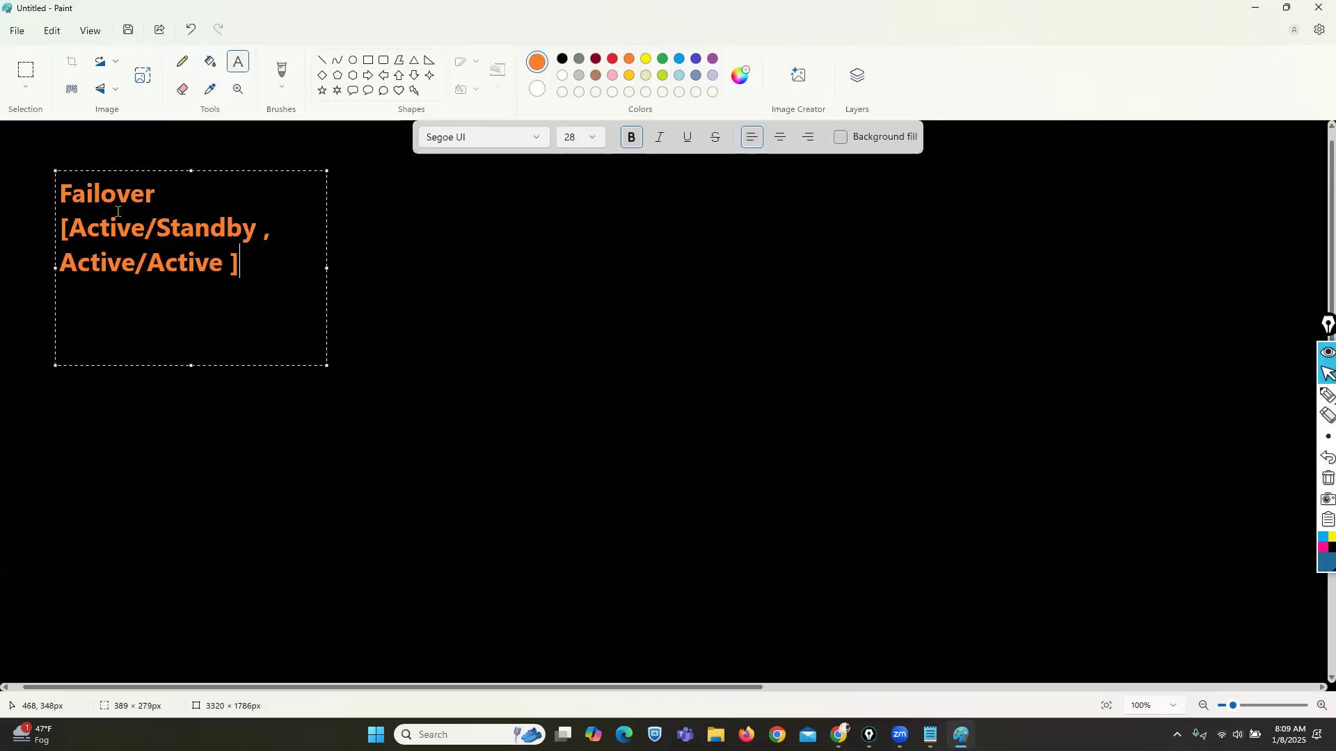
left_click_drag(49, 165, 31, 144)
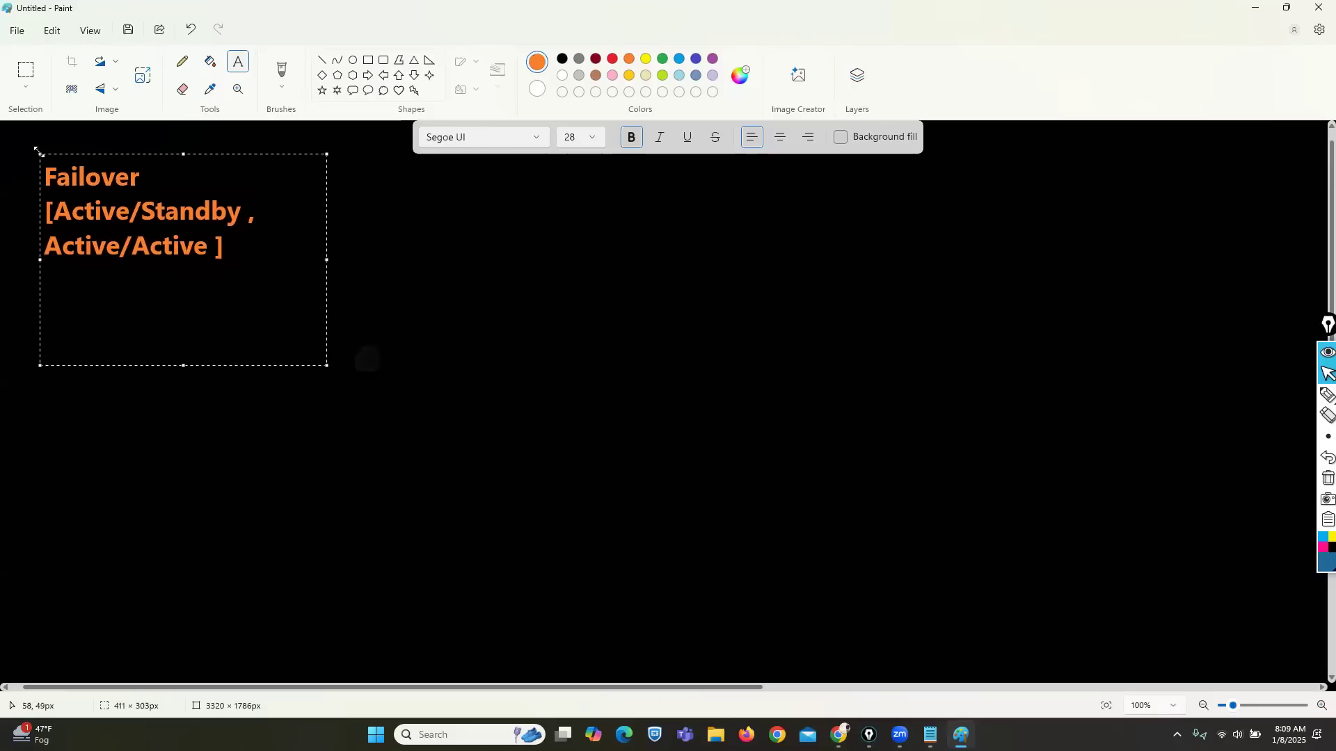
Step: Edit the text into Failover, Active/Standby and Active/Active lines without brackets or comma, then commit it
left_click(163, 173)
key("Return")
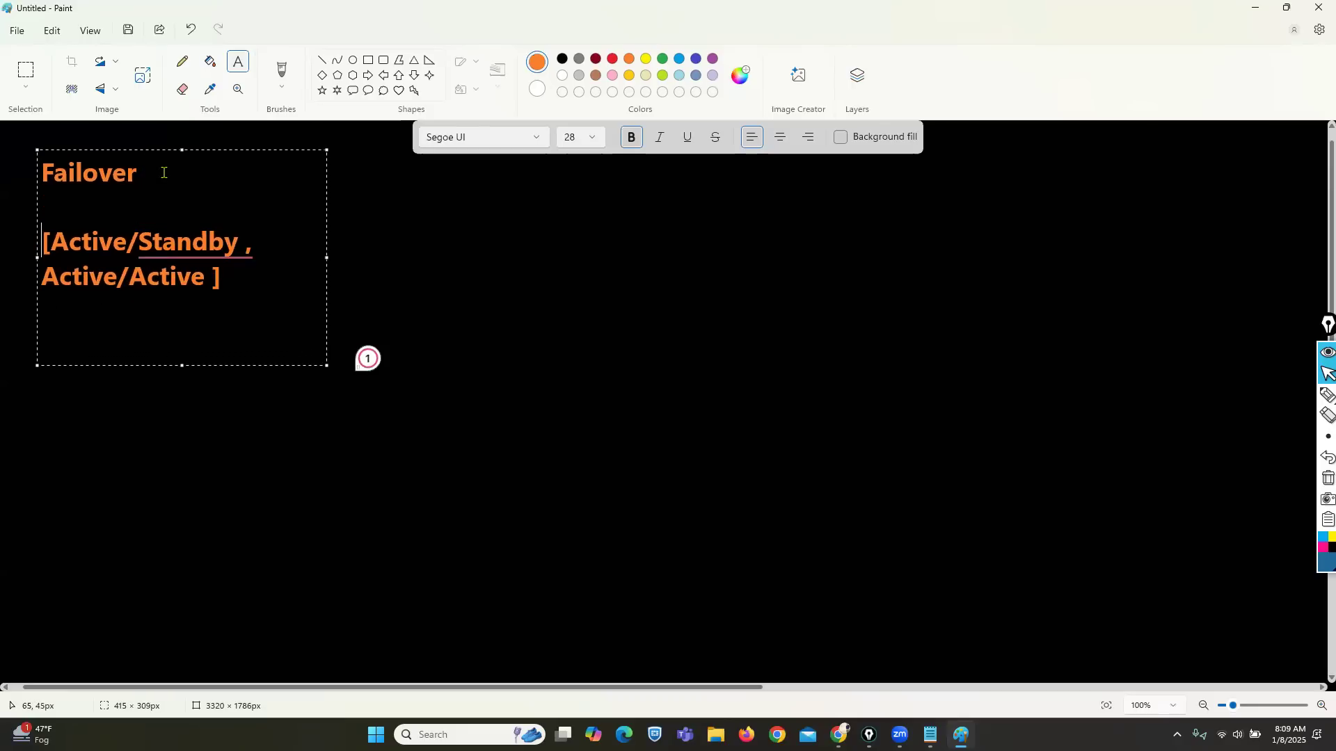
key("Delete")
key("Down")
key("Right")
key("Right")
key("Right")
key("Right")
key("Right")
key("Right")
key("Right")
key("Right")
key("Right")
key("Right")
key("Right")
key("Right")
key("Right")
key("Right")
key("Right")
key("BackSpace")
key("Up")
key("Right")
key("Right")
key("Right")
key("BackSpace")
key("BackSpace")
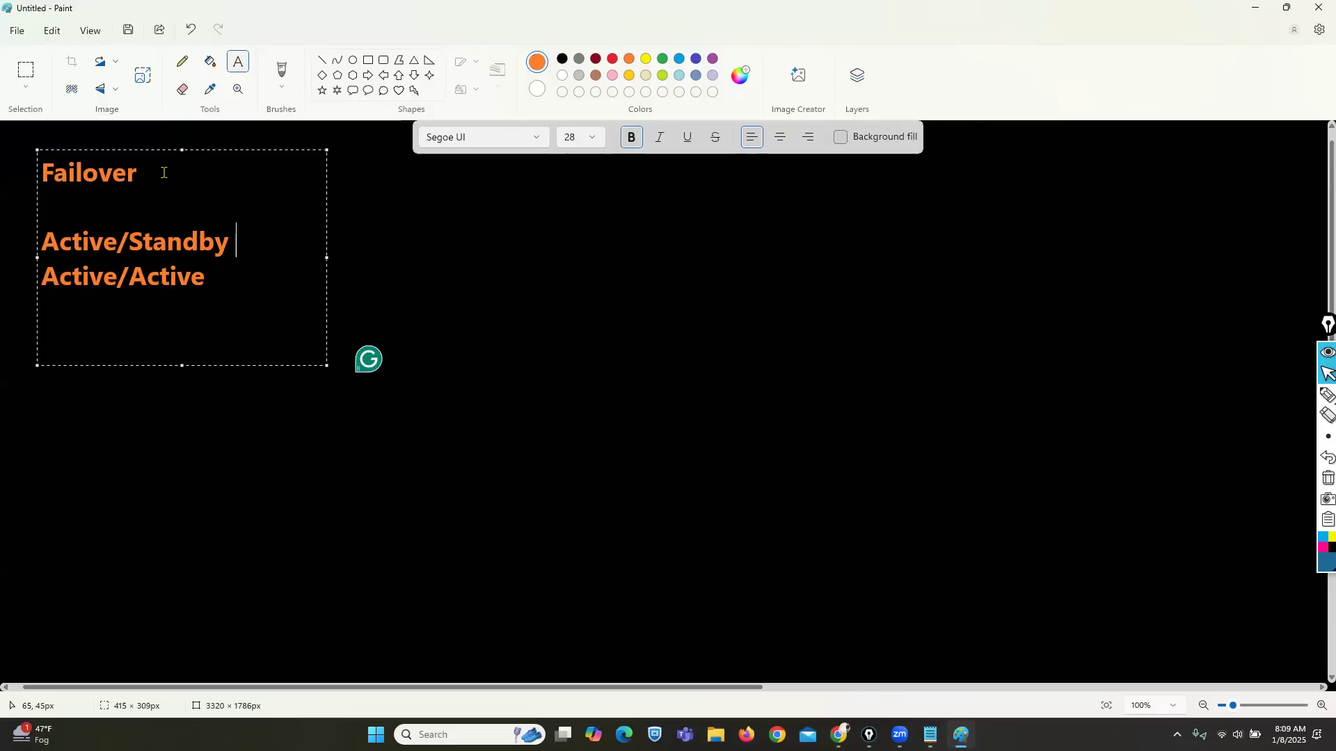
left_click(628, 343)
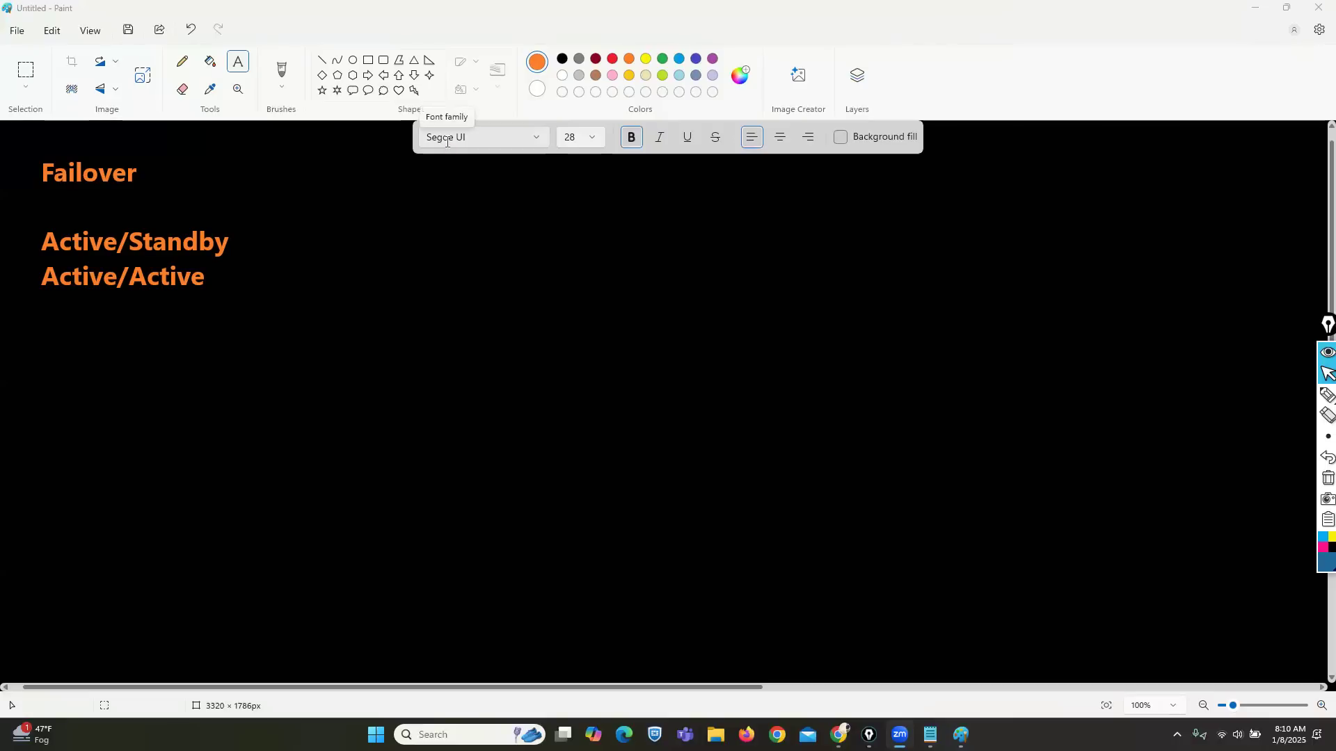
left_click(1284, 397)
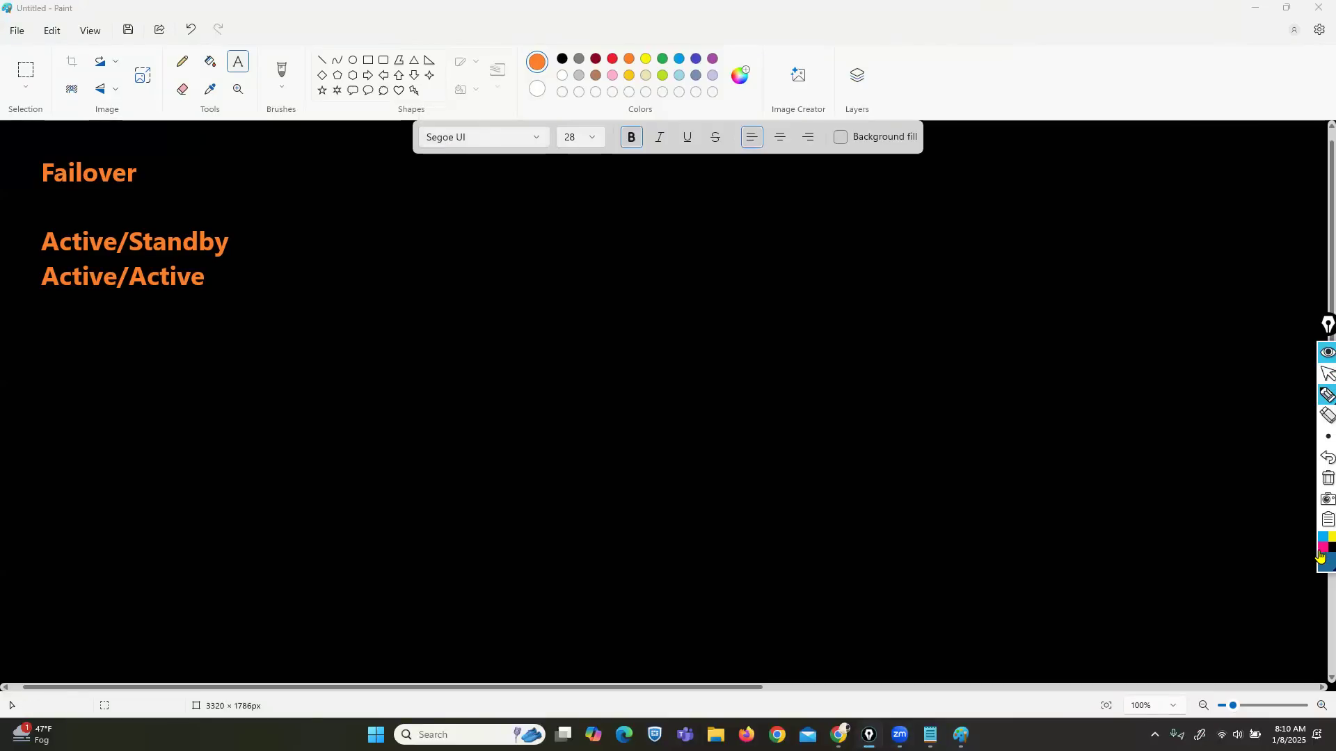
Step: Draw a yellow FW box with a magenta link down to a switch
left_click(1328, 536)
mouse_move(674, 364)
left_mouse_down()
mouse_move(588, 366)
mouse_move(582, 417)
mouse_move(689, 421)
mouse_move(658, 360)
mouse_move(604, 405)
mouse_move(619, 376)
mouse_move(616, 390)
mouse_move(654, 381)
left_mouse_up()
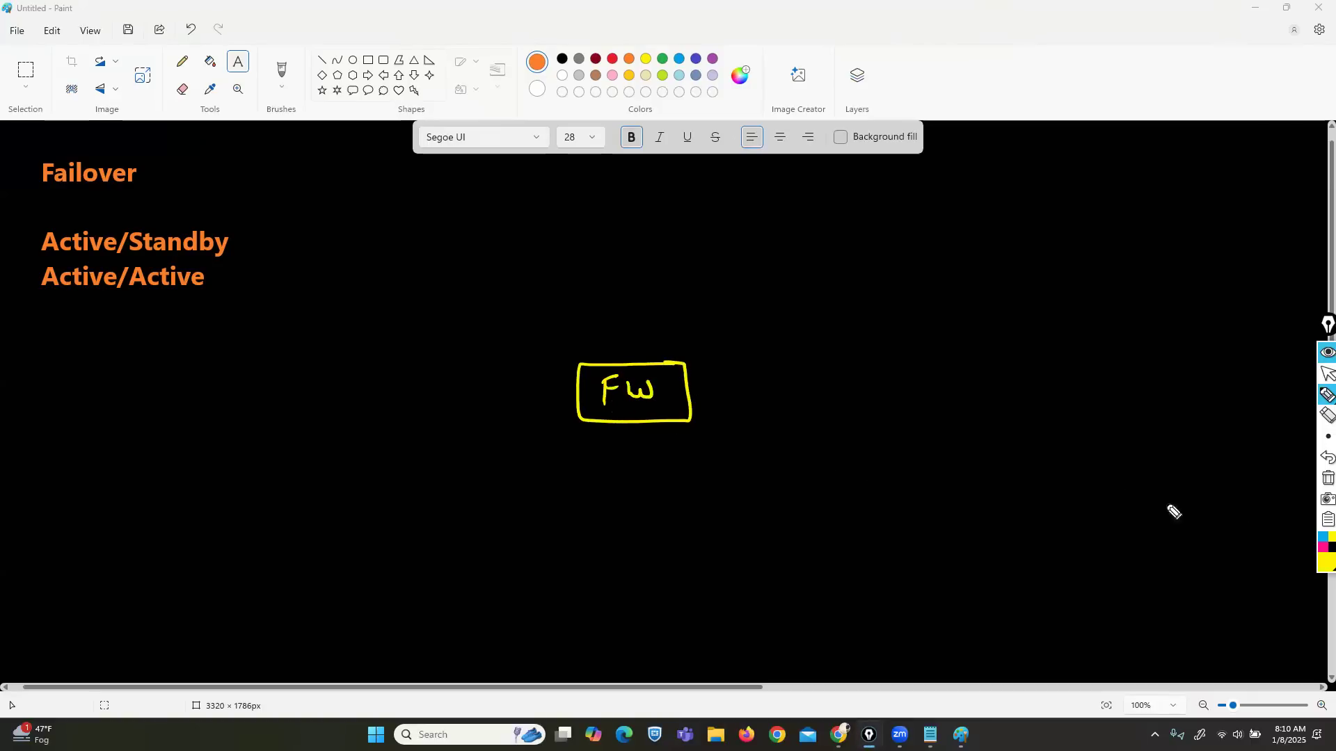
left_click(1322, 547)
mouse_move(657, 421)
left_mouse_down()
mouse_move(845, 547)
mouse_move(856, 596)
mouse_move(930, 551)
mouse_move(869, 547)
mouse_move(853, 592)
mouse_move(914, 569)
mouse_move(847, 633)
mouse_move(854, 652)
mouse_move(851, 631)
mouse_move(995, 637)
left_mouse_up()
Step: Draw a cyan line from FW to an ISP cloud at the top right, labelled ISP
left_click(1322, 537)
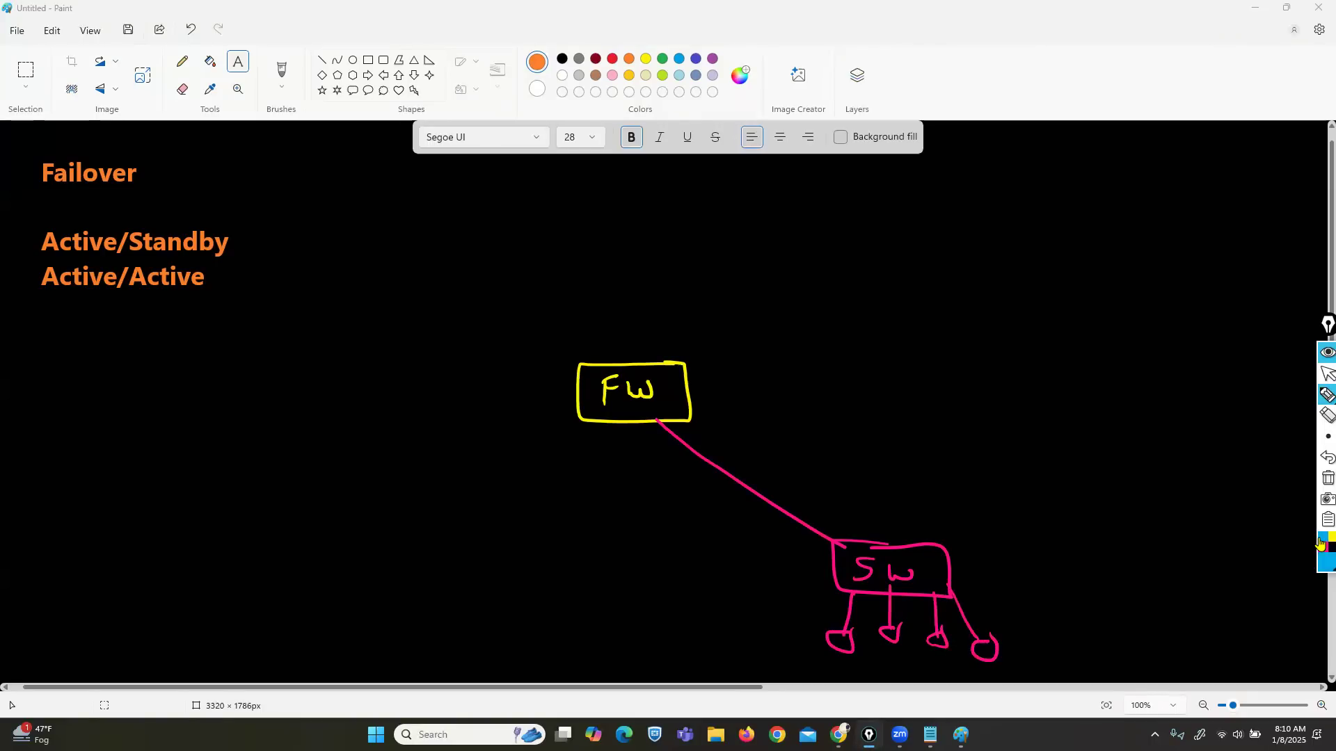
left_click_drag(675, 371, 849, 197)
mouse_move(910, 25)
left_mouse_down()
mouse_move(839, 182)
mouse_move(982, 193)
mouse_move(936, 47)
left_mouse_up()
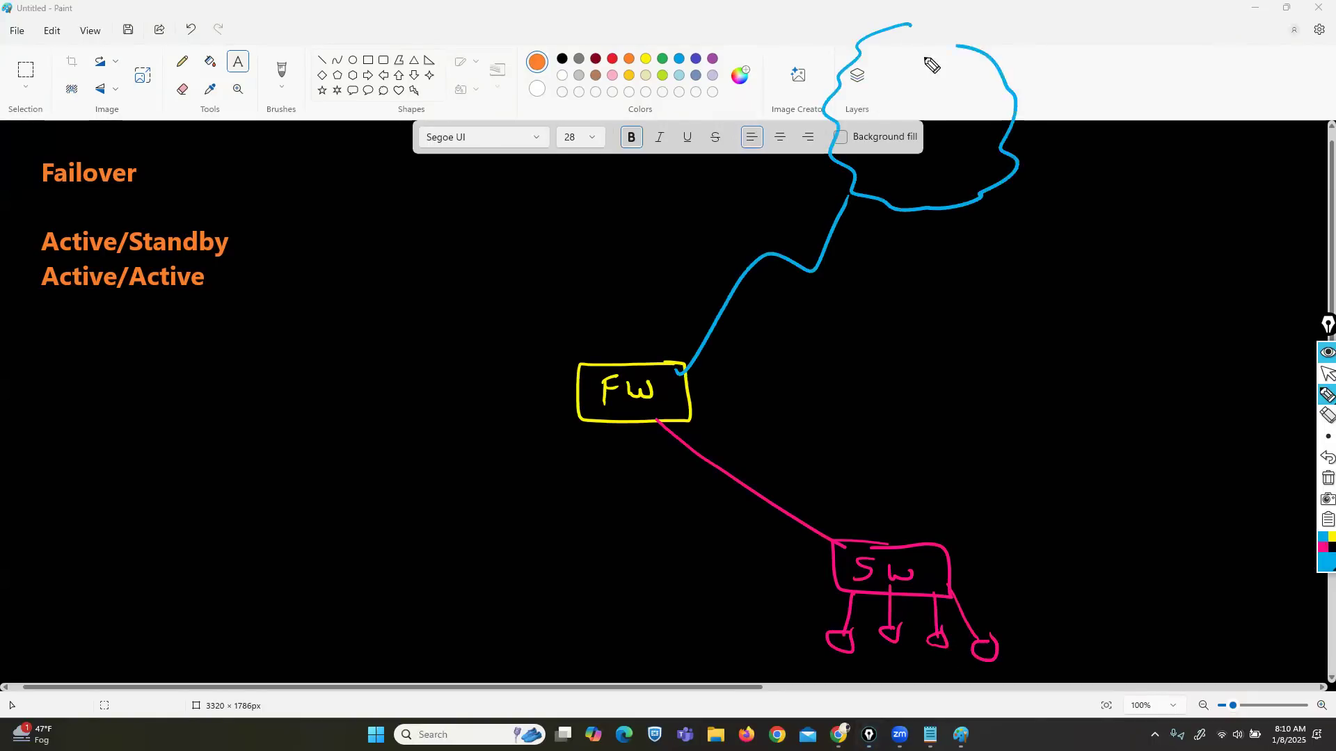
mouse_move(890, 112)
left_mouse_down()
mouse_move(905, 139)
mouse_move(898, 122)
left_mouse_up()
left_click_drag(922, 120, 910, 137)
mouse_move(937, 129)
left_mouse_down()
mouse_move(935, 149)
mouse_move(936, 134)
left_mouse_up()
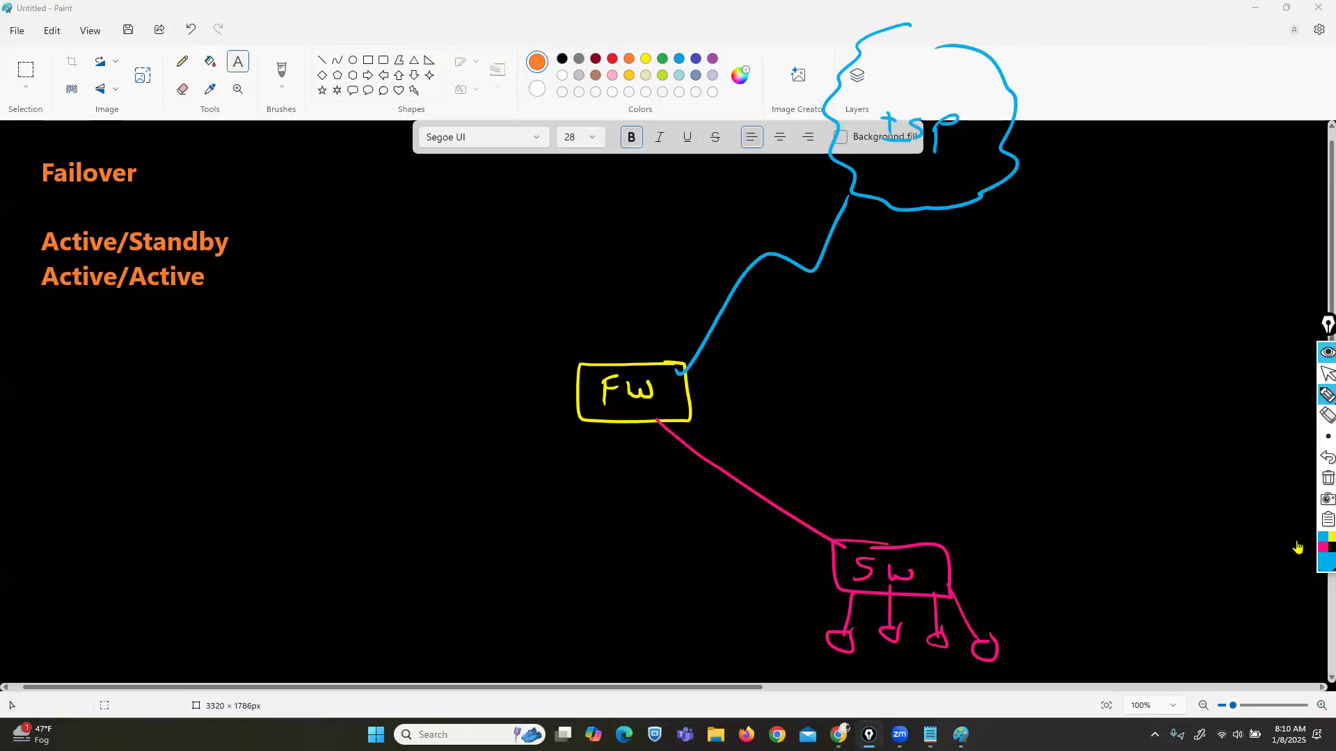
Step: Label FW's inside interface below and outside interface Fo/1 above in orange
left_click(1325, 560)
left_click(1303, 529)
mouse_move(612, 435)
left_mouse_down()
mouse_move(611, 454)
mouse_move(619, 443)
left_mouse_up()
left_click_drag(628, 440, 638, 456)
left_click_drag(639, 448, 652, 452)
left_click_drag(638, 340, 650, 317)
left_click_drag(653, 323, 677, 344)
Step: Write the inside address 172.168.10.1/24 below FW
mouse_move(500, 457)
left_mouse_down()
mouse_move(500, 478)
mouse_move(572, 475)
left_mouse_up()
left_click(544, 471)
mouse_move(586, 464)
left_mouse_down()
mouse_move(583, 474)
mouse_move(666, 487)
left_mouse_up()
left_click(600, 465)
left_click(638, 473)
left_click_drag(670, 481, 694, 496)
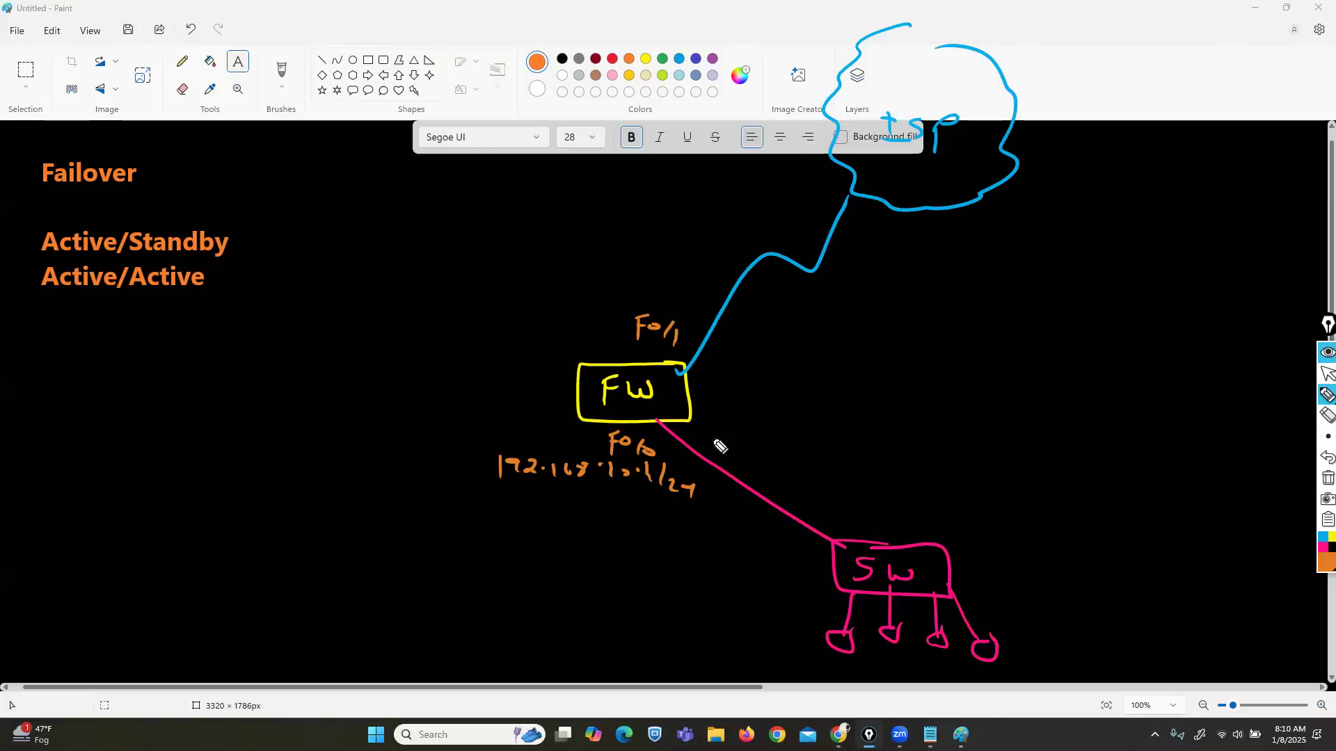
Step: Write the outside 99.99.99 address in orange above Fo/1
mouse_move(637, 264)
left_mouse_down()
mouse_move(627, 280)
mouse_move(652, 268)
mouse_move(650, 279)
mouse_move(682, 279)
left_mouse_up()
left_click(665, 275)
mouse_move(698, 268)
left_mouse_down()
mouse_move(702, 279)
mouse_move(779, 269)
left_mouse_up()
left_click(718, 275)
left_click(766, 273)
mouse_move(788, 262)
left_mouse_down()
mouse_move(840, 271)
mouse_move(805, 259)
mouse_move(813, 268)
left_mouse_up()
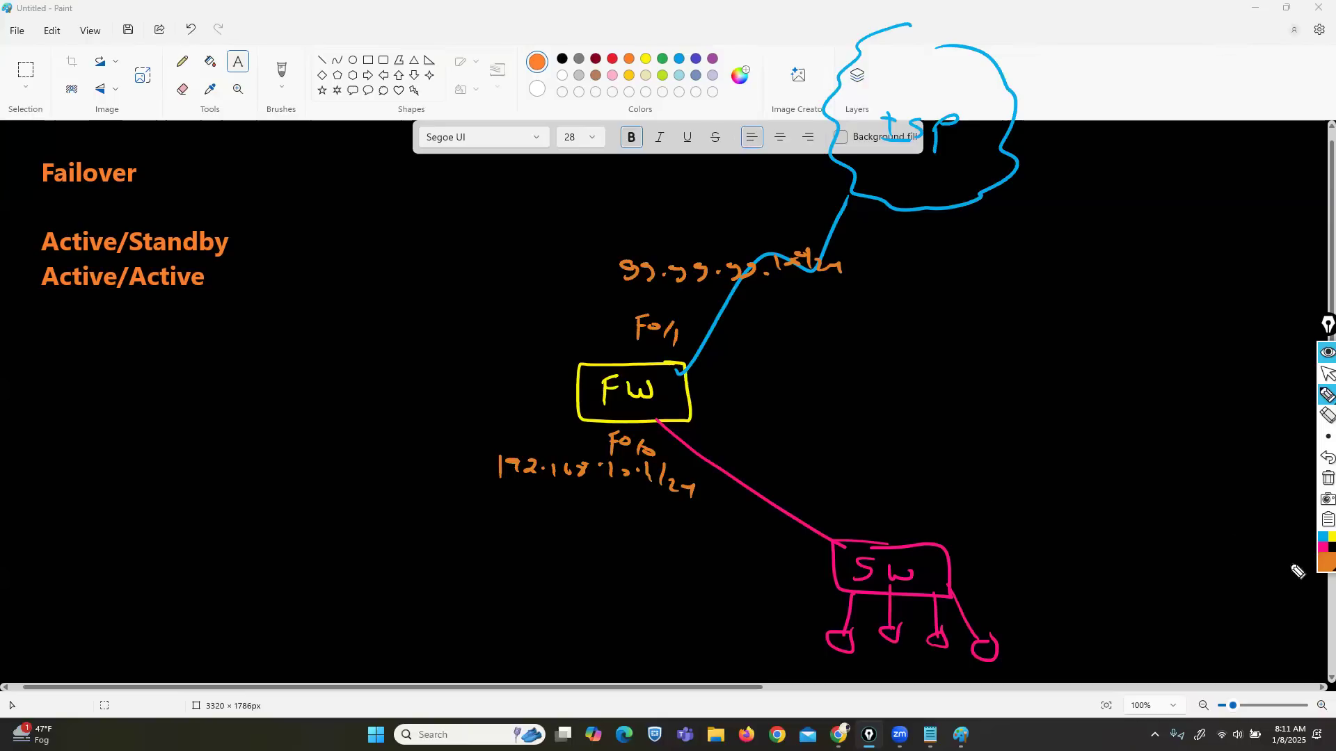
Step: Trace a green traffic path from ISP past FW to SW and draw a green X over FW
left_click(1321, 567)
left_click(1300, 419)
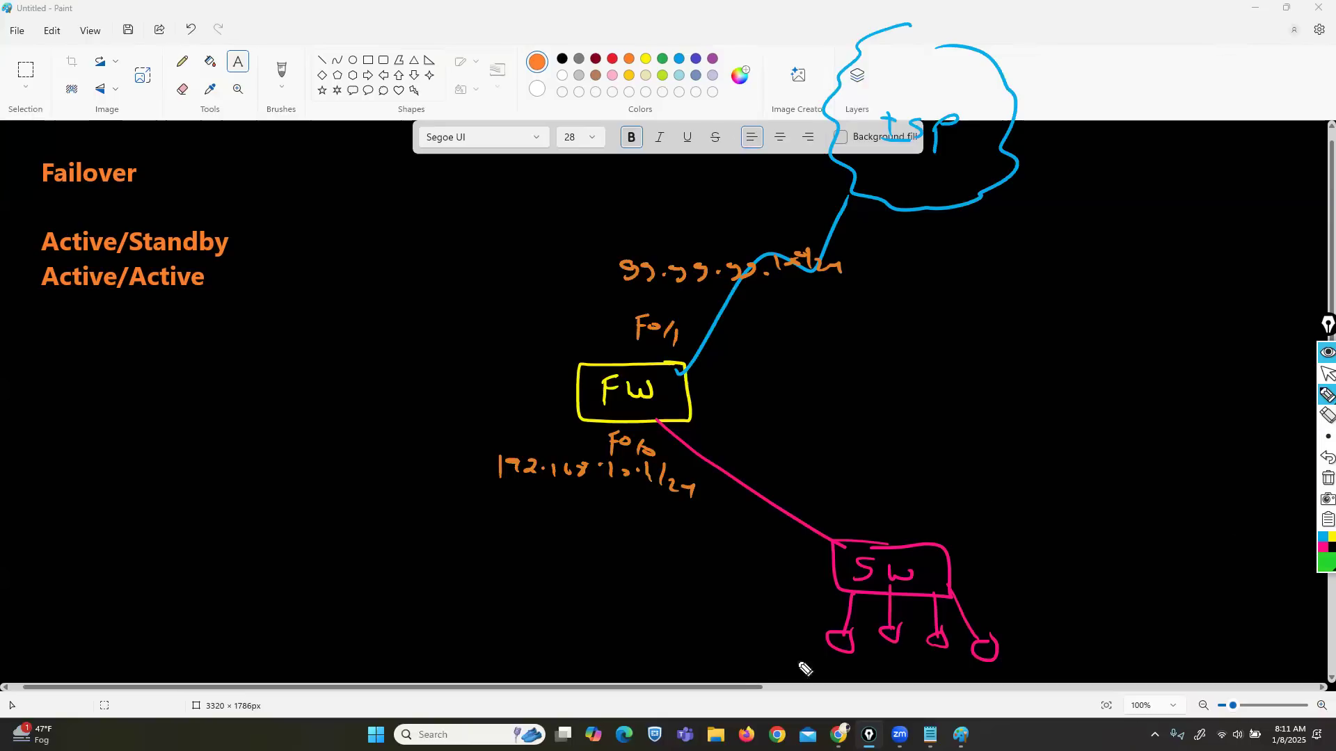
mouse_move(655, 700)
left_mouse_down()
mouse_move(875, 630)
mouse_move(686, 389)
mouse_move(856, 118)
mouse_move(859, 77)
left_mouse_up()
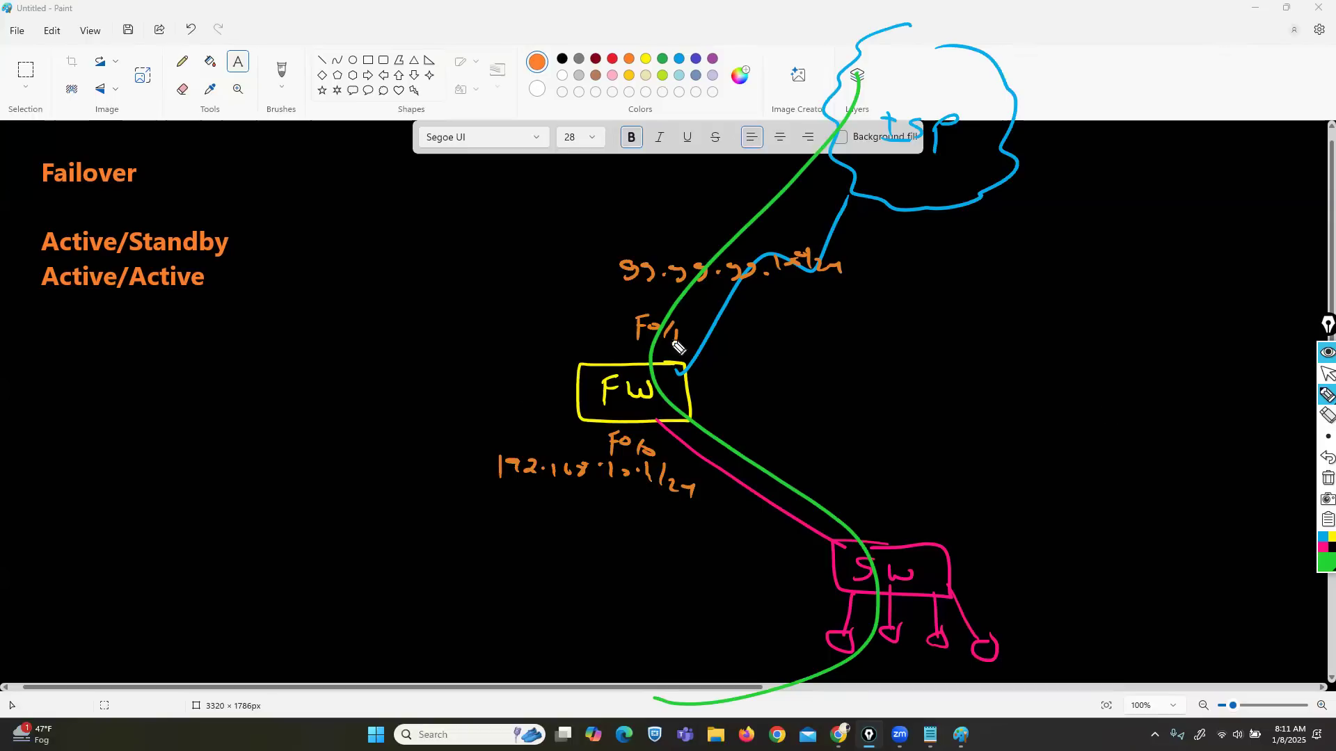
left_click_drag(691, 322, 542, 442)
left_click_drag(562, 338, 629, 427)
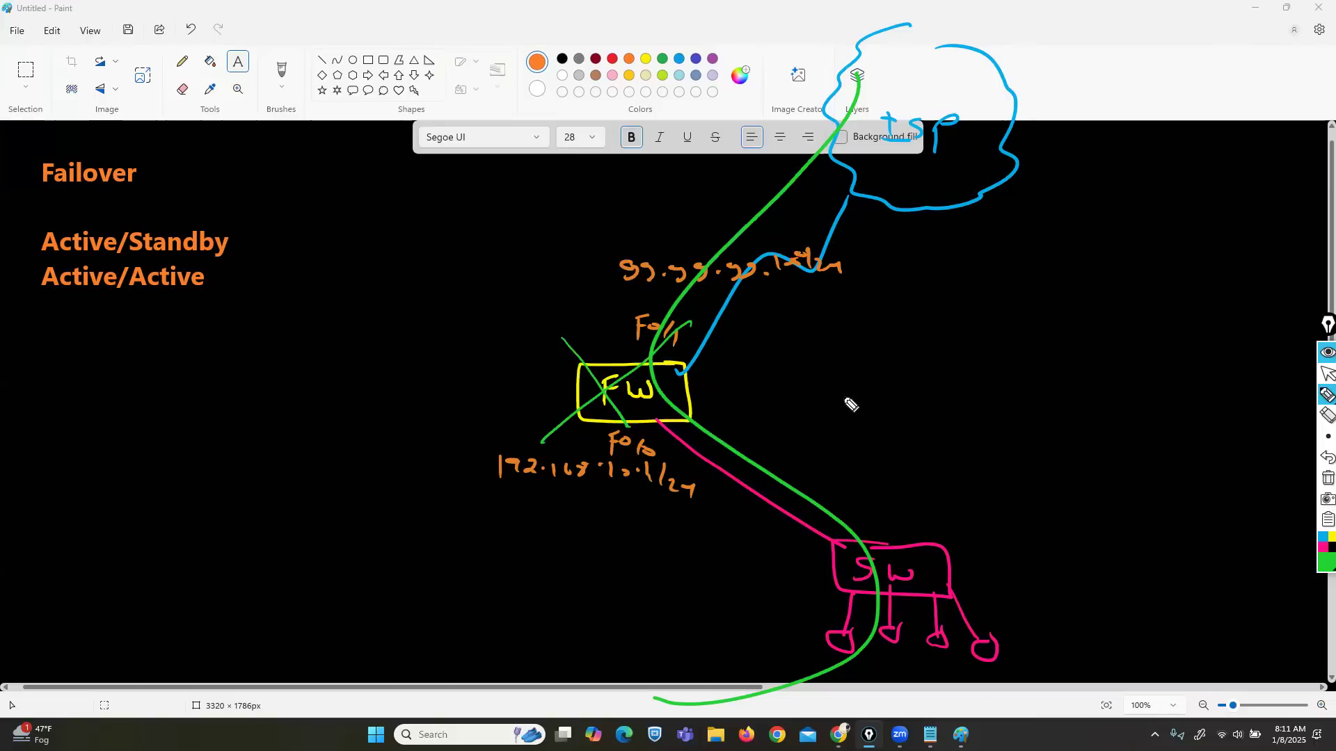
Step: Undo the green path and X, then draw green brackets around the Failover heading
left_click(1326, 458)
left_click(1326, 458)
left_click(1326, 458)
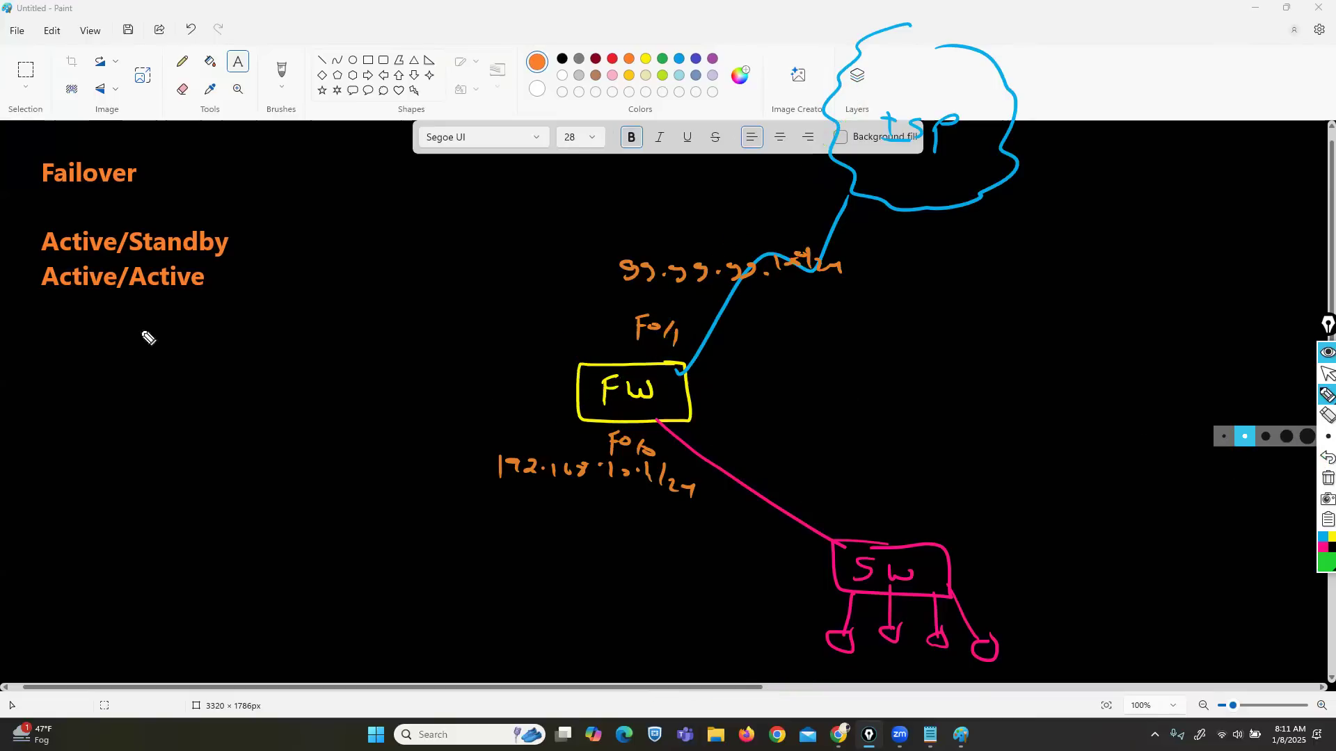
mouse_move(126, 146)
left_mouse_down()
mouse_move(148, 147)
mouse_move(156, 197)
left_mouse_up()
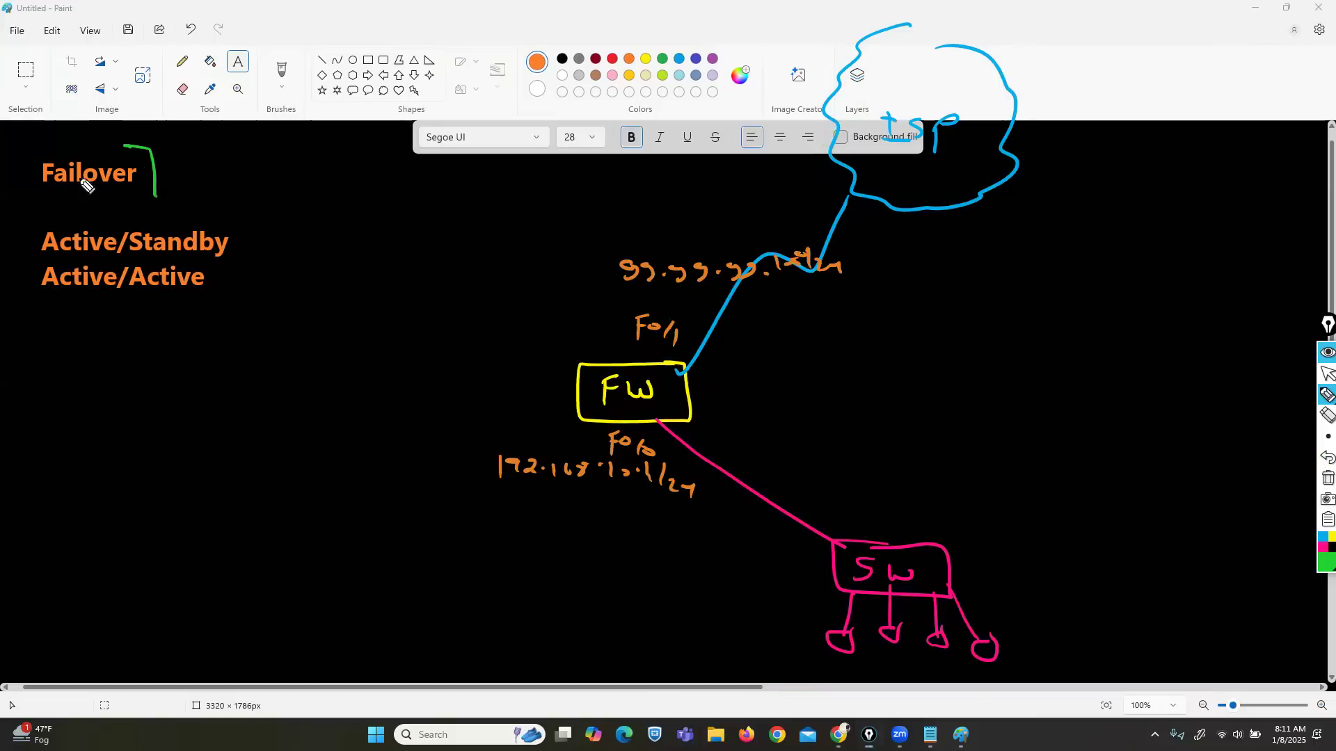
left_click_drag(41, 143, 47, 201)
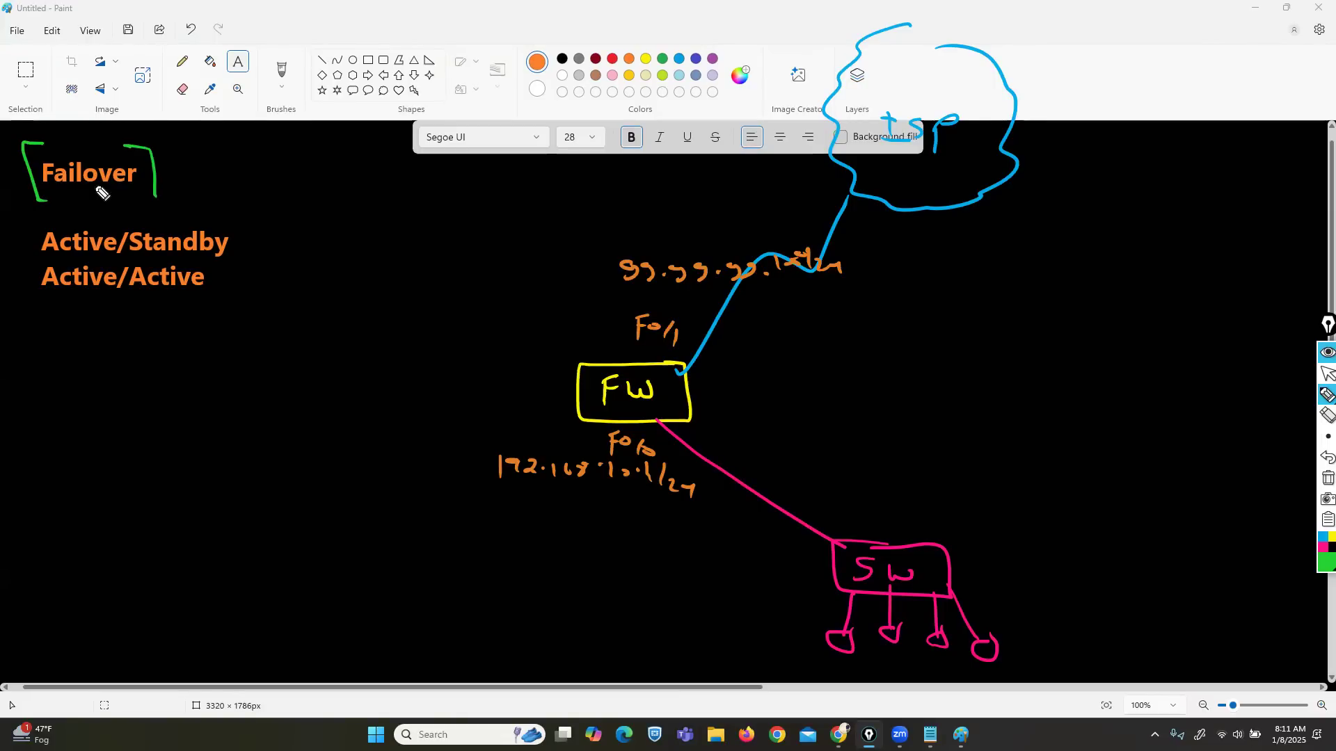
left_click(1317, 565)
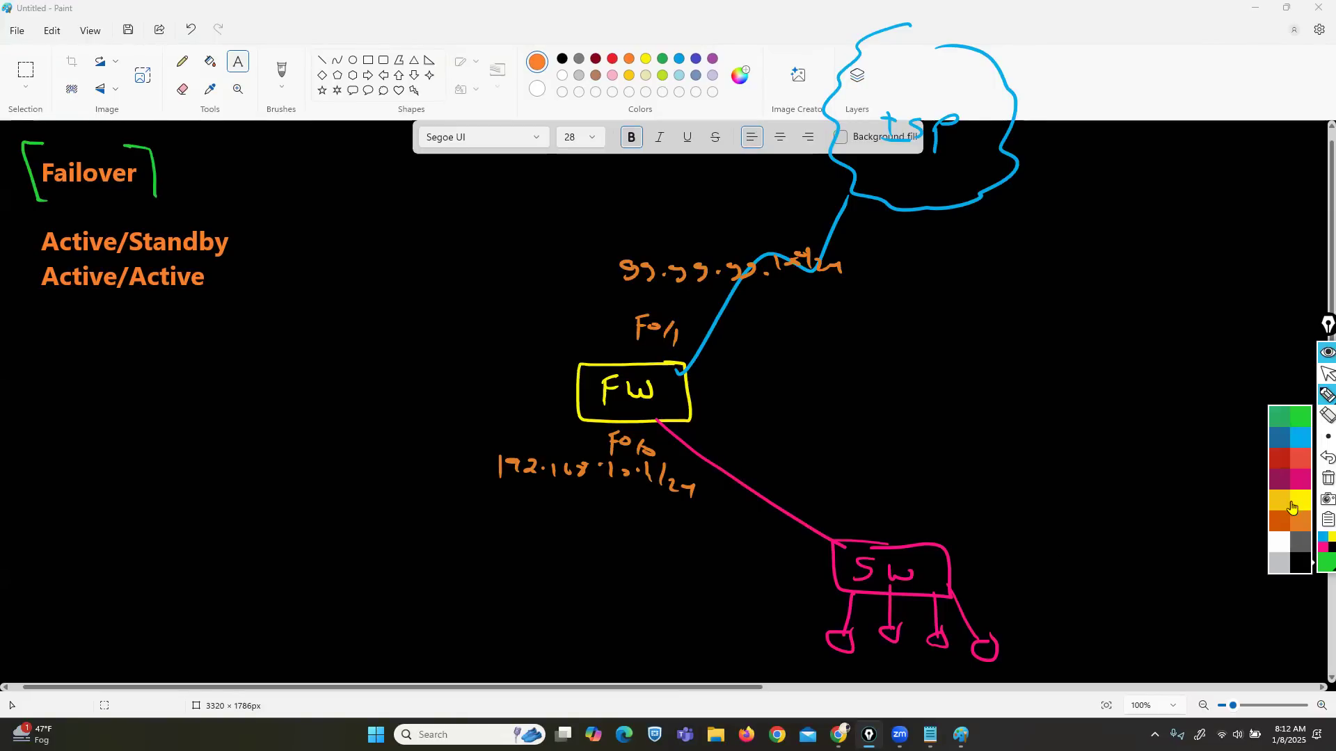
left_click(1292, 507)
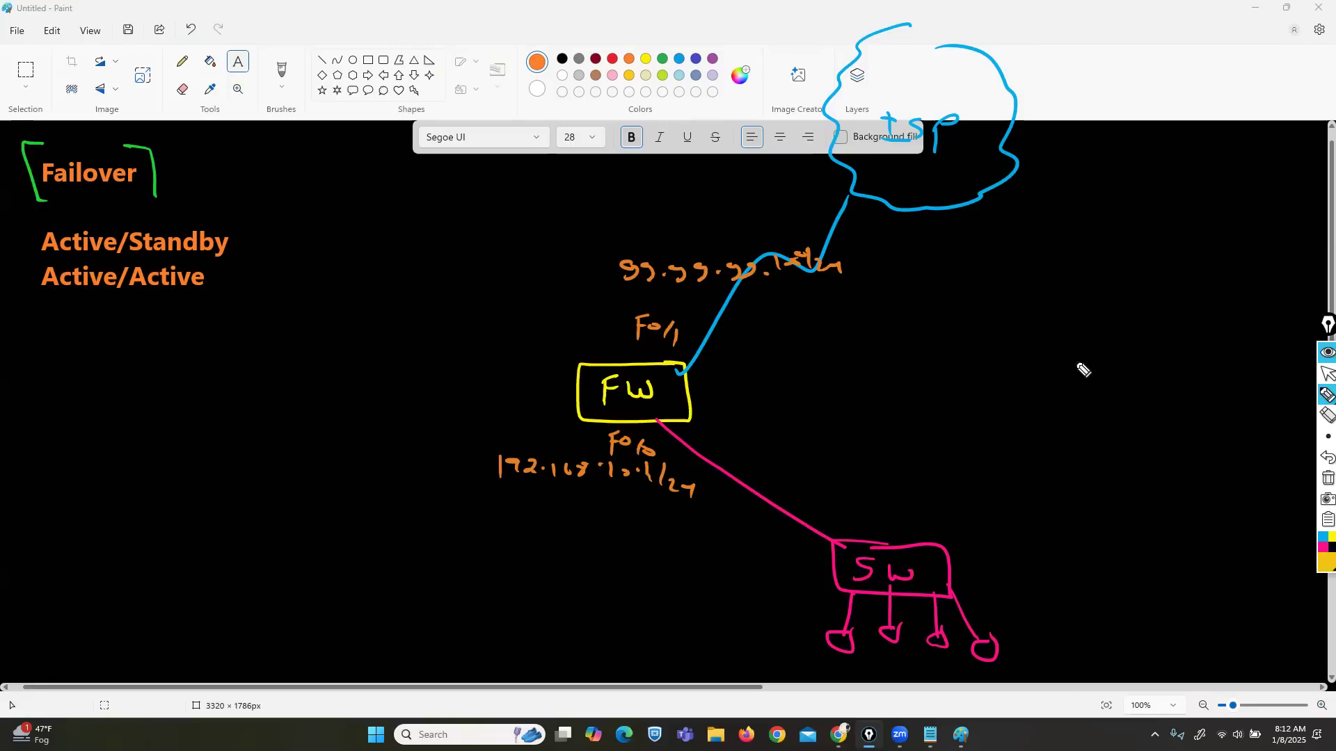
Step: Draw a yellow Fw2 box on the right and relabel FW as FW1
mouse_move(1111, 347)
left_mouse_down()
mouse_move(1043, 379)
mouse_move(1137, 418)
mouse_move(1155, 353)
mouse_move(1082, 346)
mouse_move(1082, 367)
mouse_move(1068, 359)
mouse_move(1131, 382)
left_mouse_up()
left_click(1321, 461)
left_click_drag(667, 380, 671, 400)
left_click(1322, 417)
Step: Erase the blue line from FW1 to the ISP cloud
left_click(1321, 420)
left_click(733, 312)
left_click(1326, 395)
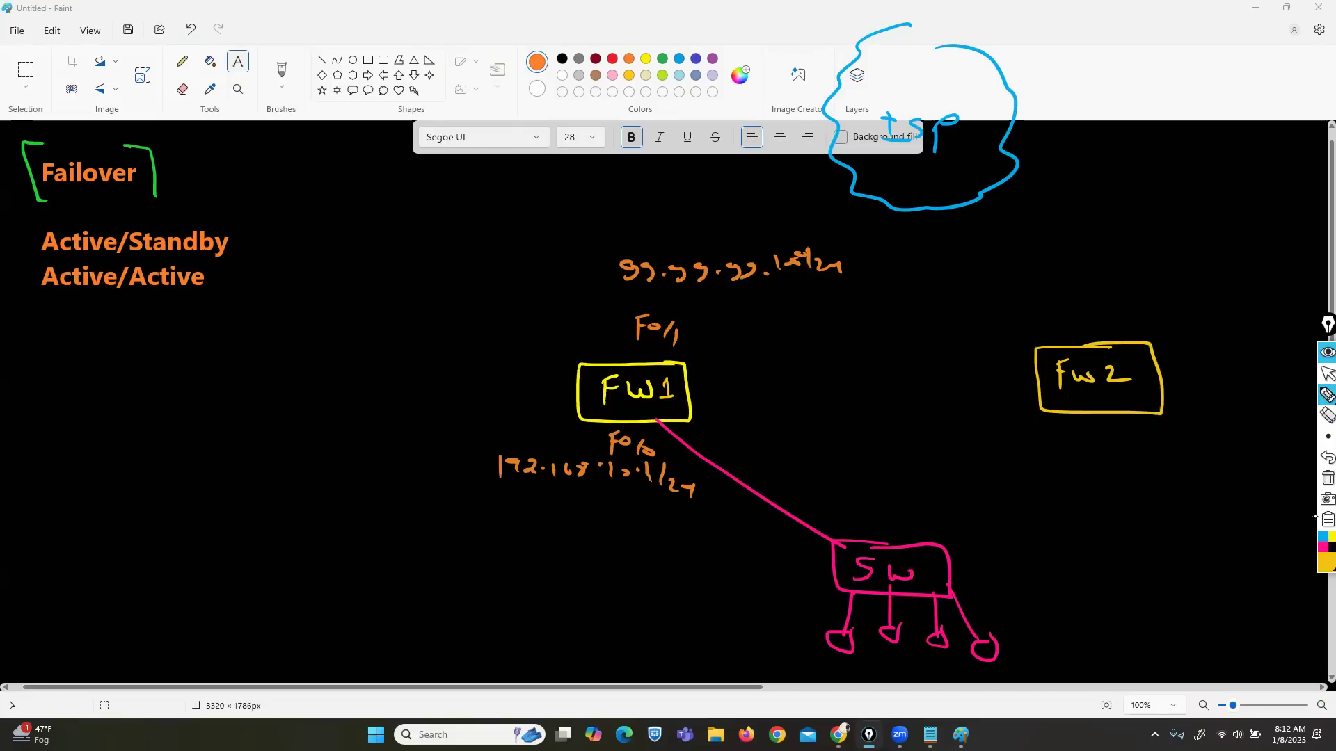
Step: Add a red SW2 linked to the cloud, FW1 and Fw2, plus a pink Fw2–SW link
left_click(1320, 574)
left_click(1279, 464)
mouse_move(888, 246)
left_mouse_down()
mouse_move(840, 270)
mouse_move(940, 270)
mouse_move(874, 263)
mouse_move(918, 268)
mouse_move(902, 255)
left_mouse_up()
left_click_drag(893, 179, 889, 243)
left_click_drag(665, 364, 842, 267)
mouse_move(940, 266)
left_mouse_down()
mouse_move(1044, 299)
mouse_move(1106, 346)
left_mouse_up()
left_click(1322, 550)
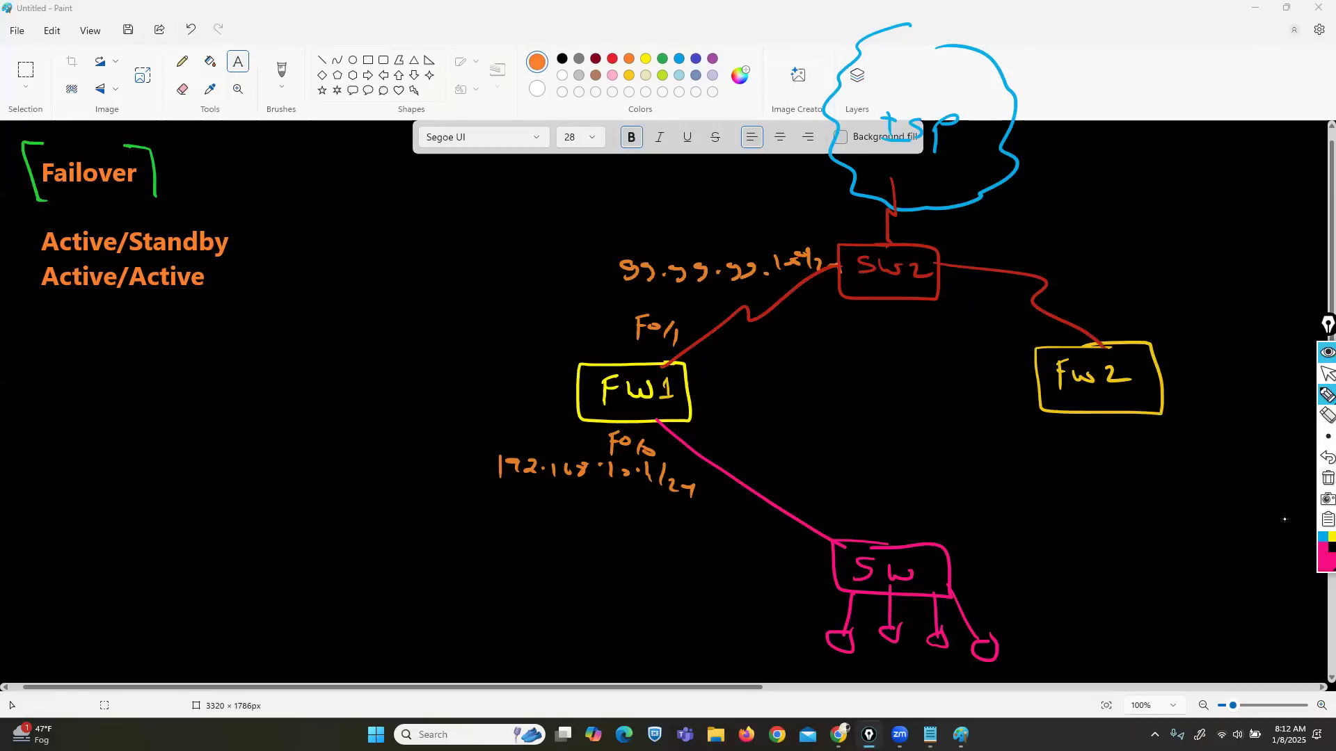
left_click_drag(1106, 412, 931, 570)
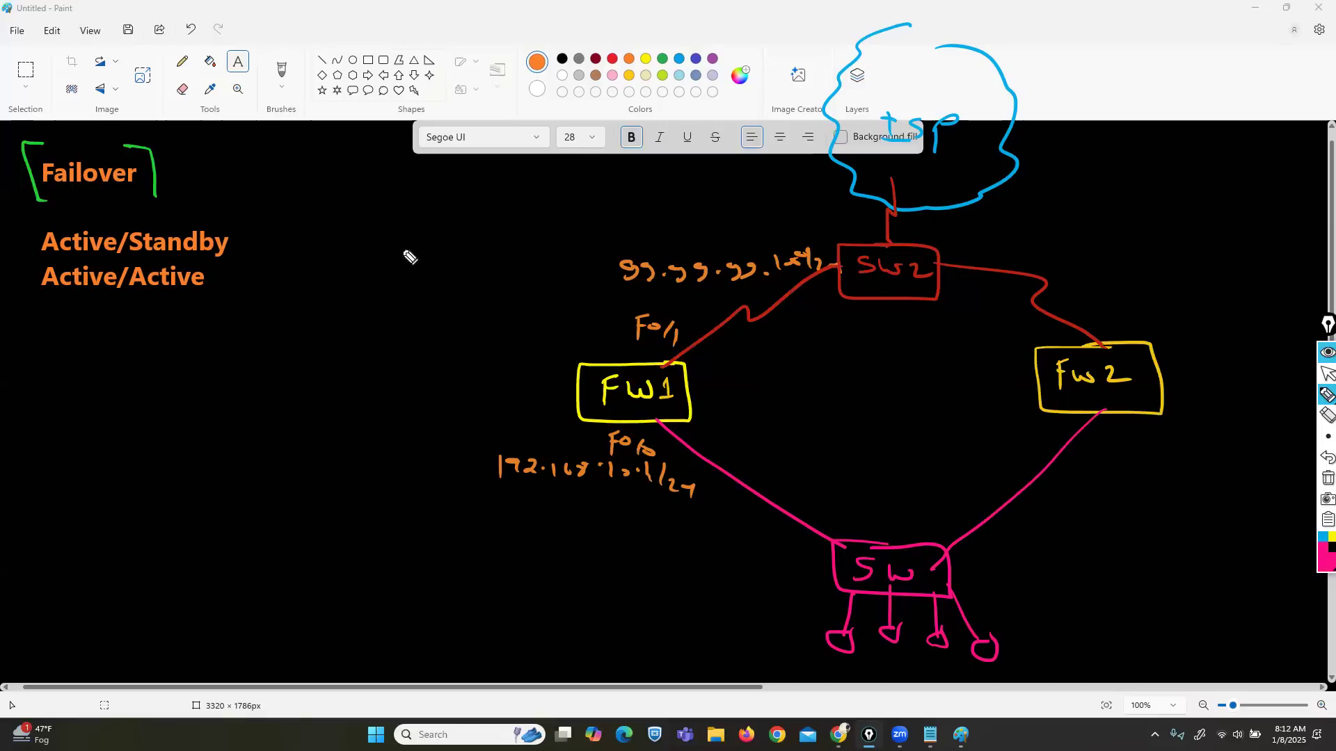
Step: Write ASA and FTD left of the diagram and box the note
left_click_drag(346, 228, 367, 215)
mouse_move(390, 207)
left_mouse_down()
mouse_move(381, 223)
mouse_move(417, 225)
left_mouse_up()
left_click_drag(400, 217, 415, 216)
mouse_move(348, 252)
left_mouse_down()
mouse_move(349, 280)
mouse_move(367, 254)
left_mouse_up()
mouse_move(348, 267)
left_mouse_down()
mouse_move(388, 277)
mouse_move(405, 254)
left_mouse_up()
left_click_drag(416, 255, 418, 277)
mouse_move(450, 216)
left_mouse_down()
mouse_move(451, 268)
mouse_move(367, 182)
mouse_move(341, 304)
mouse_move(451, 275)
mouse_move(454, 214)
left_mouse_up()
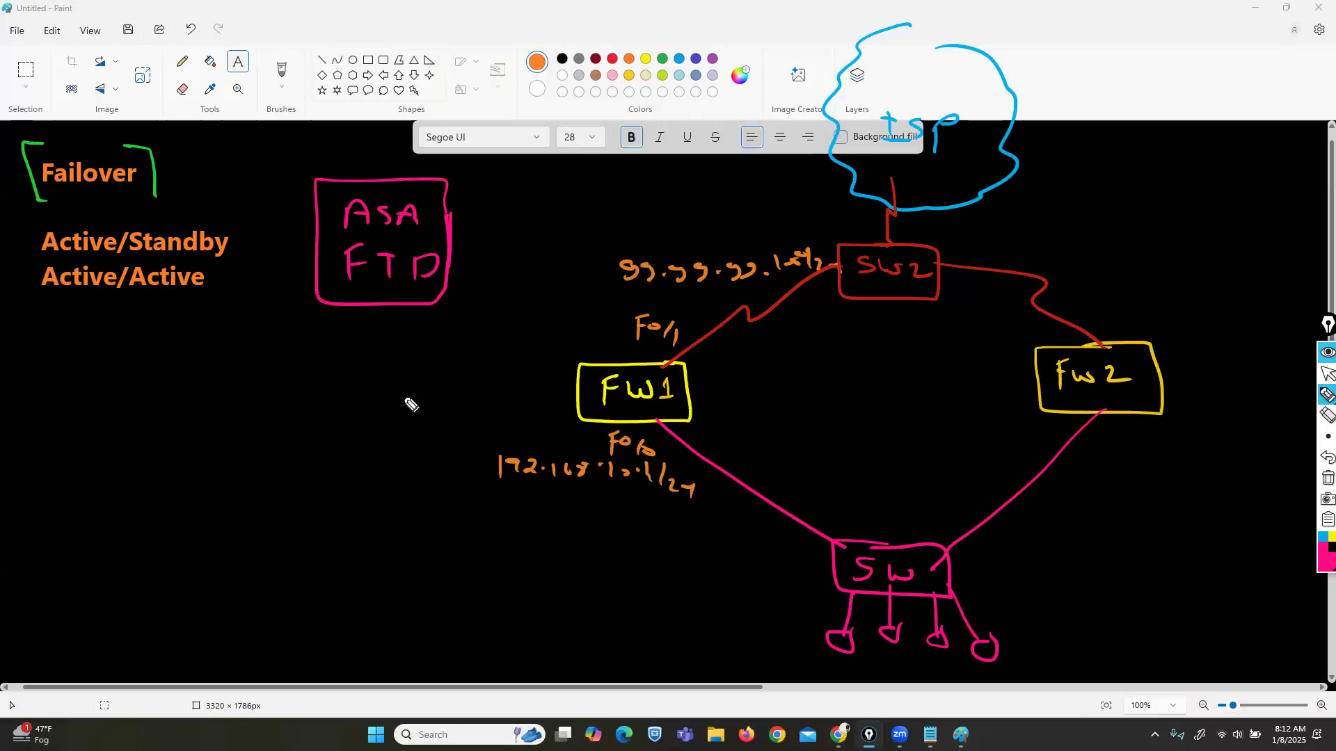
Step: Write PA under the ASA FTD note and box it
mouse_move(355, 327)
left_mouse_down()
mouse_move(356, 357)
mouse_move(356, 343)
left_mouse_up()
left_click_drag(371, 356, 392, 353)
left_click(1327, 374)
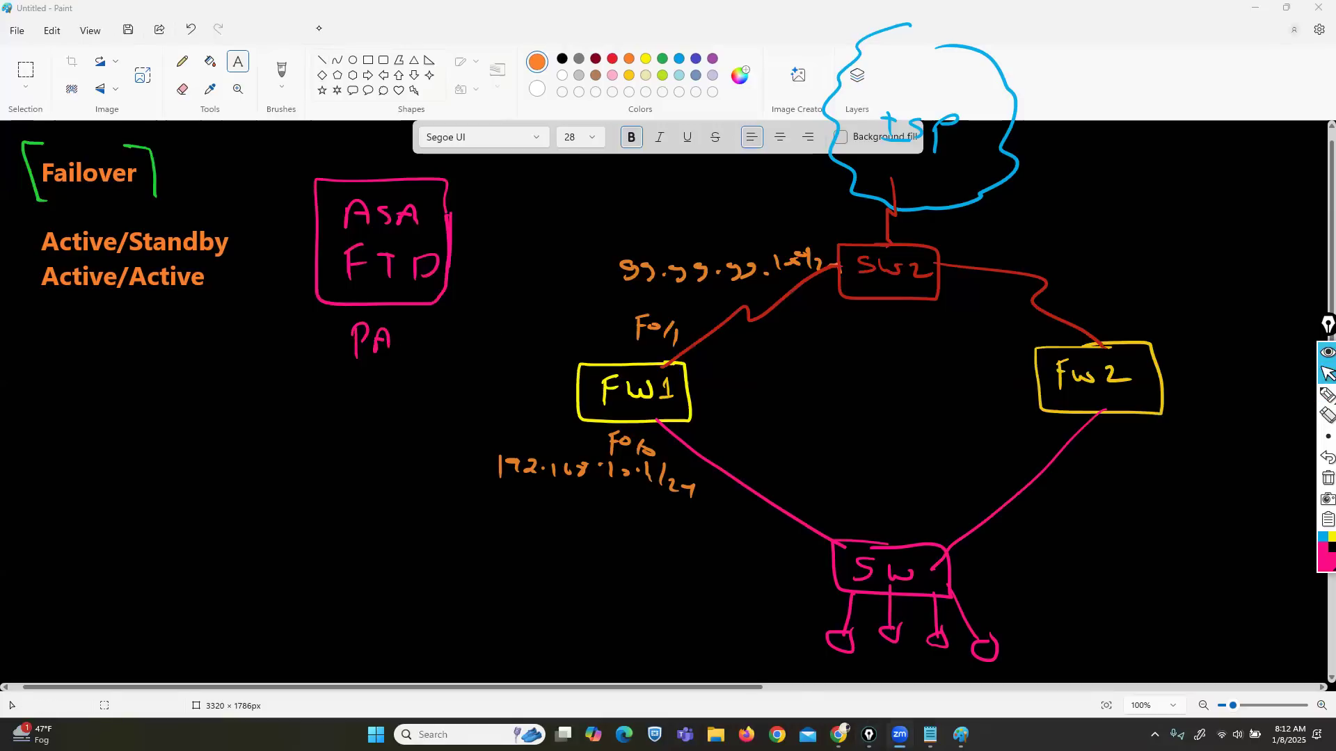
mouse_move(1326, 395)
left_click(1285, 397)
mouse_move(321, 303)
left_mouse_down()
mouse_move(321, 377)
mouse_move(431, 382)
mouse_move(437, 303)
left_mouse_up()
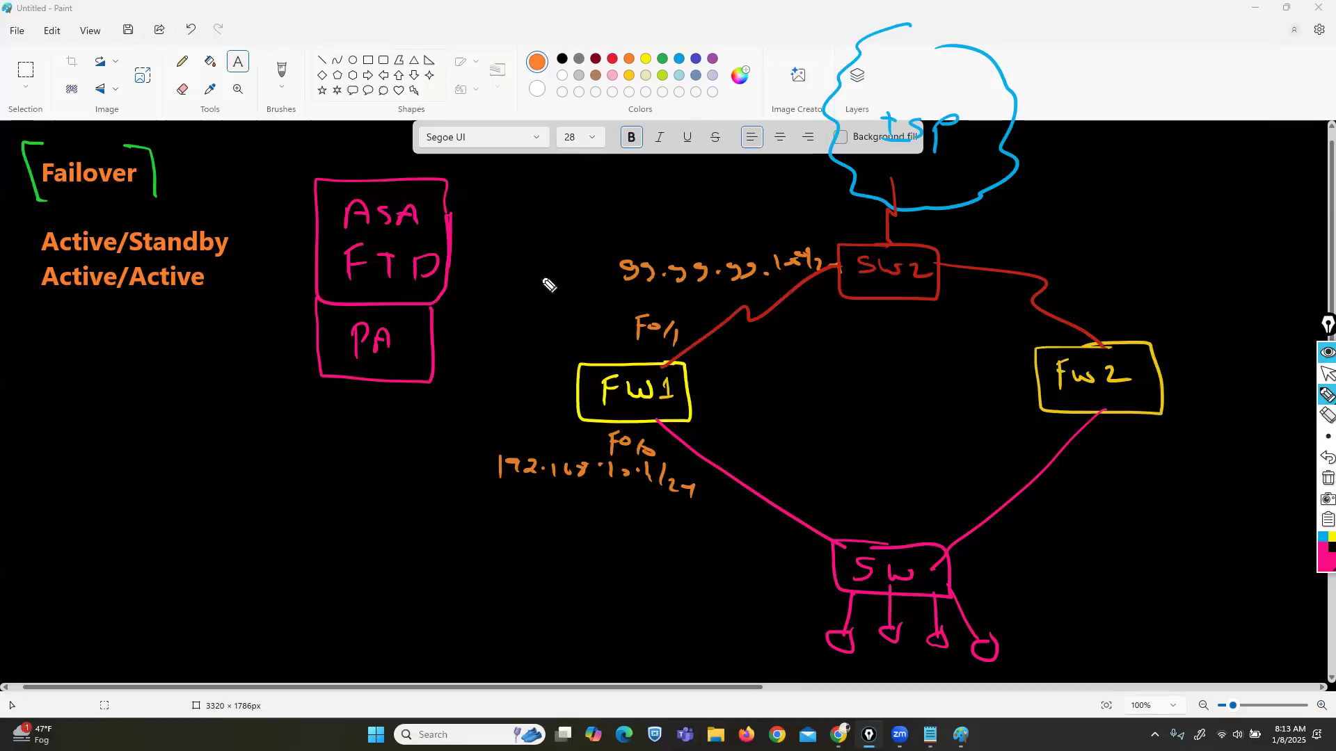
Step: Draw an 8 at the lower left and arrows pointing at ASA, FTD and PA
mouse_move(306, 551)
left_mouse_down()
mouse_move(254, 550)
mouse_move(317, 536)
left_mouse_up()
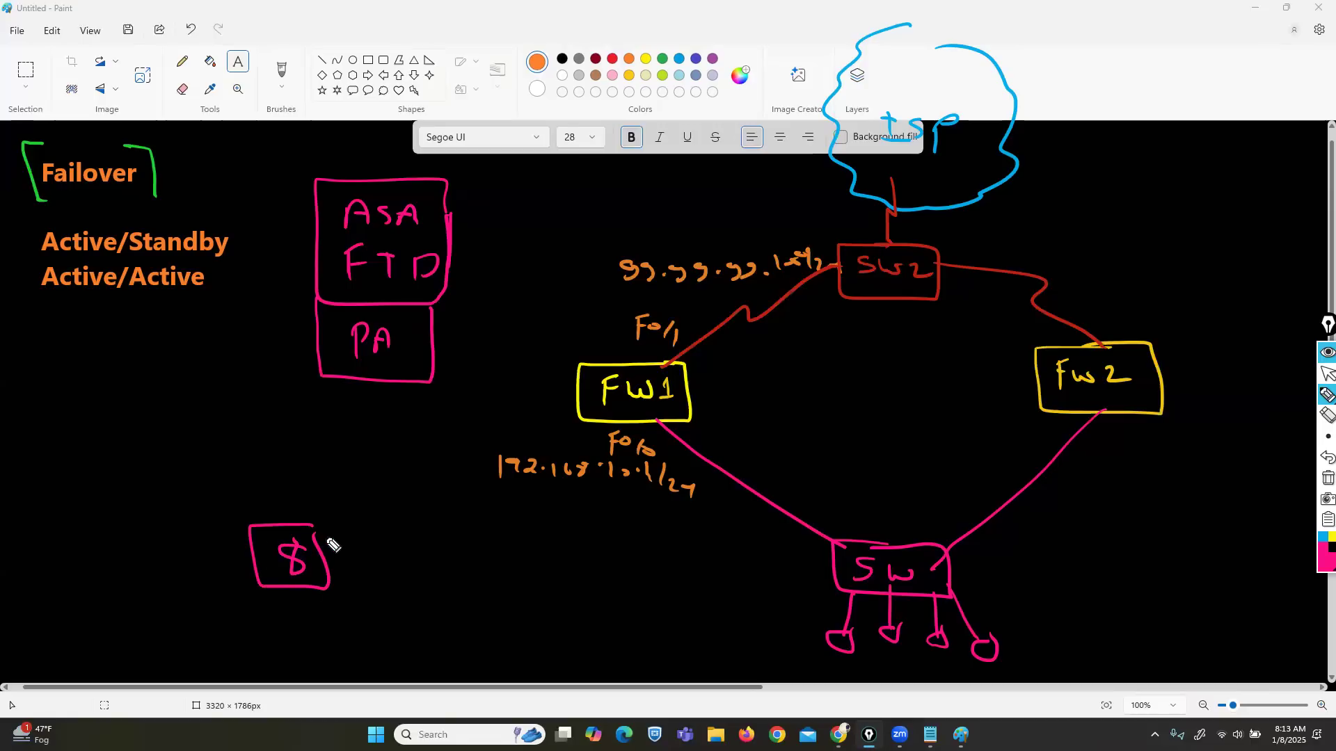
left_click_drag(465, 209, 449, 221)
left_click_drag(475, 266, 456, 268)
left_click_drag(458, 342, 429, 350)
Step: Erase the note boxes, the 8 and the PA and FTD marks
left_click(1327, 416)
left_click_drag(280, 530, 293, 569)
mouse_move(363, 357)
left_mouse_down()
mouse_move(334, 351)
mouse_move(453, 341)
mouse_move(382, 218)
mouse_move(367, 348)
left_mouse_up()
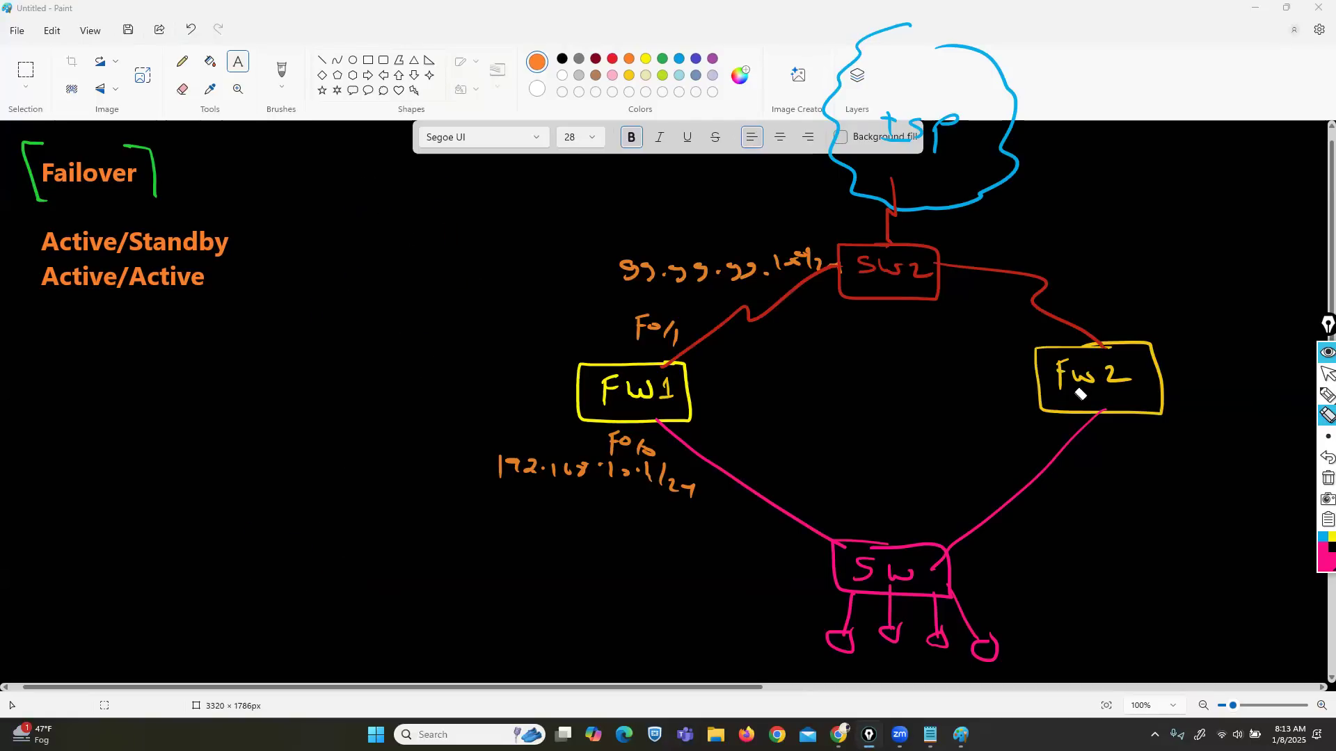
Step: Number Active/Standby as (i) and Active/Active as (ii)
left_click(1322, 398)
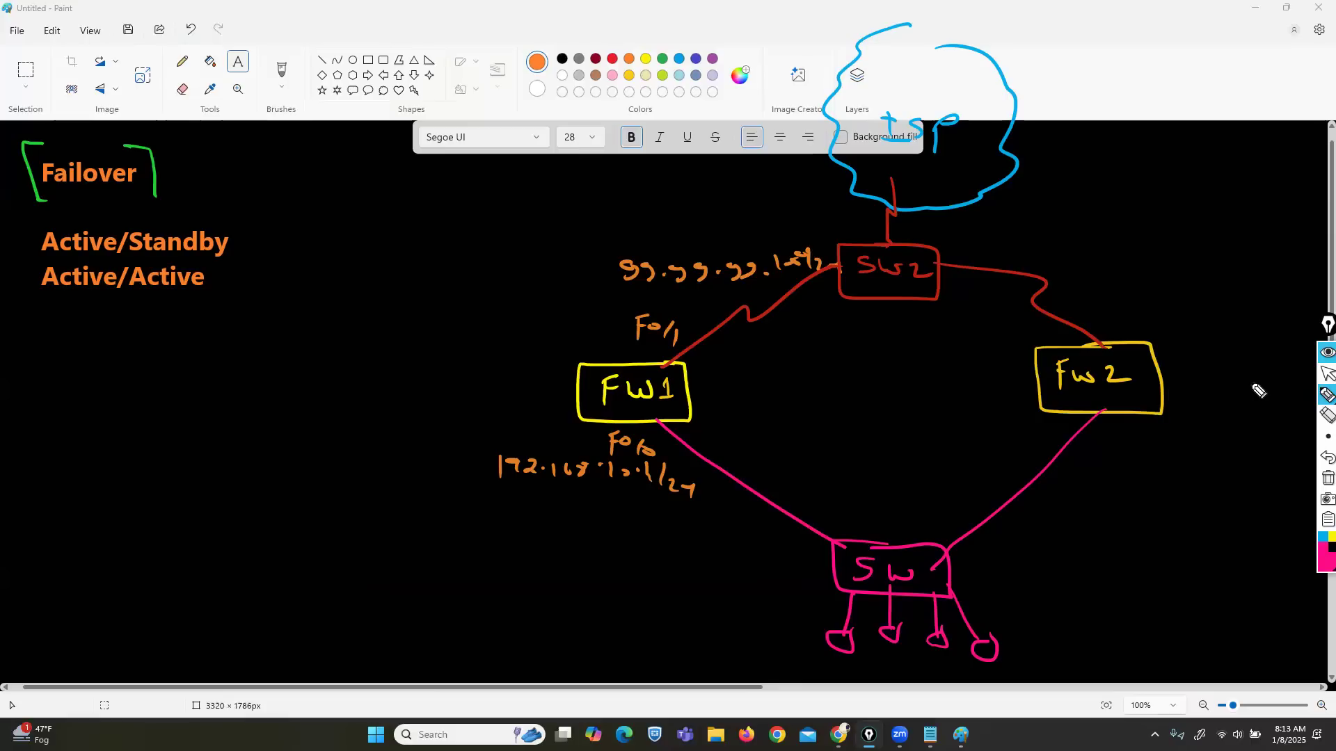
left_click_drag(7, 226, 3, 253)
left_click(14, 229)
mouse_move(15, 234)
left_mouse_down()
mouse_move(29, 248)
mouse_move(13, 297)
mouse_move(39, 292)
mouse_move(5, 301)
left_mouse_up()
left_click(16, 284)
Step: Draw a green link between FW1 and Fw2 labelled FL
left_click(1322, 561)
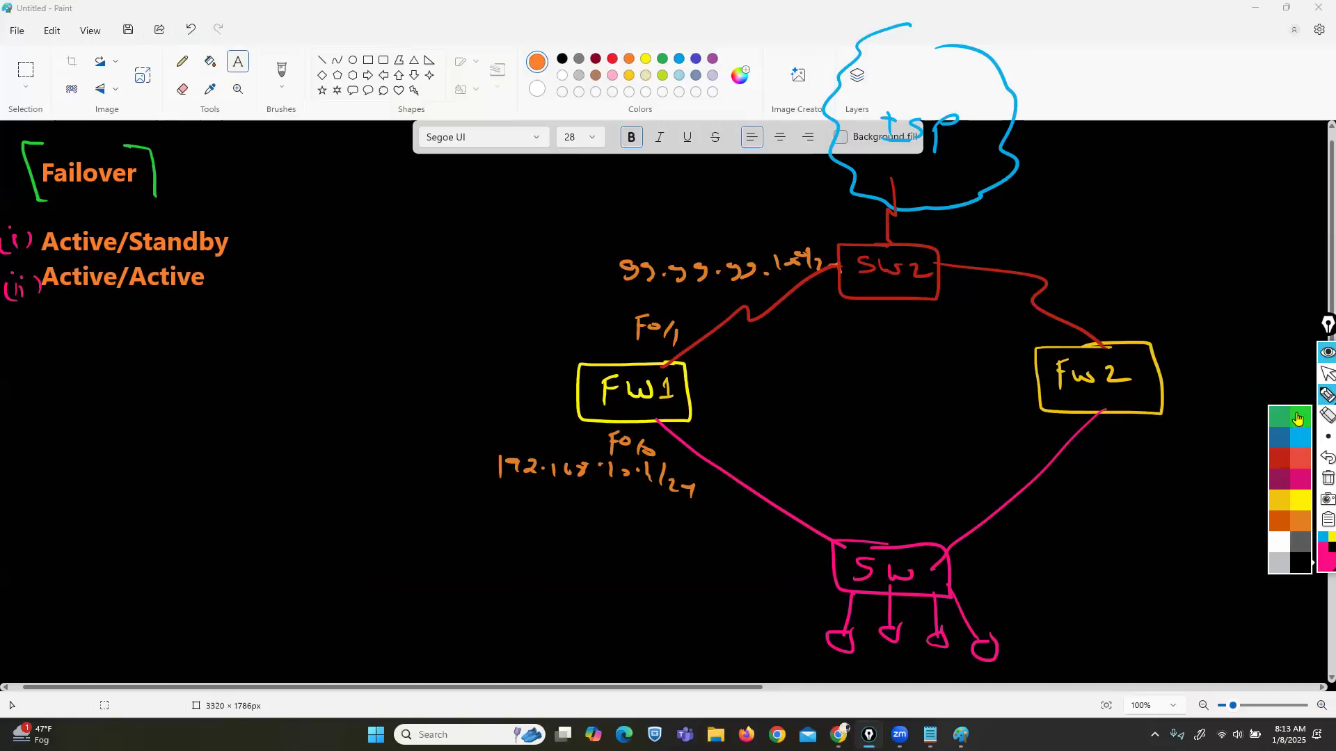
left_click(1296, 418)
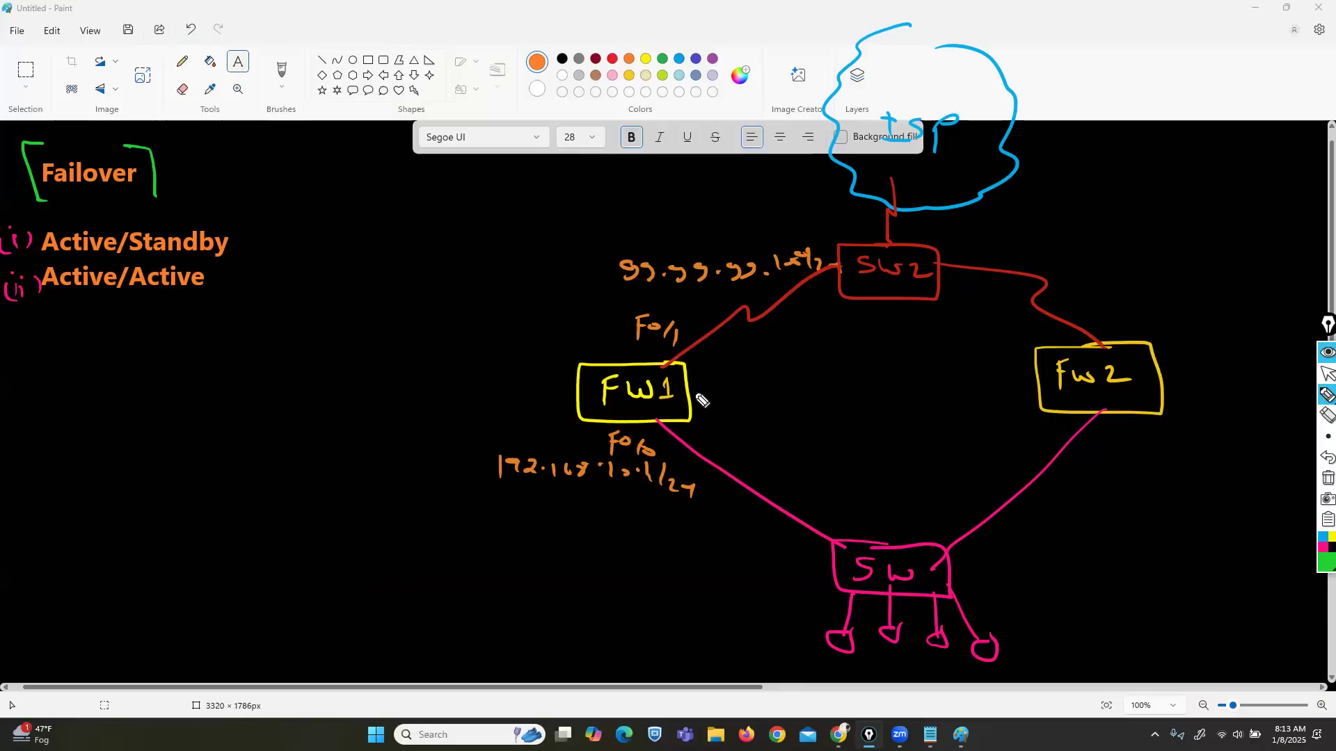
left_click_drag(686, 389, 1040, 386)
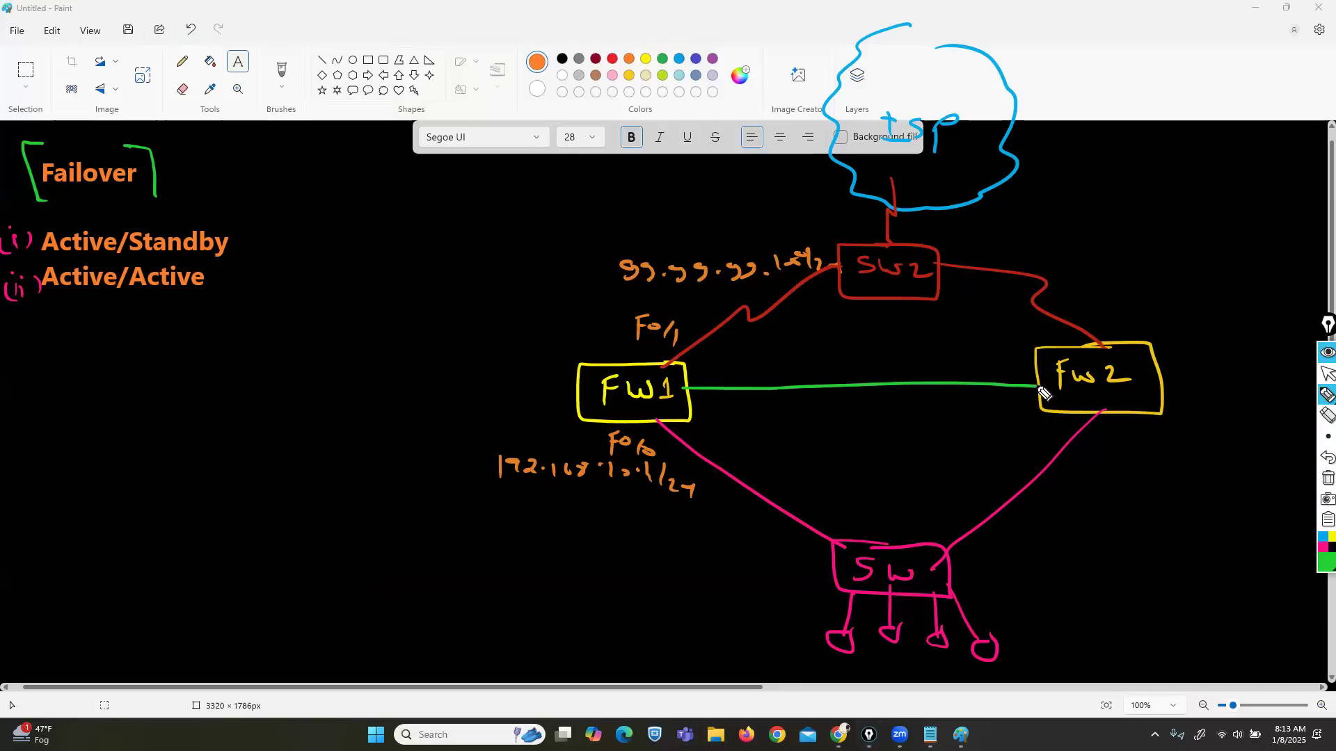
left_click_drag(828, 342, 824, 369)
left_click_drag(825, 345, 861, 362)
Step: Draw a white arc arrow from FW1 to Fw2 and bracket Active/Standby
left_click(1284, 551)
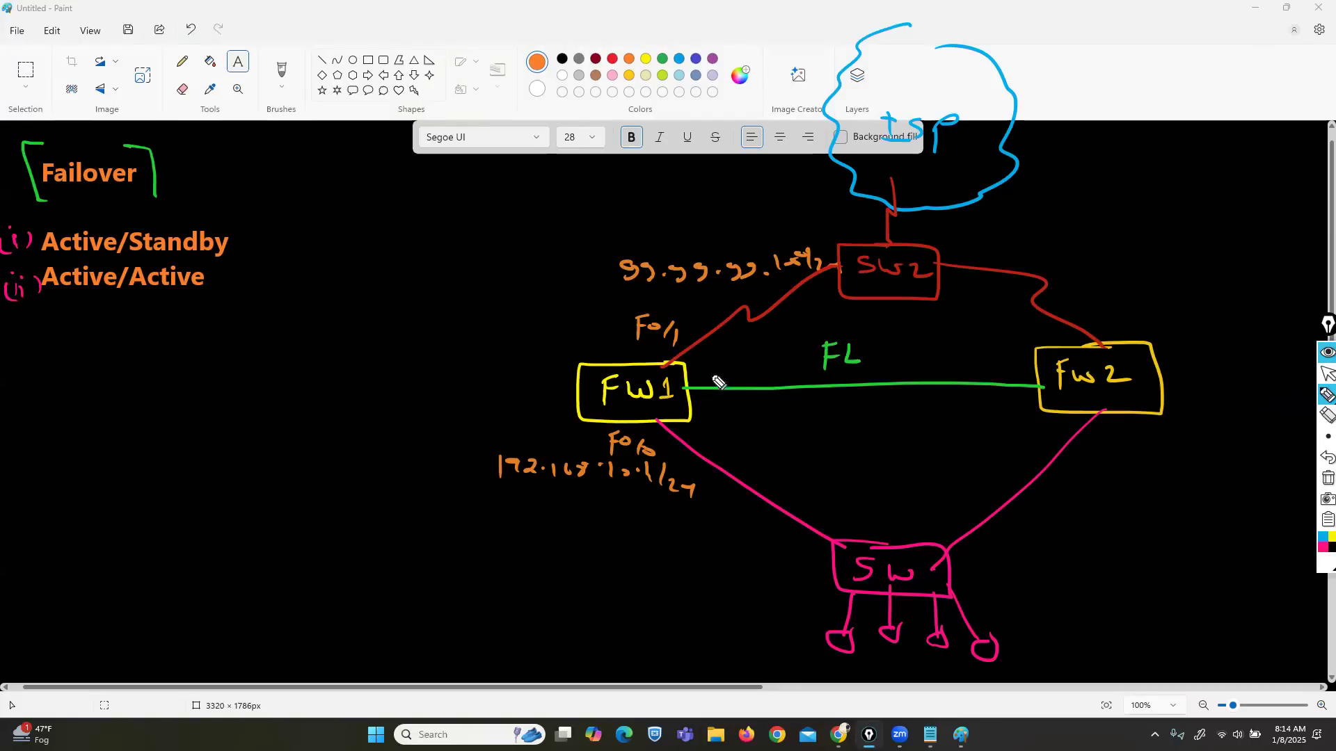
mouse_move(703, 382)
left_mouse_down()
mouse_move(855, 333)
mouse_move(1021, 357)
mouse_move(1009, 362)
left_mouse_up()
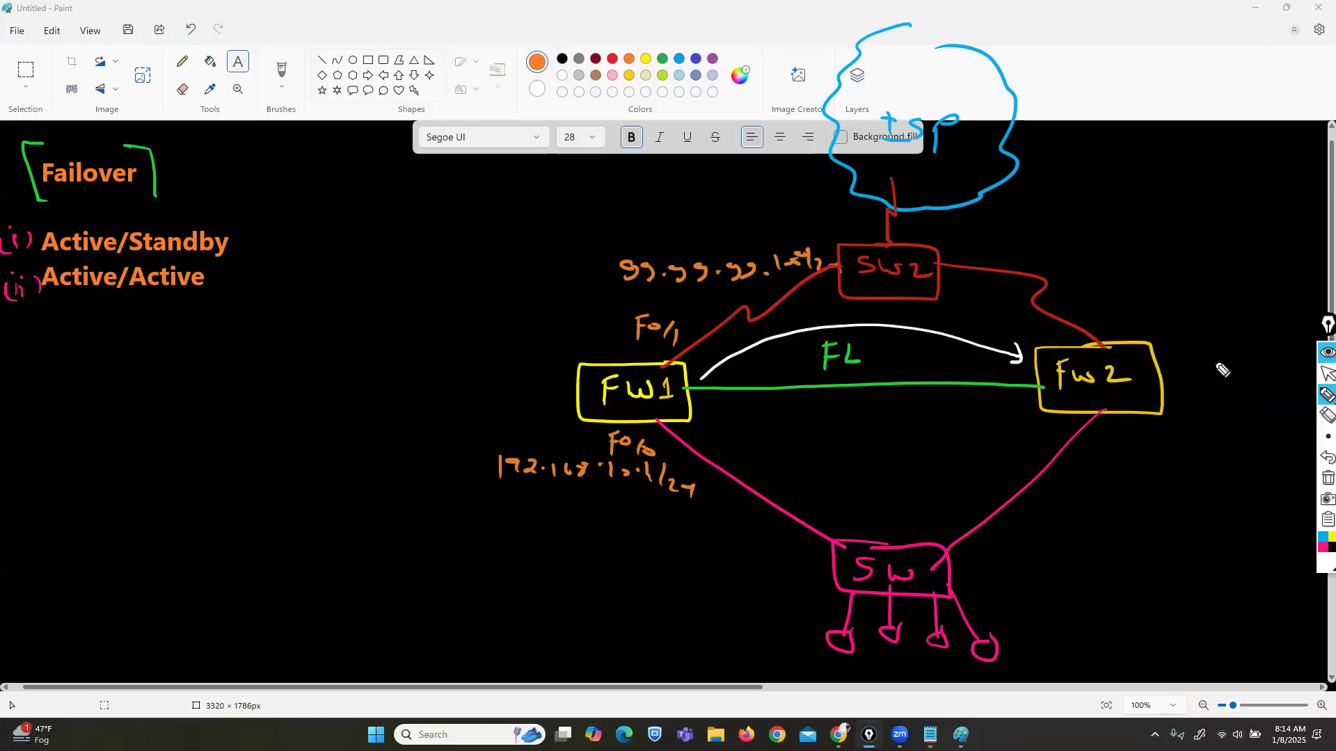
left_click_drag(216, 220, 235, 261)
left_click_drag(46, 220, 43, 253)
Step: Label FW1 [Active] and Fw2 with a boxed Passive, then thicken the FW1–Fw2 arrow
mouse_move(394, 392)
left_mouse_down()
mouse_move(412, 372)
mouse_move(514, 393)
left_mouse_up()
left_click_drag(372, 355, 362, 402)
mouse_move(1200, 358)
left_mouse_down()
mouse_move(1249, 391)
mouse_move(1294, 388)
mouse_move(1288, 400)
left_mouse_up()
left_click_drag(1232, 346, 1290, 360)
mouse_move(1191, 335)
left_mouse_down()
mouse_move(1291, 412)
mouse_move(1191, 334)
left_mouse_up()
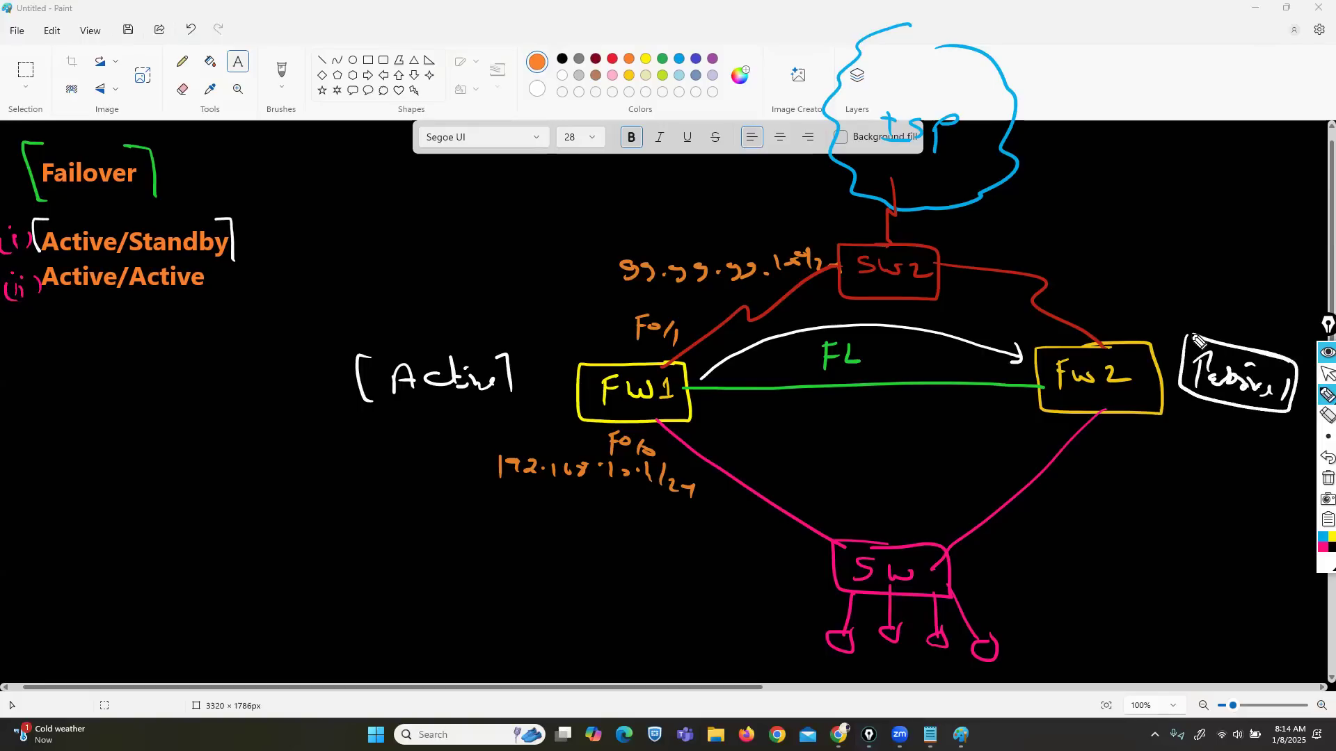
left_click(1327, 437)
mouse_move(703, 379)
left_mouse_down()
mouse_move(800, 337)
mouse_move(926, 341)
mouse_move(1022, 361)
mouse_move(1012, 367)
left_mouse_up()
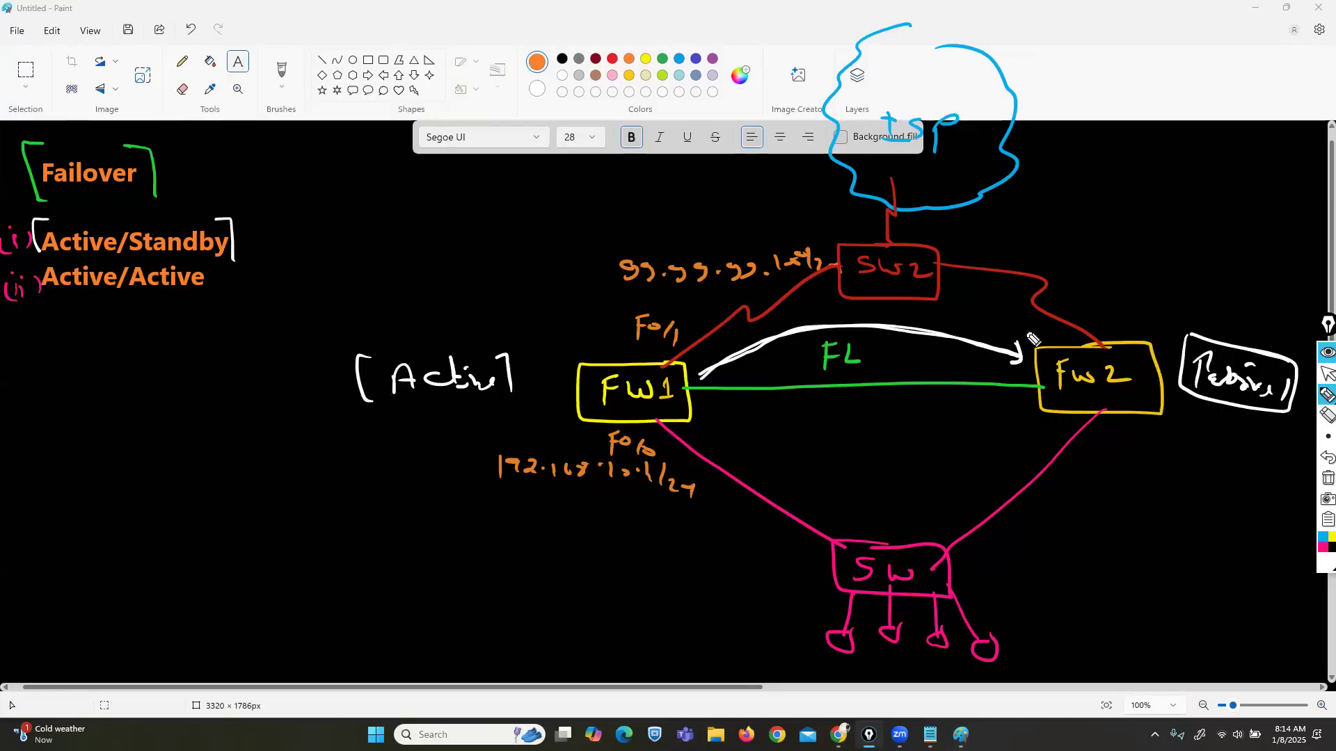
Step: Cross out FW1 in white and the FL link in orange
mouse_move(627, 382)
left_mouse_down()
mouse_move(675, 320)
mouse_move(559, 467)
left_mouse_up()
left_click_drag(570, 341, 654, 454)
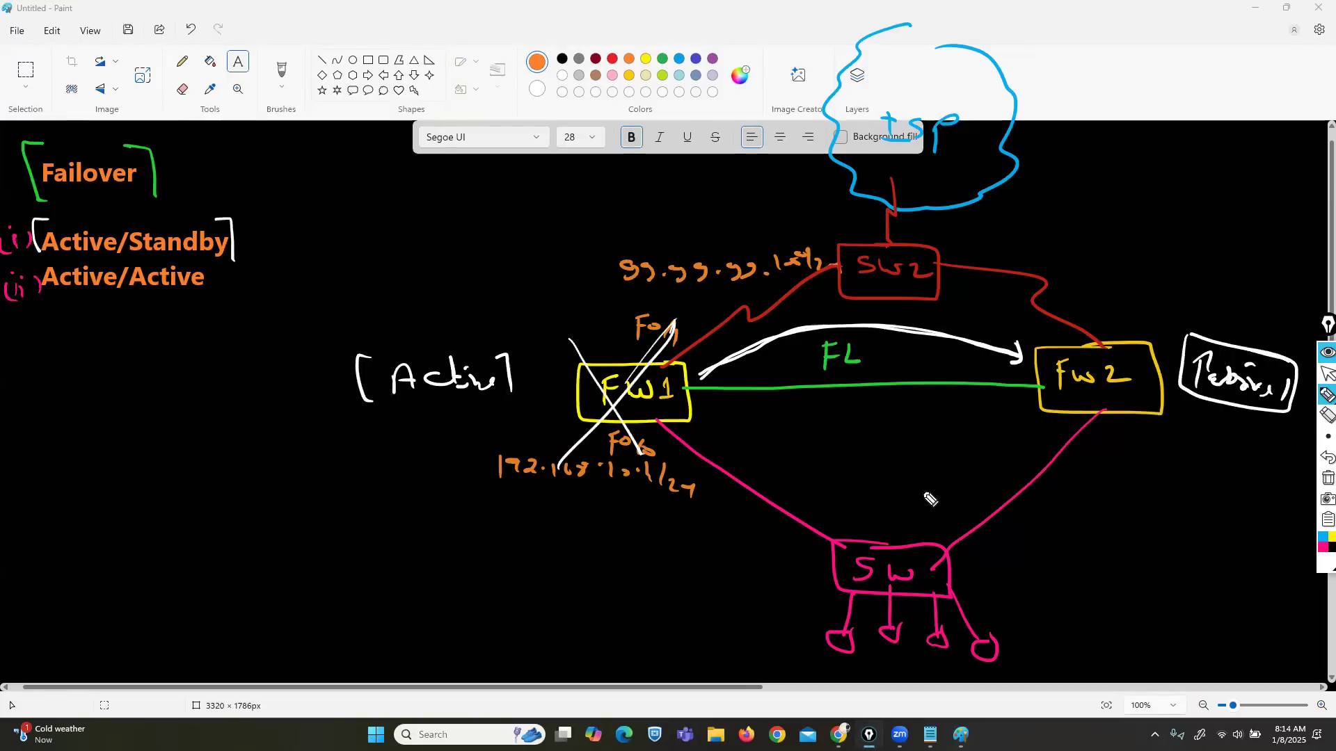
left_click(1327, 542)
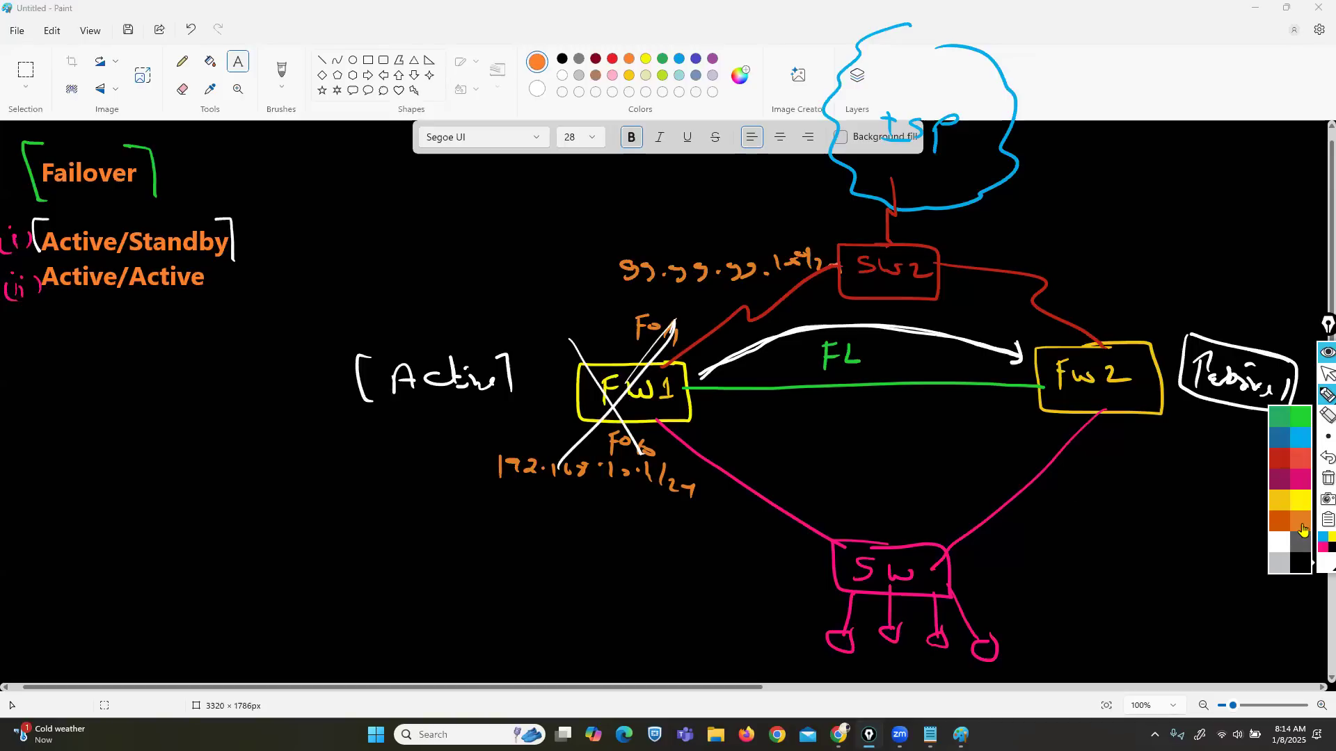
left_click(1303, 530)
left_click_drag(988, 331, 951, 405)
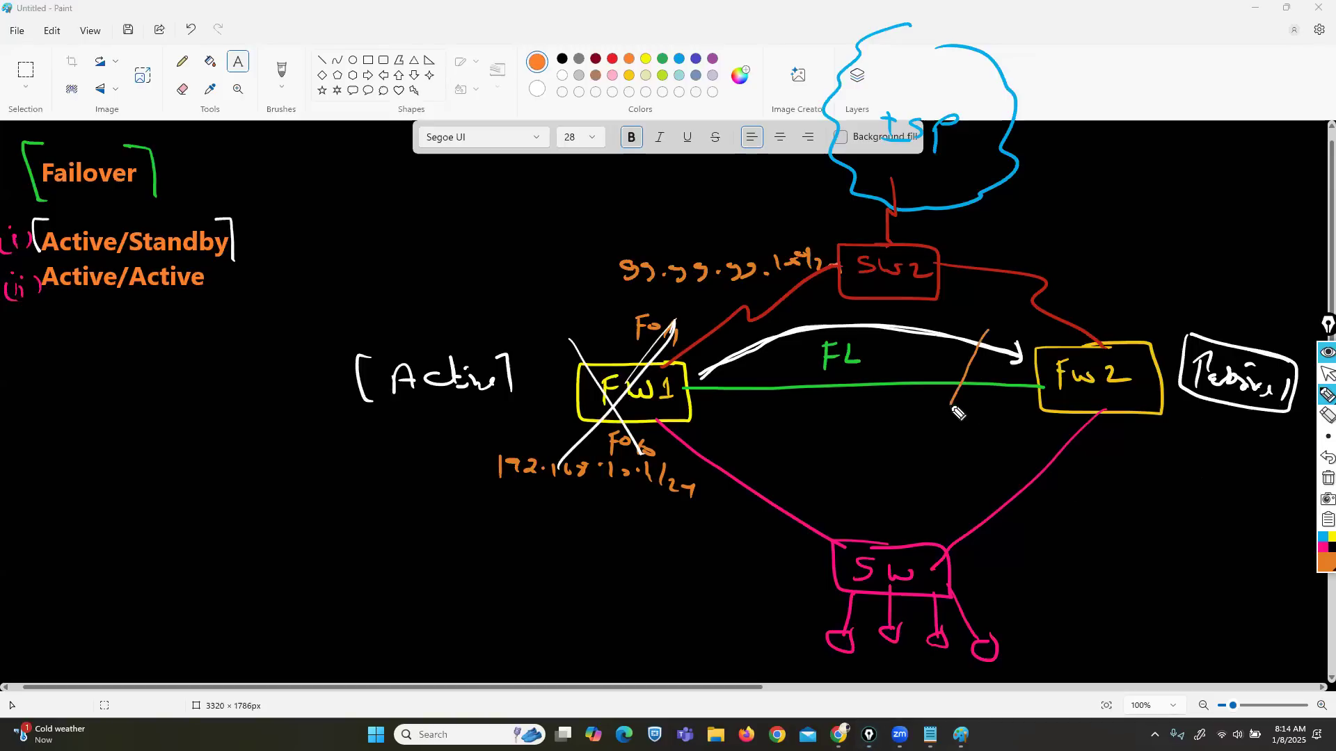
left_click_drag(950, 333, 982, 399)
Step: Strike through Passive, circle an A below Fw2 and trace a traffic path up through SW to Fw2
mouse_move(1279, 382)
left_mouse_down()
mouse_move(1183, 381)
mouse_move(1256, 362)
left_mouse_up()
mouse_move(1166, 463)
left_mouse_down()
mouse_move(1207, 460)
mouse_move(1204, 438)
left_mouse_up()
mouse_move(1214, 414)
left_mouse_down()
mouse_move(1159, 470)
mouse_move(1218, 407)
left_mouse_up()
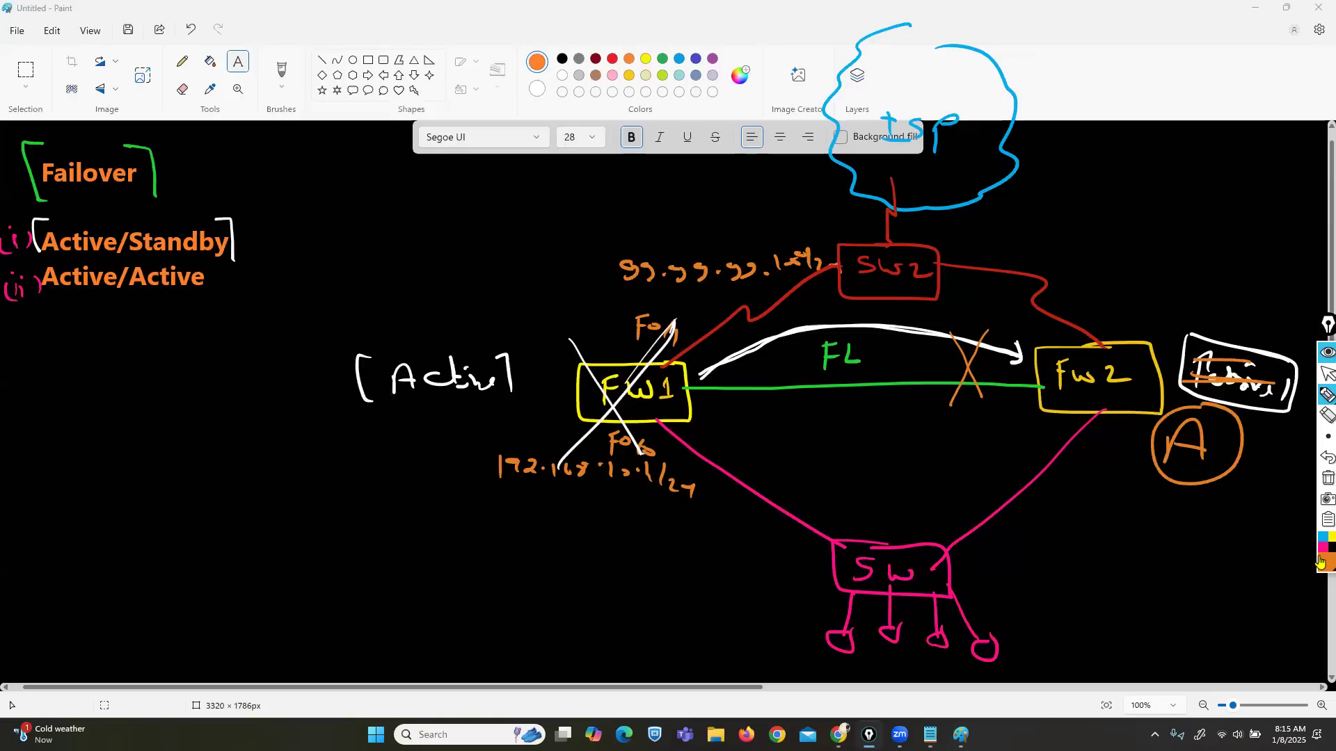
mouse_move(1080, 693)
left_mouse_down()
mouse_move(960, 576)
mouse_move(1128, 387)
mouse_move(968, 187)
mouse_move(952, 76)
left_mouse_up()
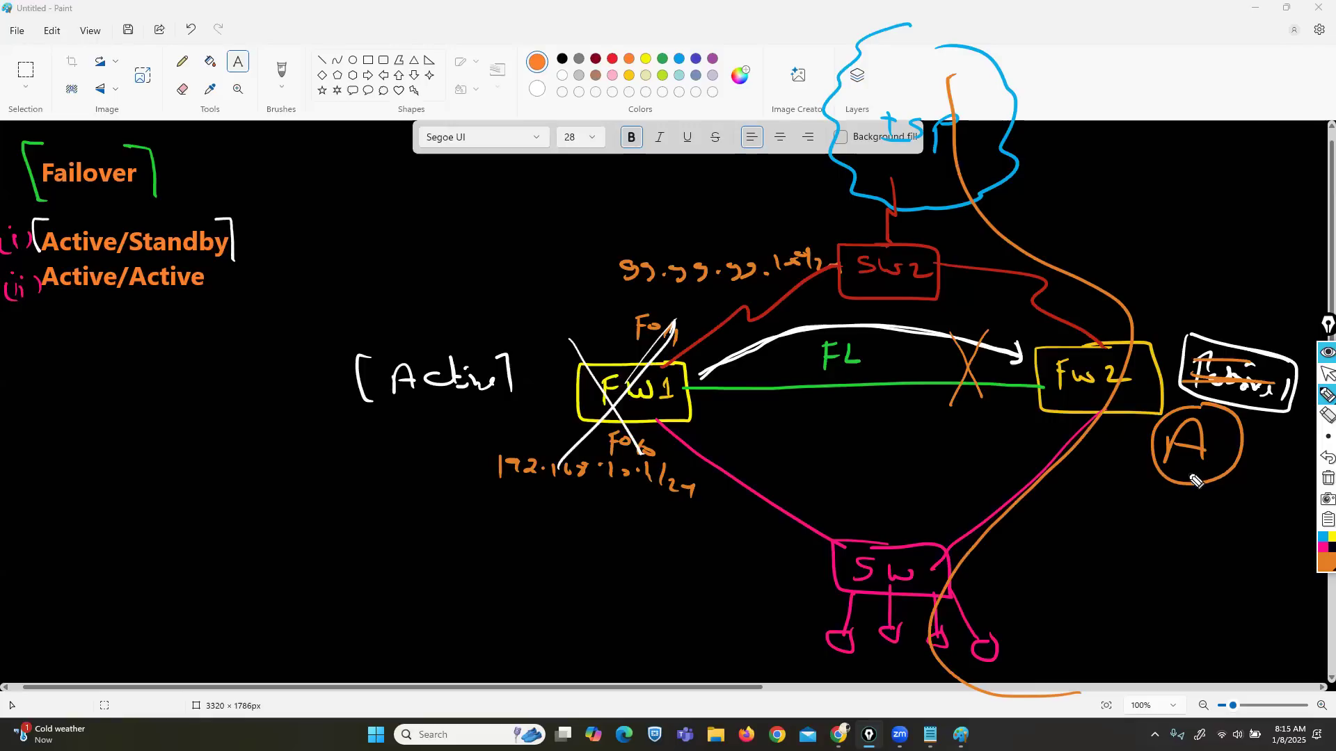
Step: Undo the orange traffic path, circled A, Passive strike and the cross on the FL link
left_click(1327, 458)
left_click(1326, 458)
left_click(1327, 458)
left_click(1326, 458)
left_click(1326, 458)
left_click(1326, 458)
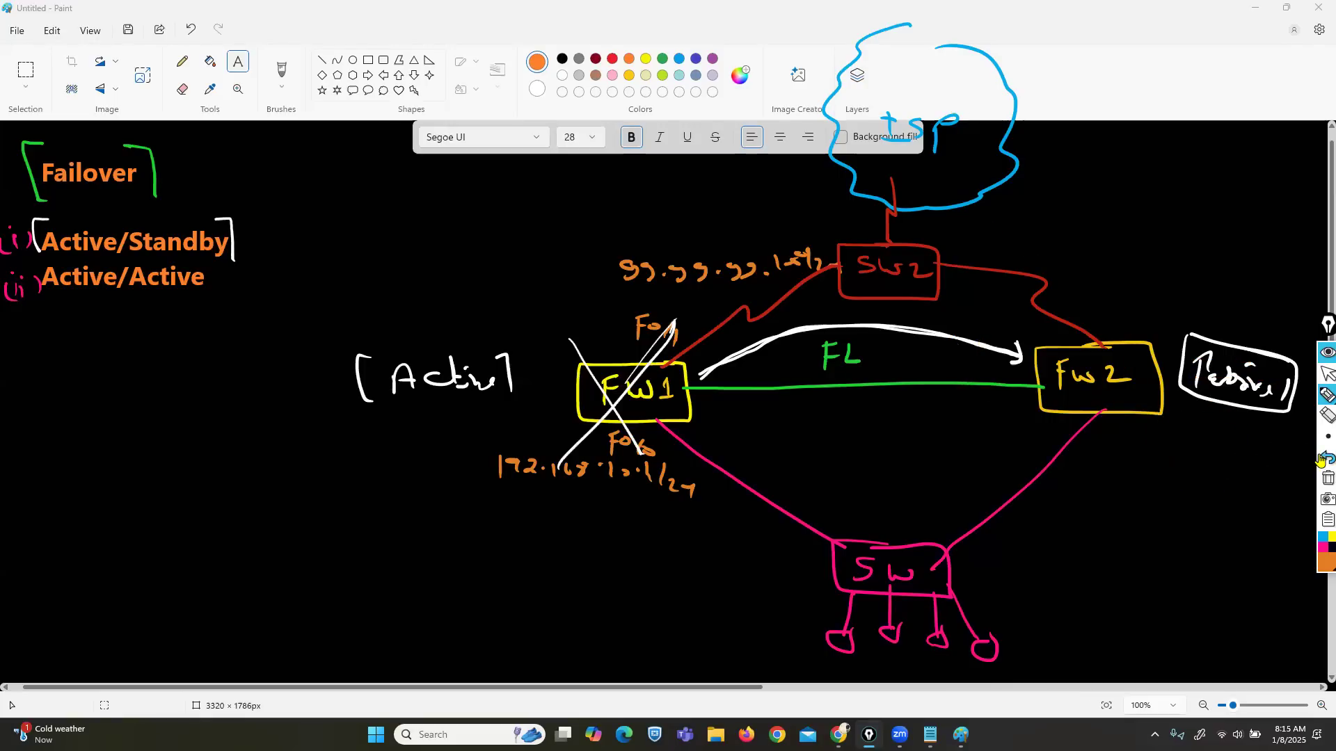
left_click(1326, 437)
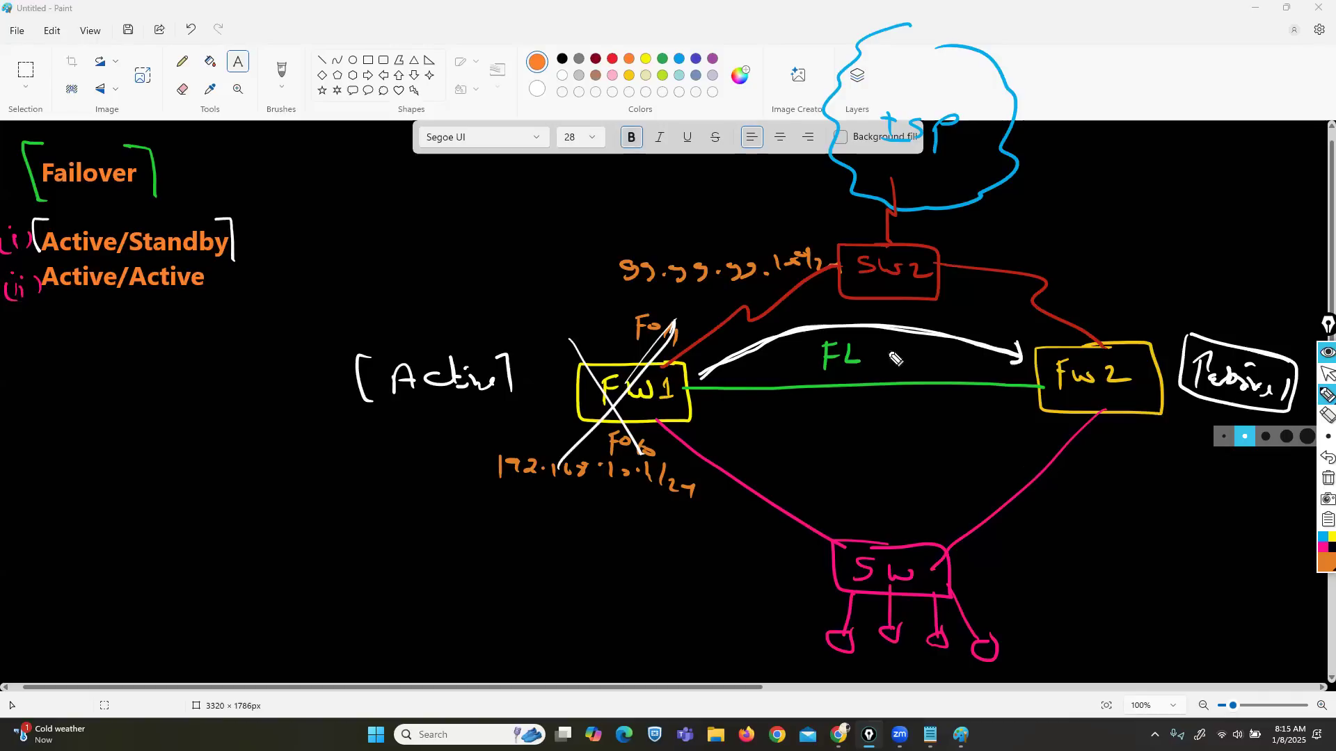
Step: Draw an orange arrow under FL, label FW2's interfaces Fo/1 and Fo/0, and underline 172.168.10.1/24
left_click_drag(817, 401, 1014, 416)
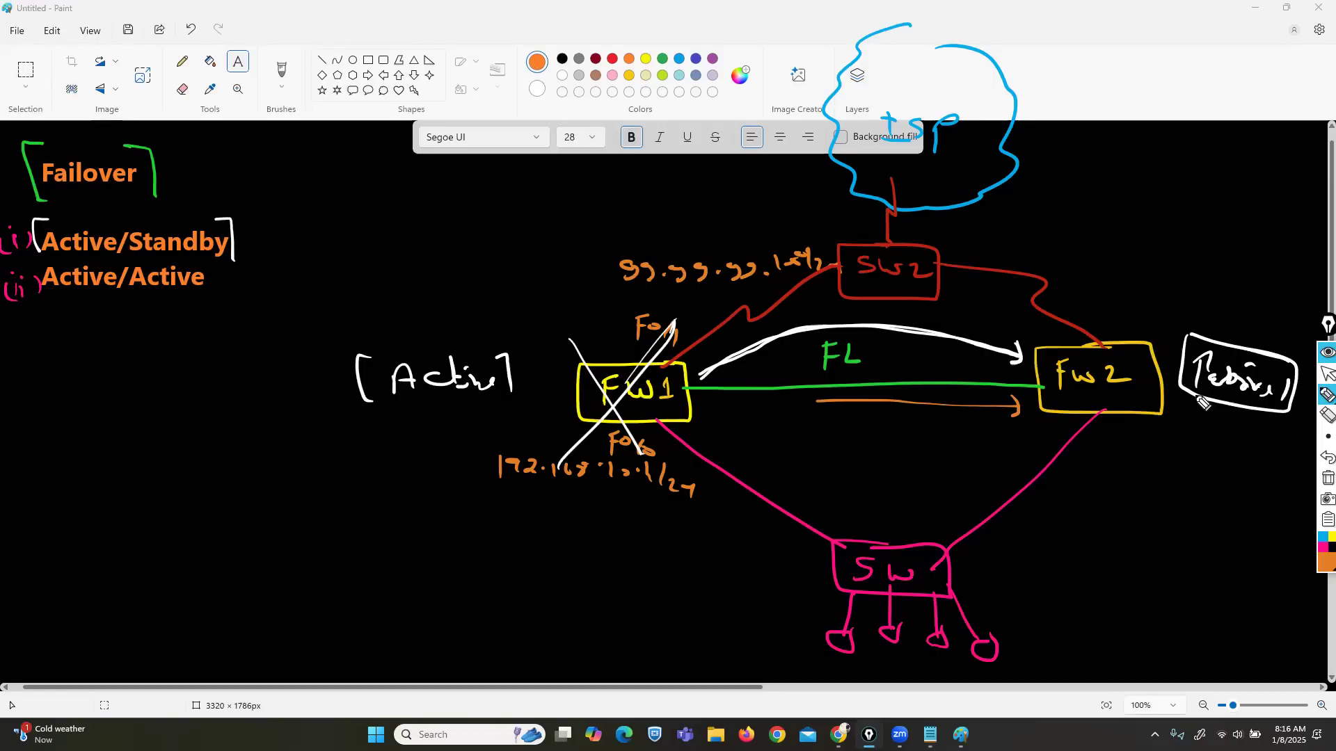
mouse_move(1096, 446)
left_mouse_down()
mouse_move(1106, 425)
mouse_move(1140, 447)
left_mouse_up()
mouse_move(1086, 325)
left_mouse_down()
mouse_move(1085, 304)
mouse_move(1101, 300)
left_mouse_up()
left_click_drag(1105, 310, 1119, 322)
left_click_drag(1132, 303, 1130, 327)
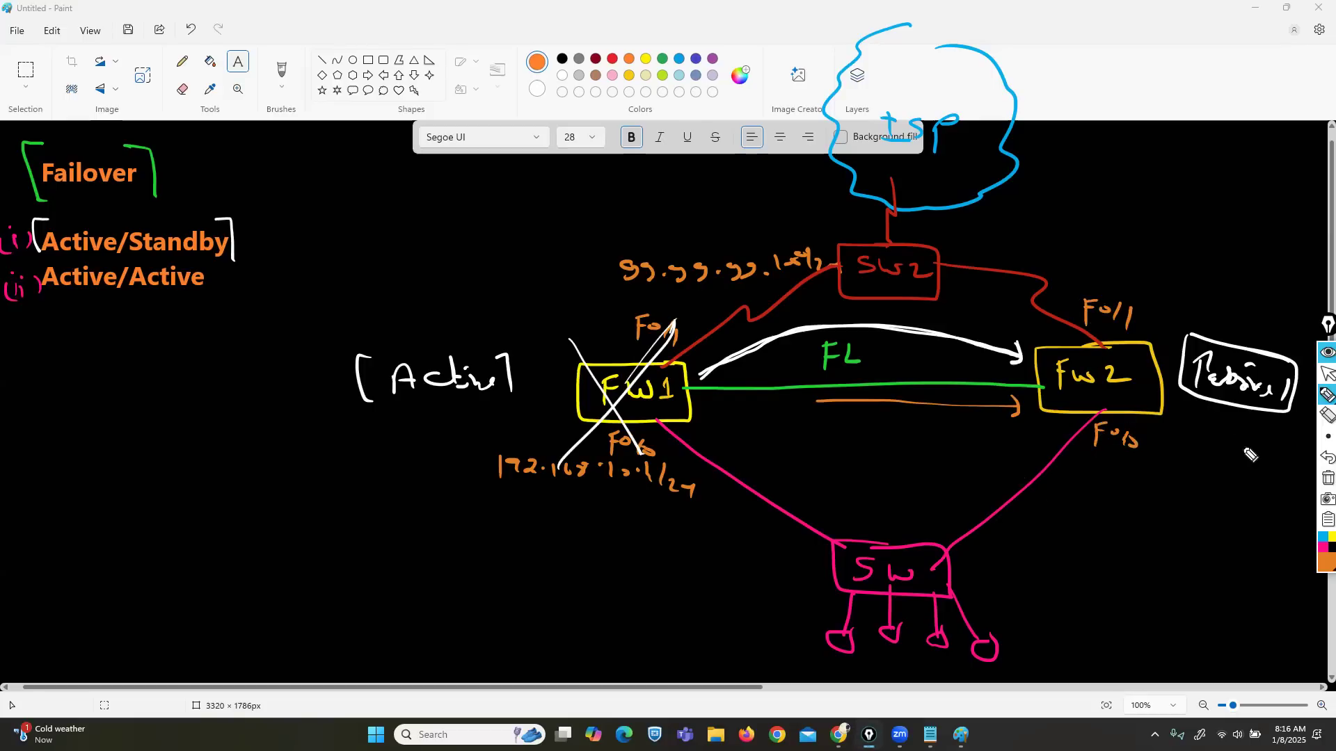
left_click_drag(1140, 471, 1106, 471)
left_click_drag(640, 493, 527, 492)
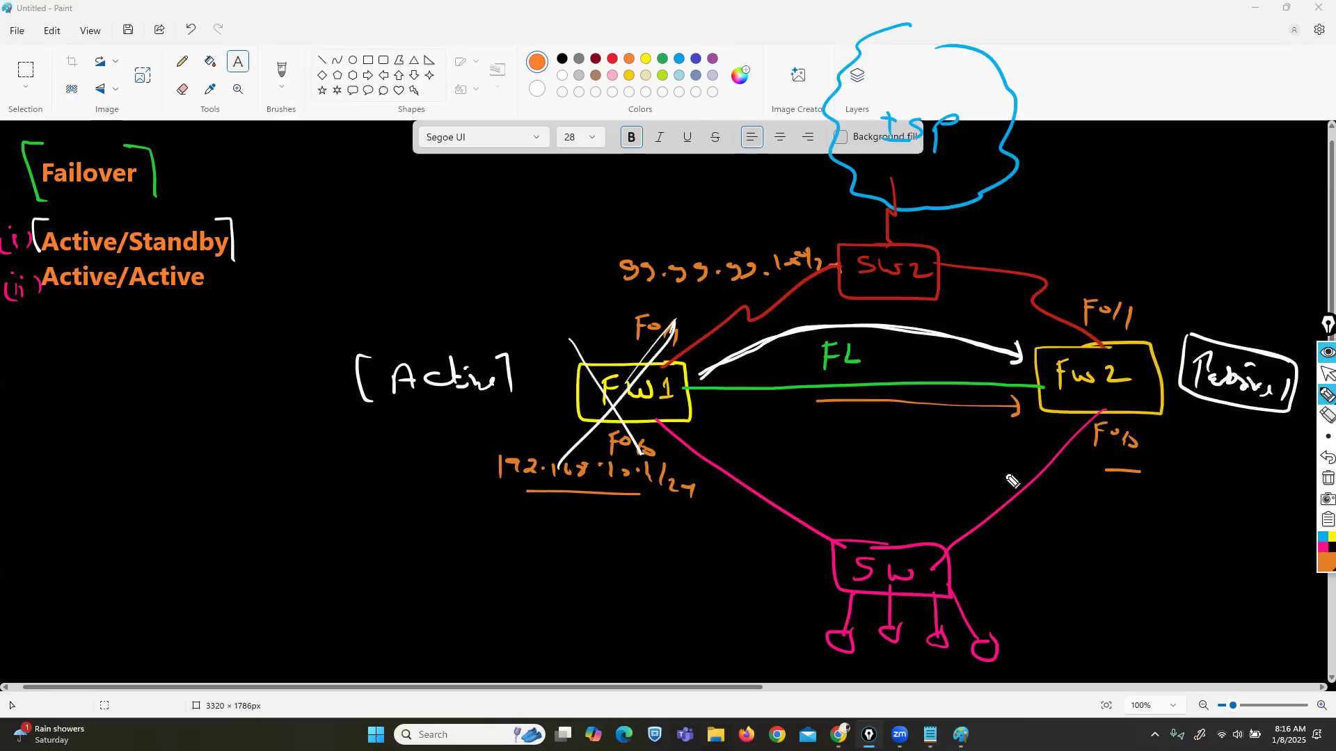
Step: Cross out FW1 in orange, strike through Passive, and draw a circled A at FW2
left_click_drag(673, 326, 565, 443)
left_click_drag(569, 331, 637, 442)
left_click(1109, 390)
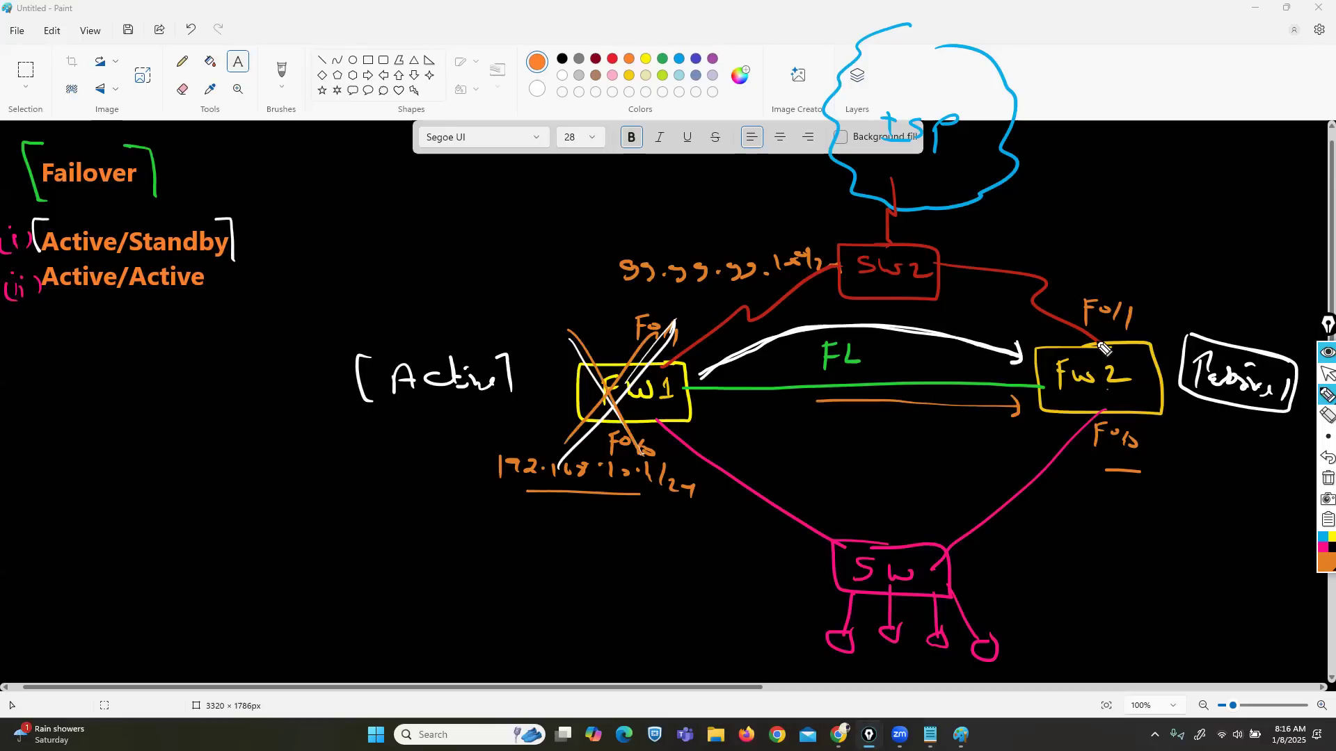
mouse_move(1263, 381)
left_mouse_down()
mouse_move(1195, 374)
mouse_move(1230, 358)
left_mouse_up()
mouse_move(1217, 422)
left_mouse_down()
mouse_move(1214, 447)
mouse_move(1245, 445)
left_mouse_up()
mouse_move(1219, 433)
left_mouse_down()
mouse_move(1249, 429)
mouse_move(1242, 404)
left_mouse_up()
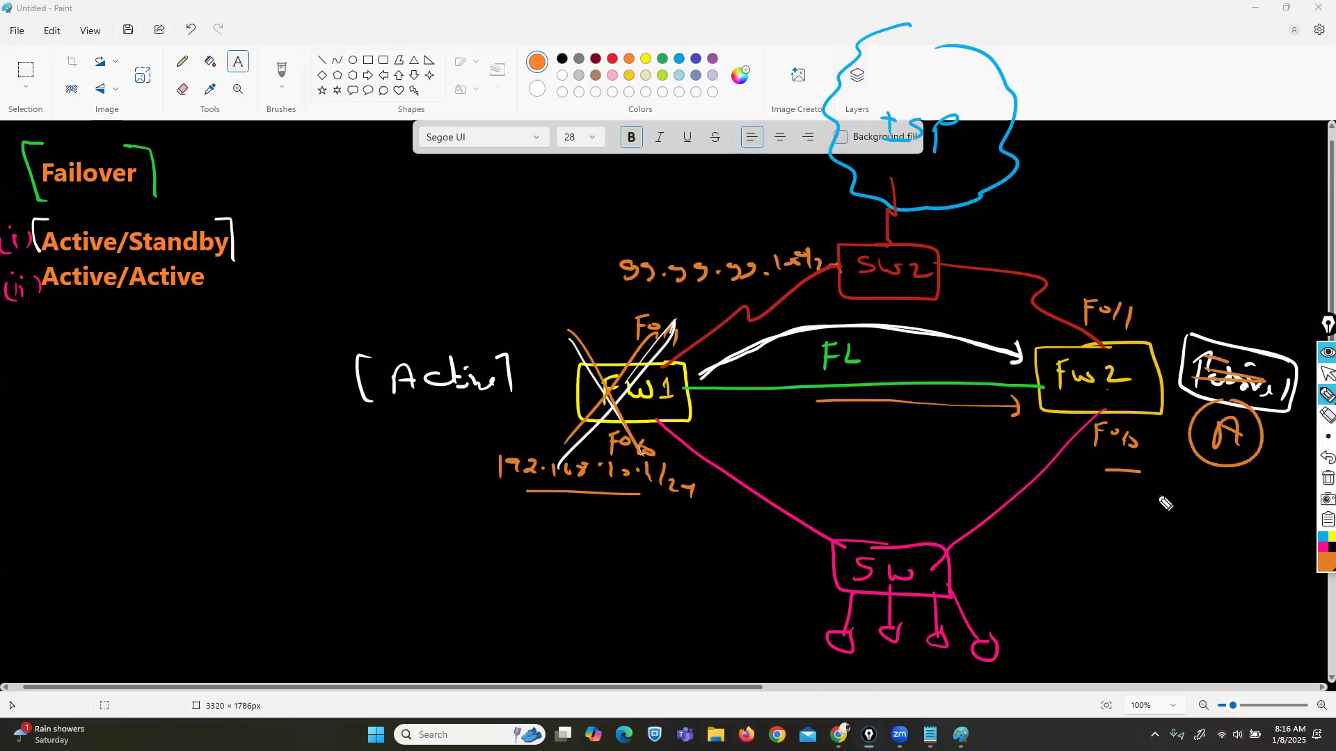
mouse_move(1088, 661)
left_mouse_down()
mouse_move(898, 600)
mouse_move(1082, 380)
mouse_move(911, 247)
mouse_move(908, 127)
left_mouse_up()
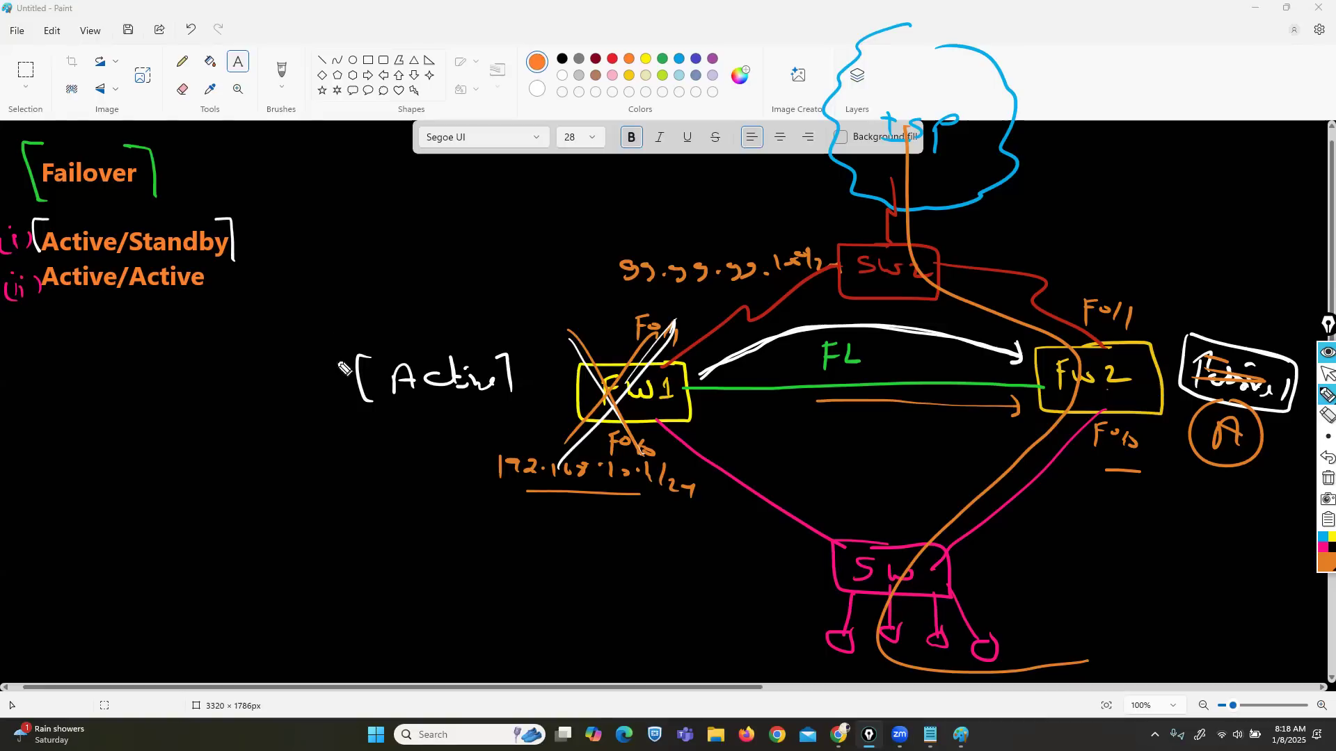
Step: Tick Active/Standby and Active/Active, then cross out Active/Active
mouse_move(246, 235)
left_mouse_down()
mouse_move(254, 243)
mouse_move(268, 228)
left_mouse_up()
left_click_drag(208, 289, 226, 281)
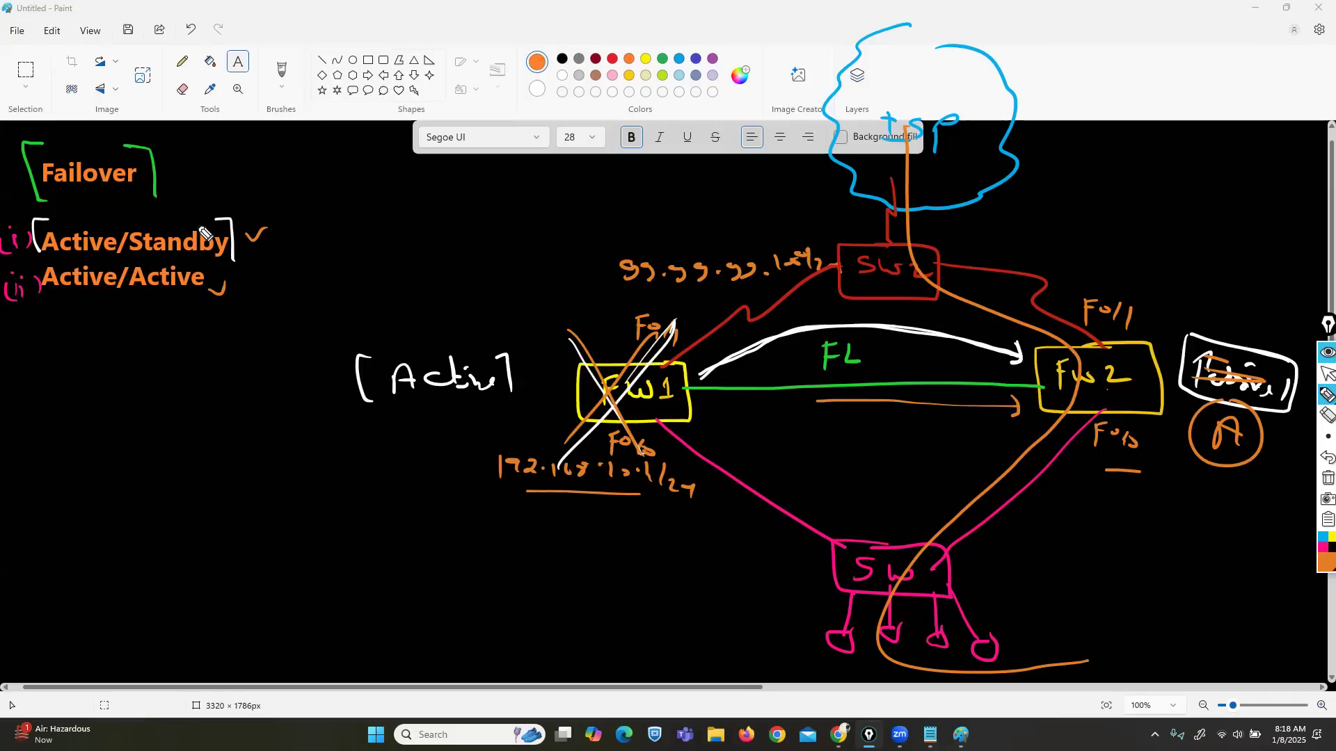
left_click_drag(146, 283, 37, 306)
left_click_drag(73, 257, 136, 334)
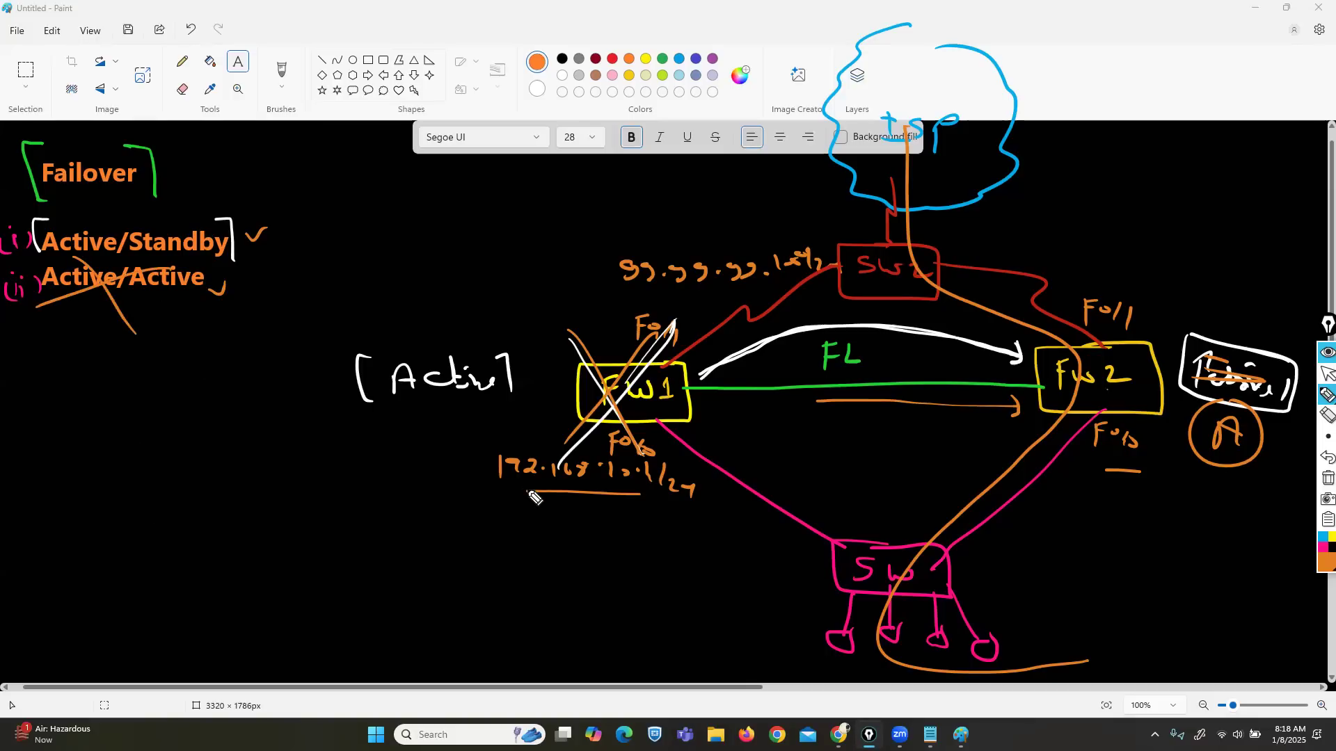
Step: Undo the Active/Active cross and tick, the orange traffic path, circled A and Passive strike
left_click(1325, 459)
left_click(1325, 460)
left_click(1325, 459)
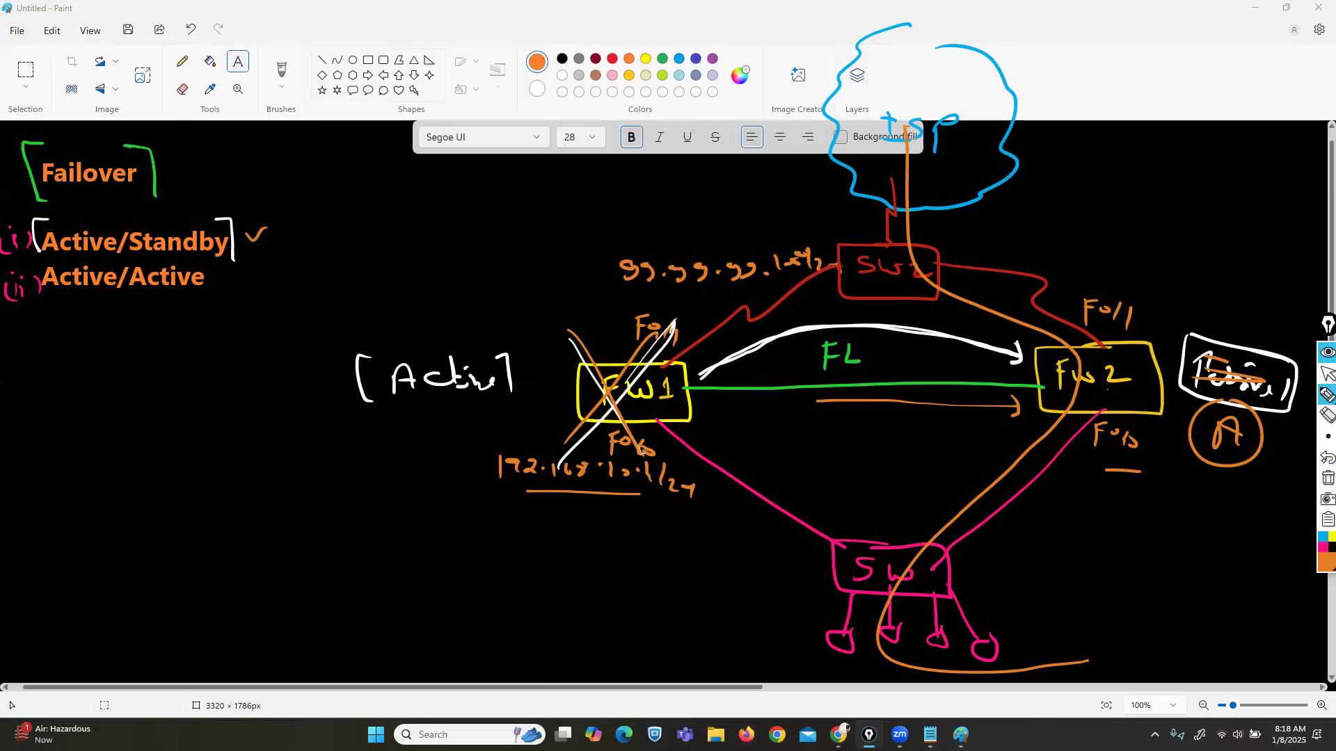
left_click(1325, 459)
left_click(1326, 459)
left_click(1326, 459)
left_click(1325, 460)
left_click(1325, 460)
left_click(1326, 460)
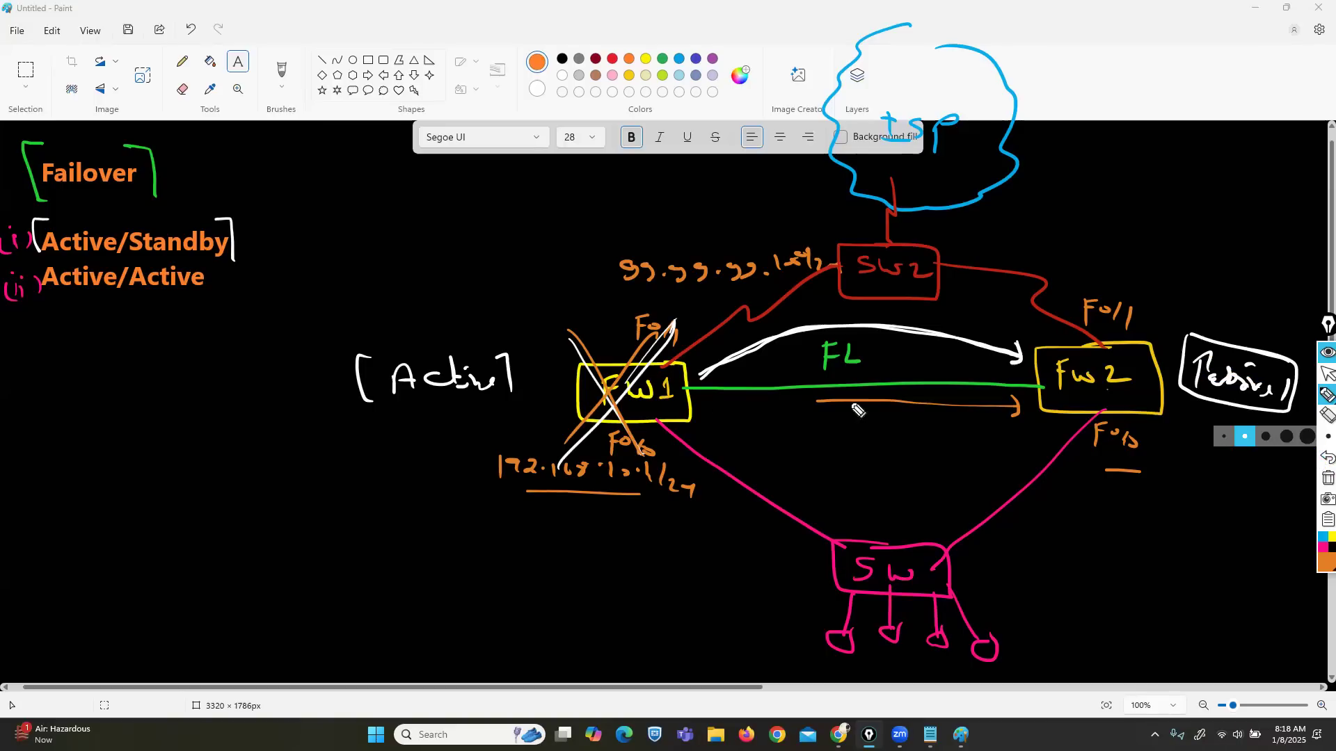
Step: Underline the Active and Passive labels and erase the cross strokes over FW1
left_click_drag(513, 412, 376, 421)
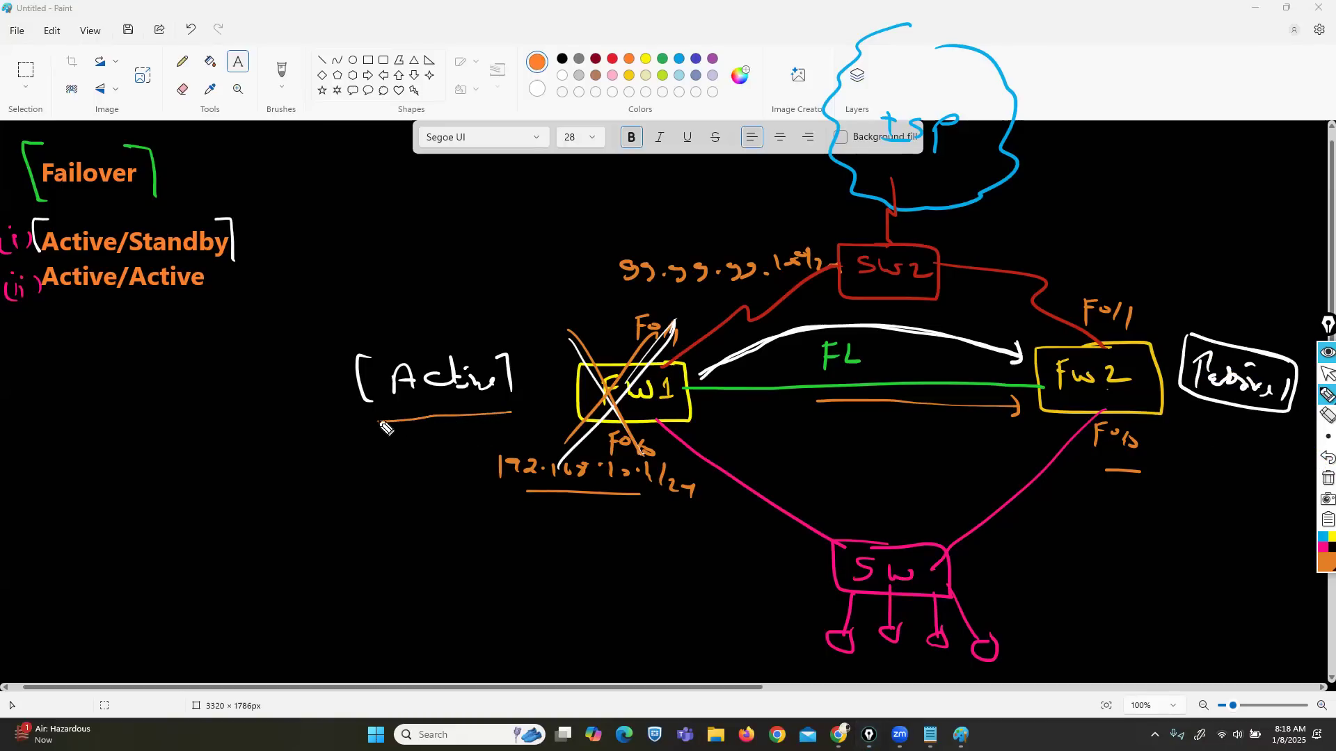
left_click_drag(1244, 423, 1205, 417)
left_click(1327, 415)
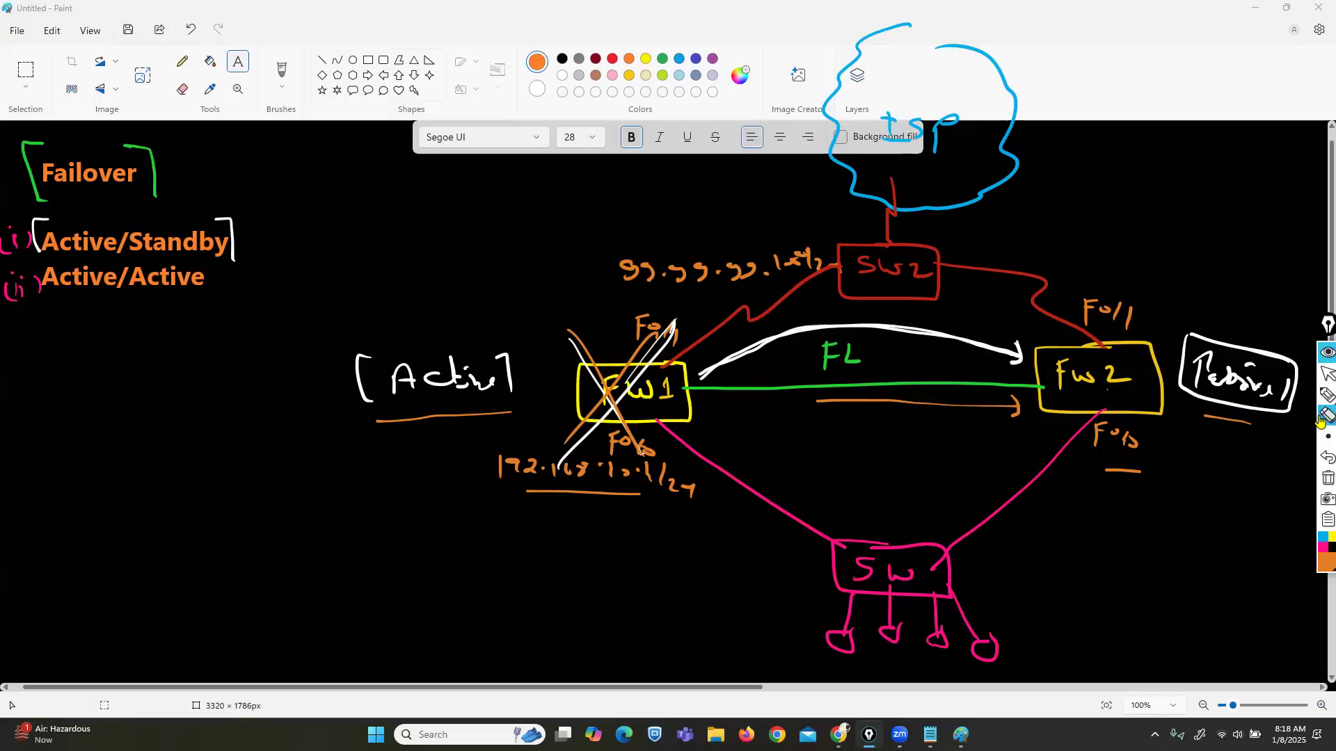
left_click(577, 348)
left_click(652, 355)
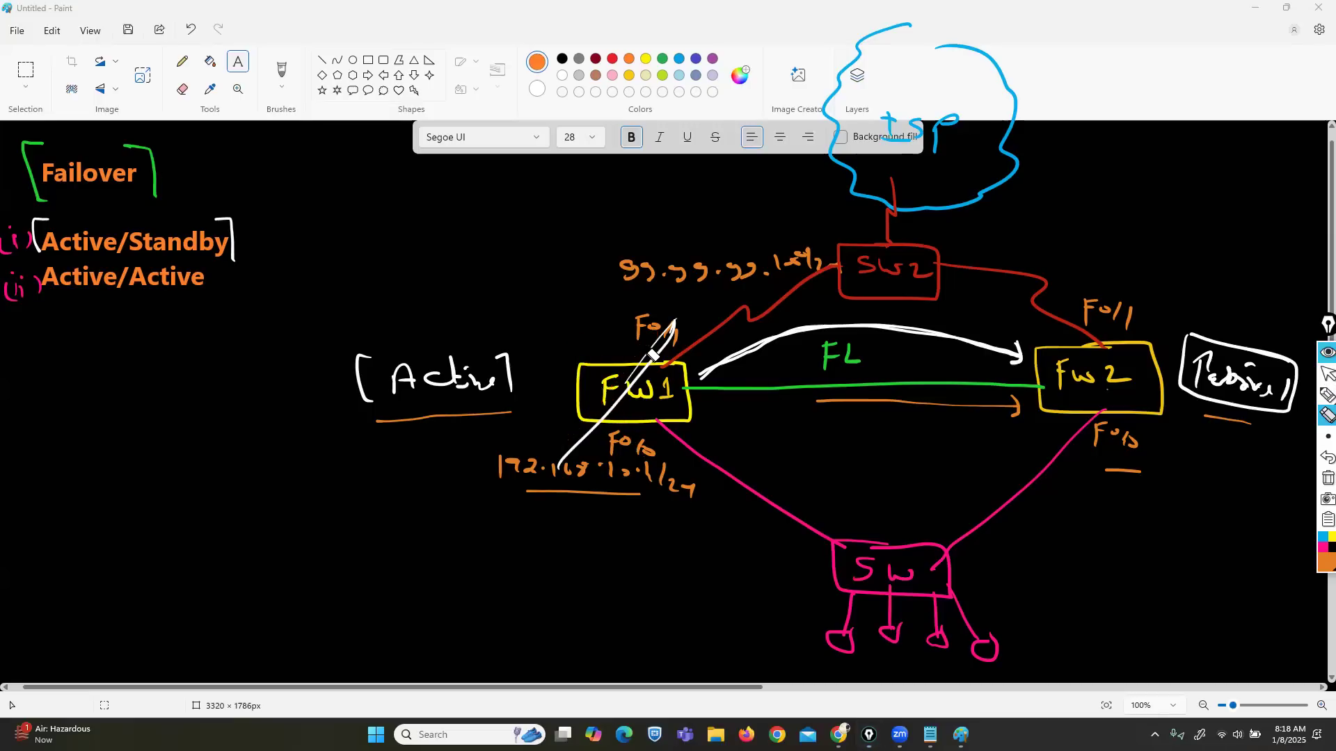
left_click(670, 357)
Step: Return to the pen and set its colour to green
left_click(1326, 395)
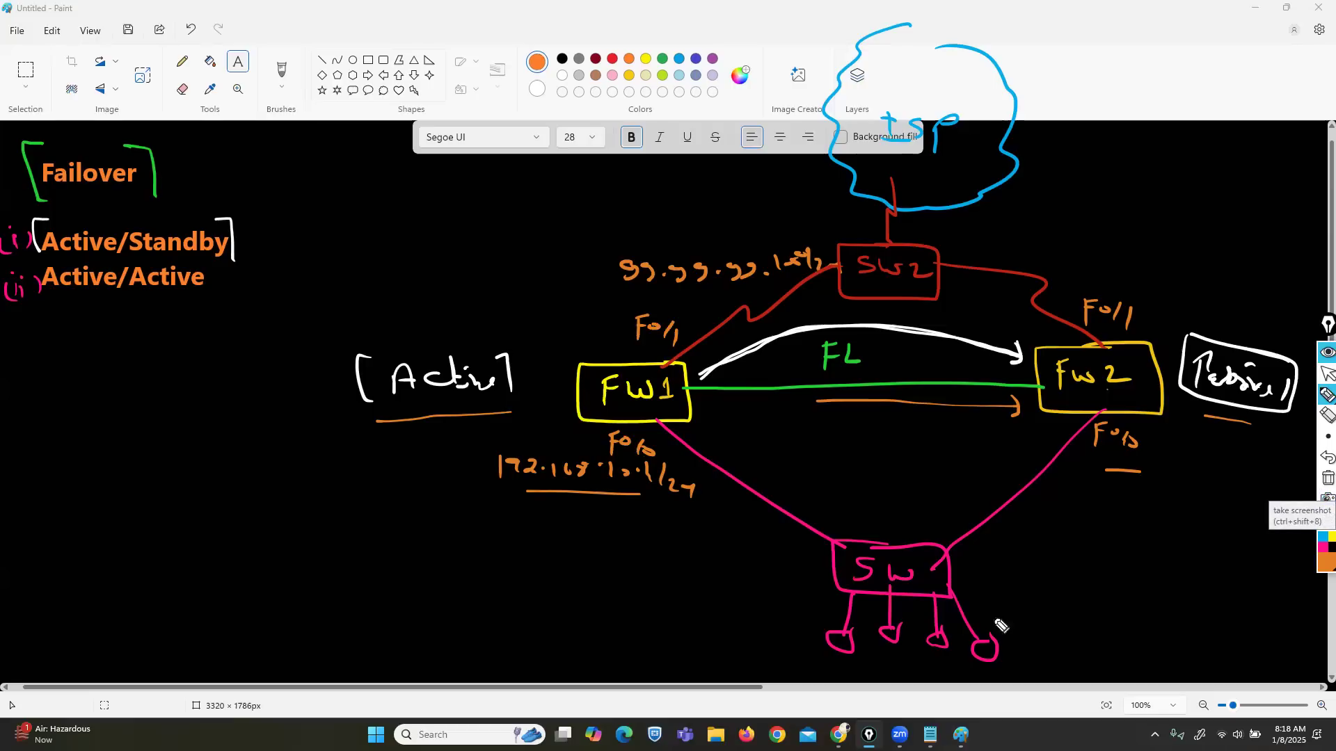
left_click(1322, 565)
left_click(1300, 418)
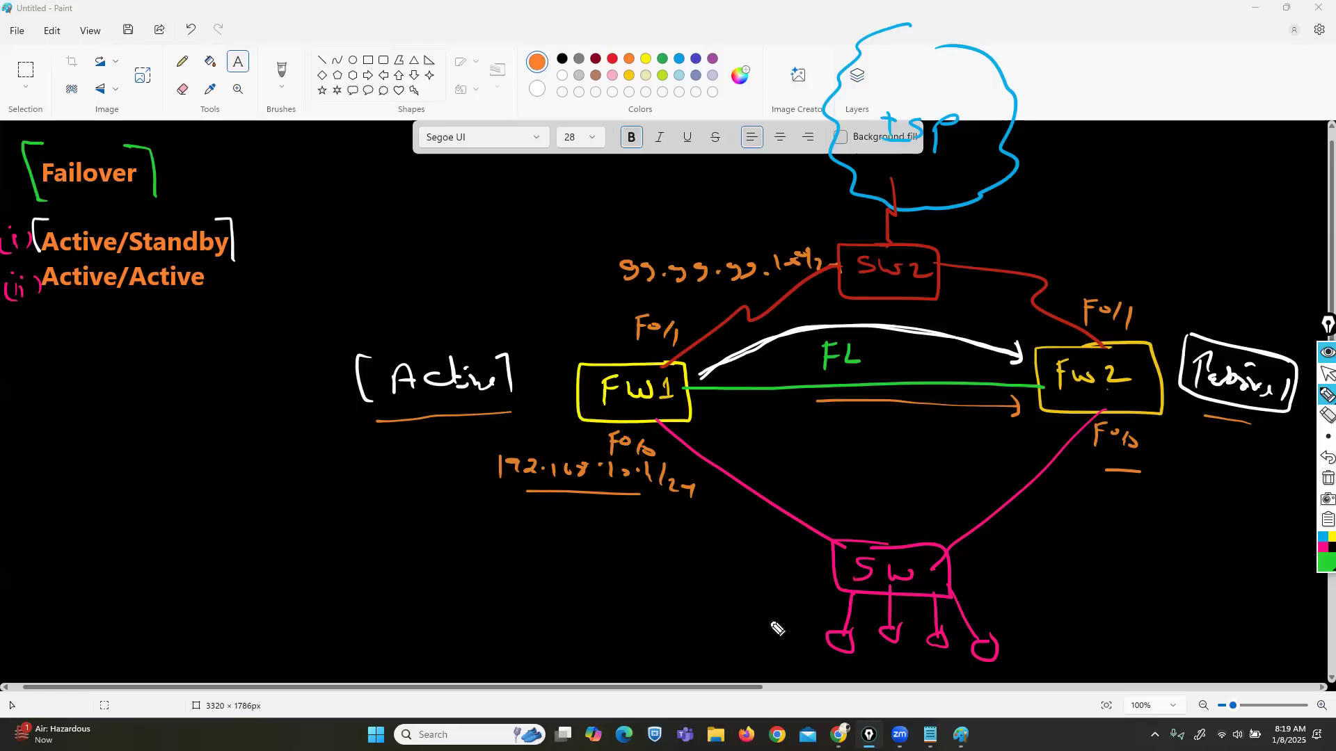
Step: Draw two green traffic paths from the ISP cloud through FW1 down past the SW box
mouse_move(747, 679)
left_mouse_down()
mouse_move(842, 661)
mouse_move(734, 477)
mouse_move(720, 299)
mouse_move(896, 71)
left_mouse_up()
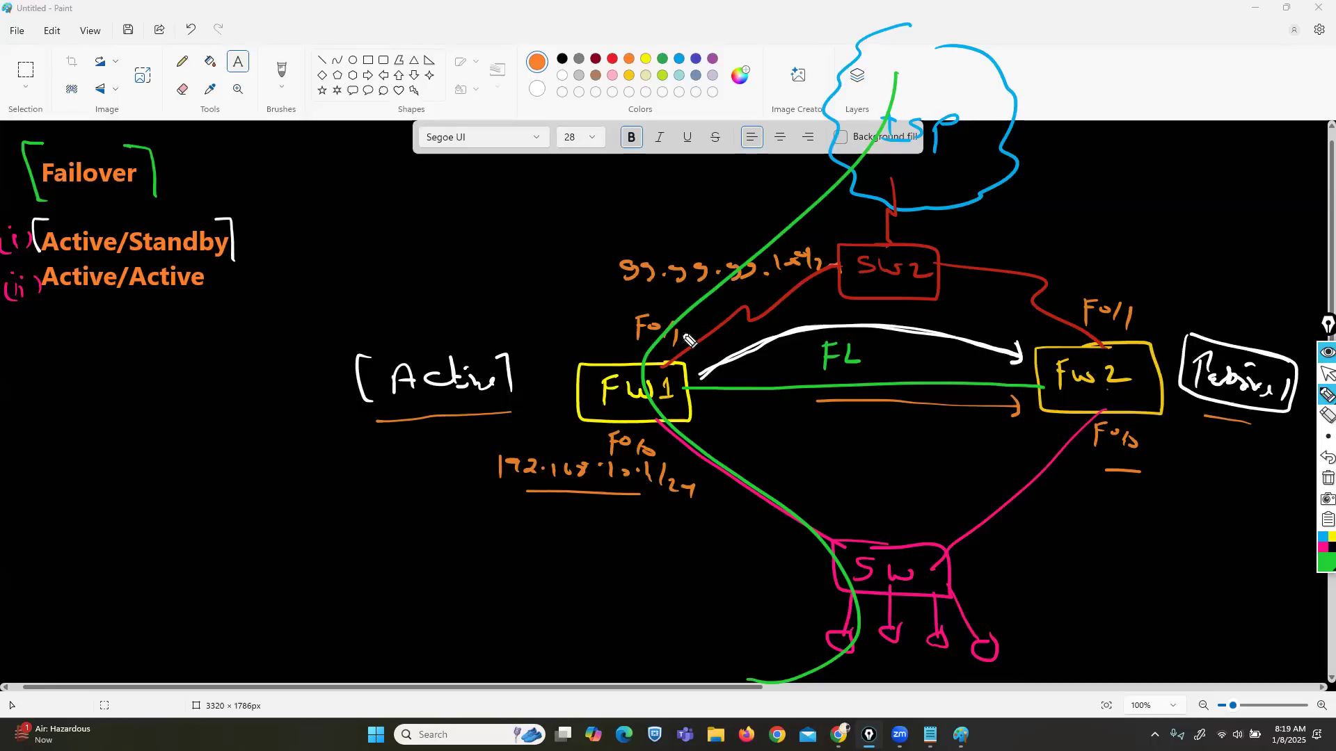
mouse_move(696, 458)
left_mouse_down()
mouse_move(630, 398)
mouse_move(842, 125)
mouse_move(846, 74)
left_mouse_up()
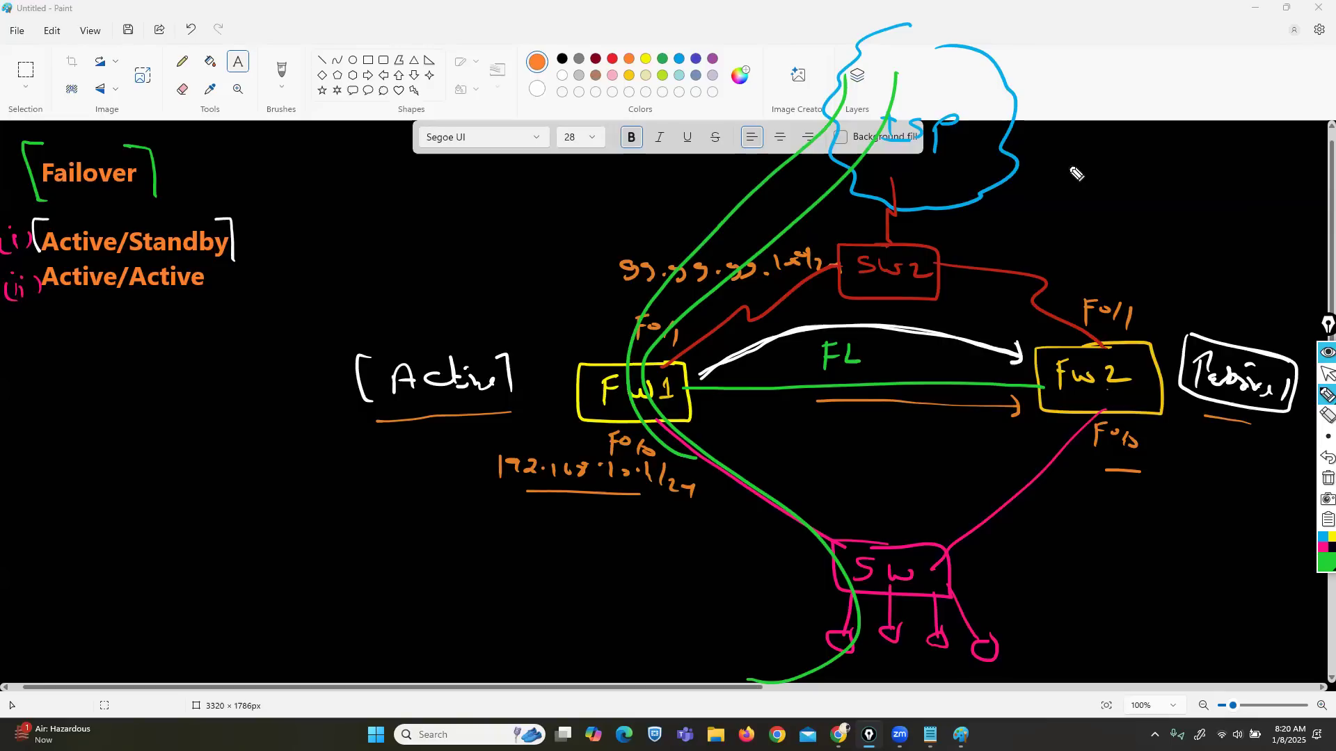
Step: Switch the pen to red and draw an arrow from FW1 to FW2
left_click(1321, 567)
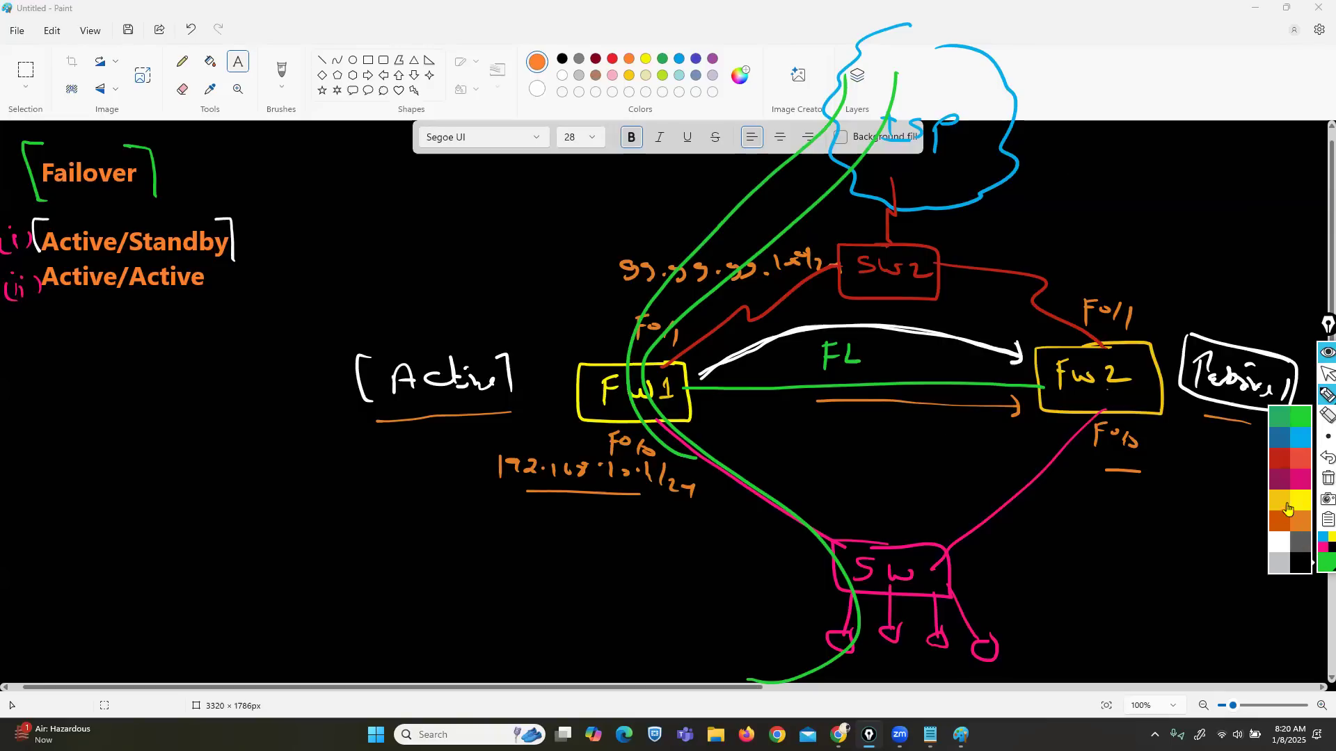
left_click(1280, 468)
left_click_drag(749, 376, 1029, 380)
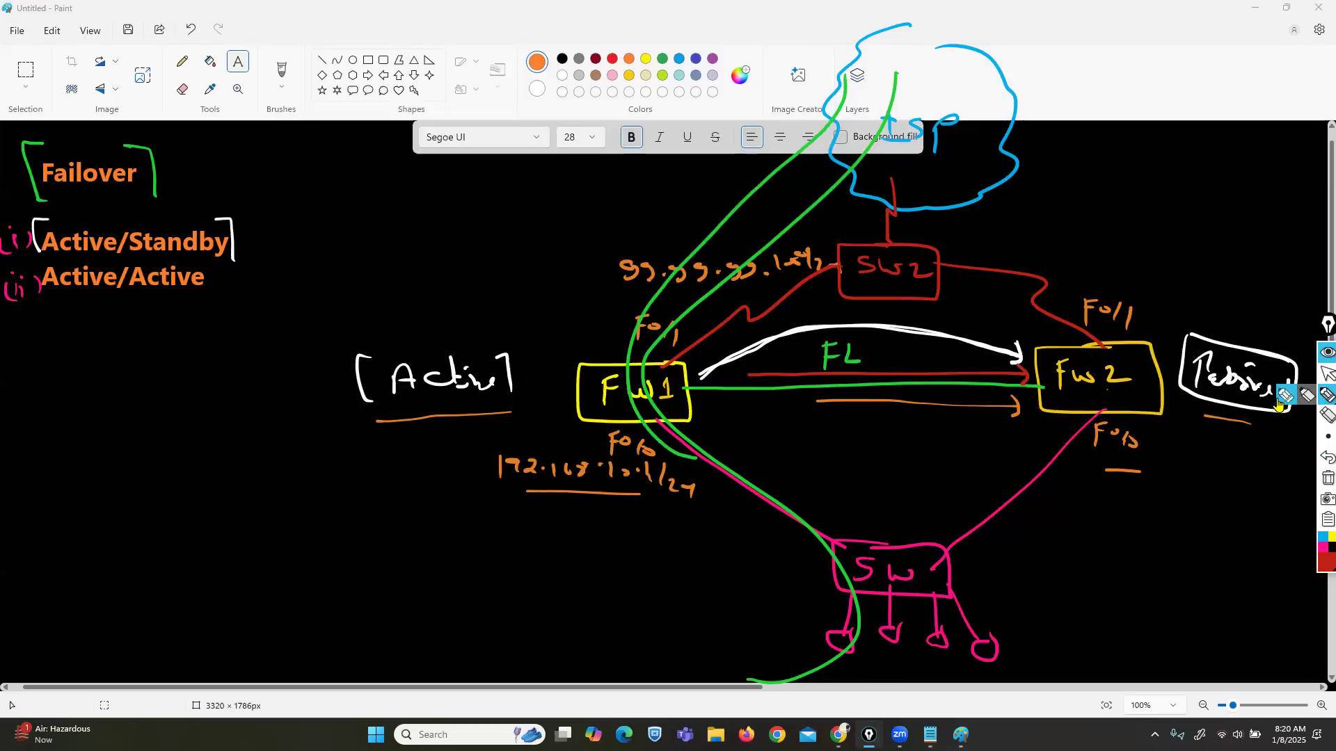
Step: Draw a red X over FW1, strike through Passive, and add a red circled A by FW2
left_click_drag(689, 320, 454, 528)
left_click_drag(553, 311, 672, 508)
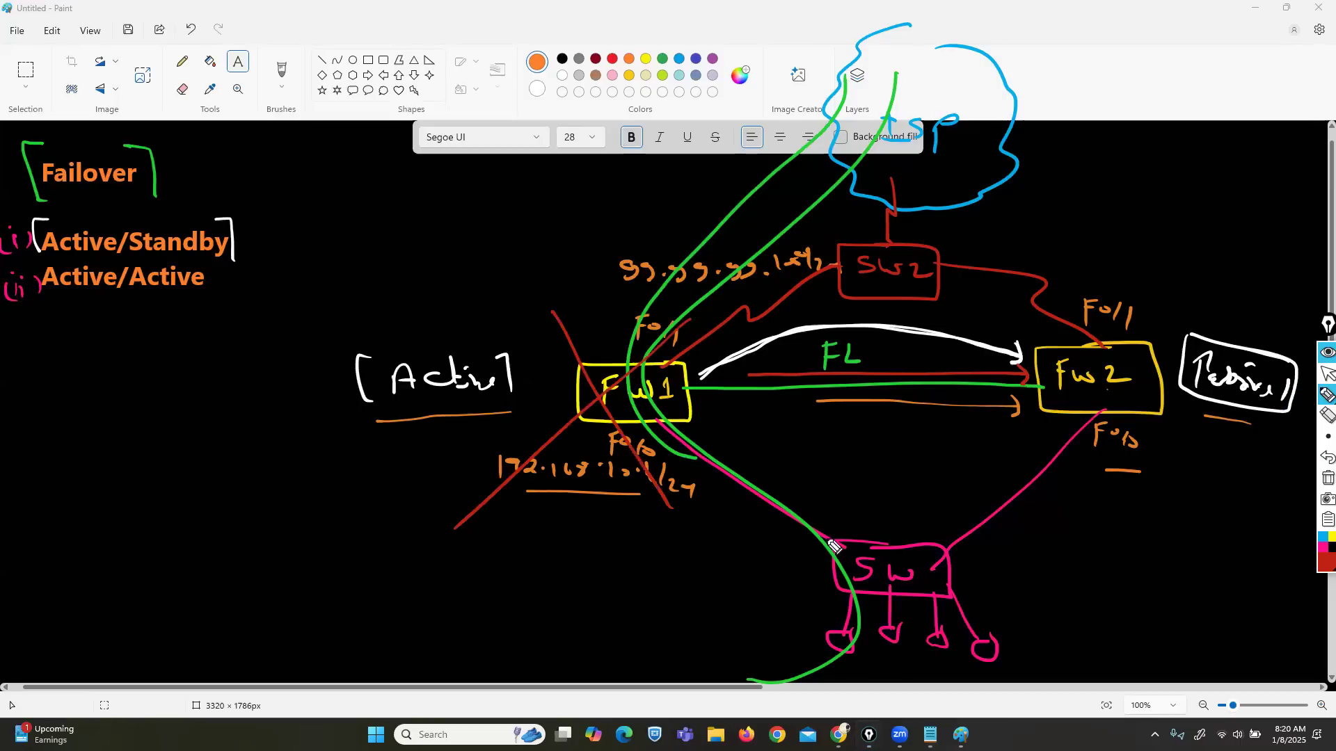
mouse_move(1272, 393)
left_mouse_down()
mouse_move(1194, 386)
mouse_move(1181, 370)
left_mouse_up()
mouse_move(1221, 436)
left_mouse_down()
mouse_move(1208, 482)
mouse_move(1246, 476)
left_mouse_up()
mouse_move(1211, 453)
left_mouse_down()
mouse_move(1245, 451)
mouse_move(1249, 428)
left_mouse_up()
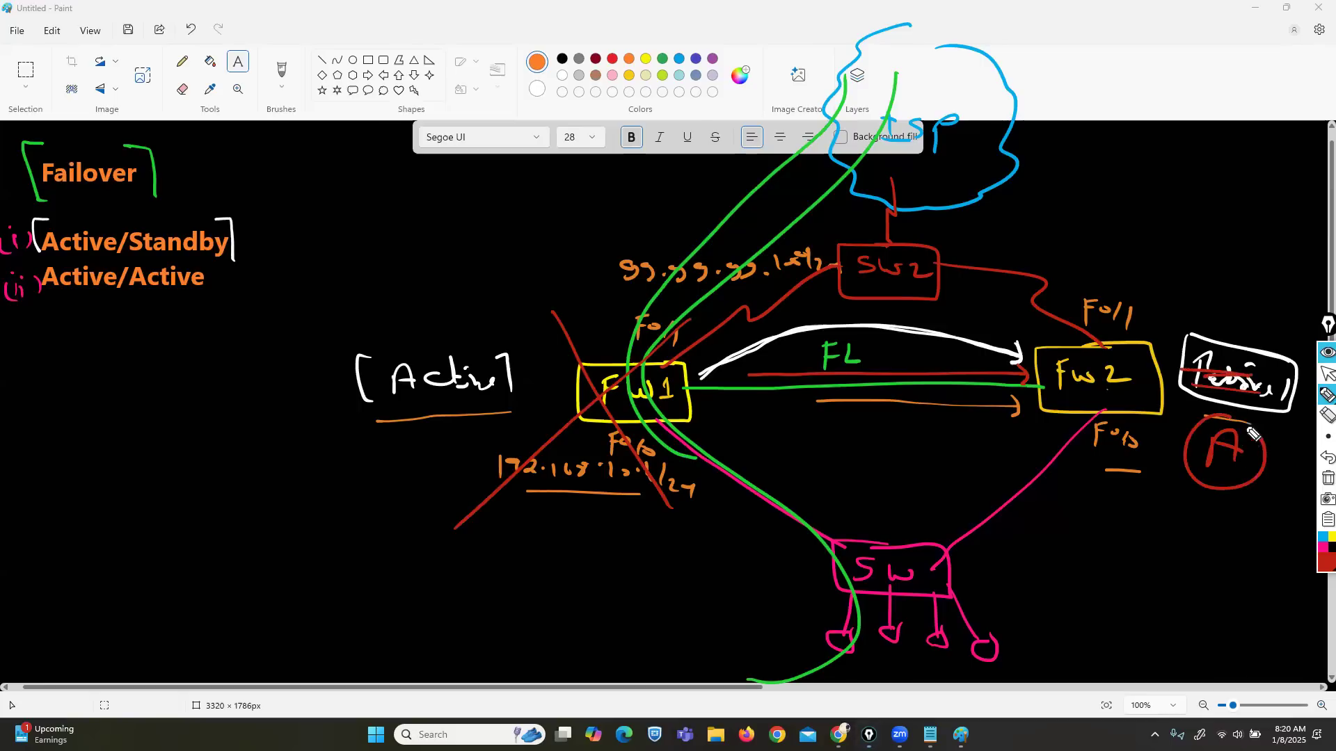
Step: Switch the pen to green and draw a traffic path from the cloud to FW2
left_click(1315, 563)
left_click(1303, 430)
mouse_move(967, 93)
left_mouse_down()
mouse_move(1004, 224)
mouse_move(1064, 301)
mouse_move(1079, 349)
mouse_move(1084, 339)
left_mouse_up()
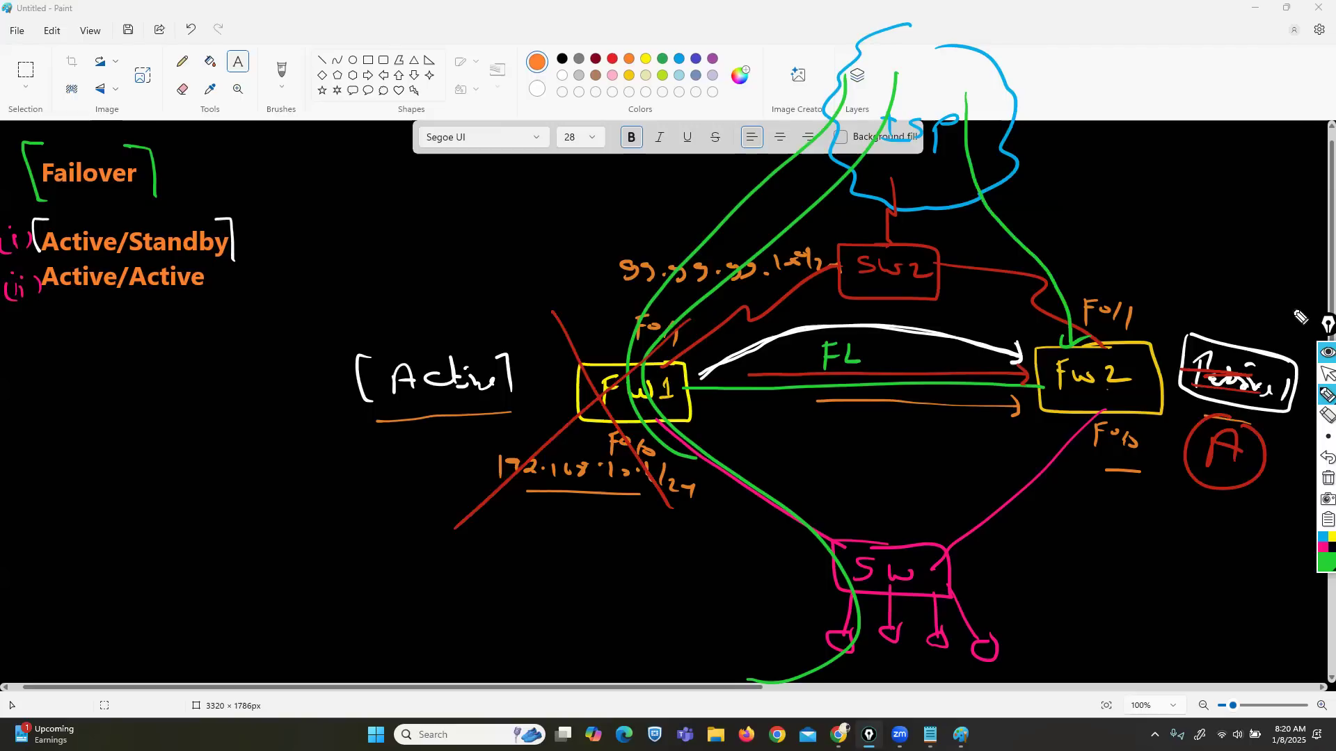
Step: Erase the red X and green paths around FW1, restoring the red FW1-to-SW2 line
left_click(1327, 416)
mouse_move(632, 364)
left_mouse_down()
mouse_move(588, 349)
mouse_move(653, 300)
mouse_move(748, 330)
left_mouse_up()
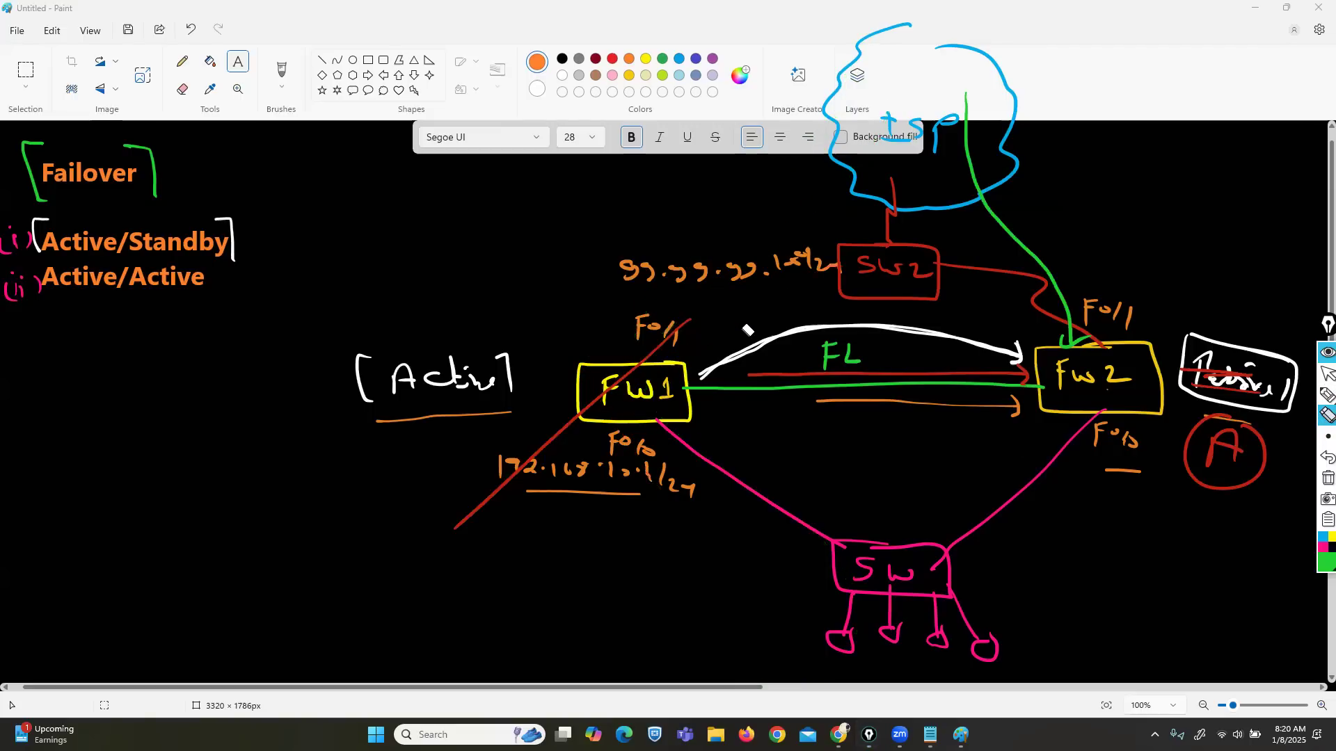
left_click(1328, 457)
mouse_move(446, 512)
left_mouse_down()
mouse_move(474, 491)
mouse_move(456, 428)
mouse_move(583, 511)
left_mouse_up()
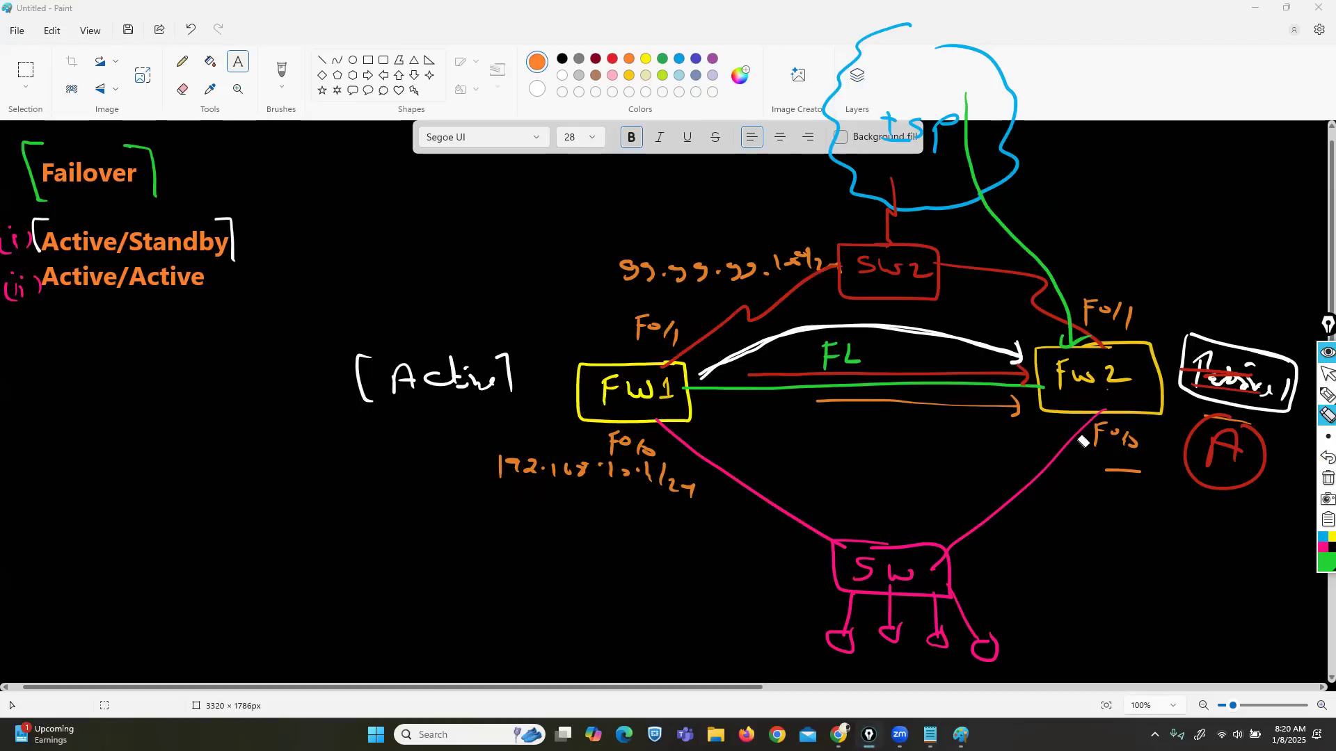
left_click(1328, 395)
Step: Write and box requirement '(i) Same model' in green
left_click_drag(34, 327, 34, 330)
mouse_move(39, 341)
left_mouse_down()
mouse_move(39, 358)
mouse_move(64, 356)
left_mouse_up()
left_click_drag(30, 339, 28, 360)
left_click(119, 360)
mouse_move(111, 343)
left_mouse_down()
mouse_move(98, 361)
mouse_move(143, 375)
mouse_move(300, 351)
mouse_move(311, 376)
left_mouse_up()
mouse_move(303, 331)
left_mouse_down()
mouse_move(73, 328)
mouse_move(298, 403)
mouse_move(313, 354)
left_mouse_up()
left_click_drag(609, 369, 561, 336)
Step: Label FW1's model as 5505 and FW2's model as 5520
mouse_move(488, 293)
left_mouse_down()
mouse_move(479, 313)
mouse_move(498, 311)
left_mouse_up()
left_click_drag(521, 298, 578, 317)
left_click_drag(469, 279, 470, 315)
mouse_move(1102, 355)
left_mouse_down()
mouse_move(1199, 287)
mouse_move(1243, 287)
left_mouse_up()
left_click_drag(1257, 278, 1265, 289)
mouse_move(1265, 263)
left_mouse_down()
mouse_move(1173, 249)
mouse_move(1261, 304)
left_mouse_up()
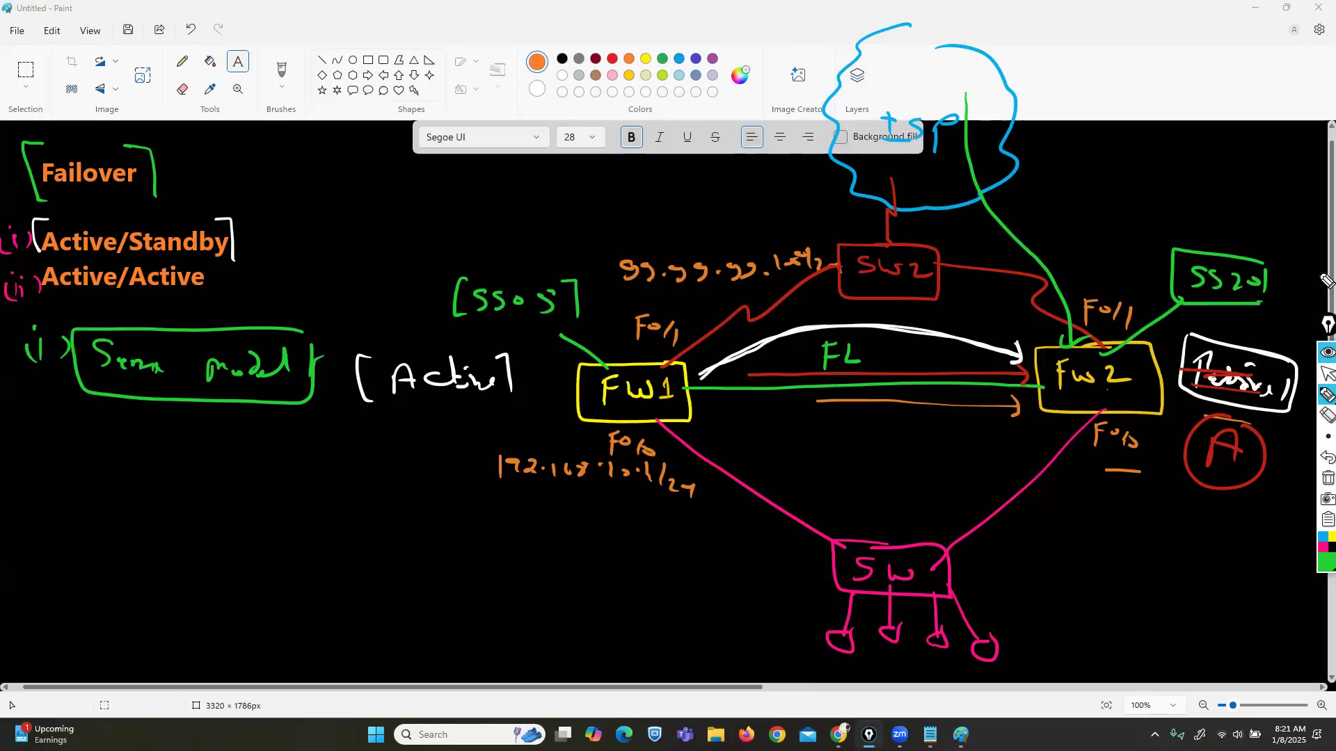
Step: Write and box requirement '(ii) Same SW lic'
mouse_move(33, 427)
left_mouse_down()
mouse_move(34, 449)
mouse_move(47, 438)
mouse_move(62, 451)
left_mouse_up()
left_click_drag(24, 428, 8, 451)
left_click_drag(155, 426, 142, 451)
mouse_move(162, 445)
left_mouse_down()
mouse_move(211, 457)
mouse_move(280, 435)
mouse_move(264, 459)
mouse_move(386, 468)
left_mouse_up()
left_click_drag(409, 456, 412, 468)
mouse_move(416, 418)
left_mouse_down()
mouse_move(428, 472)
mouse_move(179, 409)
mouse_move(110, 452)
mouse_move(440, 483)
left_mouse_up()
mouse_move(29, 515)
left_mouse_down()
mouse_move(31, 534)
mouse_move(59, 546)
left_mouse_up()
Step: Write and box requirement '(iii) Same IOS VER'
left_click(34, 511)
left_click(40, 513)
left_click(49, 514)
left_click(10, 510)
left_click_drag(19, 513, 17, 546)
mouse_move(201, 522)
left_mouse_down()
mouse_move(183, 544)
mouse_move(324, 531)
left_mouse_up()
mouse_move(318, 530)
left_mouse_down()
mouse_move(337, 552)
mouse_move(367, 545)
mouse_move(363, 557)
left_mouse_up()
mouse_move(430, 529)
left_mouse_down()
mouse_move(446, 551)
mouse_move(460, 529)
left_mouse_up()
mouse_move(480, 535)
left_mouse_down()
mouse_move(463, 550)
mouse_move(479, 541)
mouse_move(493, 555)
left_mouse_up()
mouse_move(508, 531)
left_mouse_down()
mouse_move(506, 555)
mouse_move(527, 555)
left_mouse_up()
left_click_drag(522, 516, 276, 505)
mouse_move(148, 499)
left_mouse_down()
mouse_move(149, 514)
mouse_move(345, 565)
mouse_move(516, 572)
left_mouse_up()
Step: Add software version labels beside FW1 and FW2, marking FW2 as 8.0
mouse_move(618, 370)
left_mouse_down()
mouse_move(557, 244)
mouse_move(530, 225)
mouse_move(561, 216)
left_mouse_up()
left_click_drag(565, 212, 567, 213)
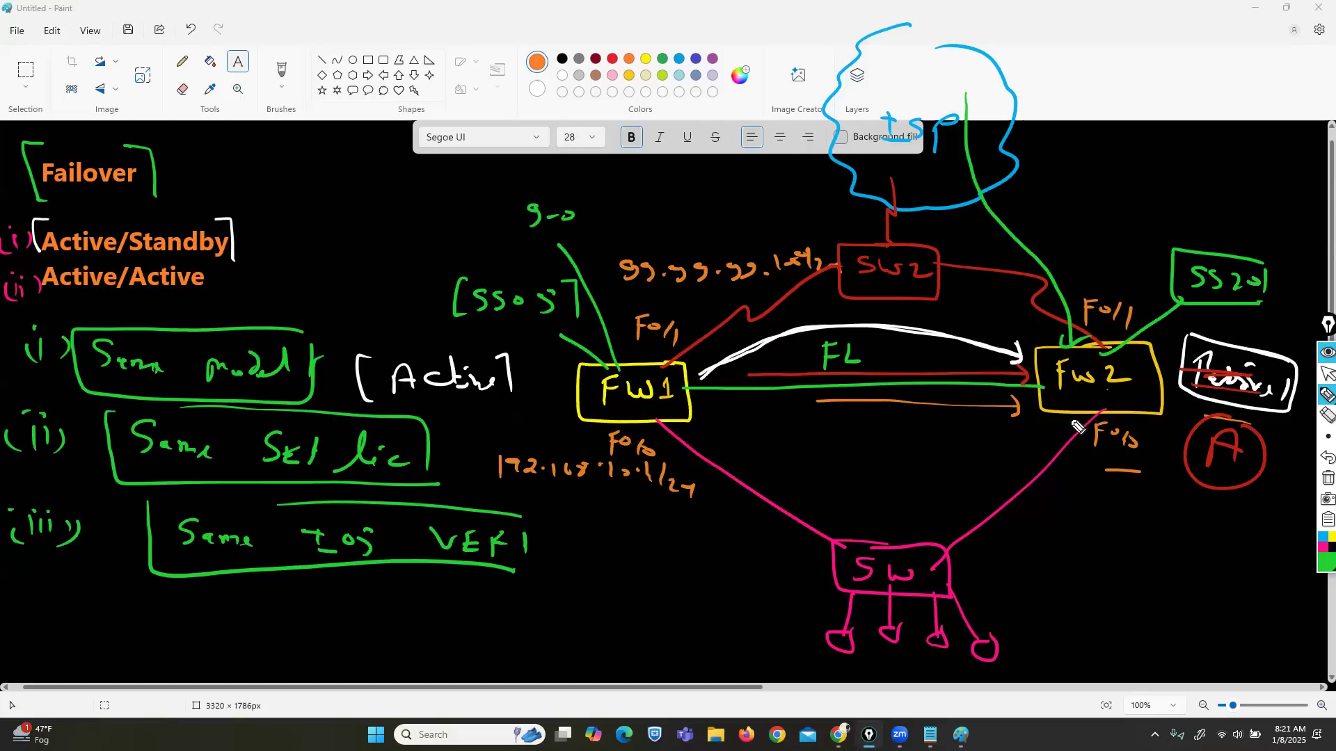
mouse_move(1132, 415)
left_mouse_down()
mouse_move(1190, 518)
mouse_move(1235, 507)
left_mouse_up()
left_click(1214, 509)
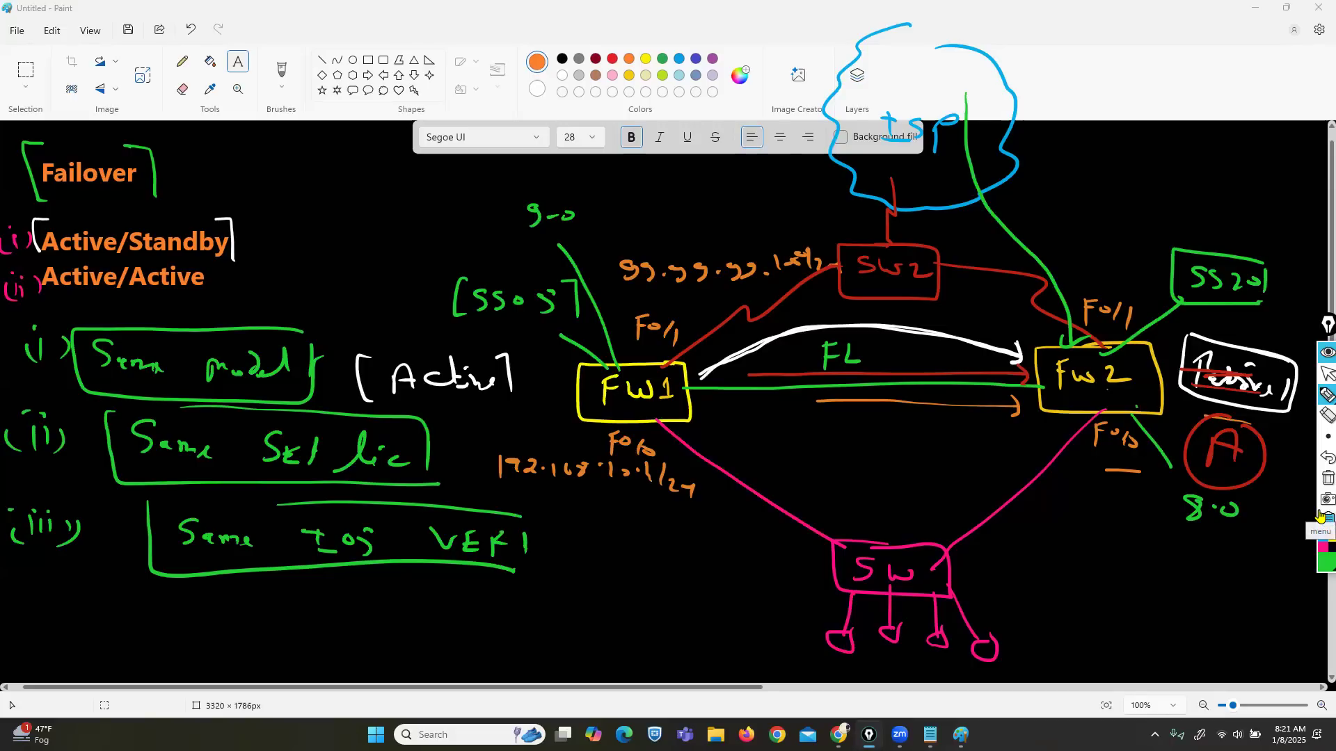
Step: Write '(iv) Same type Intf' and mark small squares on FW1's and FW2's interfaces
mouse_move(37, 589)
left_mouse_down()
mouse_move(33, 611)
mouse_move(53, 600)
mouse_move(68, 618)
mouse_move(15, 619)
left_mouse_up()
left_click(32, 571)
mouse_move(222, 596)
left_mouse_down()
mouse_move(202, 623)
mouse_move(287, 623)
left_mouse_up()
left_click_drag(321, 626, 348, 607)
mouse_move(338, 609)
left_mouse_down()
mouse_move(348, 644)
mouse_move(362, 642)
left_mouse_up()
mouse_move(369, 633)
left_mouse_down()
mouse_move(456, 602)
mouse_move(446, 626)
left_mouse_up()
left_click_drag(440, 625, 480, 616)
mouse_move(487, 605)
left_mouse_down()
mouse_move(482, 629)
mouse_move(501, 624)
mouse_move(275, 576)
mouse_move(194, 633)
mouse_move(484, 657)
mouse_move(513, 610)
left_mouse_up()
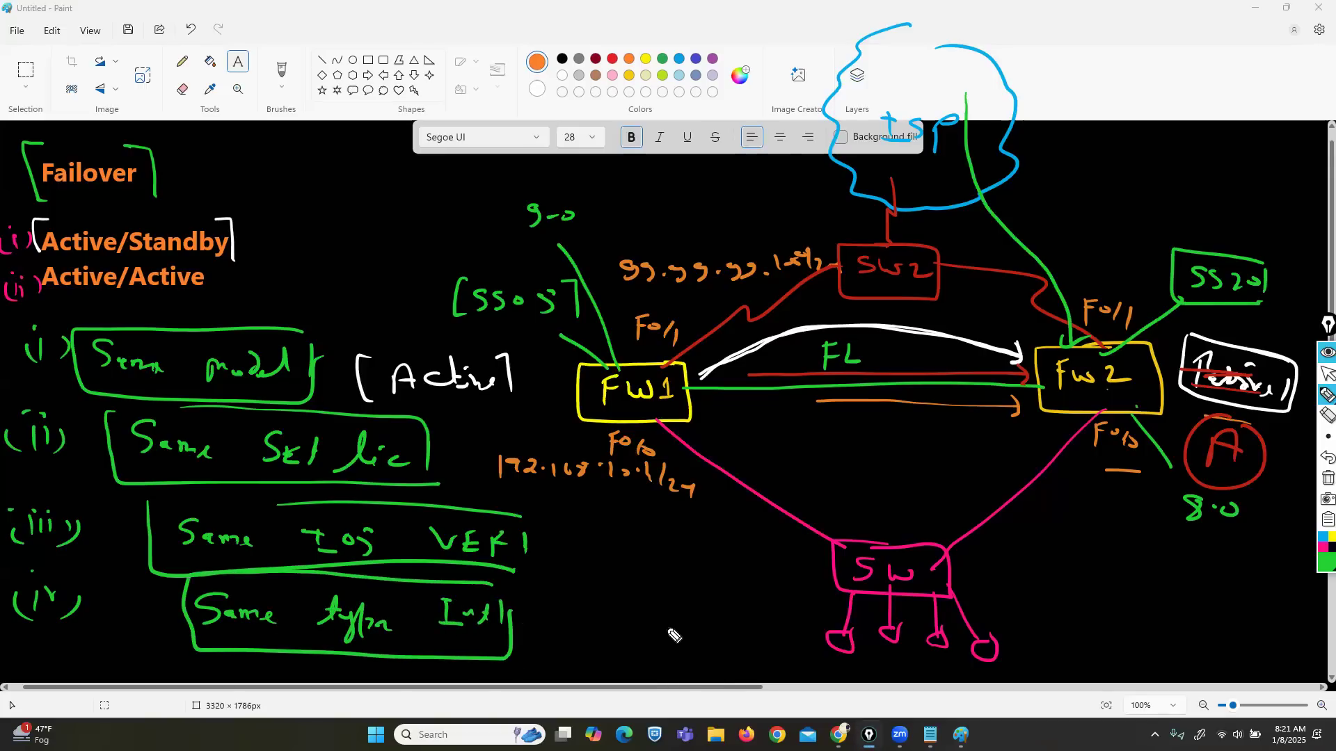
left_click_drag(654, 443, 665, 423)
mouse_move(1094, 418)
left_mouse_down()
mouse_move(1072, 414)
mouse_move(1072, 435)
mouse_move(1091, 421)
left_mouse_up()
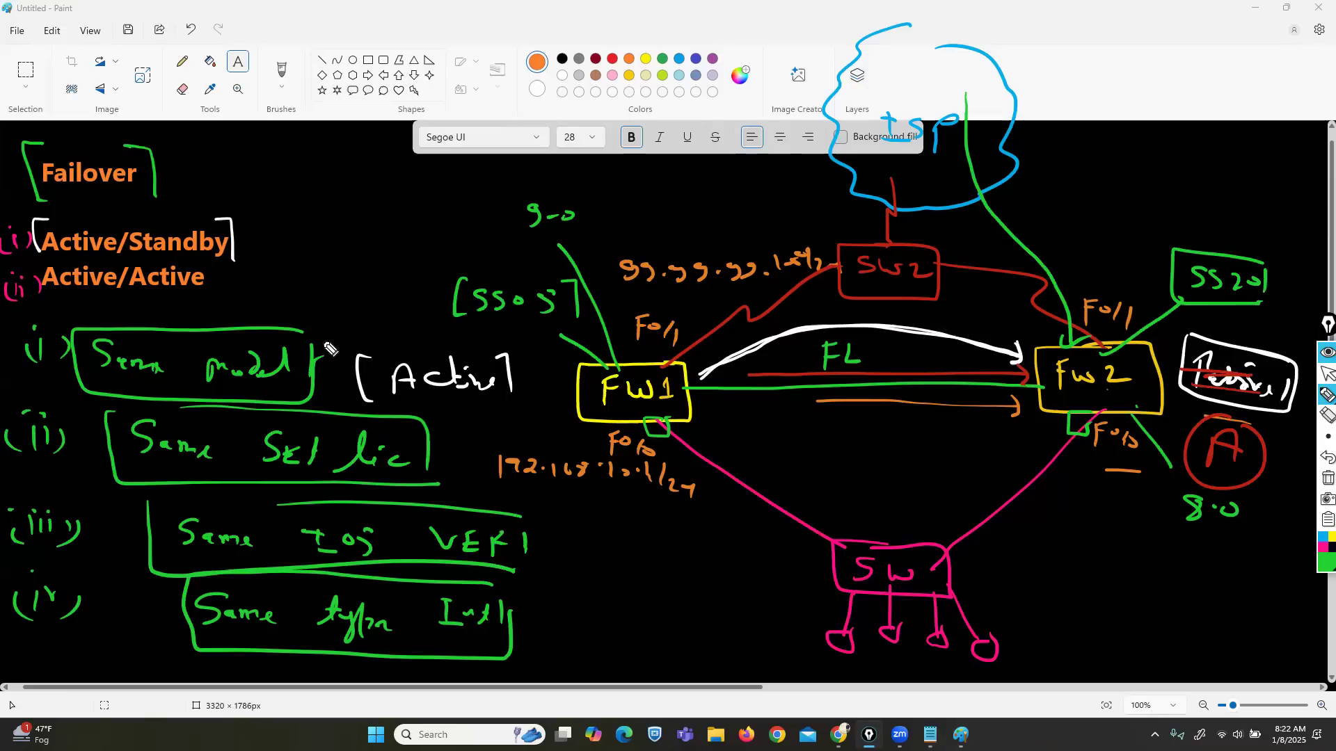
Step: Tick all four requirements in green and box the Active/Standby and Active/Active modes
left_click_drag(328, 342, 352, 336)
left_click_drag(435, 438, 474, 438)
mouse_move(515, 537)
left_mouse_down()
mouse_move(523, 558)
mouse_move(572, 534)
left_mouse_up()
mouse_move(510, 617)
left_mouse_down()
mouse_move(520, 634)
mouse_move(565, 611)
left_mouse_up()
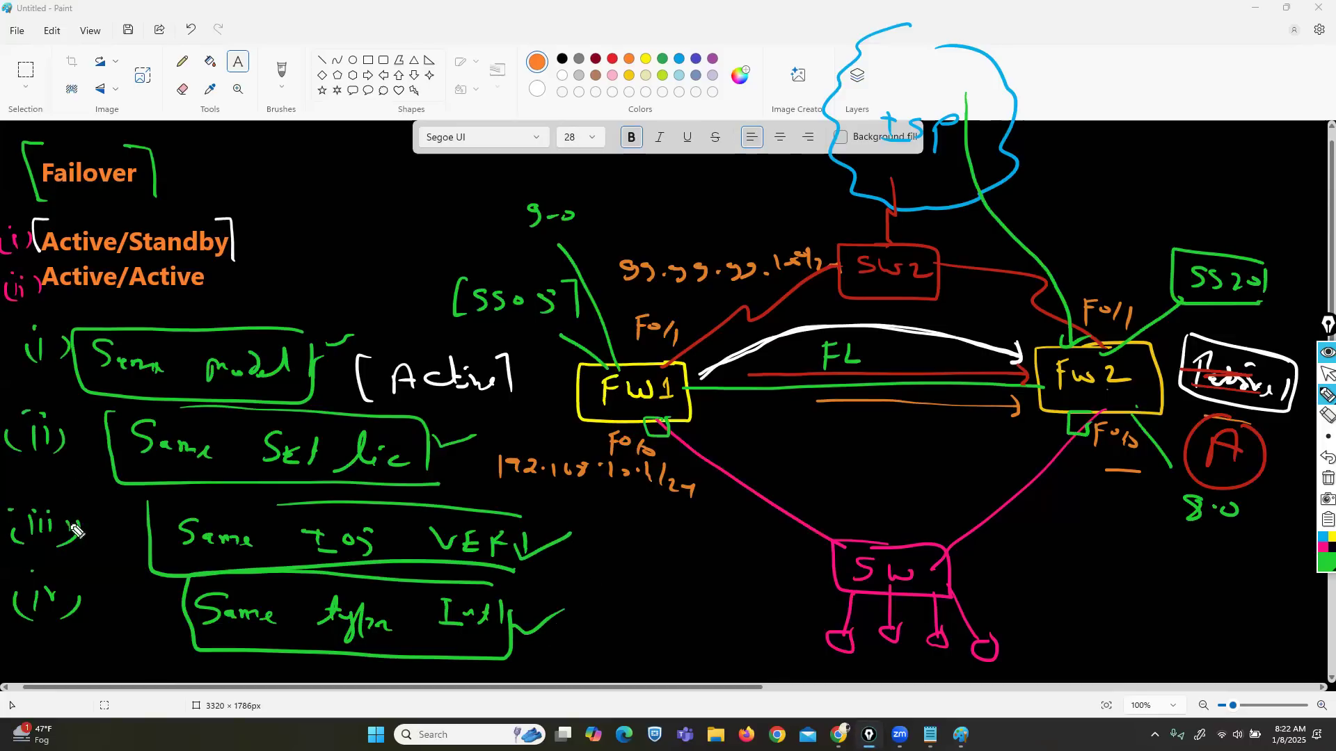
mouse_move(232, 221)
left_mouse_down()
mouse_move(35, 218)
mouse_move(28, 259)
mouse_move(230, 270)
mouse_move(239, 245)
left_mouse_up()
mouse_move(50, 300)
left_mouse_down()
mouse_move(215, 305)
mouse_move(209, 266)
mouse_move(34, 266)
mouse_move(32, 298)
left_mouse_up()
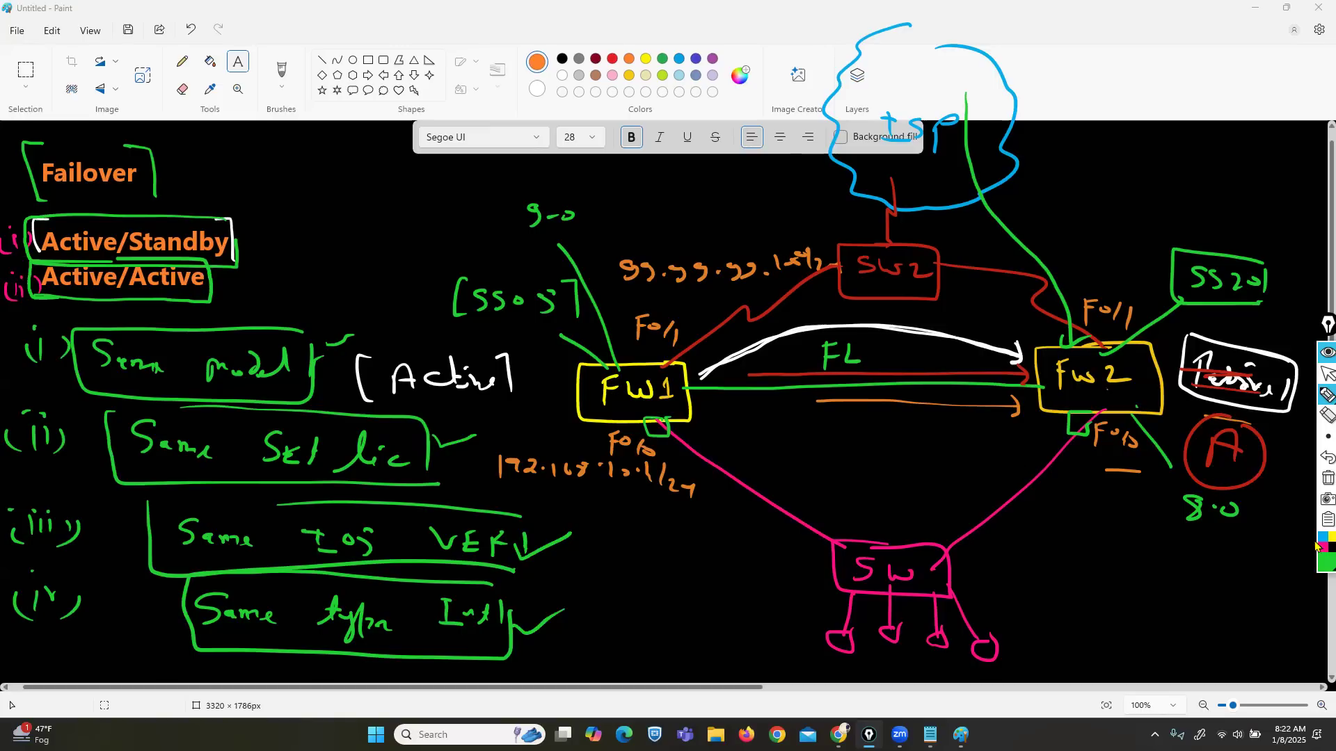
Step: Browse to the EVE-NG server at 192.168.1.11 in a new tab and sign in as admin
left_click(1320, 377)
key("alt+Tab")
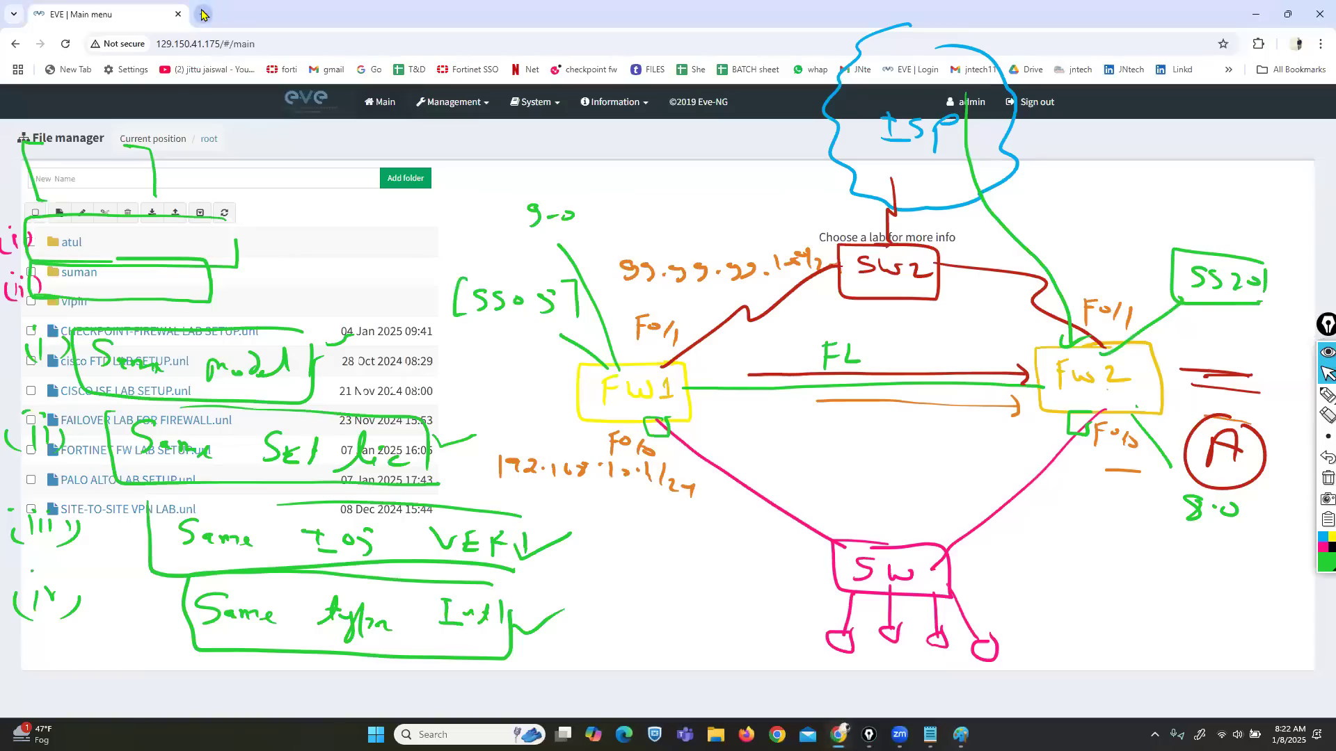
left_click(204, 14)
type("192.1683.")
key("BackSpace")
key("BackSpace")
type(".1.1")
key("Return")
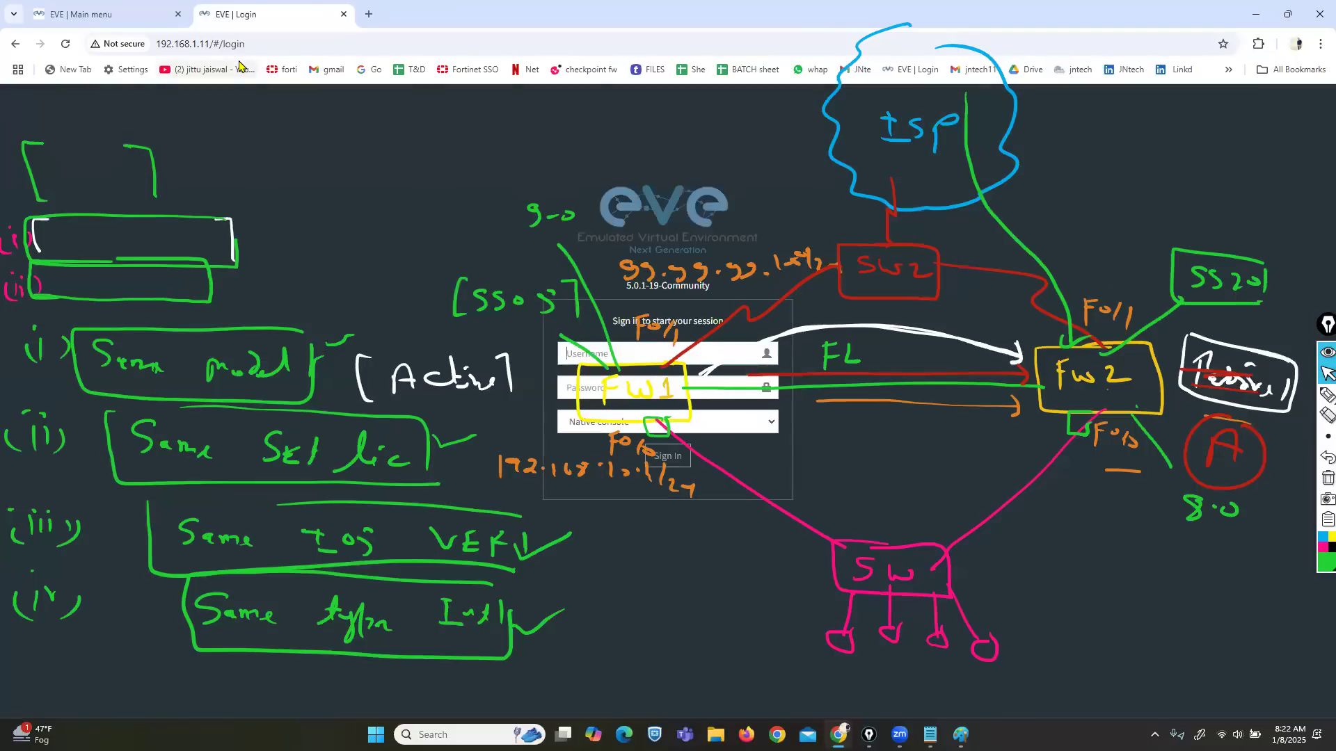
type("admin")
key("Tab")
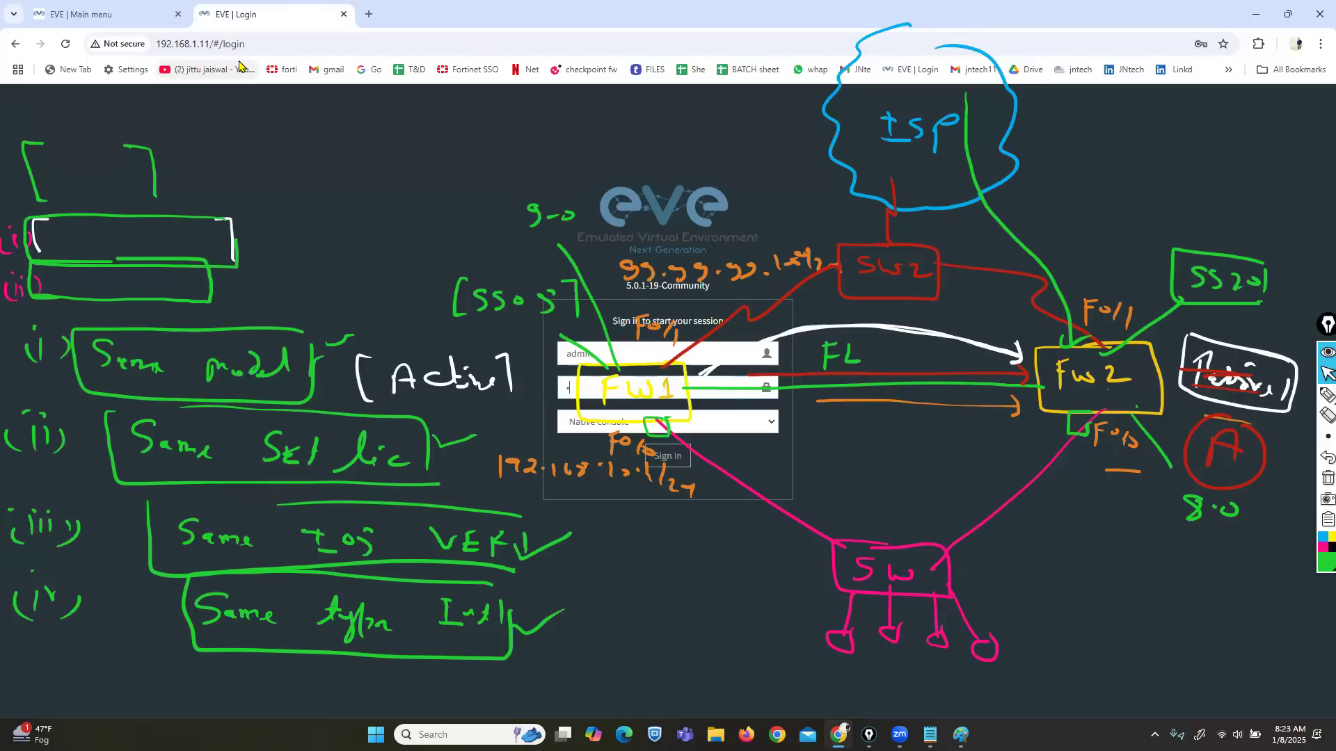
key("Return")
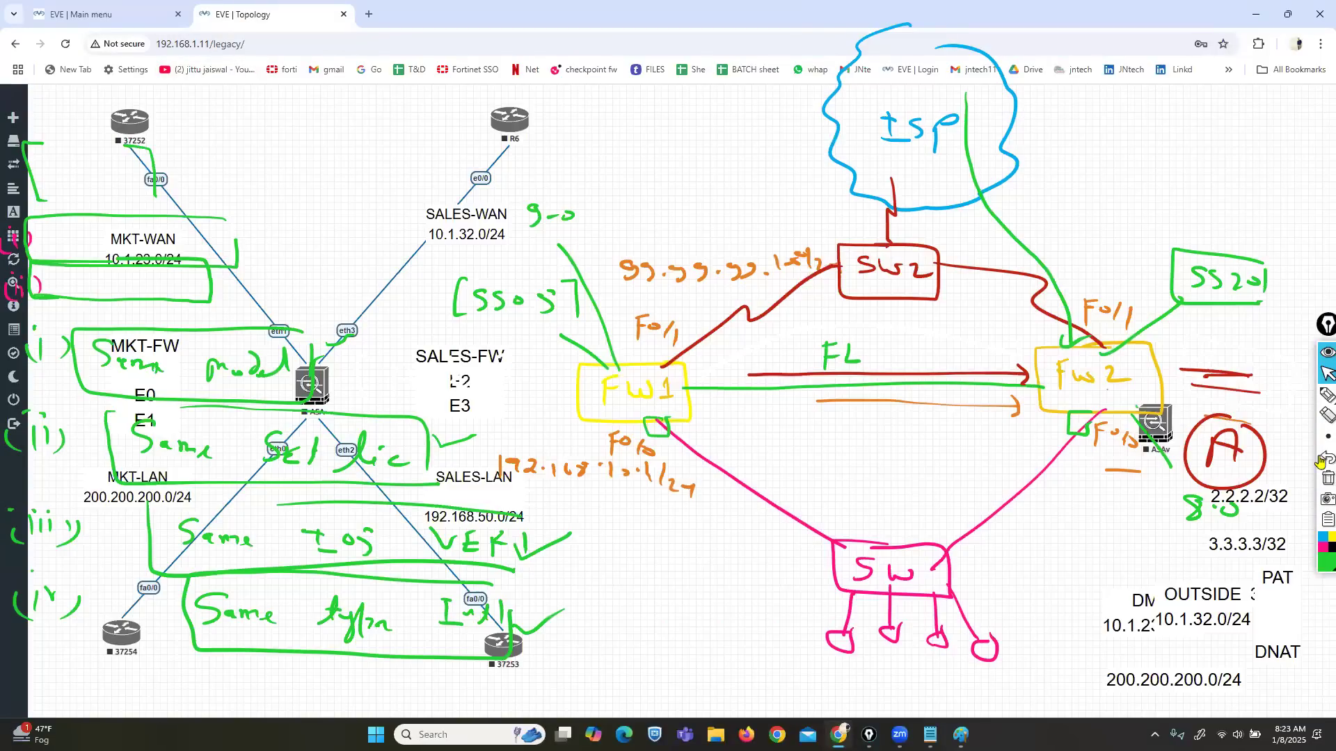
Step: Close the current lab and open ASA FAILOVER LAB.unl
left_click(1327, 478)
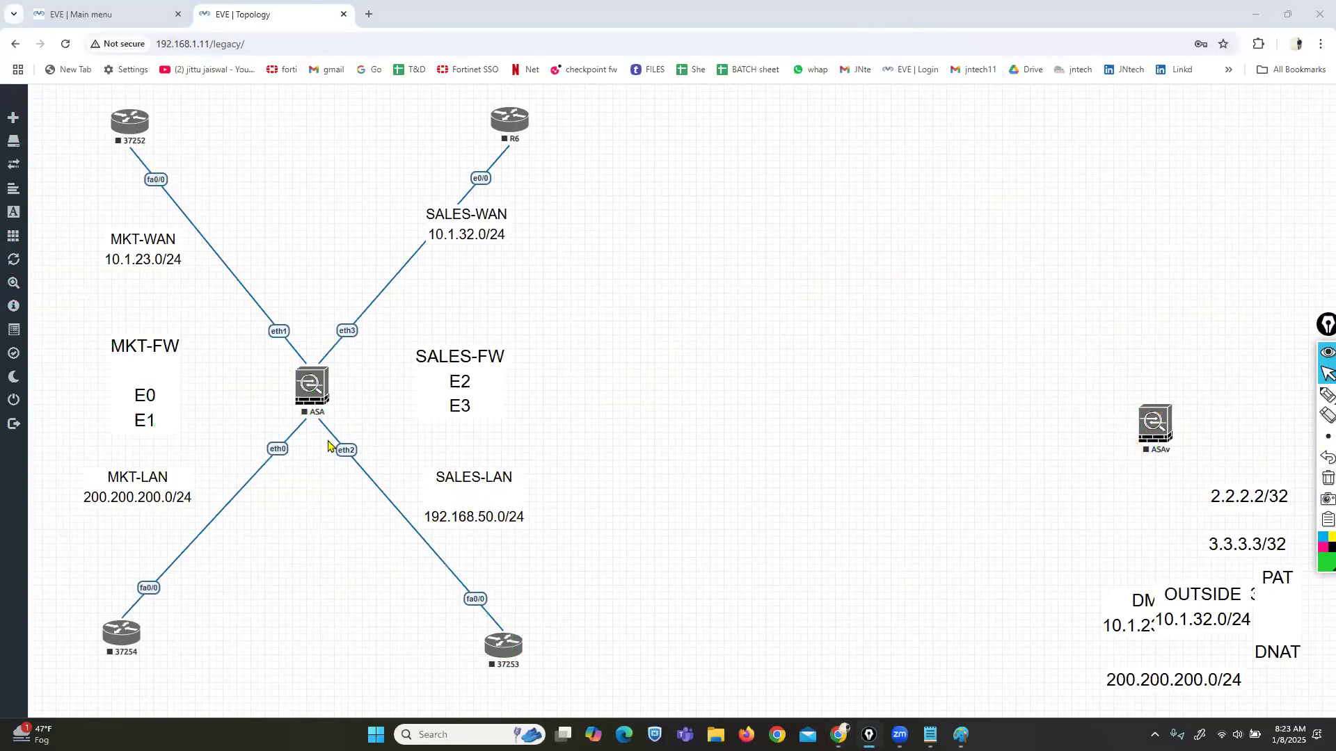
mouse_move(15, 398)
left_click(108, 402)
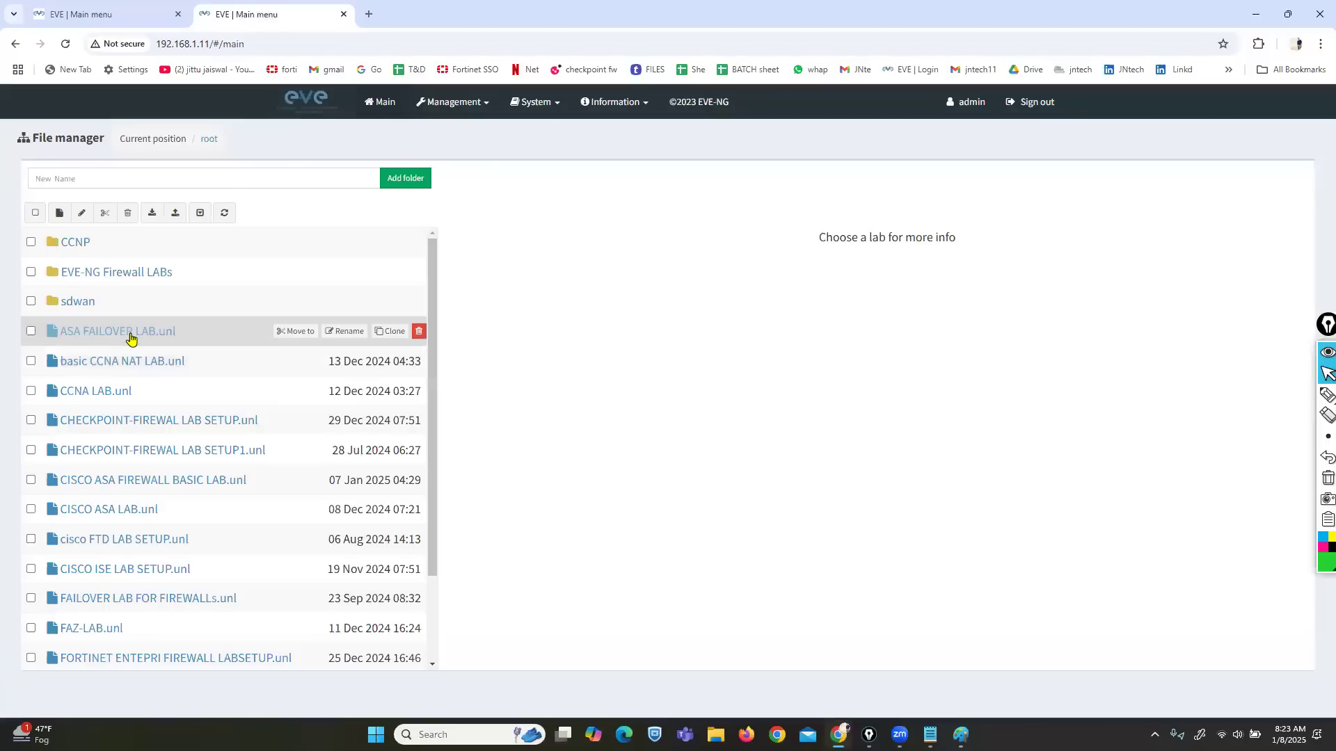
left_click(130, 337)
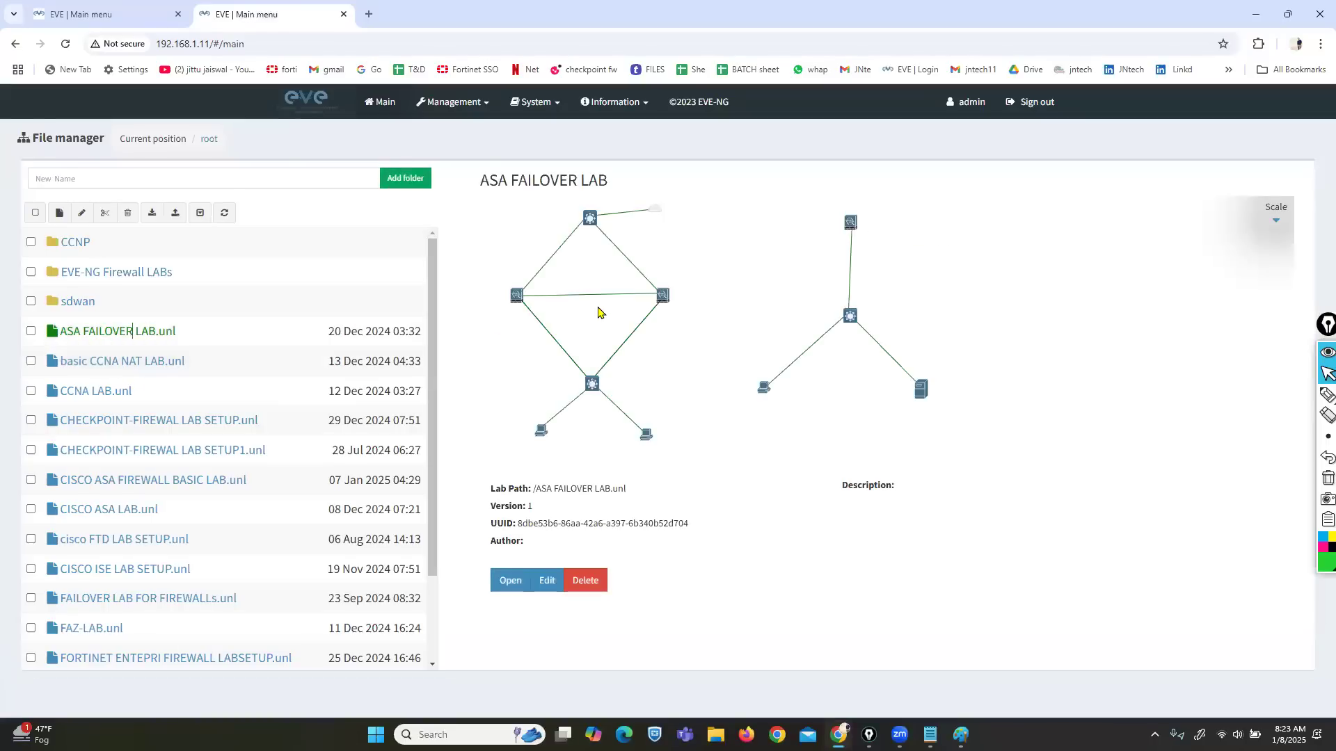
left_click(494, 580)
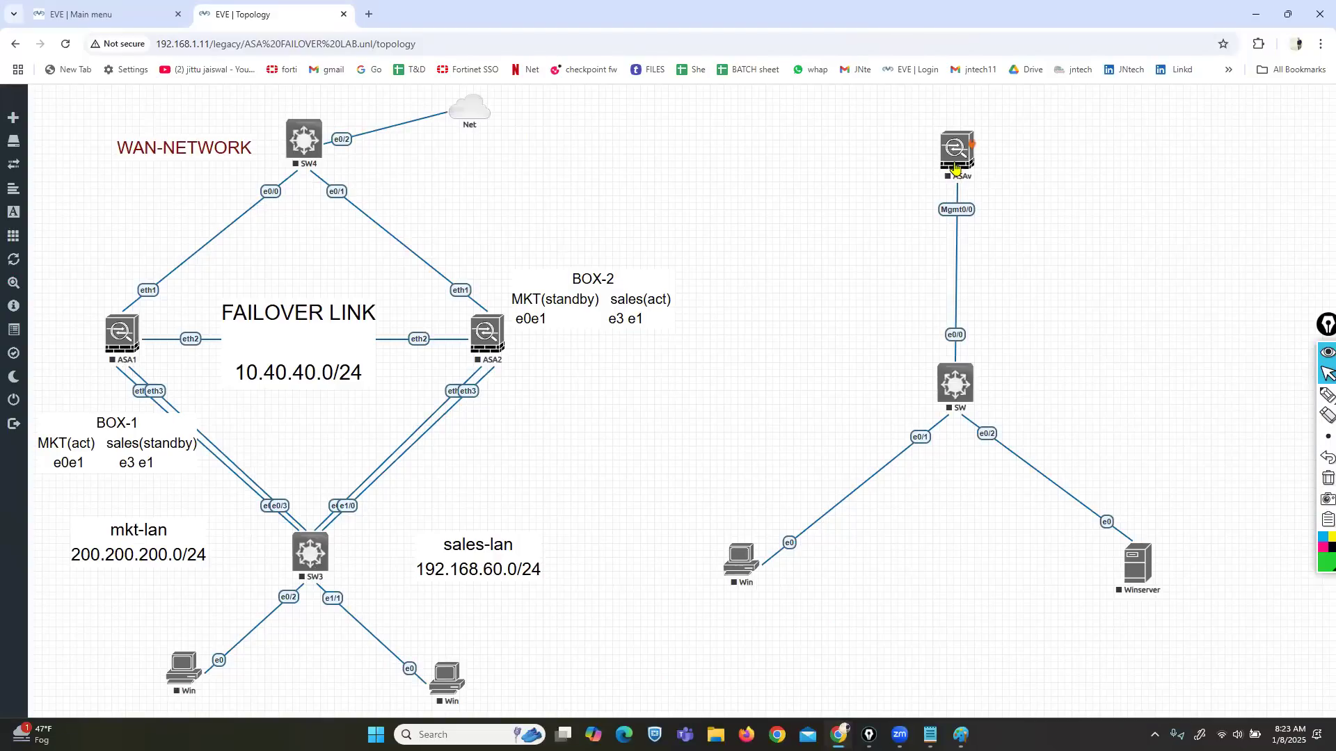
Step: Gather the ASAv, SW, Winserver and Win nodes at the bottom-right of the canvas
left_click_drag(955, 169, 1212, 440)
left_click_drag(963, 385, 1276, 670)
left_click_drag(1138, 565, 1276, 565)
left_click_drag(771, 571, 1152, 658)
left_click_drag(1219, 446, 1201, 592)
Step: Delete the ASAv, Winserver, SW and Win nodes from the topology
right_click(1201, 591)
left_click(1245, 701)
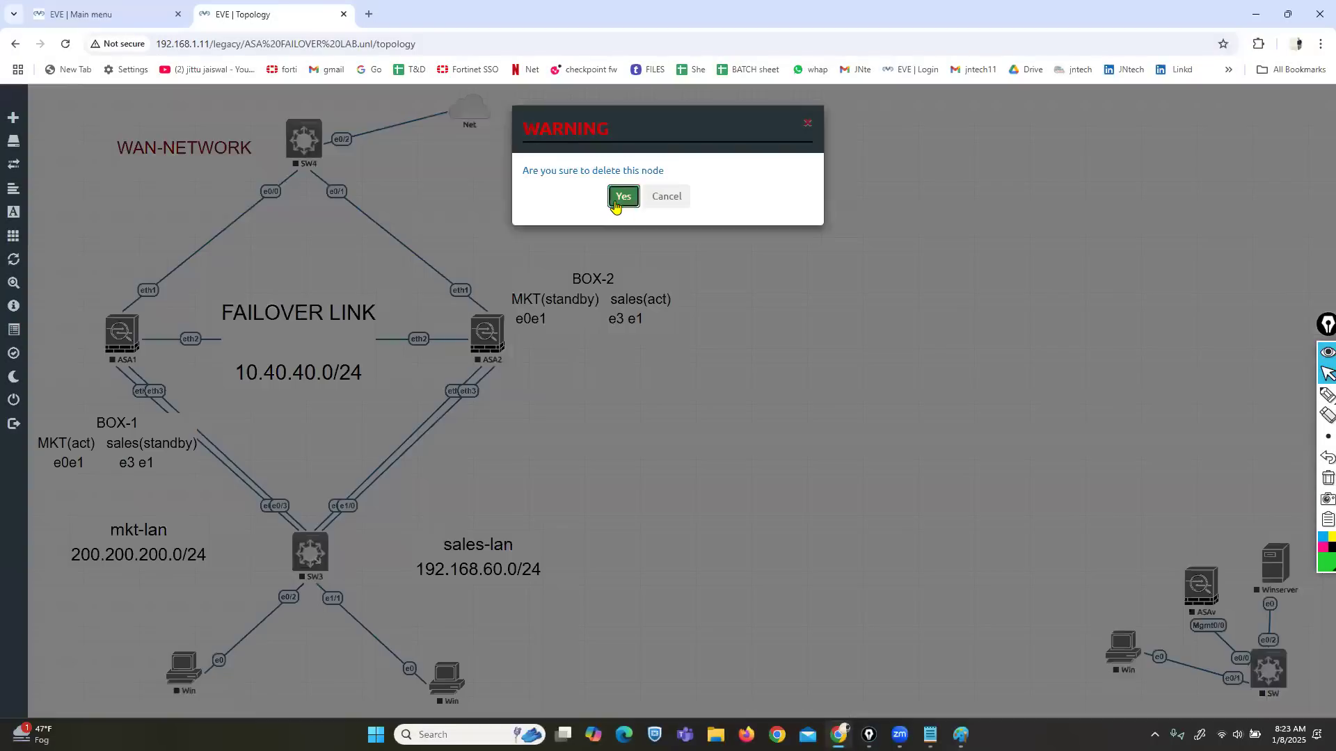
left_click(623, 197)
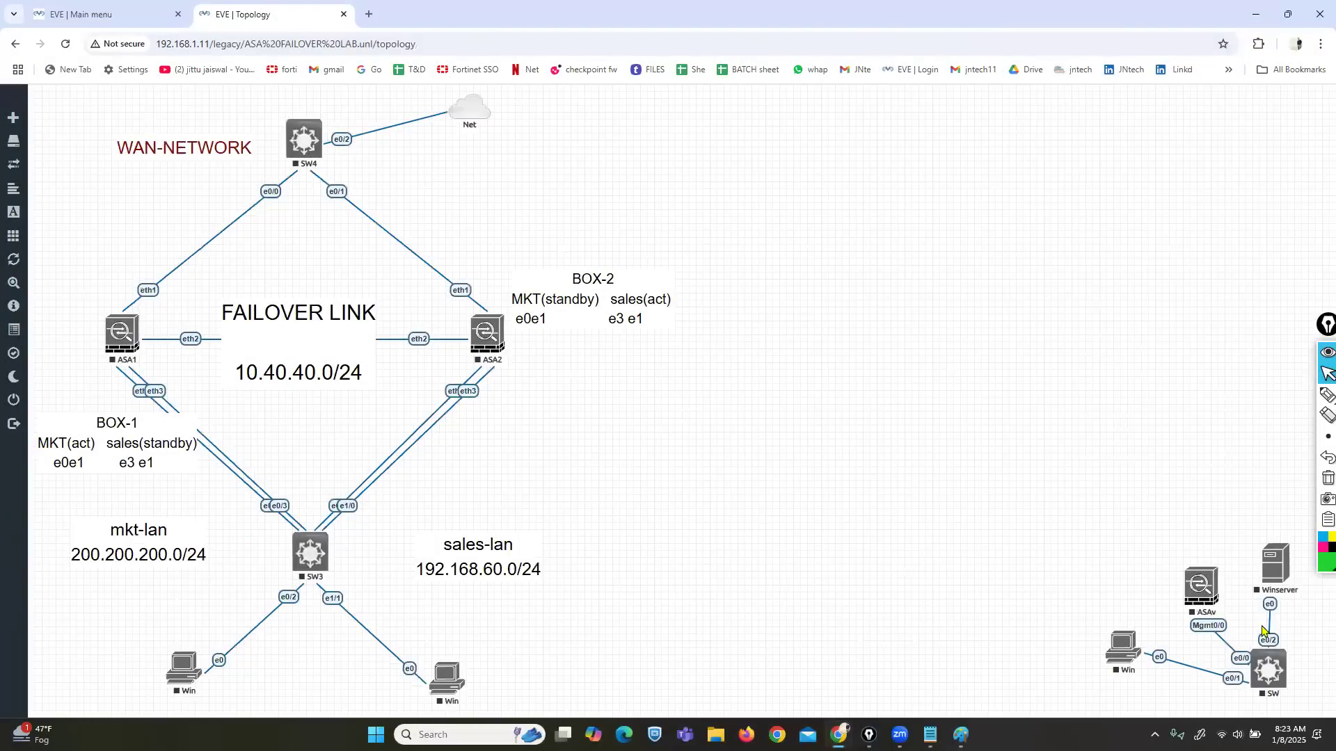
right_click(1277, 579)
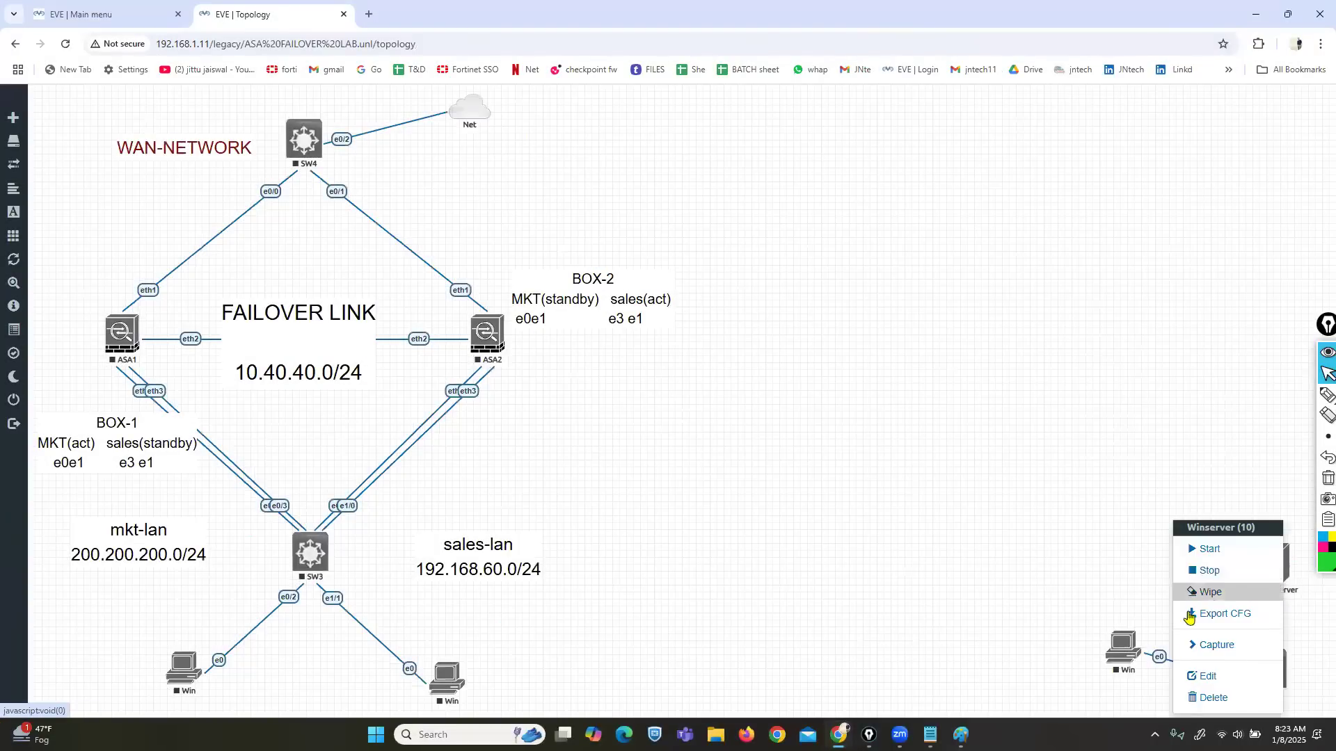
left_click(1204, 697)
left_click(624, 197)
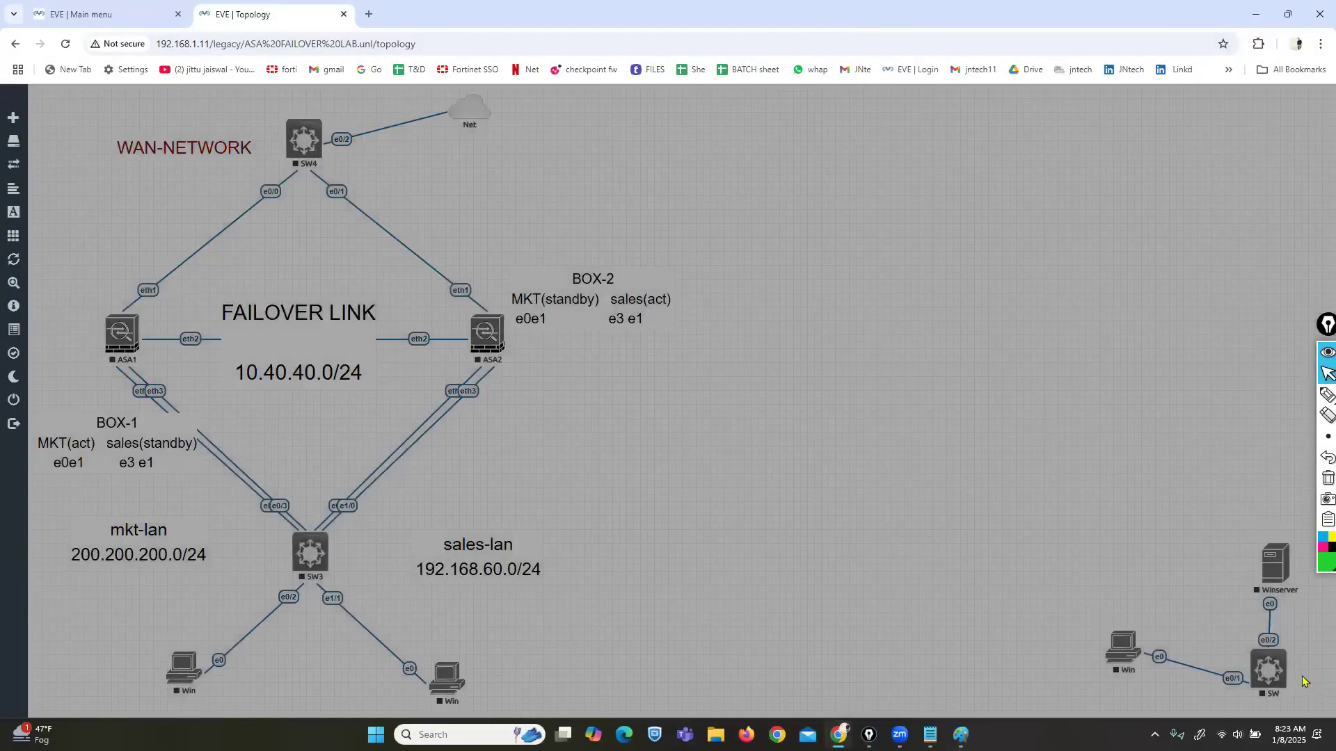
right_click(1264, 670)
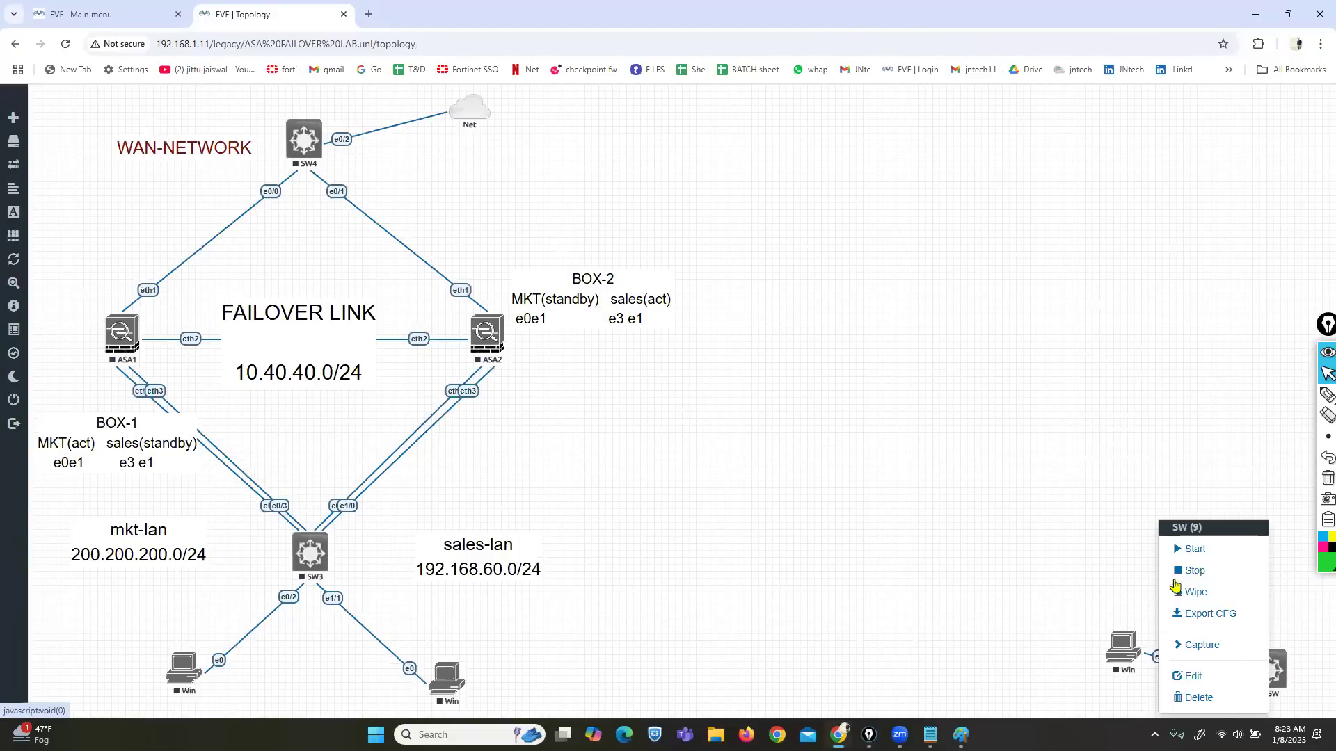
left_click(1204, 696)
left_click(623, 195)
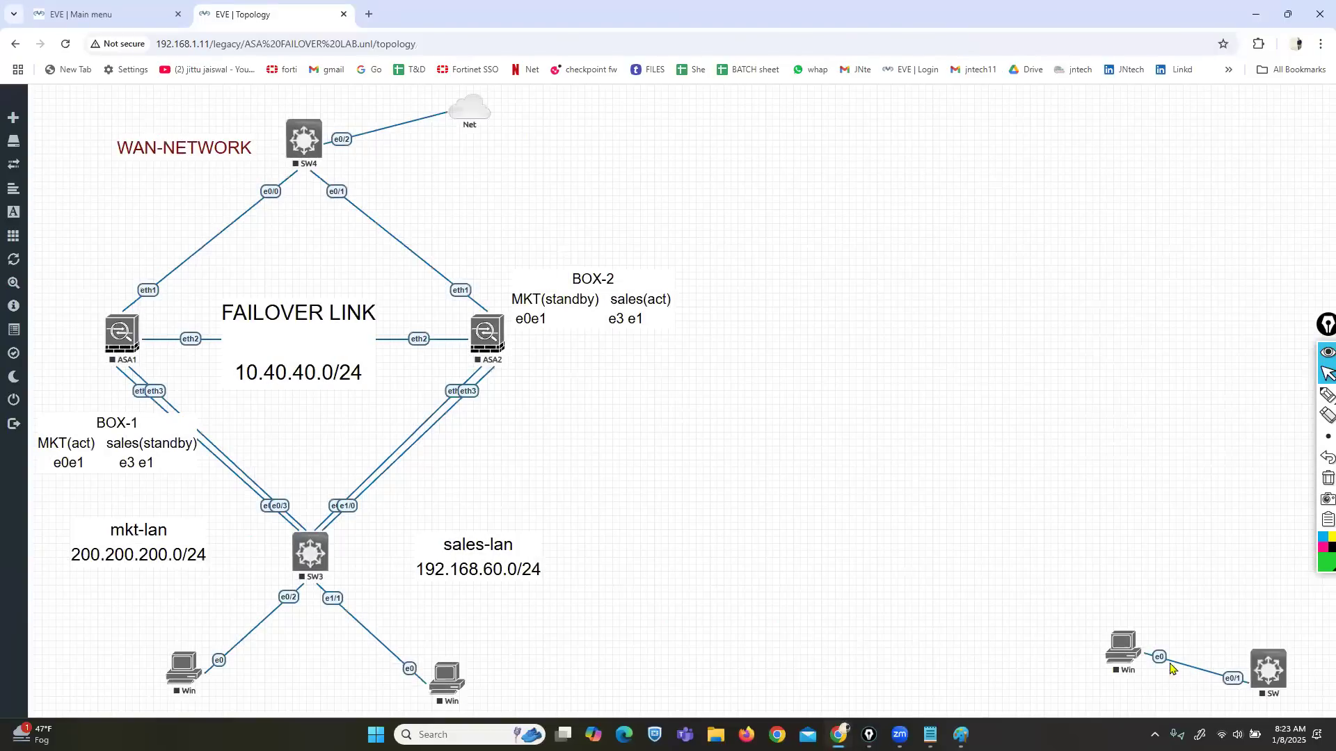
right_click(1125, 652)
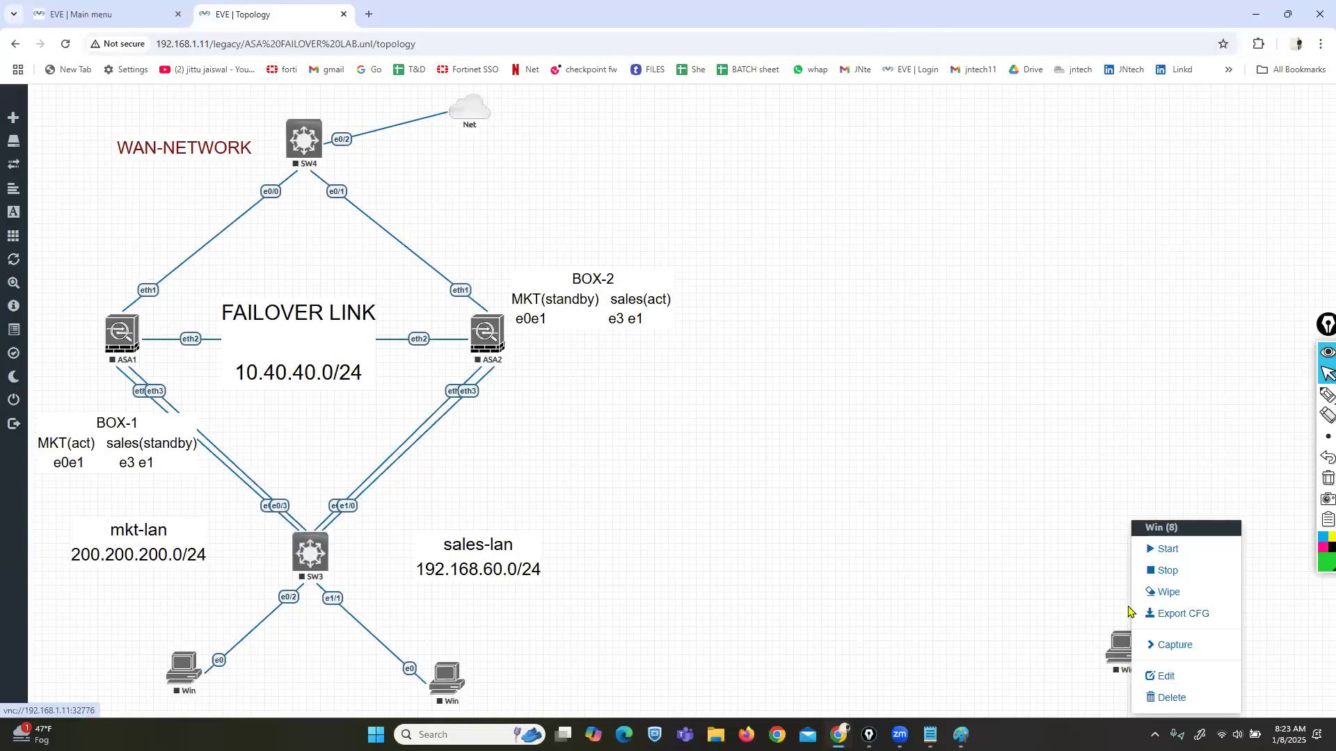
left_click(1169, 698)
left_click(623, 197)
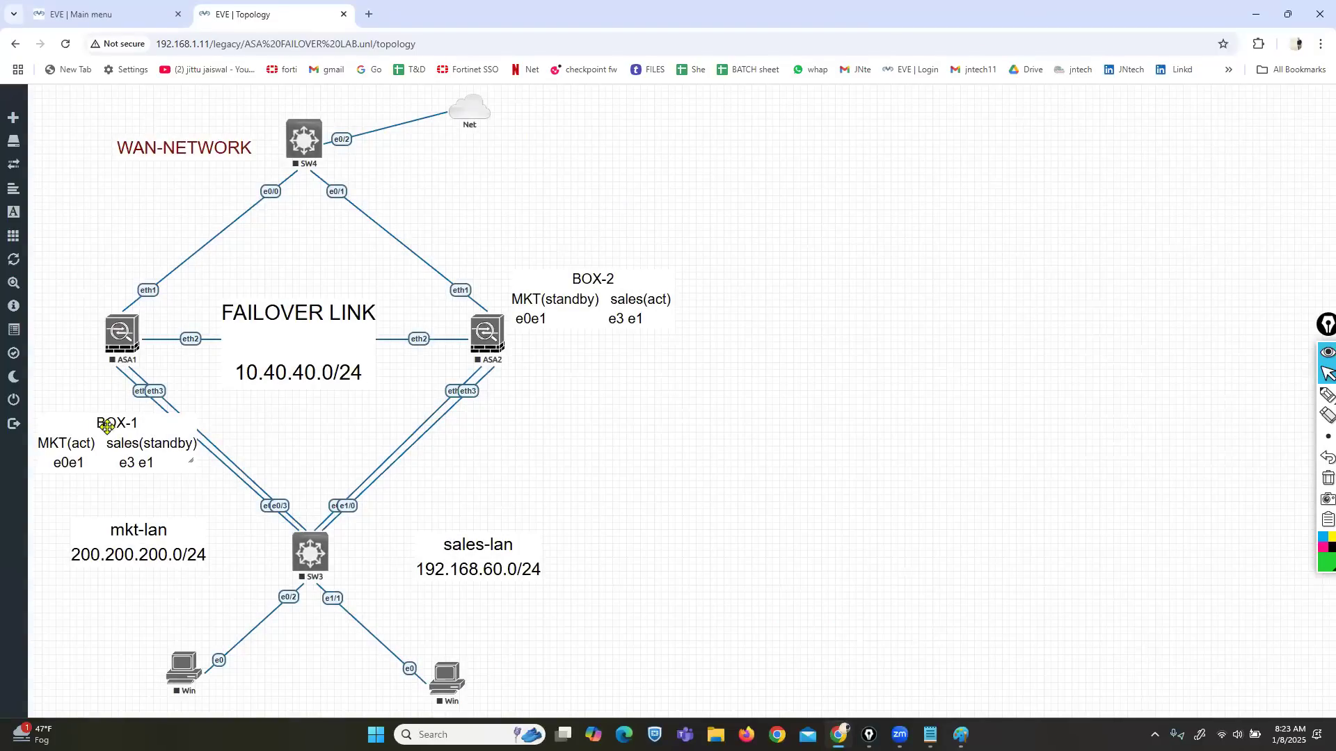
Step: Delete the ASA1 and ASA2 firewall nodes along with their links
right_click(119, 335)
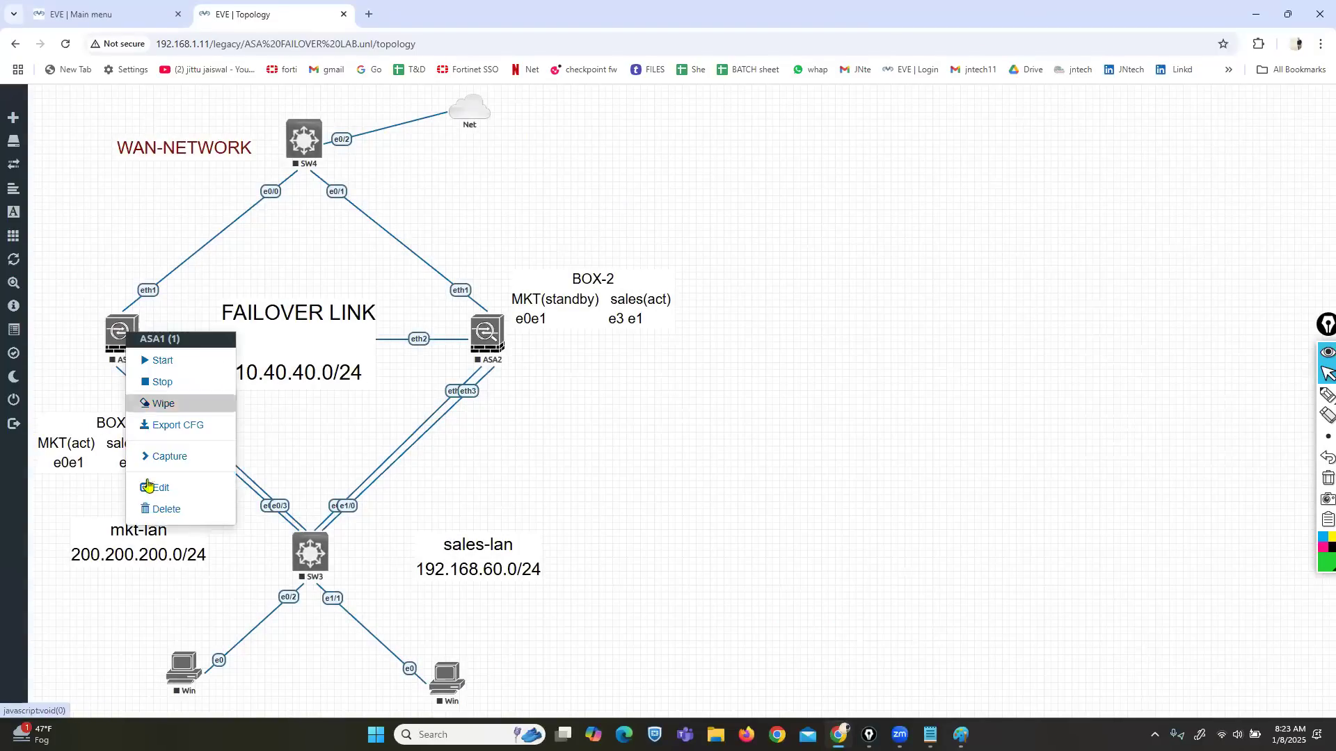
left_click(155, 516)
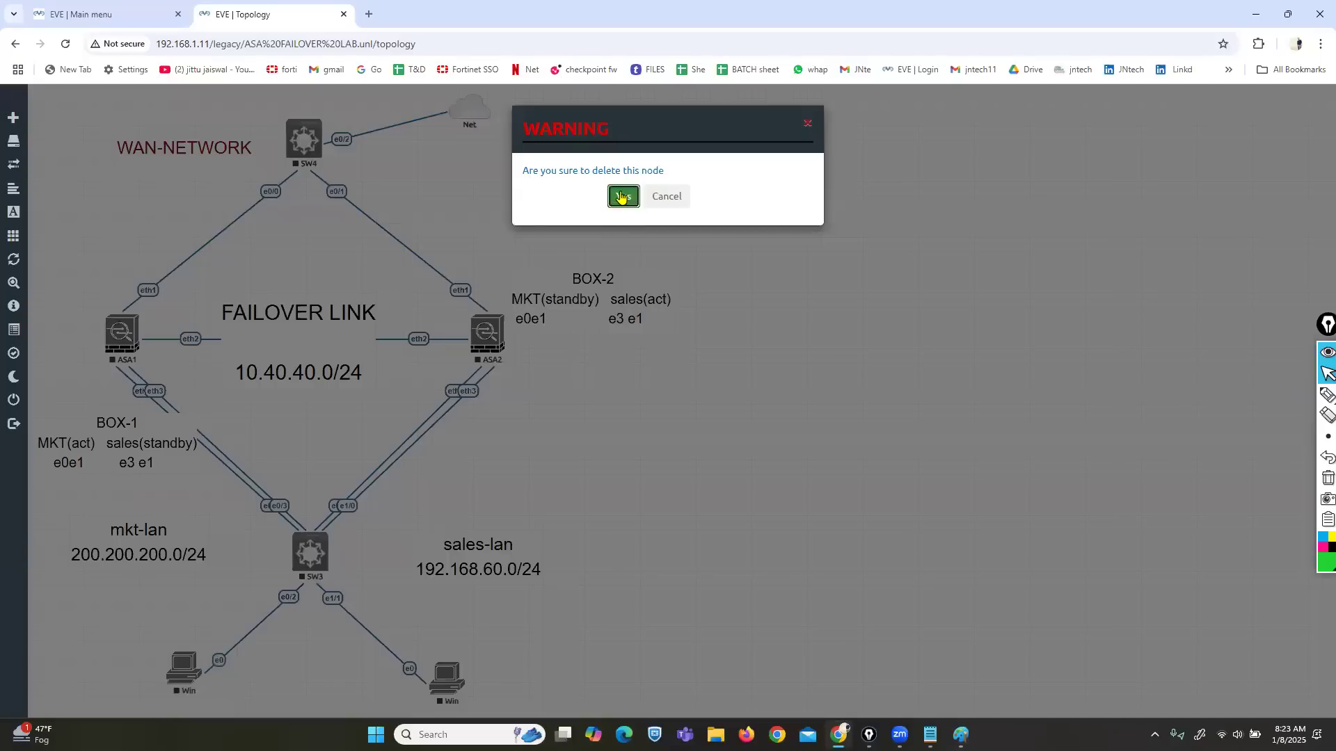
left_click(624, 196)
right_click(489, 333)
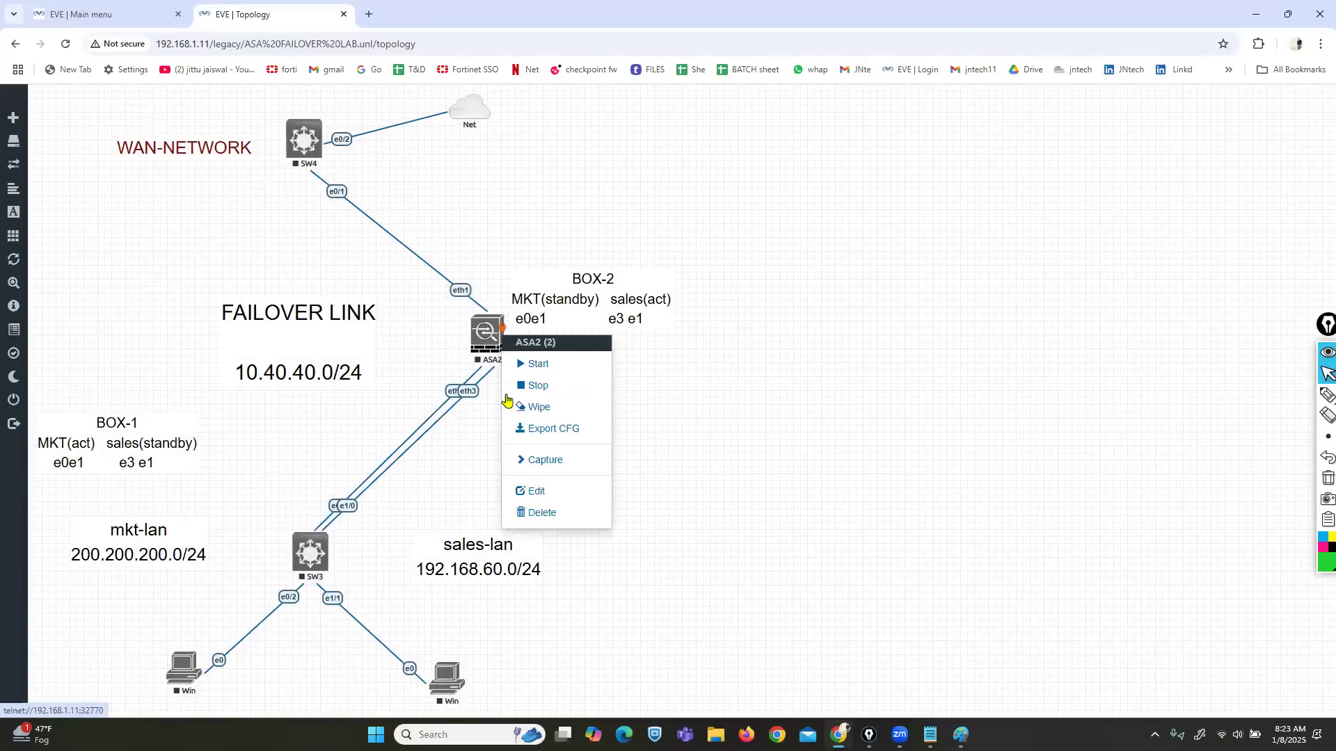
left_click(538, 517)
left_click(623, 197)
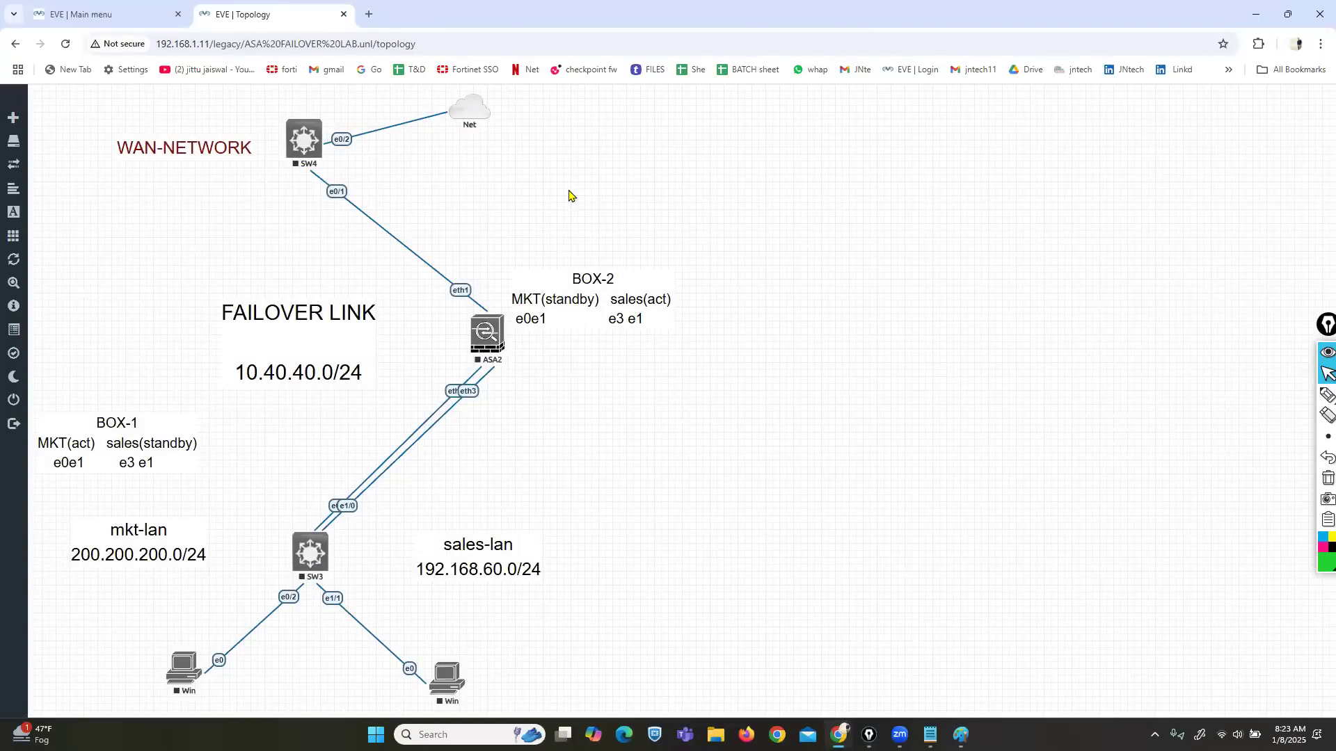
Step: Delete the BOX-2 note and begin deleting the BOX-1 note
right_click(589, 293)
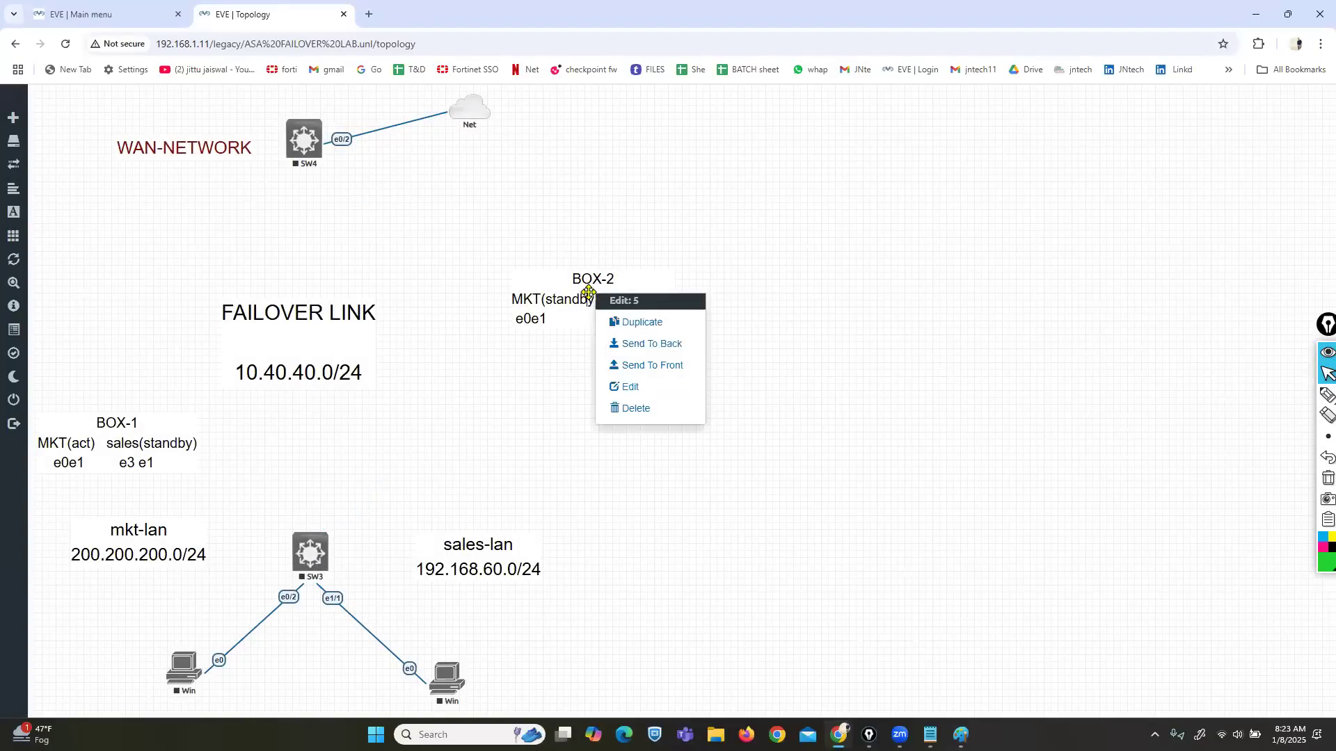
left_click(643, 415)
left_click(624, 196)
right_click(124, 443)
left_click(171, 555)
Step: Finish removing BOX-1, then reposition the sales-lan, mkt-lan and FAILOVER LINK labels and a Win PC
left_click(624, 197)
left_click_drag(473, 569, 1220, 640)
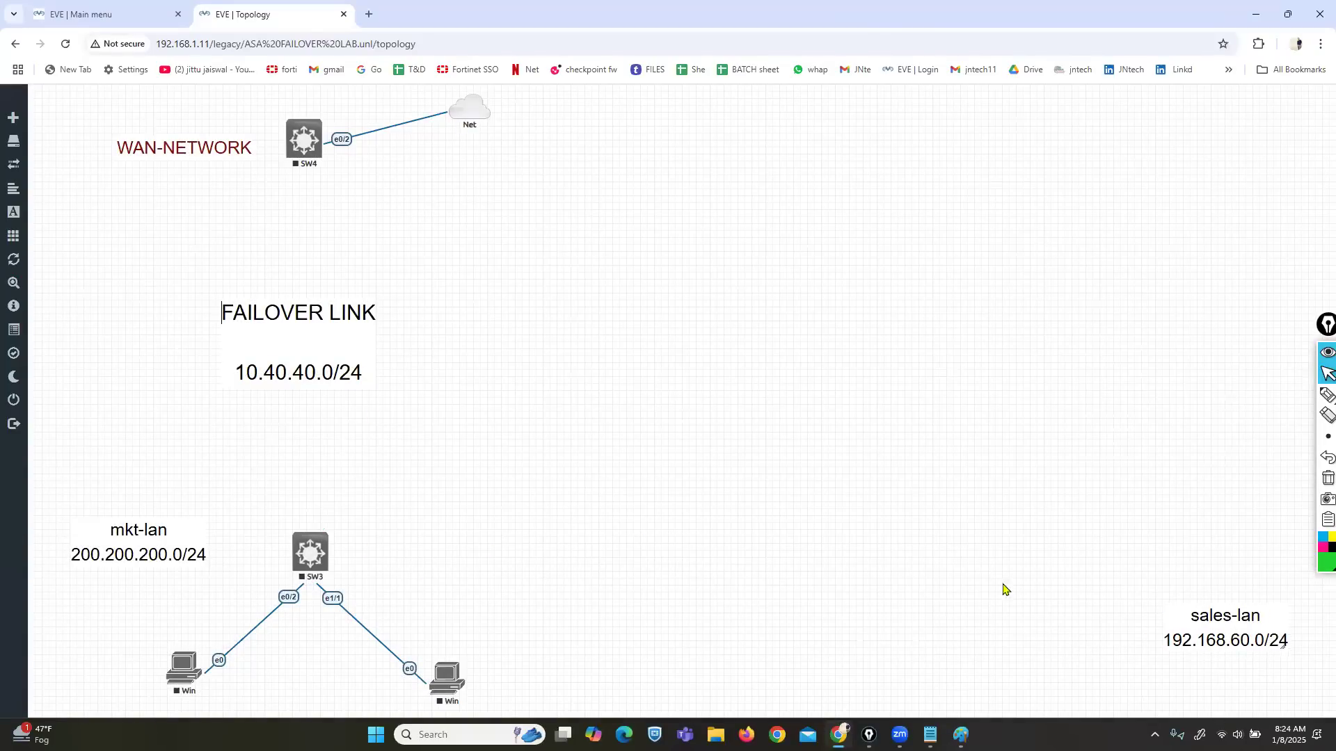
left_click_drag(123, 539, 296, 498)
left_click_drag(443, 682, 449, 678)
left_click_drag(271, 371, 810, 358)
Step: Add two new nodes from the Cisco ASA template
right_click(478, 273)
left_click(510, 301)
type("asa")
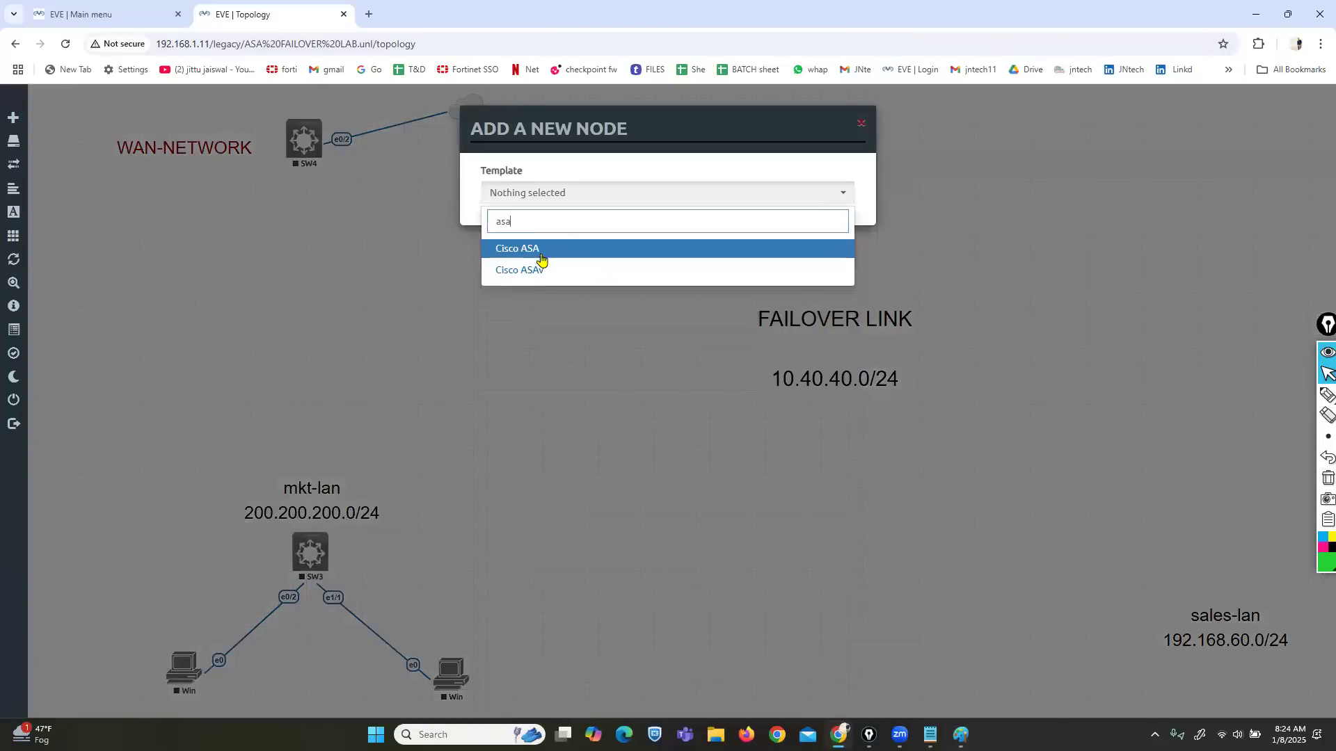
left_click(531, 252)
double_click(503, 253)
scroll(636, 446, "down", 3)
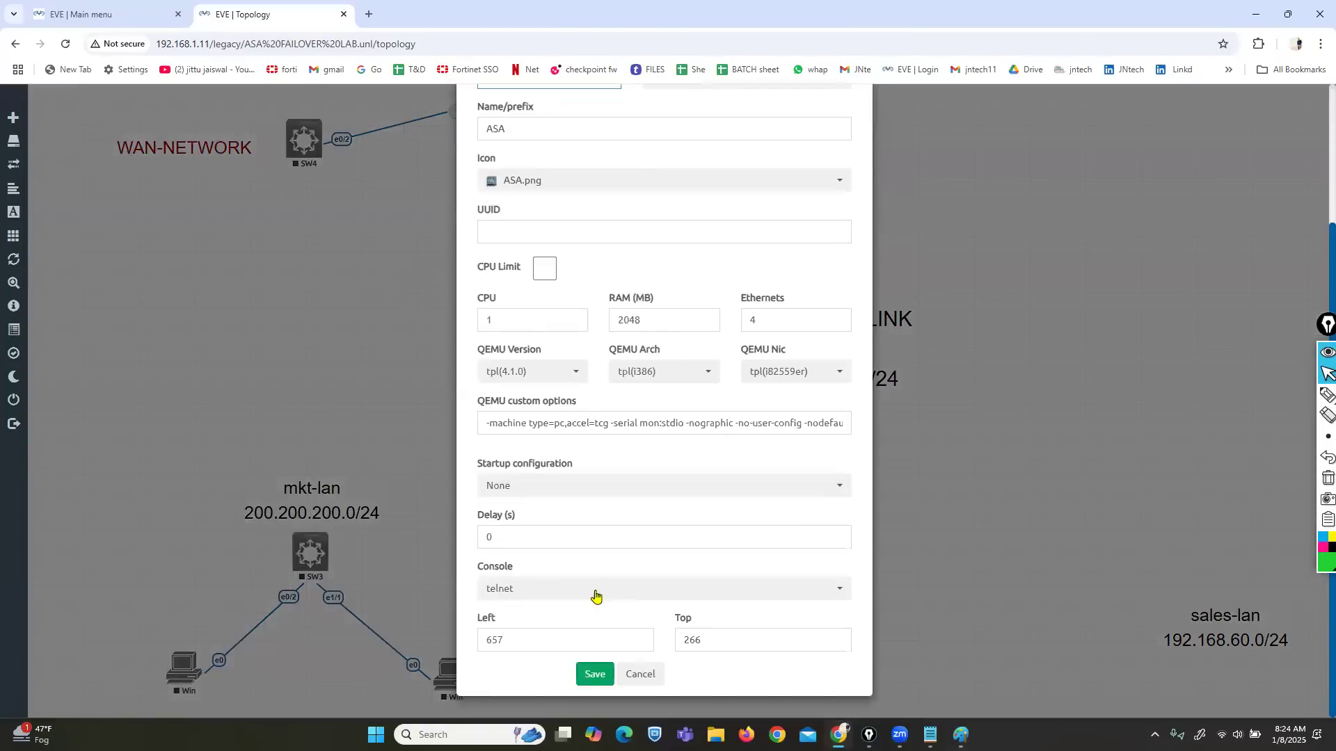
left_click(593, 674)
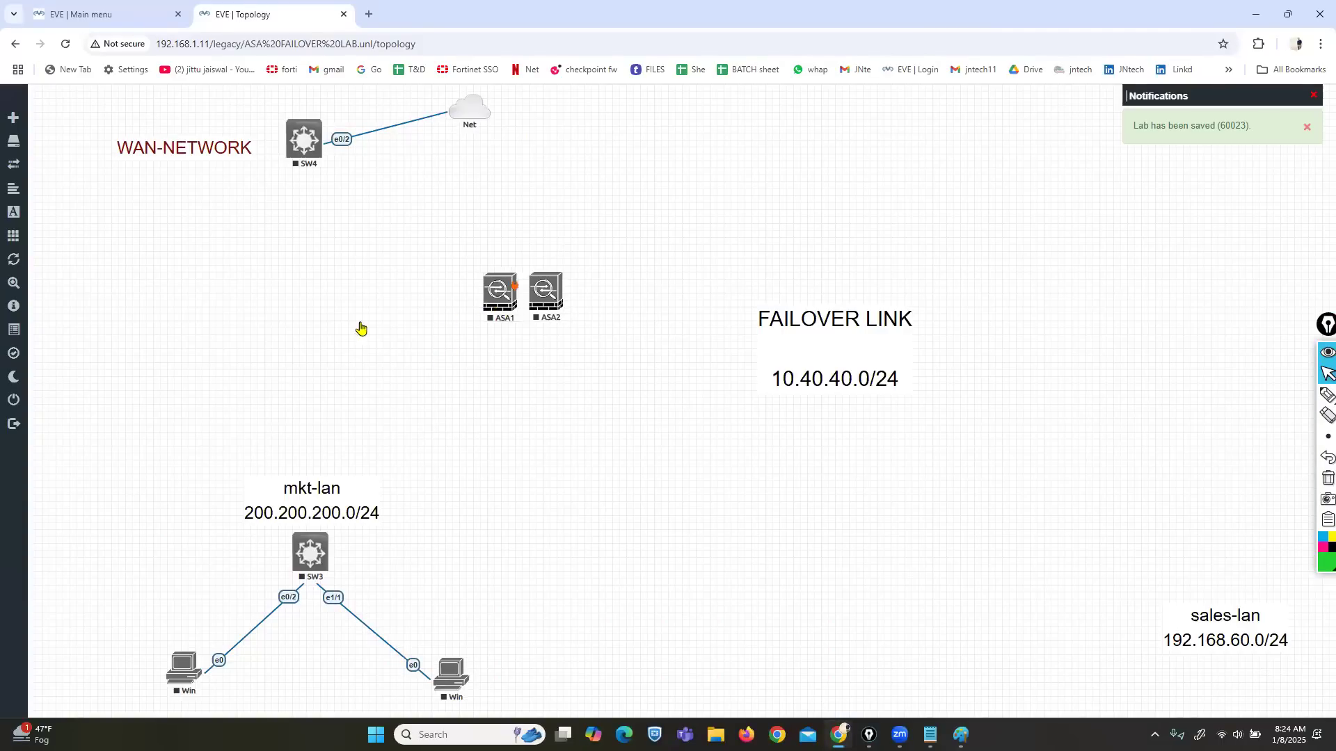
Step: Place ASA1 on the left side of the canvas and ASA2 in the middle
left_click_drag(507, 293, 92, 331)
left_click_drag(544, 303, 490, 330)
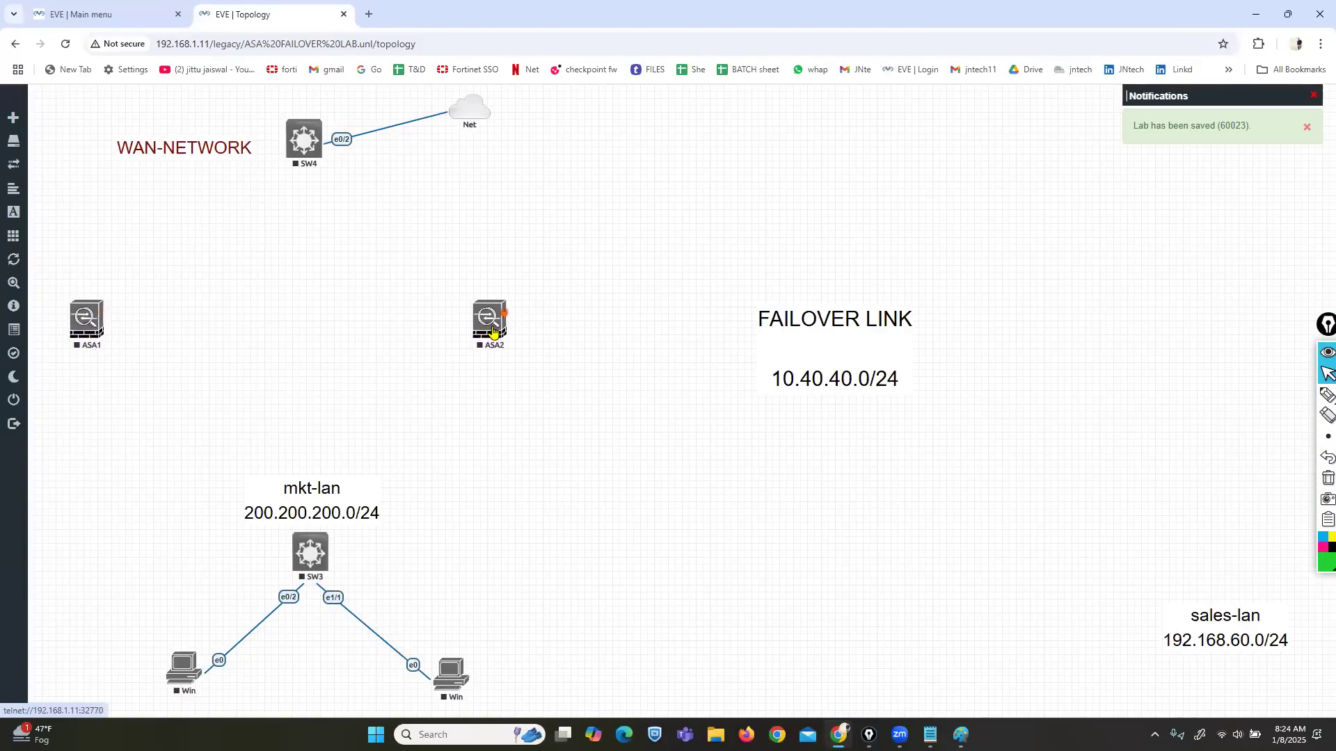
left_click_drag(104, 331, 118, 331)
Step: Set ASA1's Ethernet interface count to 8 and save the node
right_click(731, 346)
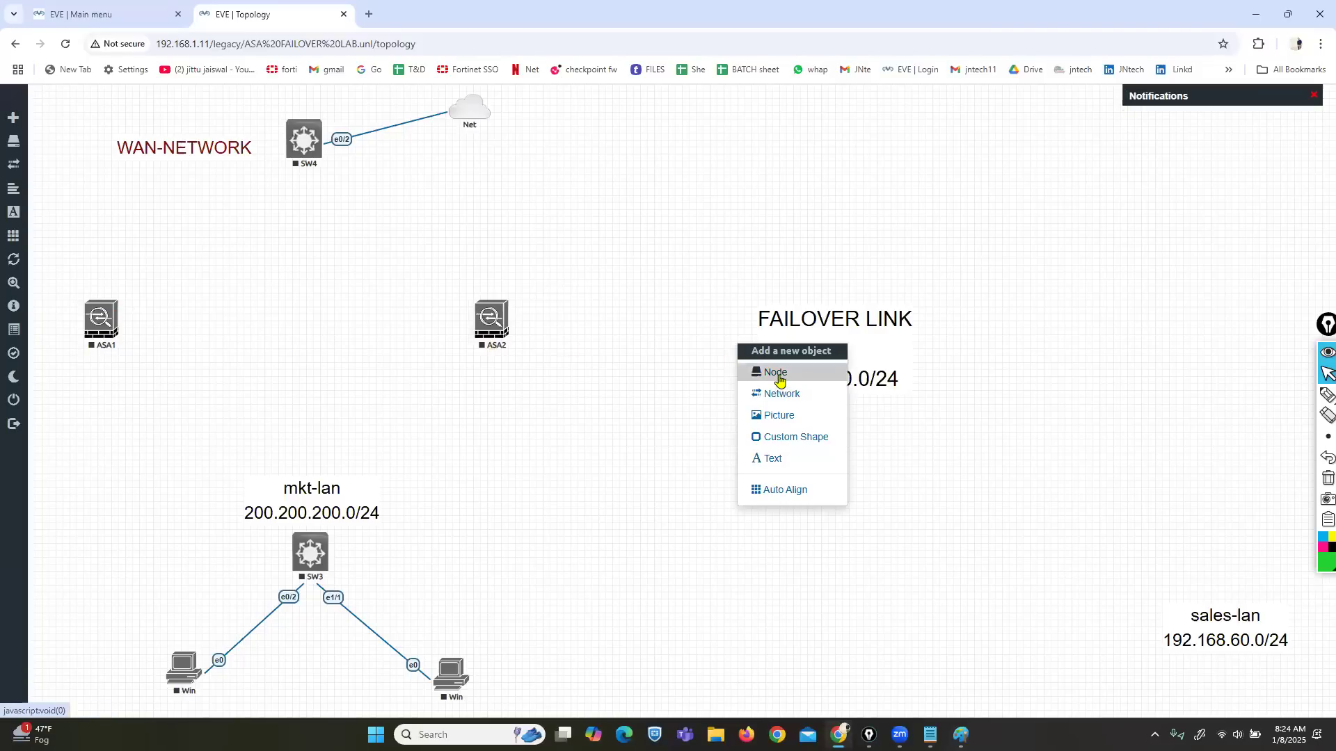
left_click(149, 390)
right_click(101, 326)
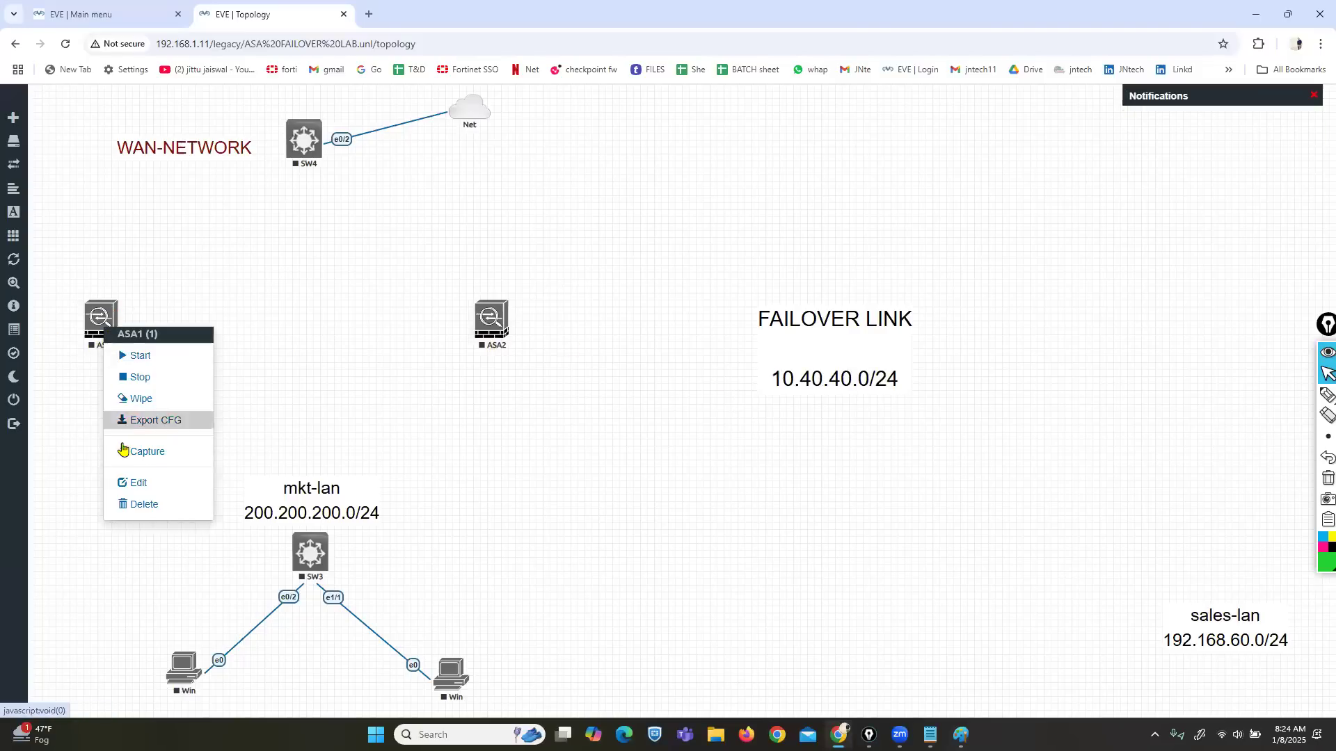
left_click(133, 483)
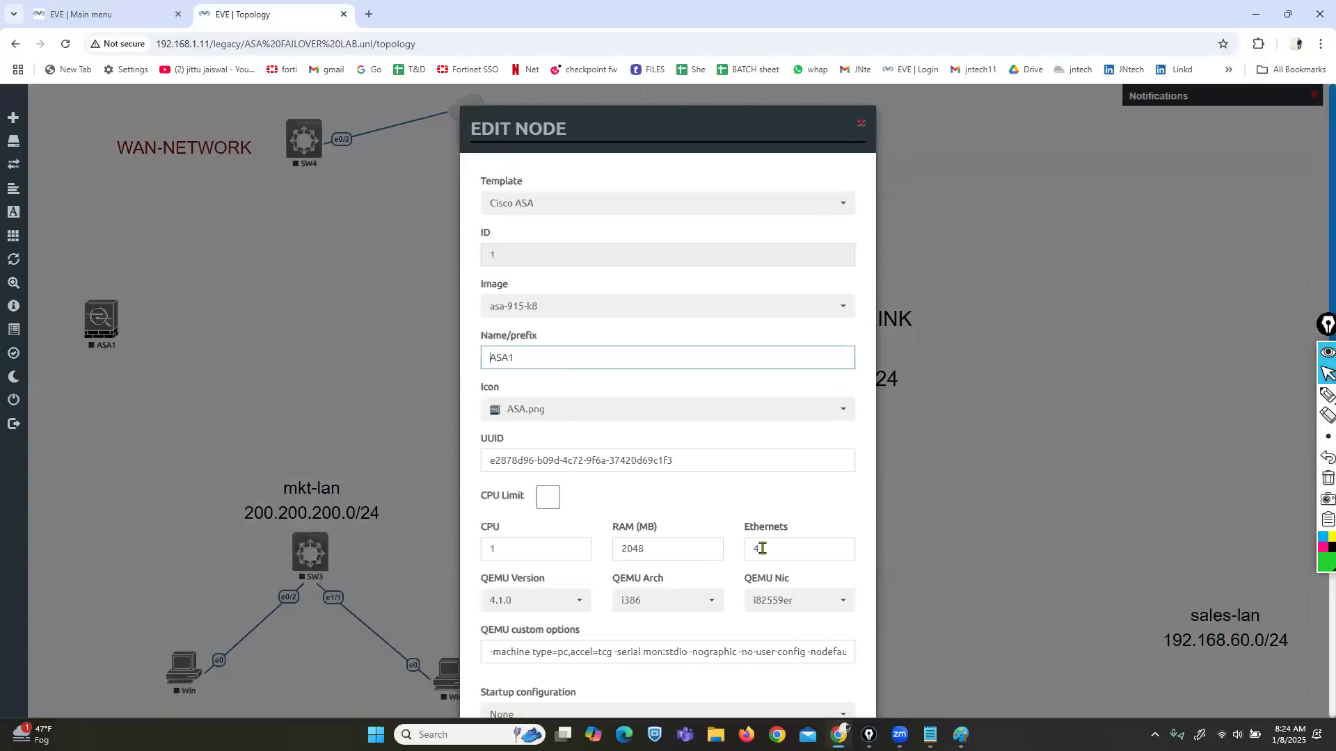
scroll(763, 549, "down", 1)
double_click(768, 480)
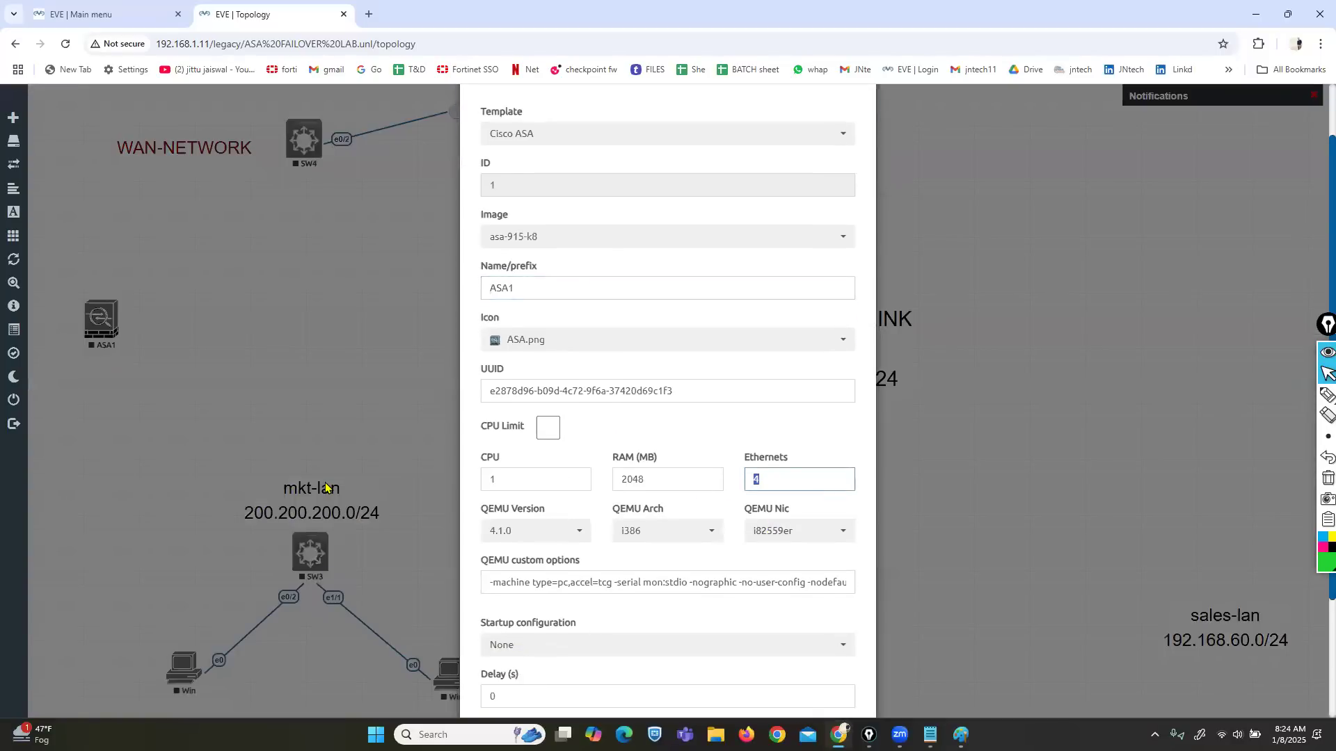
type("8")
scroll(656, 554, "down", 2)
left_click(596, 699)
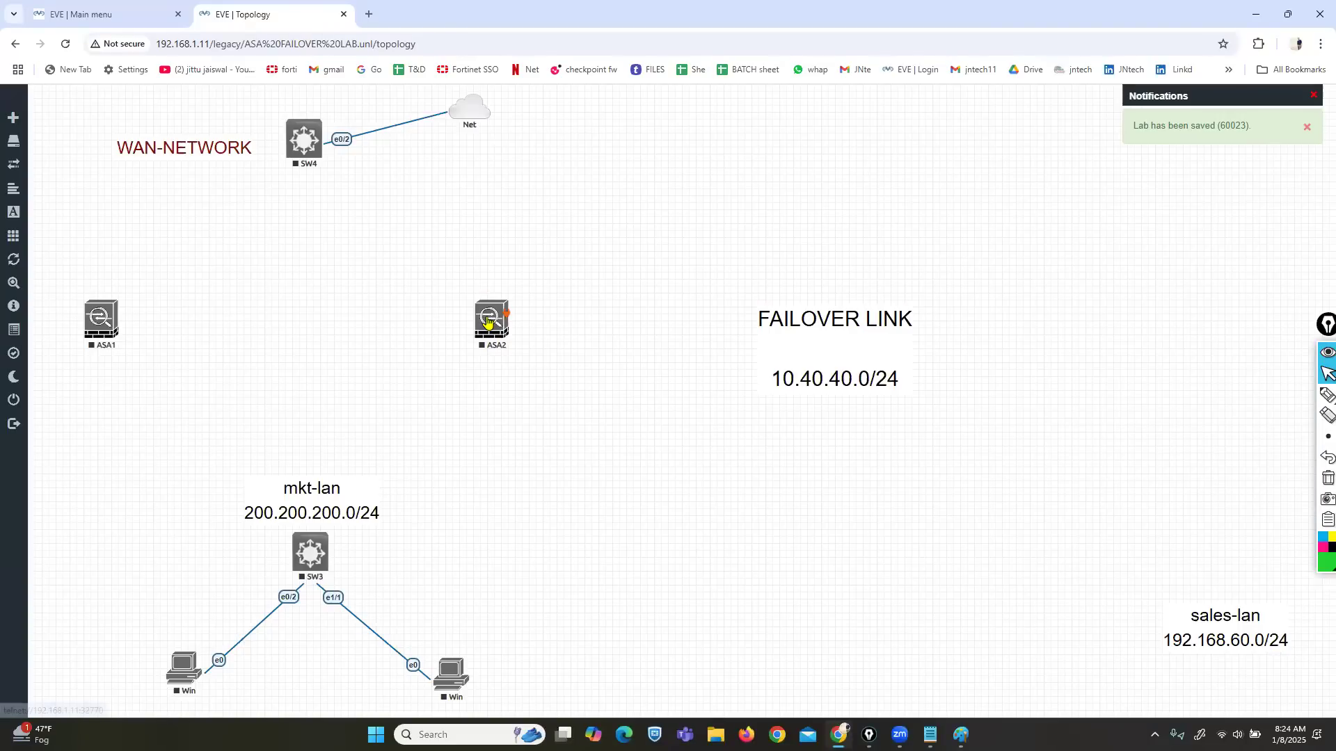
Step: Give ASA2 eight Ethernet interfaces too, and drag a link from ASA1 to SW3
left_click(499, 322)
left_click(517, 480)
double_click(768, 550)
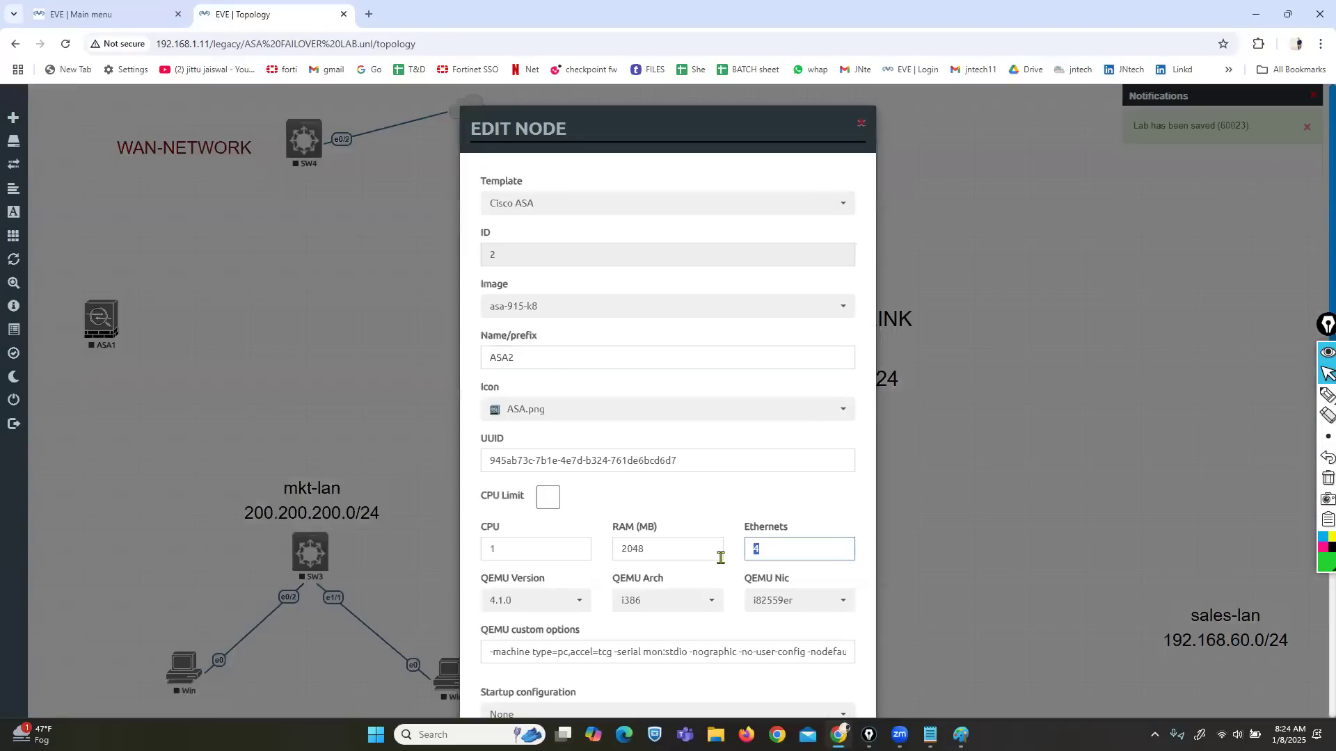
scroll(636, 584, "down", 3)
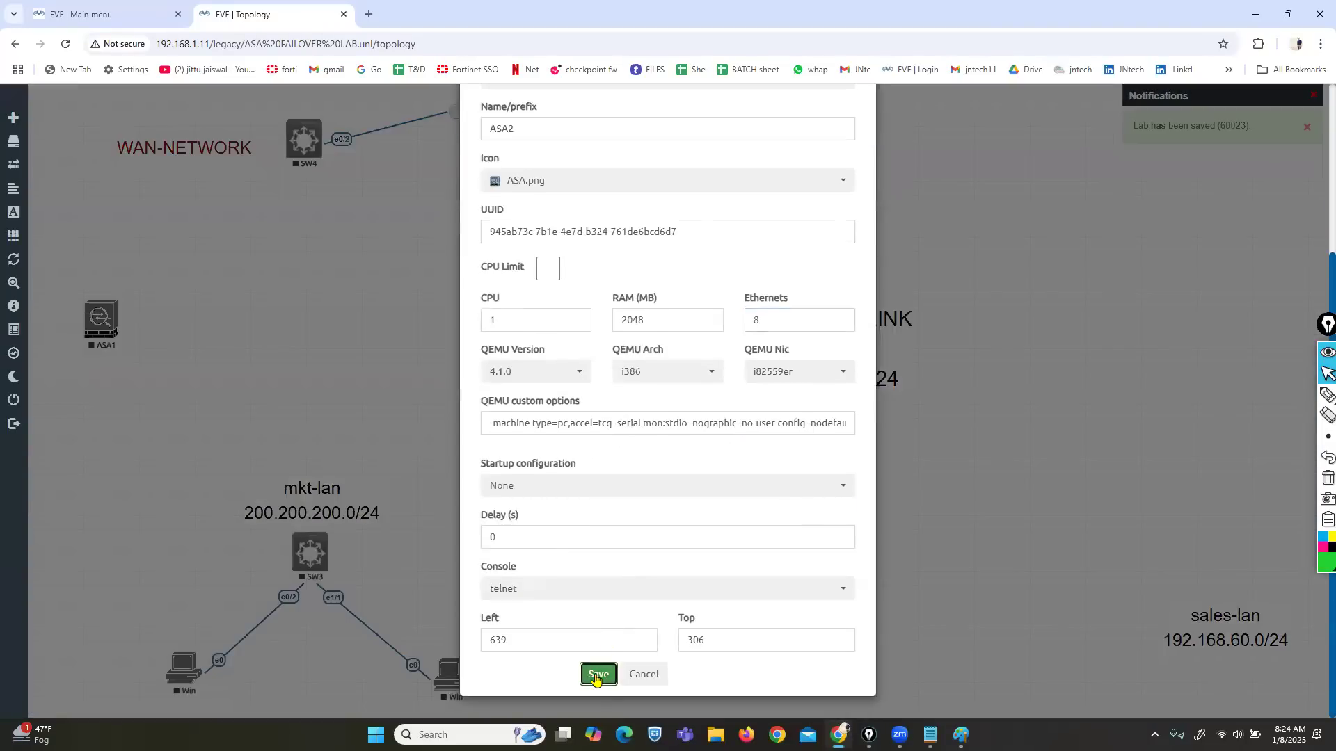
left_click(596, 678)
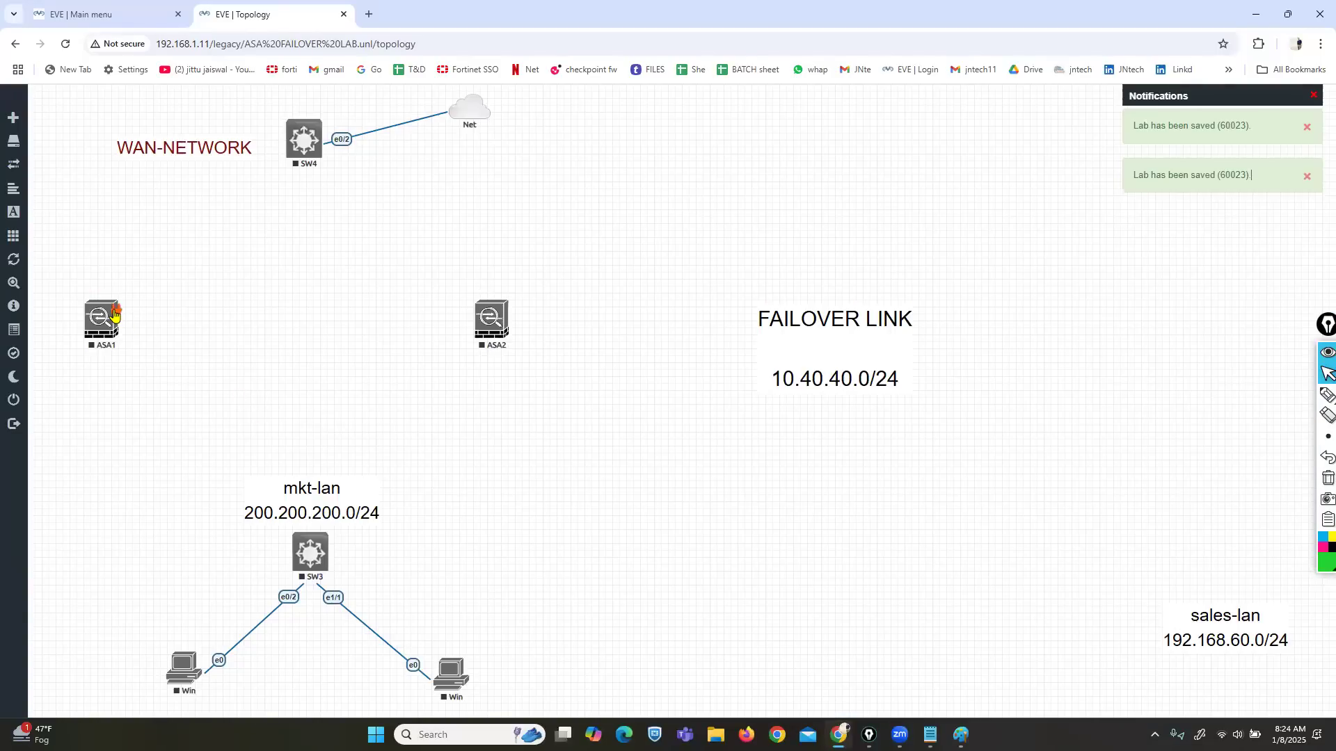
left_click_drag(116, 314, 309, 552)
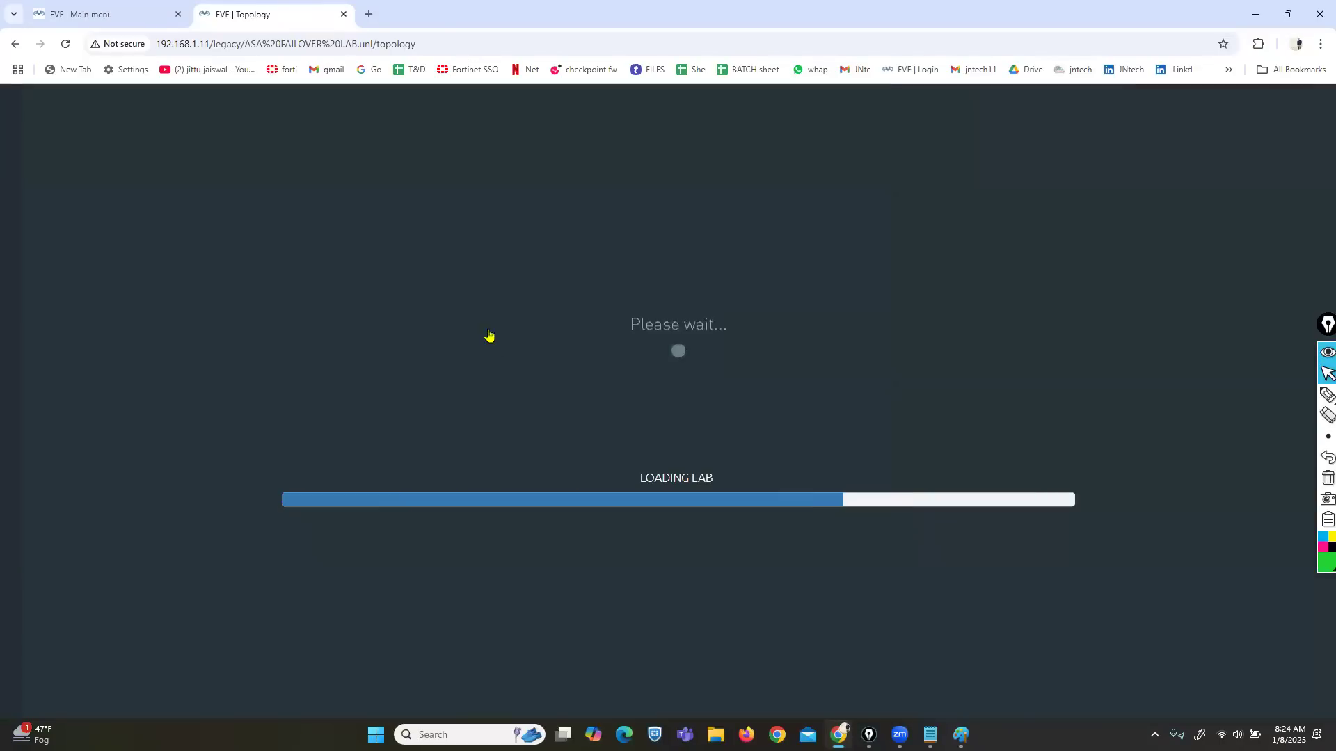
Step: Save the ASA2–SW3 link and connect ASA1 to SW4
mouse_move(507, 317)
left_click_drag(507, 311, 346, 543)
left_click_drag(506, 315, 311, 552)
left_click(691, 499)
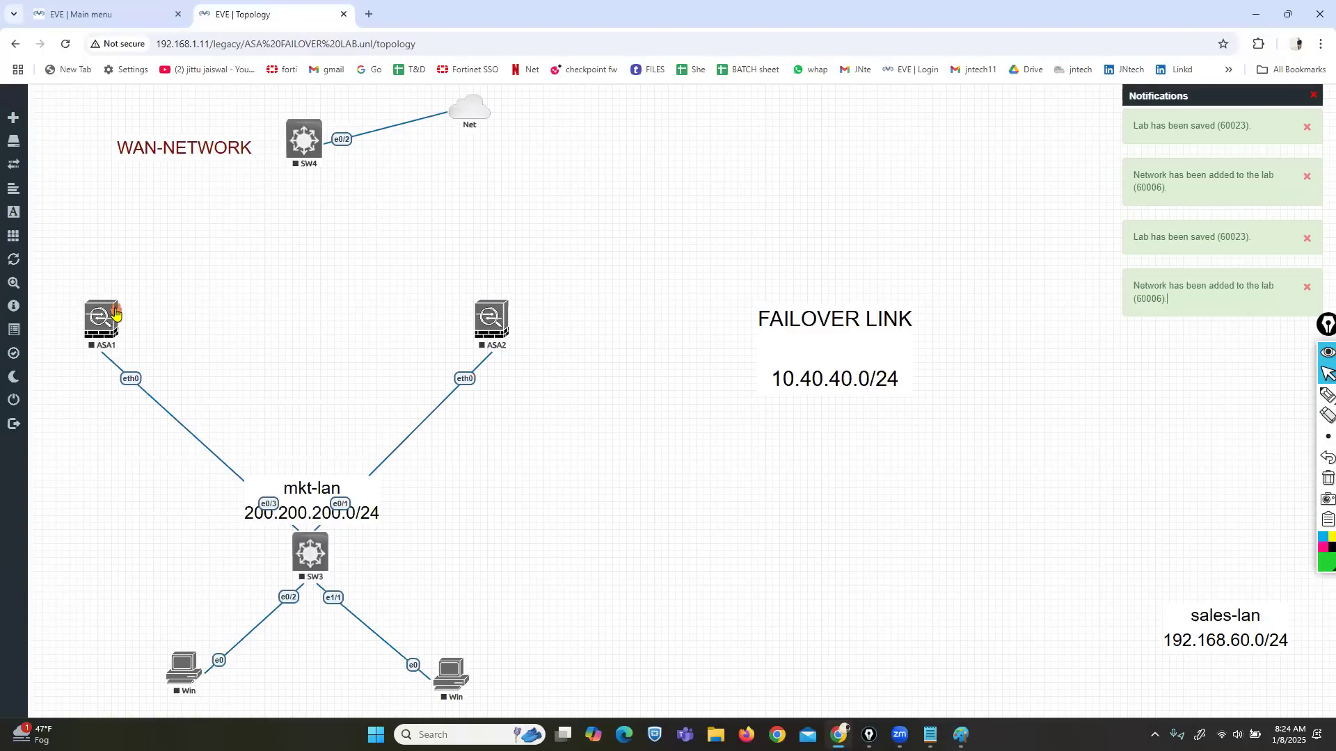
left_click_drag(117, 315, 304, 139)
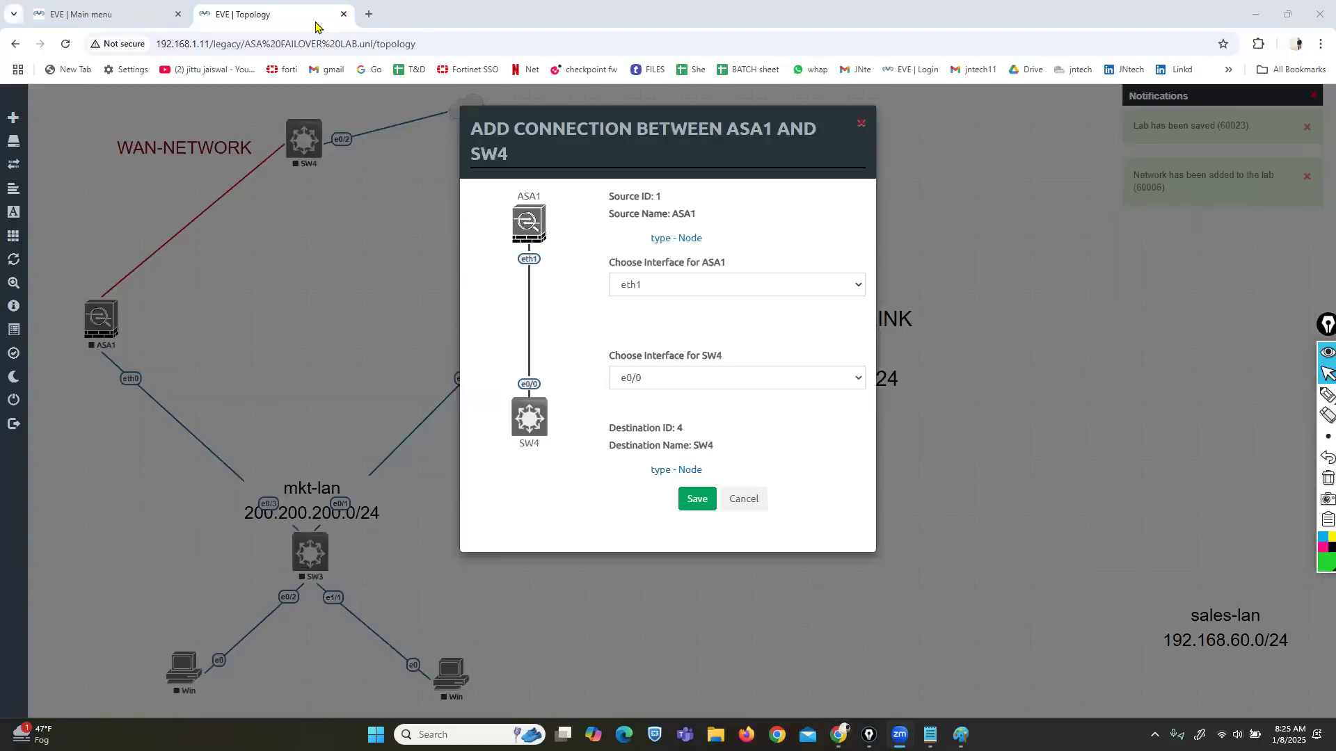
left_click(683, 489)
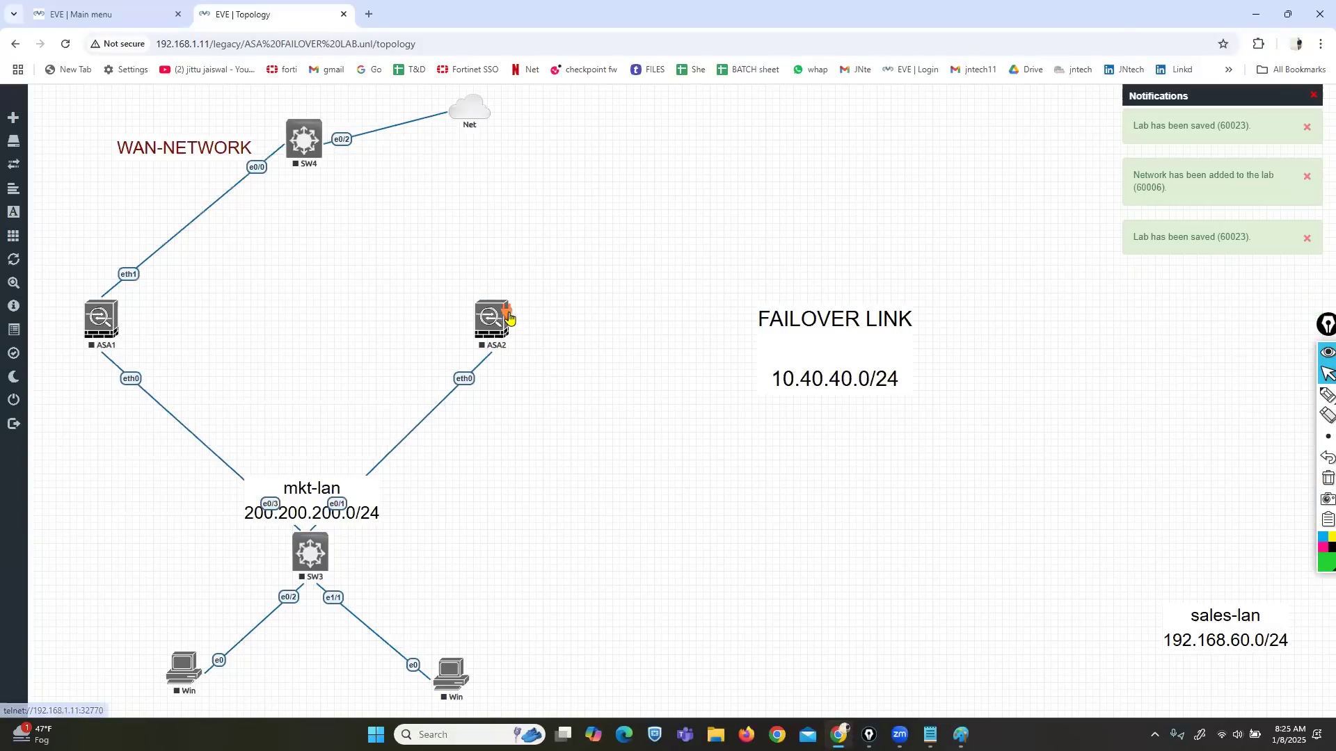
Step: Connect ASA2 to SW4, then link ASA1 to ASA2 on eth2 for failover
left_click_drag(509, 318, 304, 140)
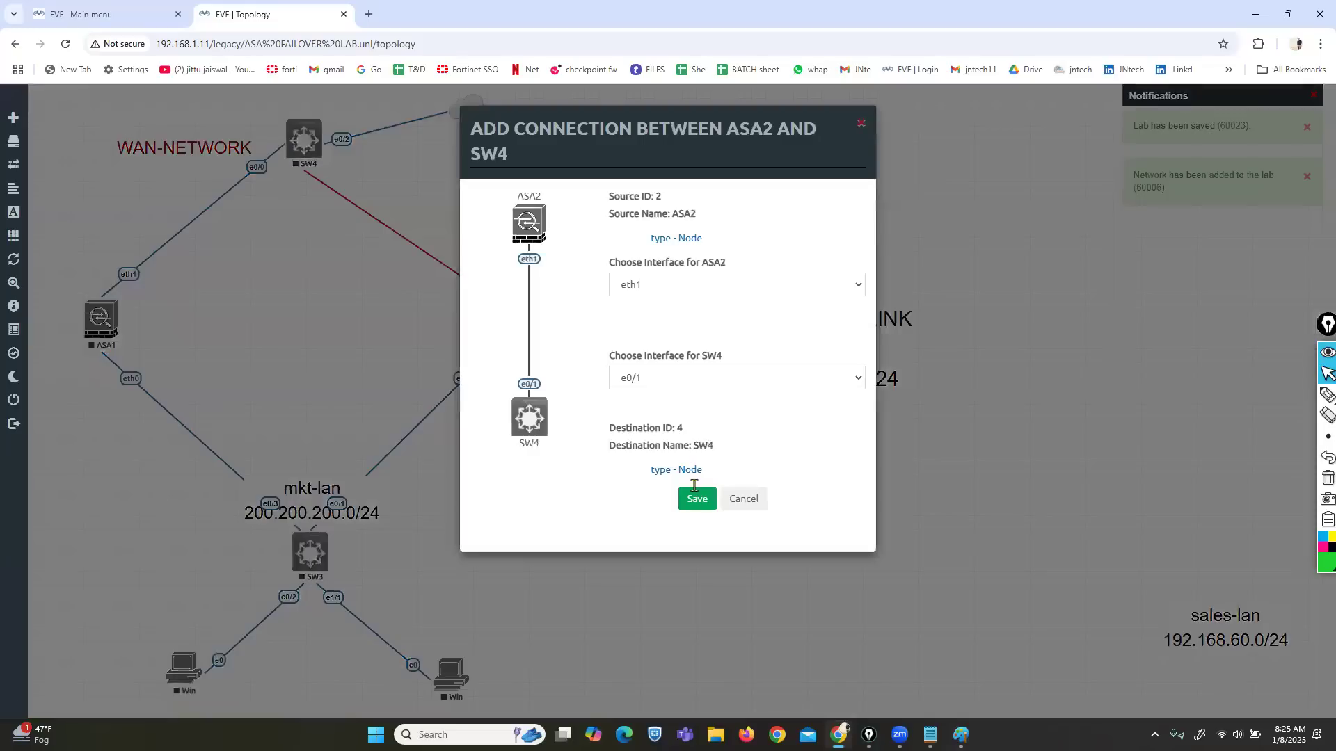
left_click(694, 490)
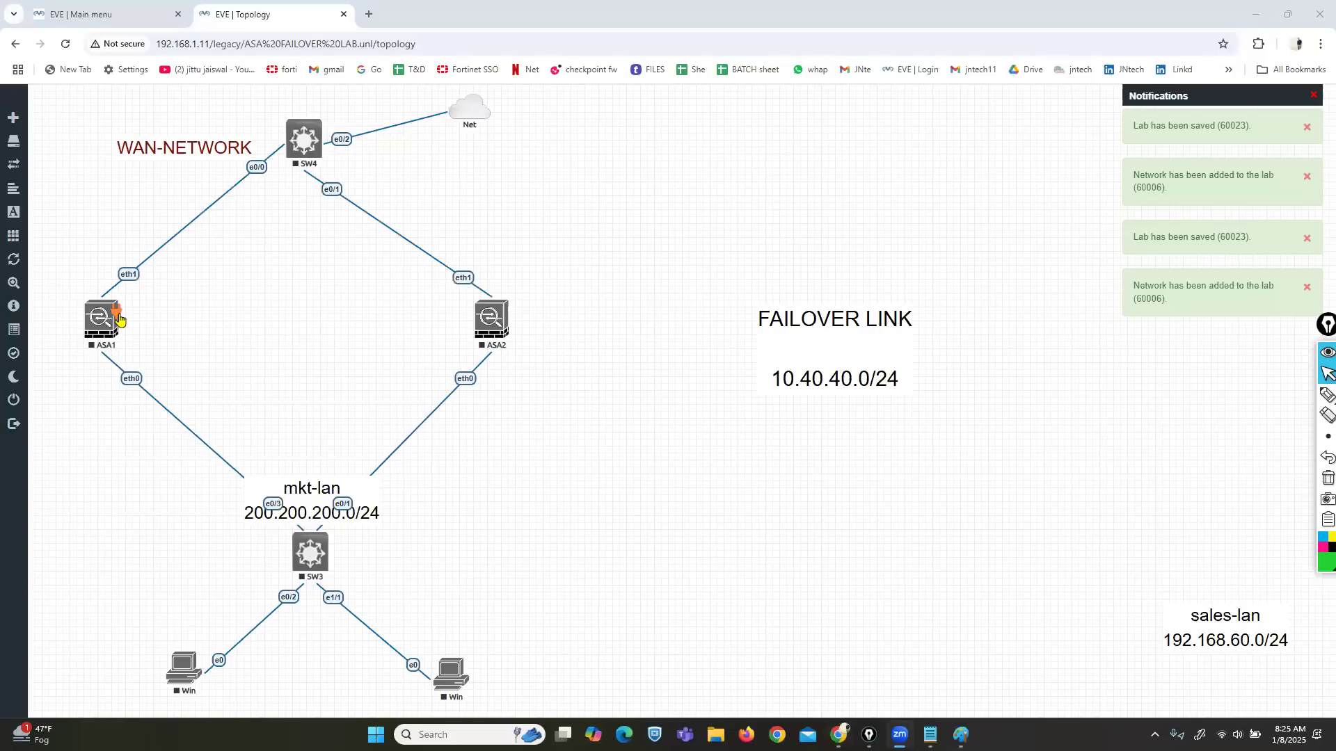
left_click_drag(119, 320, 485, 320)
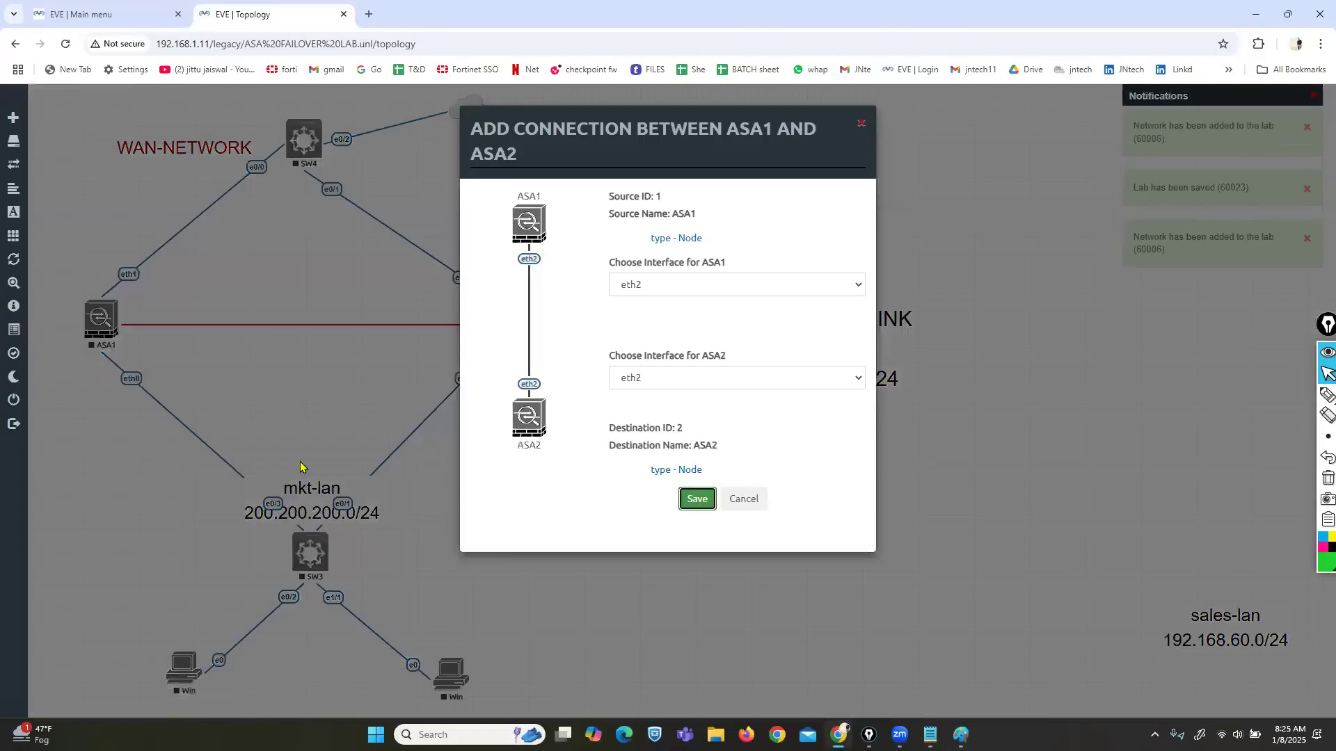
key("Return")
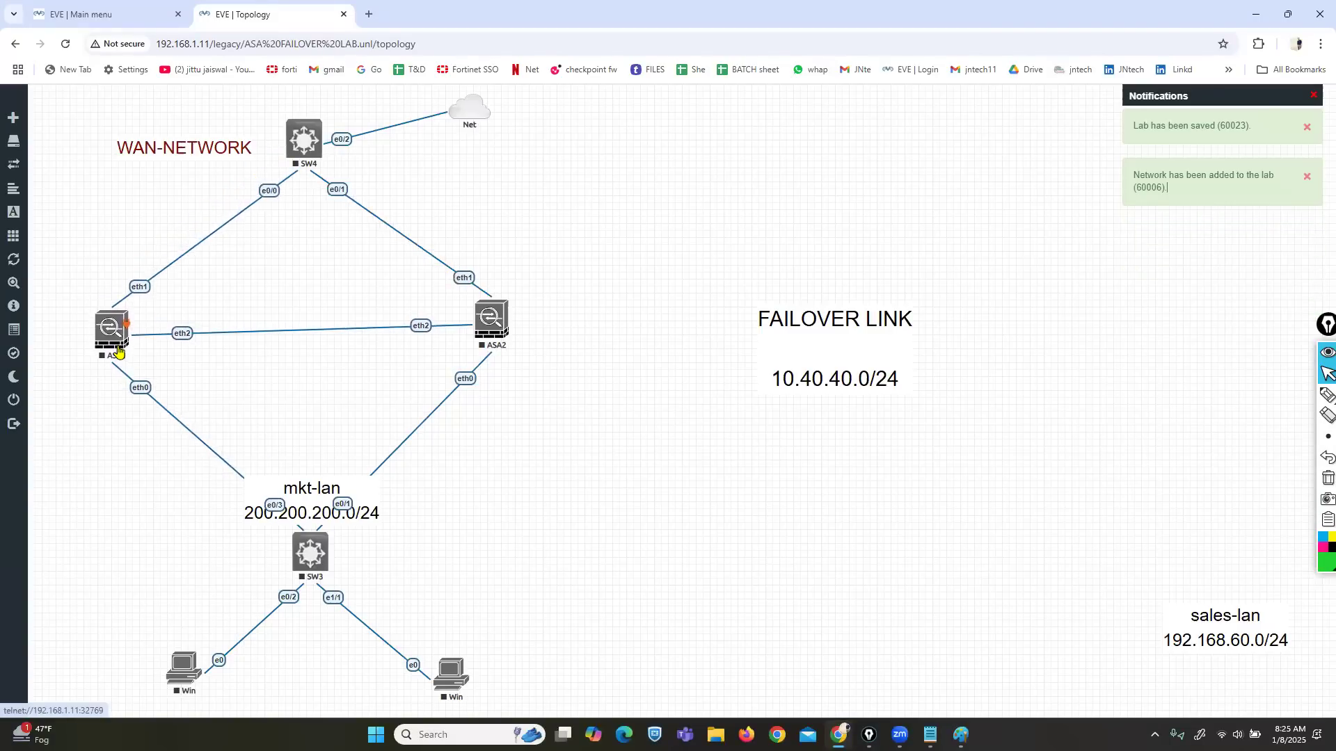
Step: Rename the mkt-lan label to LAN above its 200.200.200.0/24 address
left_click_drag(489, 331, 485, 344)
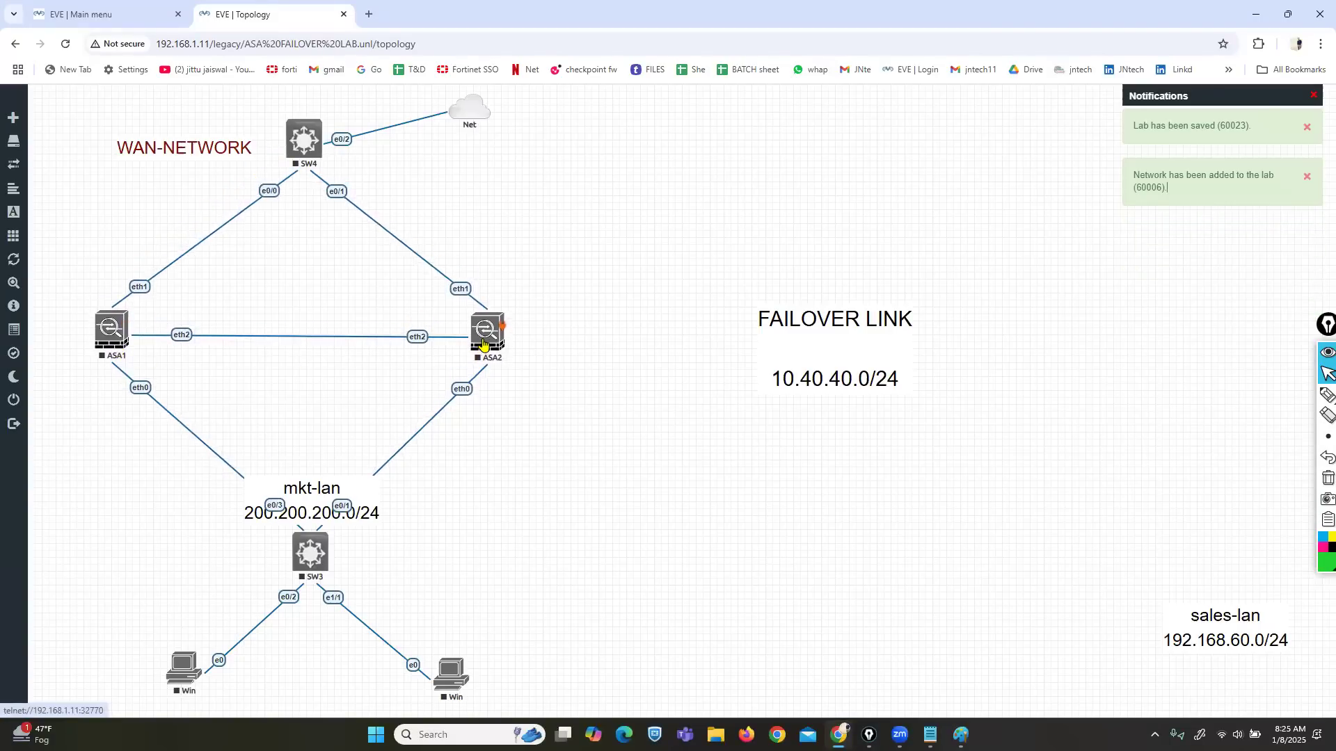
left_click_drag(315, 485, 203, 525)
double_click(203, 528)
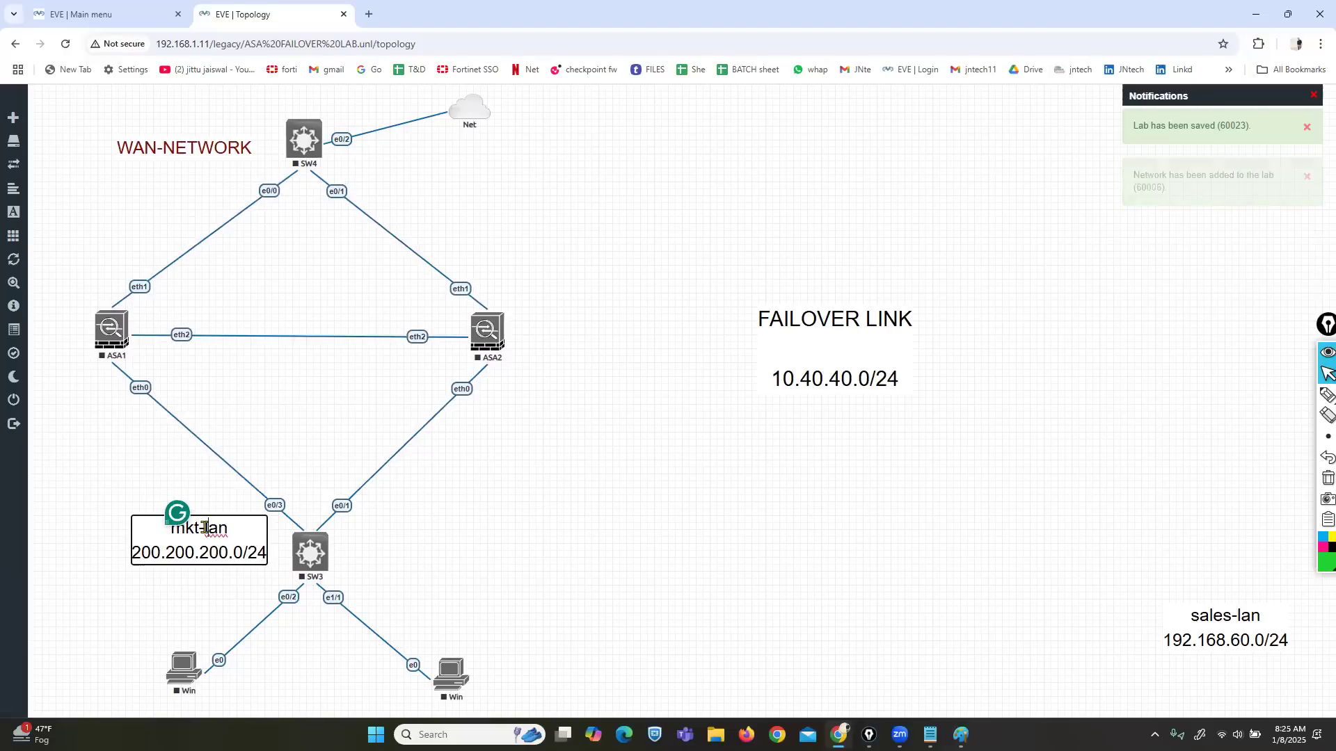
key("Delete")
key("Delete")
key("BackSpace")
key("BackSpace")
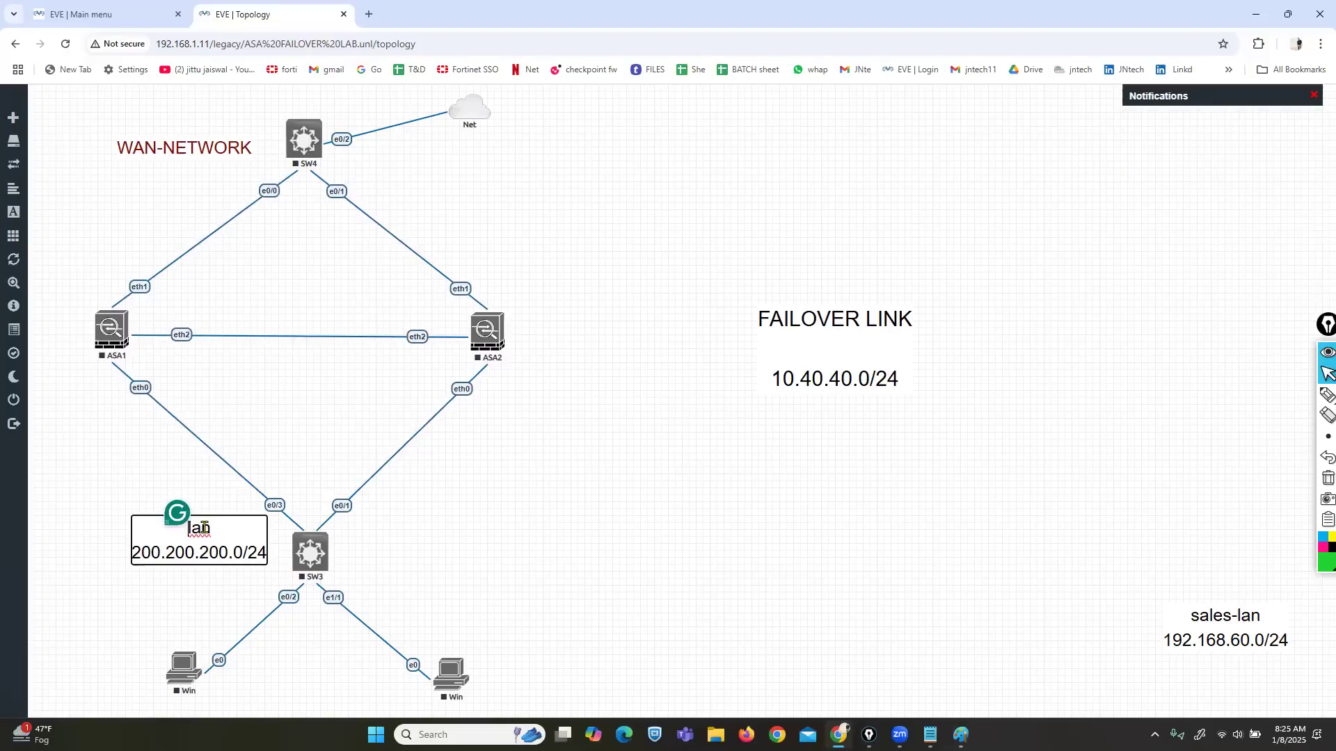
key("Delete")
key("Delete")
key("Delete")
key("Delete")
type("l")
key("BackSpace")
type("lan")
key("BackSpace")
key("BackSpace")
key("BackSpace")
type("LAN")
key("Return")
left_click(638, 582)
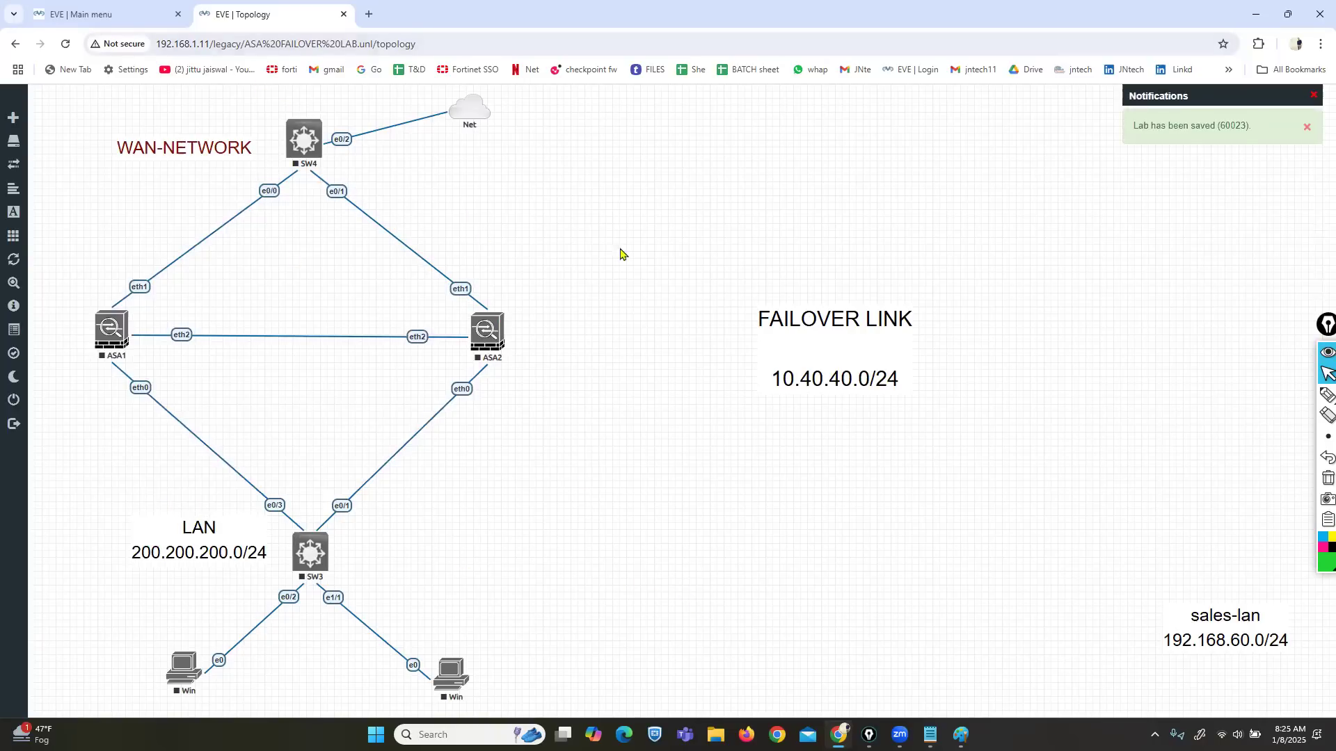
Step: Centre FAILOVER LINK between the ASAs; change sales-lan to 10.1.23.0/24 under WAN-NETWORK
left_click_drag(850, 352, 315, 332)
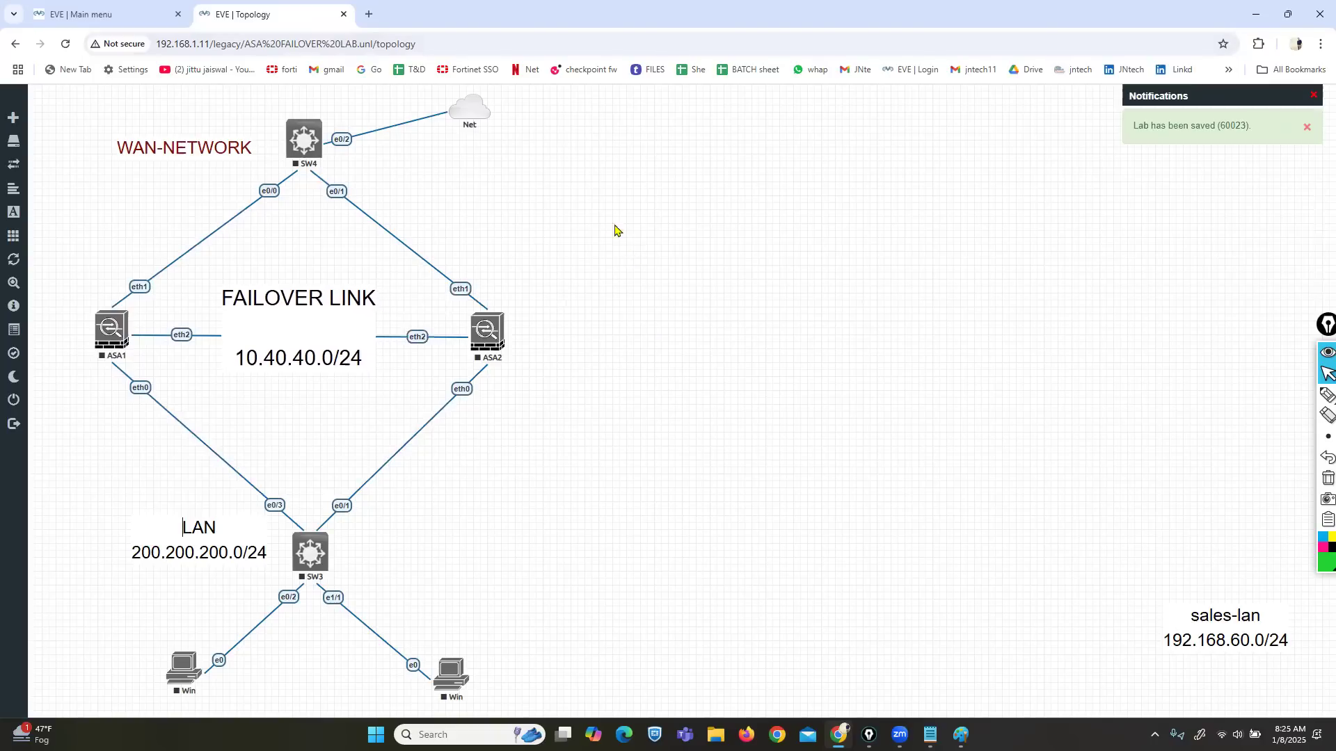
left_click_drag(1219, 627, 856, 367)
double_click(856, 368)
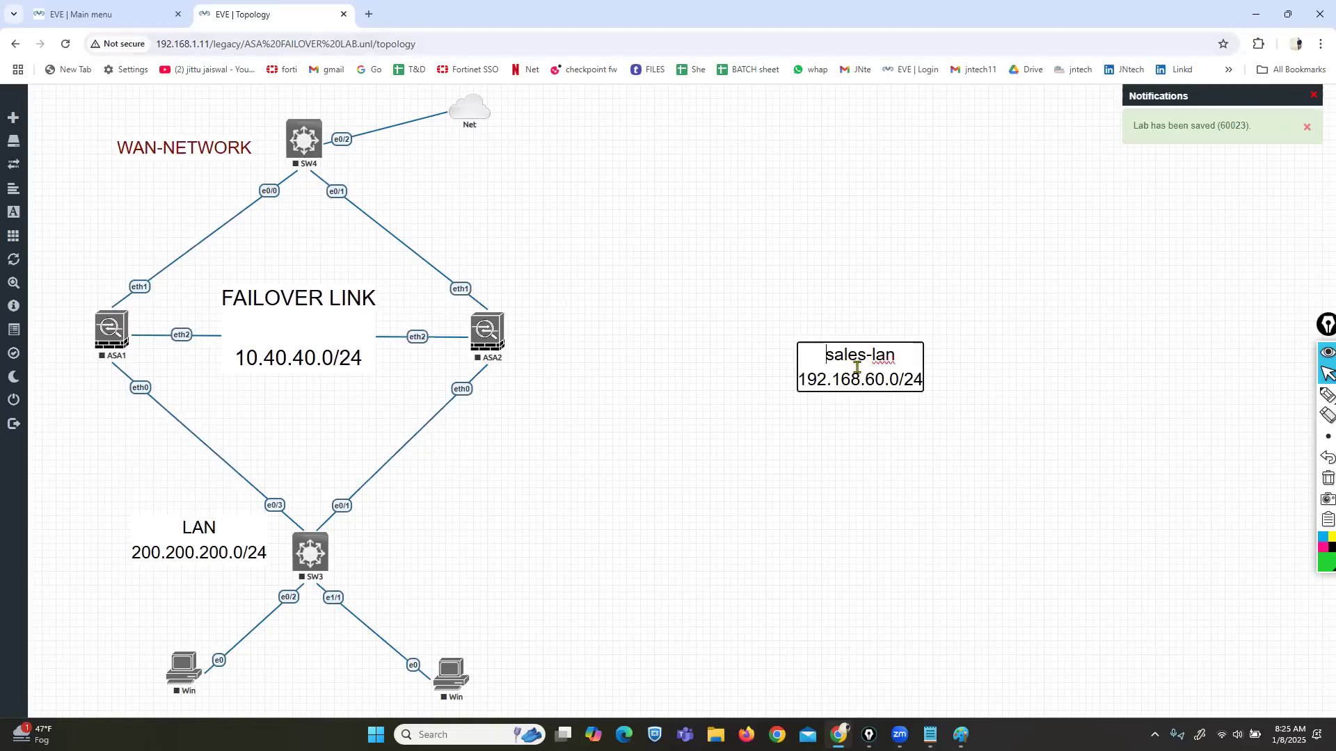
key("ctrl+a")
type("101")
key("BackSpace")
type(".1.23.0/24")
key("Left")
key("Left")
key("Left")
key("Left")
key("Left")
key("Left")
key("Left")
key("Left")
key("Left")
key("Left")
left_click(826, 369)
left_click_drag(825, 350, 206, 177)
left_click(571, 230)
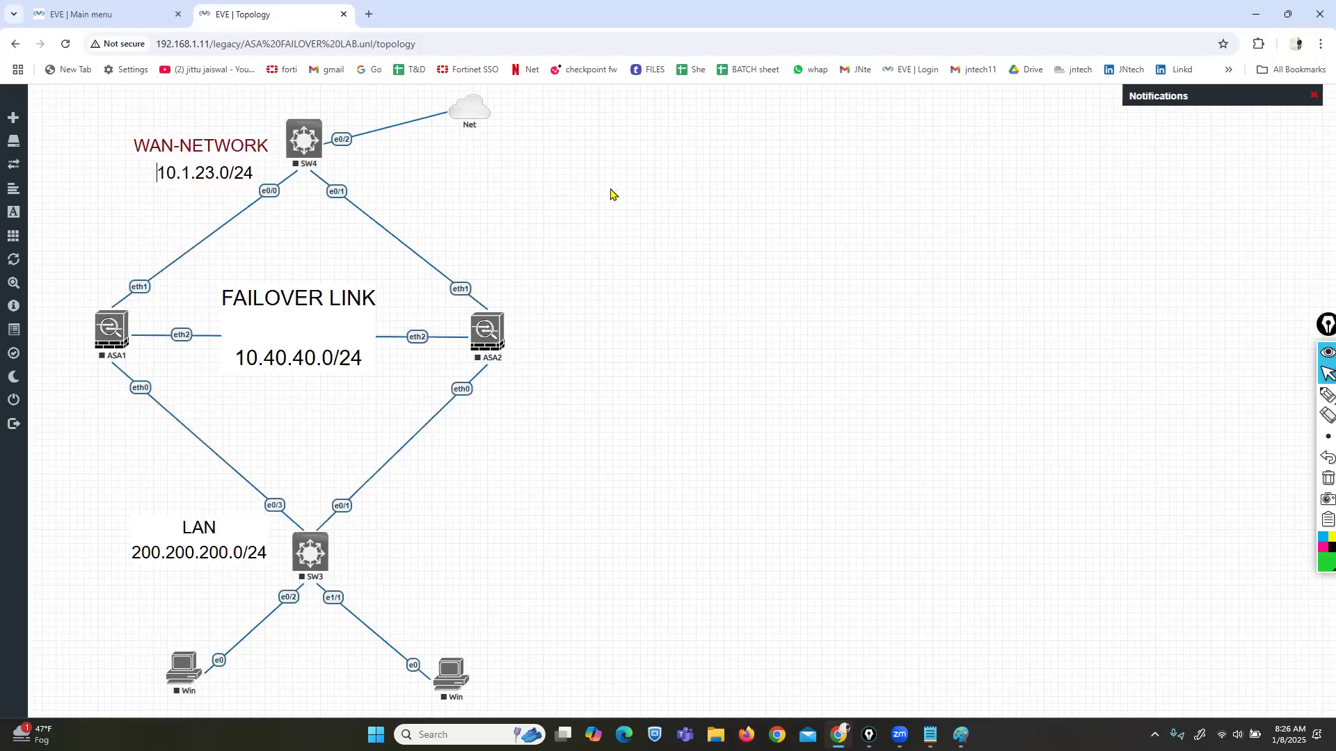
Step: Open the Net cloud's network settings and close them without changes
right_click(470, 109)
left_click(502, 136)
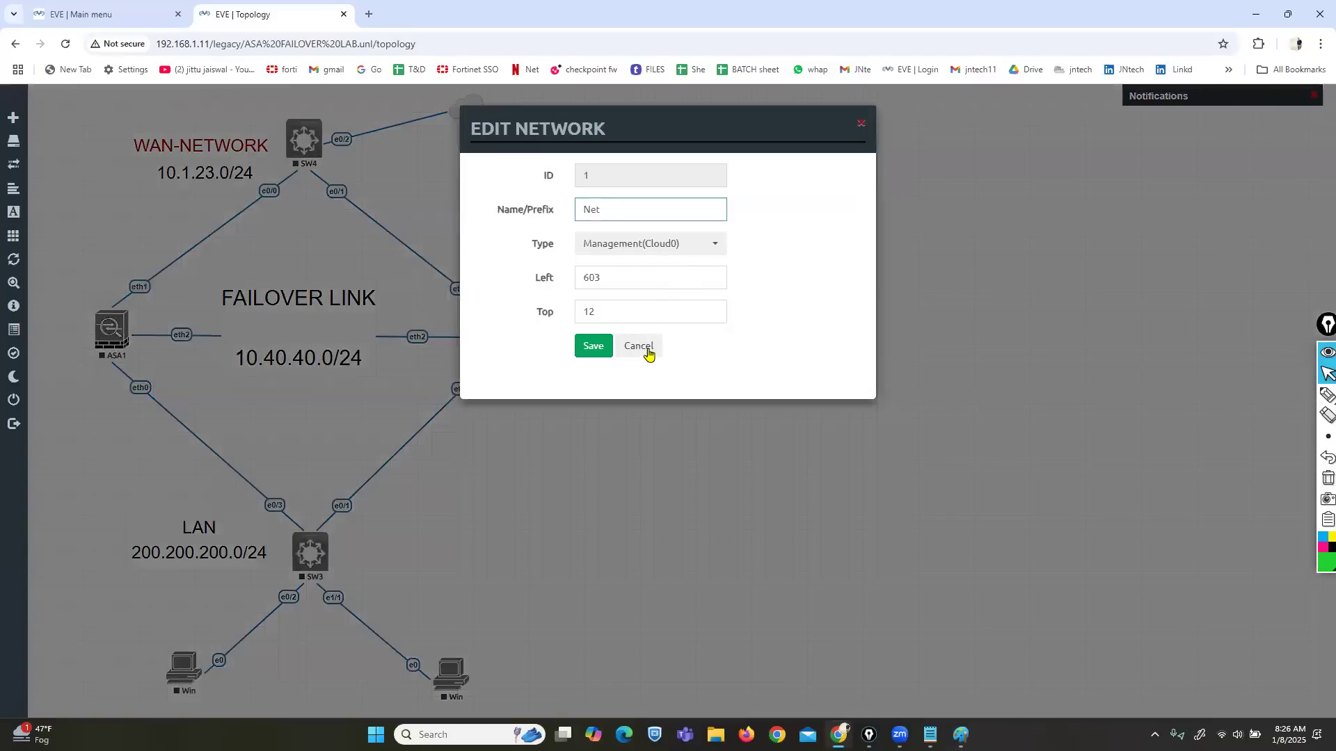
left_click(638, 346)
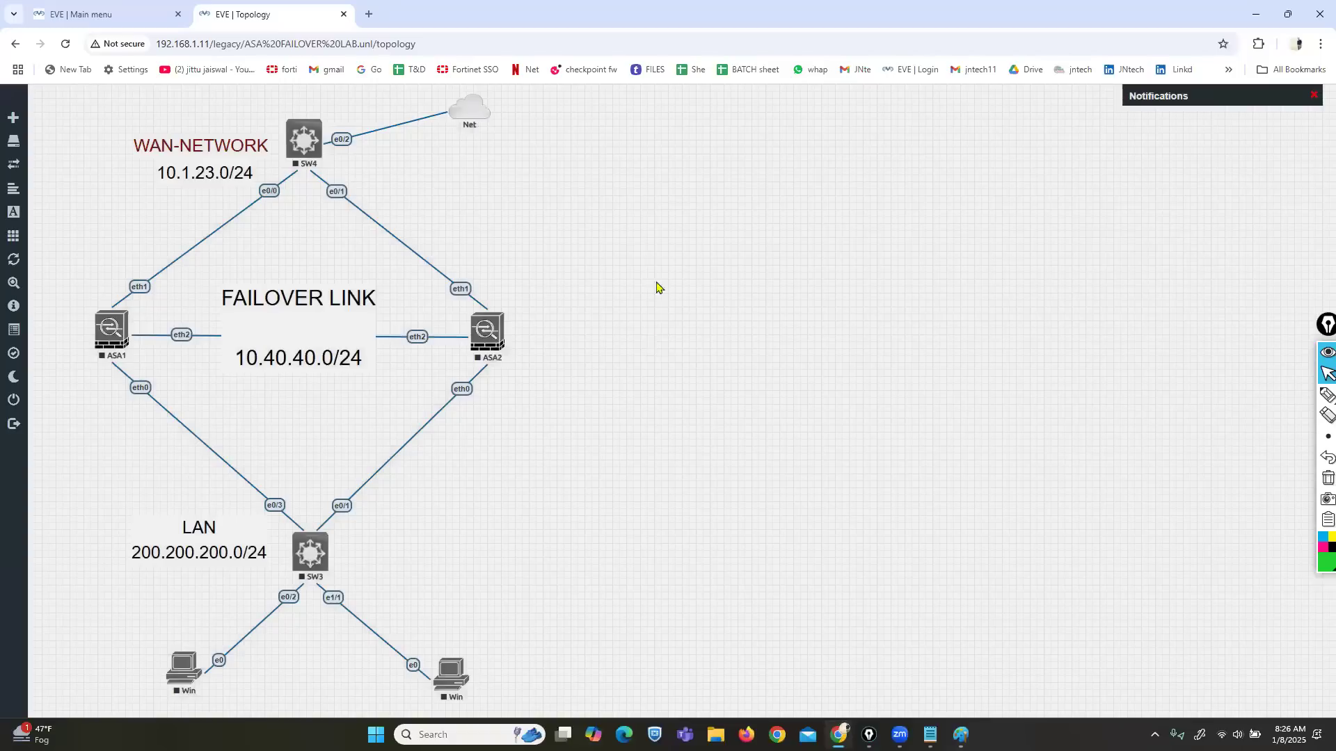
Step: Start the ASA1, SW3, Win PC and SW4 nodes
right_click(112, 340)
left_click(143, 375)
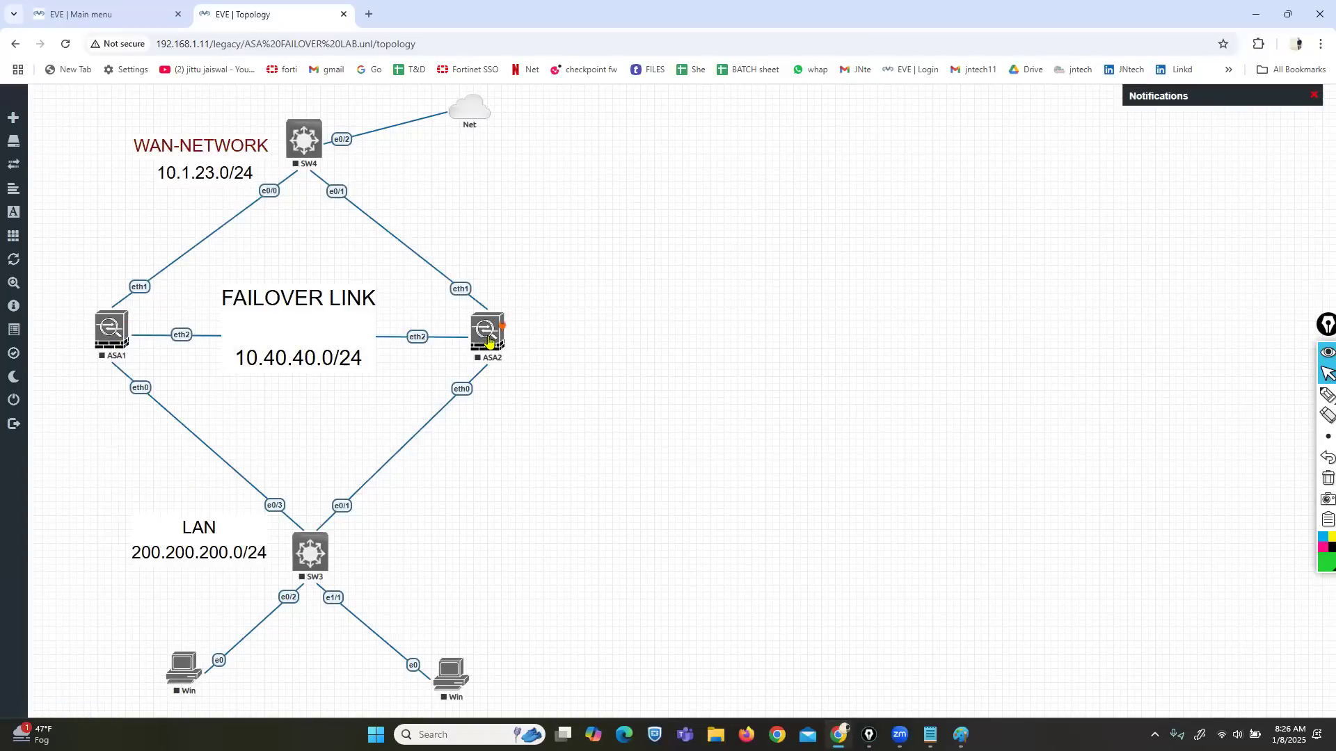
right_click(311, 560)
left_click(341, 549)
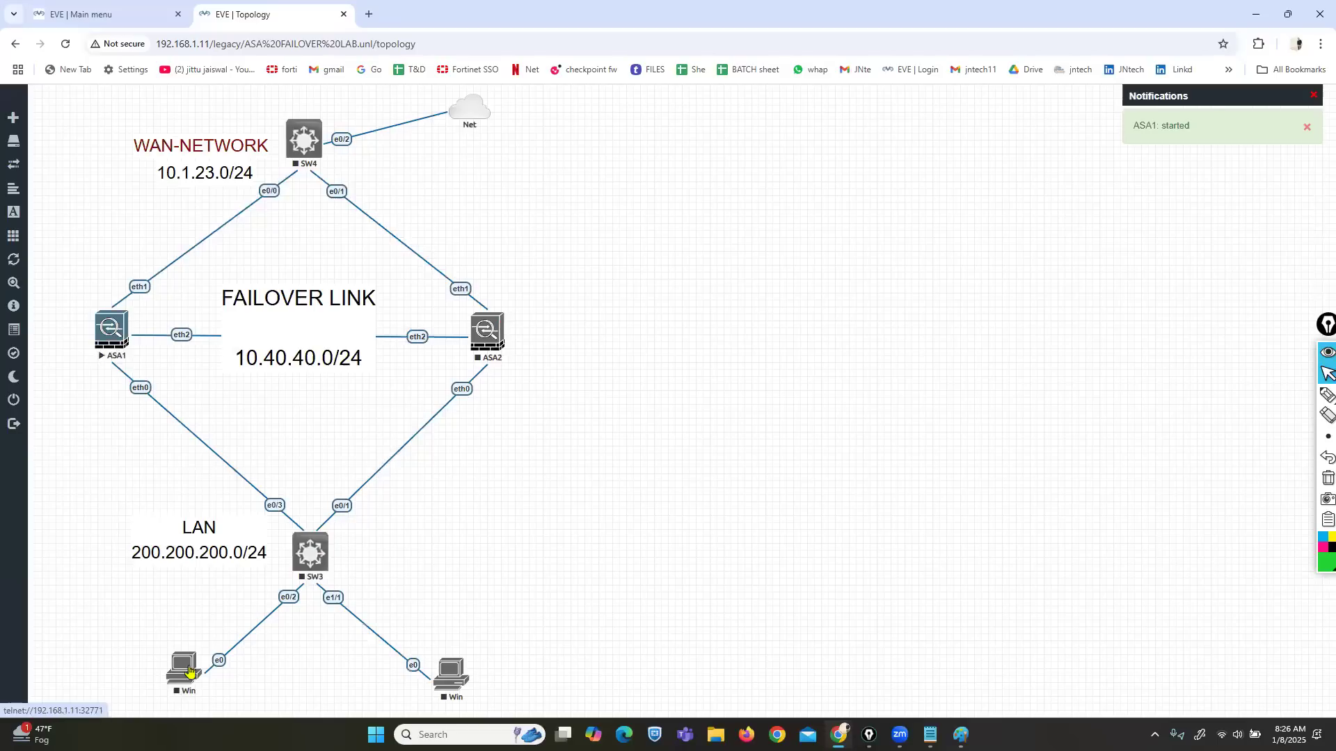
right_click(184, 669)
left_click(217, 551)
right_click(297, 143)
left_click(331, 171)
right_click(703, 251)
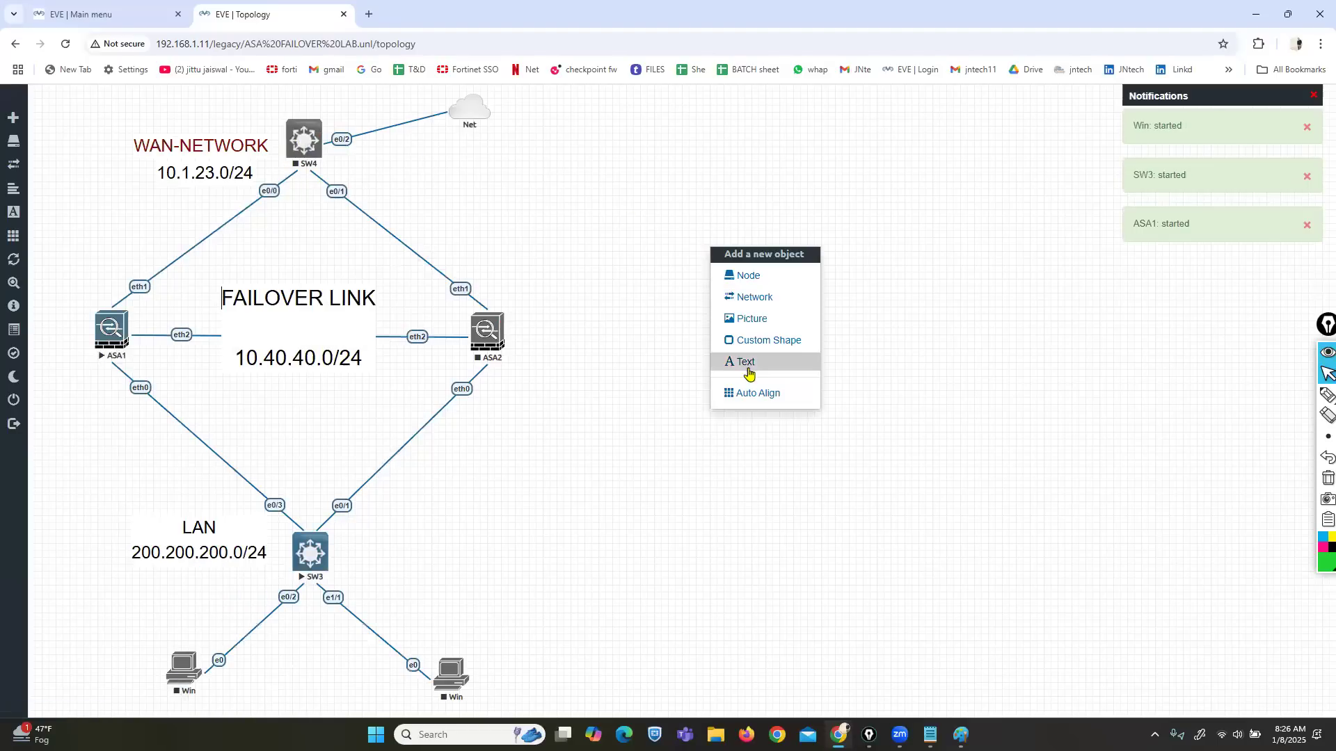
Step: Add a size-25 dark-green ACTIVE/STANDBY text label and place it top-left above WAN-NETWORK
left_click(746, 362)
type("A")
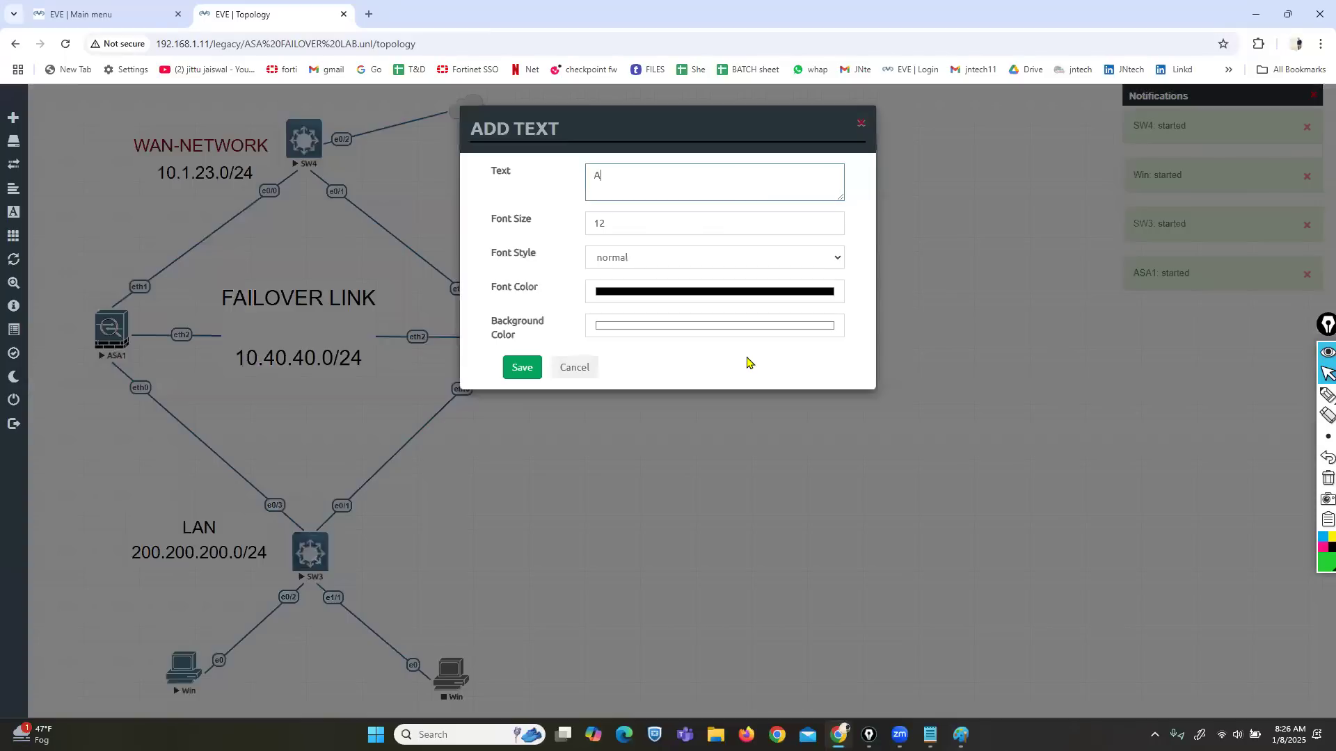
type("CTIVE/P")
key("BackSpace")
key("BackSpace")
key("BackSpace")
type("ST")
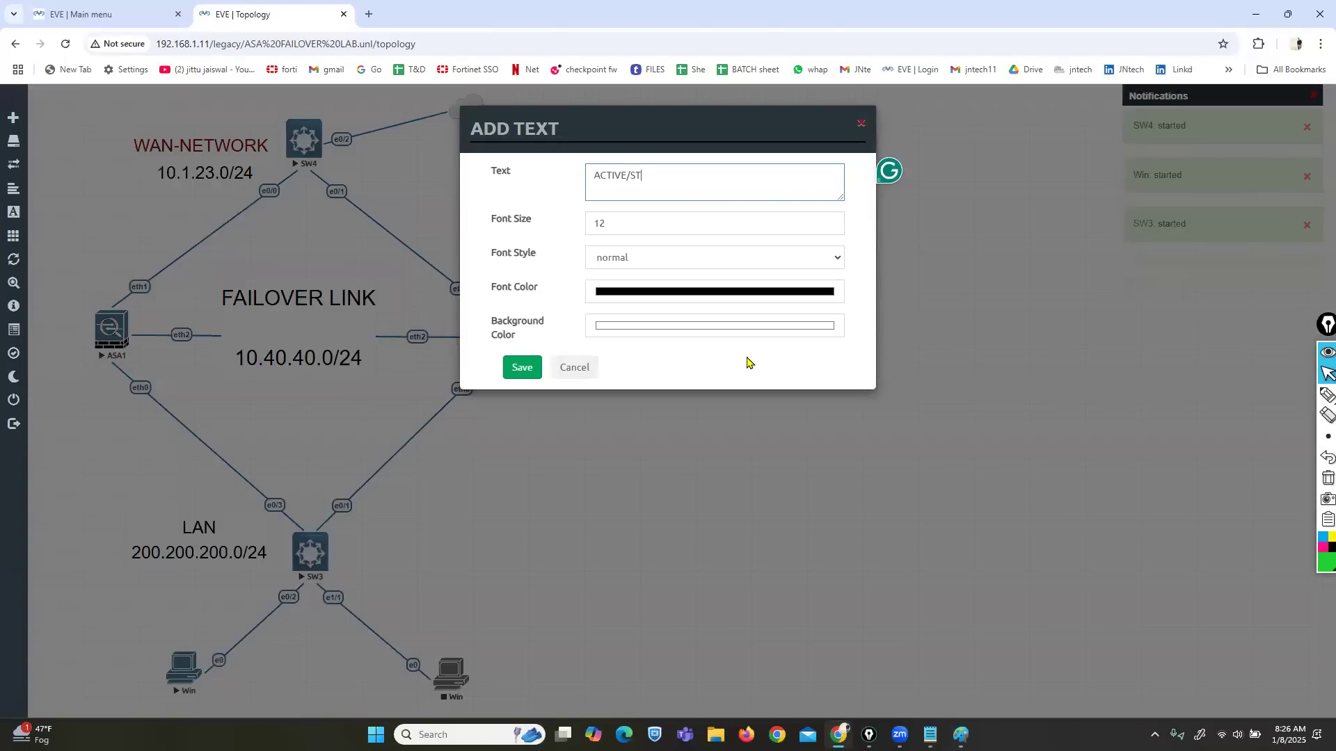
type("AND")
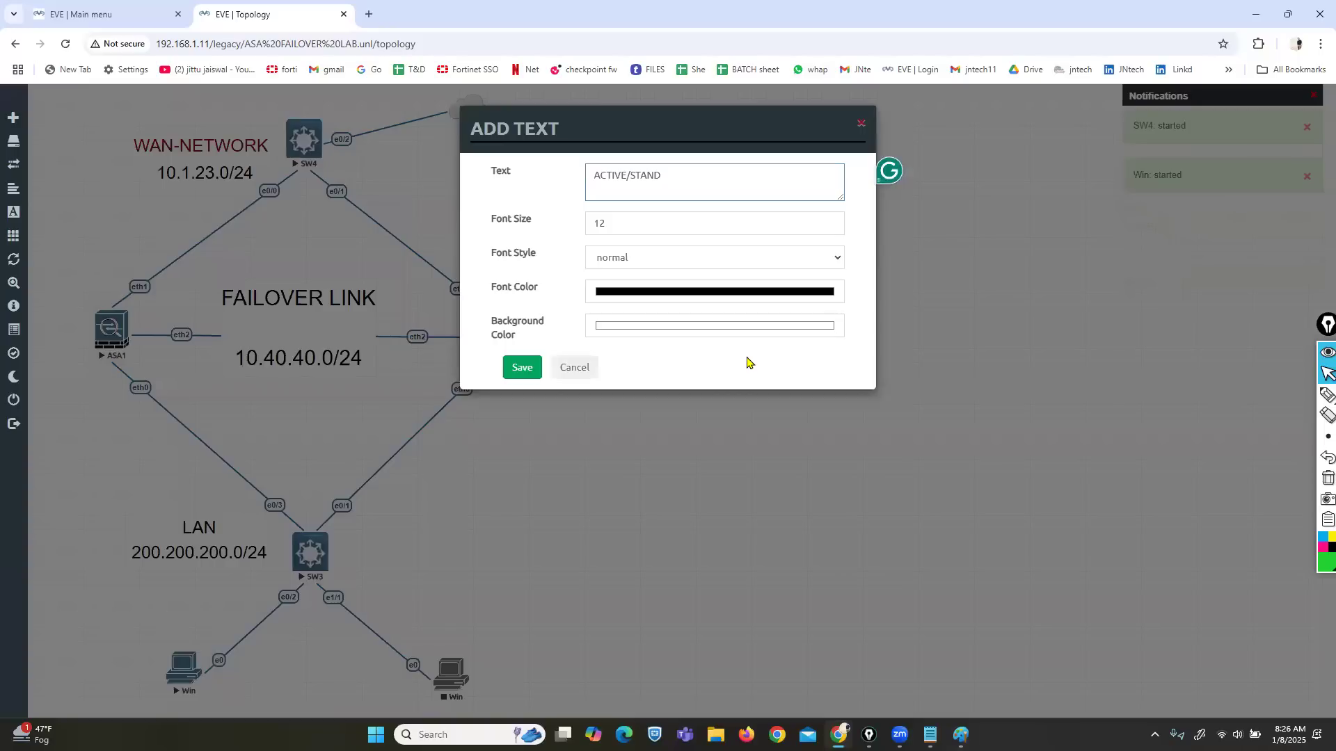
type("BY")
key("Tab")
type("25")
left_click(654, 290)
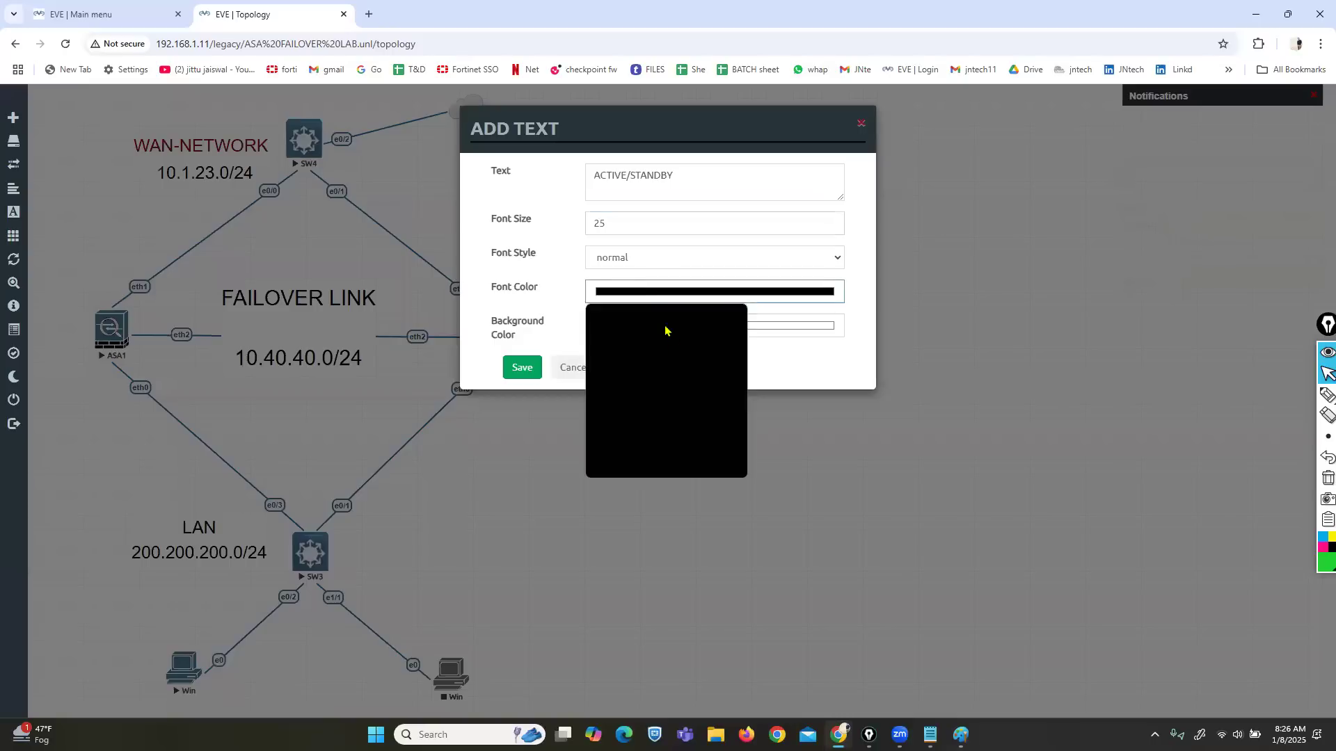
left_click(701, 416)
left_click(736, 362)
left_click(522, 368)
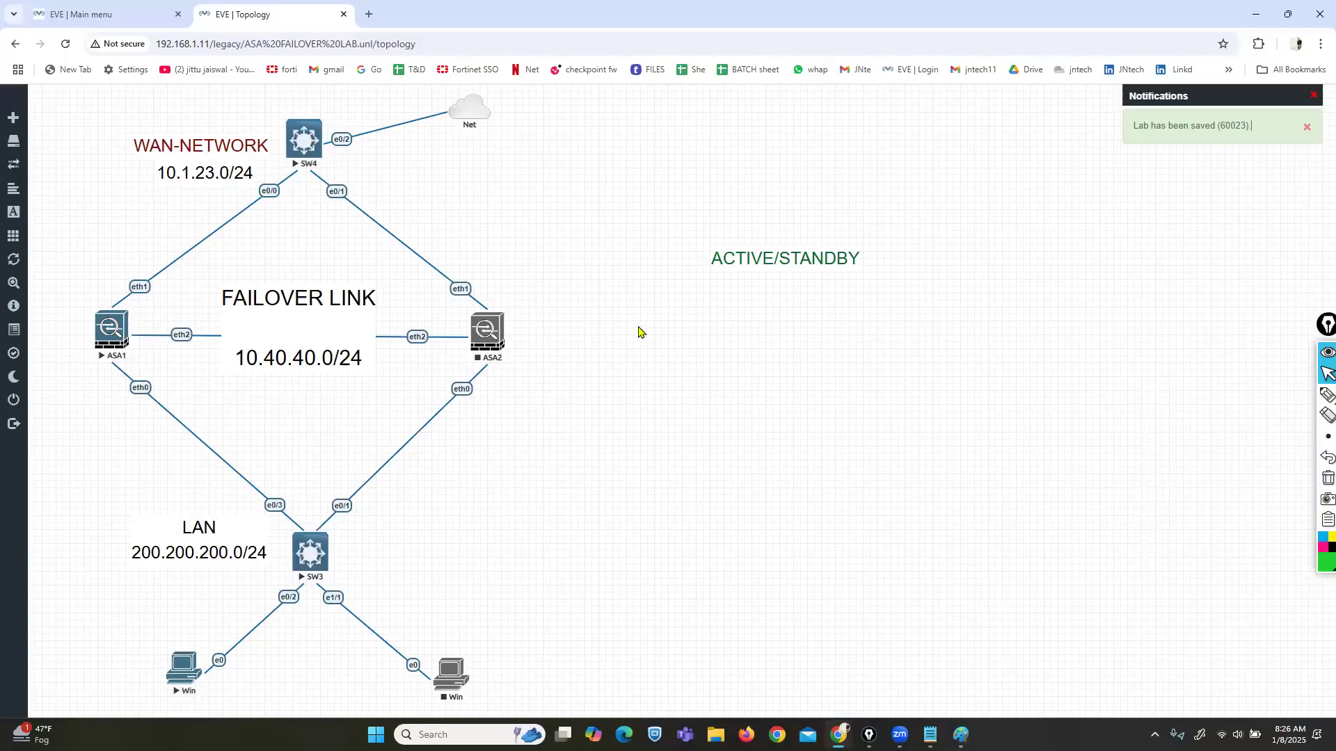
left_click_drag(761, 263, 97, 112)
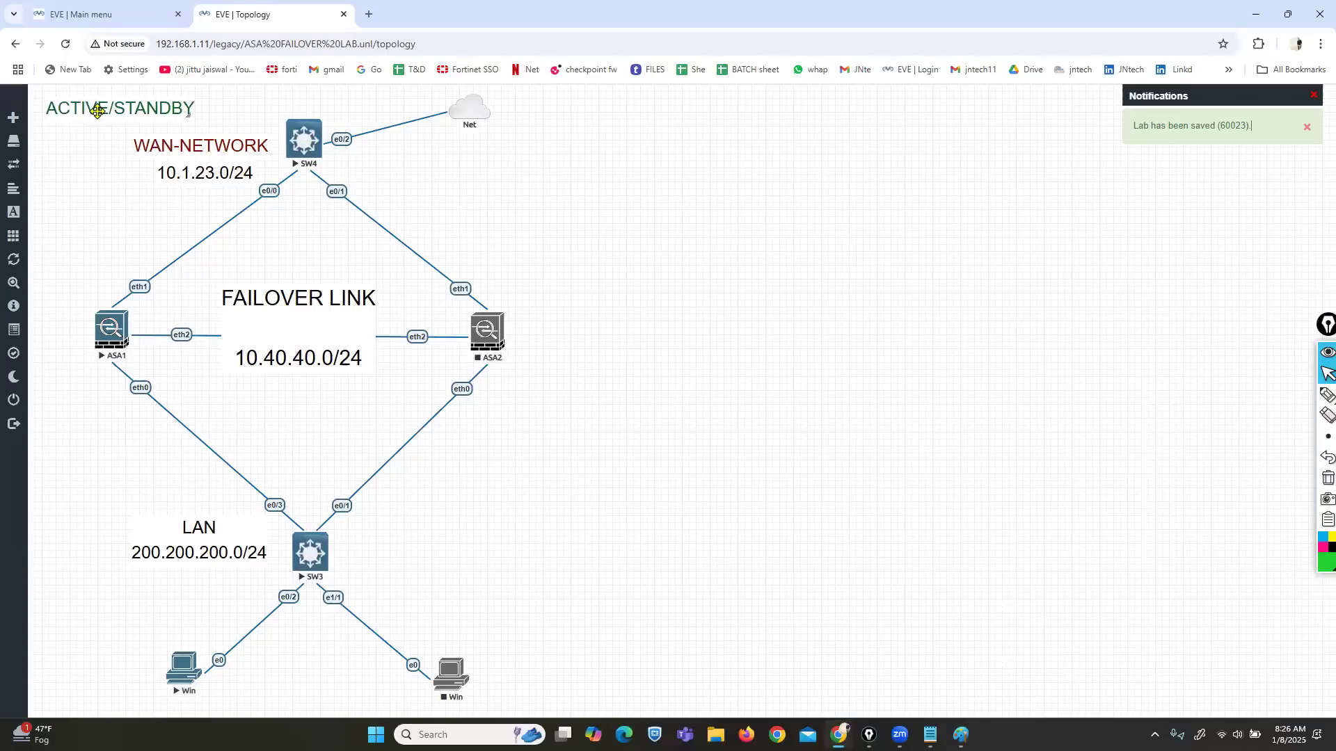
right_click(489, 339)
Step: Start ASA2 and mark ASA1's links to SW3 and SW4 with pink annotations
left_click(528, 379)
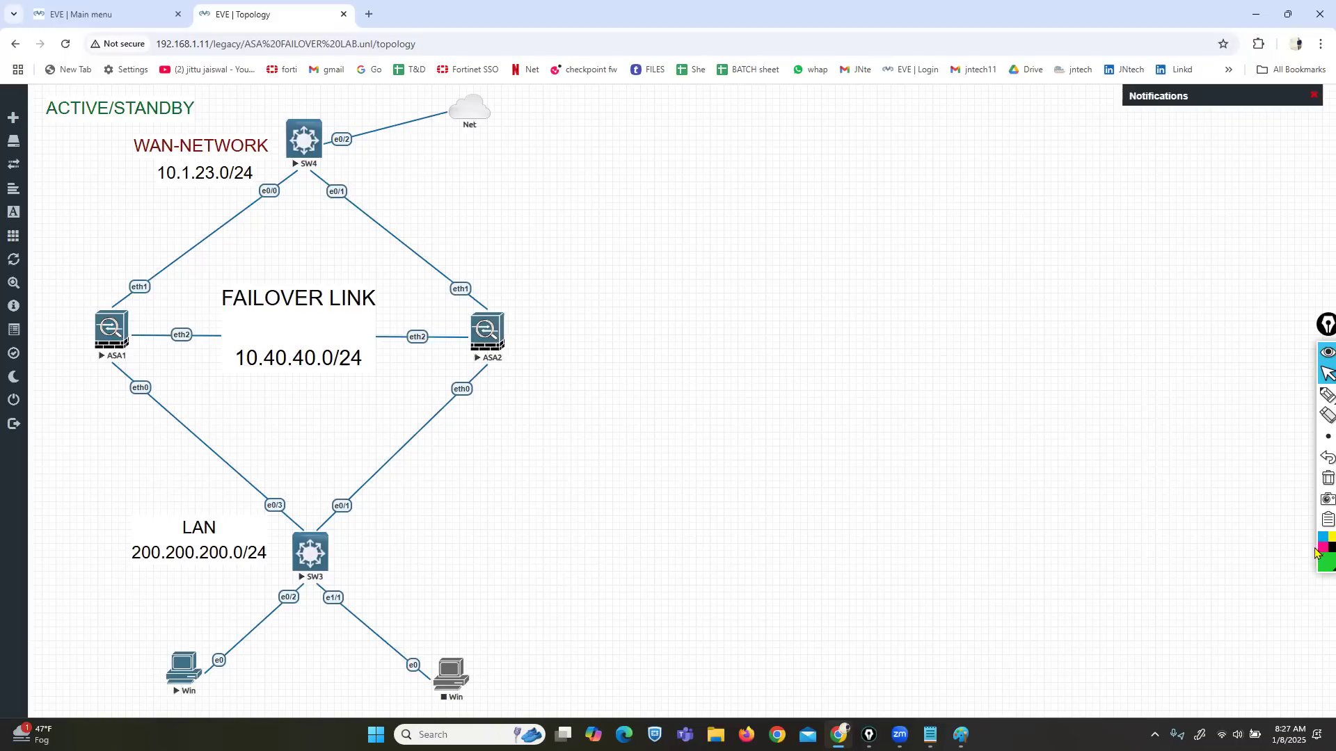
left_click(1326, 394)
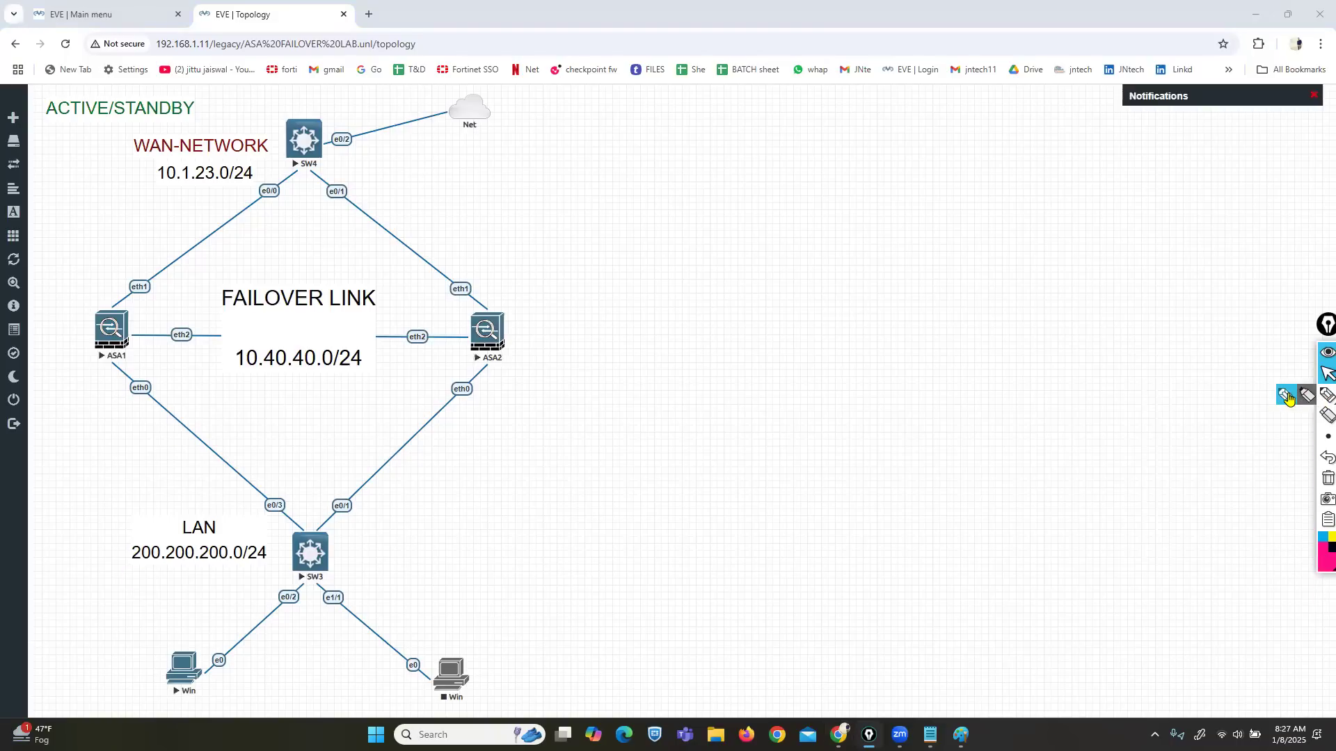
left_click_drag(146, 403, 225, 477)
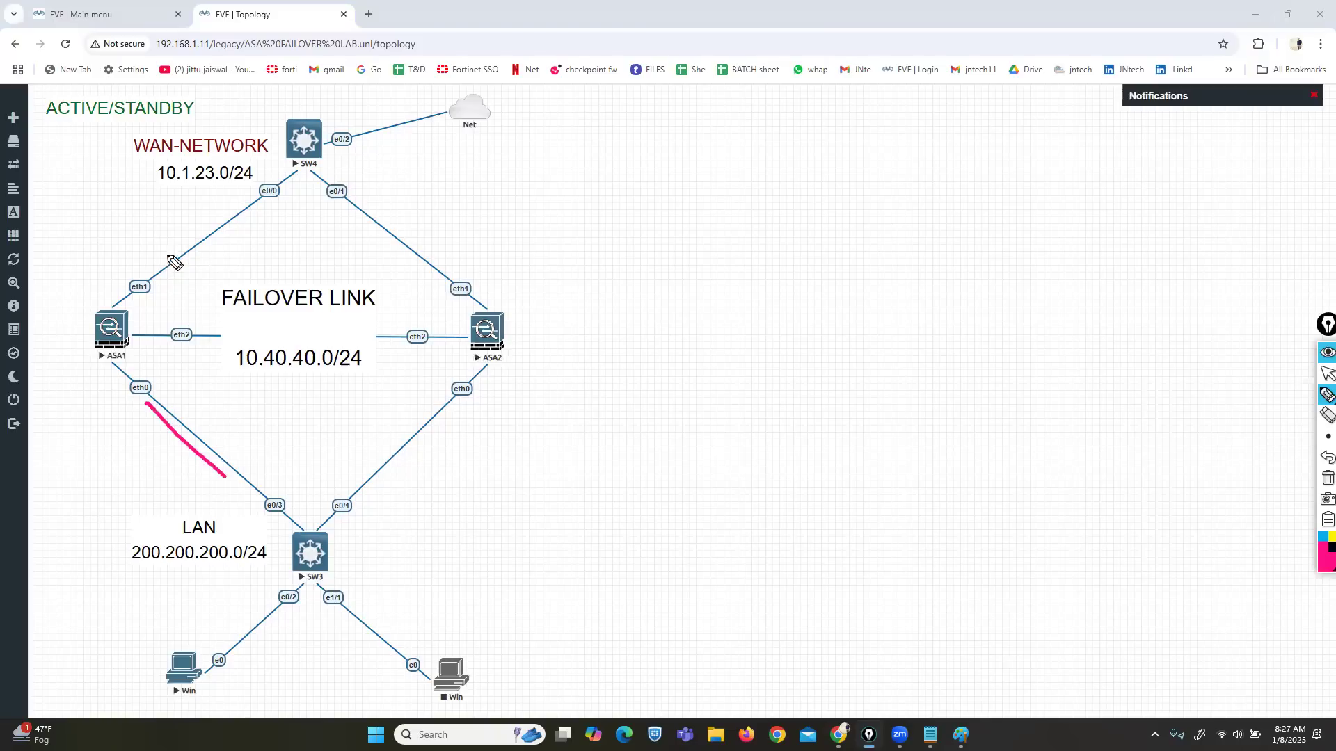
left_click_drag(160, 263, 263, 175)
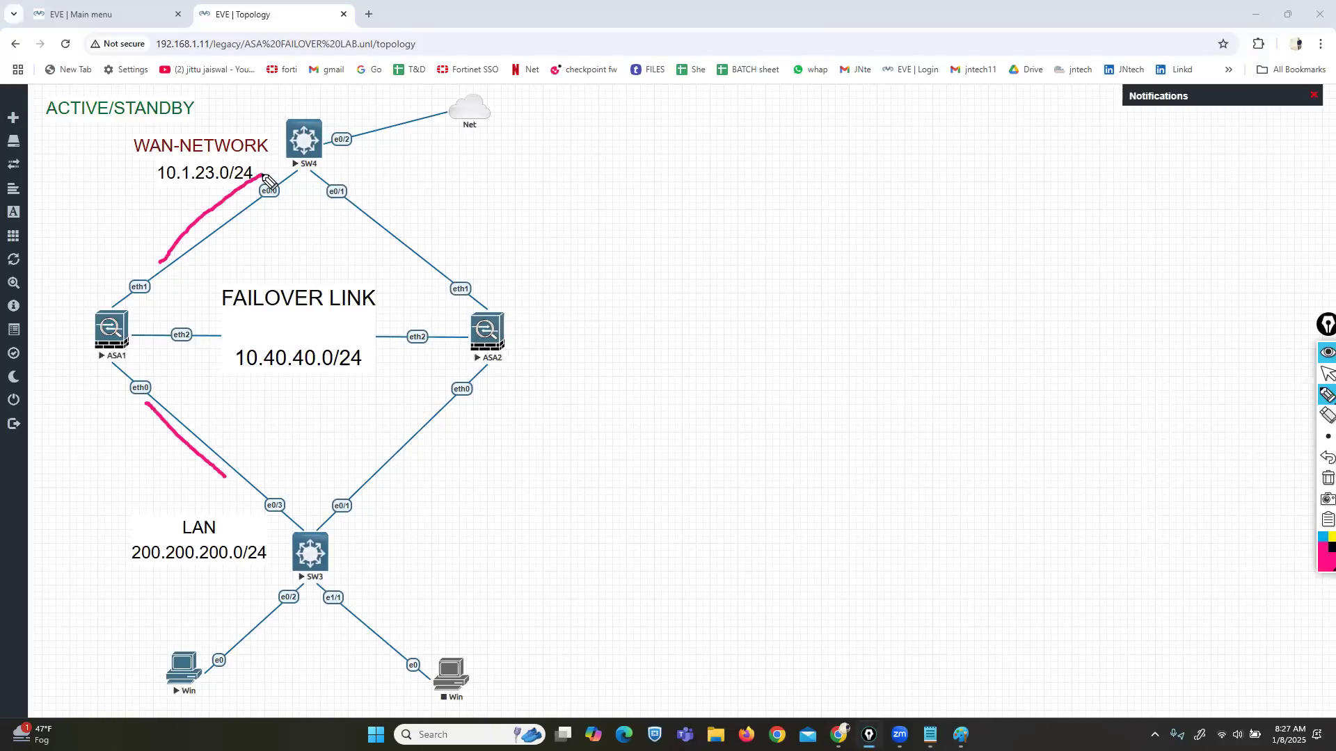
Step: Clear the annotations and open a console session to ASA1
left_click(1328, 478)
left_click(1324, 376)
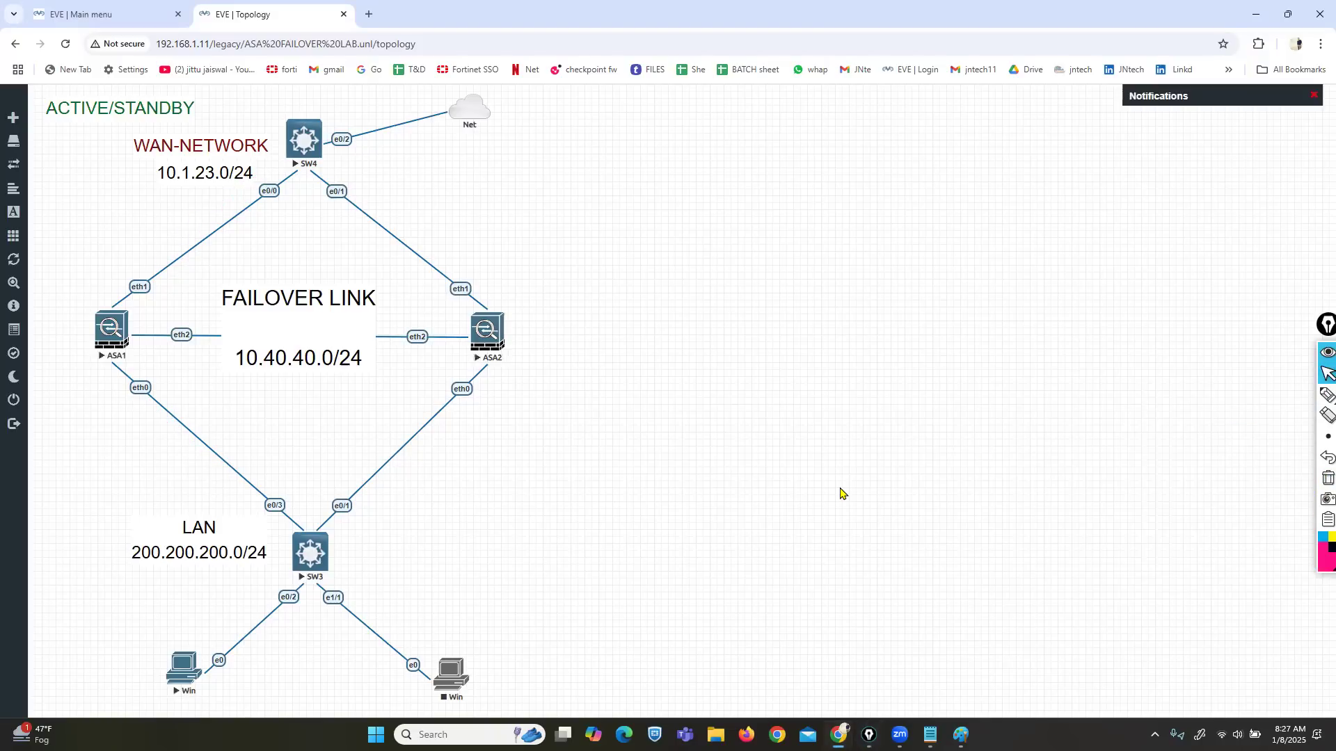
left_click_drag(115, 334, 649, 153)
left_click(647, 148)
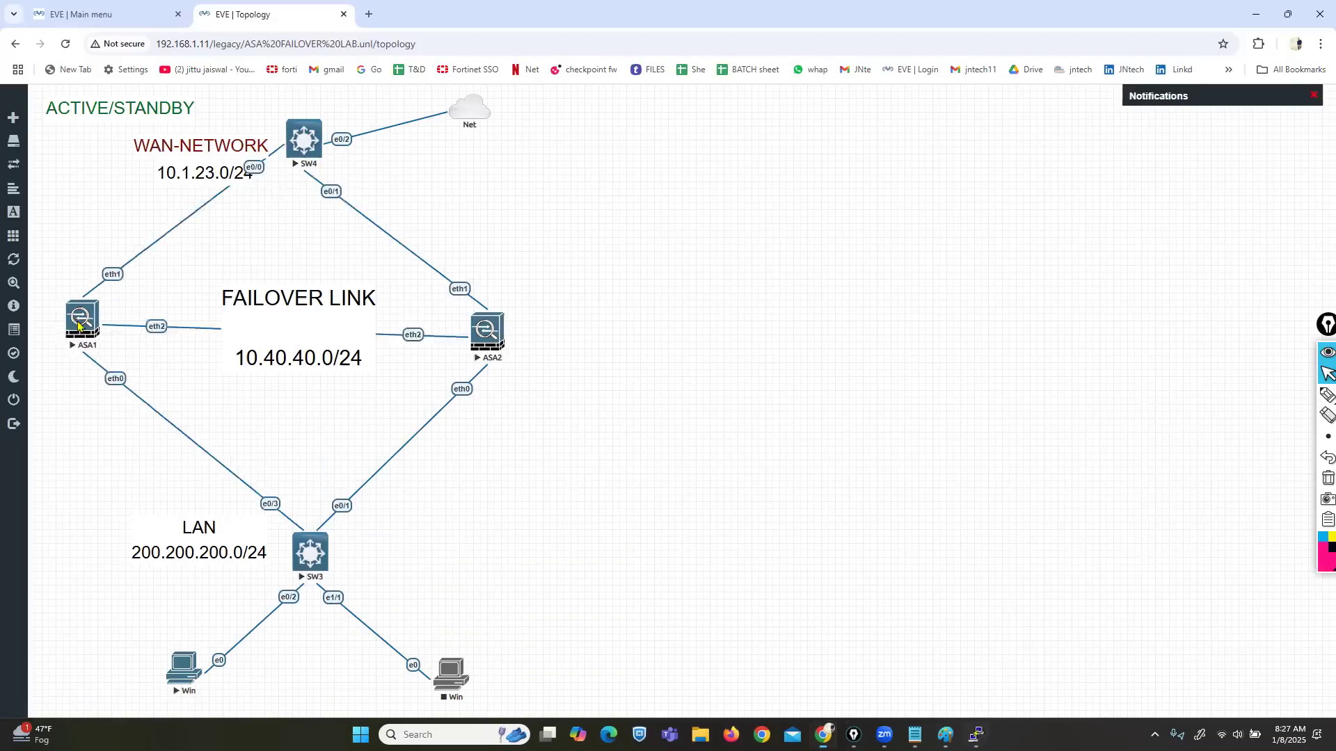
Step: Maximise ASA1's console window and draw a router circle over it with the screen pen
left_click(977, 736)
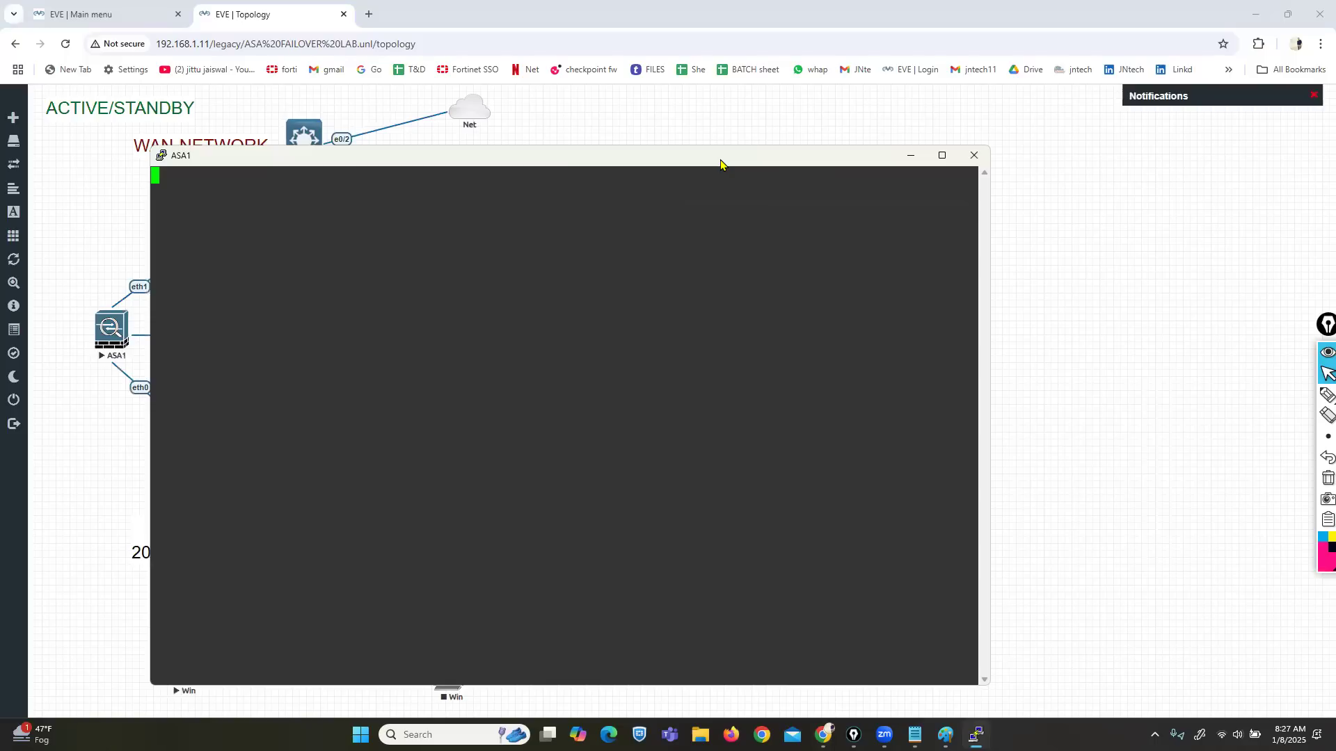
left_click_drag(720, 165, 1081, 139)
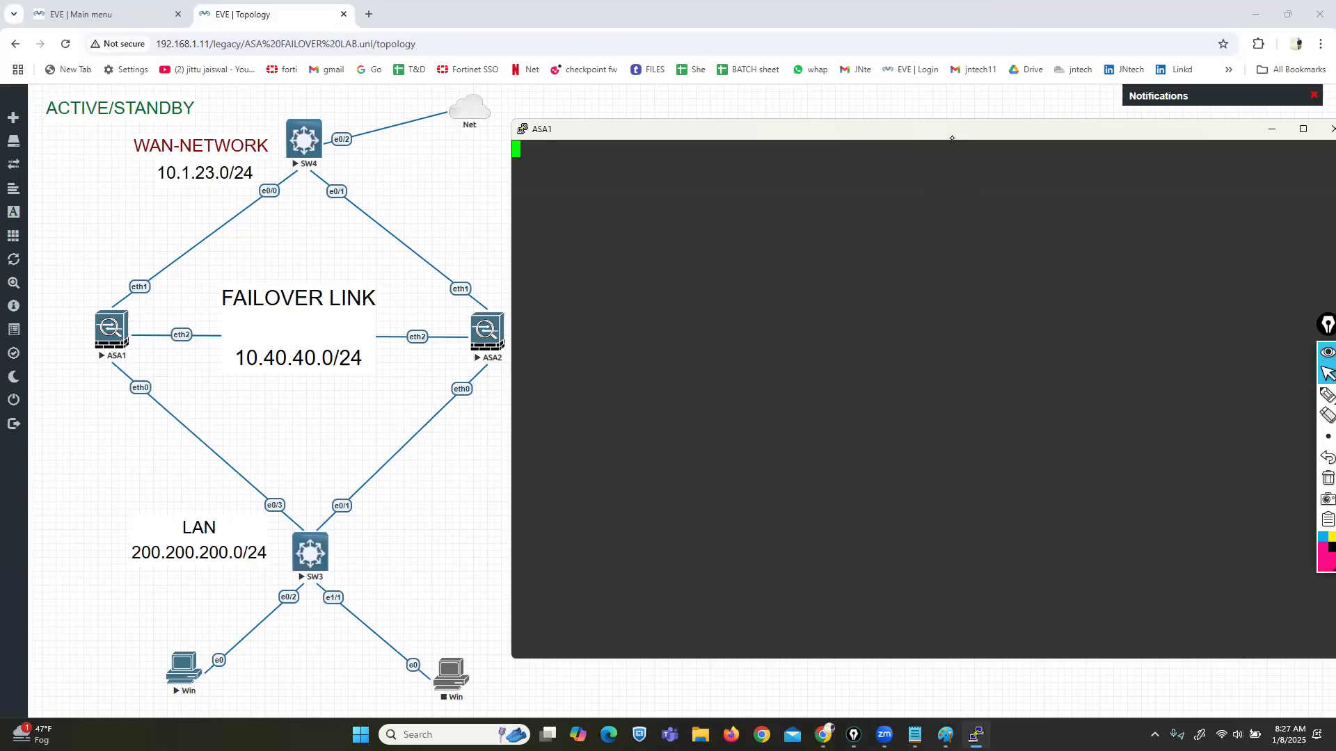
double_click(975, 131)
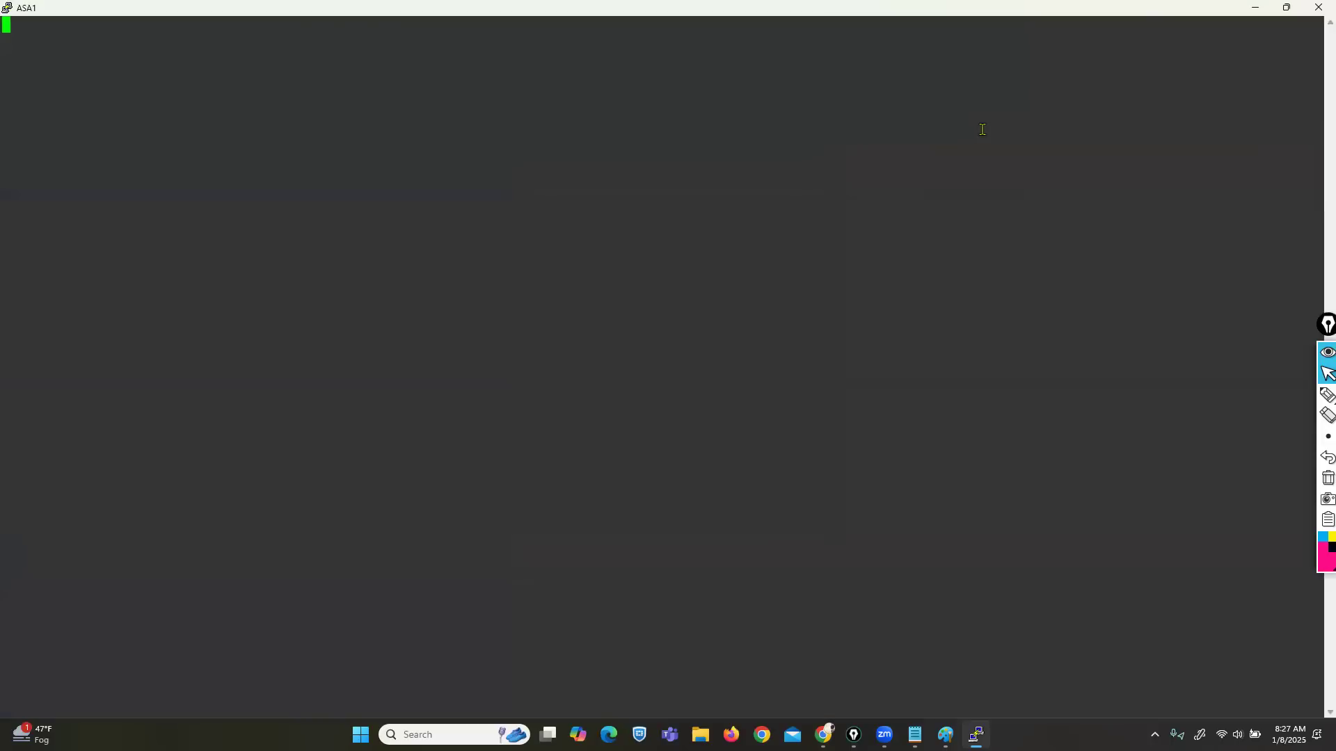
left_click(1328, 394)
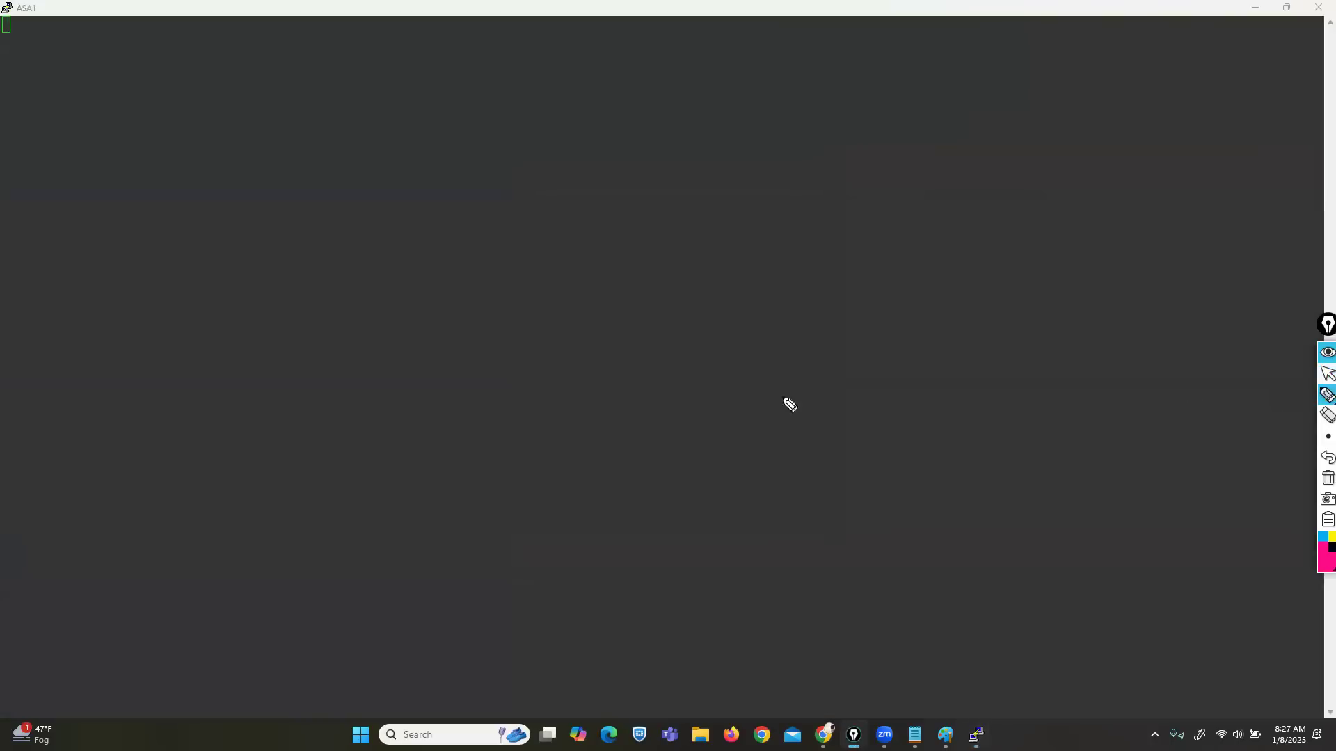
mouse_move(636, 275)
left_mouse_down()
mouse_move(641, 355)
mouse_move(648, 280)
mouse_move(605, 324)
mouse_move(640, 321)
mouse_move(348, 354)
mouse_move(285, 367)
mouse_move(209, 410)
mouse_move(286, 348)
left_mouse_up()
Step: Sketch an Sw box and a zigzag serial link to a cloud labelled ISP
mouse_move(235, 369)
left_mouse_down()
mouse_move(220, 391)
mouse_move(263, 375)
left_mouse_up()
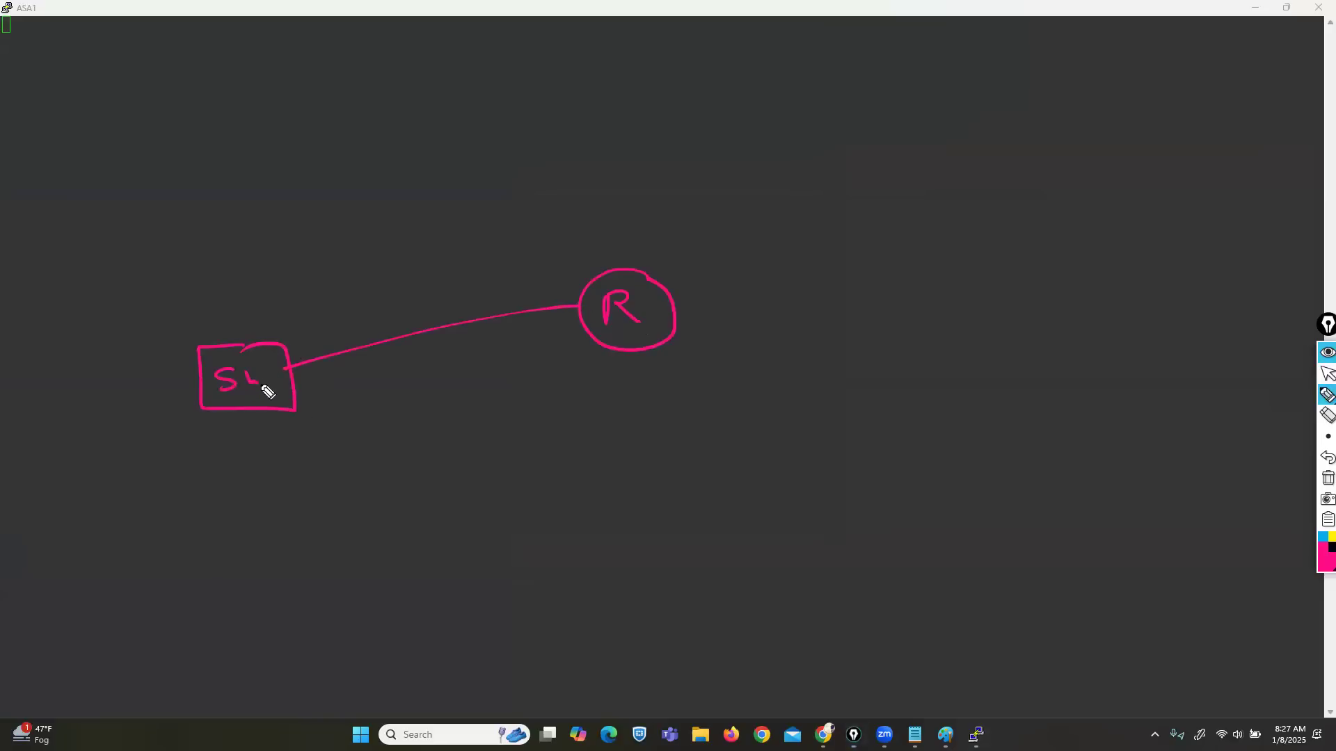
mouse_move(681, 314)
left_mouse_down()
mouse_move(924, 295)
mouse_move(948, 352)
mouse_move(1056, 284)
mouse_move(941, 255)
mouse_move(944, 302)
left_mouse_up()
mouse_move(936, 303)
left_mouse_down()
mouse_move(958, 302)
mouse_move(959, 275)
left_mouse_up()
mouse_move(979, 278)
left_mouse_down()
mouse_move(964, 314)
mouse_move(988, 299)
left_mouse_up()
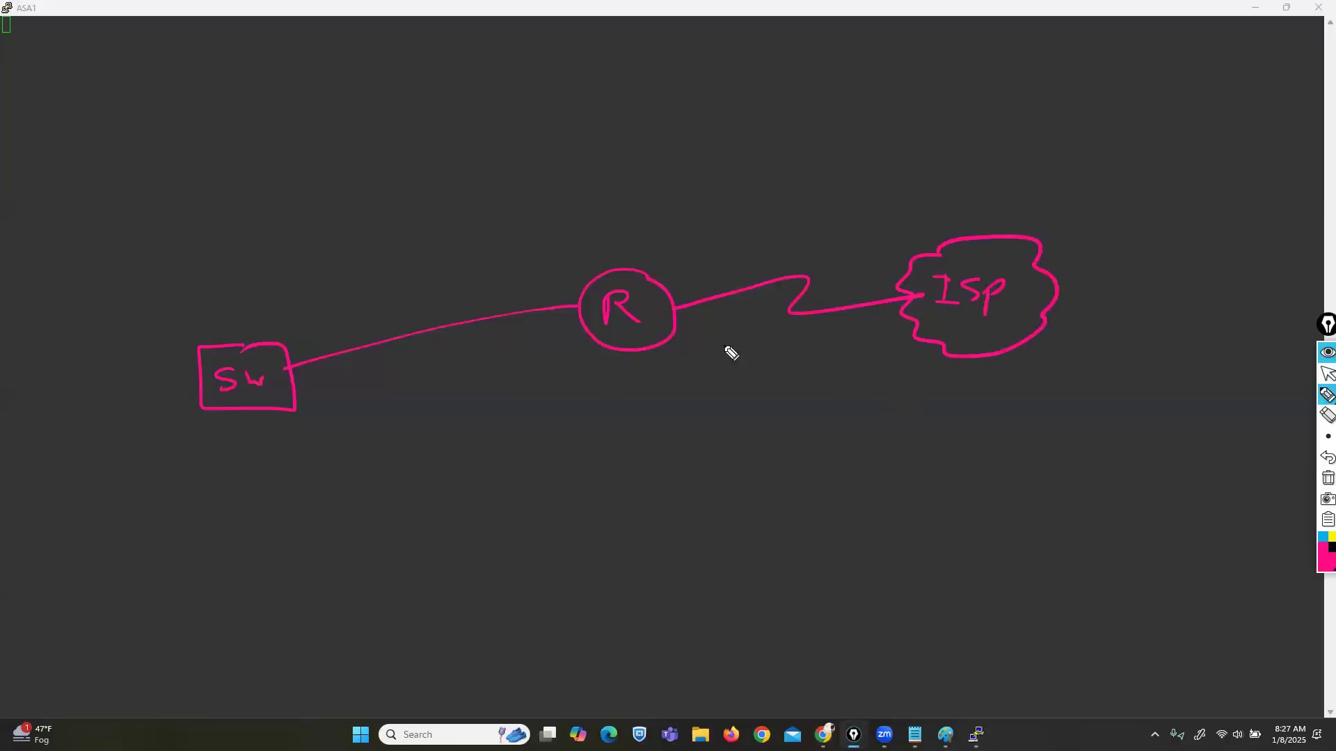
Step: In yellow, mark the router's outside interface with a square and draw an arrow toward ISP
left_click(1329, 537)
mouse_move(685, 296)
left_mouse_down()
mouse_move(713, 341)
mouse_move(727, 330)
left_mouse_up()
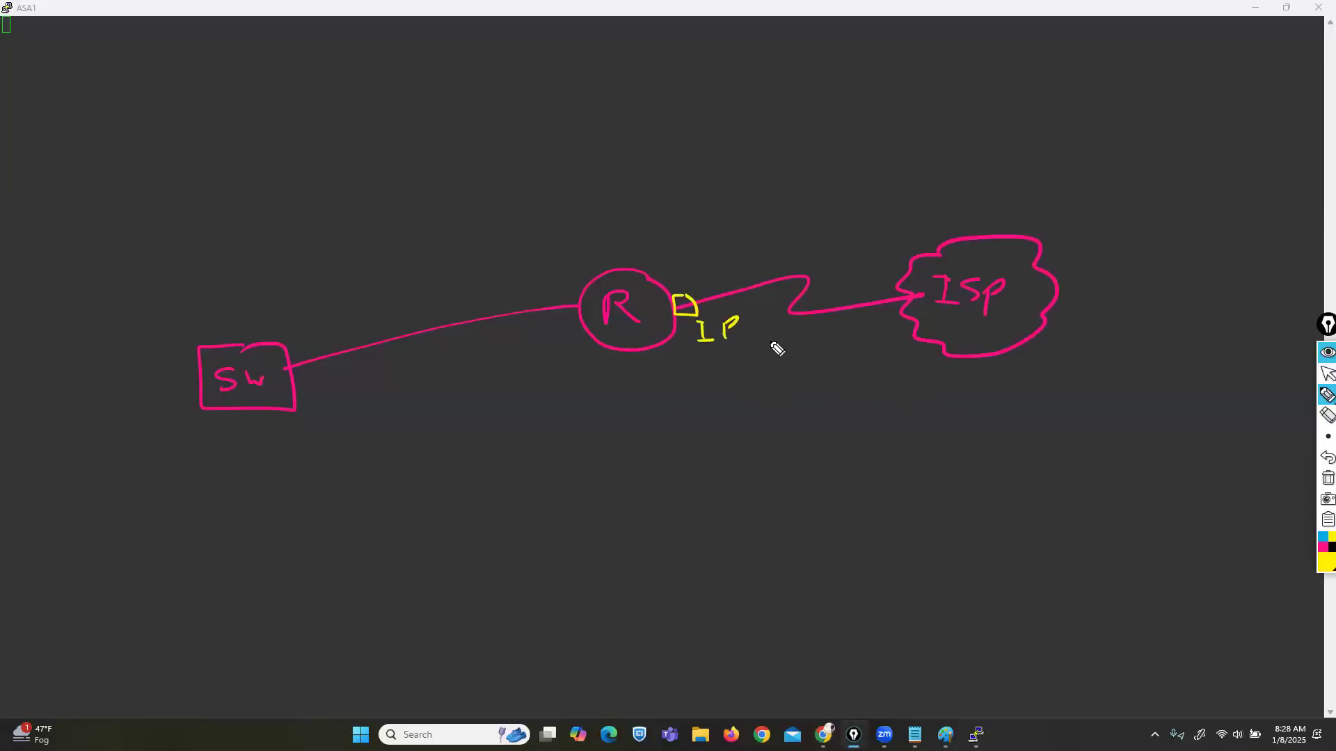
mouse_move(669, 265)
left_mouse_down()
mouse_move(927, 223)
mouse_move(917, 231)
left_mouse_up()
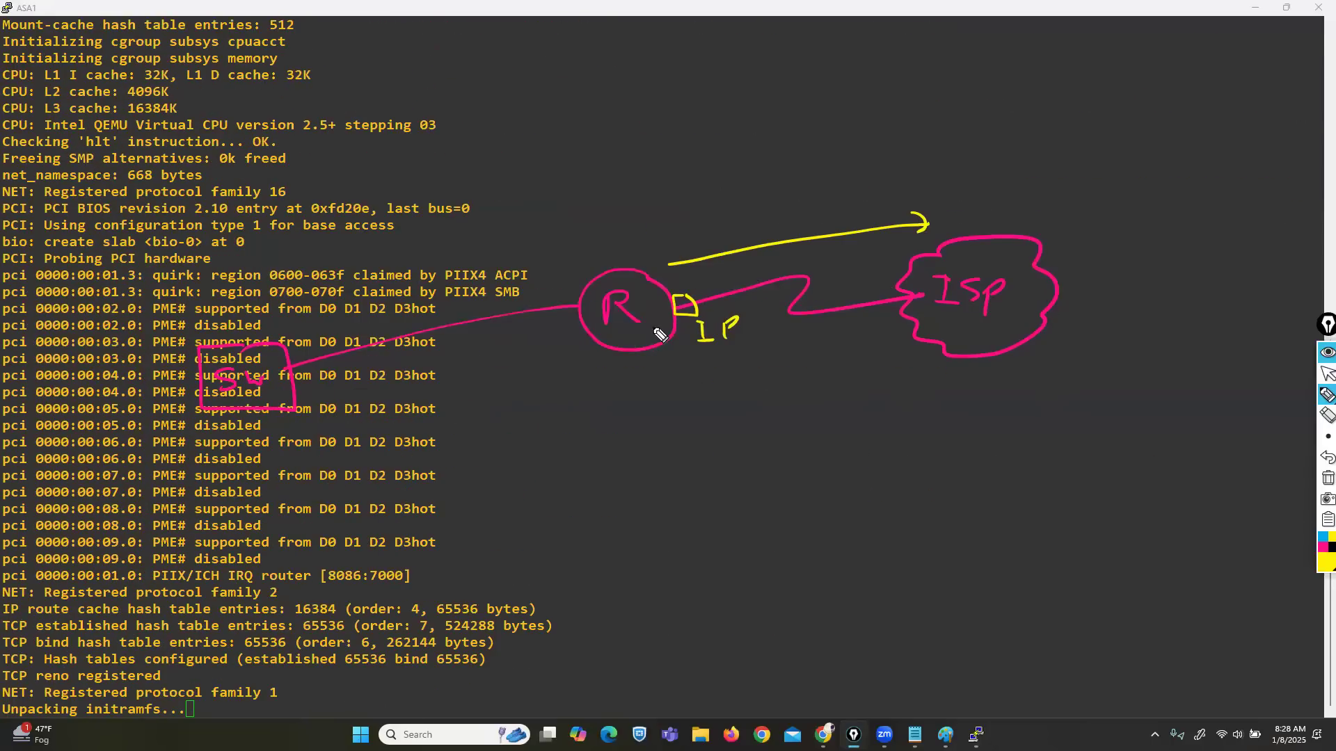
Step: Draw a circled R2 at lower right, label R1, add a circled D, and write B under R2
mouse_move(1230, 604)
left_mouse_down()
mouse_move(1231, 623)
mouse_move(1273, 633)
left_mouse_up()
left_click_drag(1260, 584, 1253, 583)
left_click_drag(644, 309, 651, 327)
left_click_drag(640, 330, 661, 328)
mouse_move(599, 213)
left_mouse_down()
mouse_move(601, 243)
mouse_move(650, 209)
left_mouse_up()
left_click_drag(1257, 666, 1258, 697)
left_click_drag(1256, 666, 1259, 698)
Step: Link the ISP cloud down to R2 in magenta, then box R2's and R1's interfaces in white
left_click(1321, 548)
mouse_move(1006, 340)
left_mouse_down()
mouse_move(1126, 389)
mouse_move(1252, 563)
left_mouse_up()
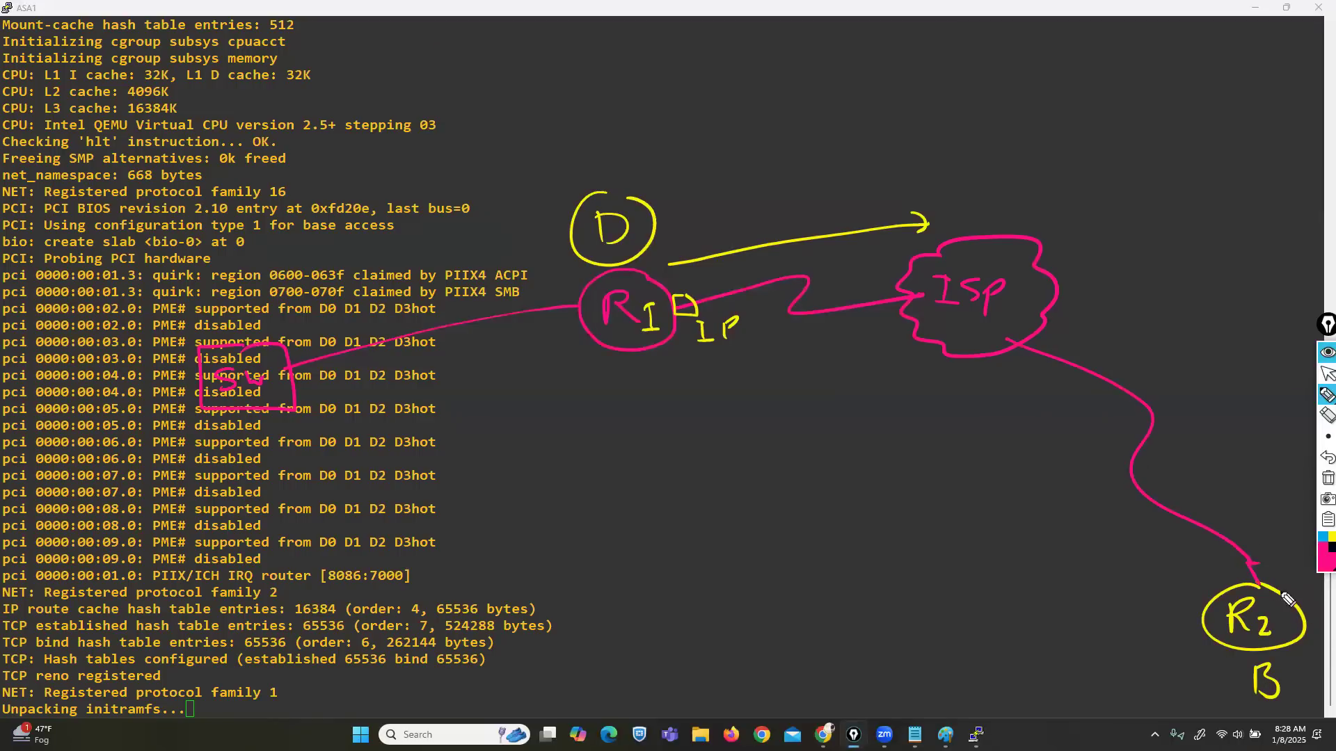
left_click(1321, 562)
left_click(1313, 554)
mouse_move(1263, 551)
left_mouse_down()
mouse_move(1261, 587)
mouse_move(1250, 550)
left_mouse_up()
left_click_drag(689, 308, 700, 292)
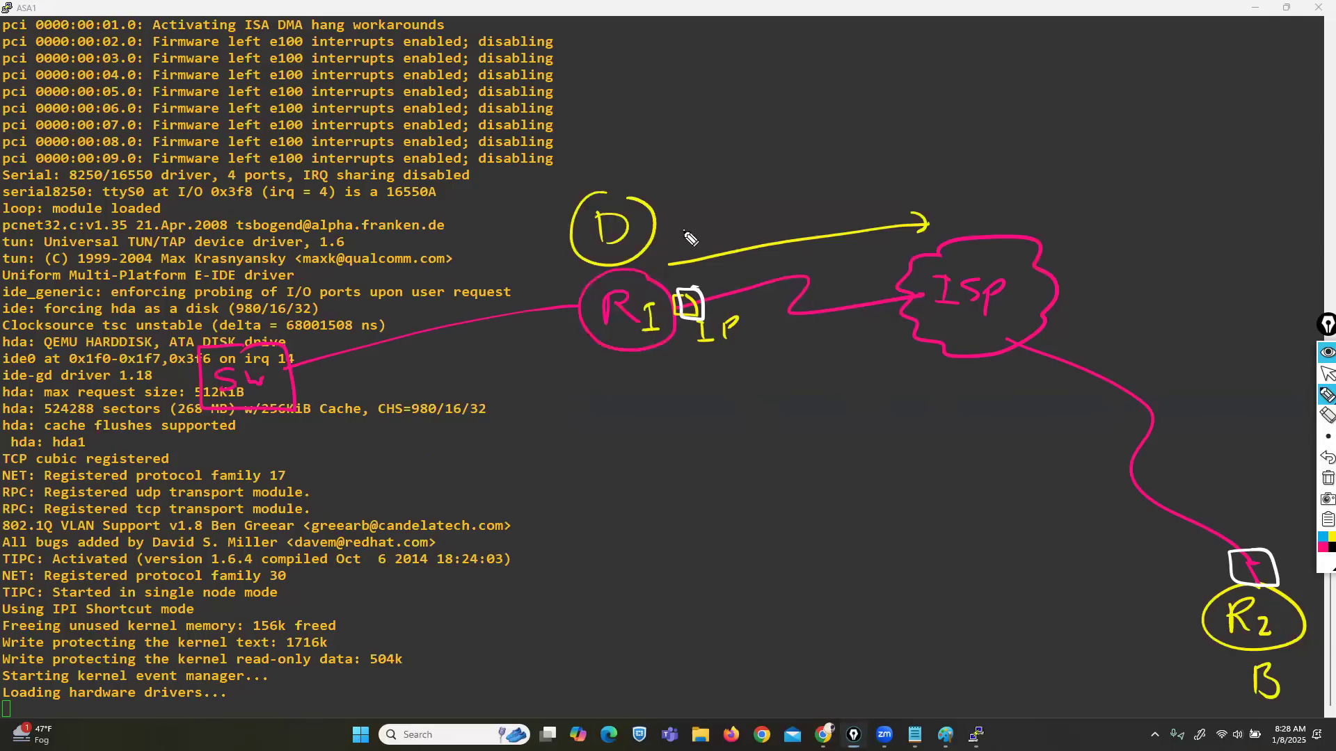
Step: Add white arrows pointing at the R1 and R2 interfaces, plus a boxed mpls note below
mouse_move(684, 228)
left_mouse_down()
mouse_move(687, 277)
mouse_move(710, 262)
left_mouse_up()
mouse_move(1098, 571)
left_mouse_down()
mouse_move(1213, 569)
mouse_move(1202, 579)
left_mouse_up()
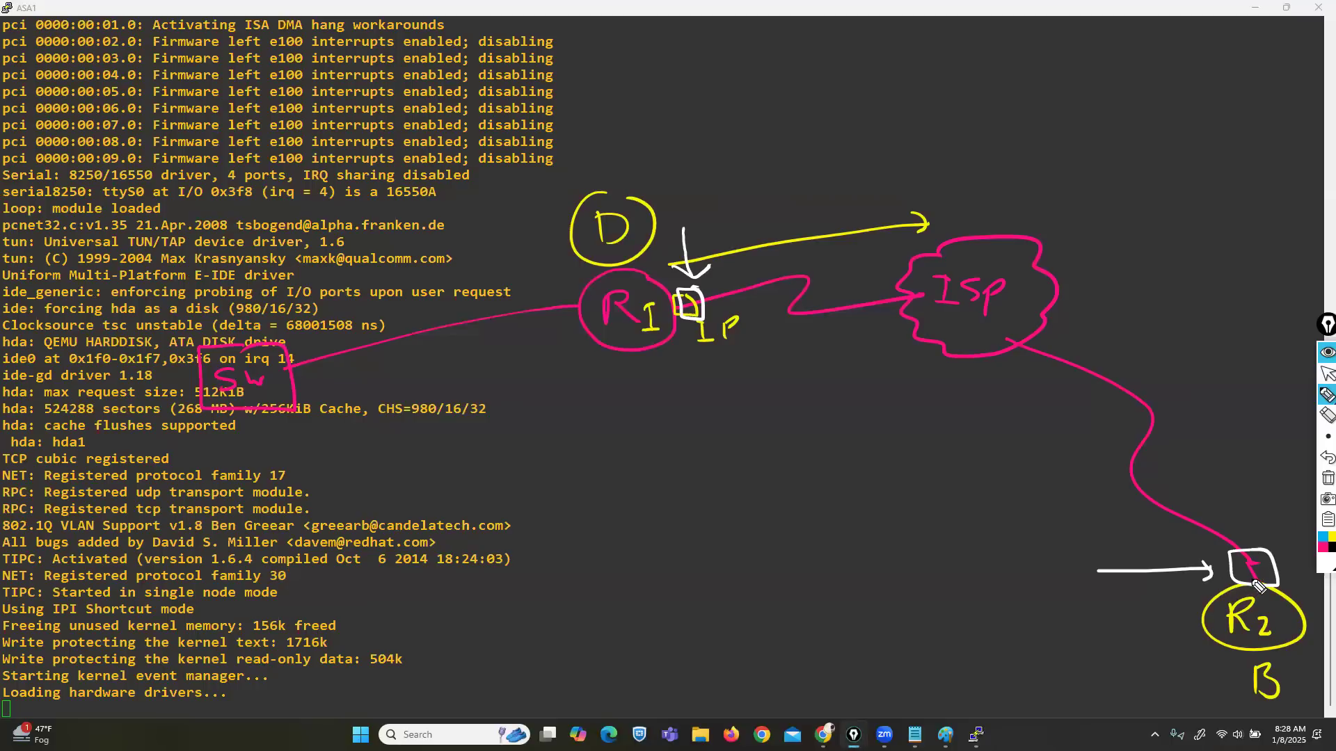
mouse_move(1294, 595)
left_mouse_down()
mouse_move(1225, 443)
mouse_move(1115, 360)
mouse_move(1117, 381)
mouse_move(1144, 357)
left_mouse_up()
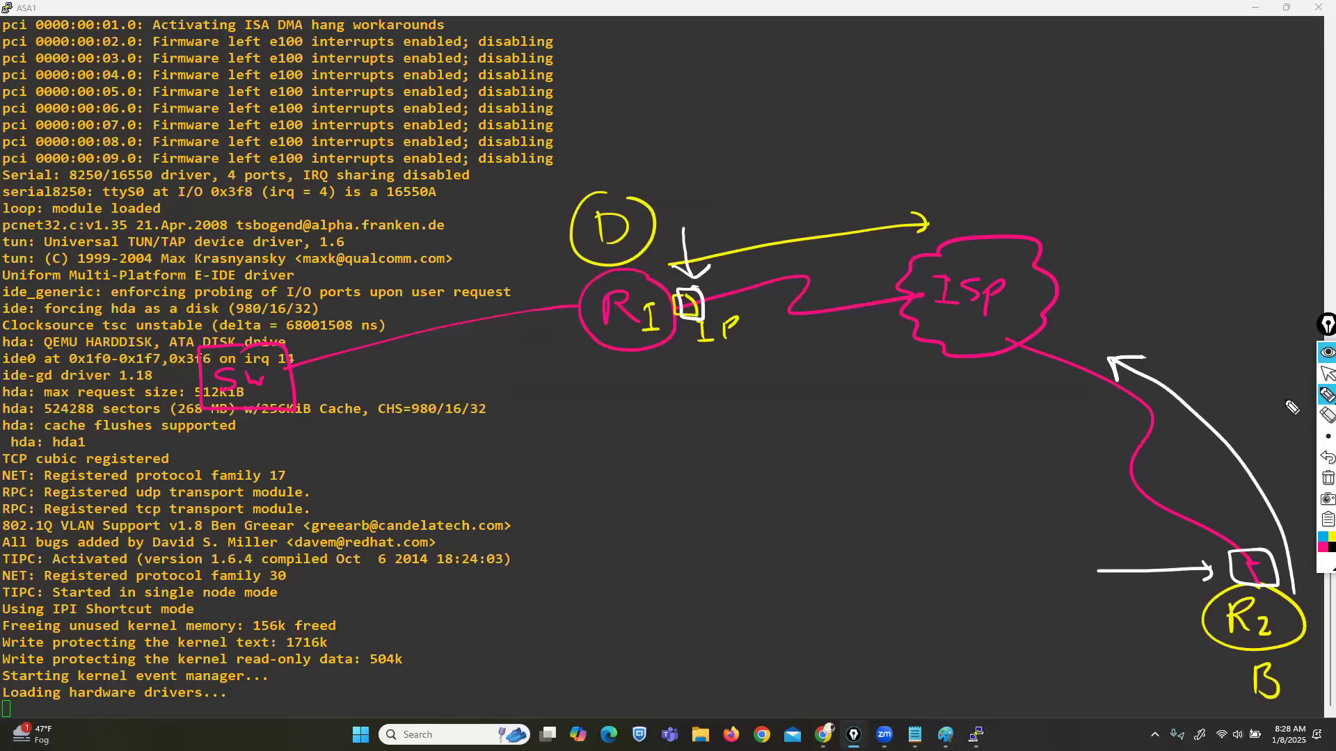
left_click_drag(696, 387, 694, 348)
left_click_drag(684, 361, 715, 356)
left_click_drag(1113, 575, 1211, 569)
left_click_drag(1203, 558, 1211, 572)
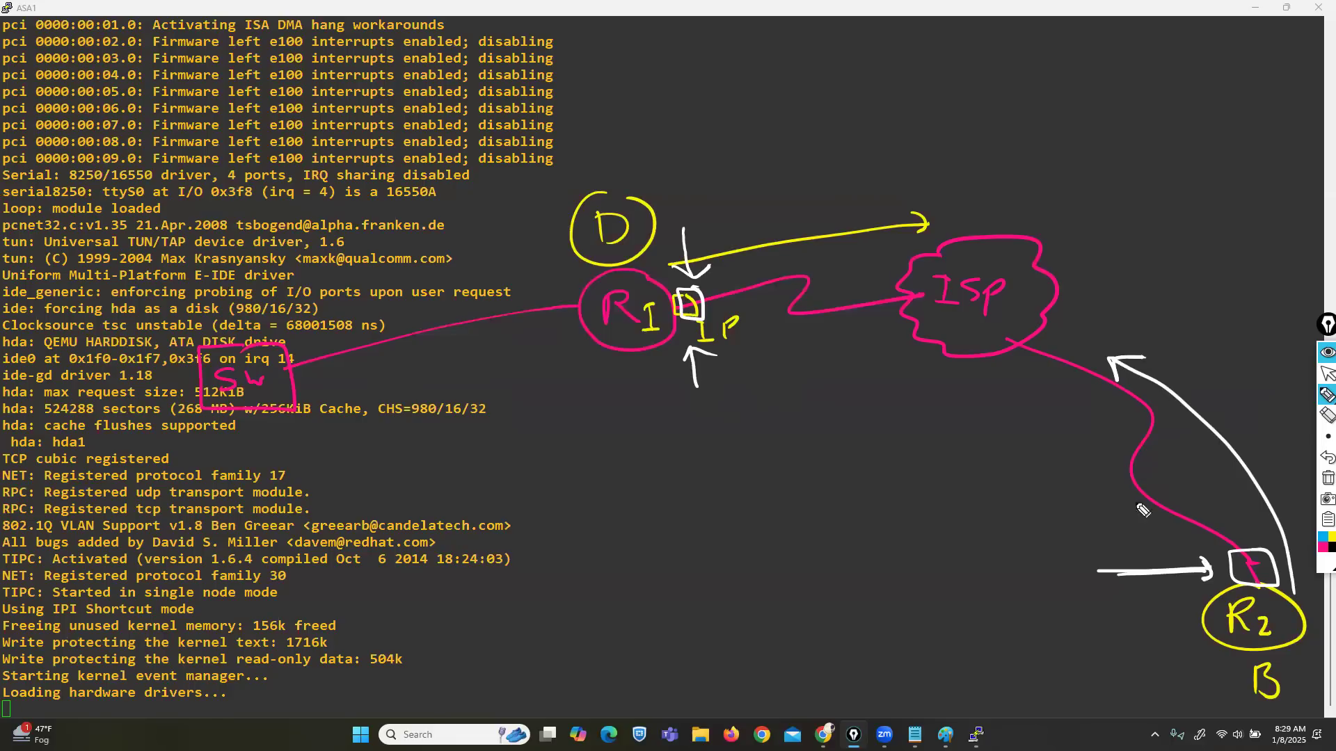
mouse_move(805, 539)
left_mouse_down()
mouse_move(831, 521)
mouse_move(897, 531)
mouse_move(905, 500)
mouse_move(767, 547)
mouse_move(917, 560)
mouse_move(923, 526)
left_mouse_up()
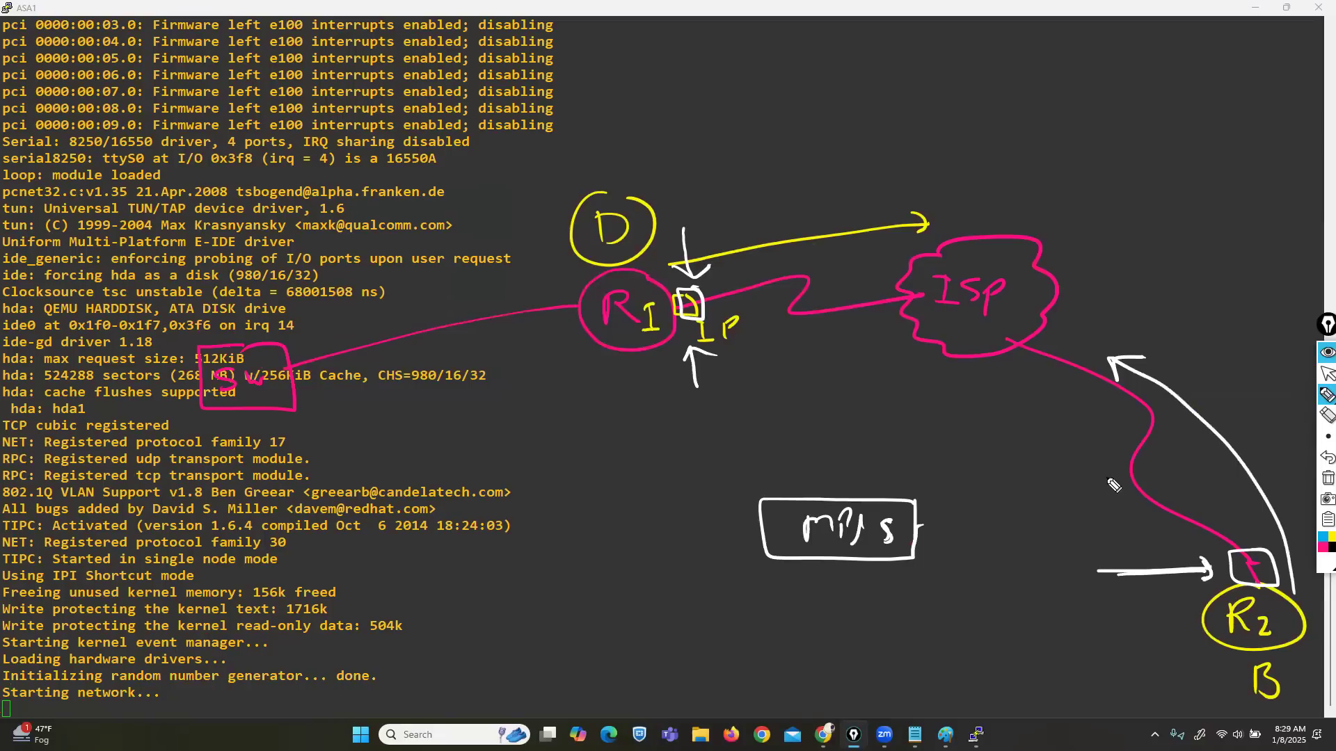
Step: Erase the mpls box and redraw it as a white cloud labelled mpls
left_click(1327, 416)
left_click_drag(908, 545, 867, 552)
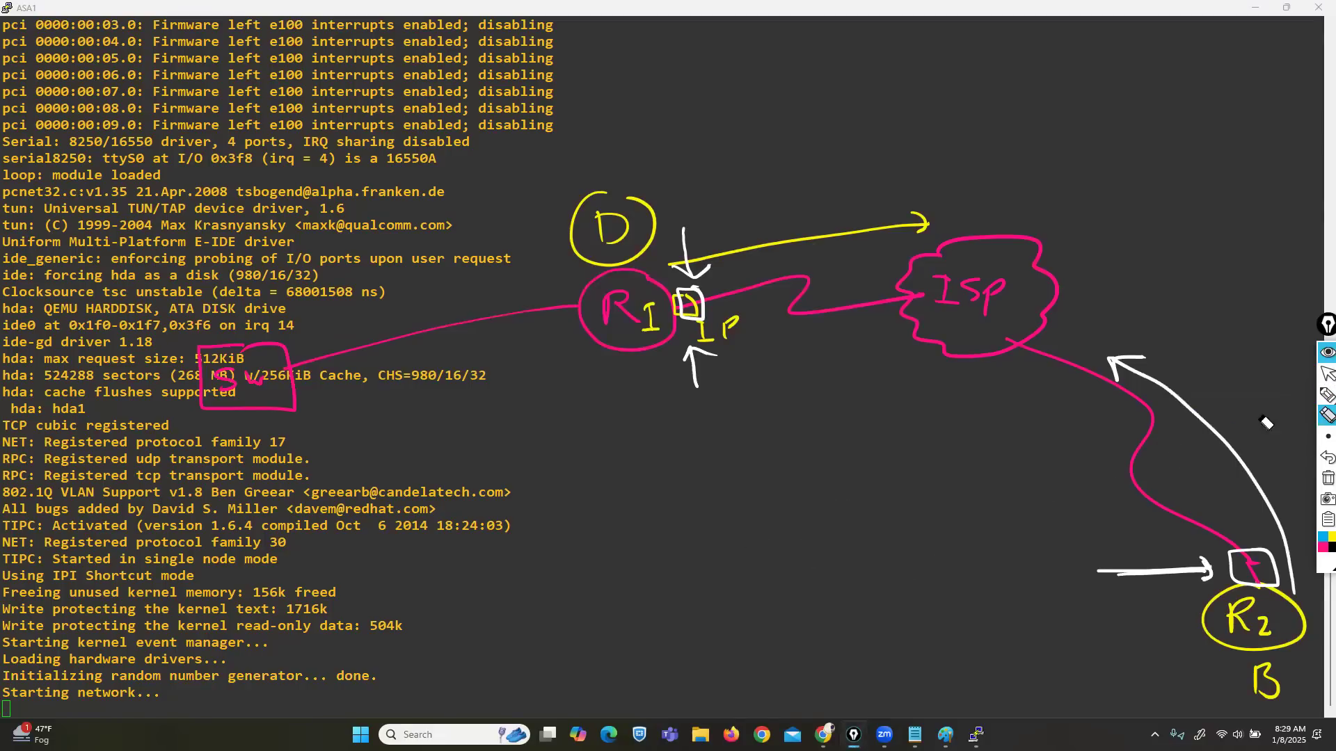
left_click(1284, 398)
mouse_move(943, 422)
left_mouse_down()
mouse_move(855, 519)
mouse_move(949, 583)
mouse_move(1077, 465)
mouse_move(958, 423)
left_mouse_up()
left_click_drag(895, 516, 943, 516)
mouse_move(950, 514)
left_mouse_down()
mouse_move(965, 500)
mouse_move(975, 519)
left_mouse_up()
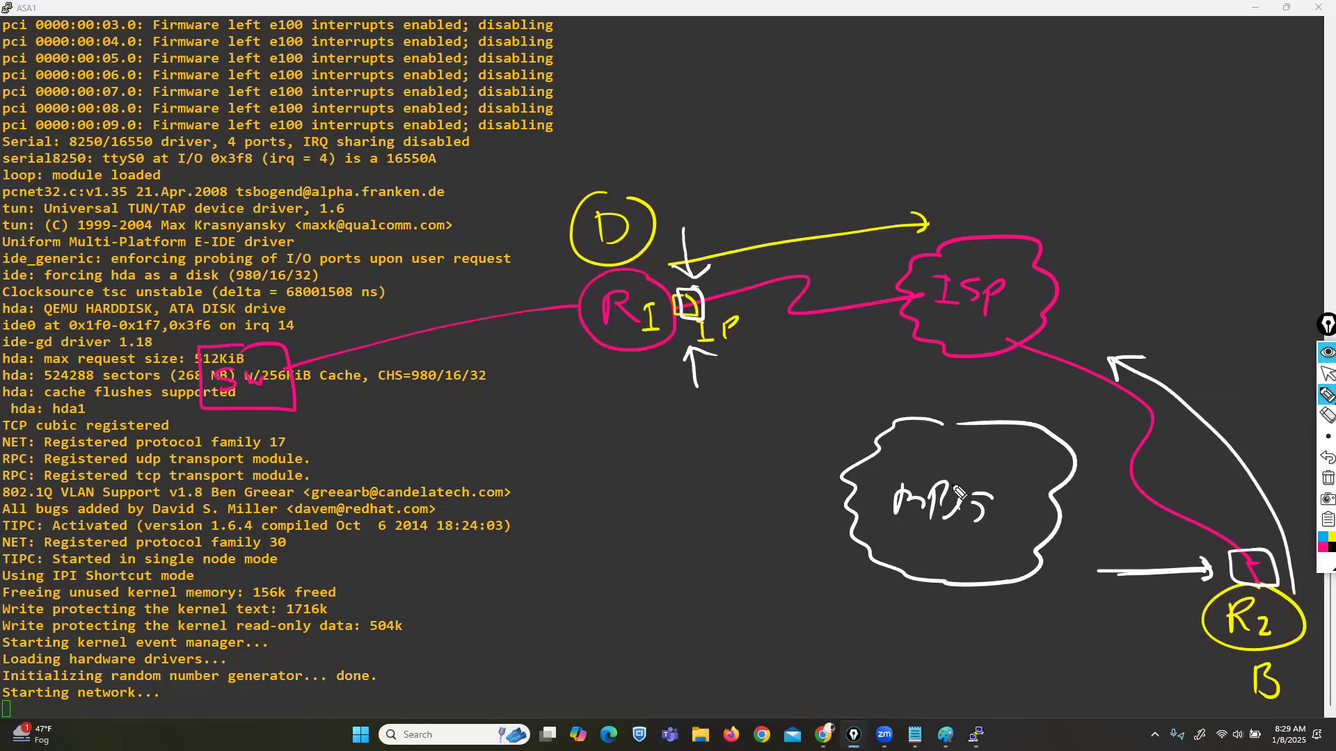
Step: Connect R1 and R2 through the mpls cloud and cross out the R1-to-ISP link
left_click_drag(637, 348, 868, 478)
mouse_move(1010, 557)
left_mouse_down()
mouse_move(1117, 571)
mouse_move(1221, 634)
left_mouse_up()
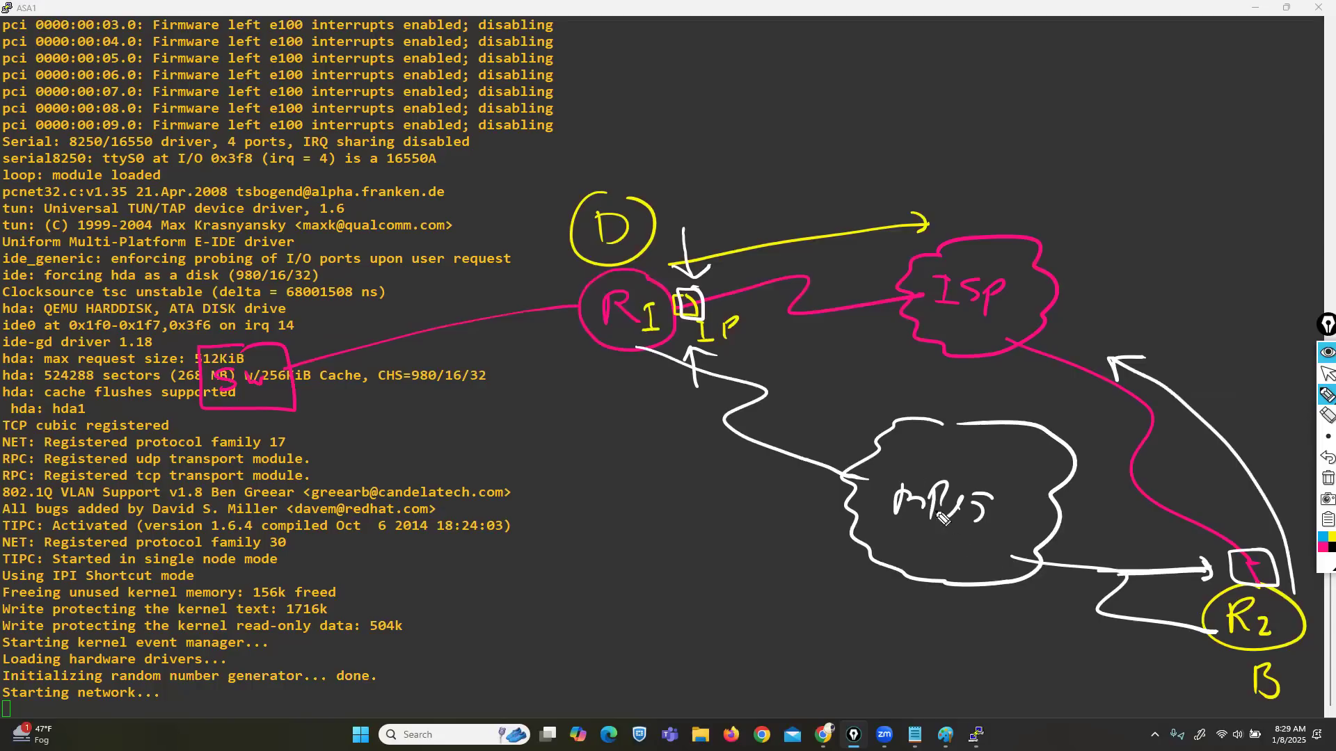
left_click_drag(826, 217, 743, 327)
left_click_drag(753, 207, 873, 367)
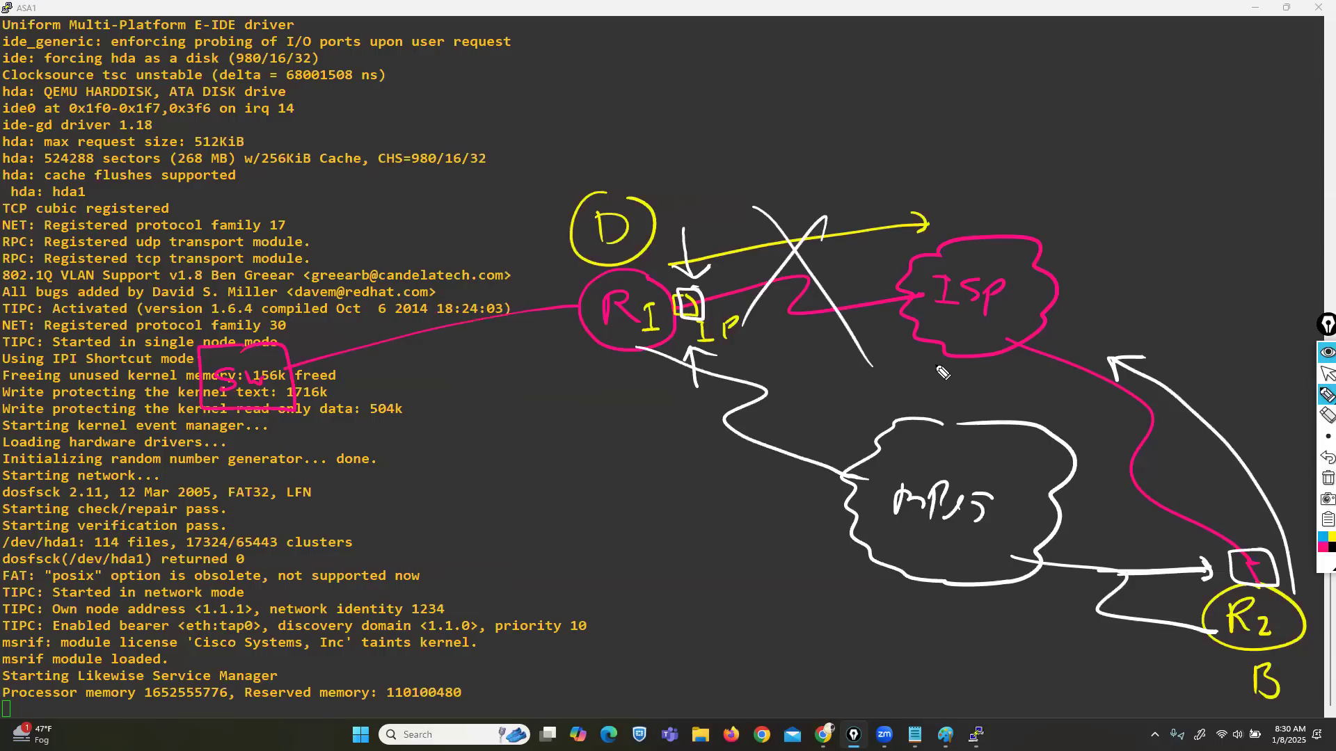
Step: Write a boxed Bup label with a circled OSPF below and an arrow pointing at it
mouse_move(648, 524)
left_mouse_down()
mouse_move(682, 553)
mouse_move(723, 557)
mouse_move(745, 529)
mouse_move(647, 515)
mouse_move(745, 540)
mouse_move(756, 578)
left_mouse_up()
mouse_move(661, 612)
left_mouse_down()
mouse_move(676, 620)
mouse_move(668, 635)
mouse_move(713, 616)
mouse_move(717, 630)
left_mouse_up()
left_click_drag(727, 612, 729, 645)
mouse_move(755, 595)
left_mouse_down()
mouse_move(623, 622)
mouse_move(765, 584)
left_mouse_up()
left_click_drag(791, 527, 758, 542)
left_click_drag(758, 541, 787, 554)
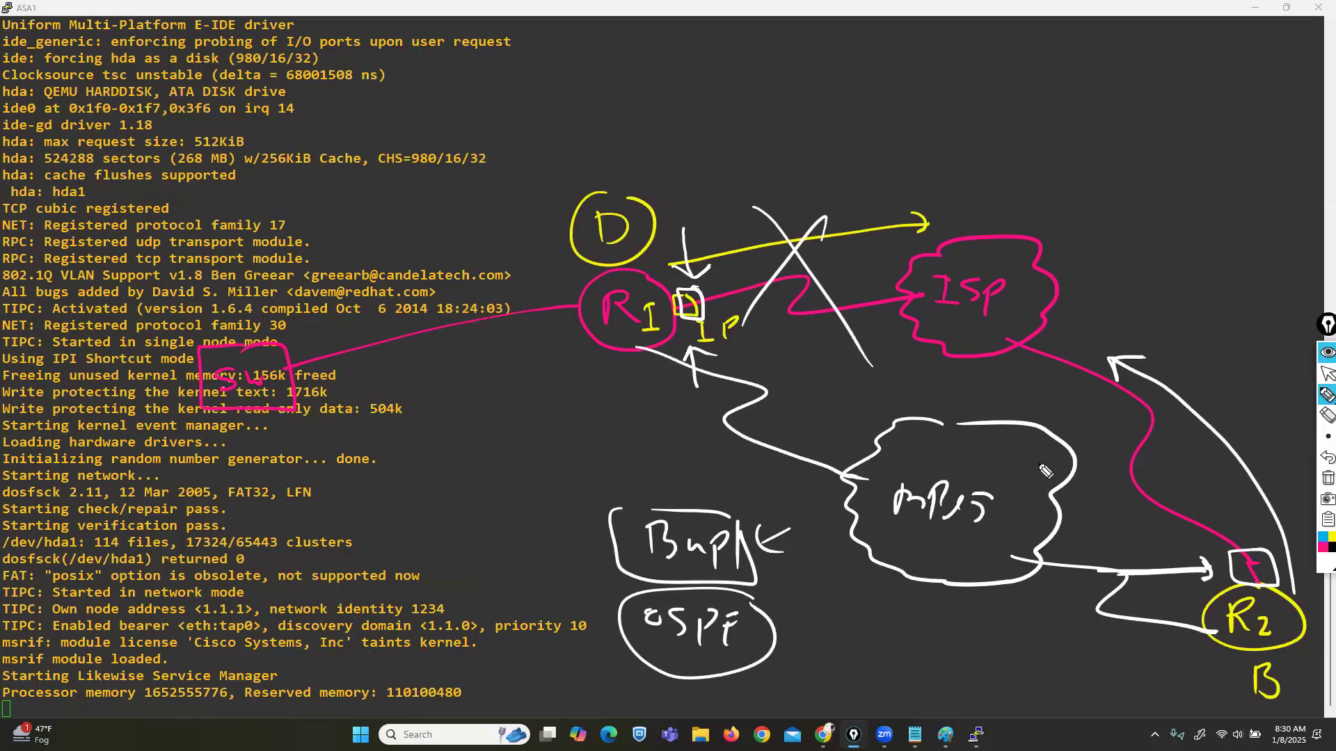
Step: Clear all sketch drawings and restore the ASA1 console to a smaller window
left_click(1328, 478)
left_click(1327, 374)
double_click(259, 7)
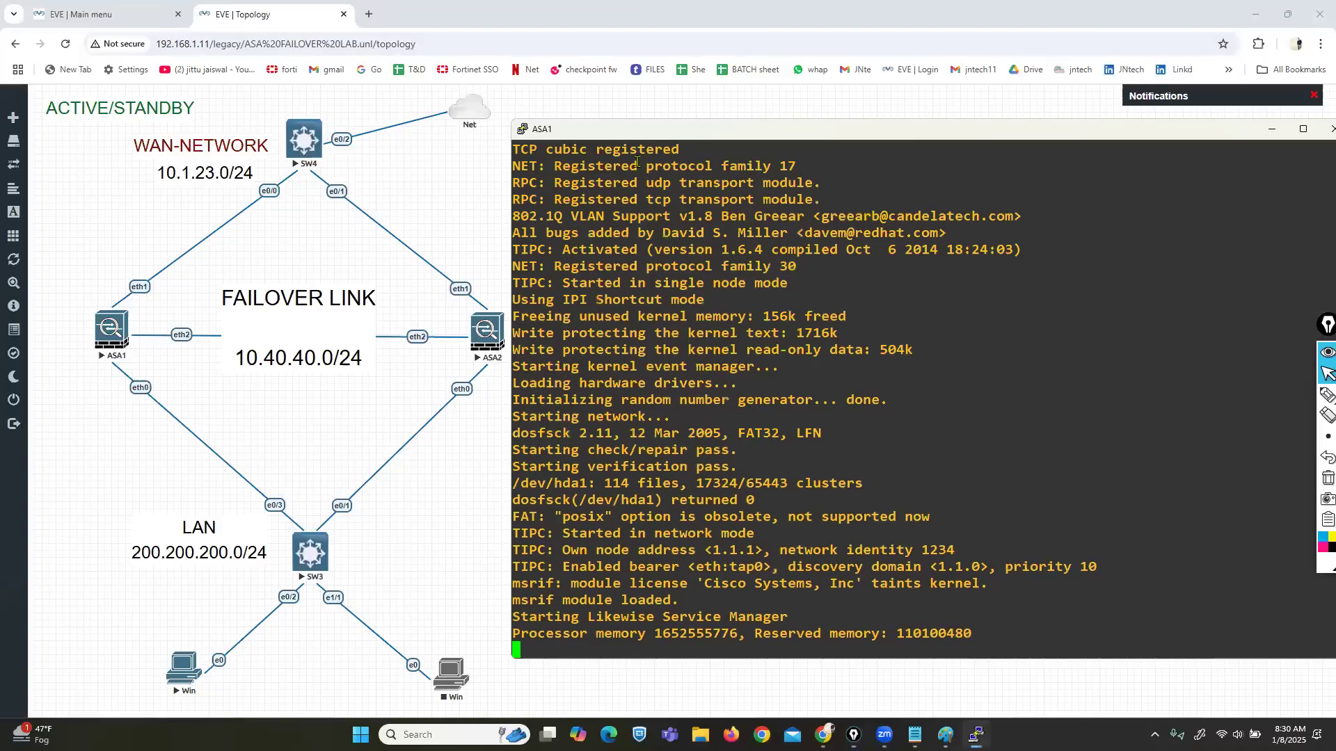
Step: Stretch the ASA1 console to full height, then begin a magenta outline around the LAN half
left_click_drag(656, 143, 650, 166)
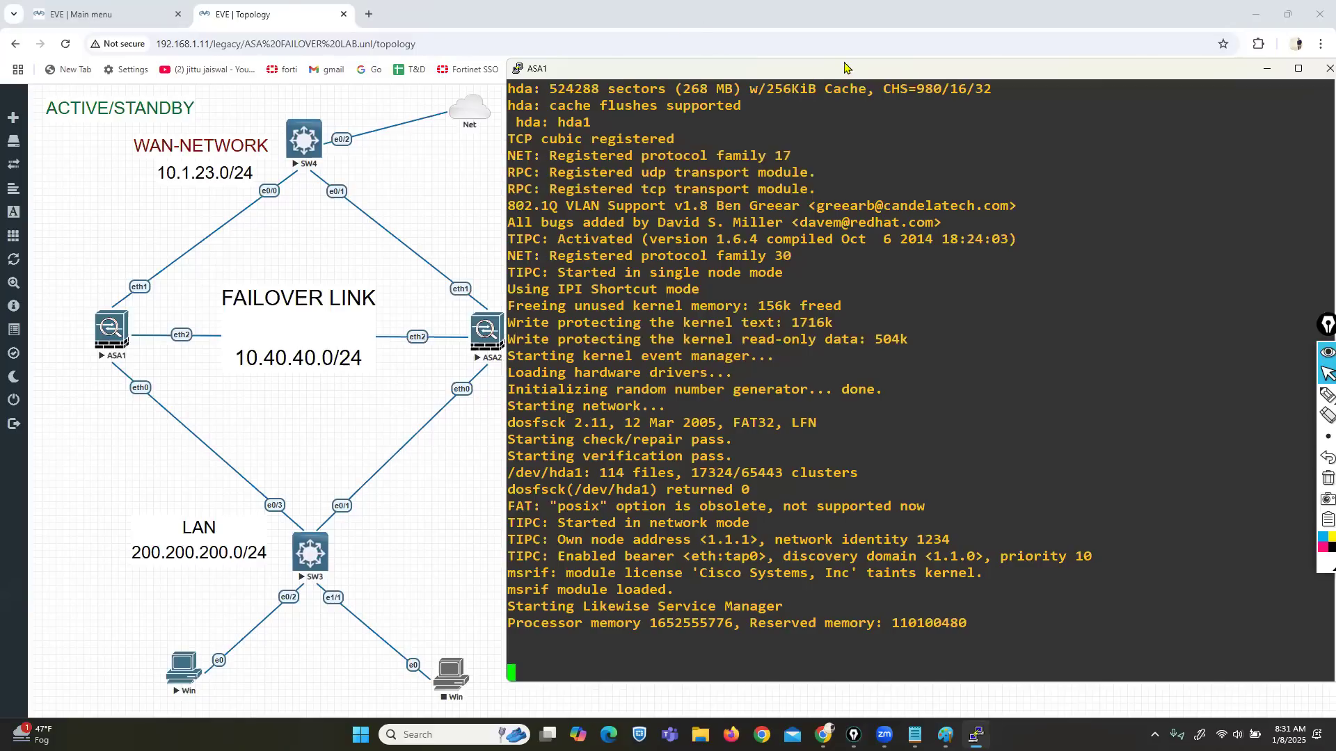
left_click_drag(844, 60, 849, 9)
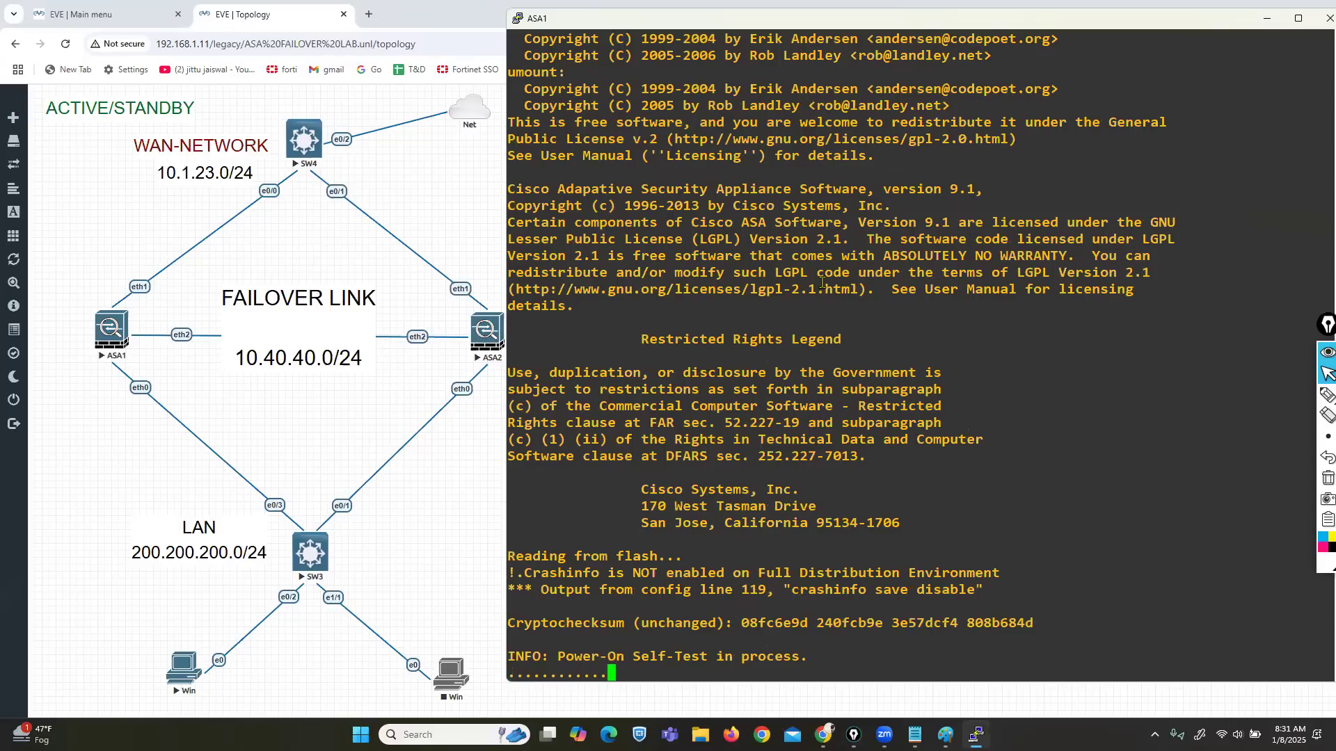
left_click(1327, 395)
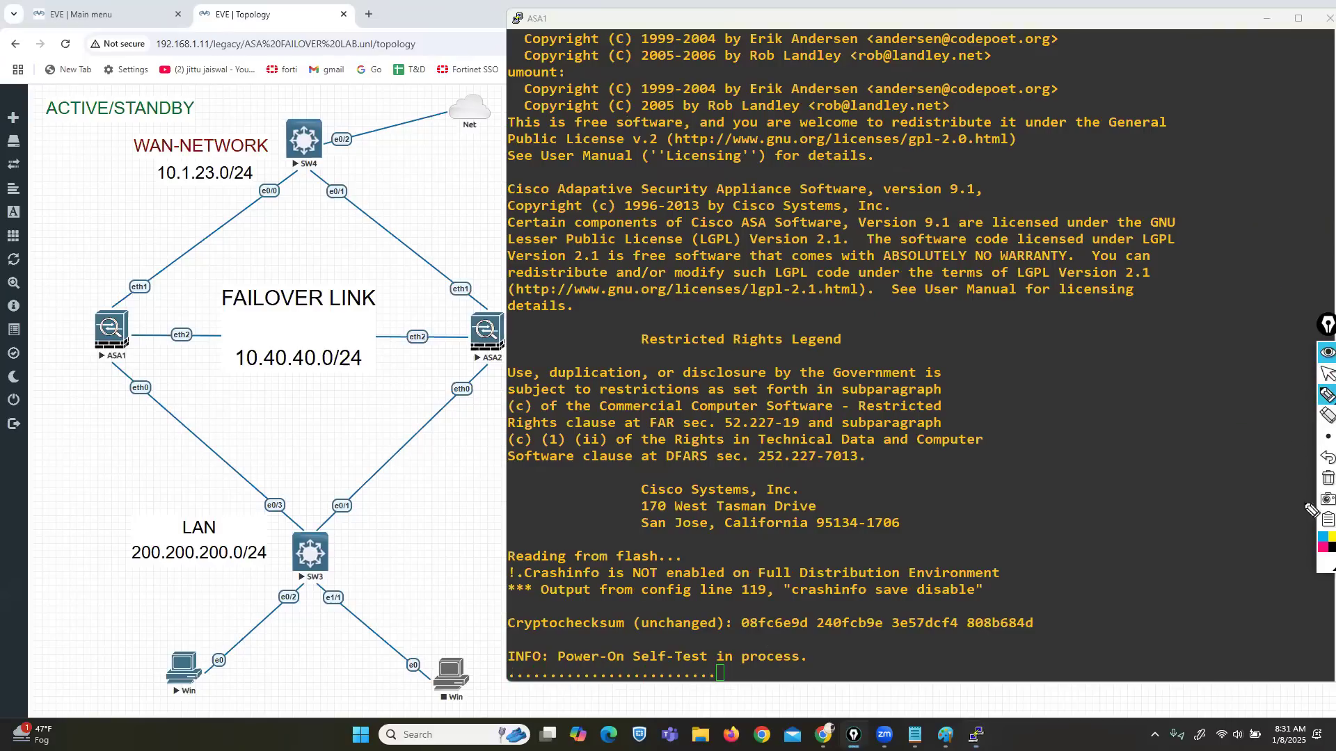
left_click(1320, 547)
mouse_move(517, 378)
left_mouse_down()
mouse_move(205, 372)
mouse_move(19, 574)
mouse_move(424, 743)
mouse_move(565, 402)
mouse_move(549, 376)
left_mouse_up()
Step: Outline the WAN half in magenta, then clear the outlines
mouse_move(122, 56)
left_mouse_down()
mouse_move(134, 292)
mouse_move(557, 229)
mouse_move(125, 63)
left_mouse_up()
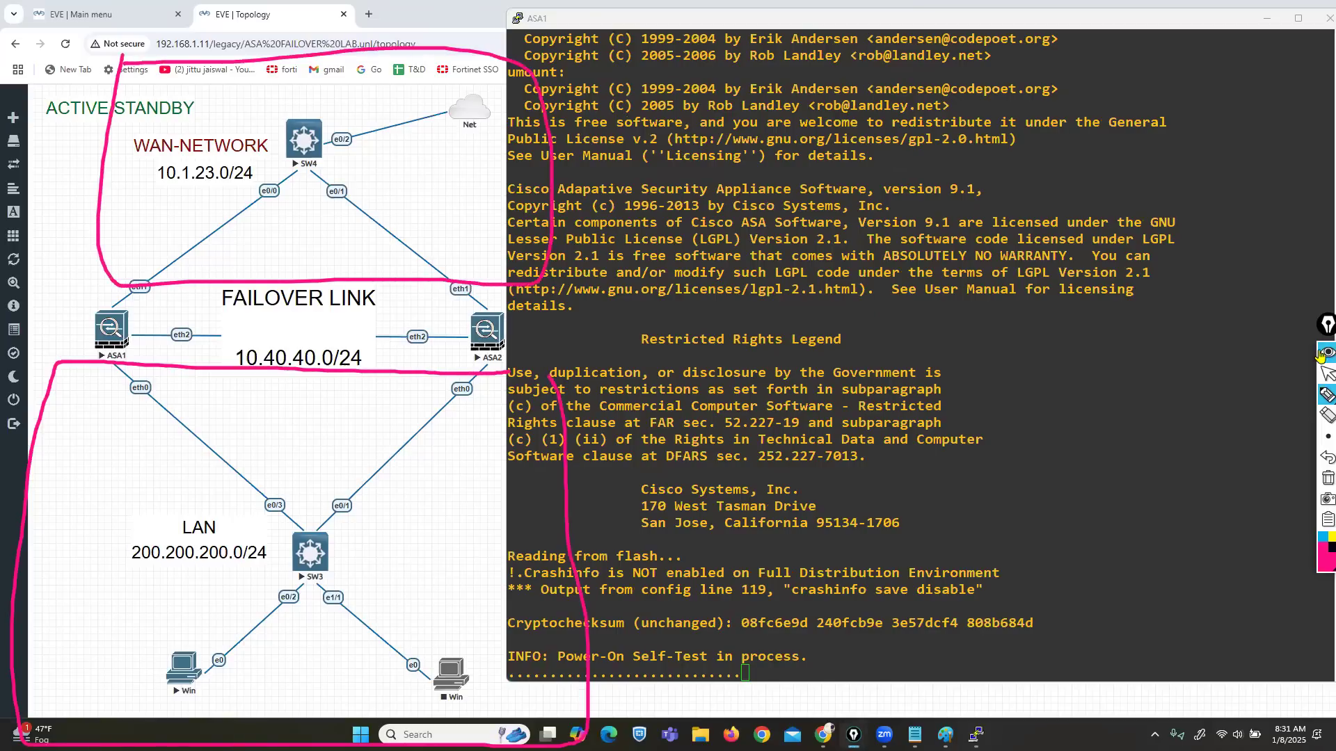
left_click(1322, 376)
left_click(1327, 479)
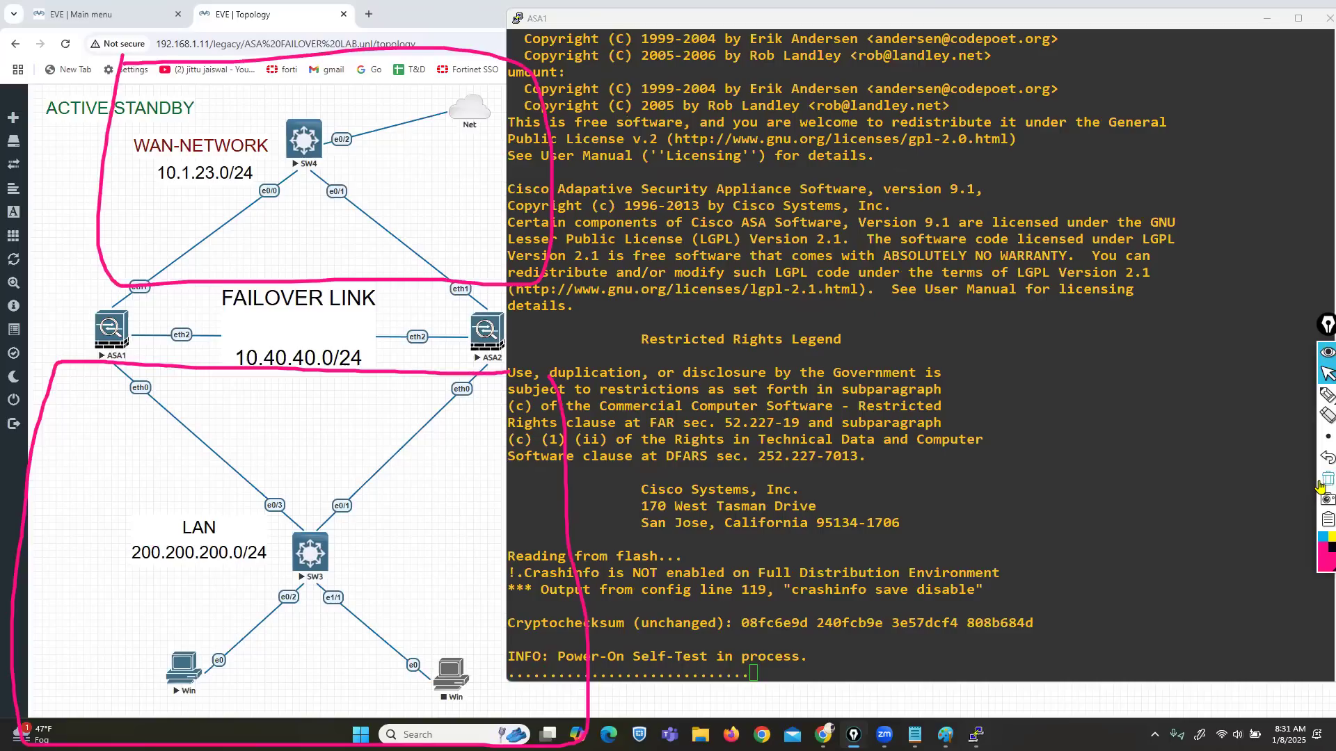
Step: Draw a marker arrow from ASA1 to the Net cloud, then erase it
left_click(1321, 396)
mouse_move(123, 262)
left_mouse_down()
mouse_move(388, 96)
mouse_move(381, 108)
left_mouse_up()
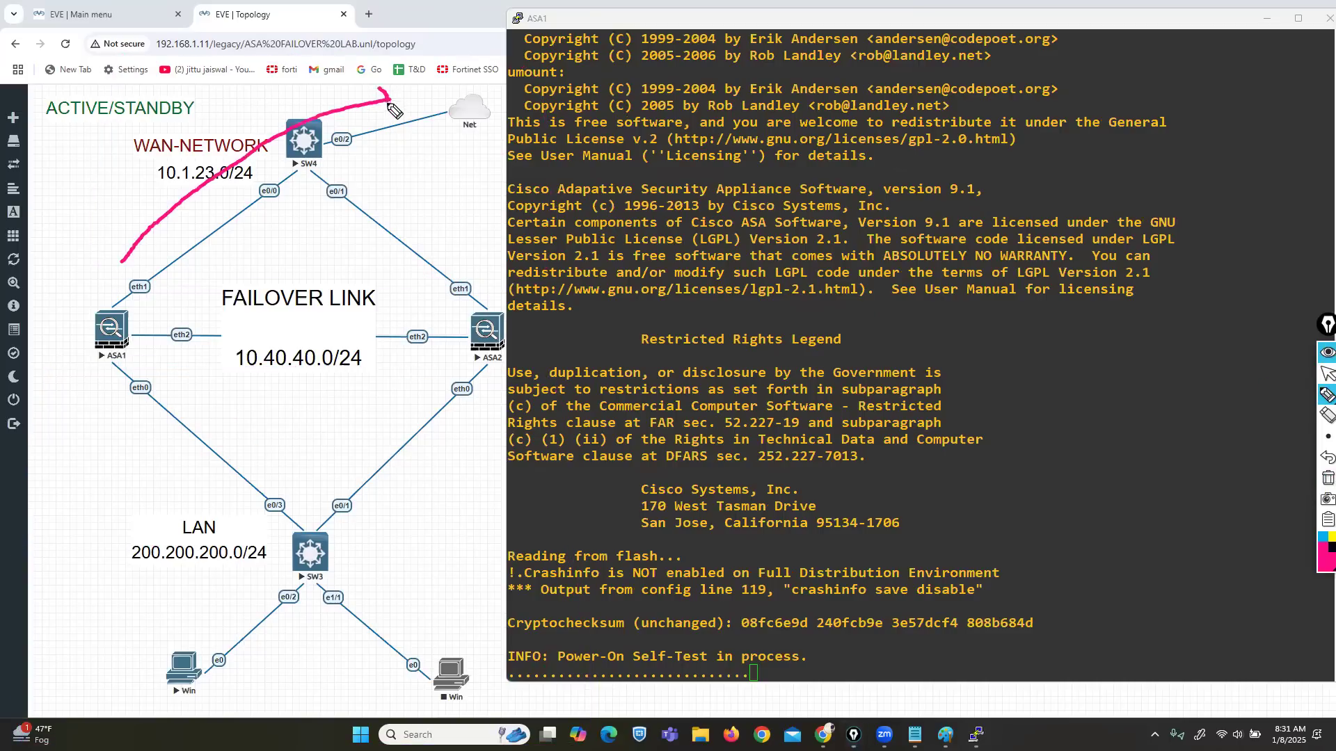
left_click(1327, 479)
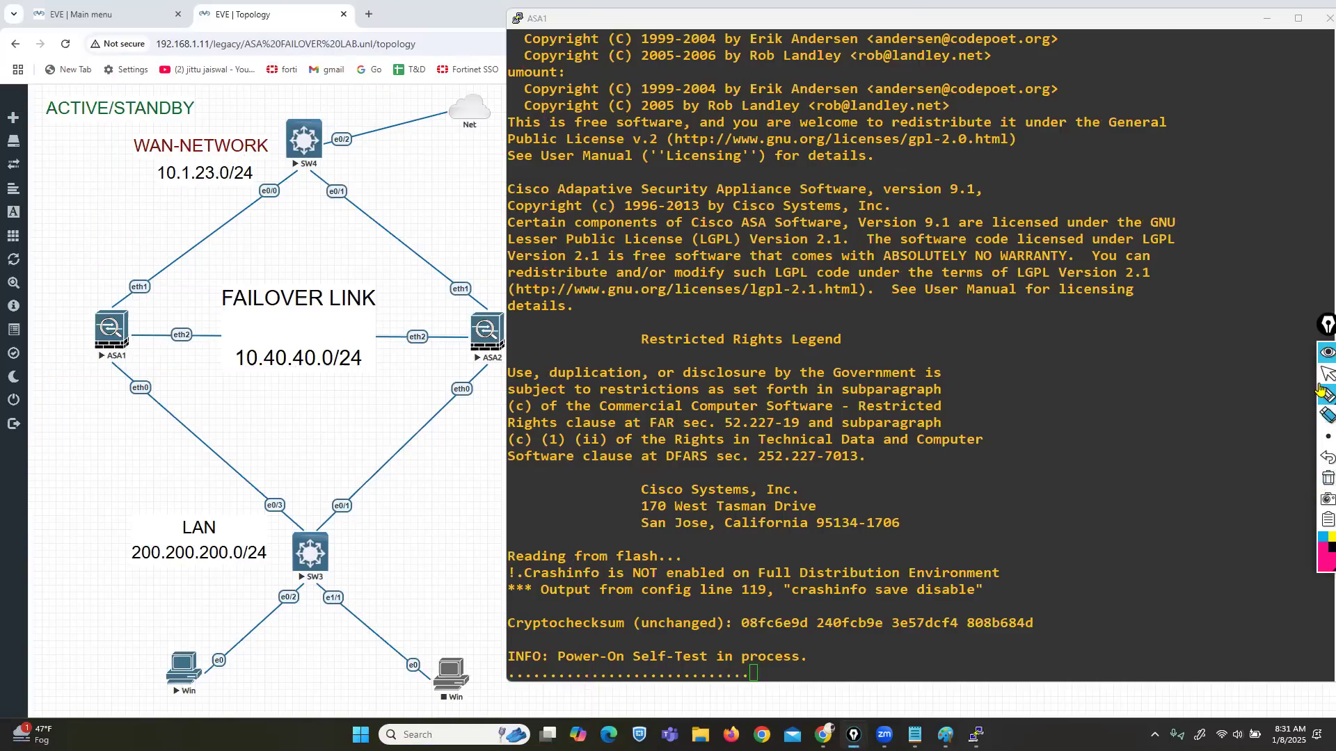
left_click(1322, 376)
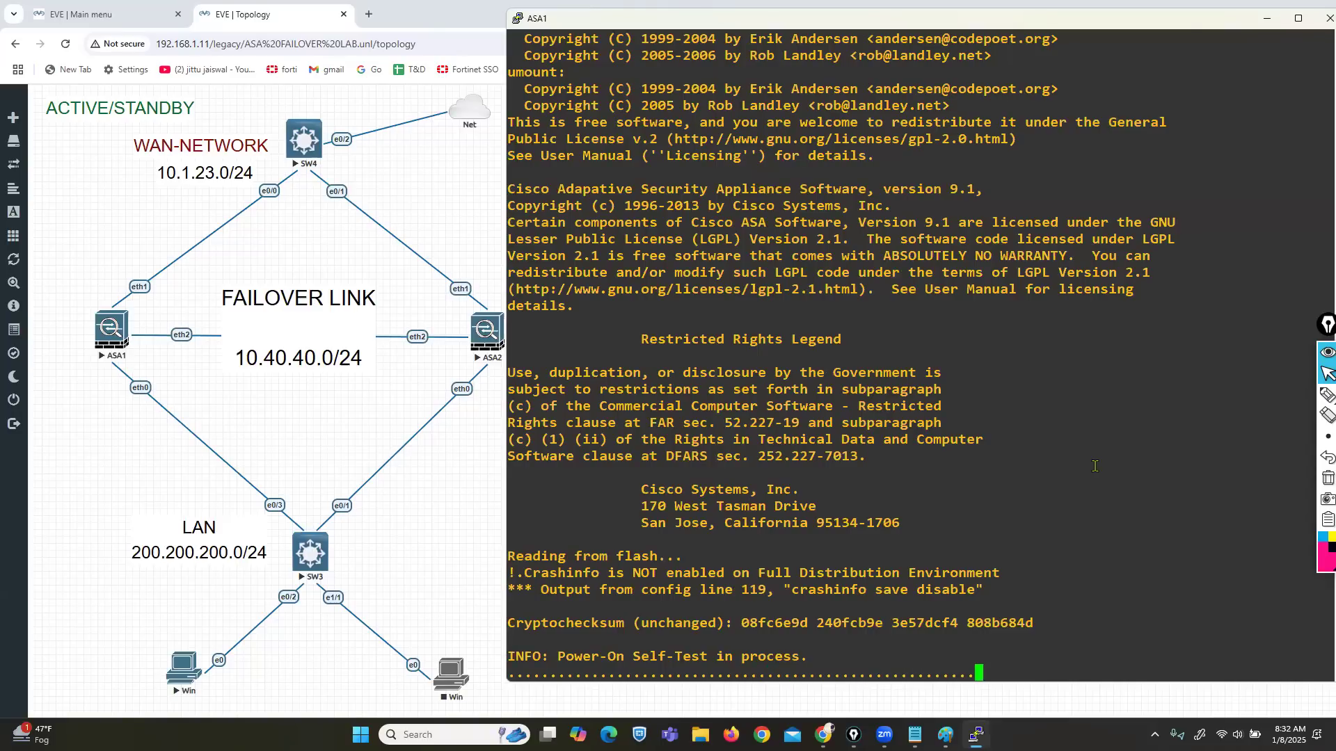
Step: On ASA1, enter privileged mode with an empty enable password and go into conf t
key("Return")
key("Return")
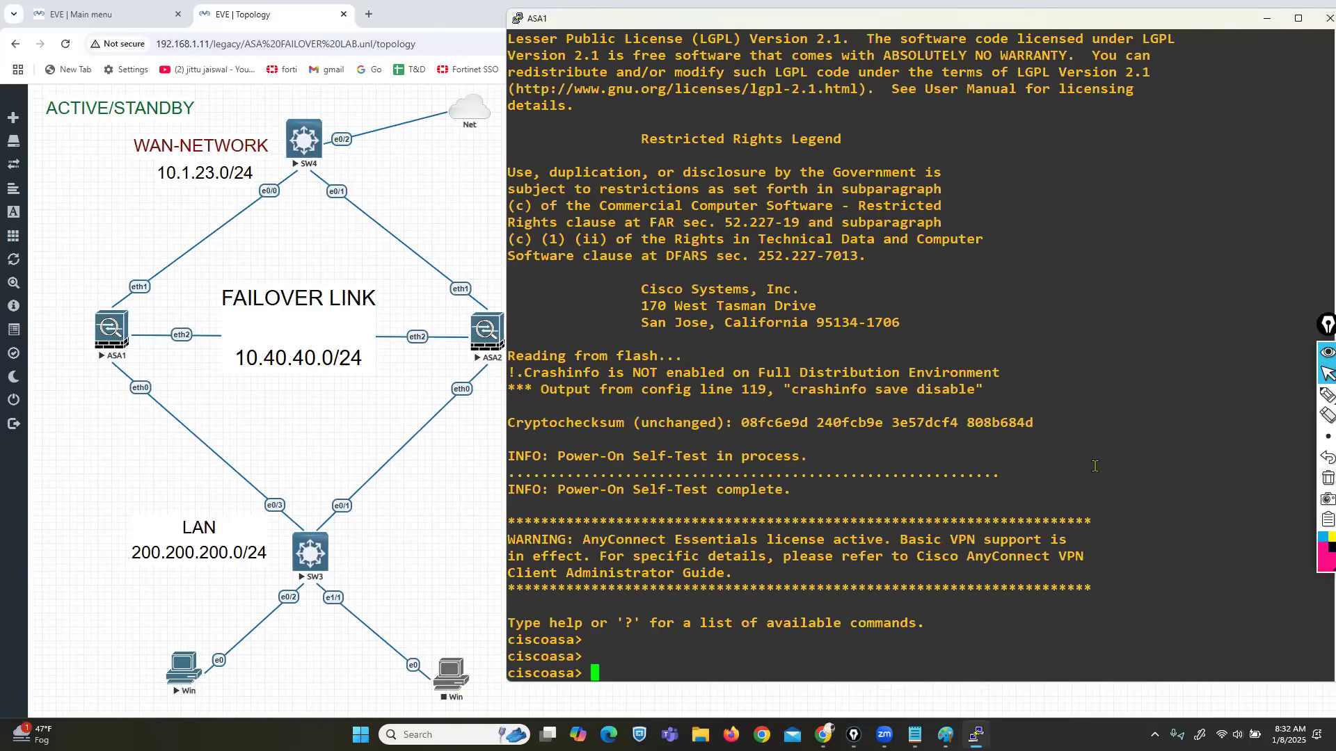
key("Return")
key("Return")
type("ENA")
key("Tab")
key("Return")
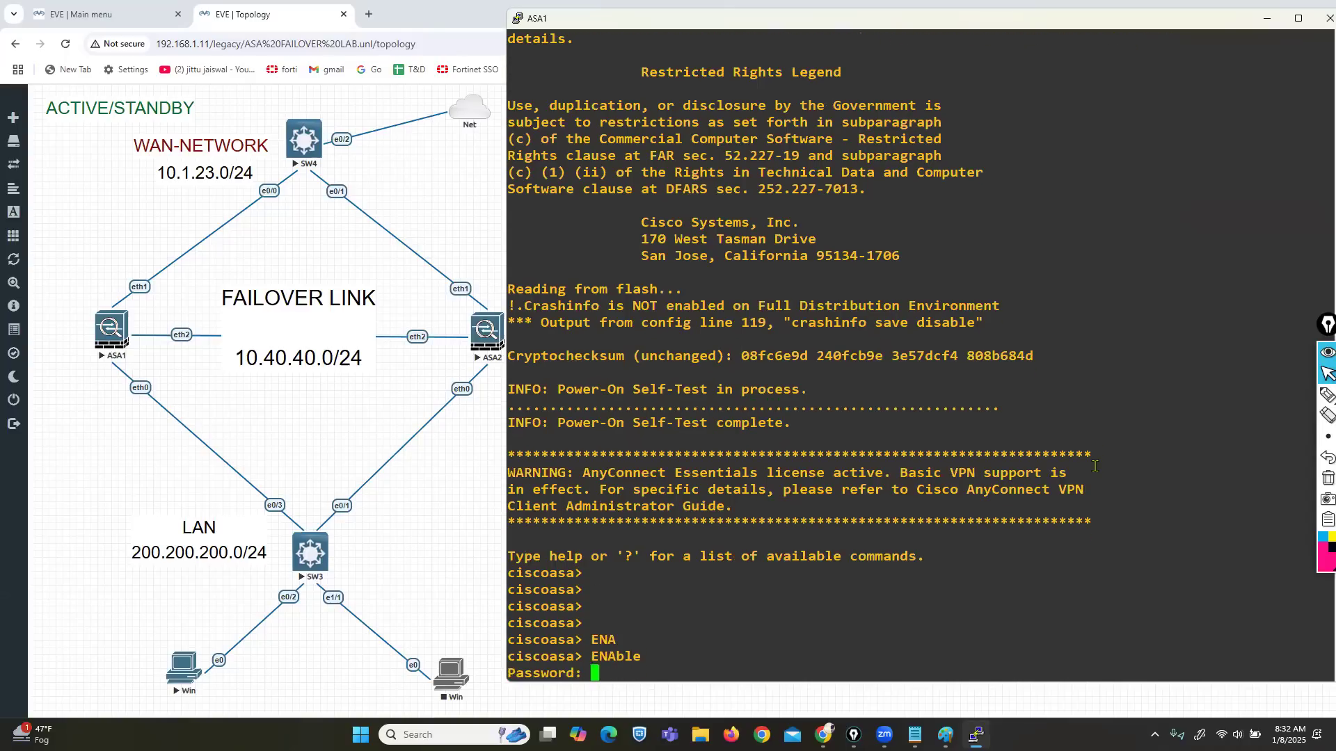
key("Return")
key("Return")
type("CONF T")
key("Return")
Step: Set the firewall's hostname to ASA-1
type("HO")
key("Tab")
type("as")
key("BackSpace")
key("BackSpace")
type("ASA")
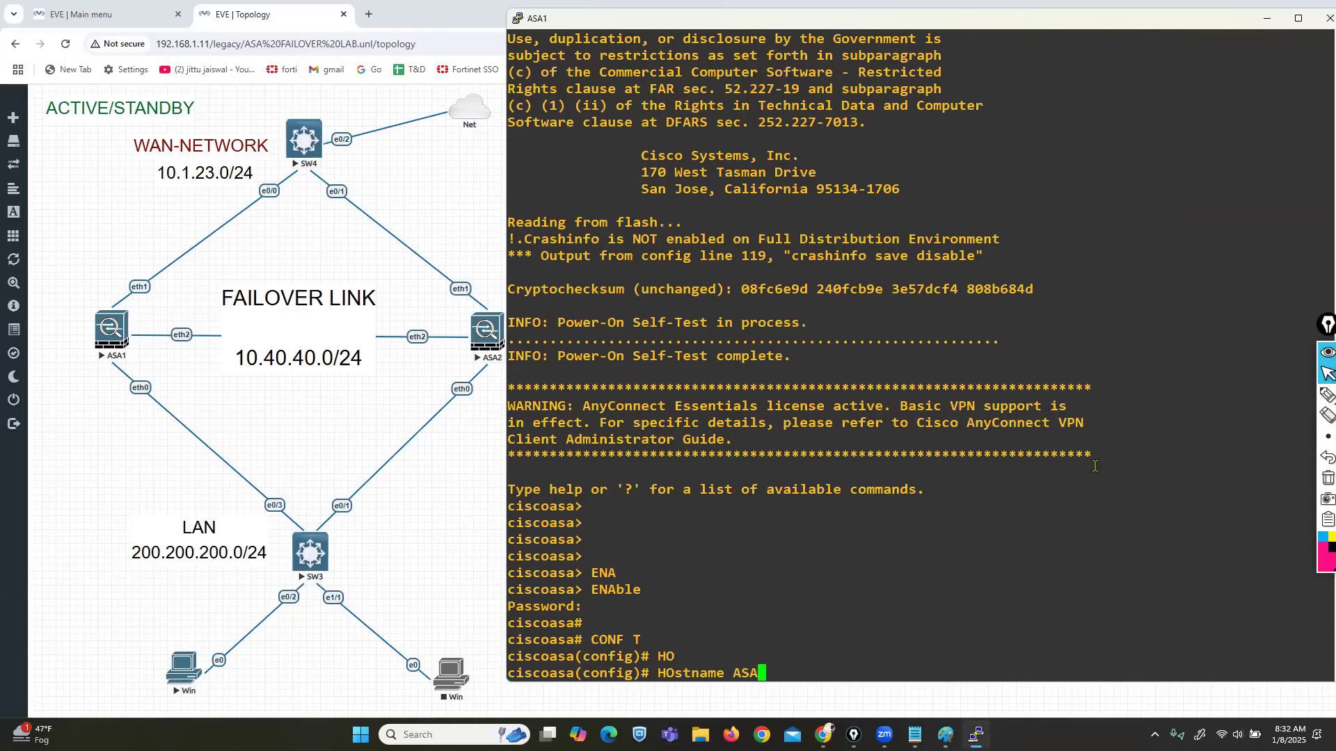
type("-1")
key("Return")
key("Return")
key("Return")
key("Return")
key("Return")
key("Return")
key("Return")
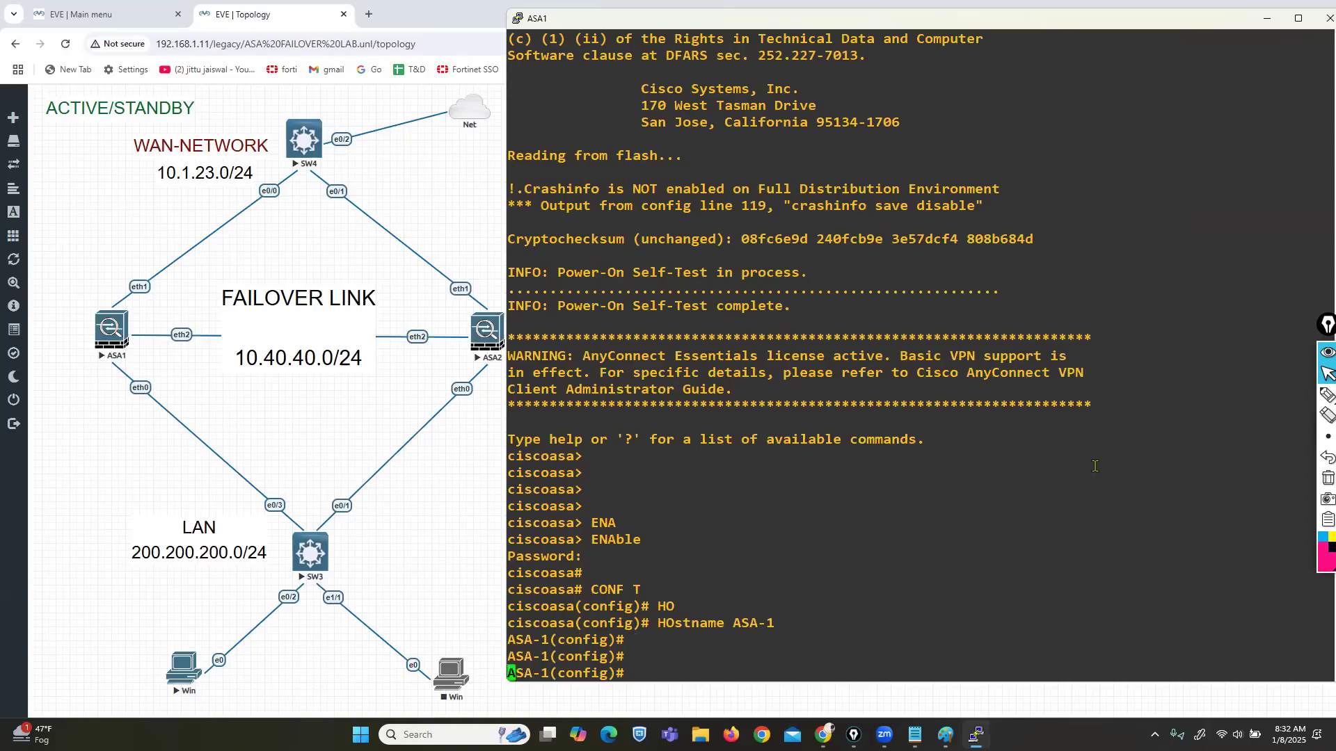
key("Return")
key("Return")
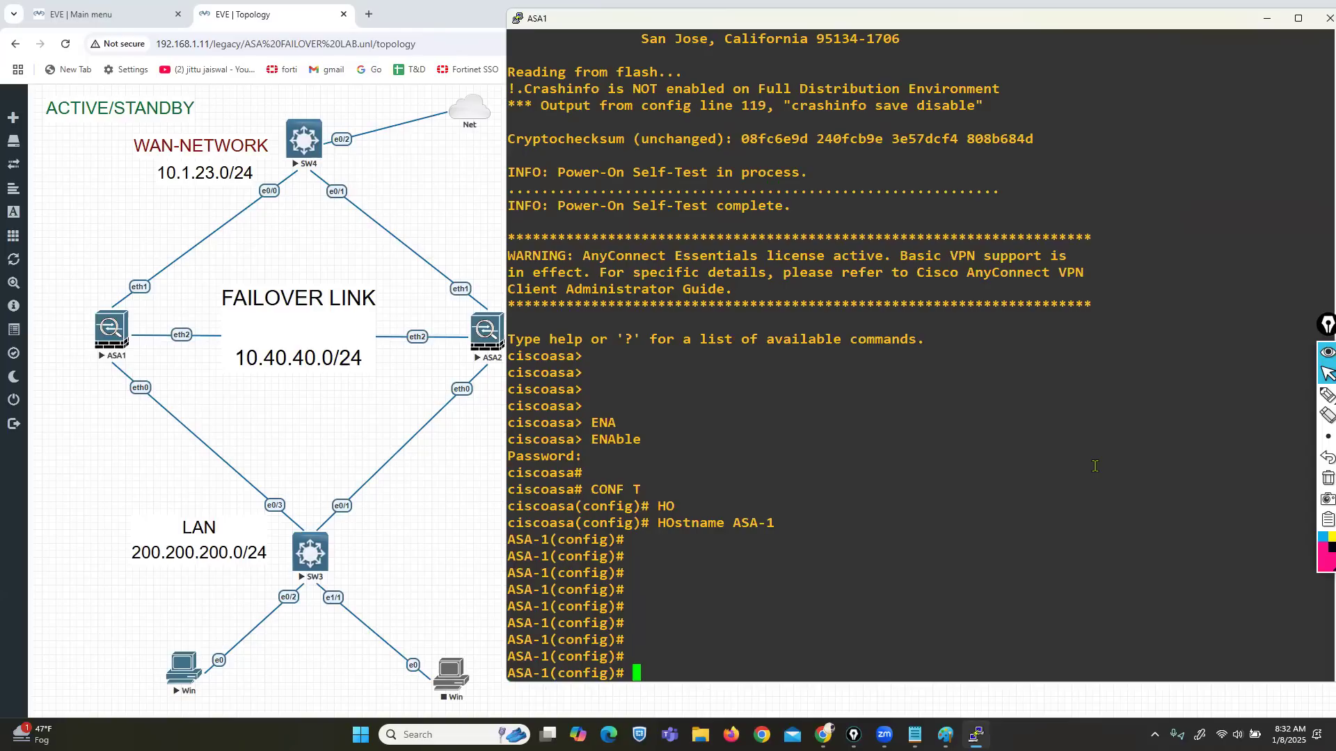
left_click(1326, 395)
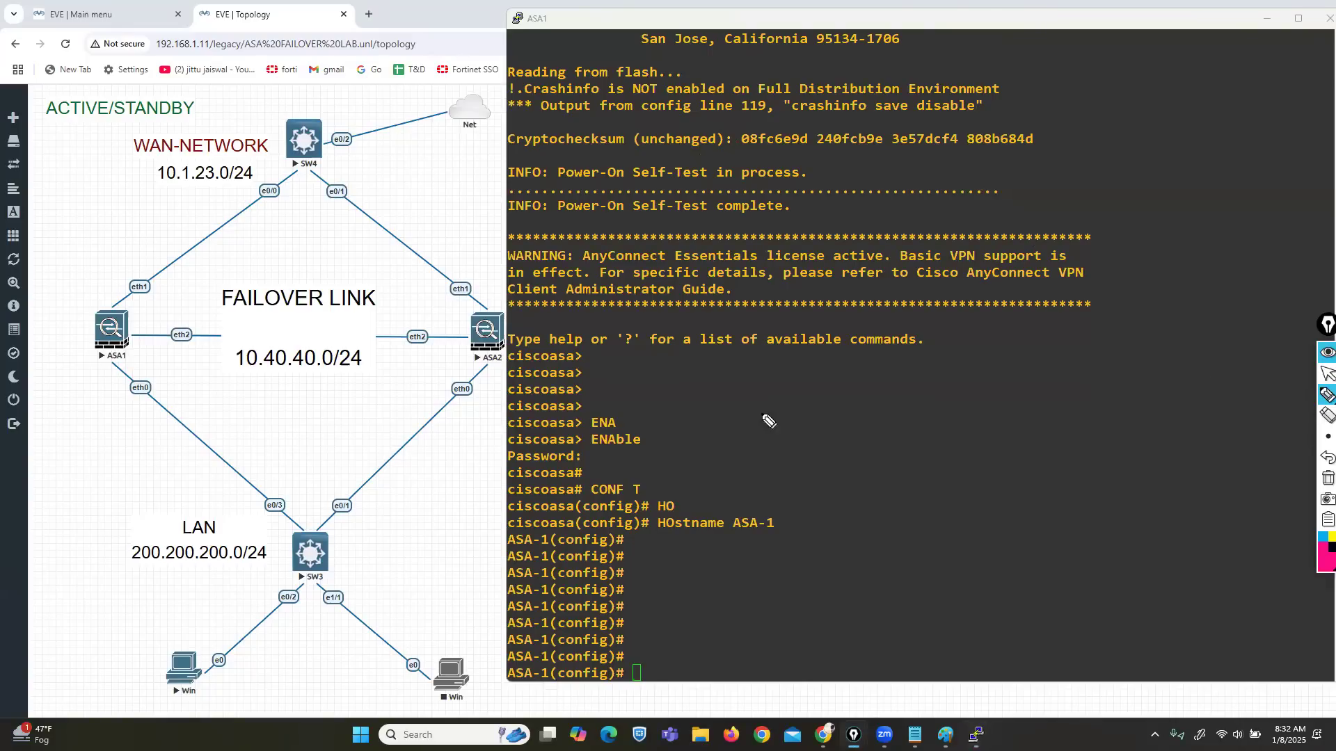
Step: Draw a pink rectangle around the eth2–eth2 failover link on 10.40.40.0/24
mouse_move(446, 344)
left_mouse_down()
mouse_move(452, 316)
mouse_move(178, 319)
mouse_move(145, 358)
mouse_move(230, 384)
mouse_move(414, 383)
mouse_move(449, 332)
mouse_move(444, 317)
left_mouse_up()
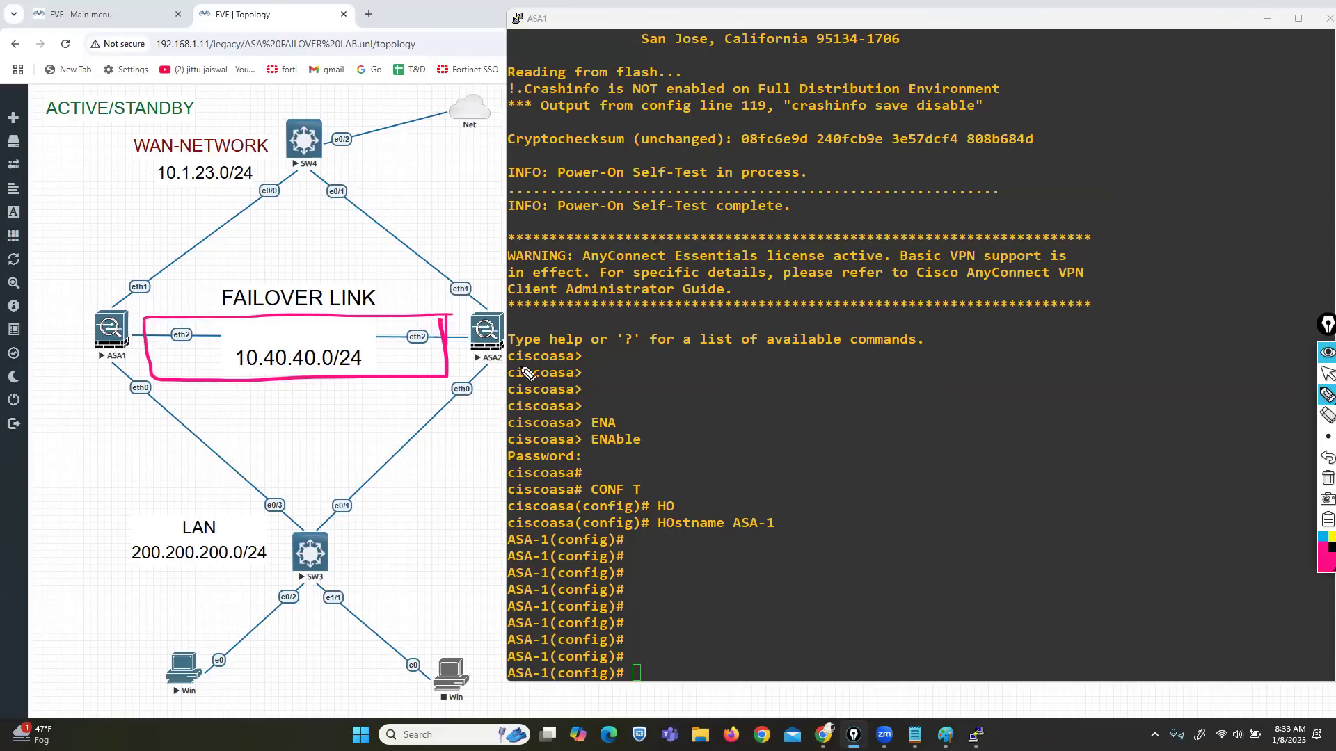
Step: Enable interface Ethernet2 with no shutdown and return to the privileged prompt
left_click(1320, 380)
type("in")
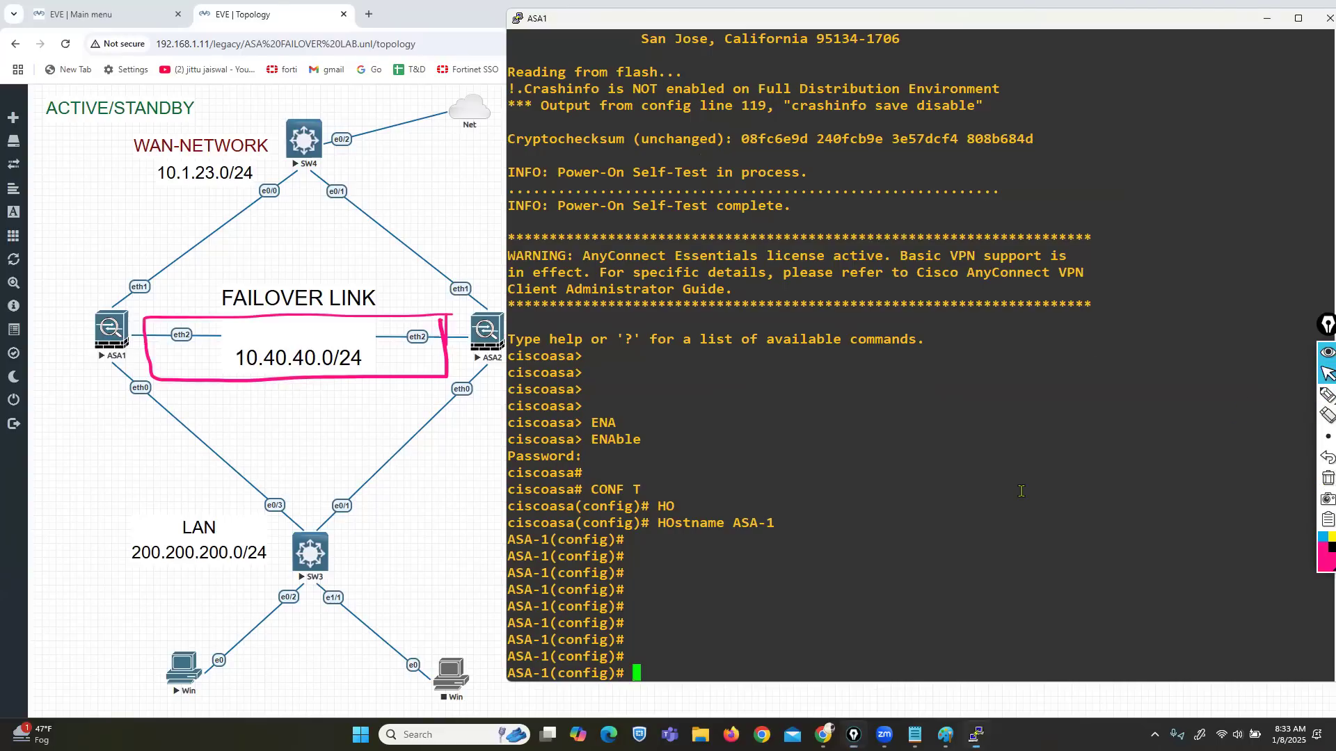
key("Tab")
type("e")
key("Tab")
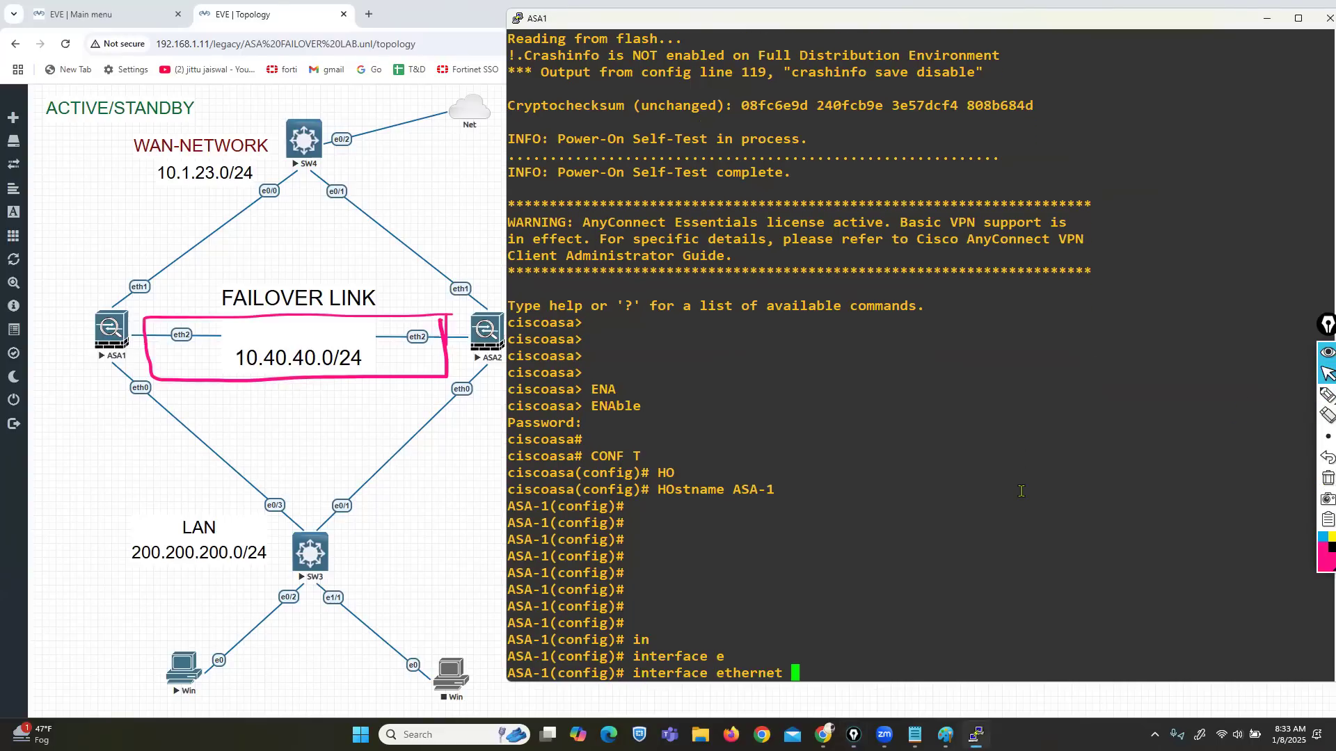
type("2")
key("Return")
type("no sh")
key("Return")
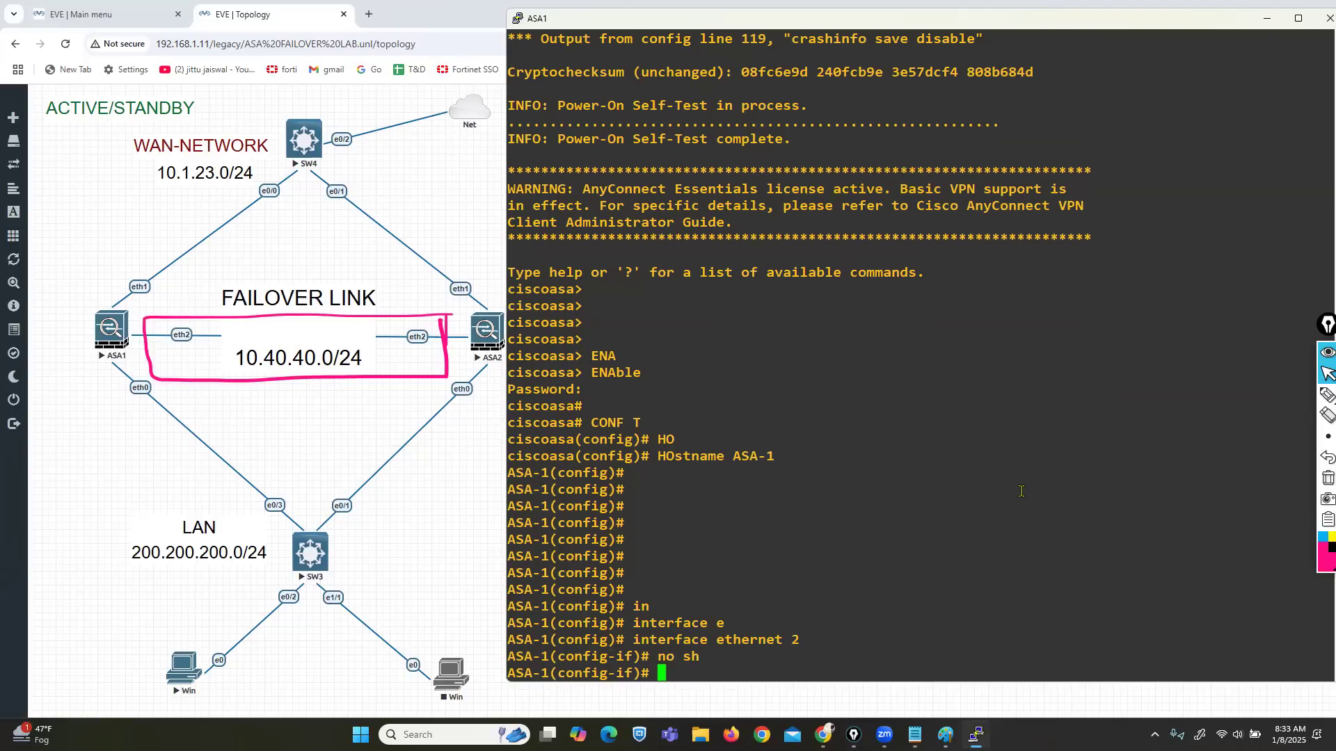
key("Return")
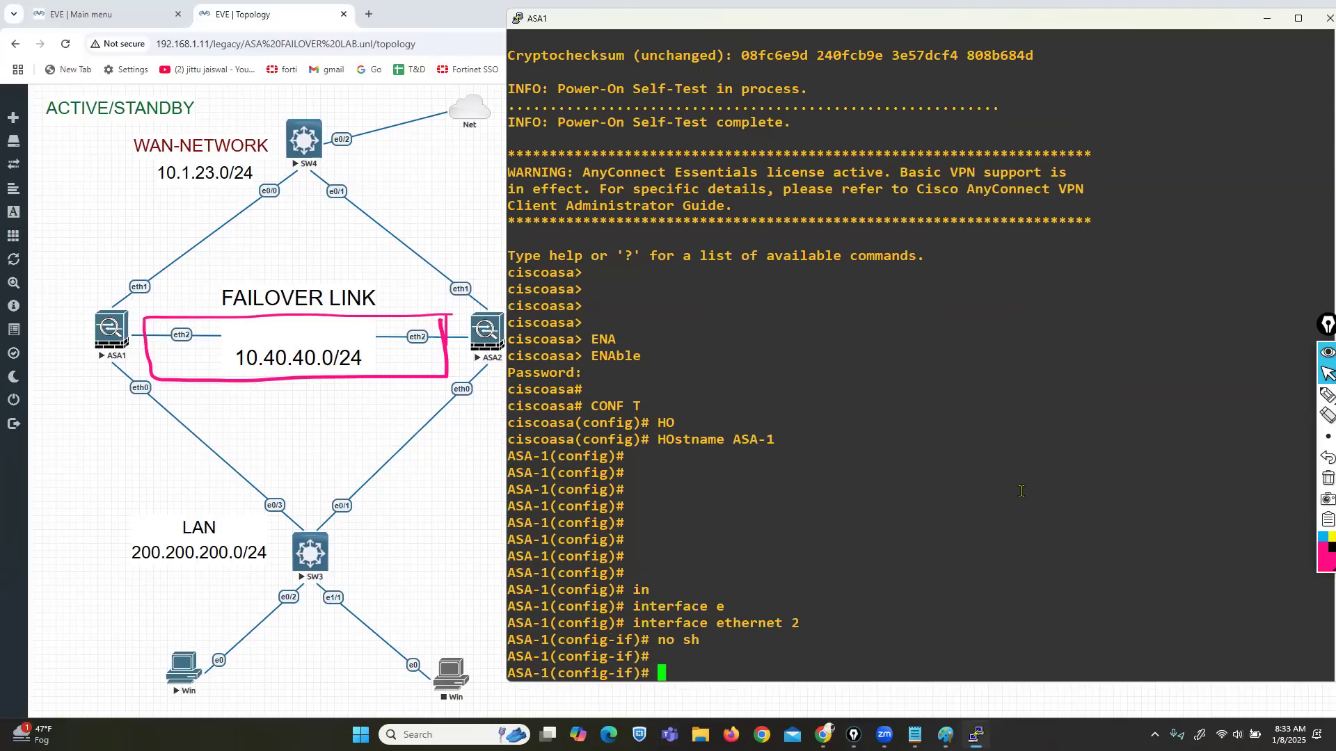
type("exit")
key("Return")
key("Return")
key("Return")
key("Return")
key("ctrl+z")
key("Return")
Step: Run show int ip brief and point out Ethernet2 showing up/up
type("sh ")
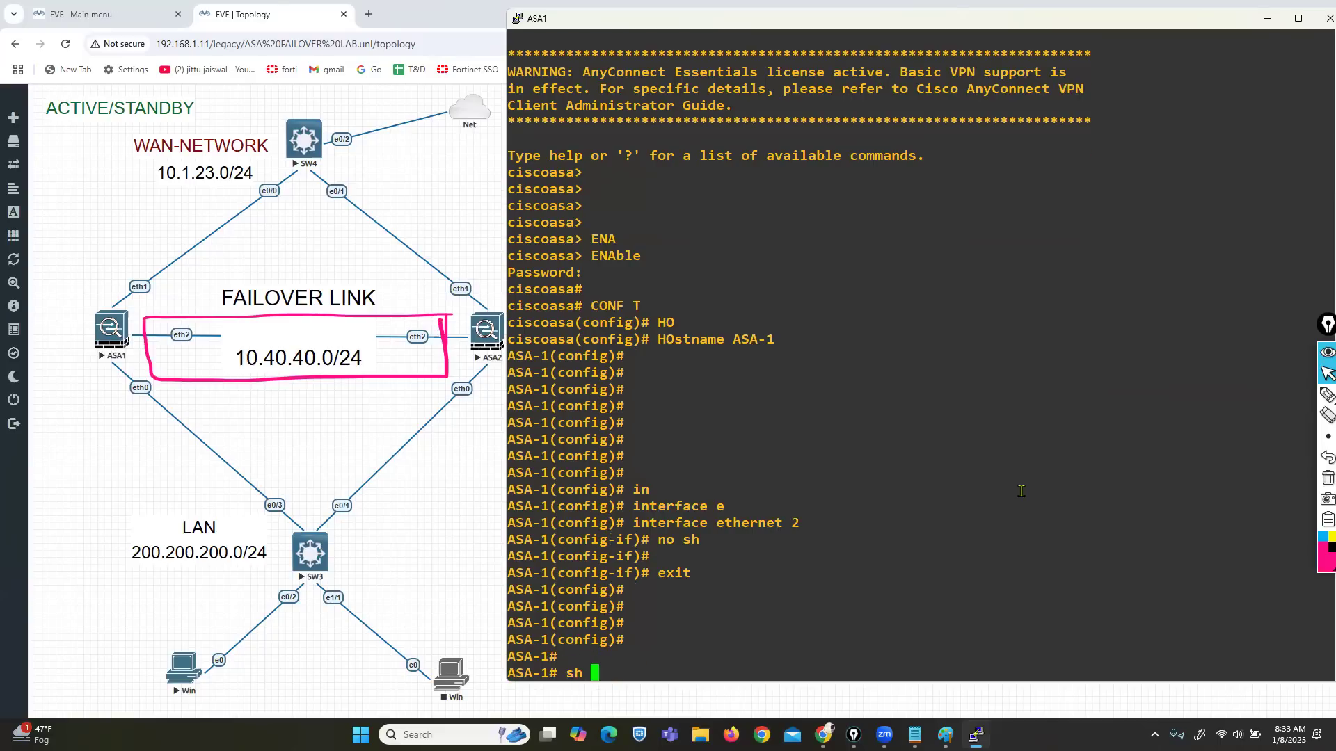
type("int ip bri")
key("Tab")
key("Return")
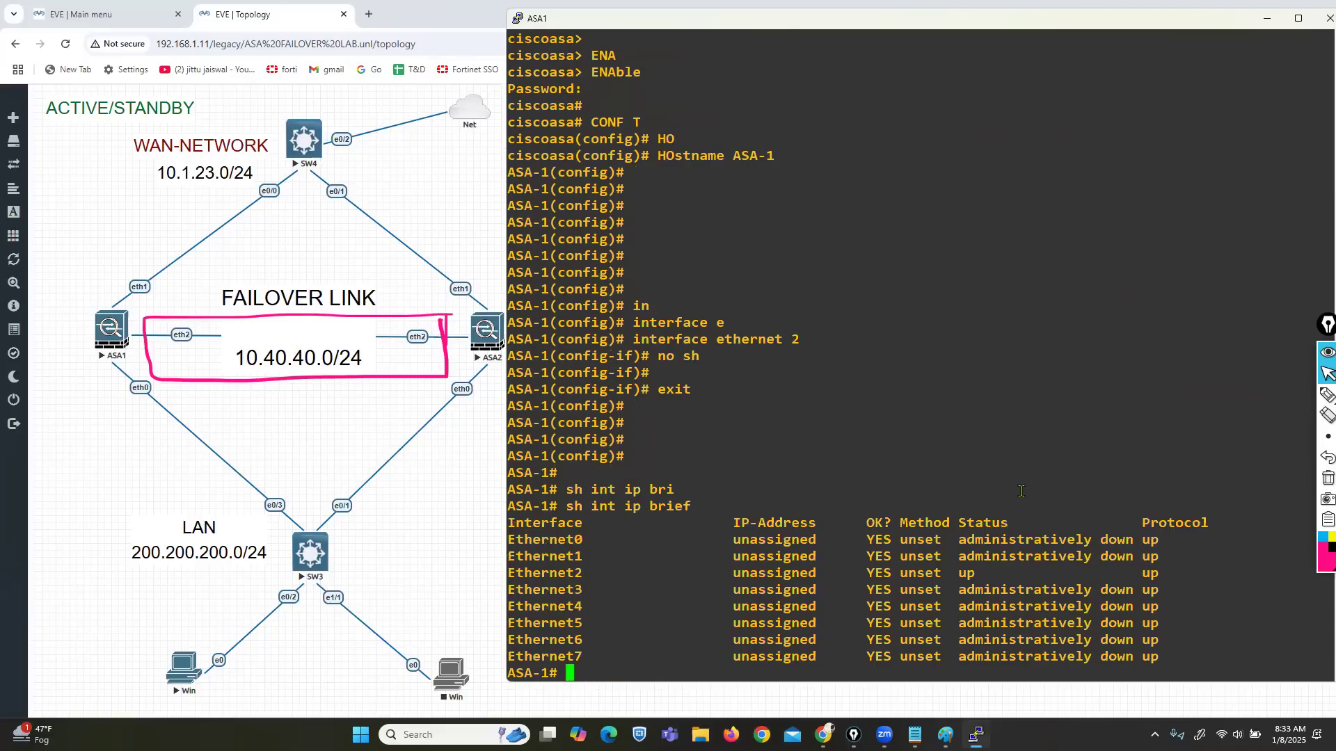
left_click_drag(531, 575, 1160, 565)
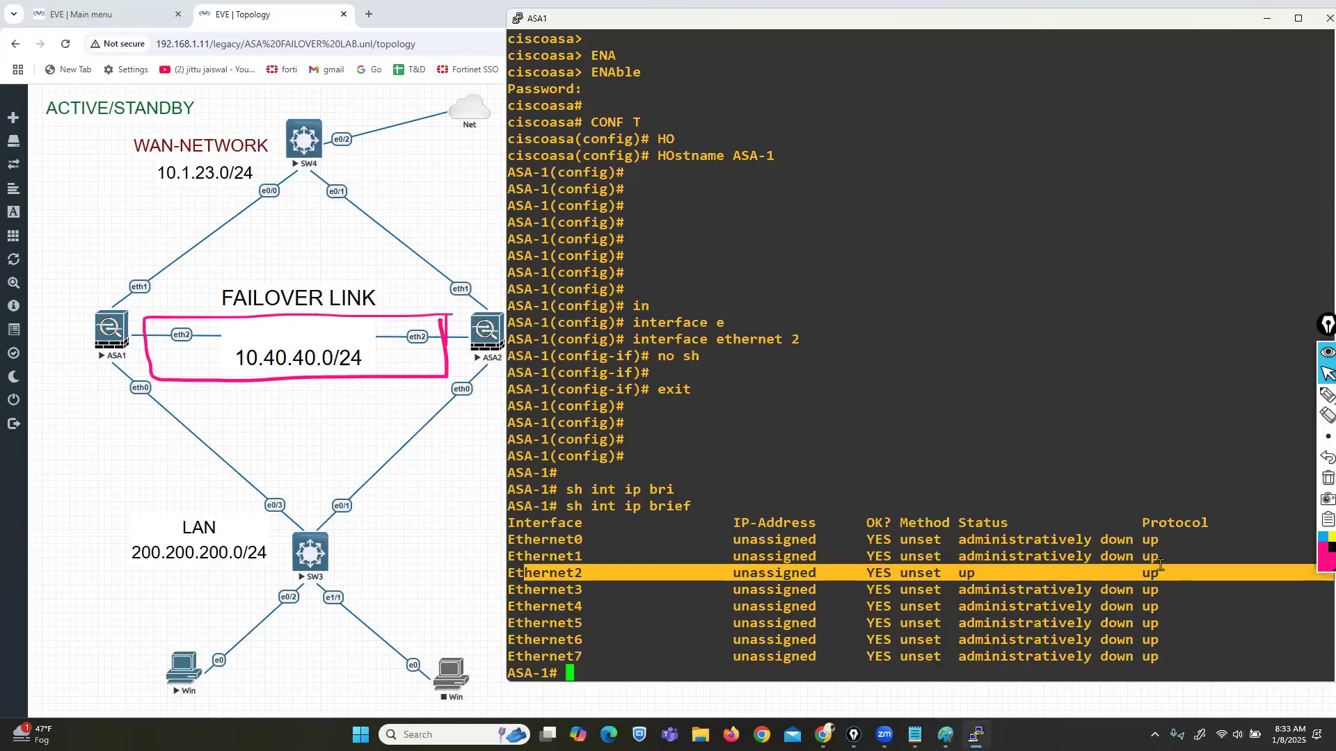
left_click(1160, 565)
left_click(700, 736)
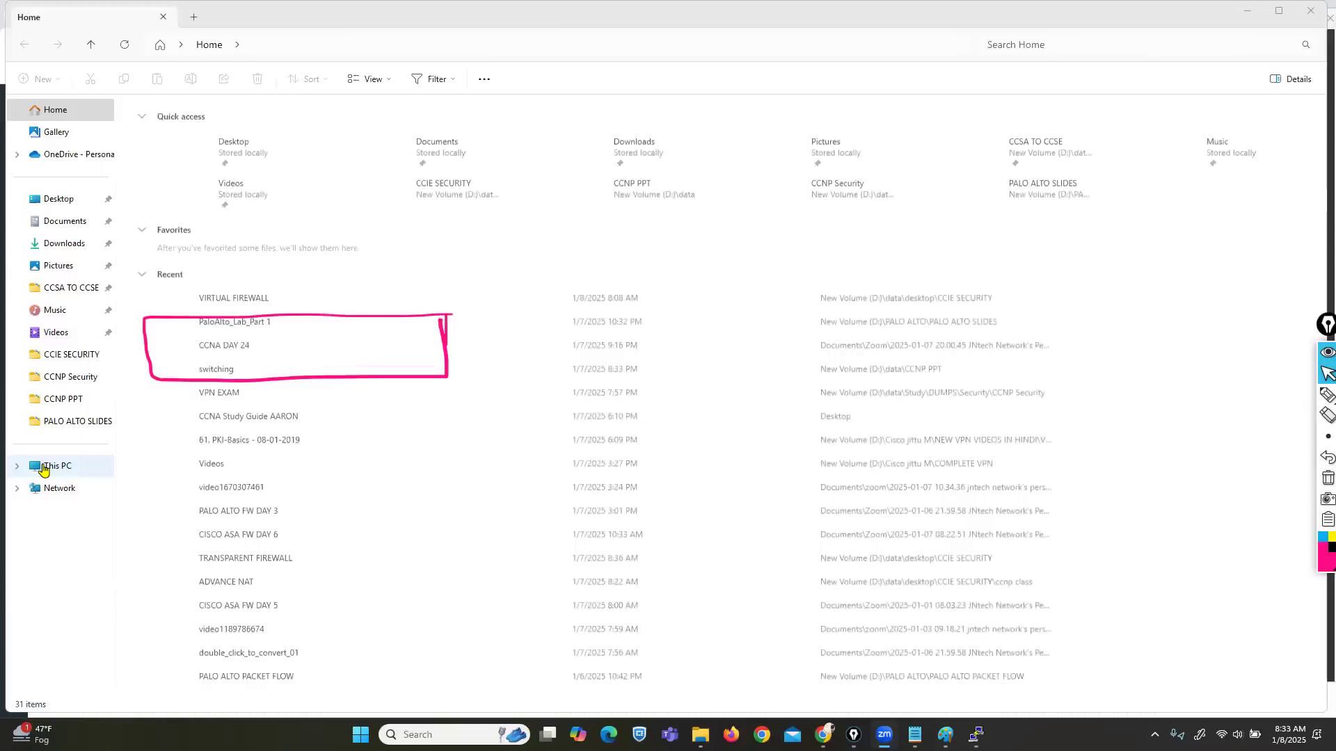
Step: Open New Volume (D:) from This PC and go into its data folder
left_click(42, 464)
left_click(378, 144)
double_click(378, 144)
key("c")
key("i")
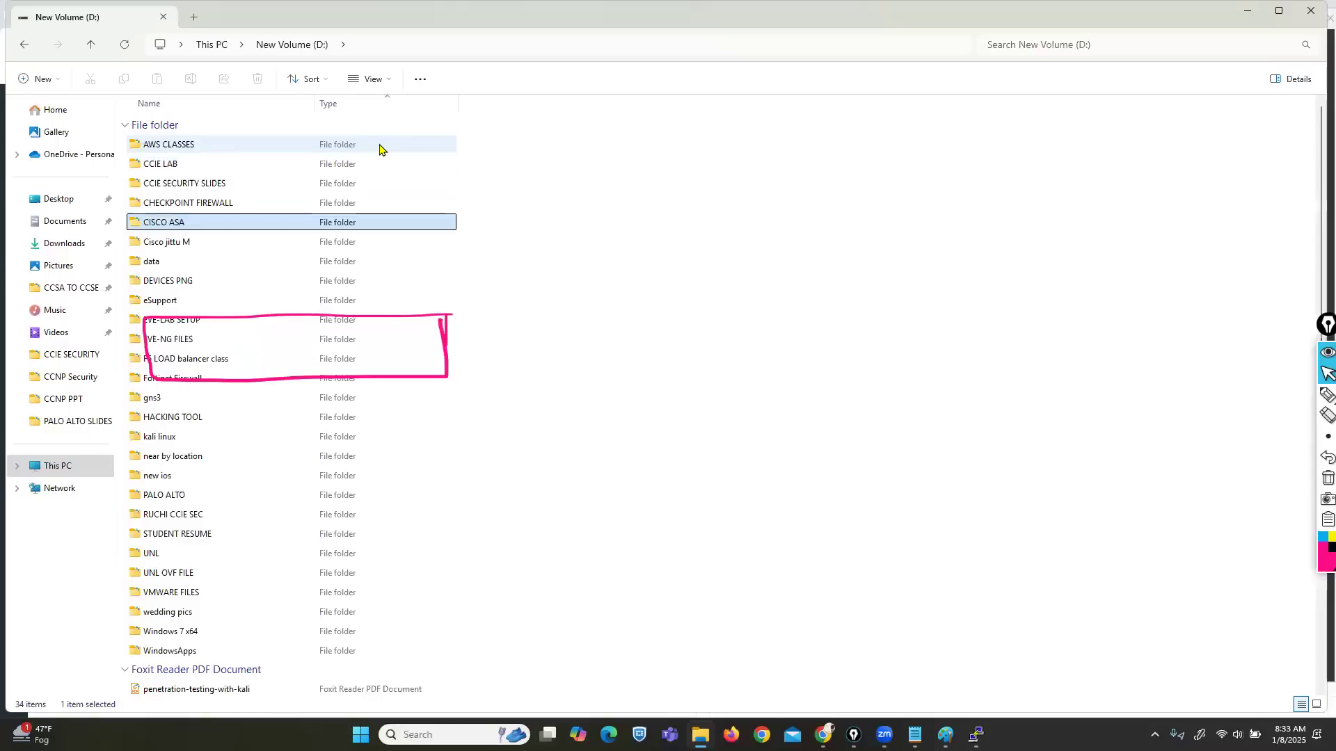
key("e")
key("Up")
key("Up")
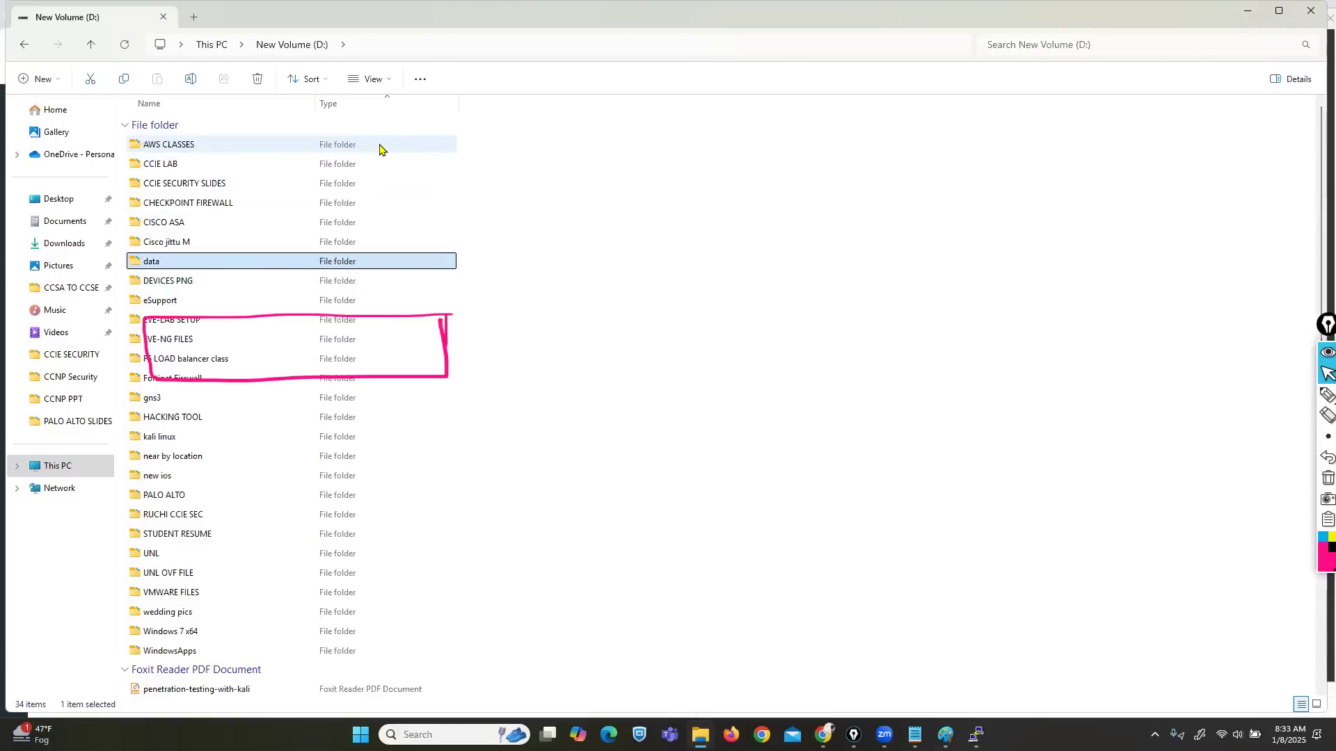
key("Return")
Step: Go through desktop into CCIE SECURITY and open ACTIVE STANDBY.txt
key("c")
key("c")
key("n")
key("p")
key("d")
key("Return")
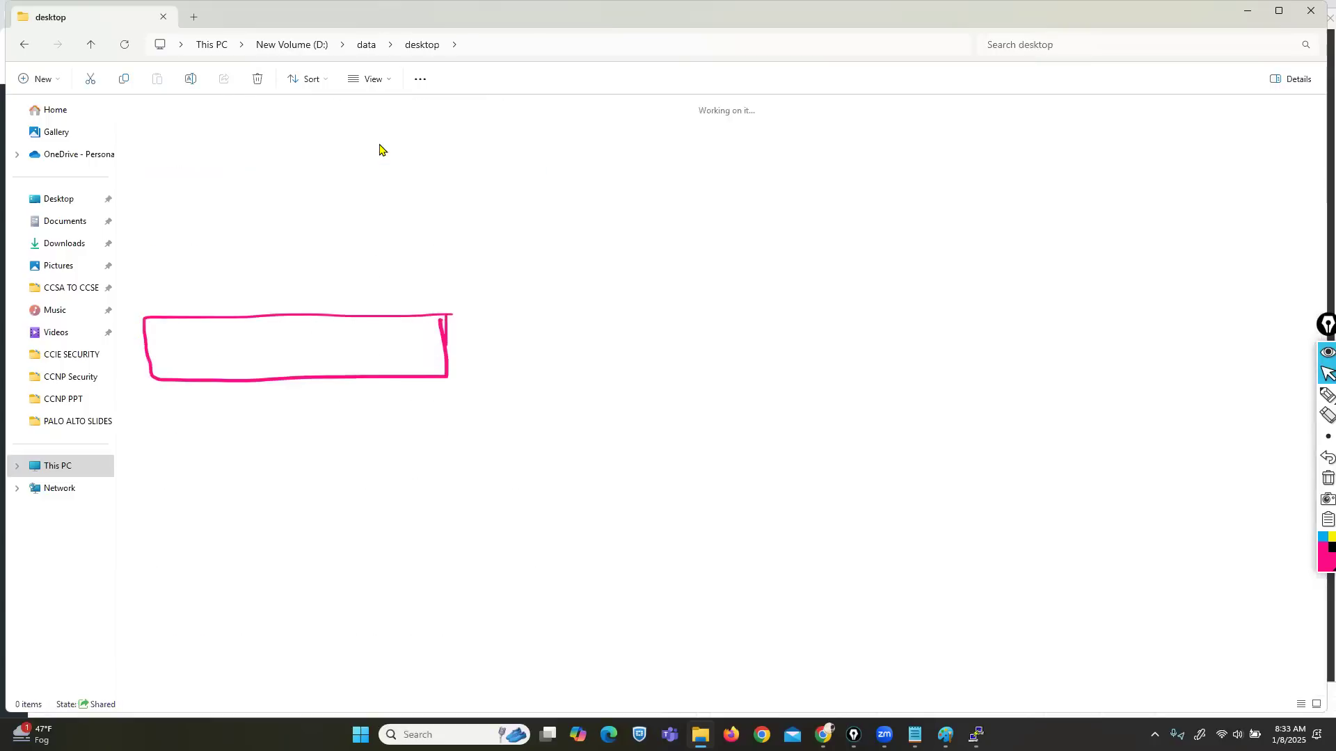
key("c")
key("Return")
key("Down")
key("Down")
key("Down")
key("Down")
key("Down")
key("Down")
key("Down")
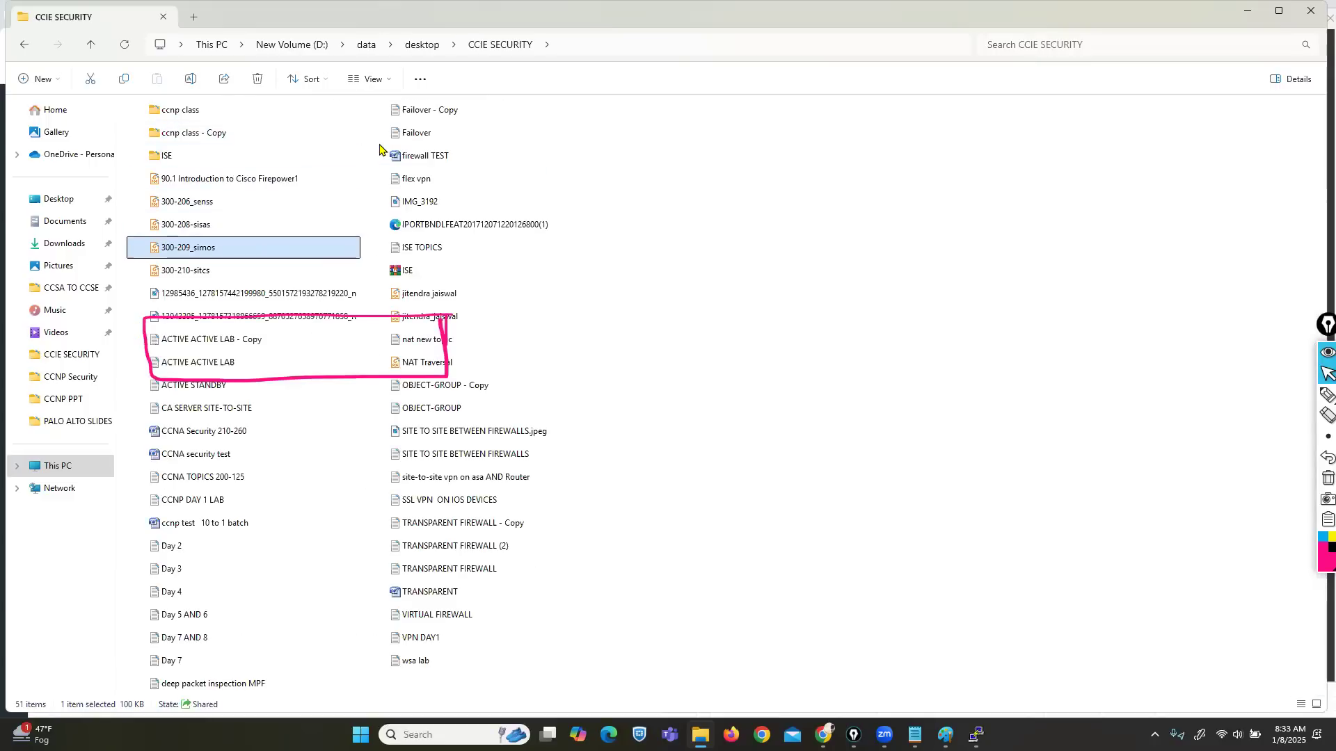
key("Down")
key("Down")
key("Down")
key("Down")
key("Down")
key("Down")
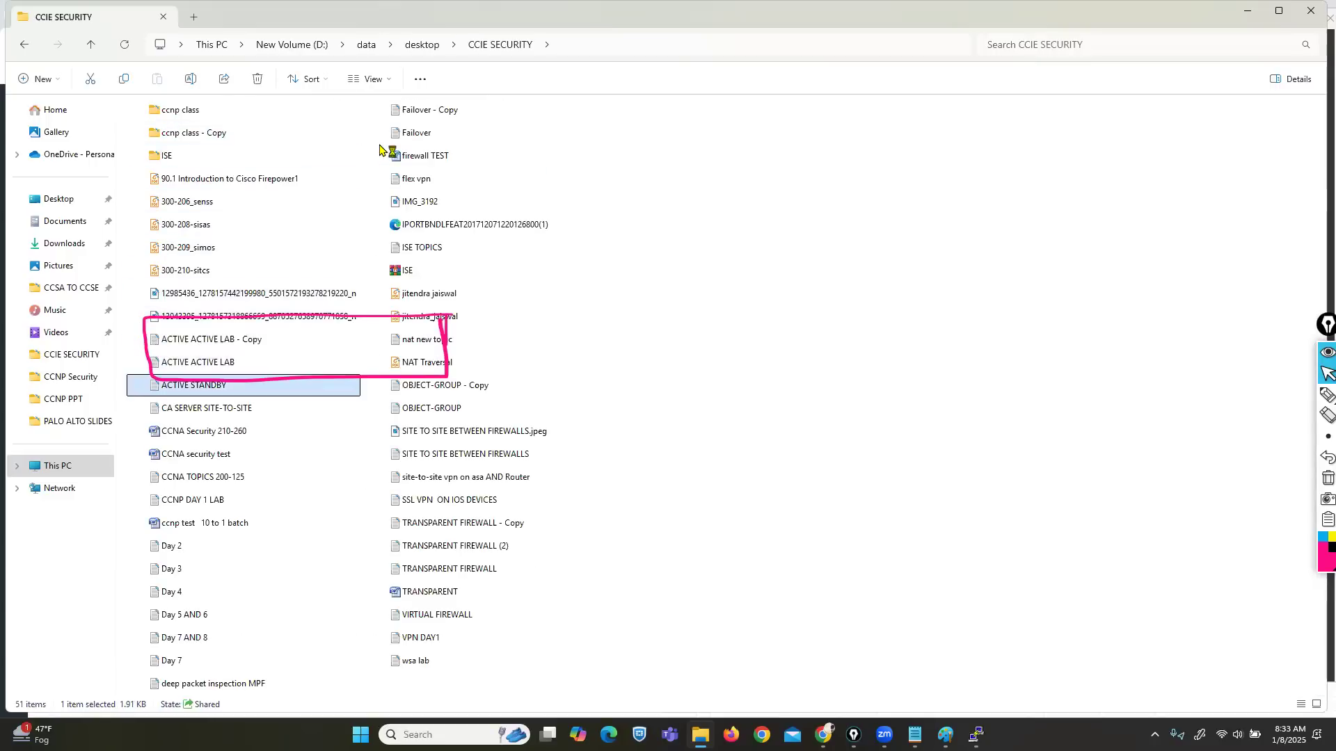
key("Return")
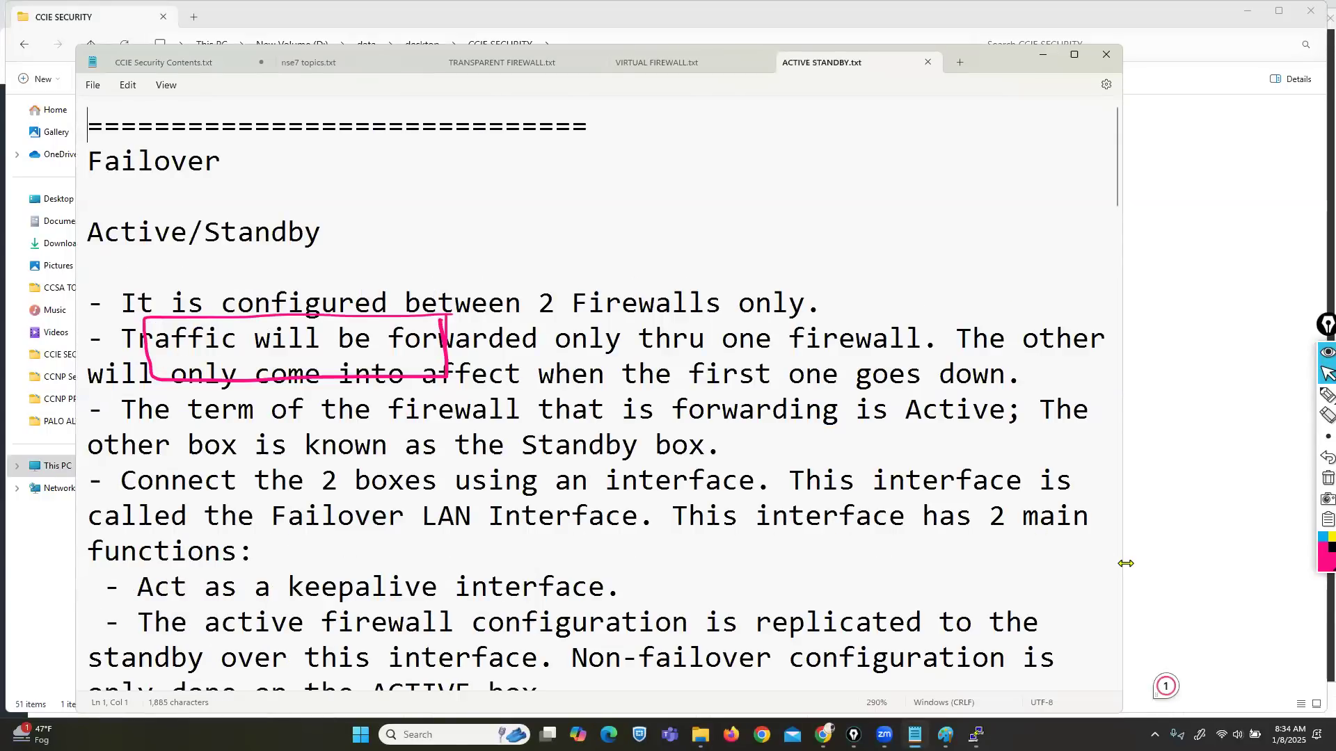
Step: Clear the pink annotation, scroll to the First Box section, and narrow the Notepad window
left_click_drag(1126, 564, 1296, 564)
scroll(856, 450, "down", 1)
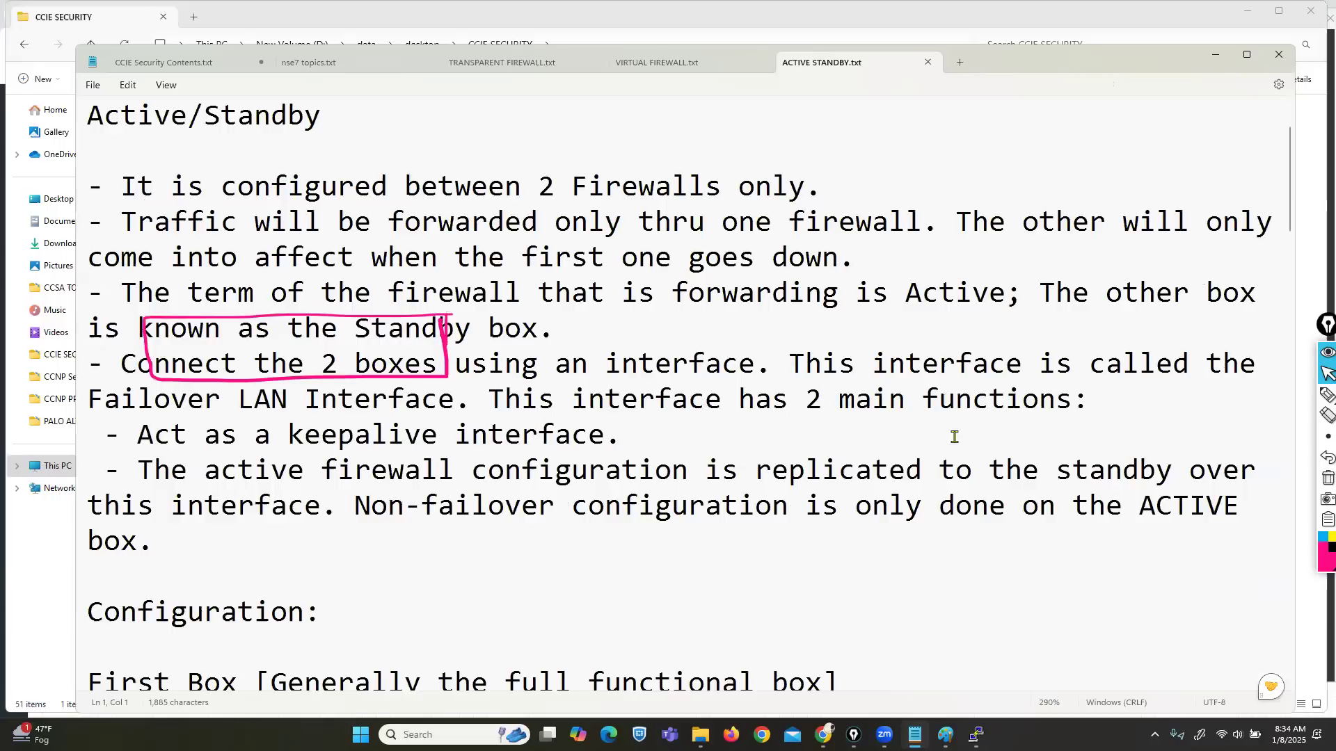
left_click(1328, 479)
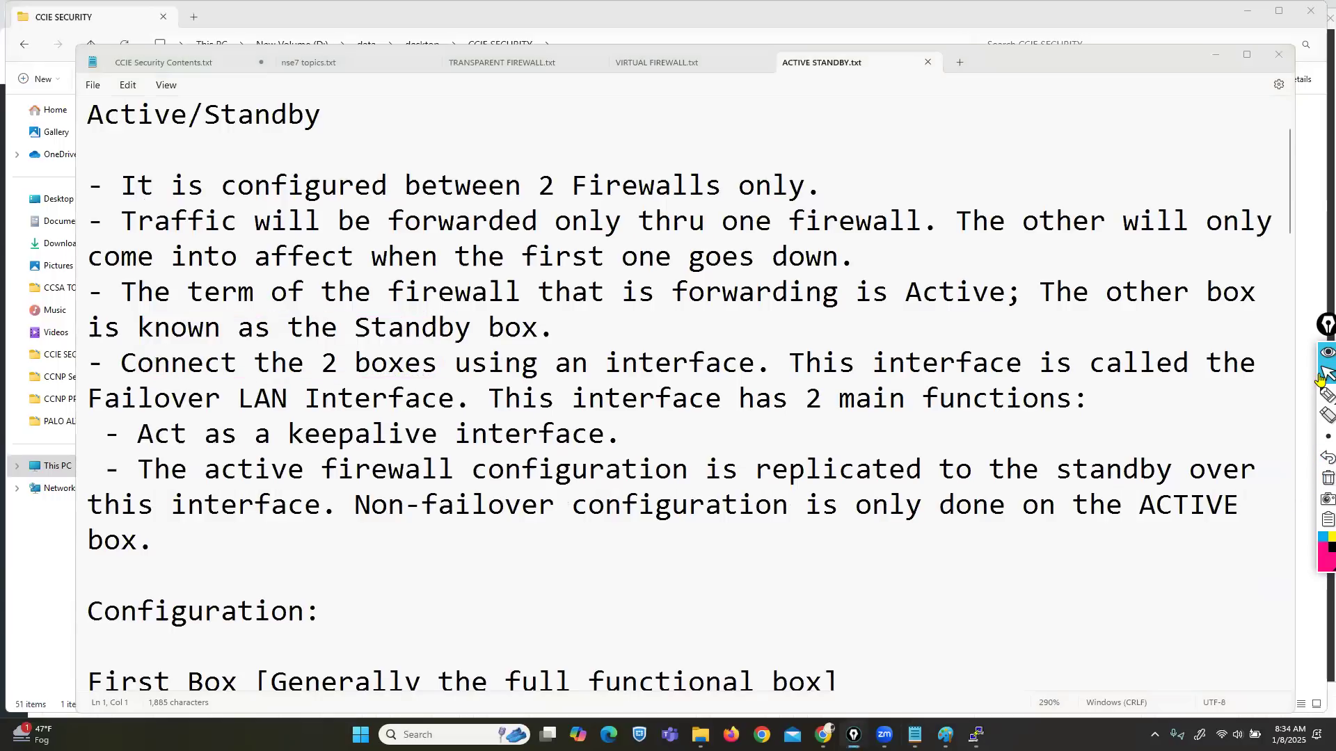
scroll(823, 521, "down", 5, "ctrl")
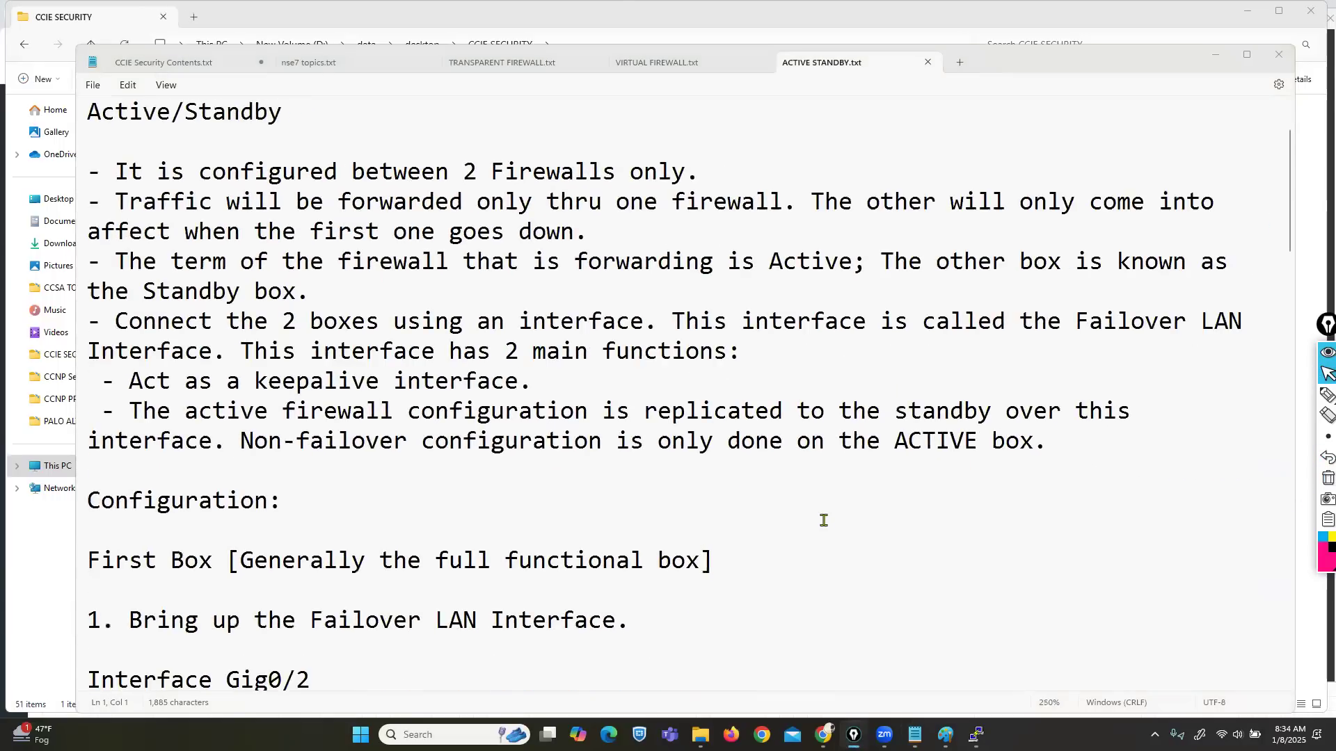
scroll(823, 526, "down", 6)
scroll(823, 527, "up", 3)
scroll(742, 506, "down", 1, "ctrl")
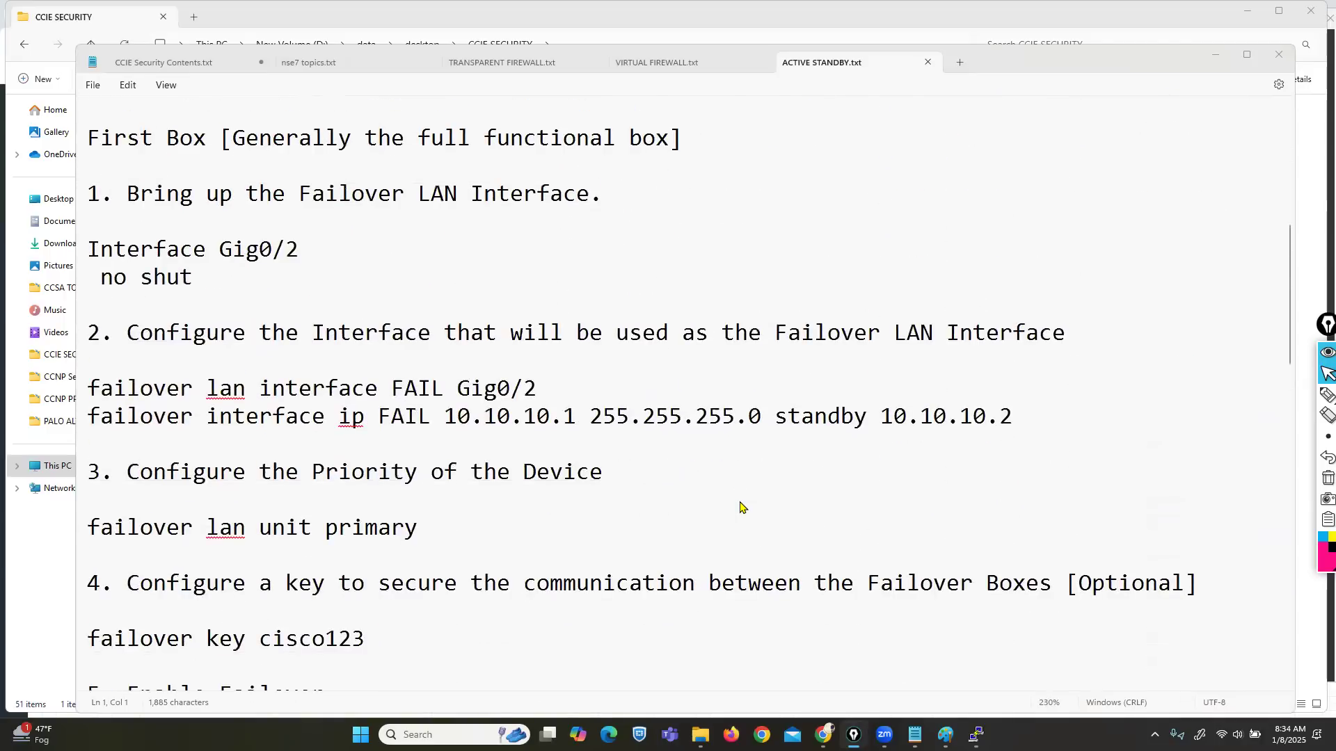
scroll(742, 507, "down", 1, "ctrl")
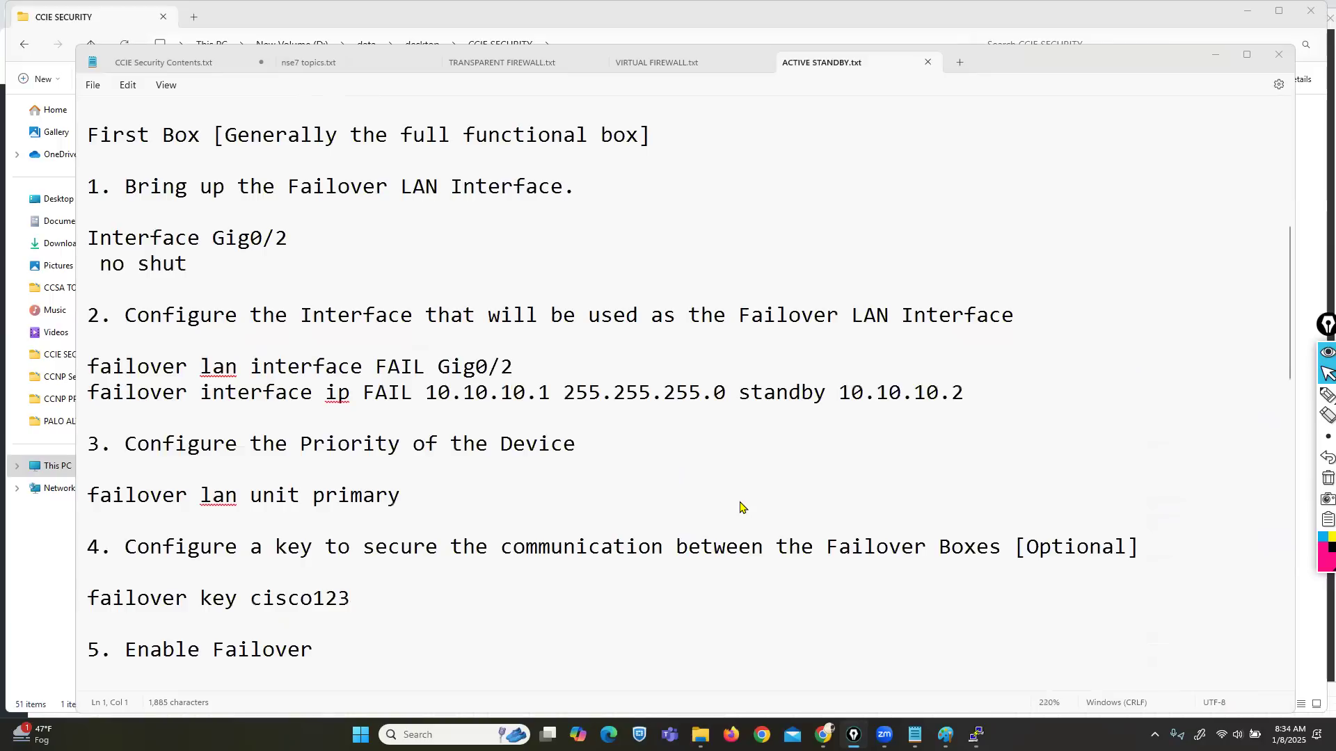
left_click(1297, 415)
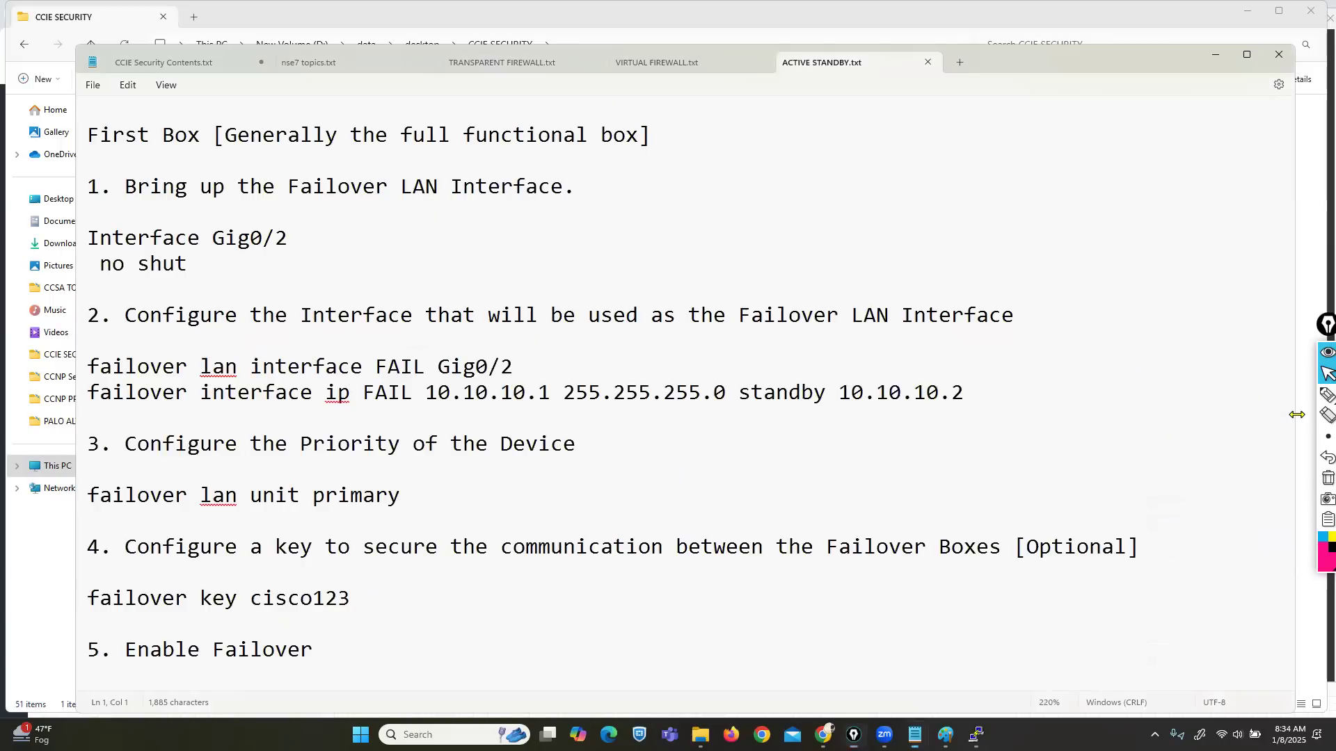
left_click_drag(1296, 415, 1018, 411)
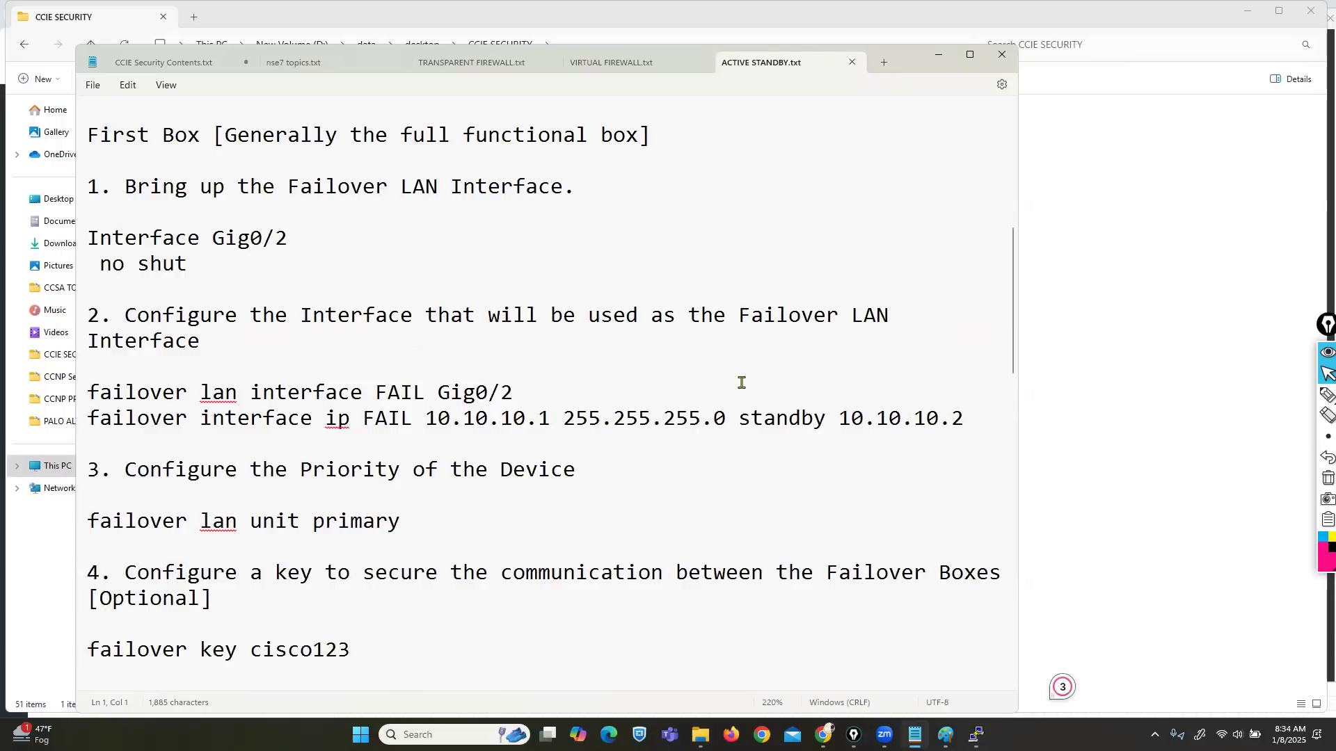
Step: Highlight the Interface Gig0/2 no shut commands and the word failover in step 2
left_click_drag(87, 237, 176, 275)
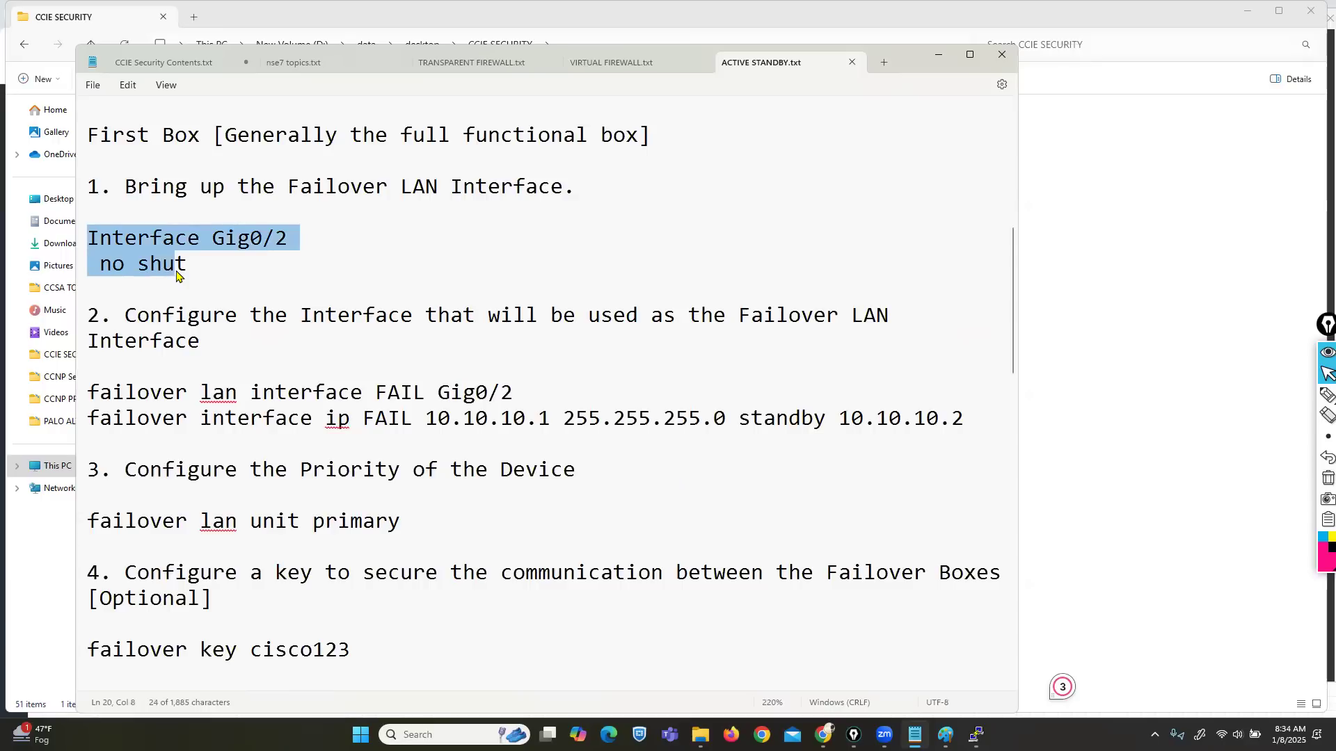
left_click(92, 393)
left_click_drag(92, 393, 185, 396)
left_click(974, 734)
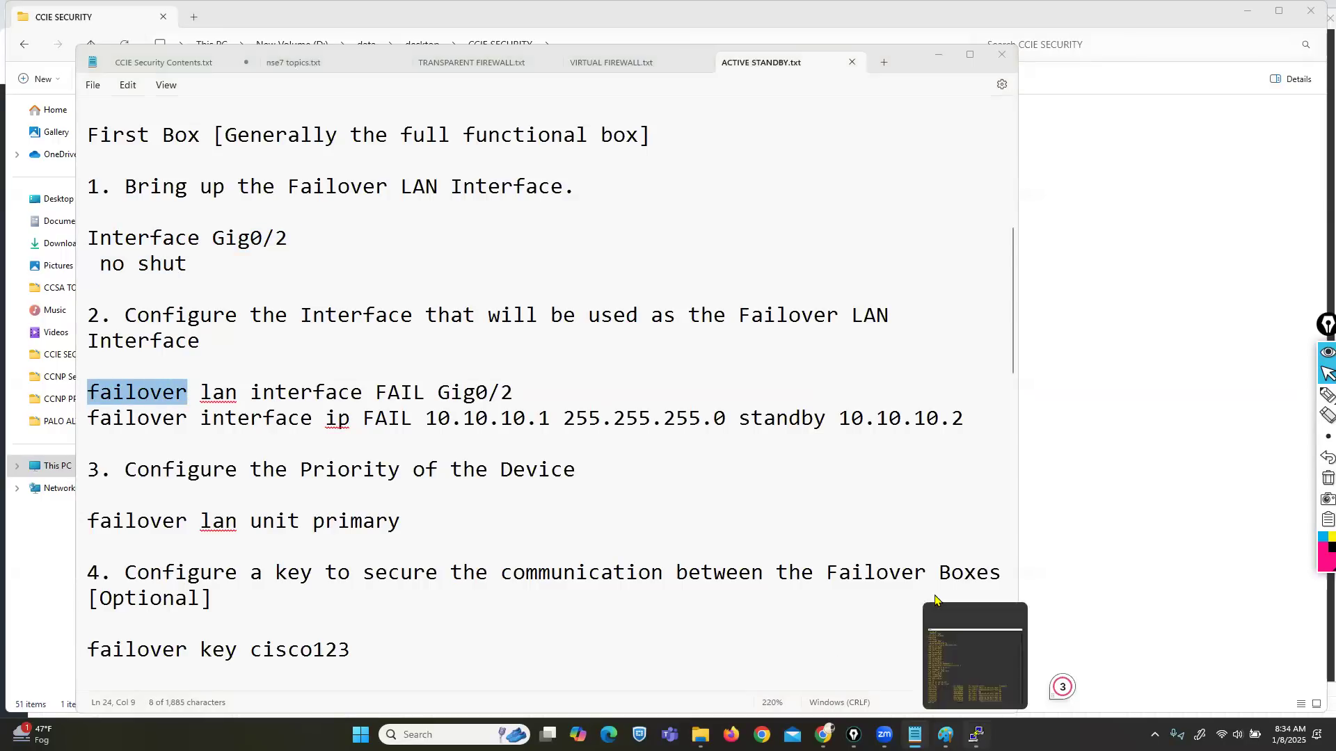
Step: On ASA-1 run conf t and failover ? to list options, then point out lan in the notes
type("conf t")
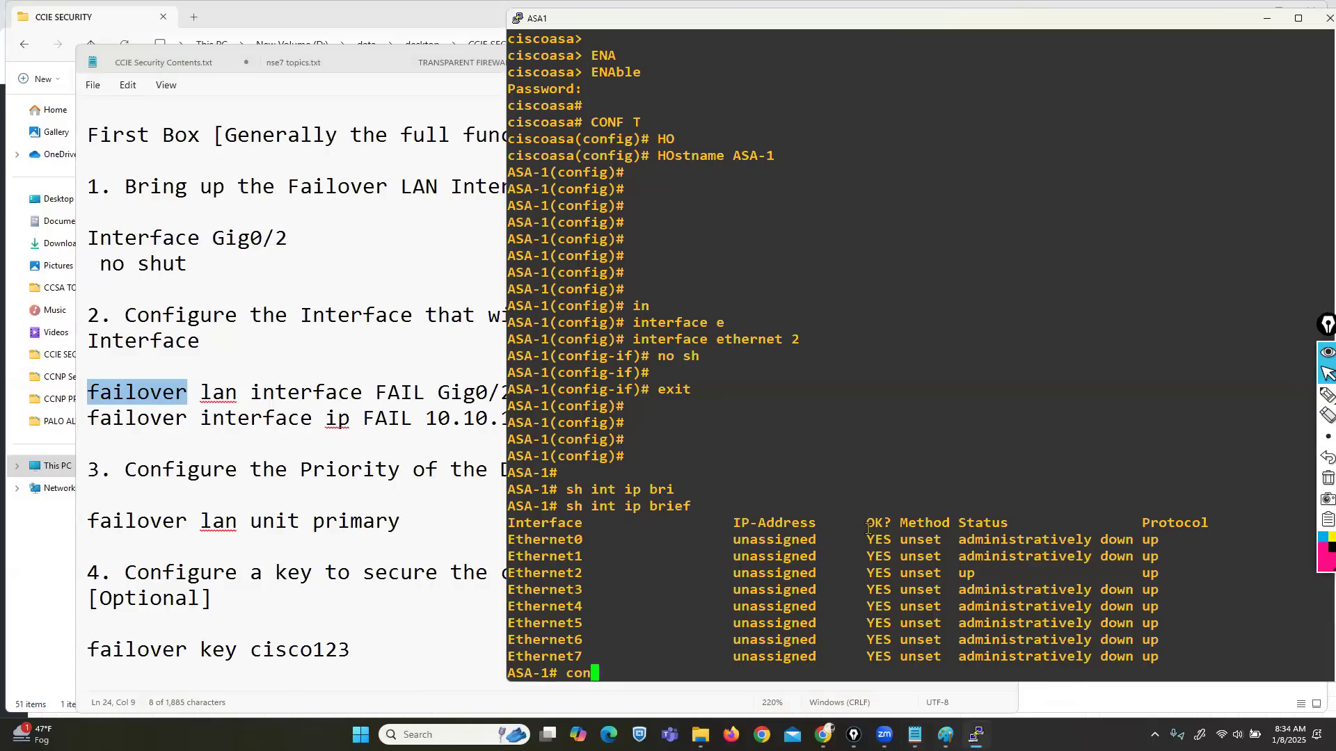
key("Return")
type("fa")
key("Tab")
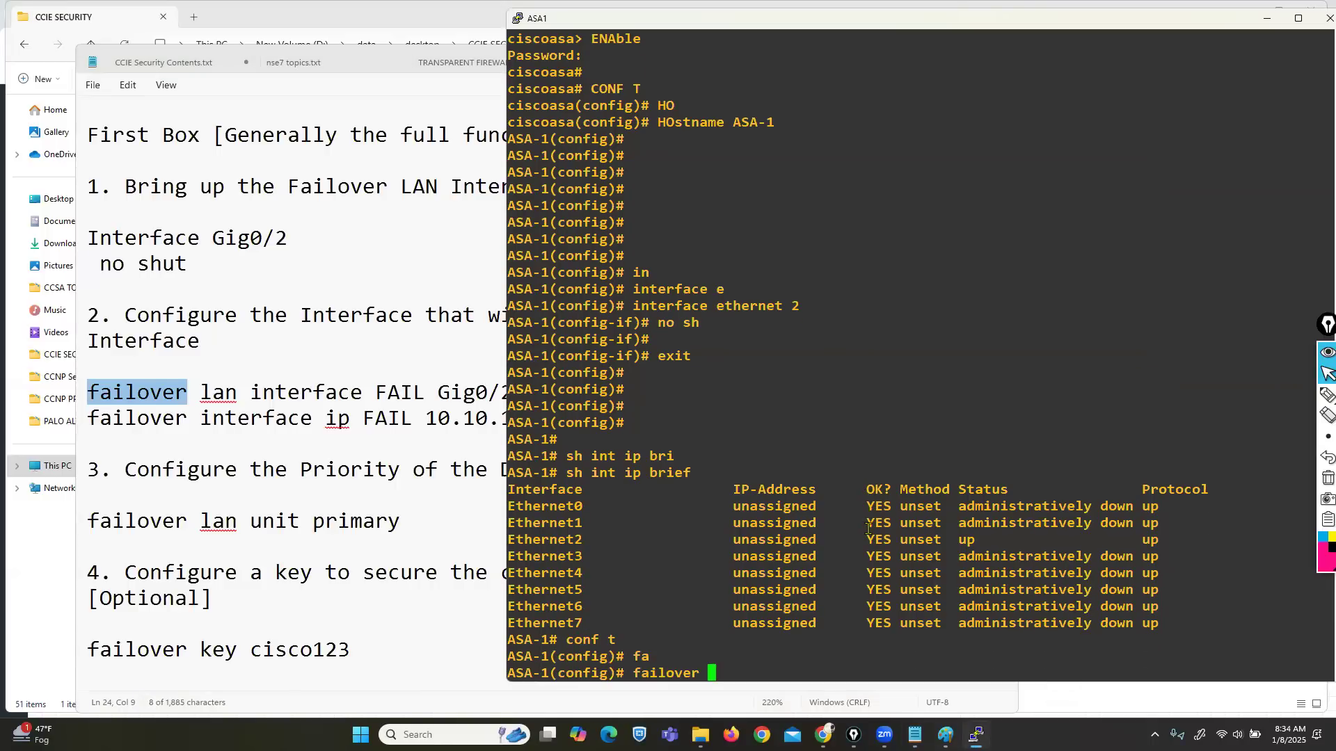
type("?")
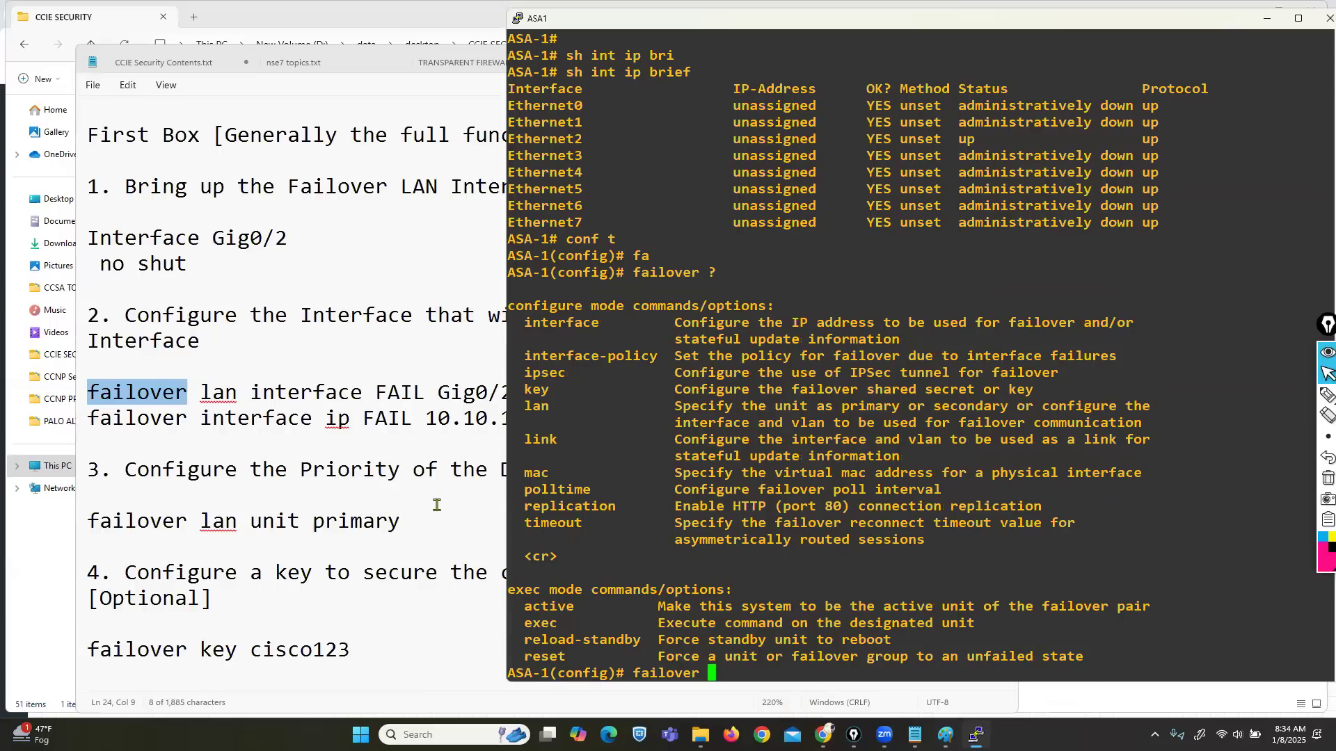
left_click(346, 489)
left_click_drag(89, 393, 325, 394)
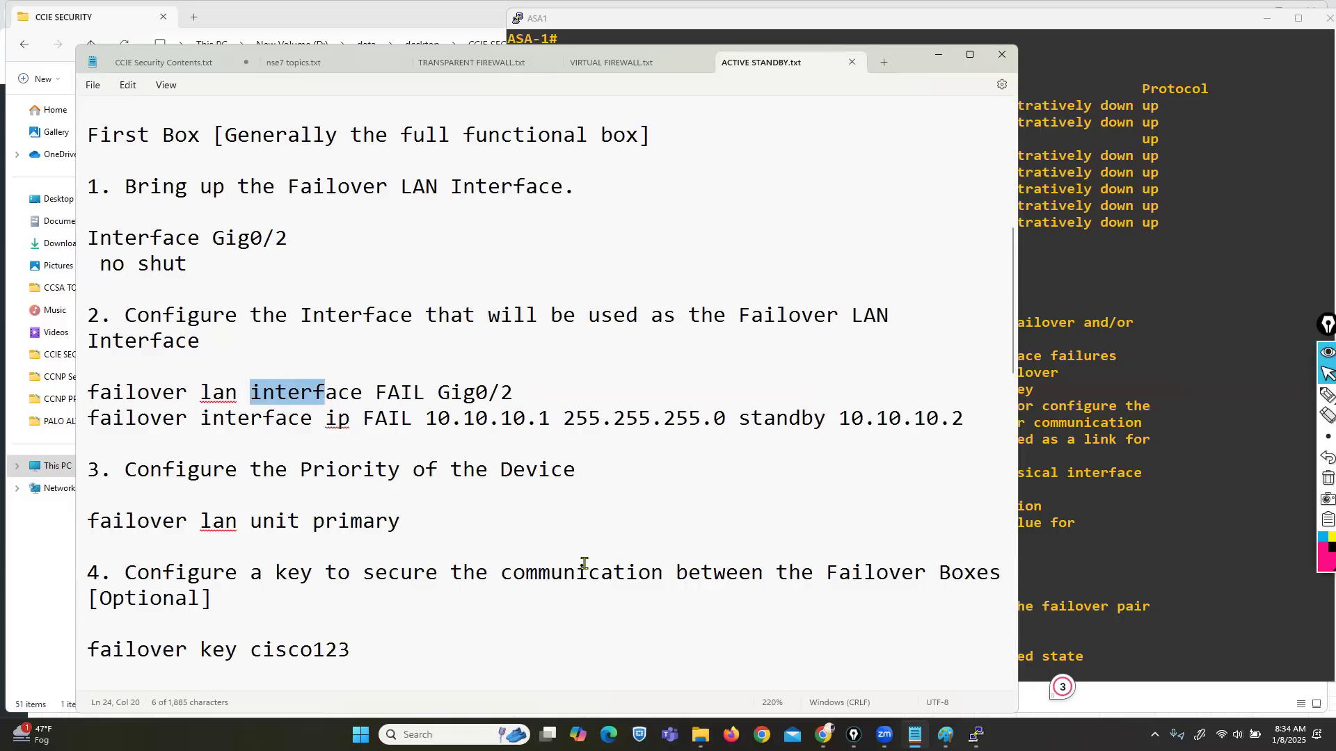
left_click_drag(125, 393, 350, 394)
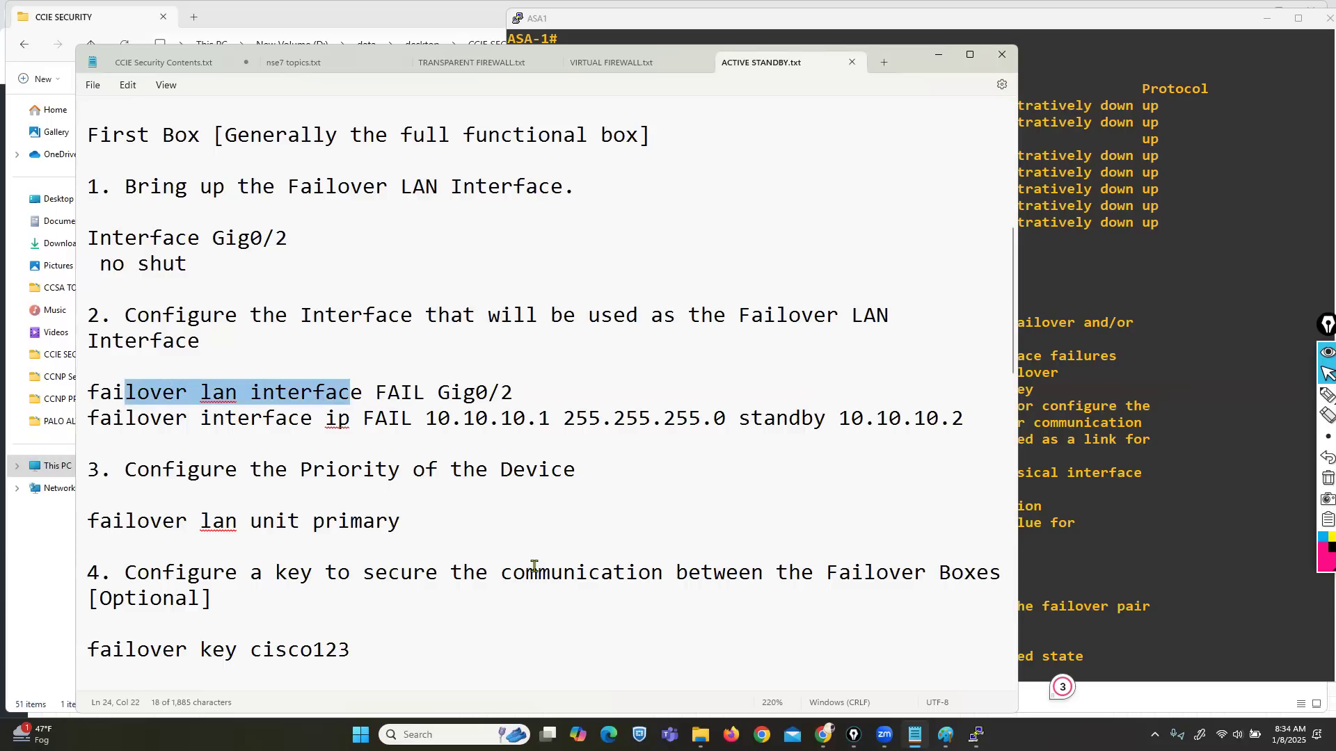
left_click_drag(376, 394, 425, 396)
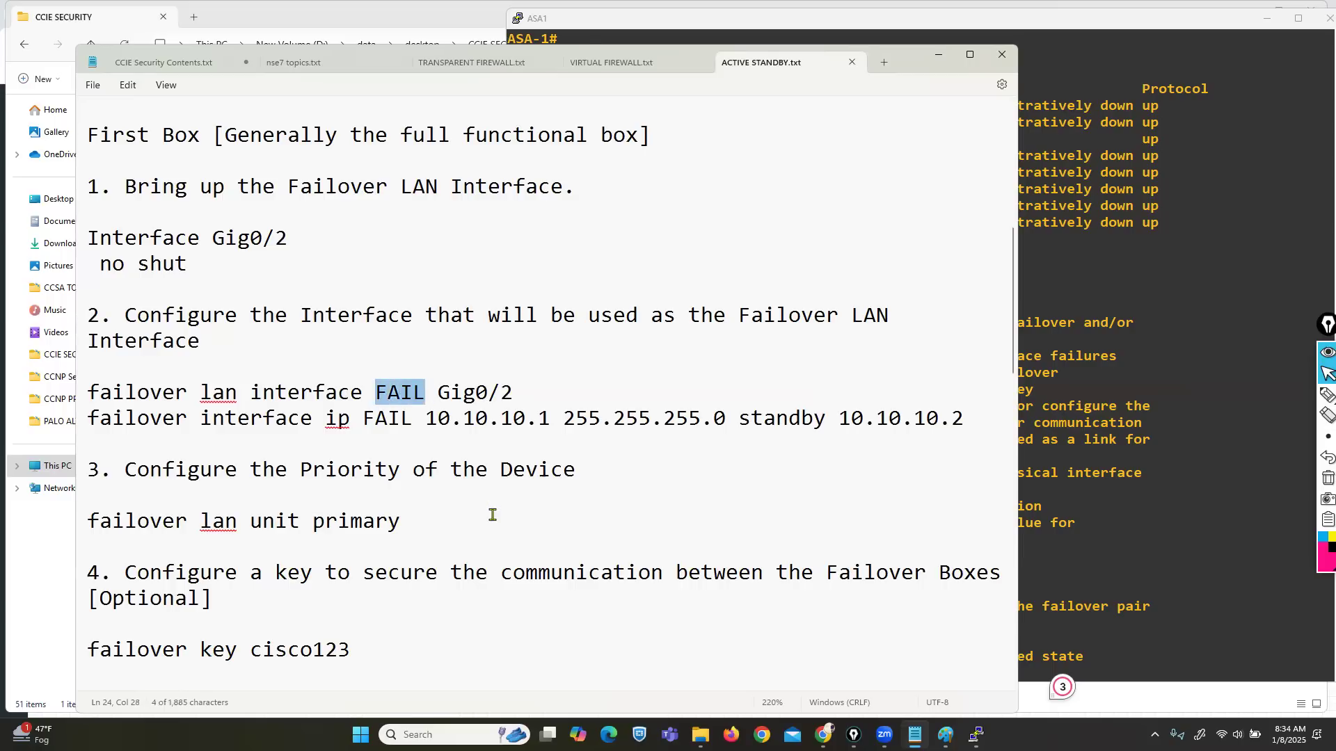
left_click(823, 735)
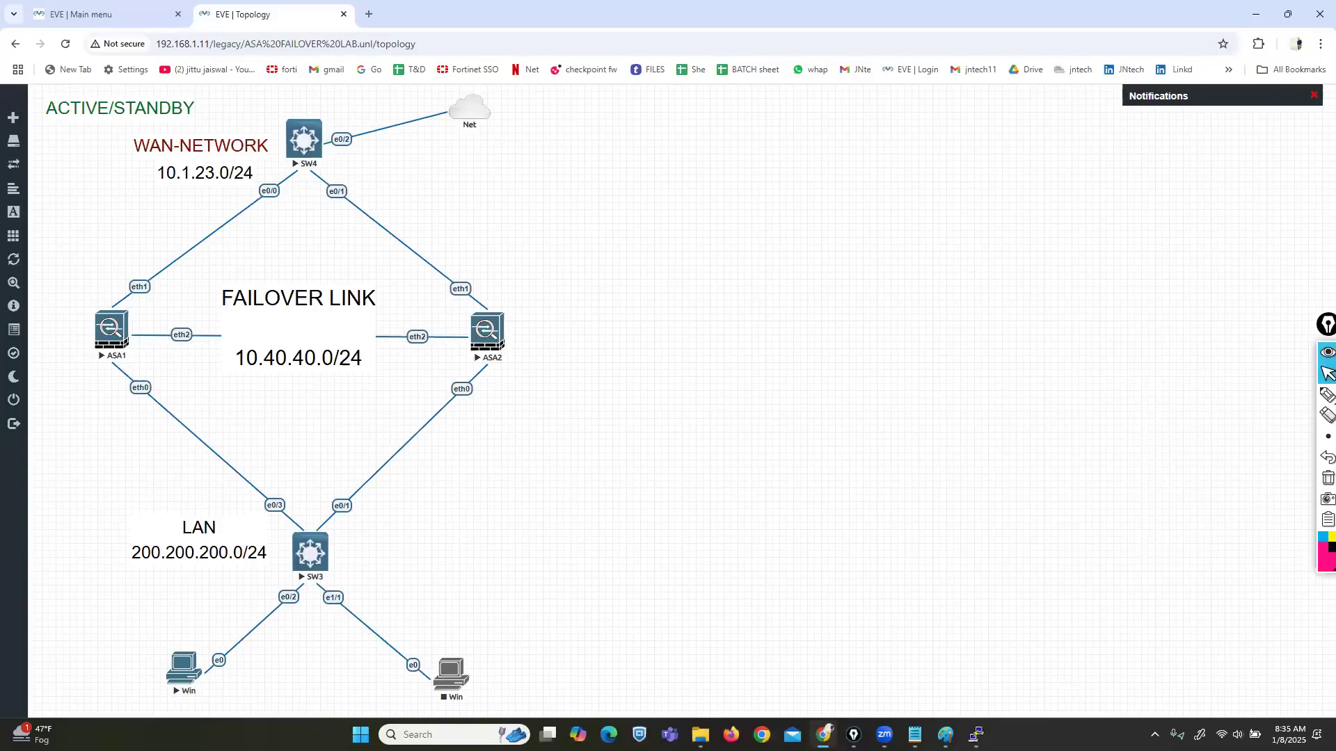
left_click(823, 735)
left_click_drag(439, 394, 515, 394)
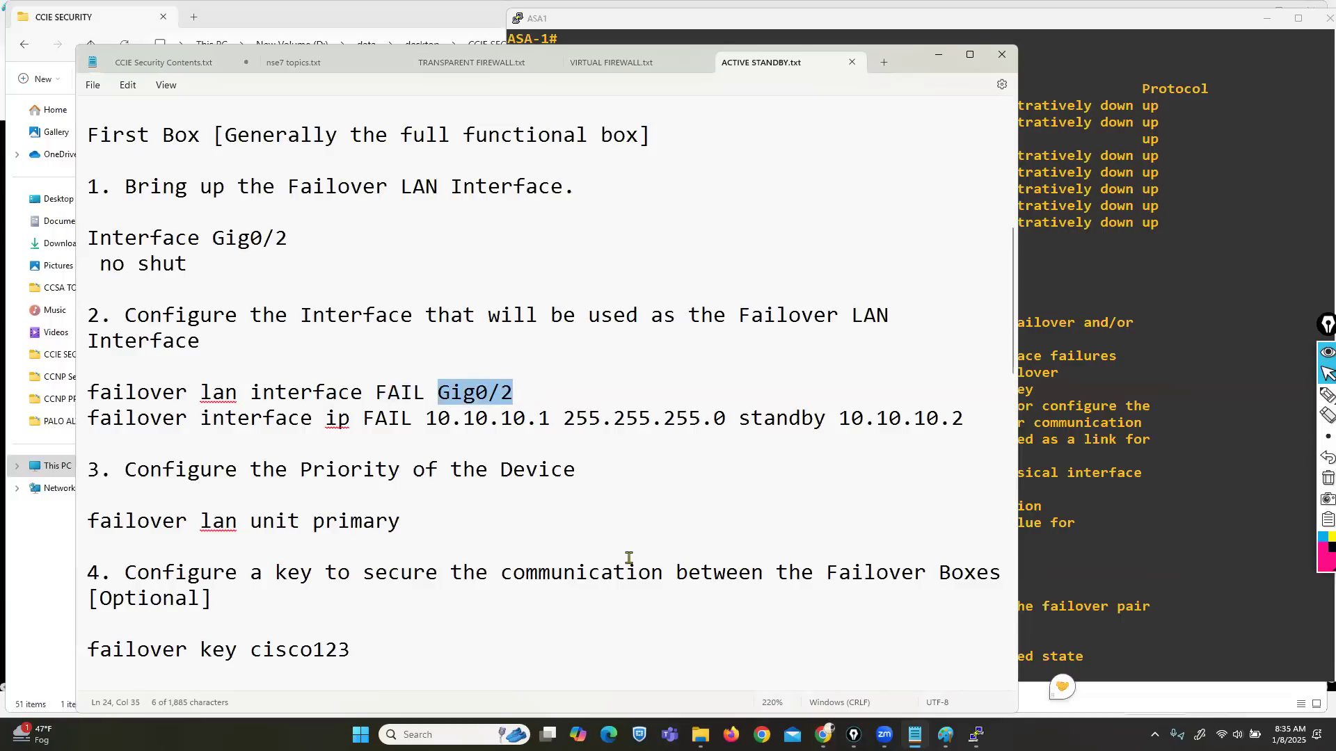
left_click(476, 394)
left_click_drag(438, 394, 515, 394)
left_click_drag(89, 419, 338, 418)
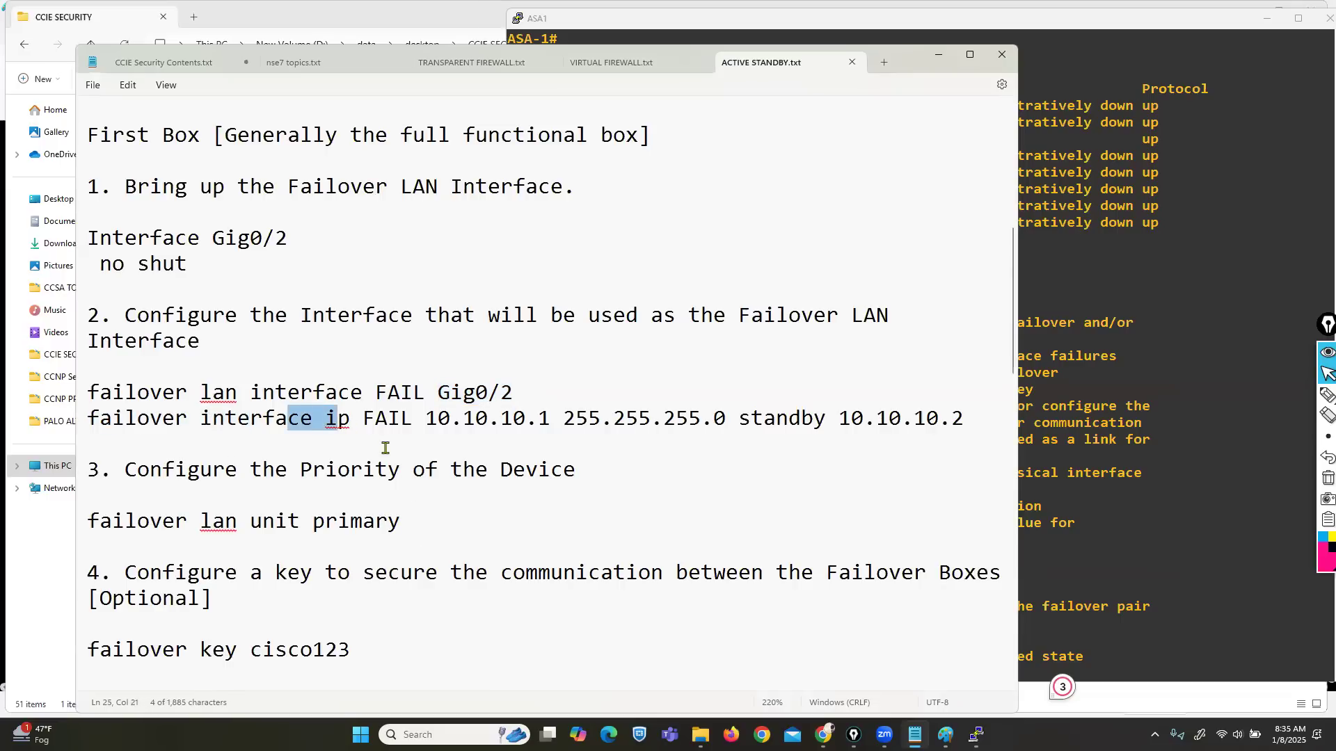
left_click_drag(363, 418, 414, 423)
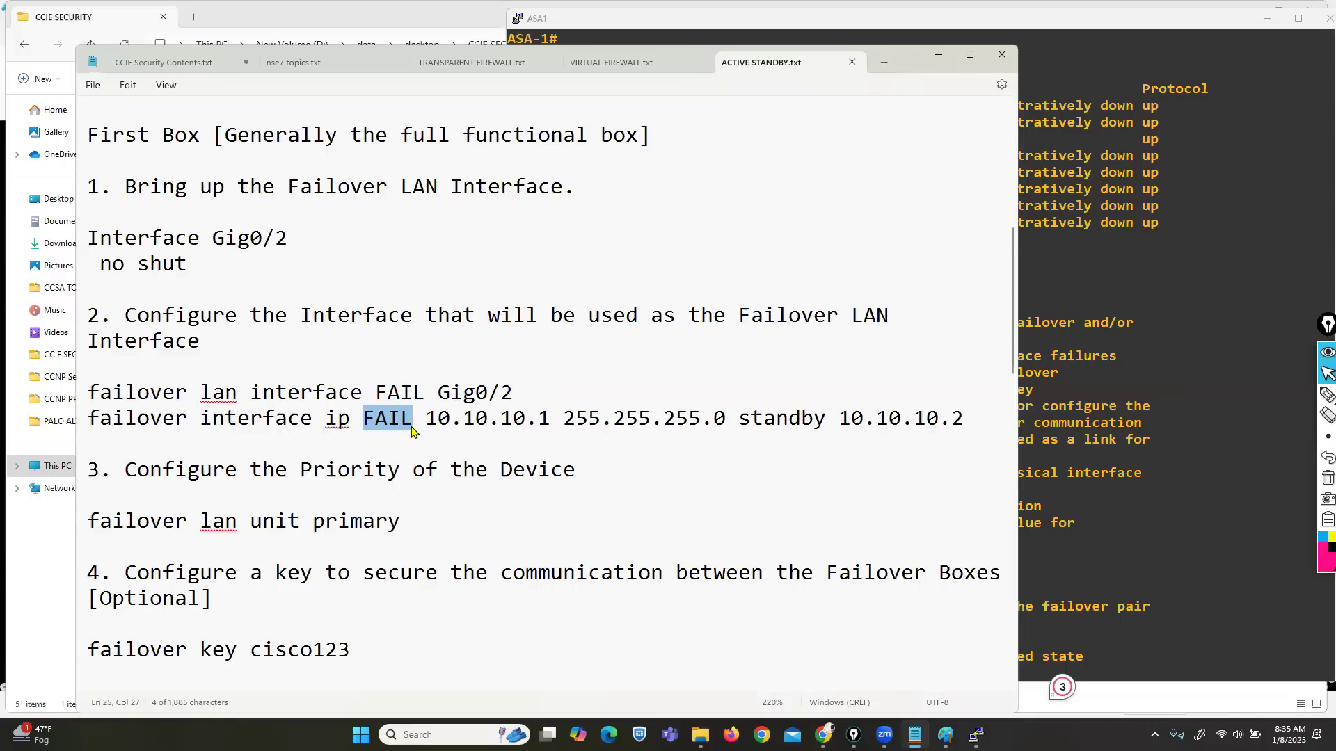
left_click_drag(426, 419, 691, 422)
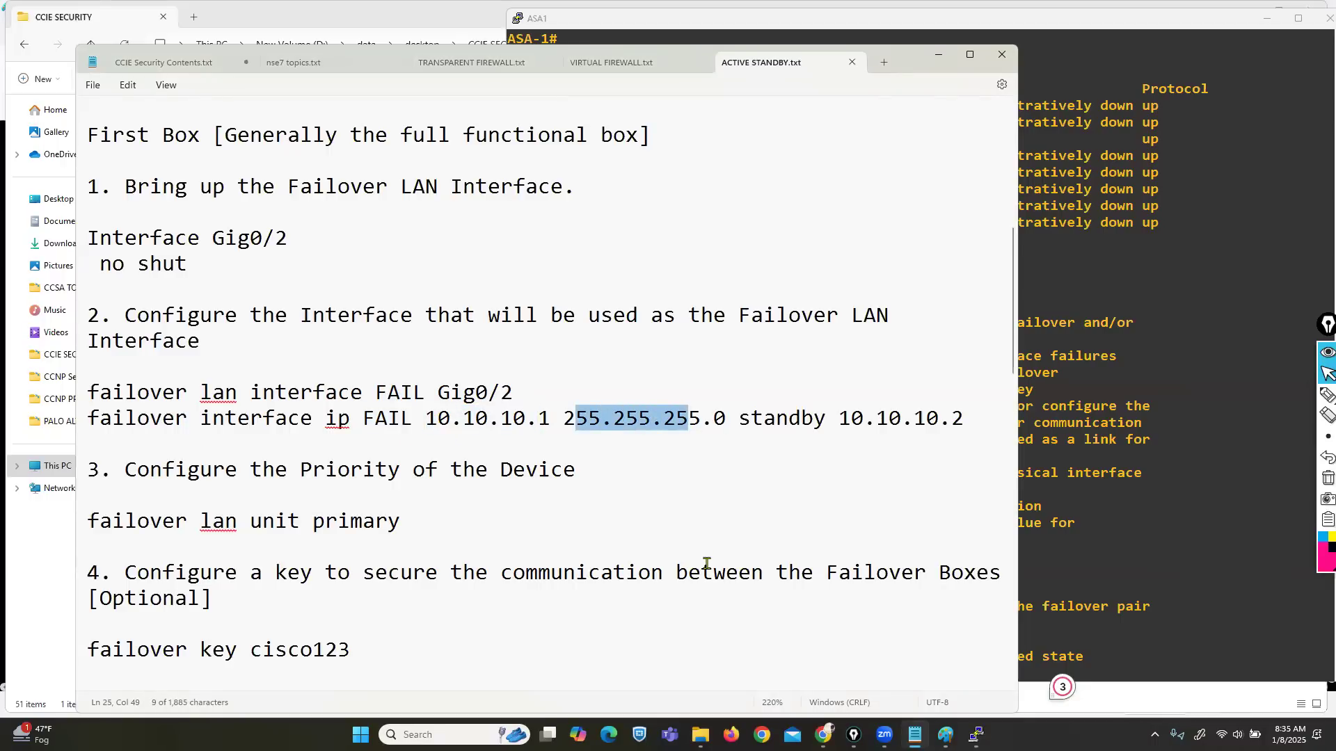
left_click_drag(739, 419, 827, 420)
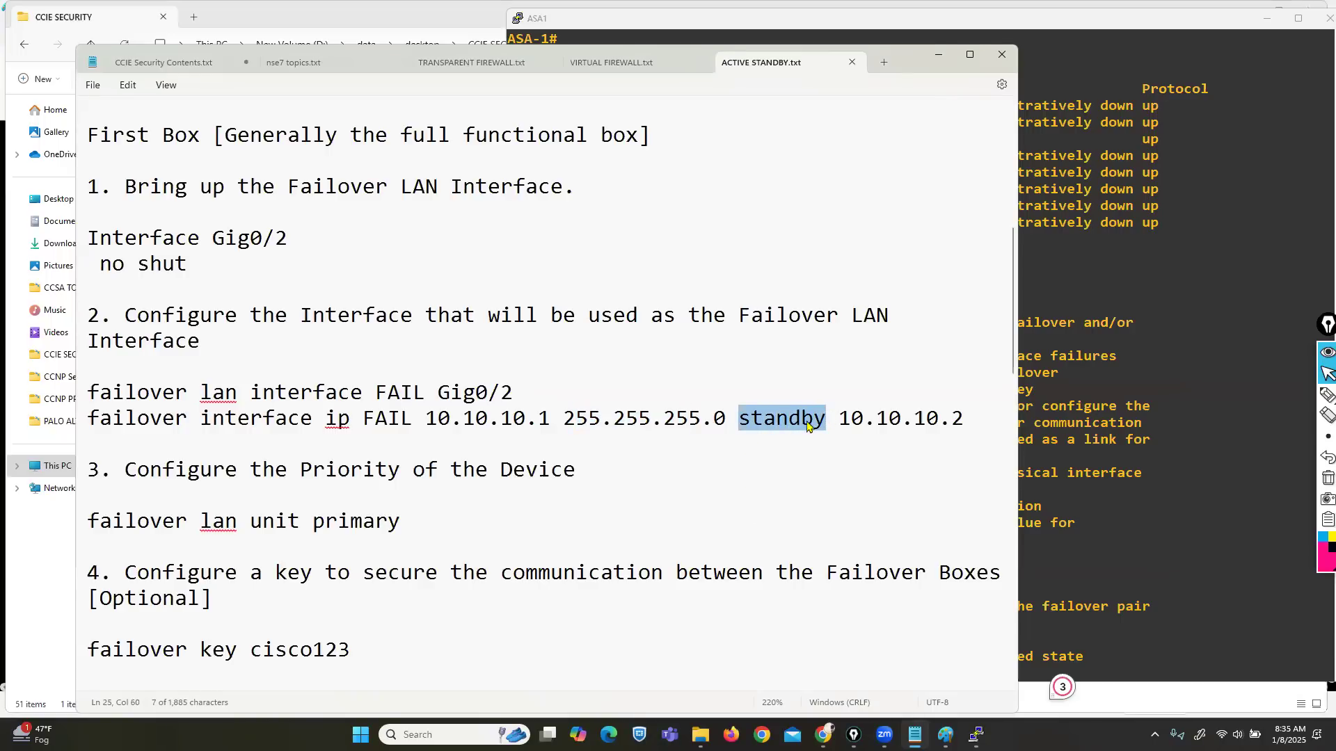
left_click_drag(428, 420, 807, 428)
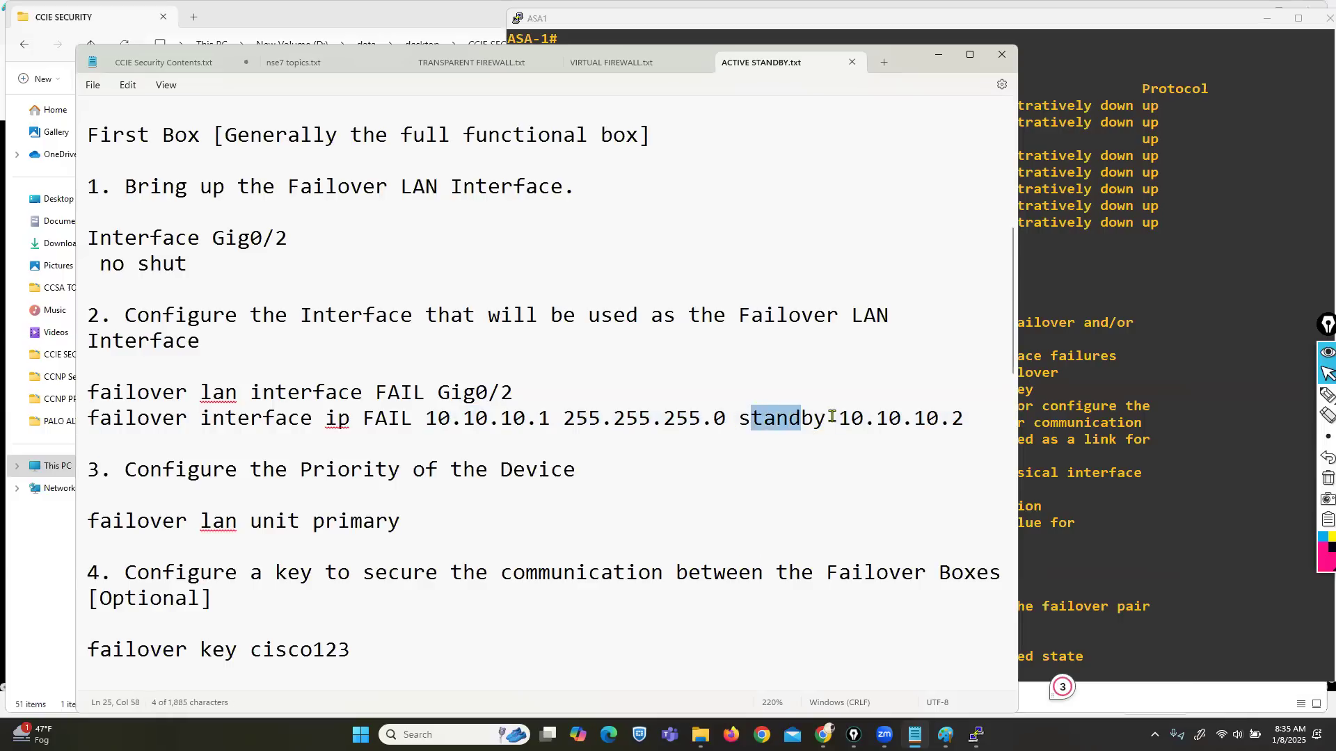
left_click_drag(841, 417, 965, 426)
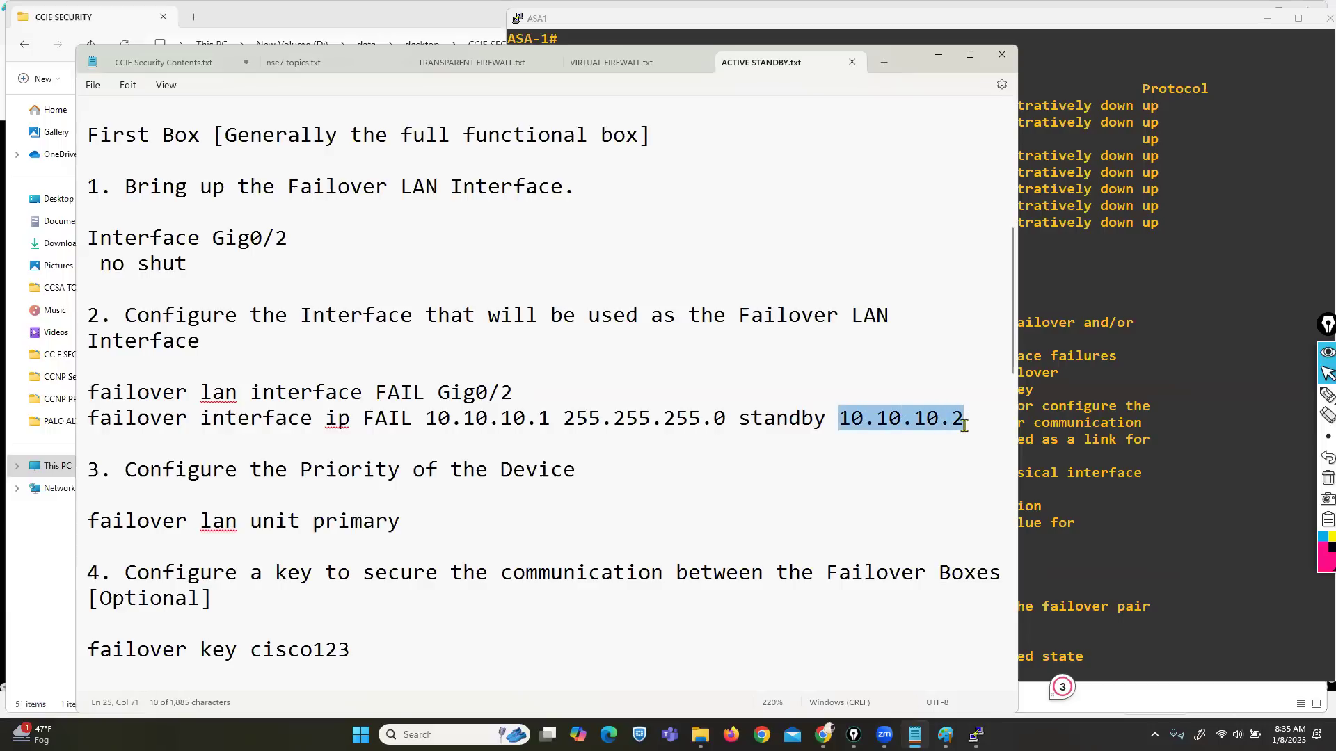
scroll(453, 498, "down", 1)
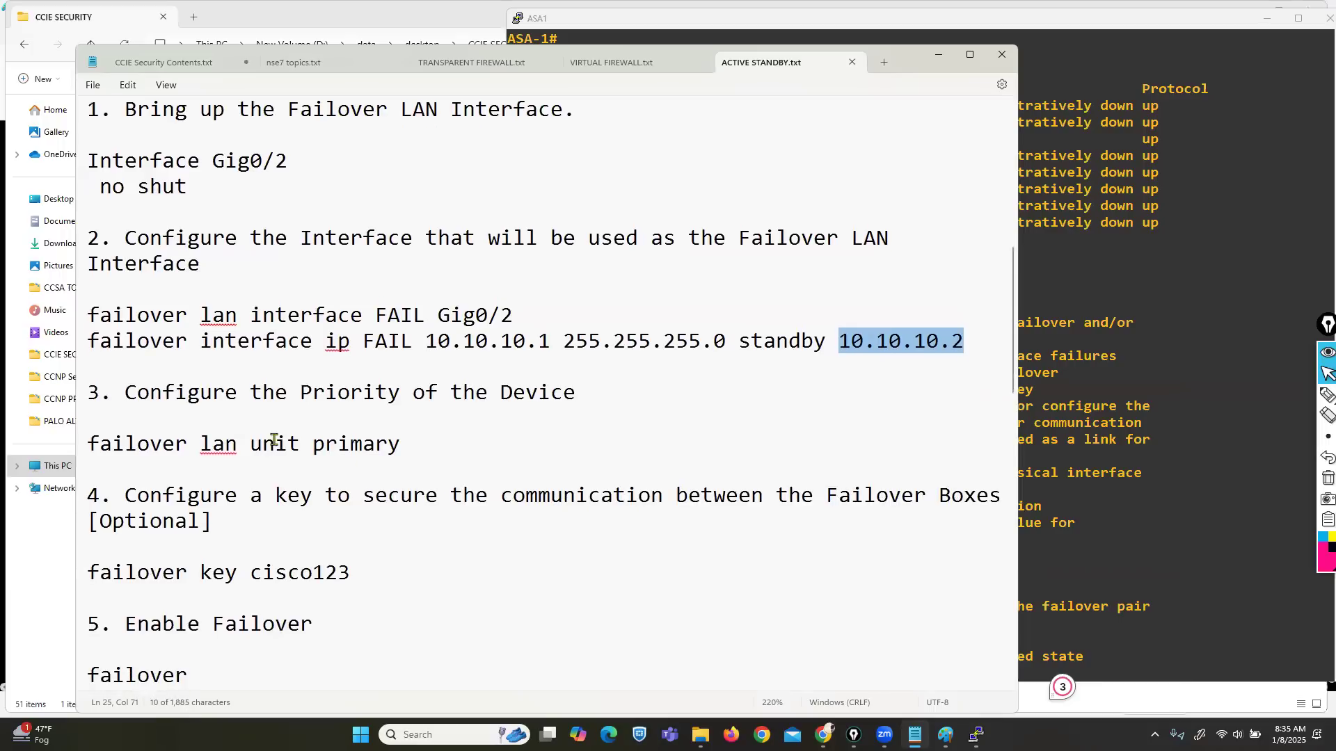
left_click_drag(150, 393, 554, 398)
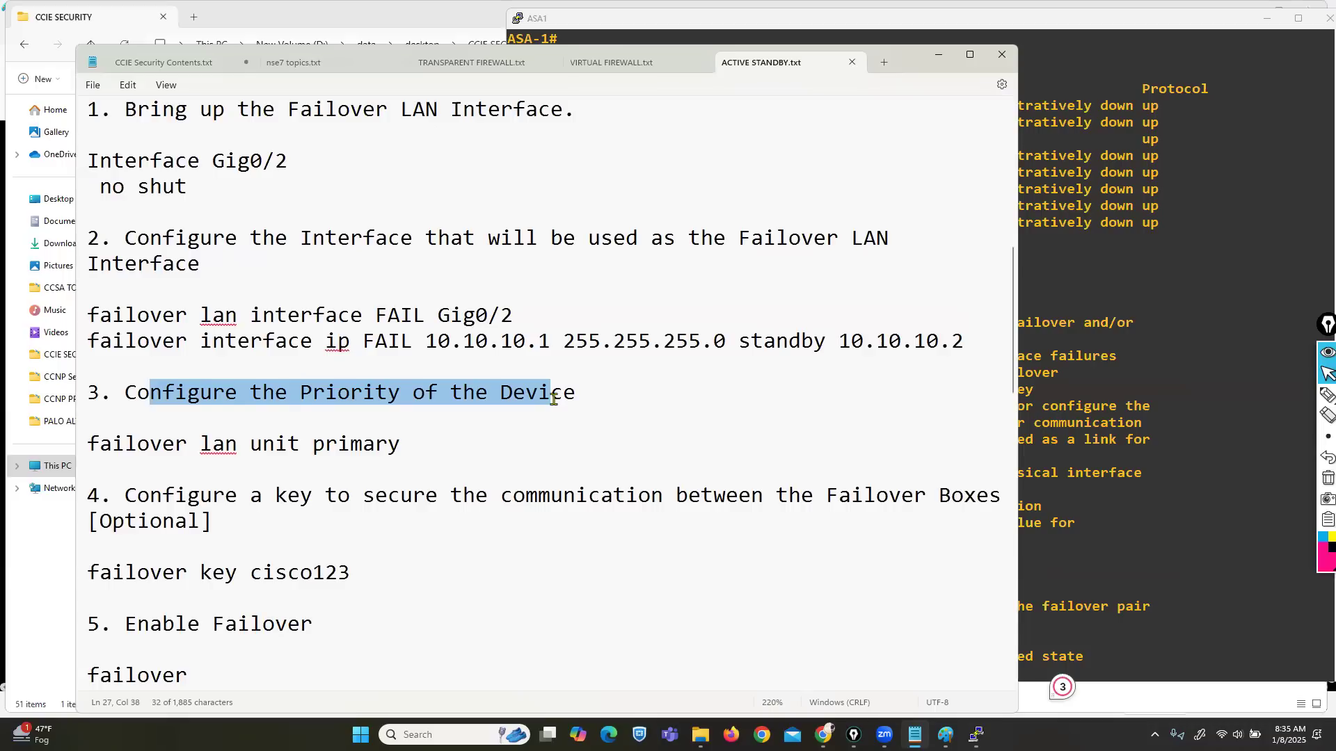
left_click_drag(87, 445, 298, 449)
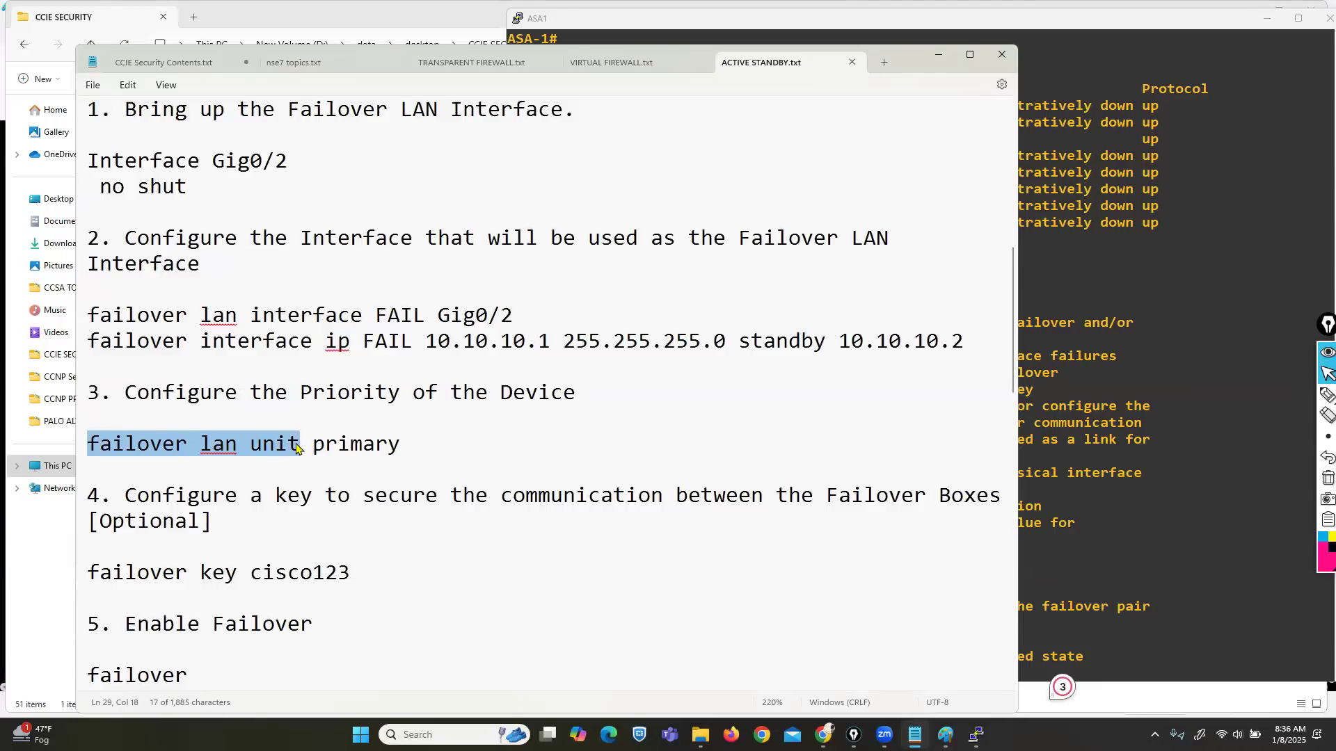
left_click_drag(297, 448, 407, 446)
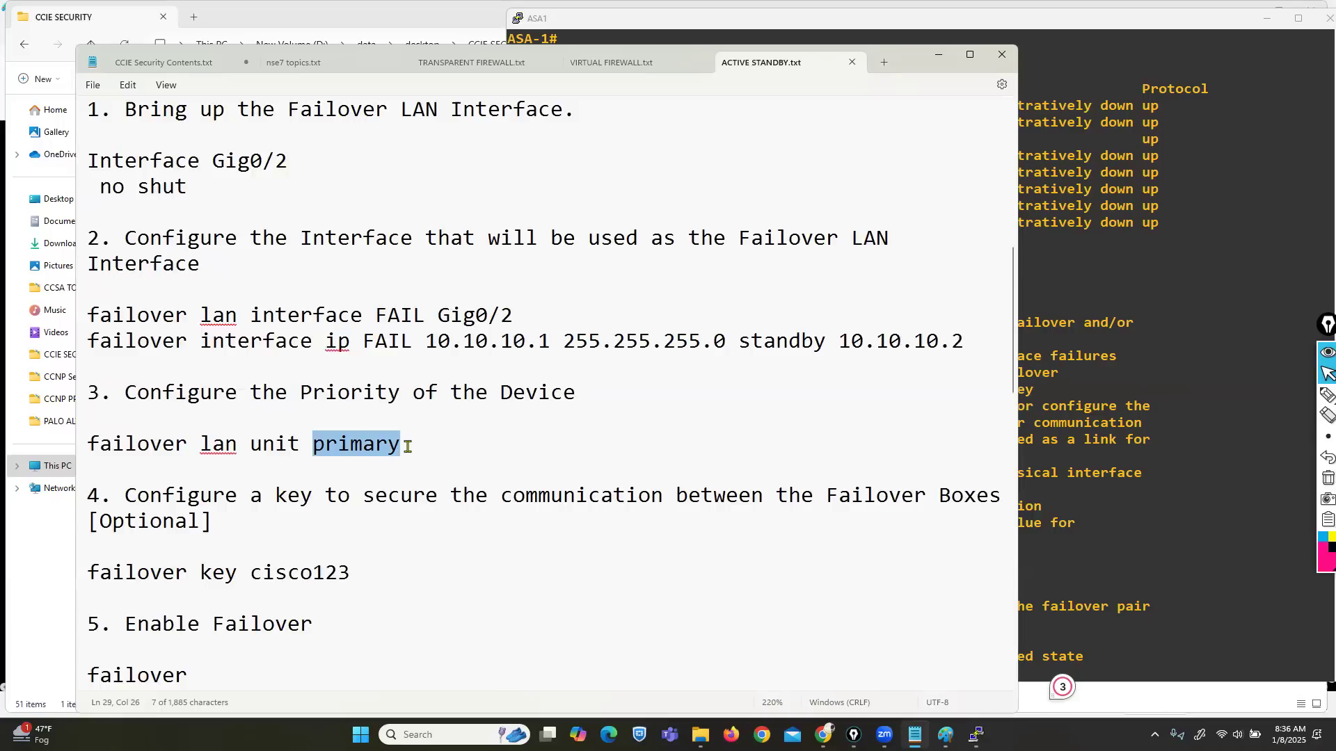
scroll(408, 449, "down", 1)
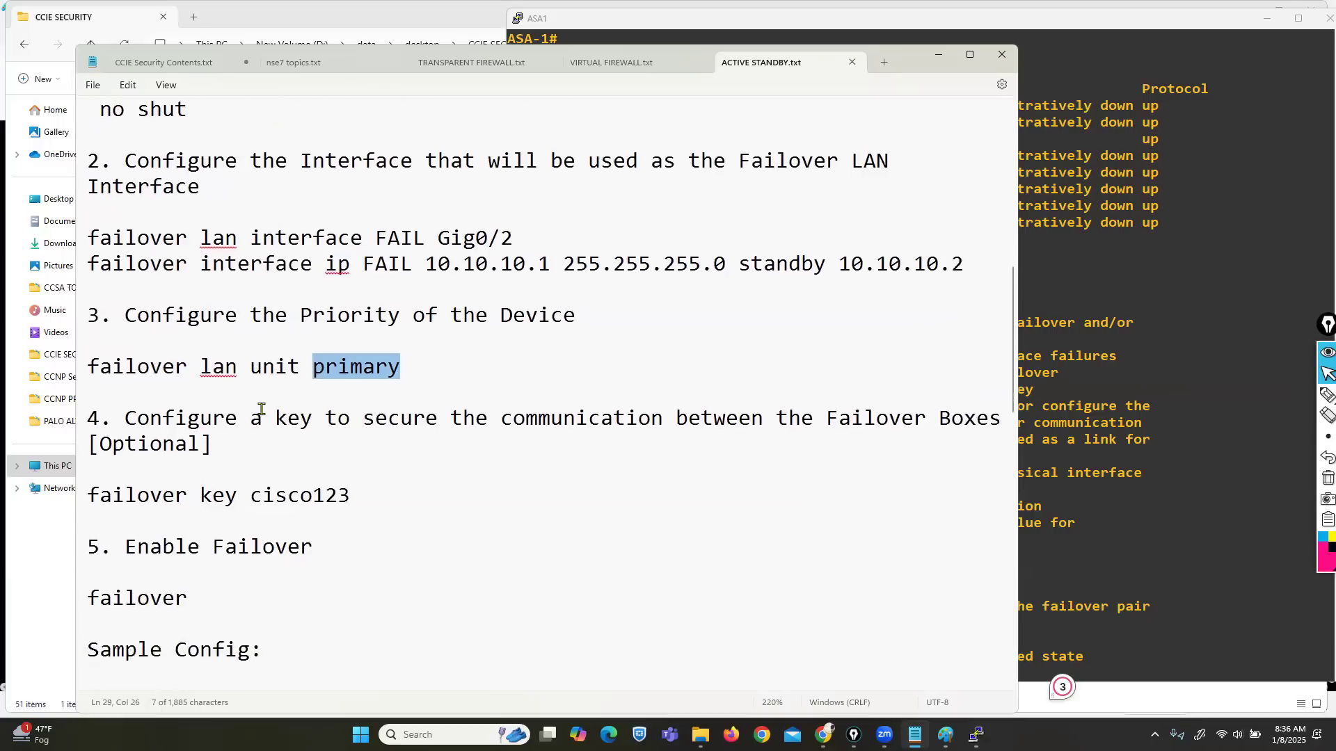
left_click_drag(263, 417, 317, 418)
left_click_drag(111, 495, 324, 490)
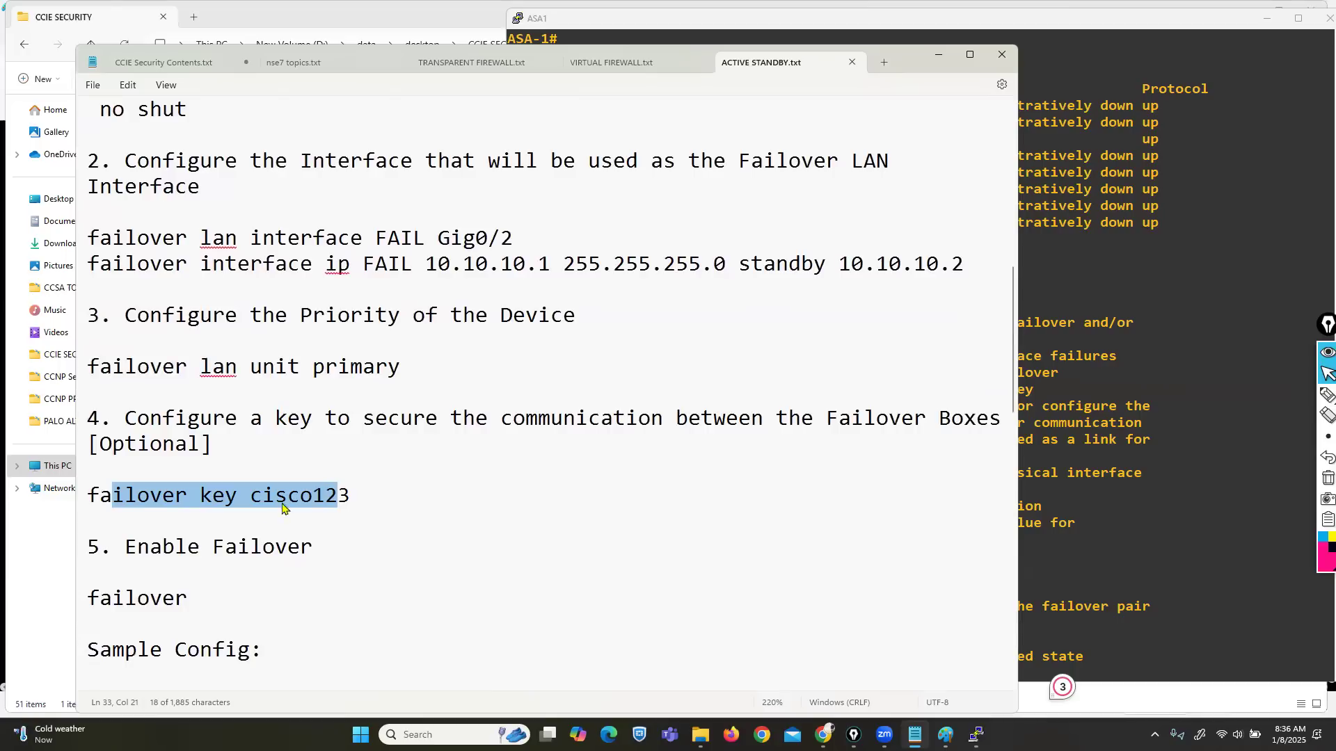
Step: Highlight the failover key and Enable Failover lines in the notes, then return to the ASA1 console
left_click_drag(188, 601, 82, 605)
left_click_drag(124, 547, 327, 550)
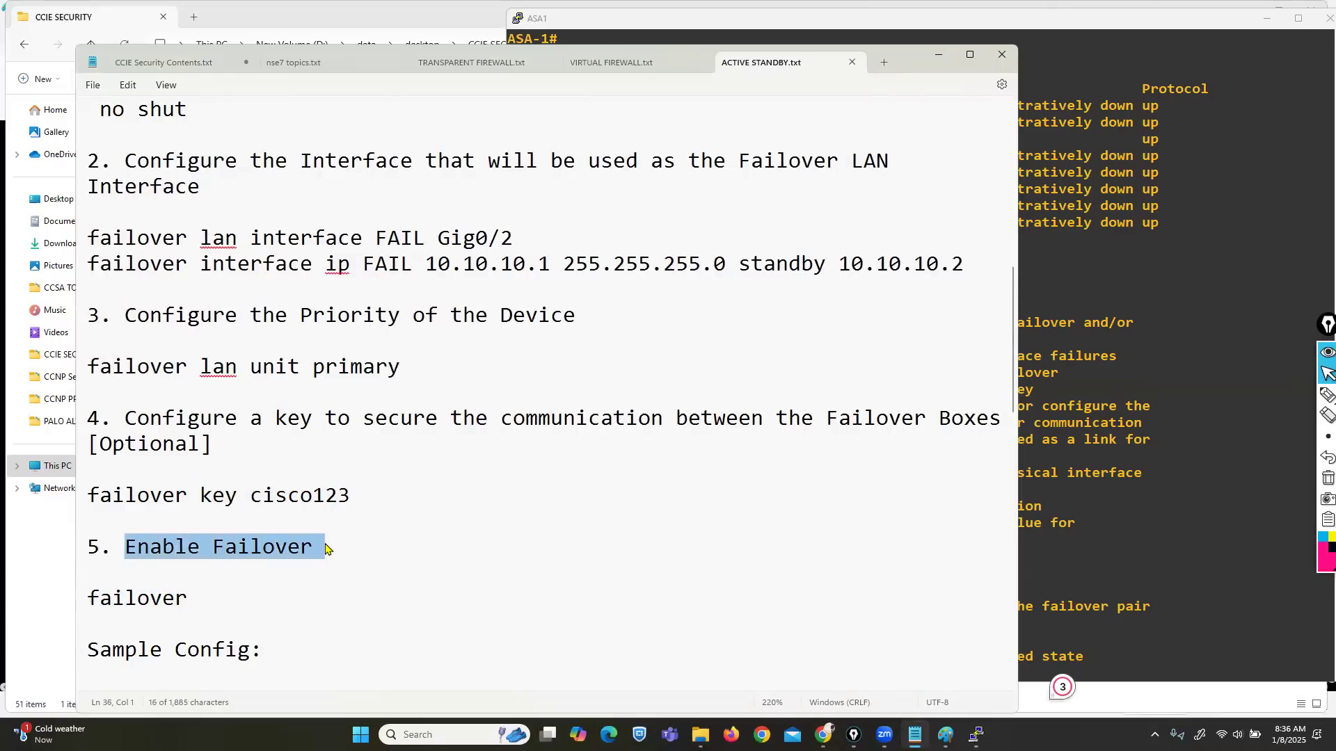
left_click(1125, 534)
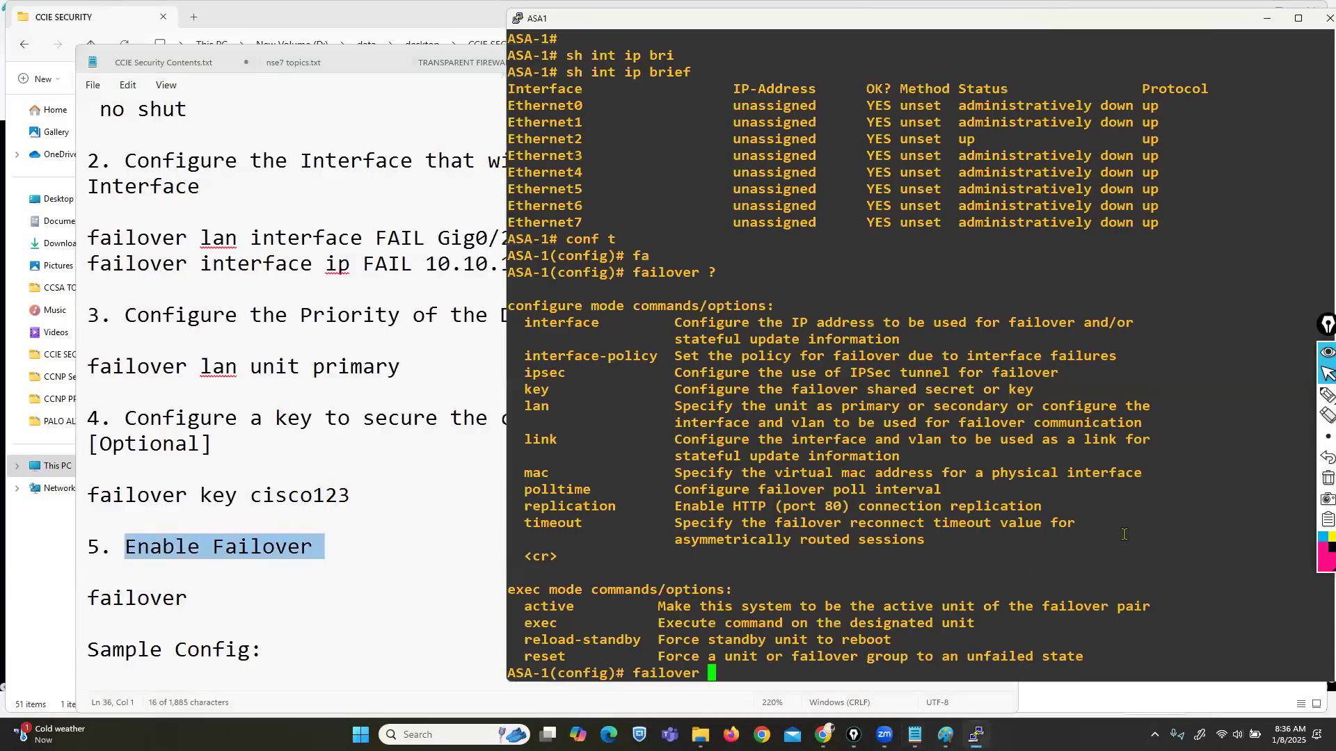
Step: On ASA1, make e2 the failover LAN interface named FAIL, pointing out e2 and FAIL
type("la")
key("Tab")
type("a")
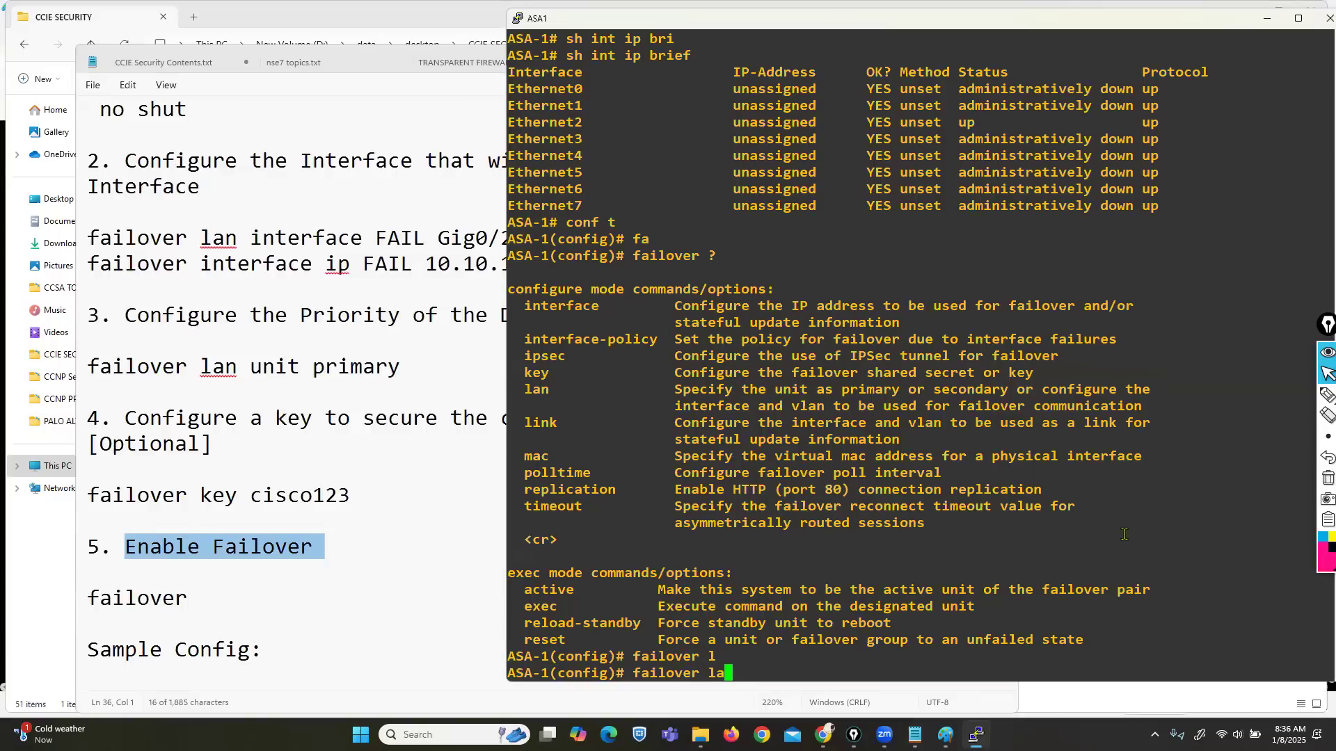
key("BackSpace")
type("n in")
key("Tab")
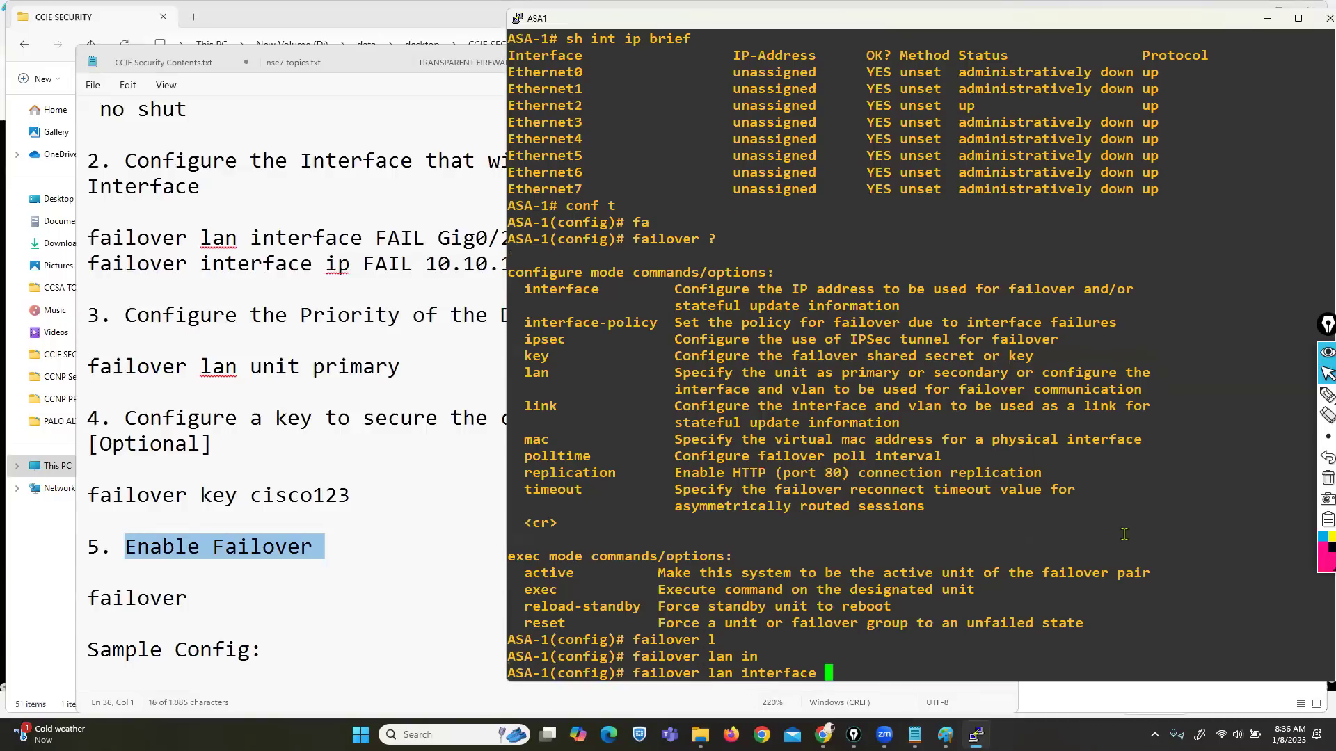
type("?")
type("FAIL ")
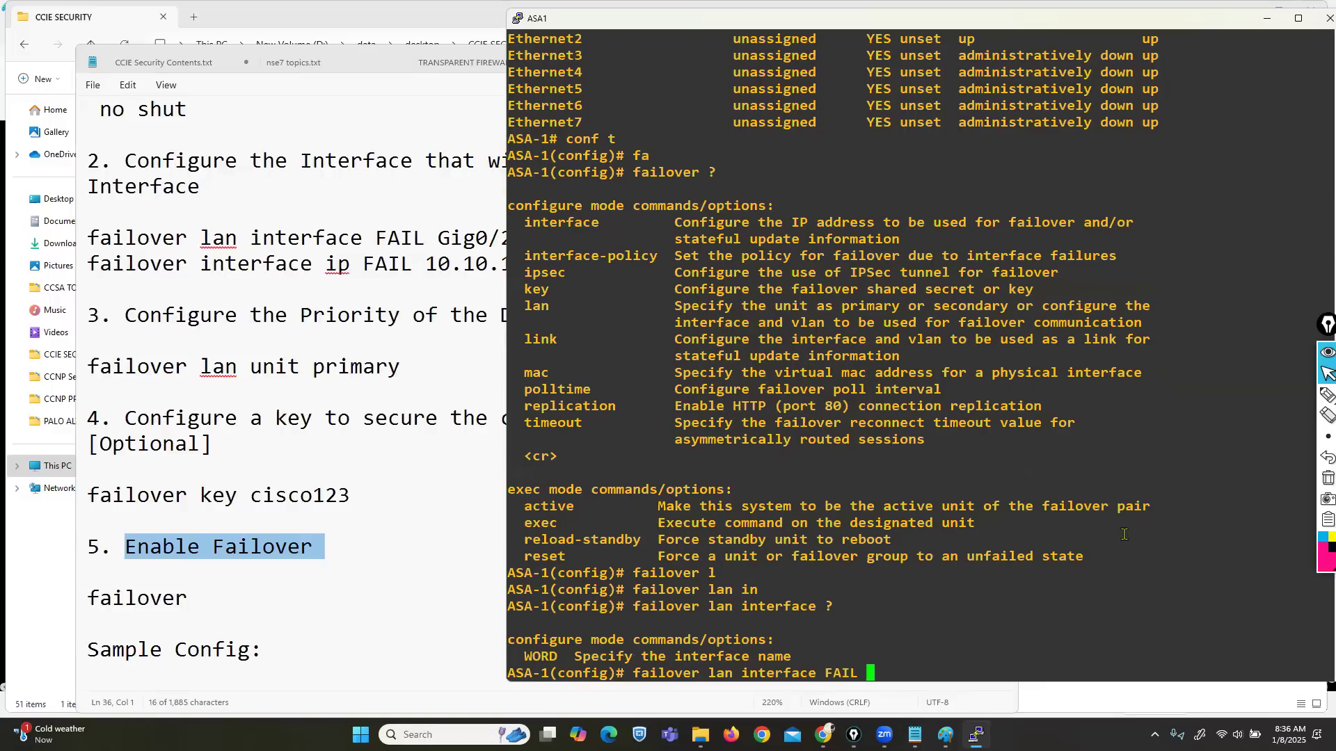
type("e2")
key("Return")
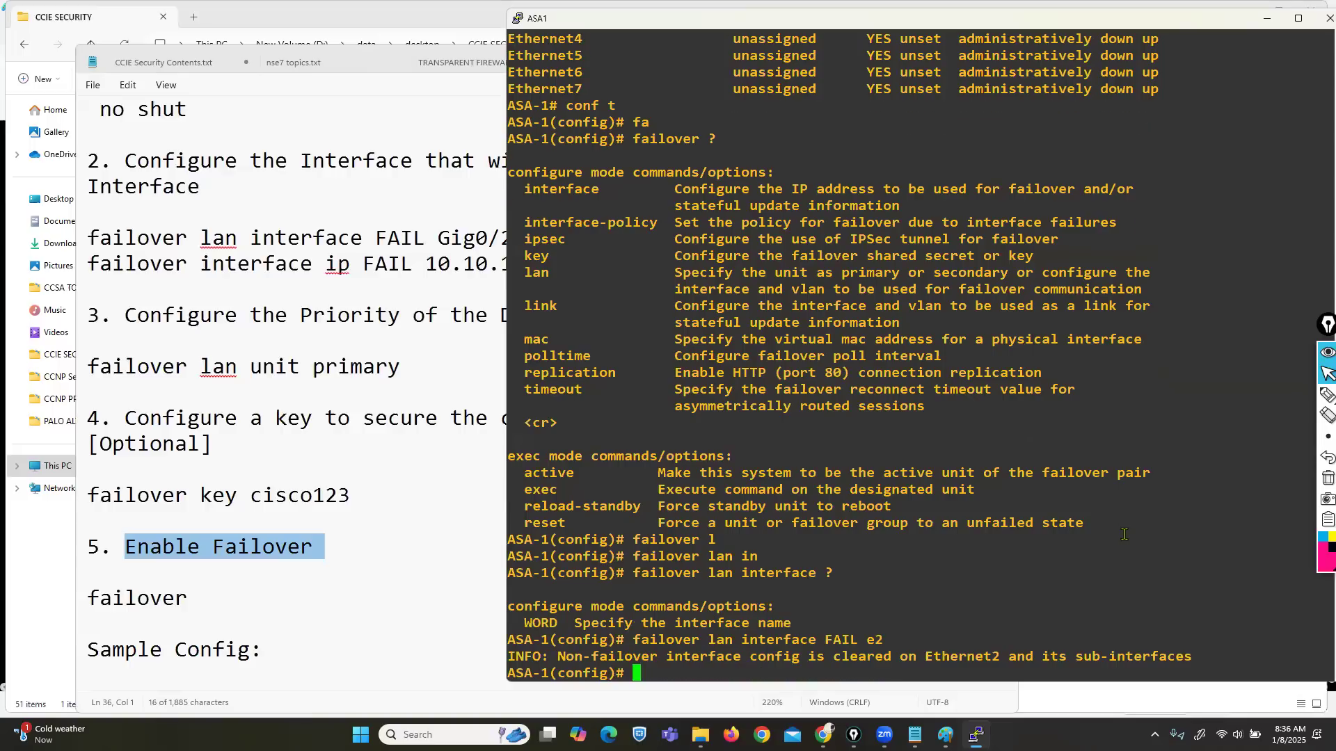
double_click(875, 640)
left_click_drag(826, 639, 853, 639)
left_click(863, 628)
Step: Address the FAIL link as 10.40.40.1 255.255.255.0 with standby 10.40.40.2, checking the topology subnet
type("fa")
key("Tab")
type("in")
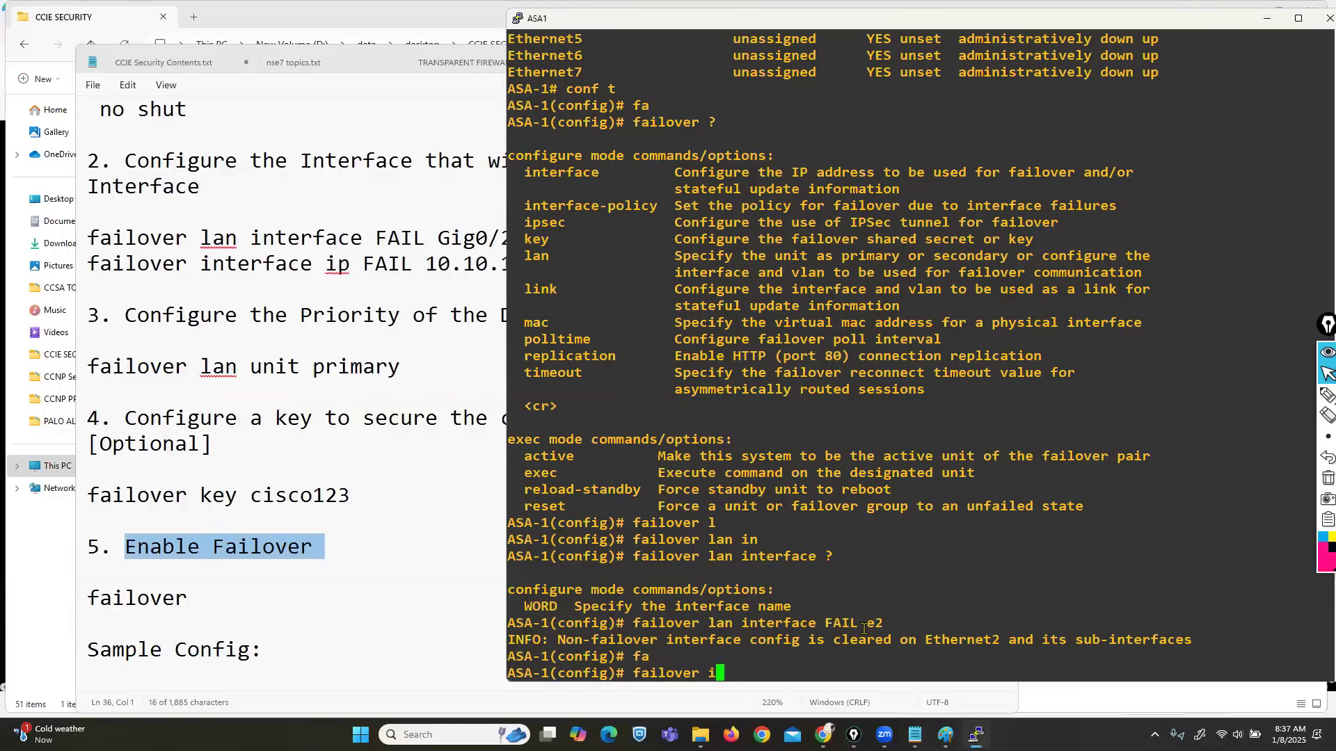
key("Tab")
type("ip FAIL")
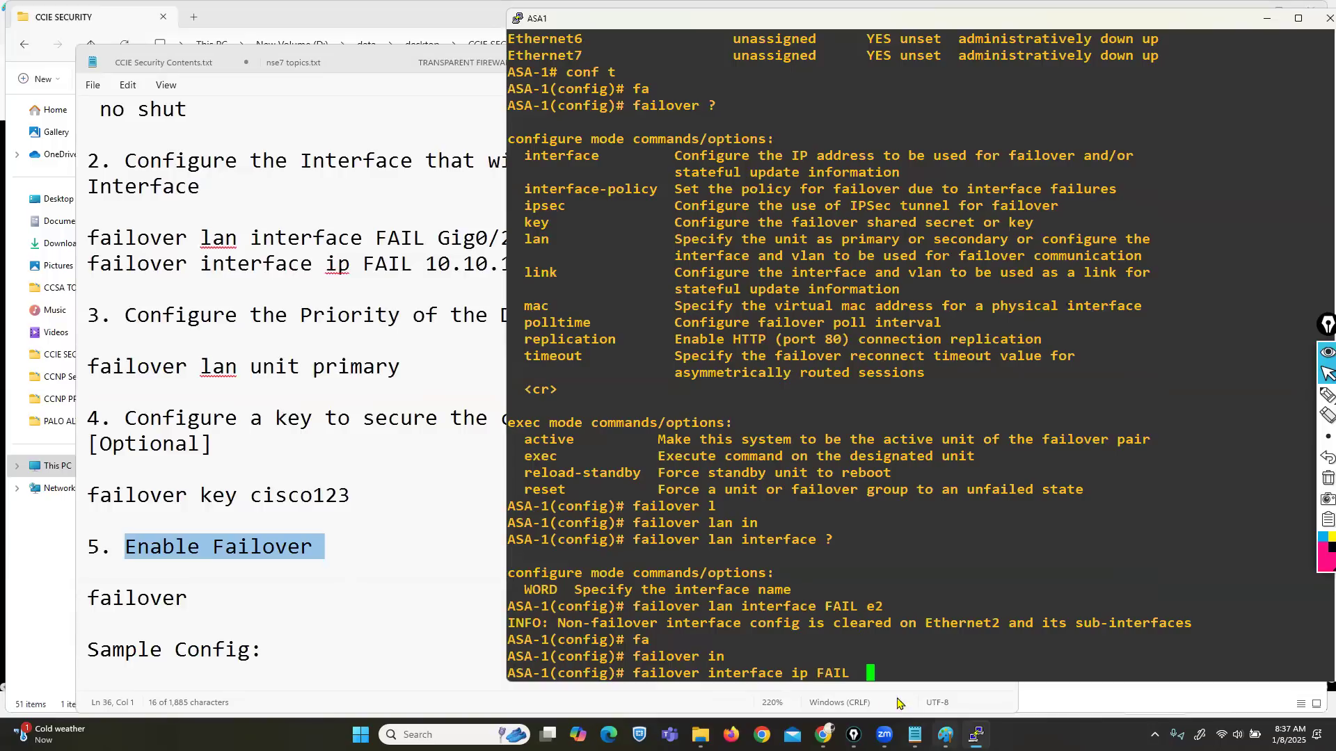
left_click(823, 735)
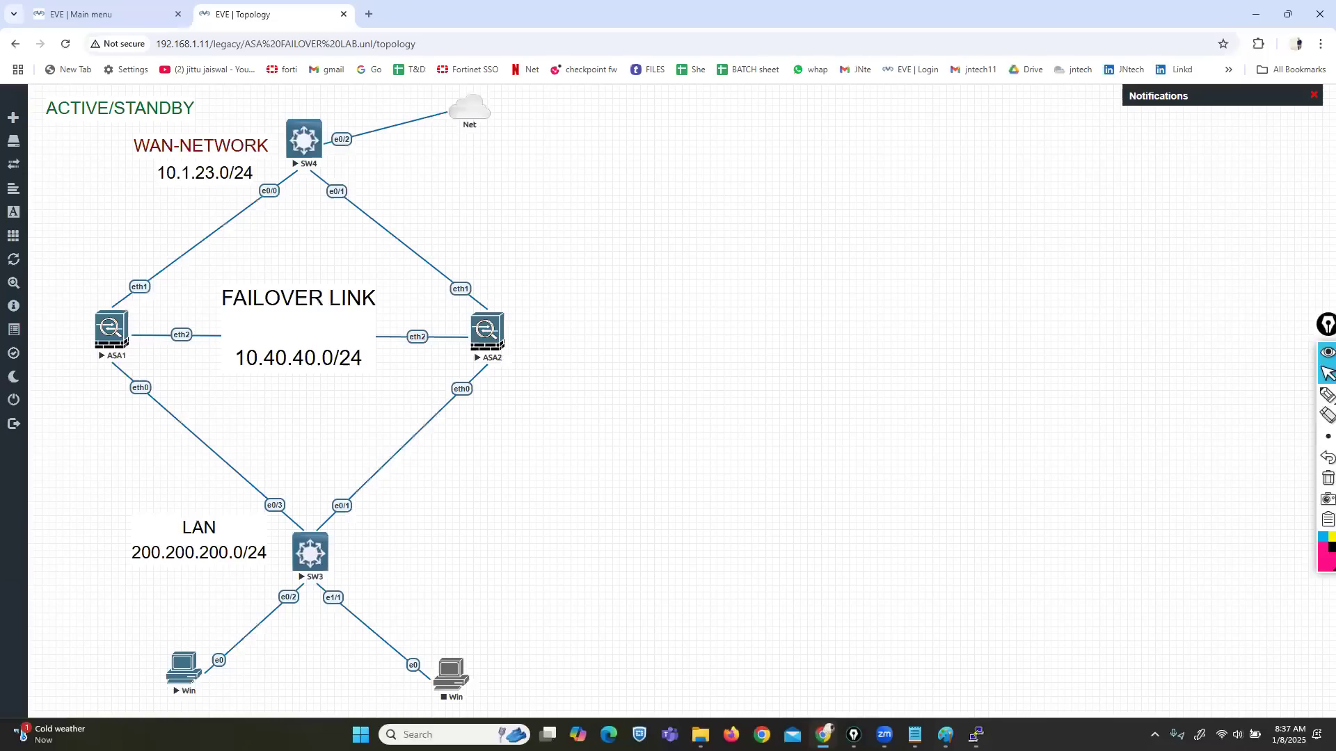
key("alt+Tab")
type("10.")
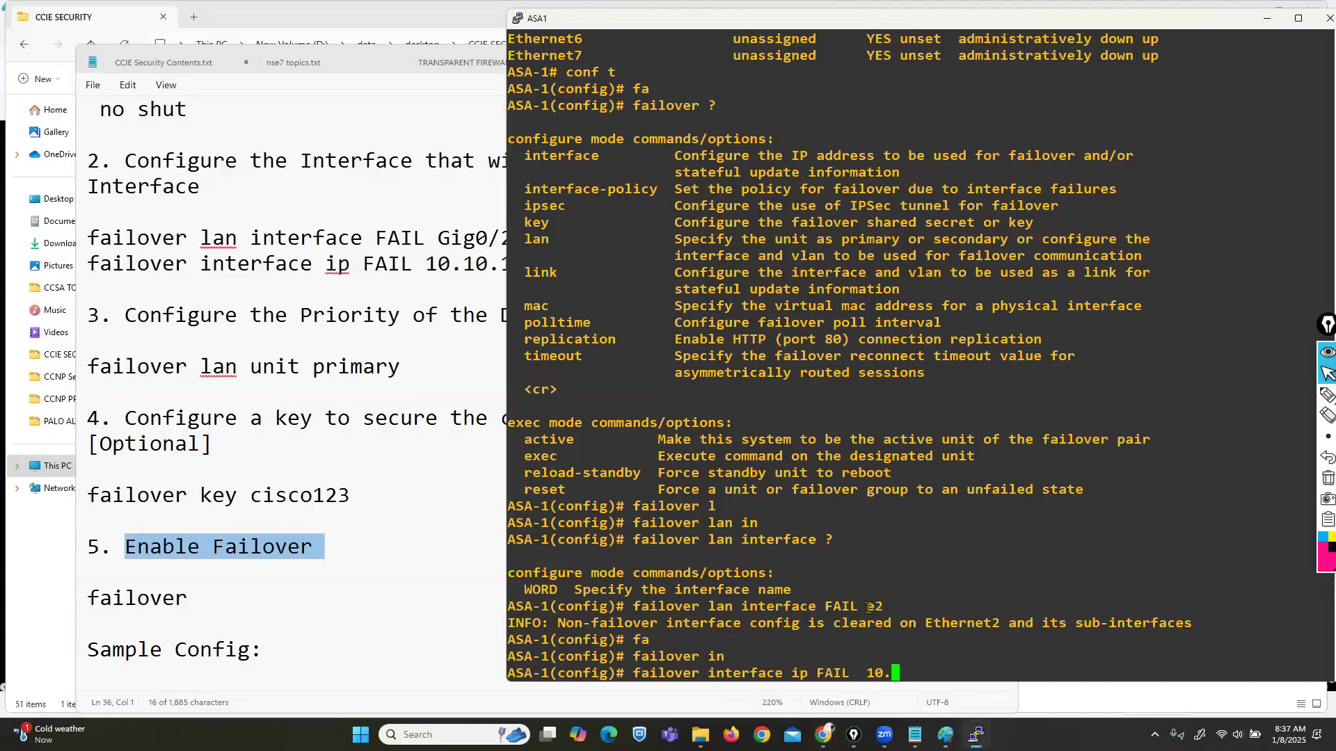
type("40.40.1 255.255.255.0 s")
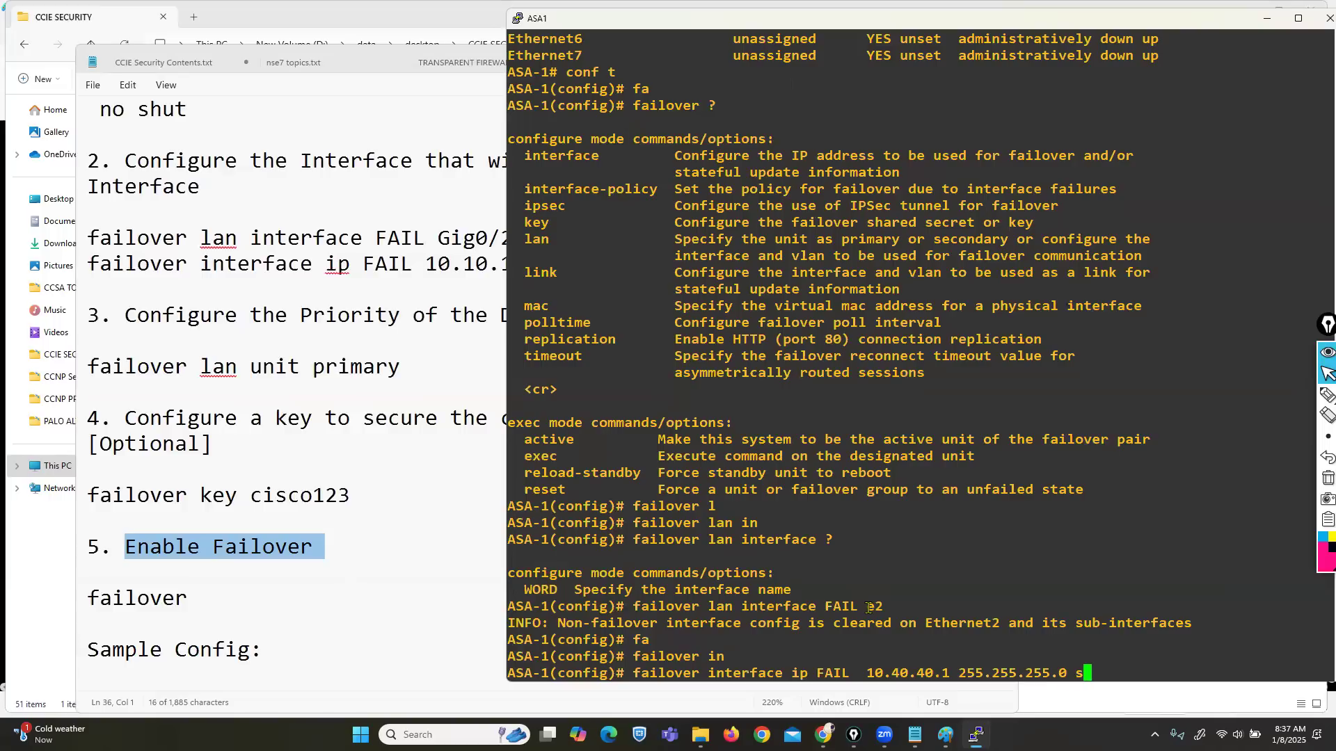
type("t")
key("Tab")
type("10.40")
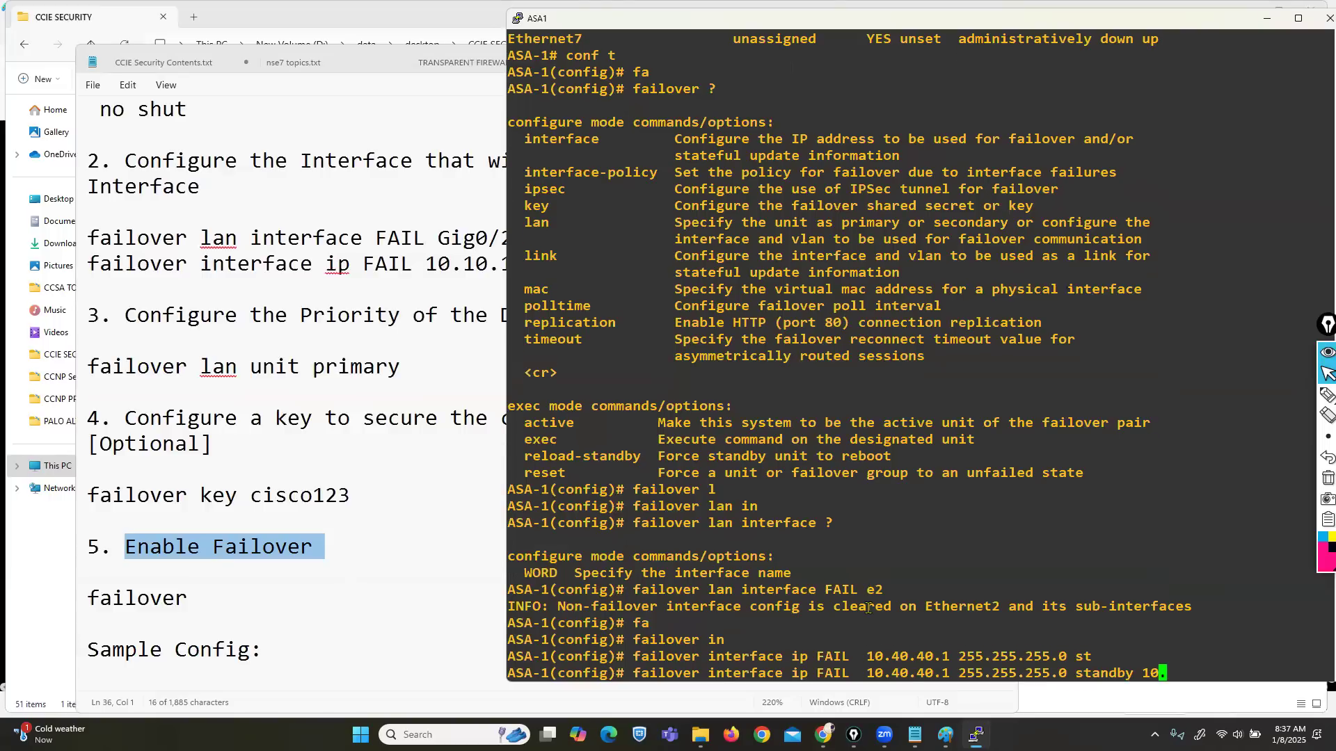
type(".40.2")
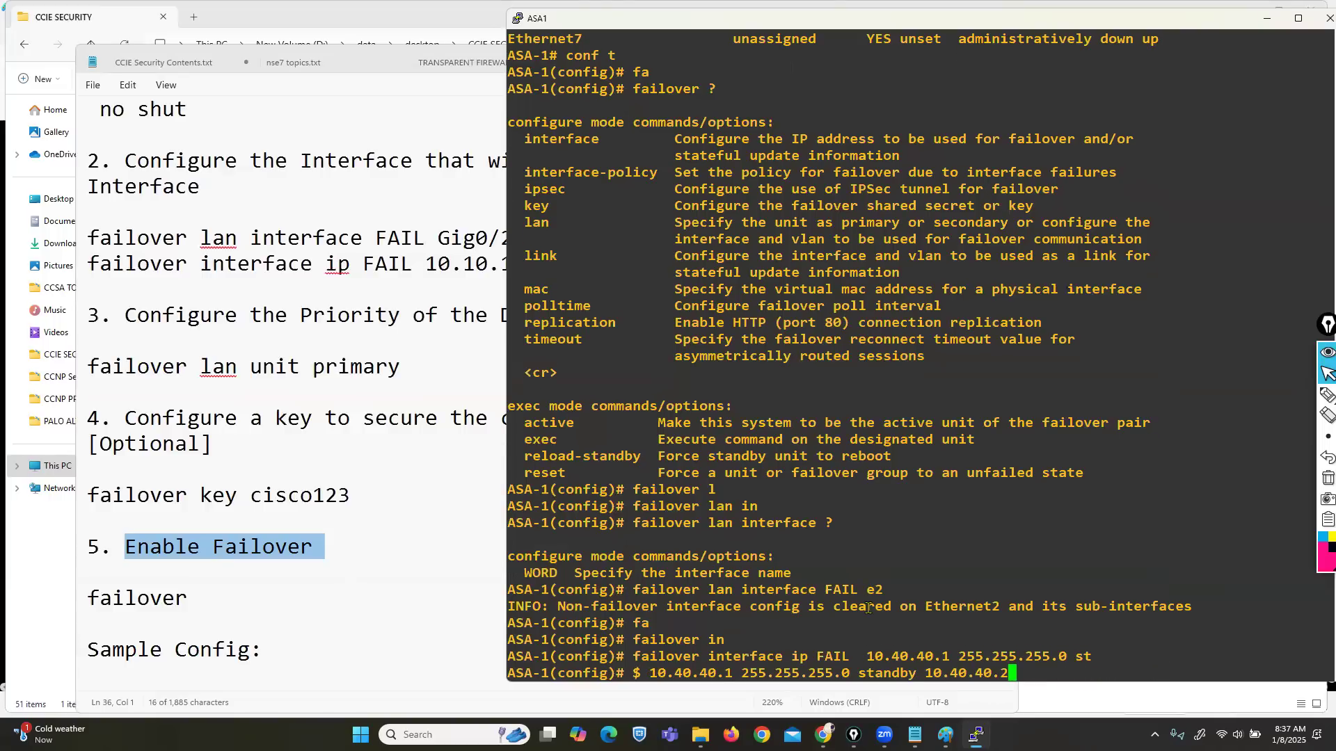
key("Return")
Step: List the options for the failover lan unit command
type("fa")
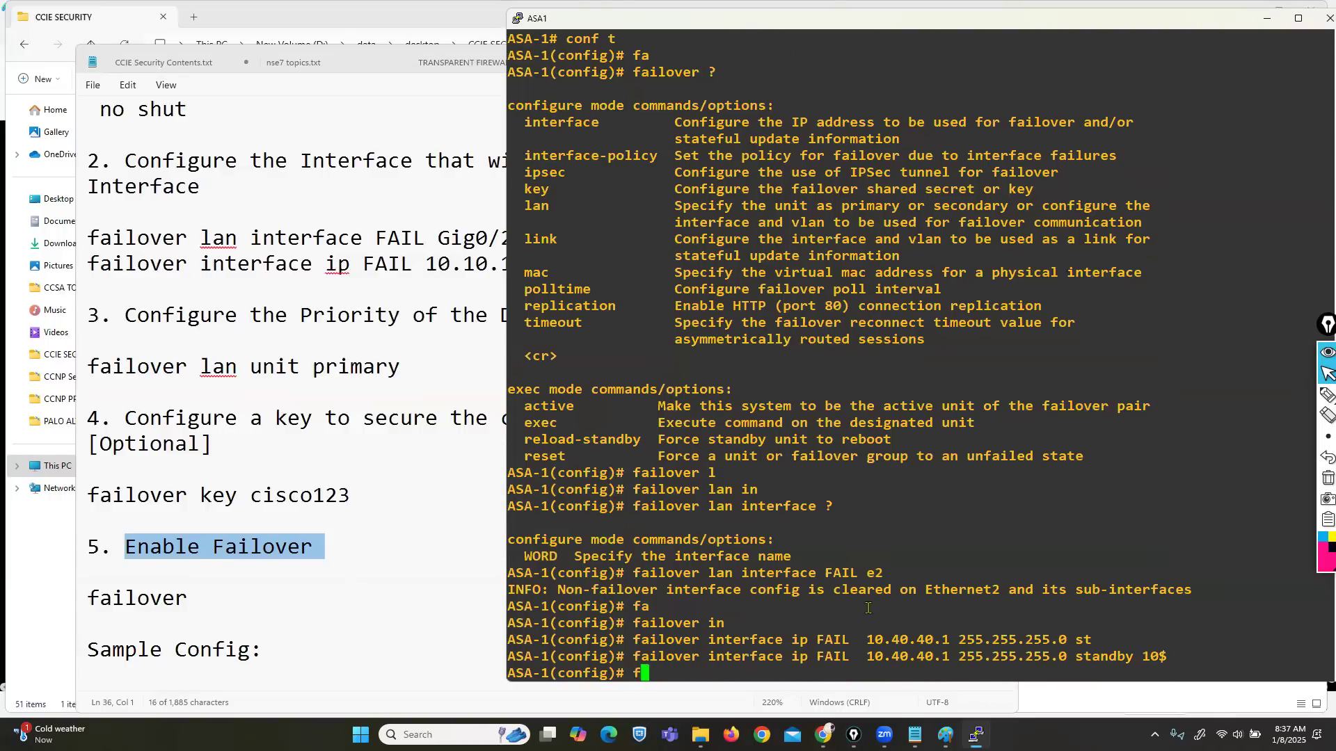
key("Tab")
type("la")
key("Tab")
type("i")
key("BackSpace")
type("un")
key("Tab")
type("?")
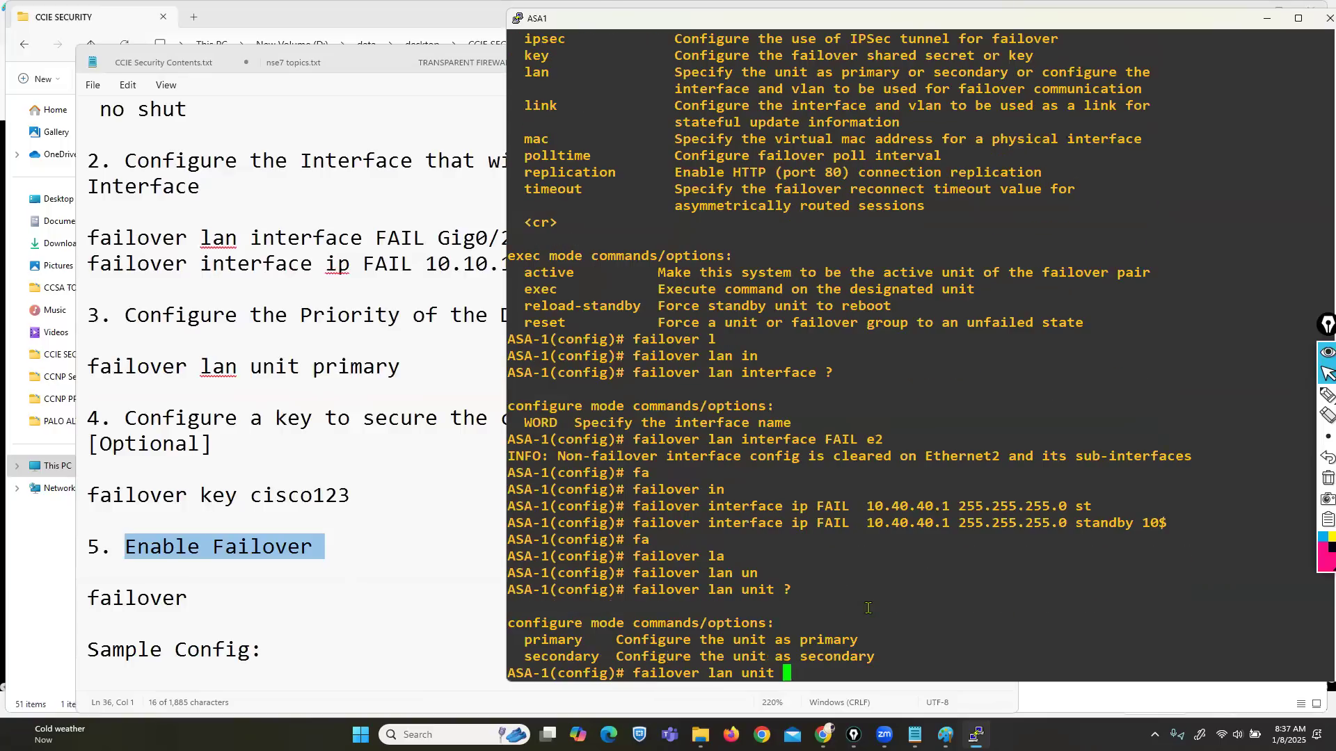
Step: Make ASA1 the primary failover unit and set the shared failover key
left_click_drag(518, 639, 865, 666)
type("pri")
key("Tab")
key("Return")
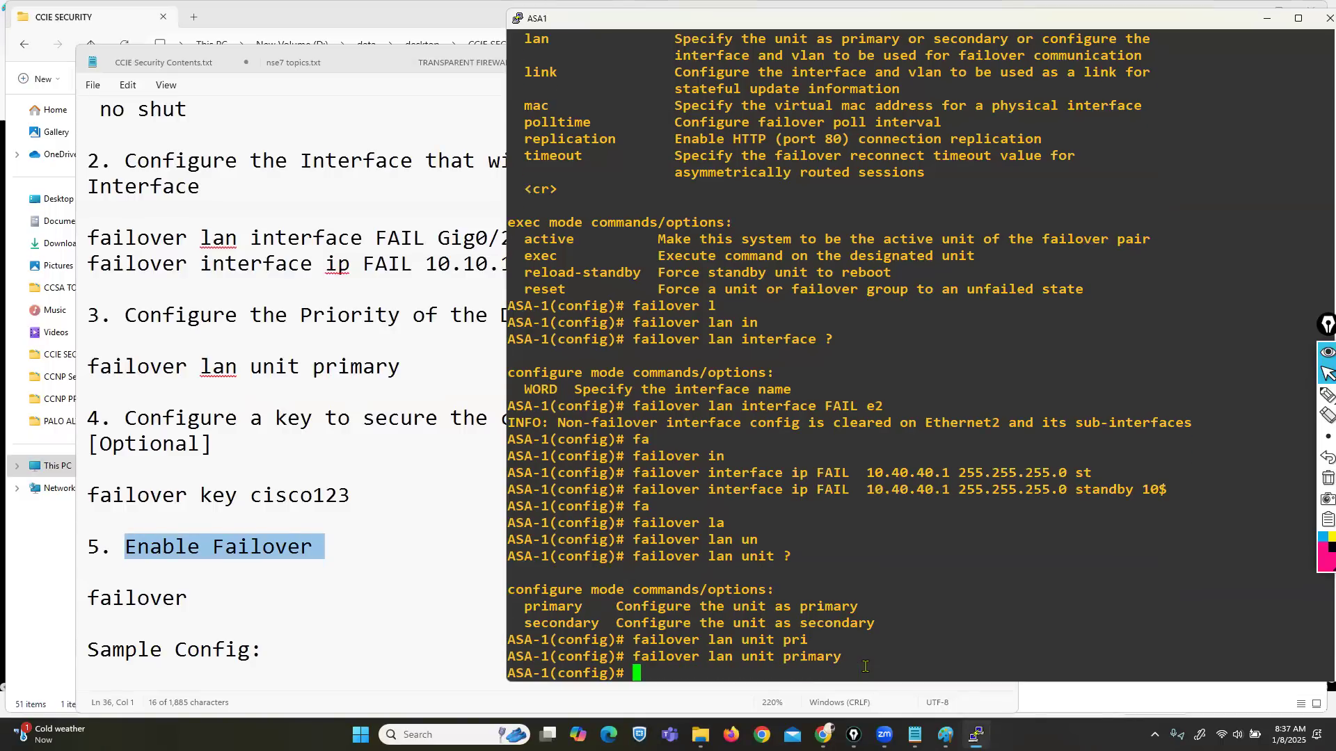
type("fa")
key("Tab")
type("key ")
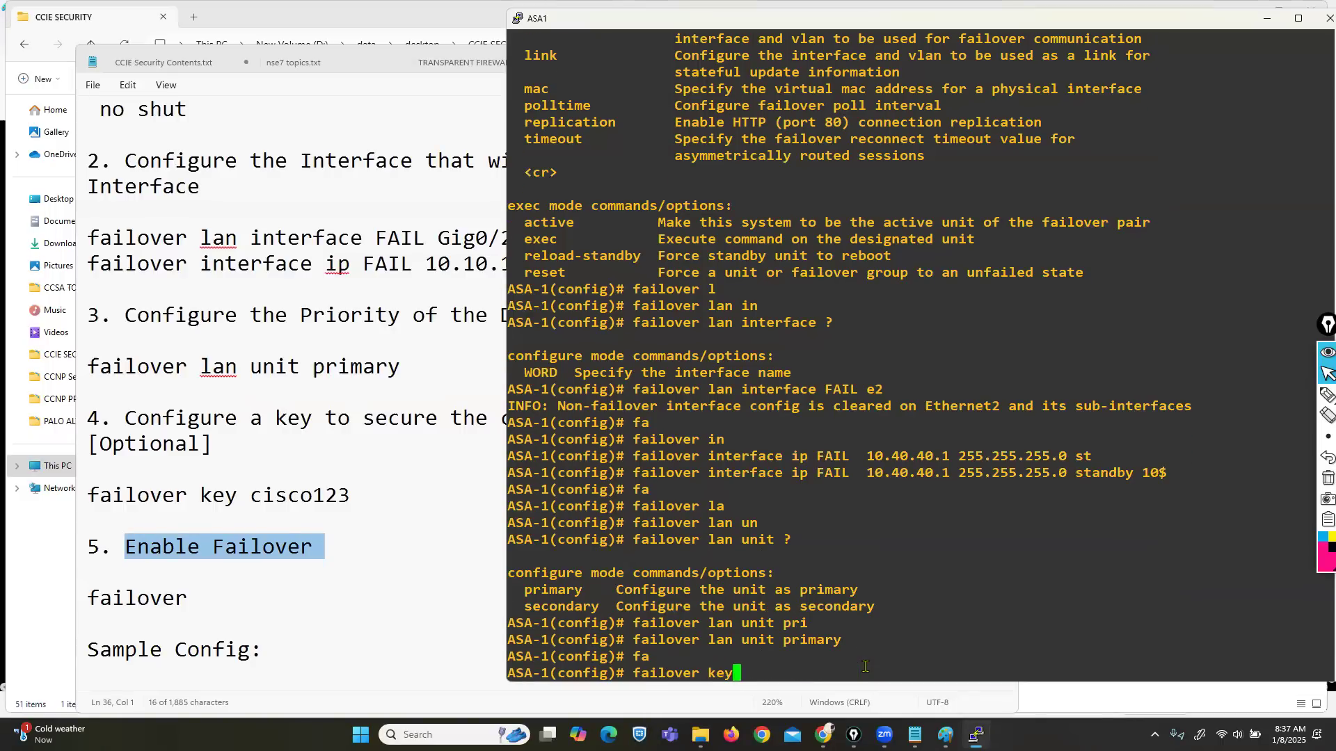
type("ccie123")
key("Return")
key("Return")
key("Return")
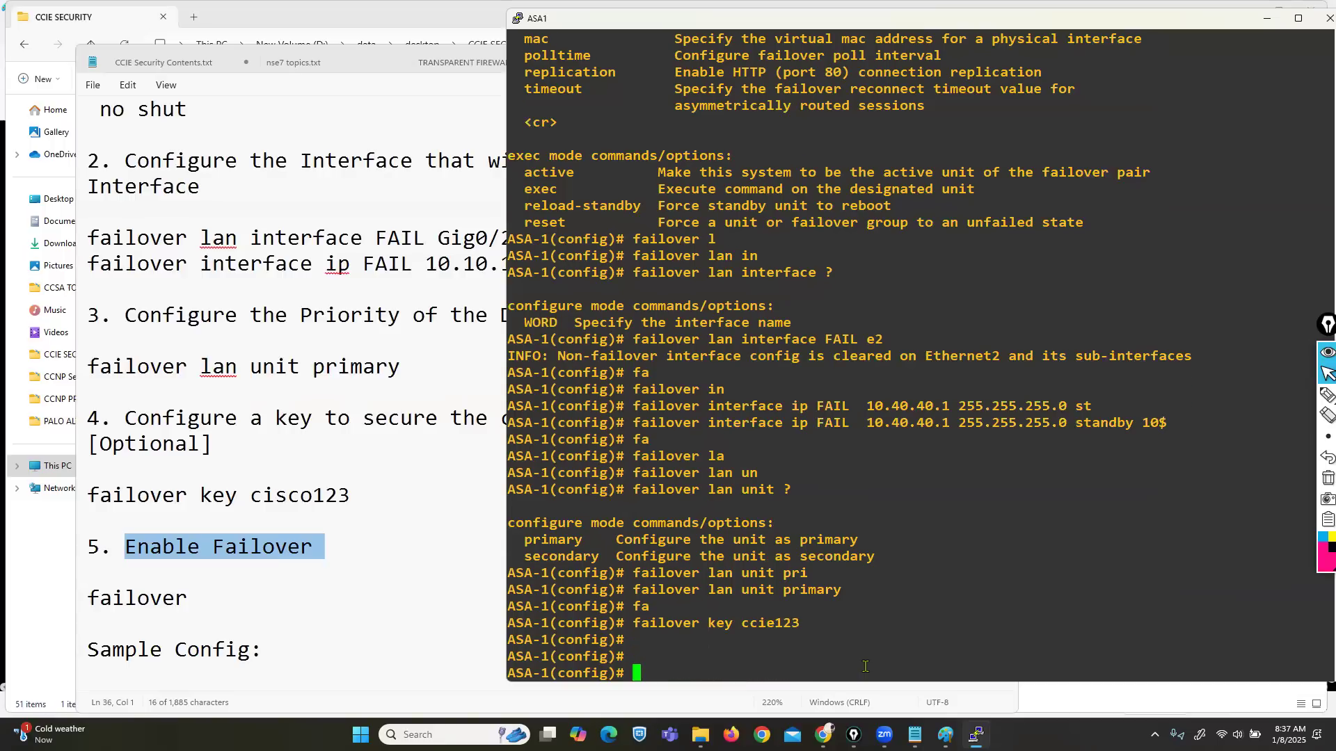
Step: Show ASA1's running failover configuration and select its four command lines
type("sh run fa")
key("Tab")
key("Return")
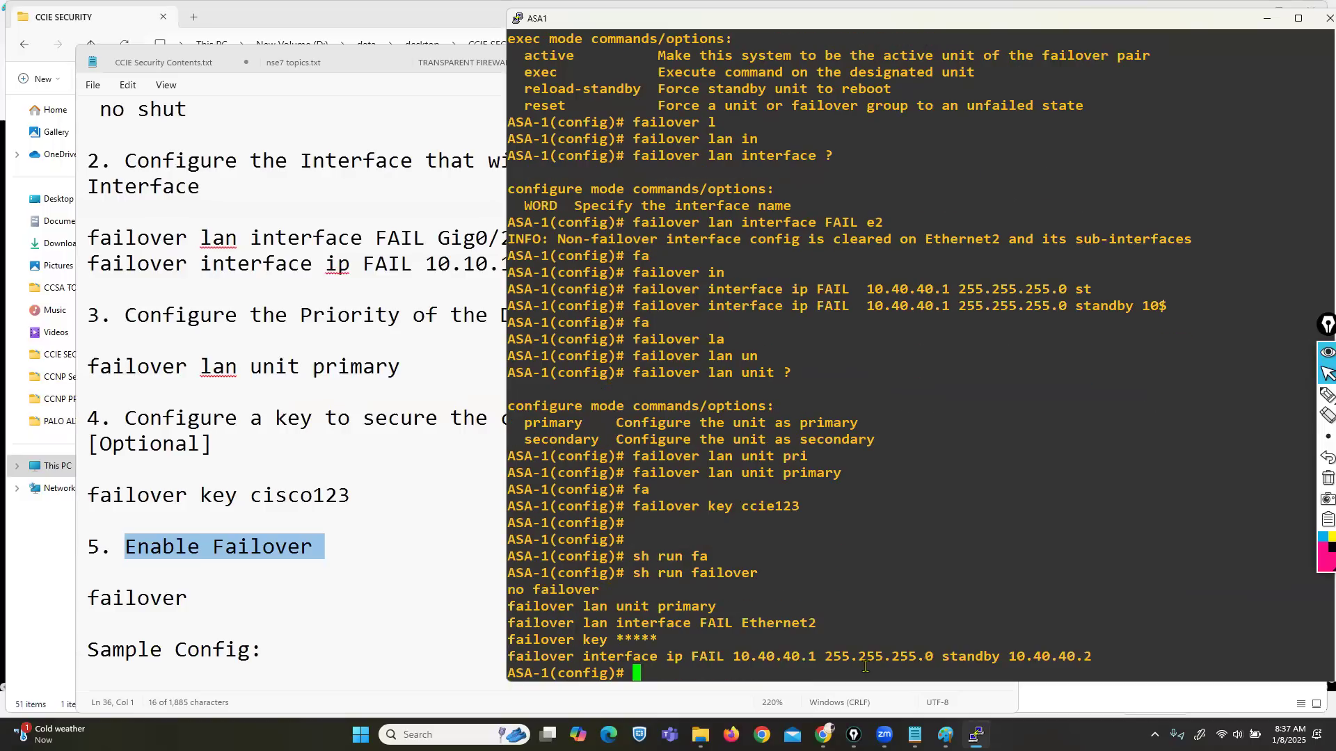
left_click_drag(510, 606, 1115, 657)
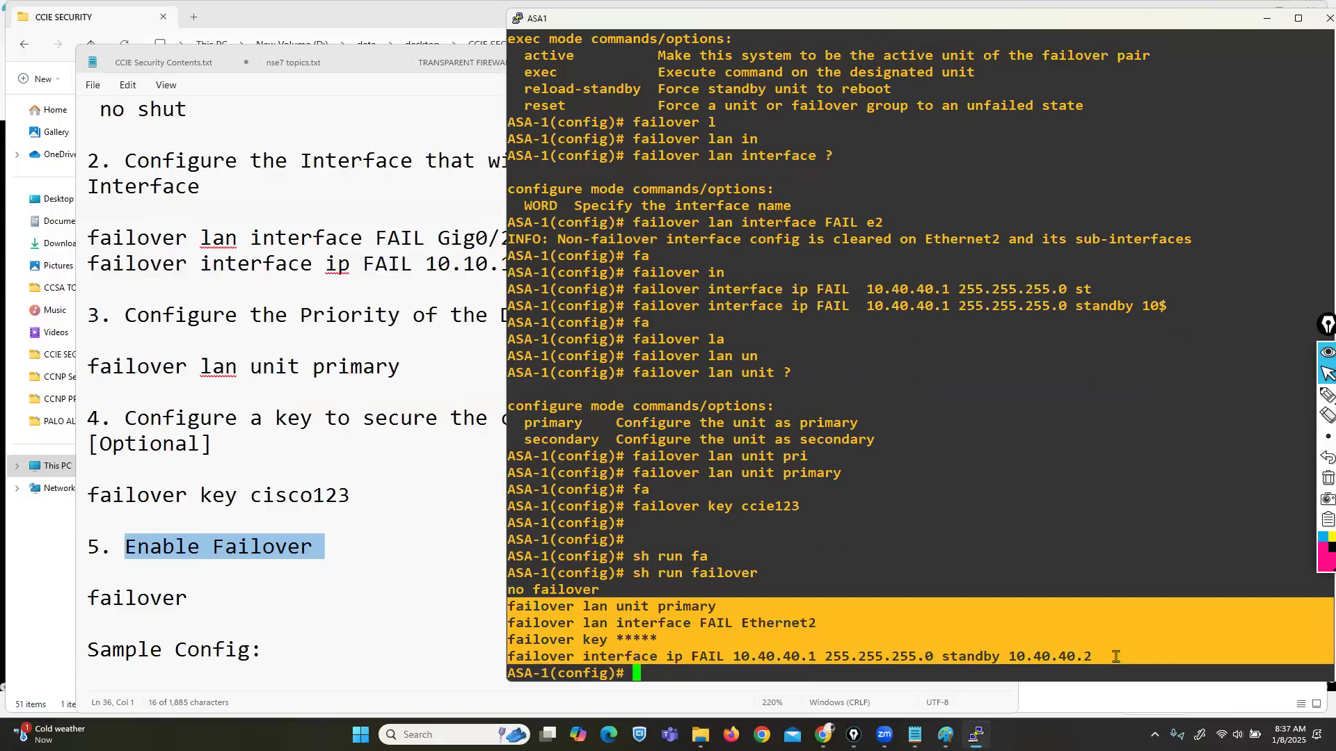
key("super+r")
Step: Paste the failover configuration into a new Notepad and replace the masked key with the actual key
type("notepad")
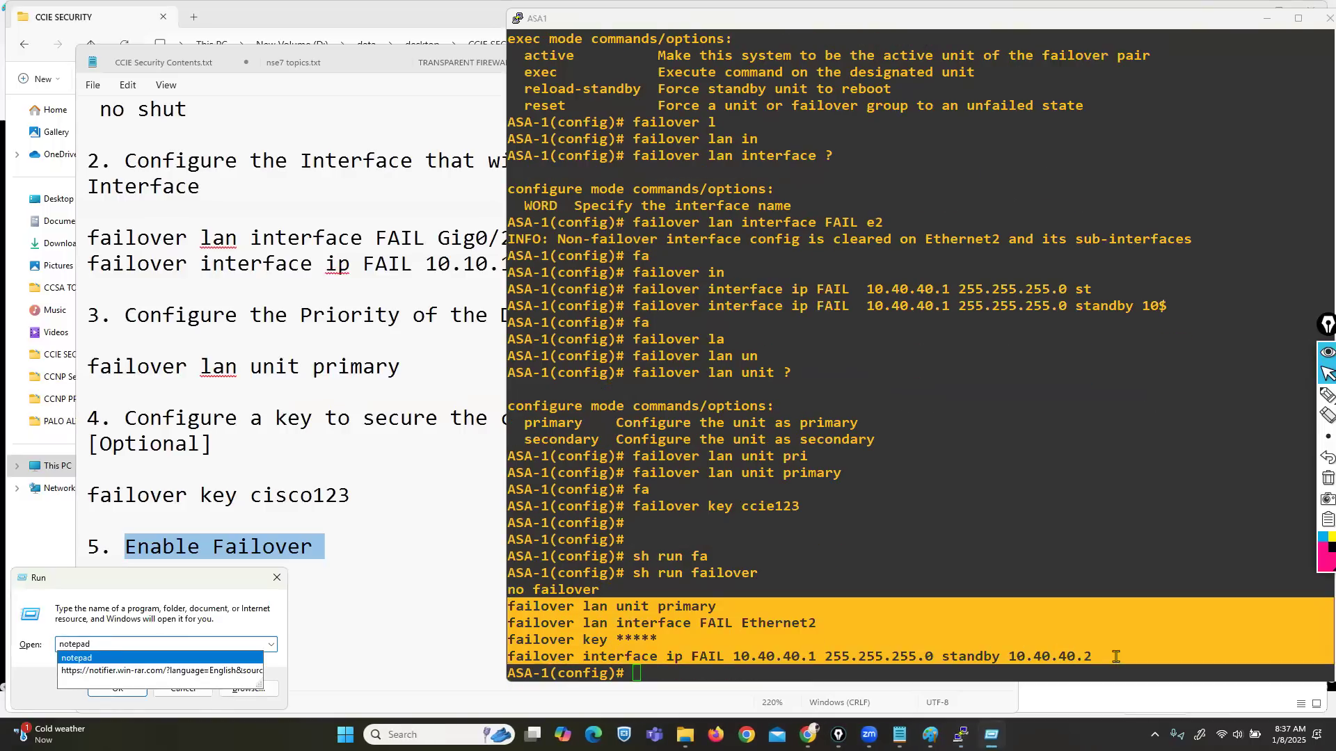
key("Return")
type("failover lan unit primary failover lan interface FAIL Ethernet2 failover key ***** failover interface ip FAIL 10.40.40.1 255.255.255.0 standby 10.40.40.2")
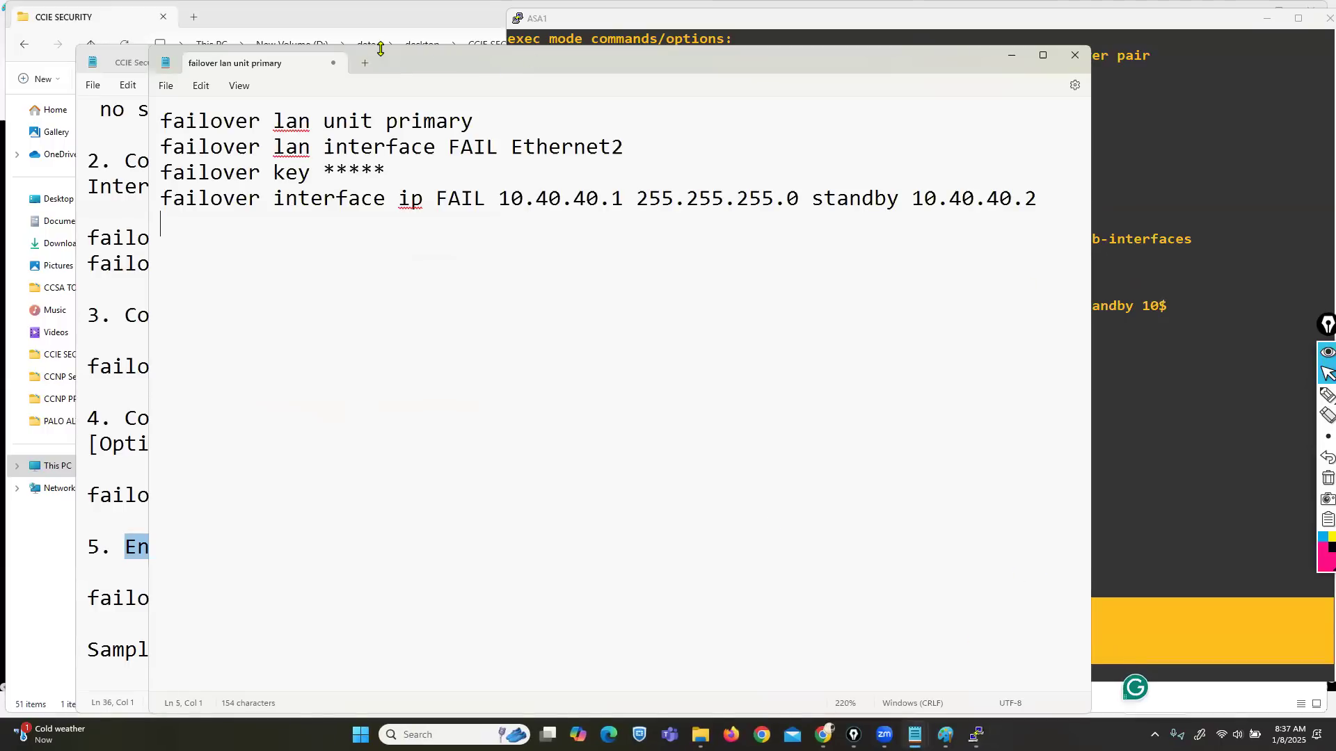
left_click_drag(379, 48, 453, 71)
left_click_drag(393, 187, 336, 192)
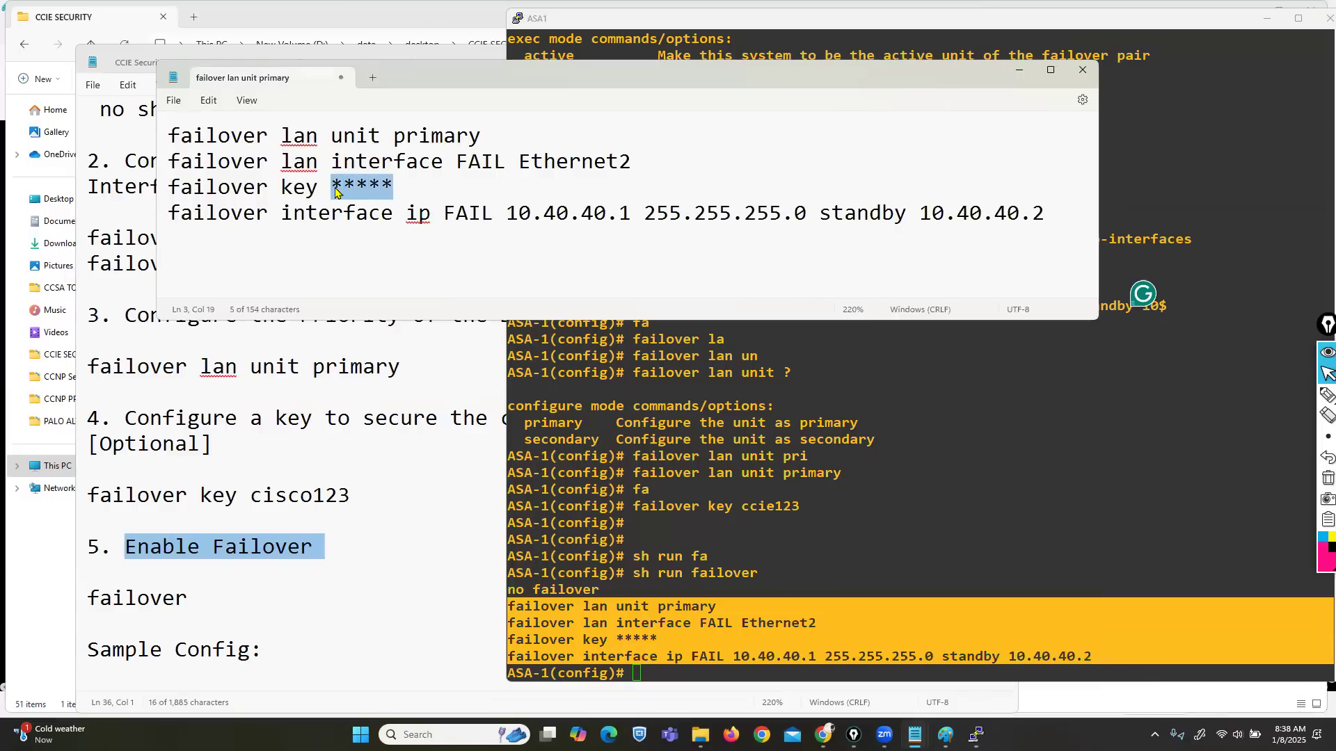
type("ccie123")
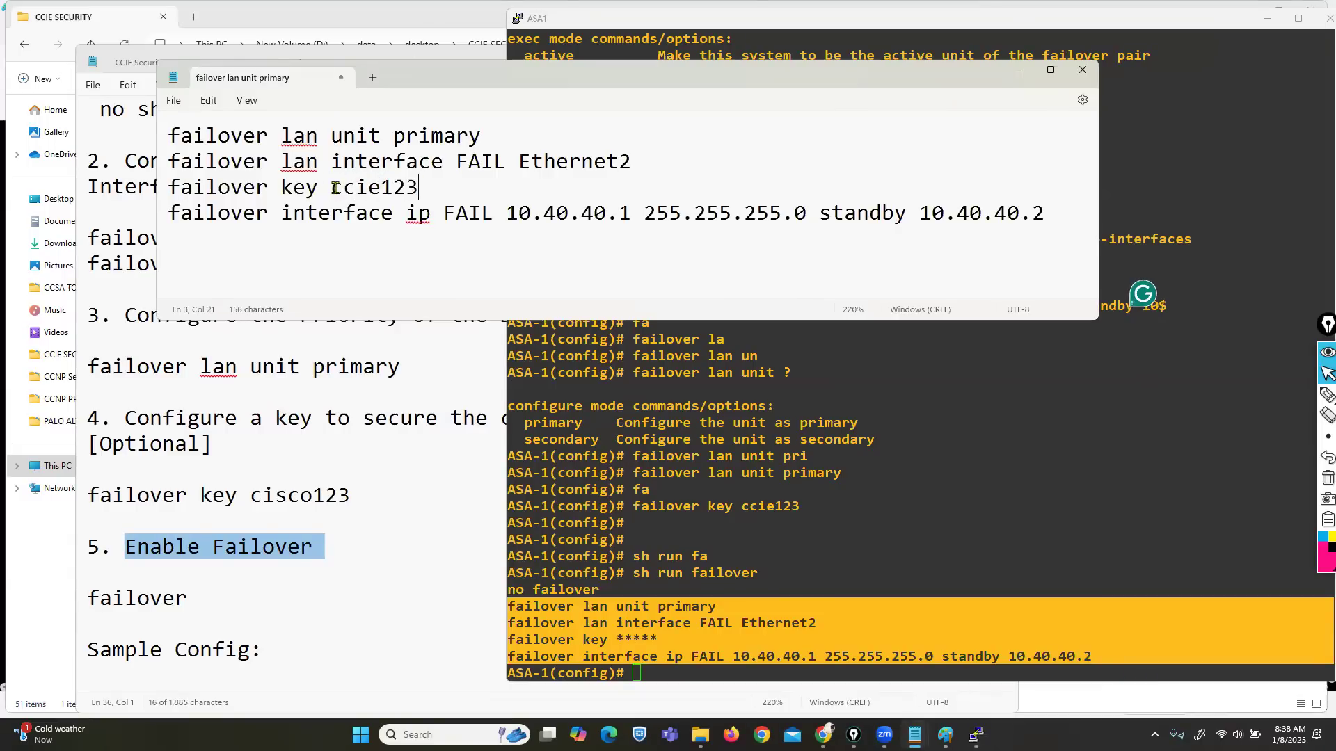
Step: Note ASA1's no failover line, then change primary to secondary in the copied commands
left_click(811, 502)
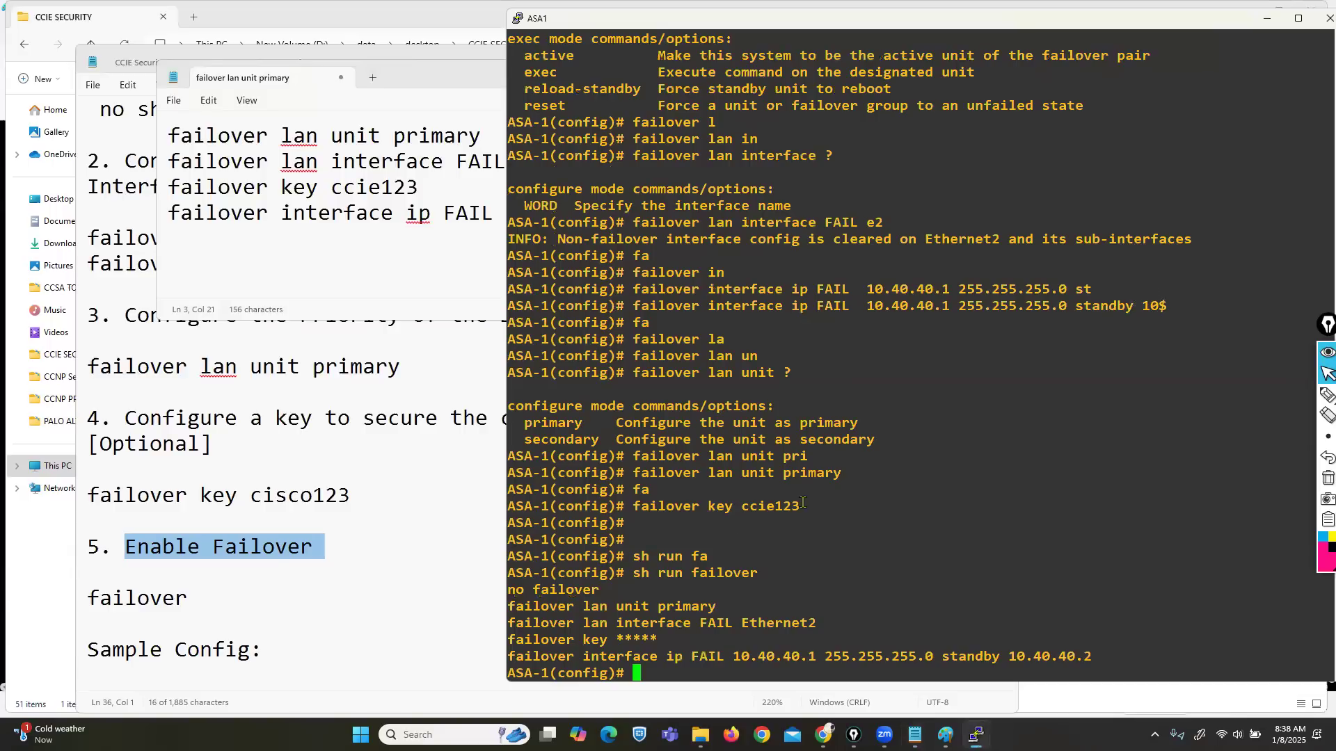
left_click_drag(510, 590, 588, 590)
left_click(411, 247)
left_click_drag(481, 136, 400, 144)
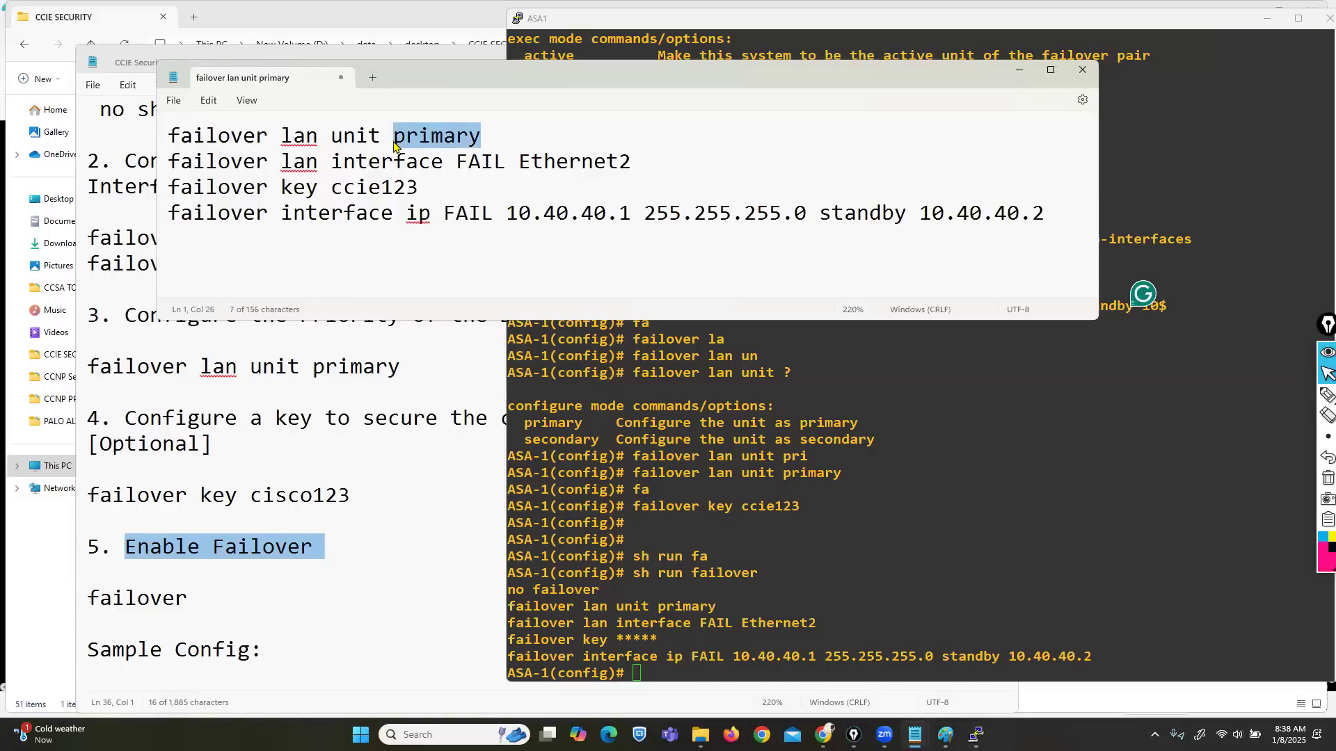
type("s")
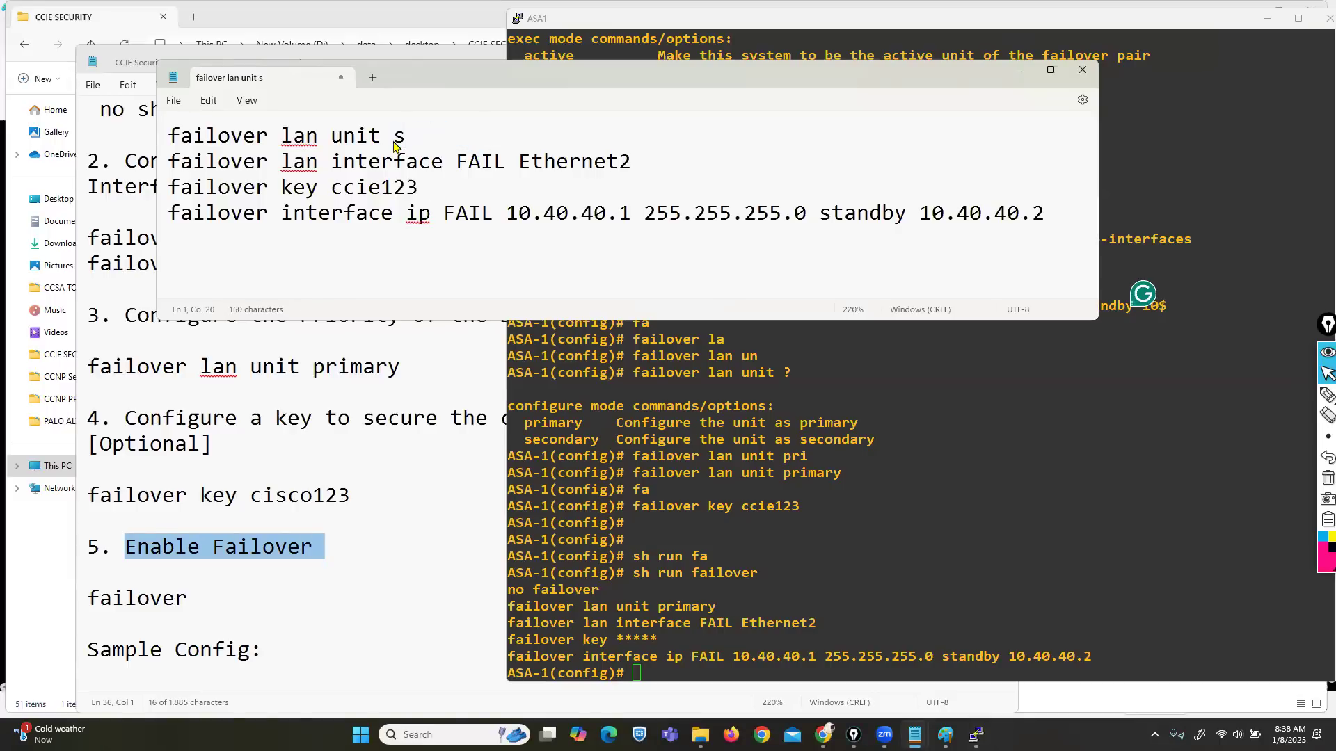
type("econdary")
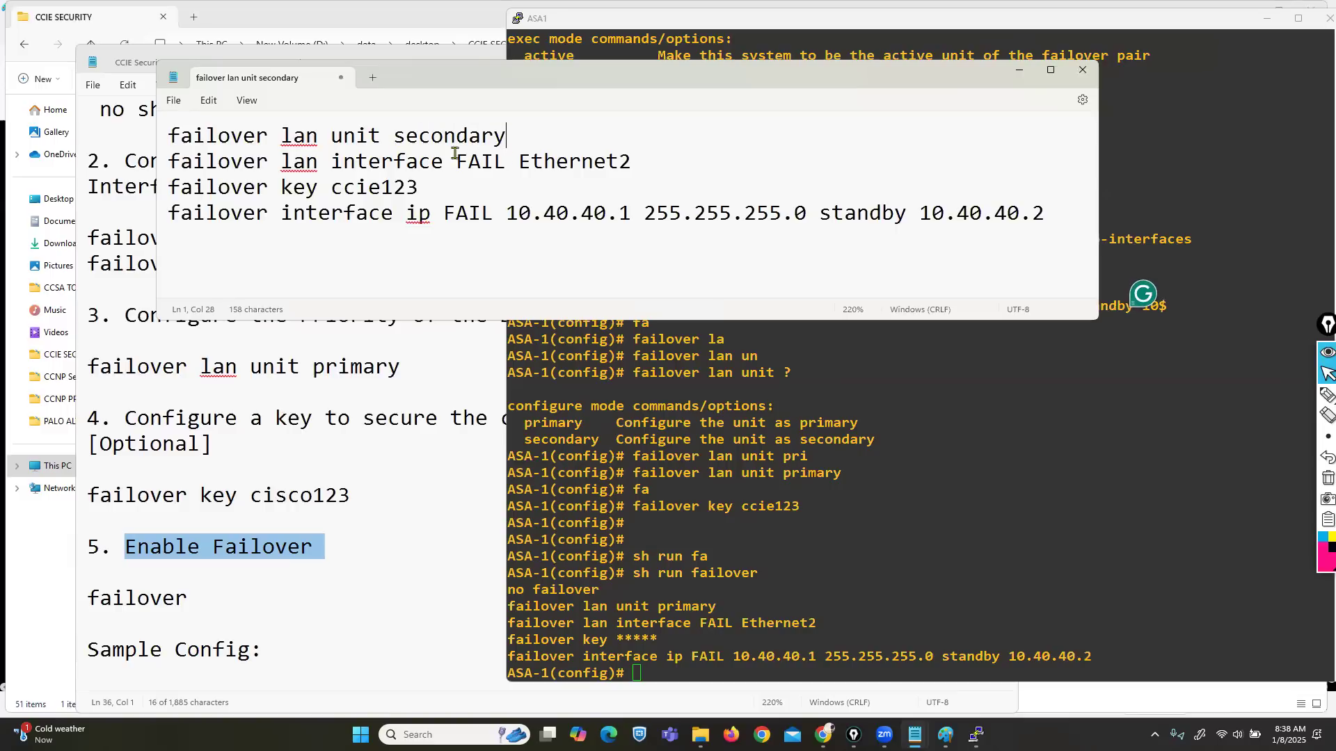
left_click_drag(620, 162, 633, 162)
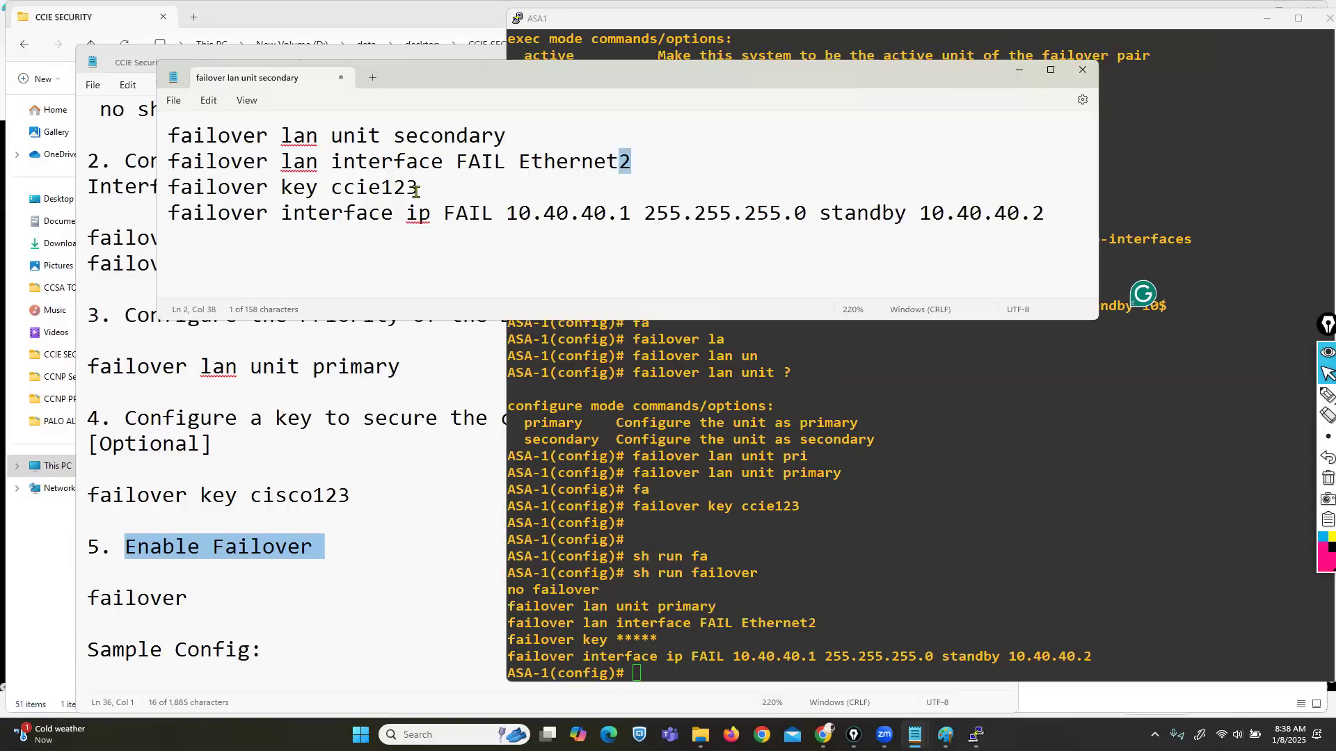
left_click_drag(418, 188, 366, 187)
left_click_drag(507, 213, 857, 215)
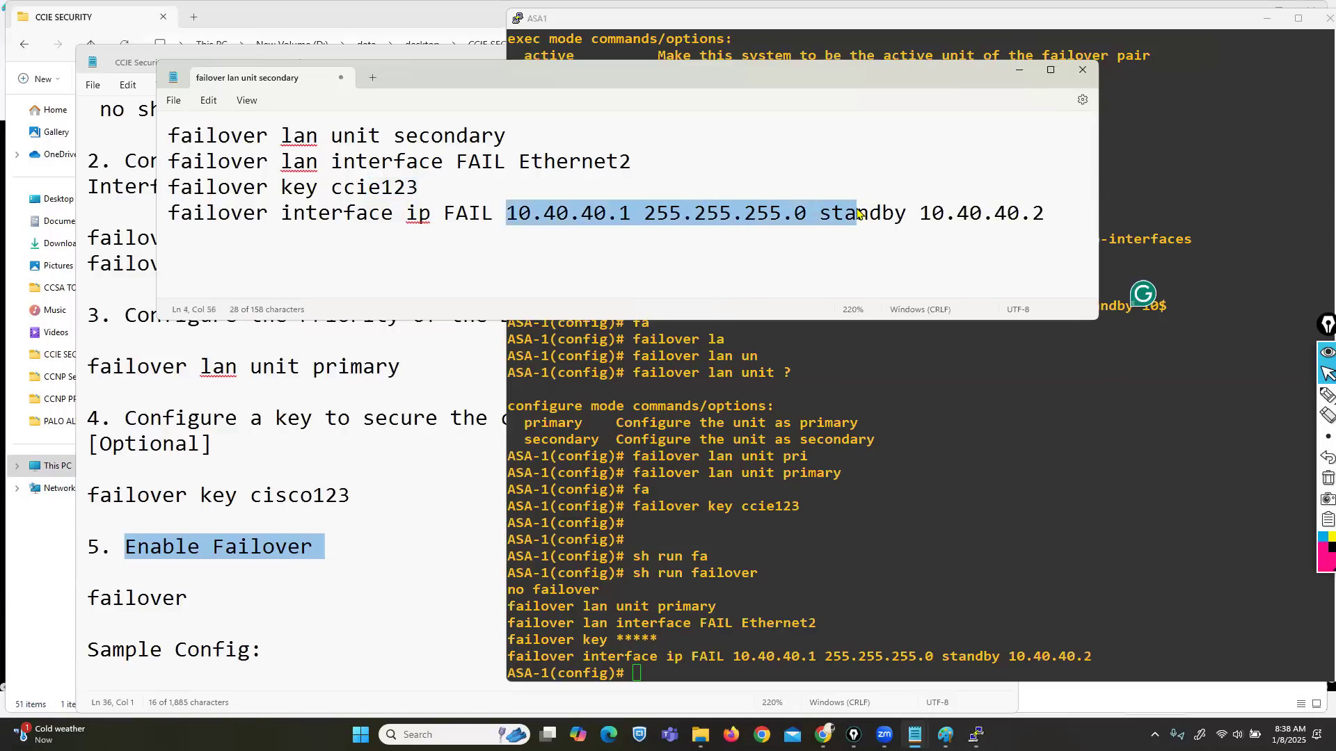
left_click(857, 216)
Step: Select all four commands and launch ASA2's console from the EVE-NG topology
key("ctrl+a")
key("super+c")
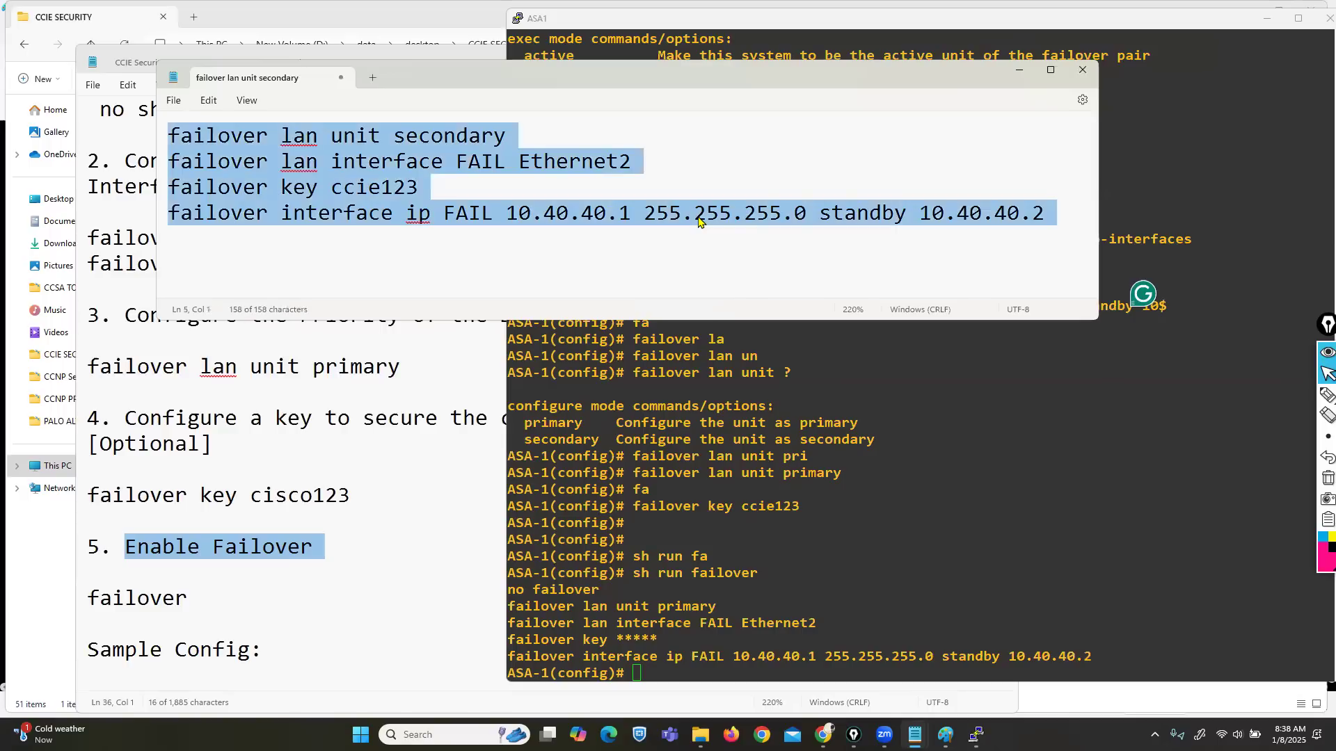
mouse_move(823, 739)
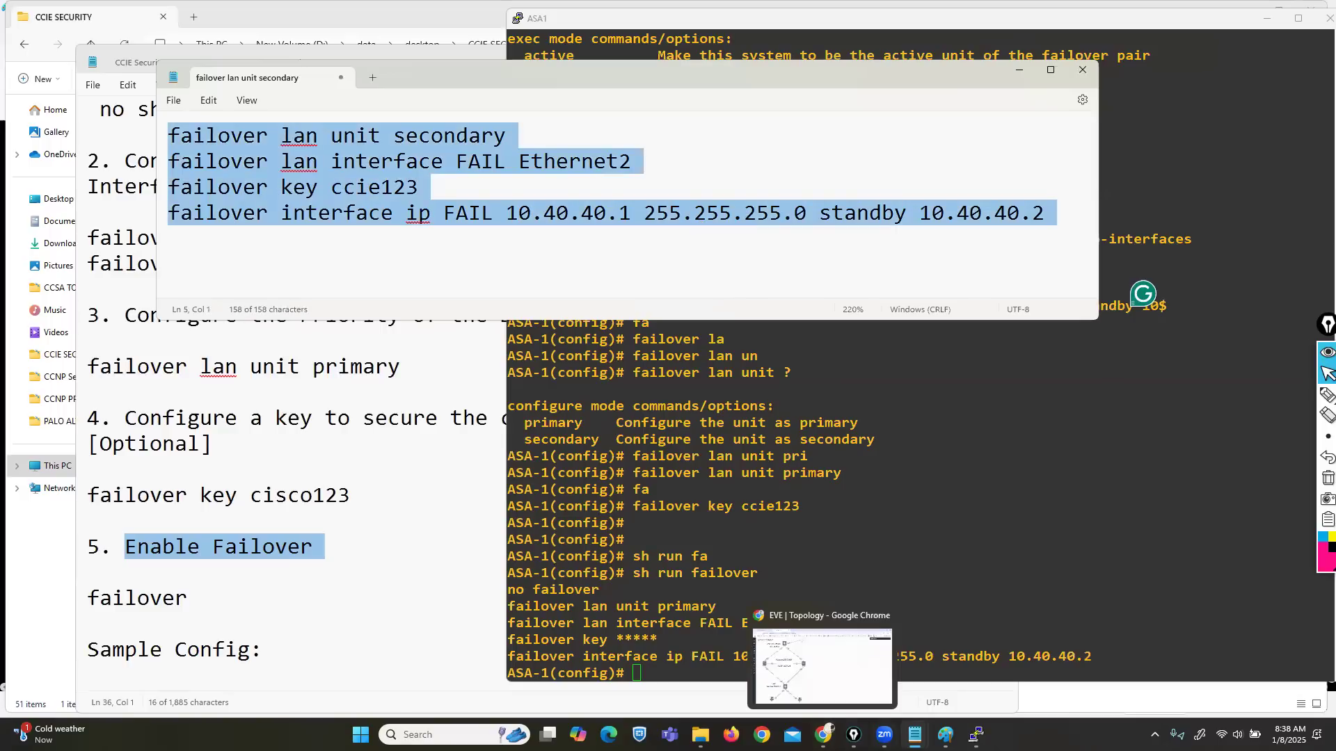
left_click(774, 666)
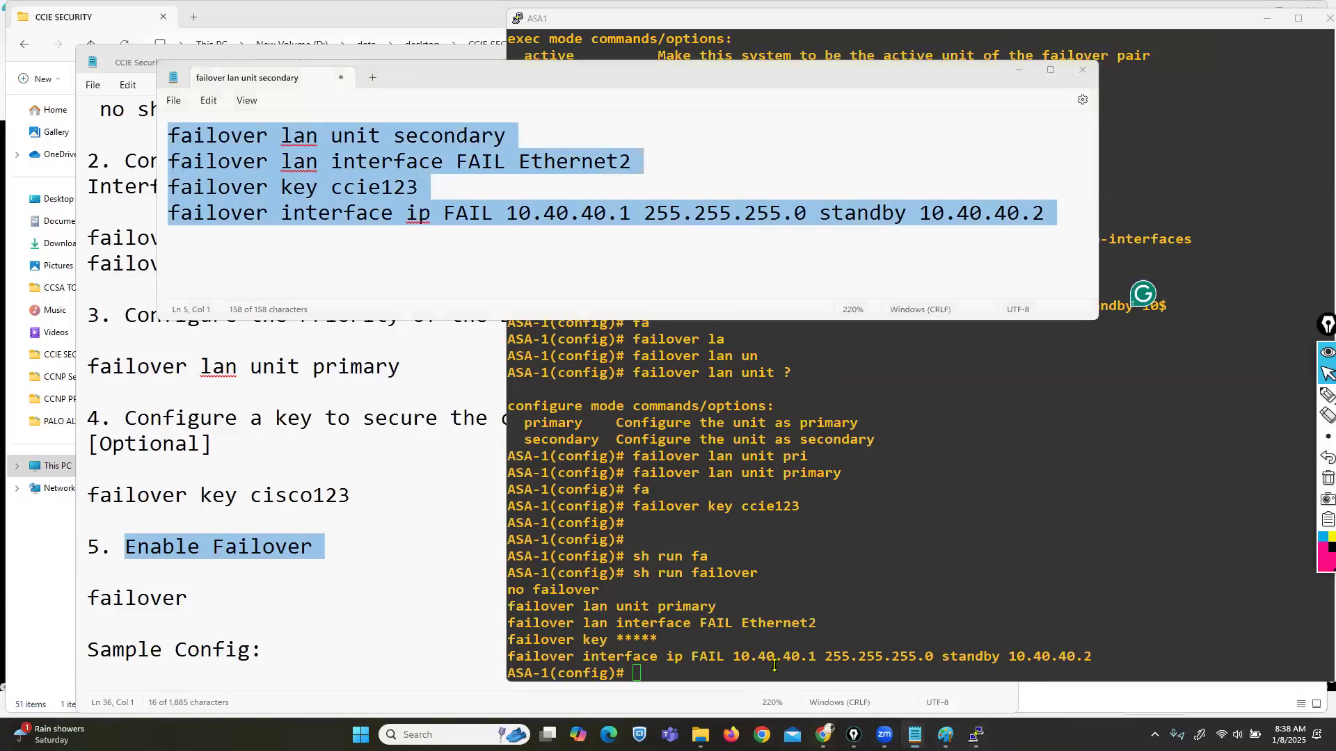
key("alt+Tab")
left_click(608, 166)
left_click(672, 142)
left_click(942, 415)
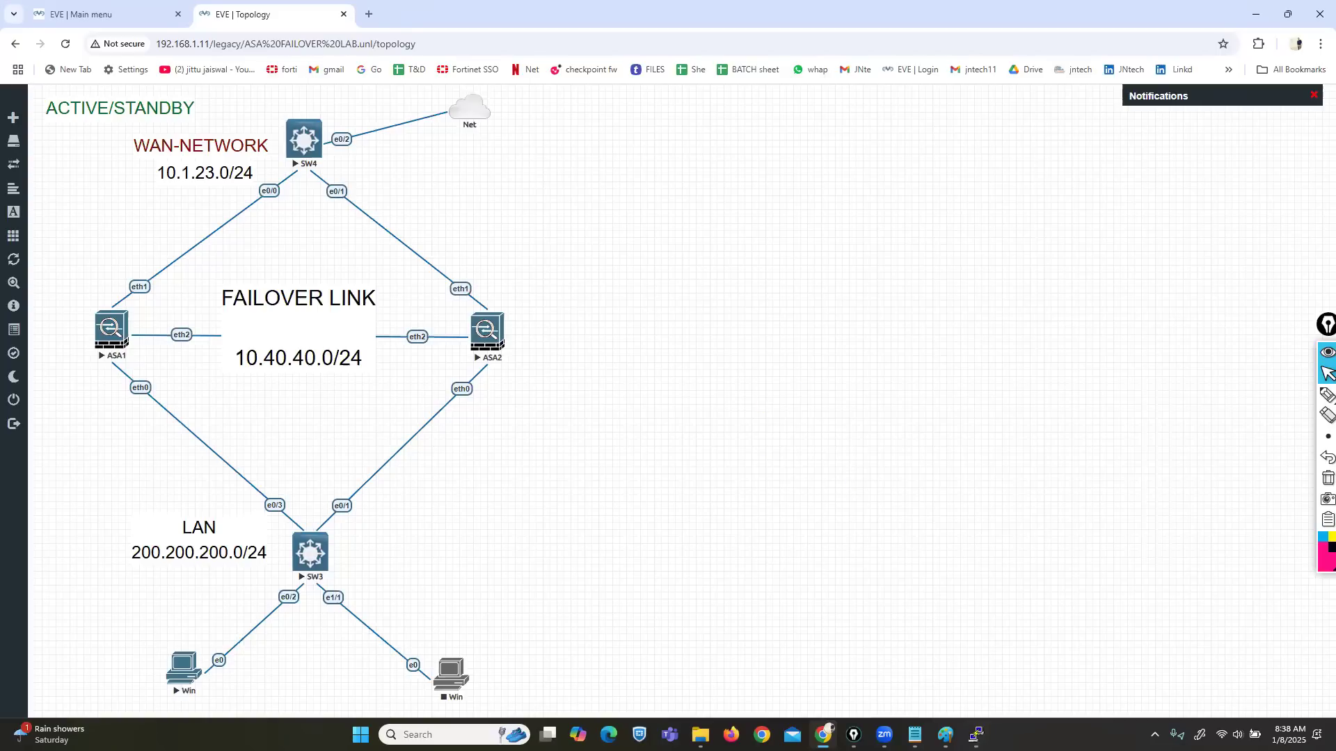
Step: Arrange the ASA1 and ASA2 console windows so both are visible
mouse_move(976, 734)
left_click(1016, 651)
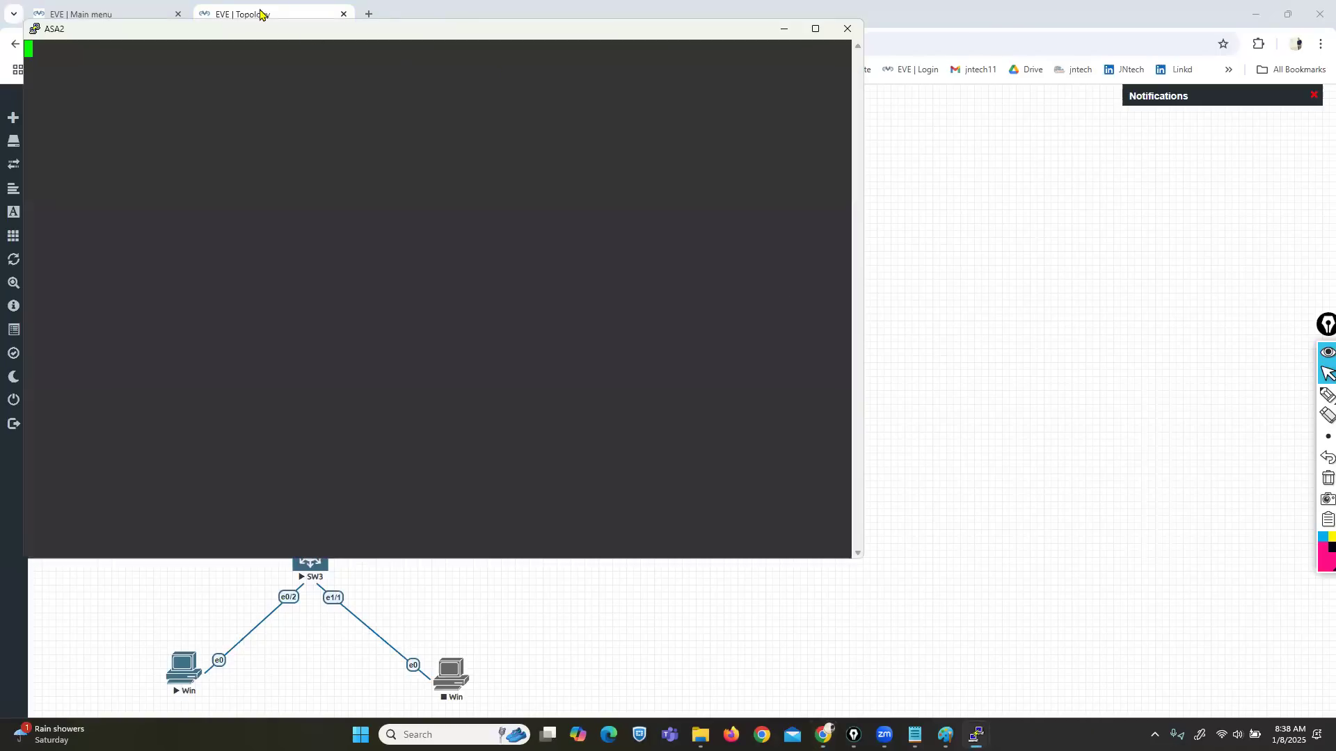
left_click_drag(218, 32, 741, 153)
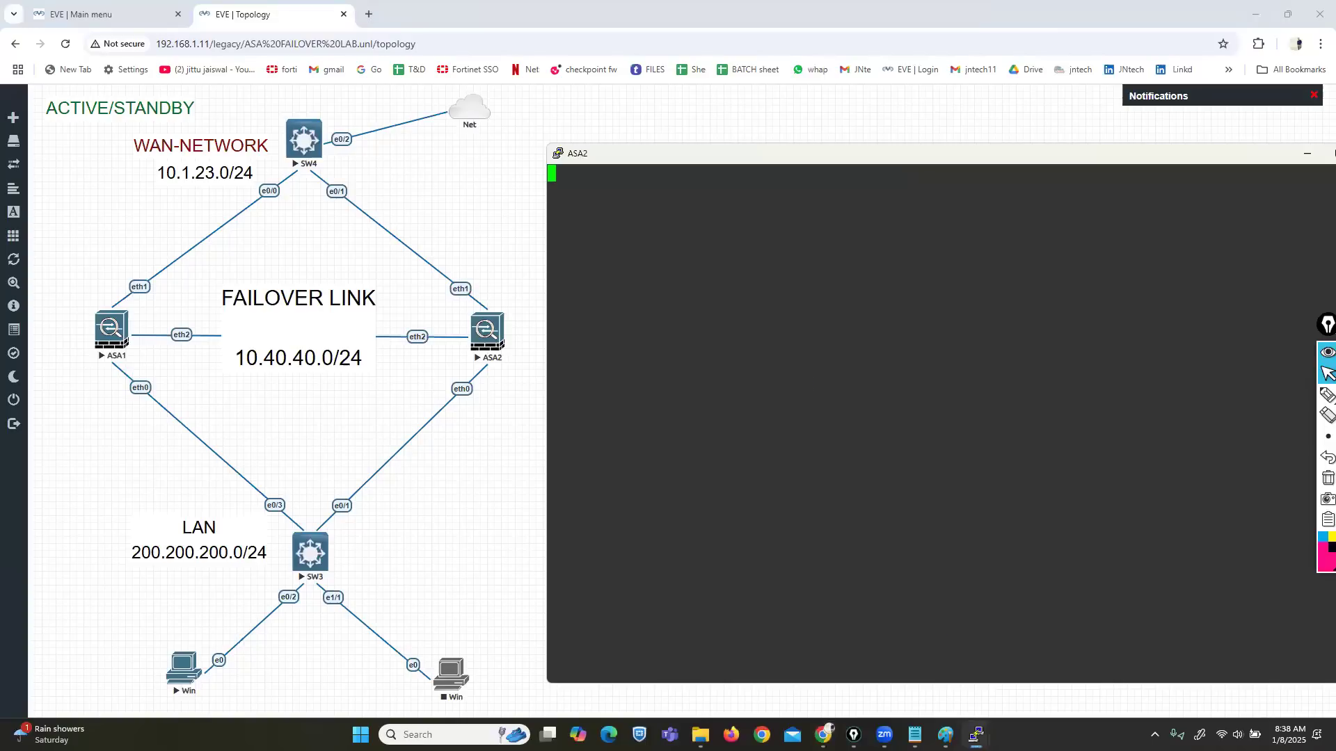
mouse_move(977, 735)
left_click(918, 671)
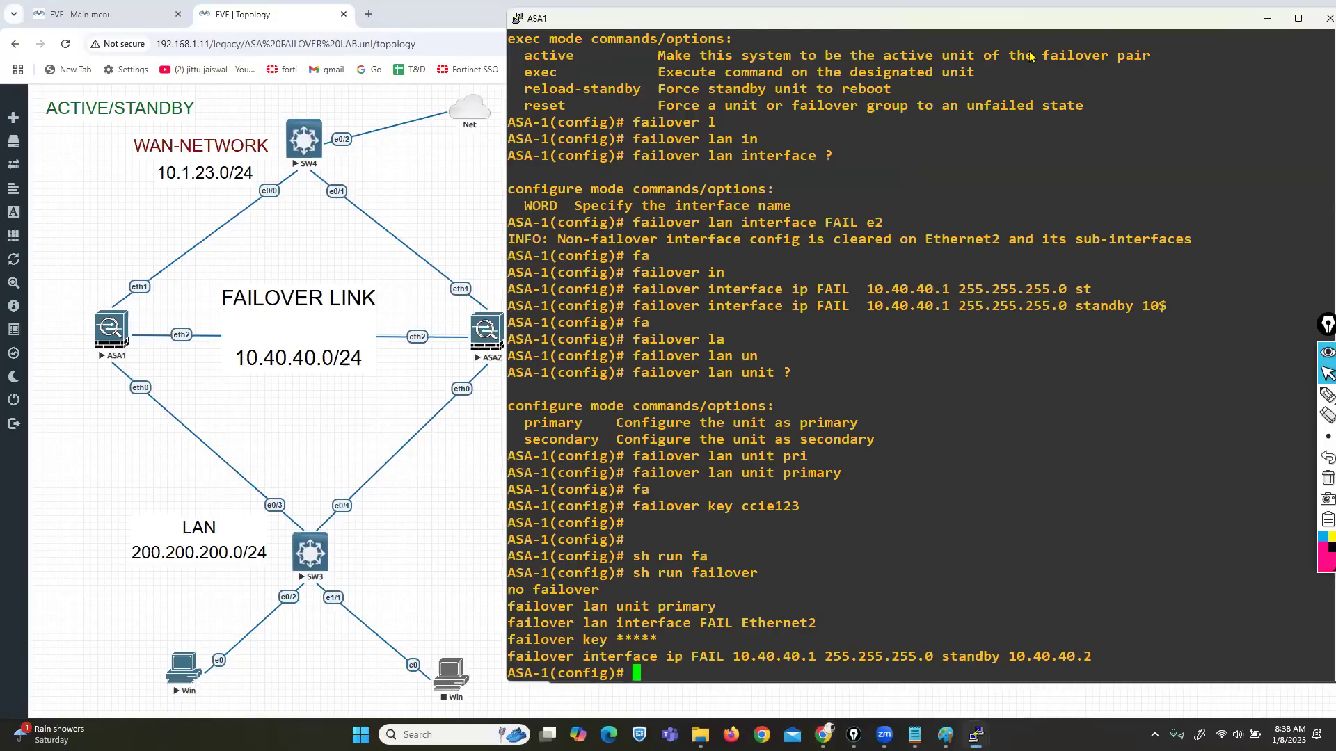
left_click_drag(1093, 10, 668, 51)
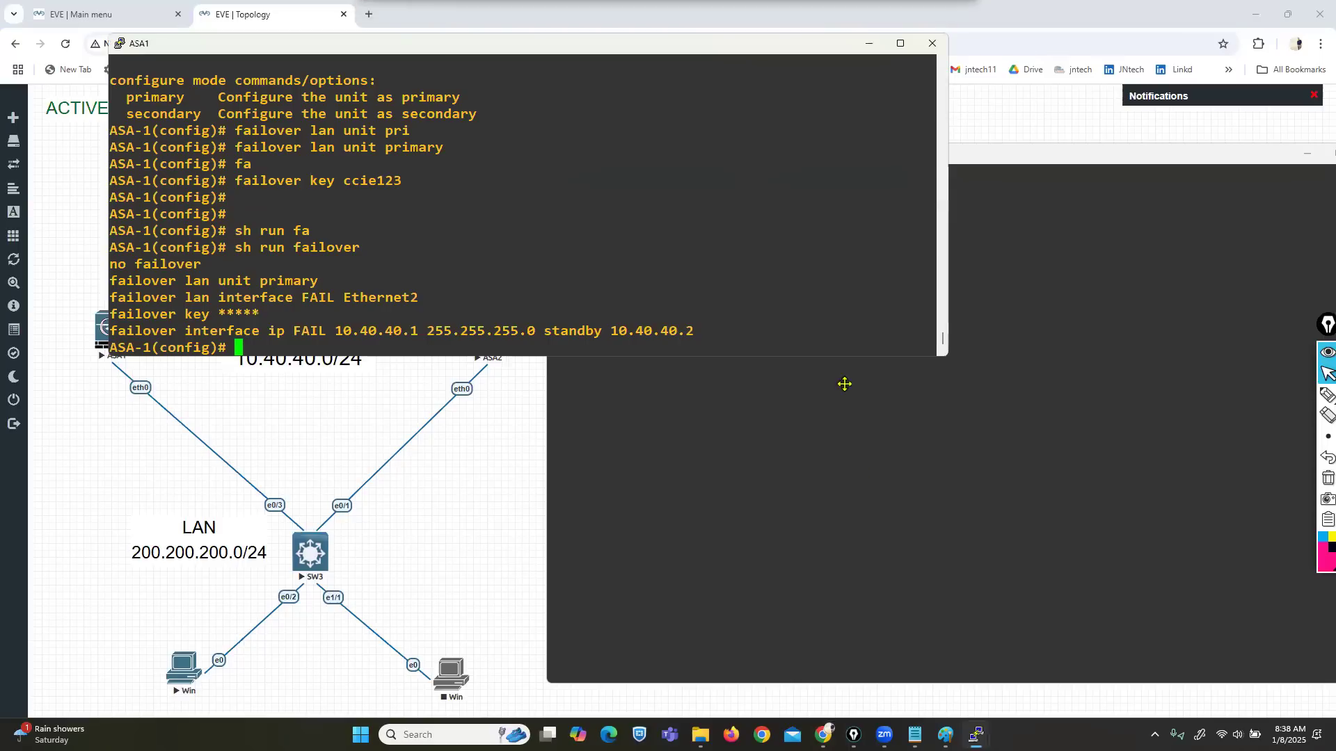
left_click(832, 529)
Step: On ASA2, enter configuration mode and set the hostname to ASA-2
type("ena")
key("Tab")
key("Return")
key("Return")
key("Return")
type("conf tho")
key("Tab")
type("ASA-2")
key("Return")
key("Return")
key("Return")
key("Return")
key("Return")
key("Return")
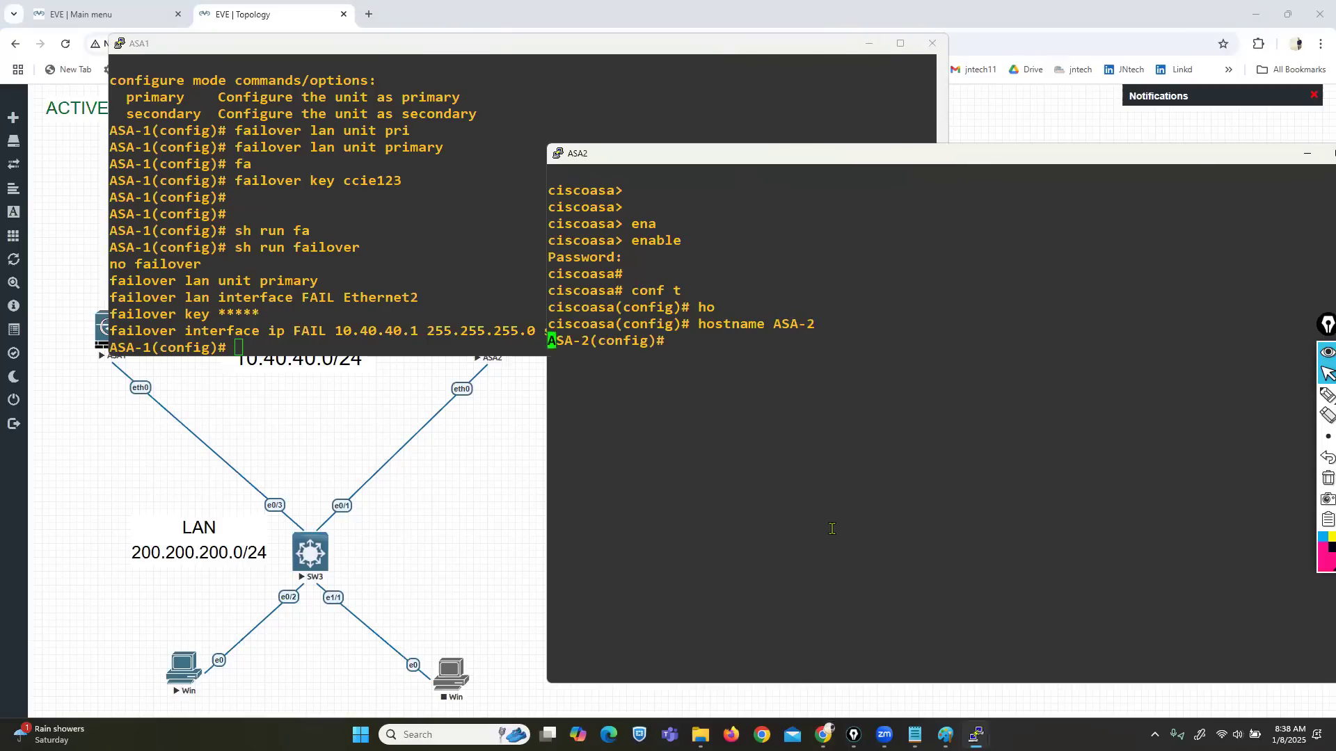
Step: Bring interface Ethernet 2 up with no shutdown and exit interface mode
type("IN")
key("Tab")
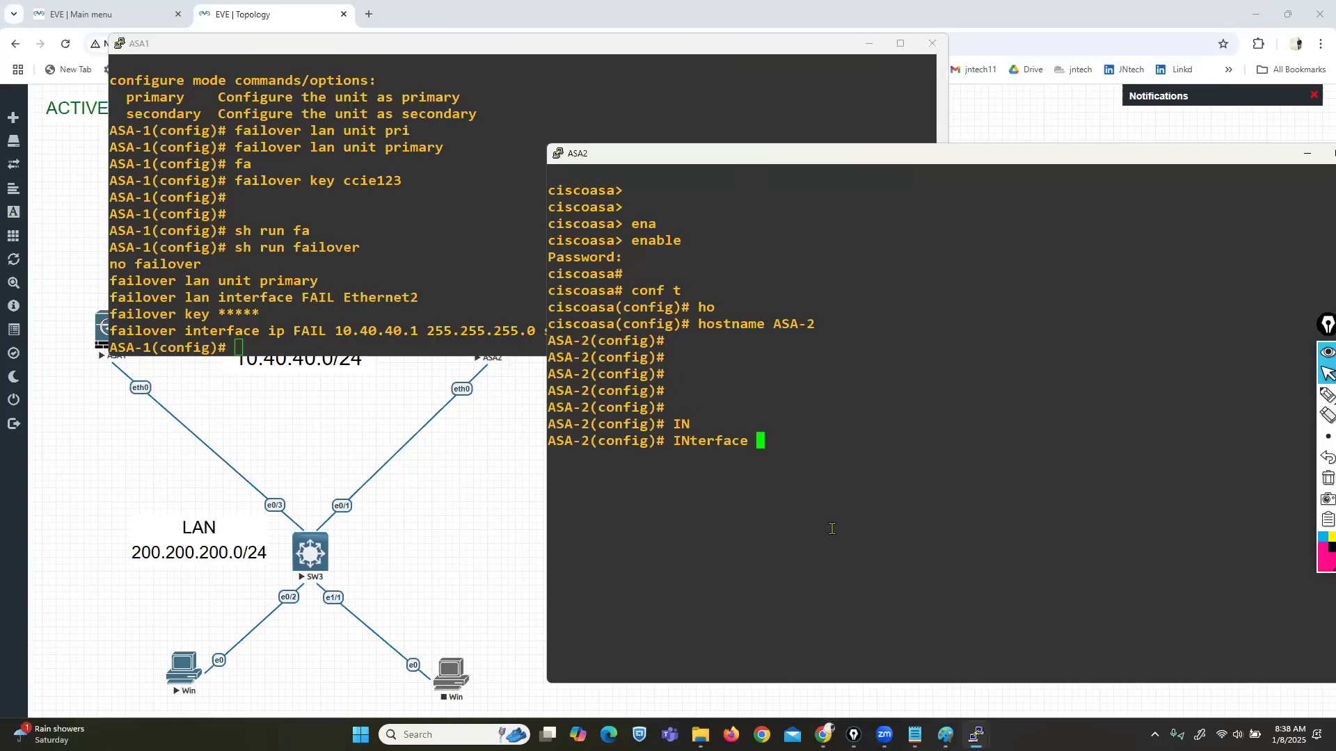
type("E")
key("Tab")
type("2")
key("Return")
type("NO SH")
key("Tab")
type("u")
key("Return")
key("Return")
key("Return")
key("Return")
key("Return")
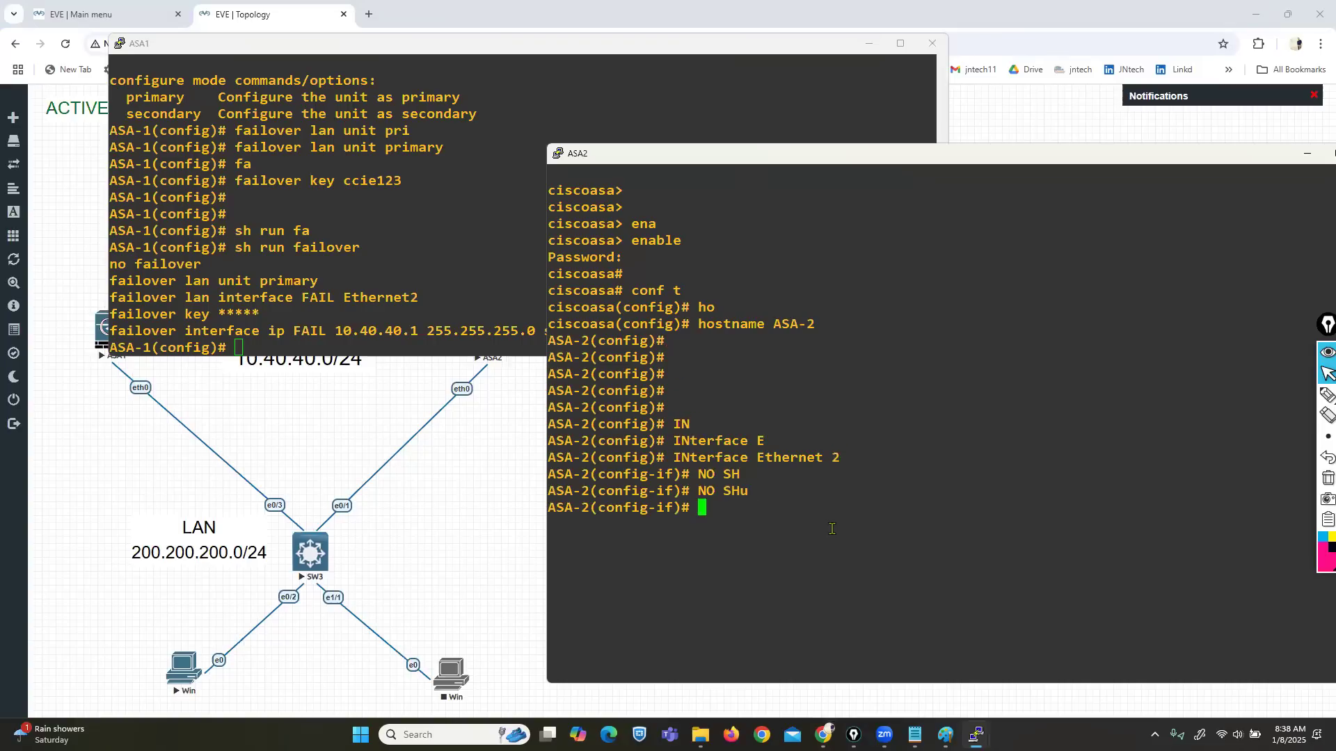
type("EXIT")
key("Return")
key("Return")
key("Return")
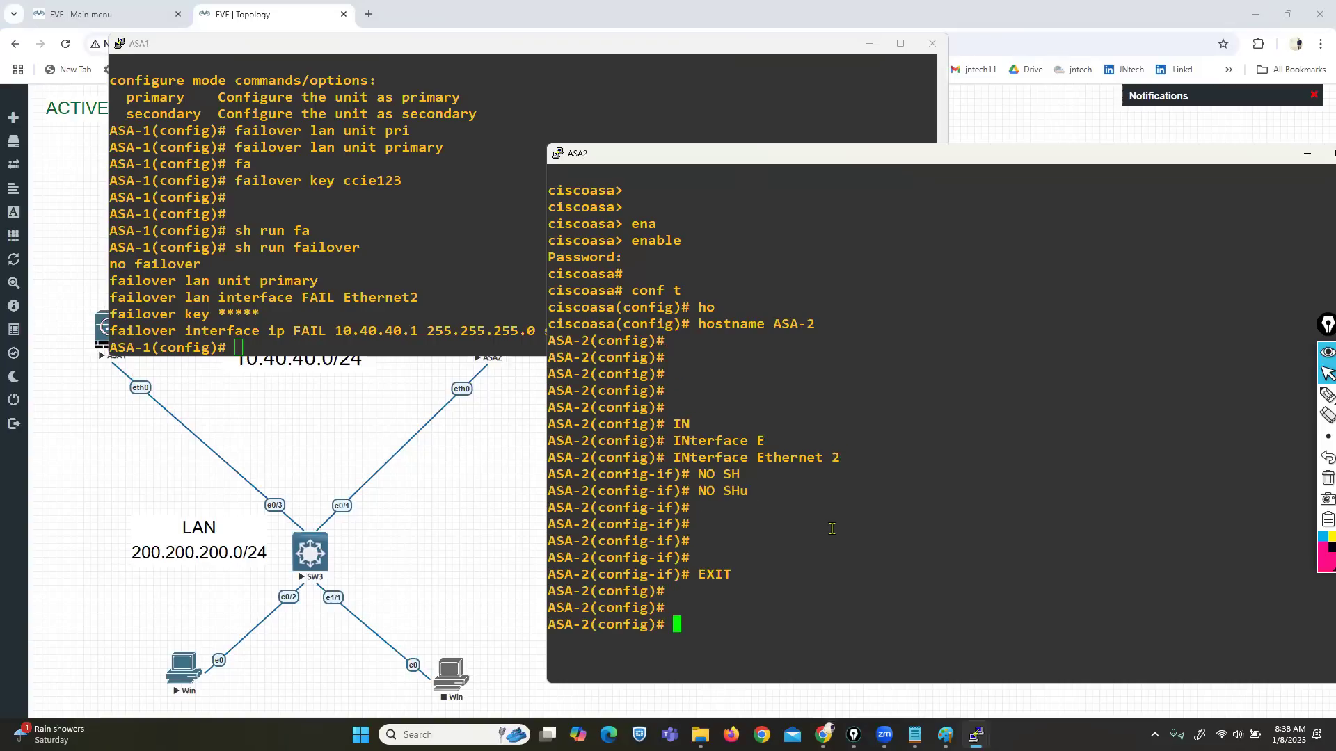
Step: Copy the four secondary failover commands from Notepad and paste them into ASA2
mouse_move(929, 725)
left_click(972, 666)
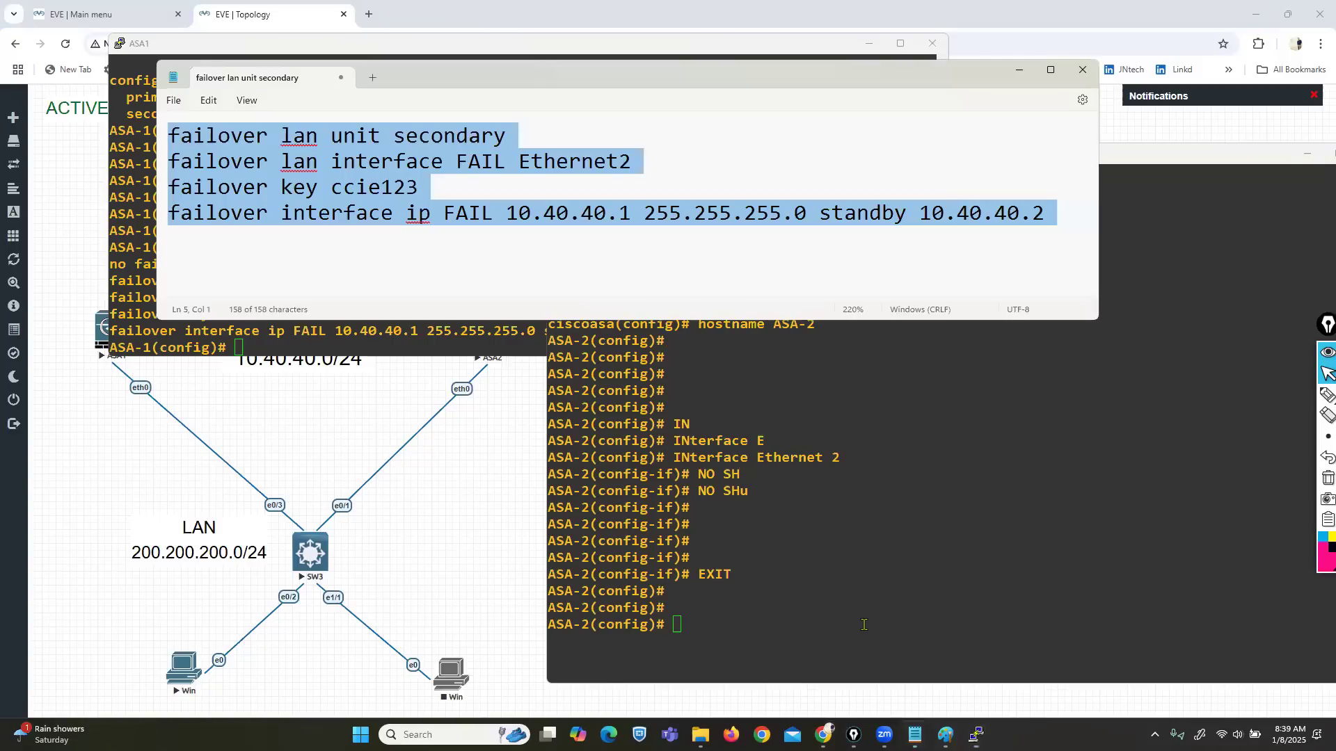
right_click(352, 169)
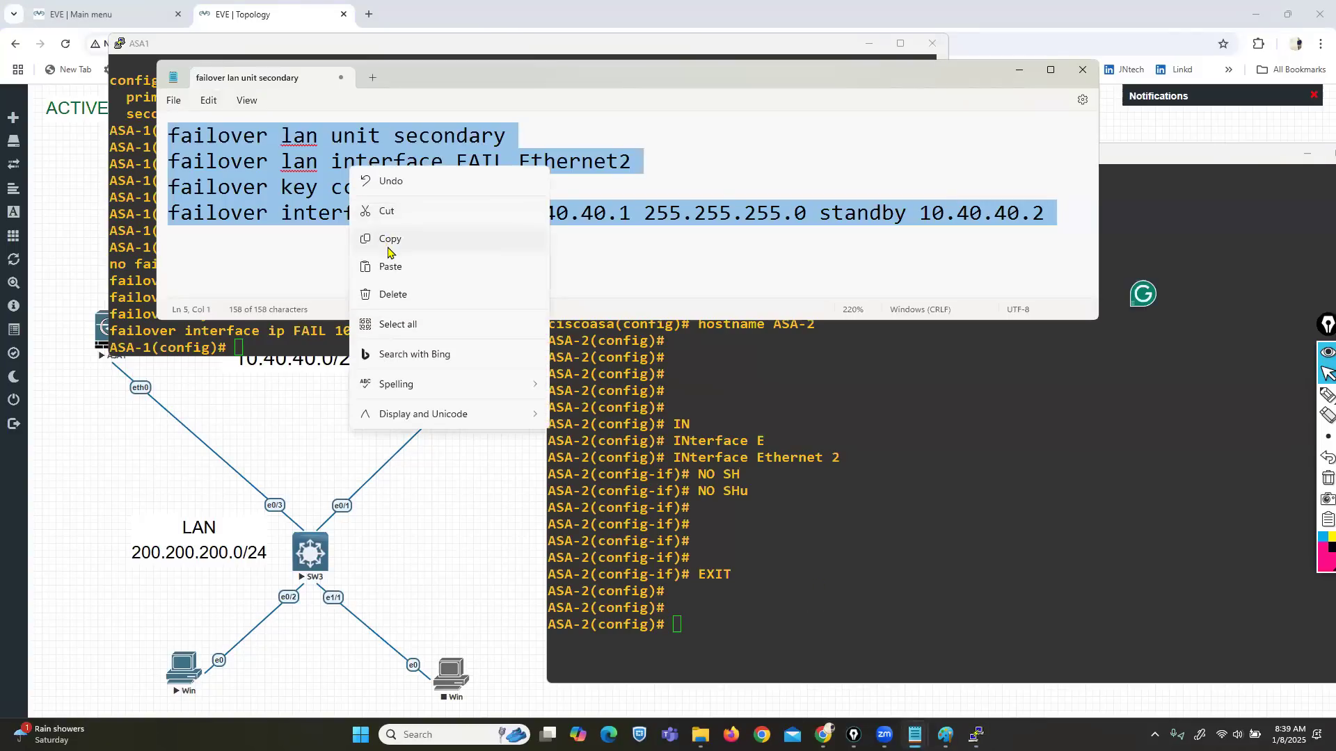
left_click(390, 248)
left_click(1020, 74)
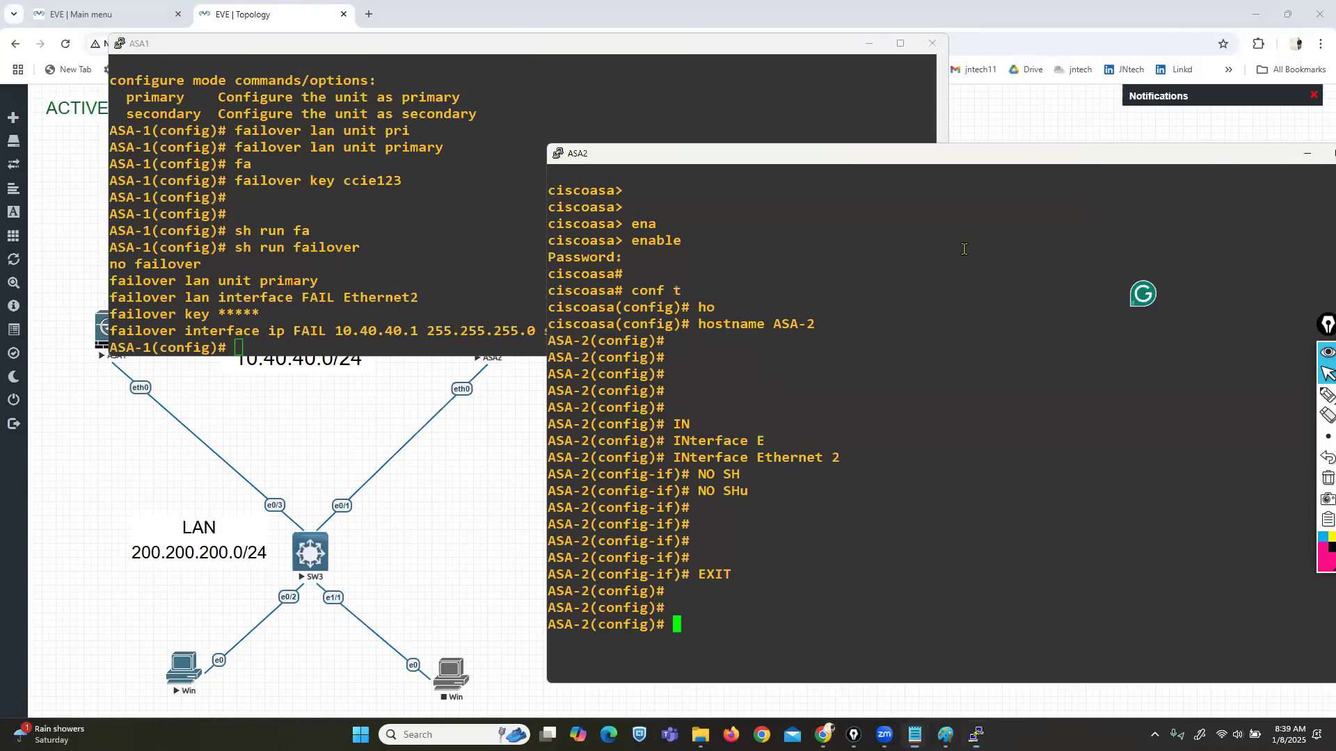
left_click(942, 533)
right_click(942, 532)
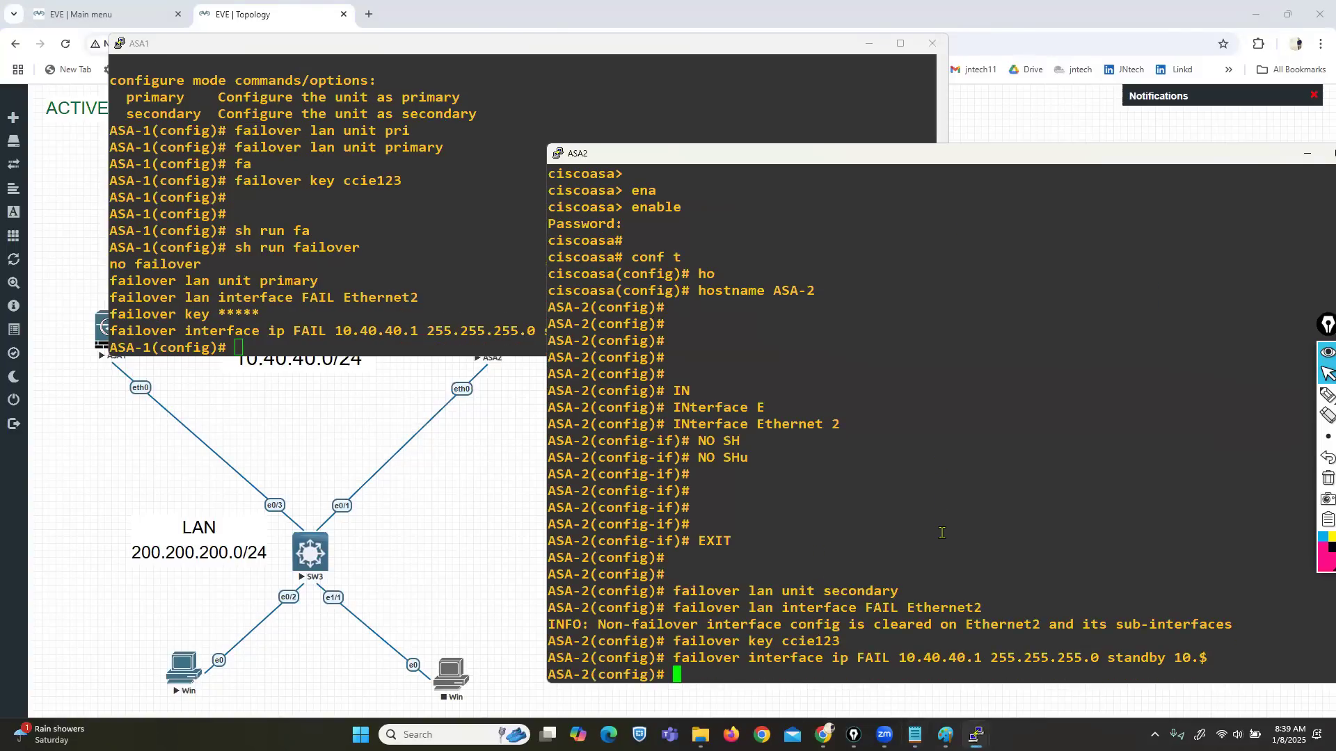
key("Return")
key("Return")
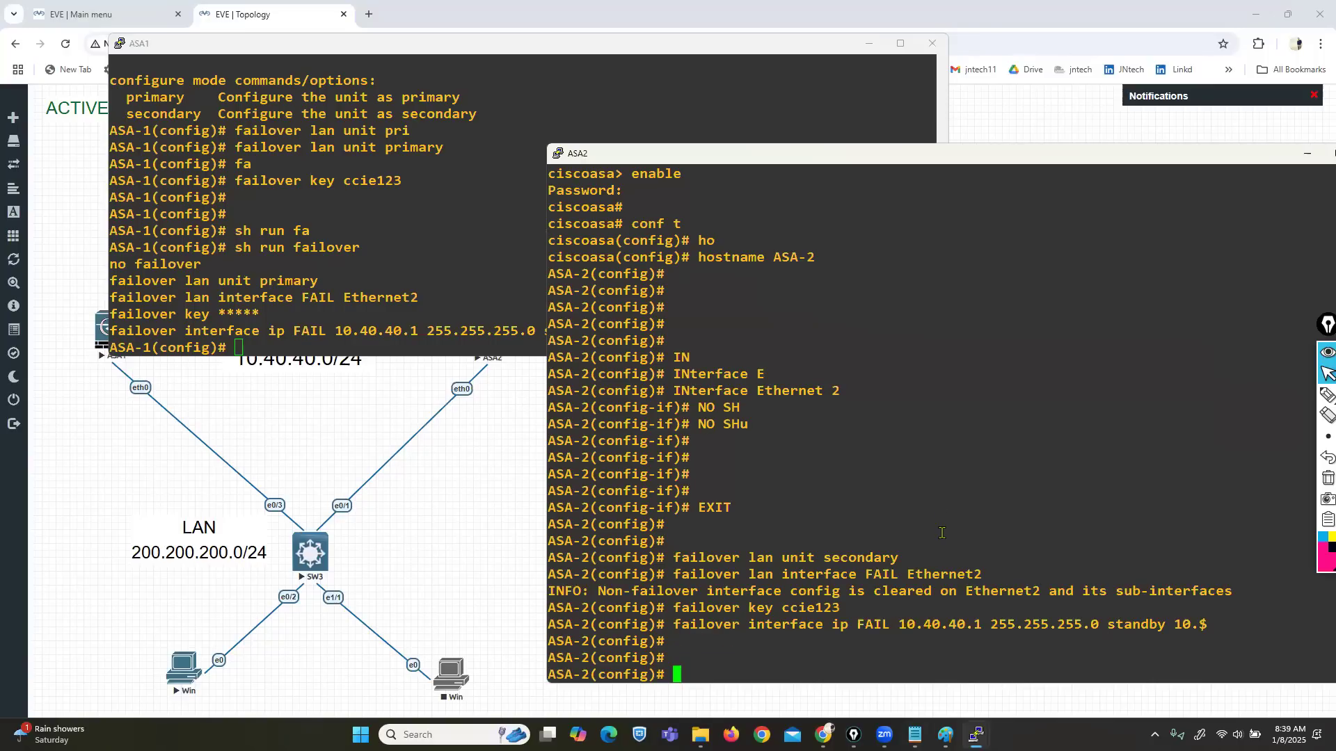
Step: Show ASA2's running failover configuration, noting failover is still disabled
type("SH RUN fa")
key("Tab")
key("Return")
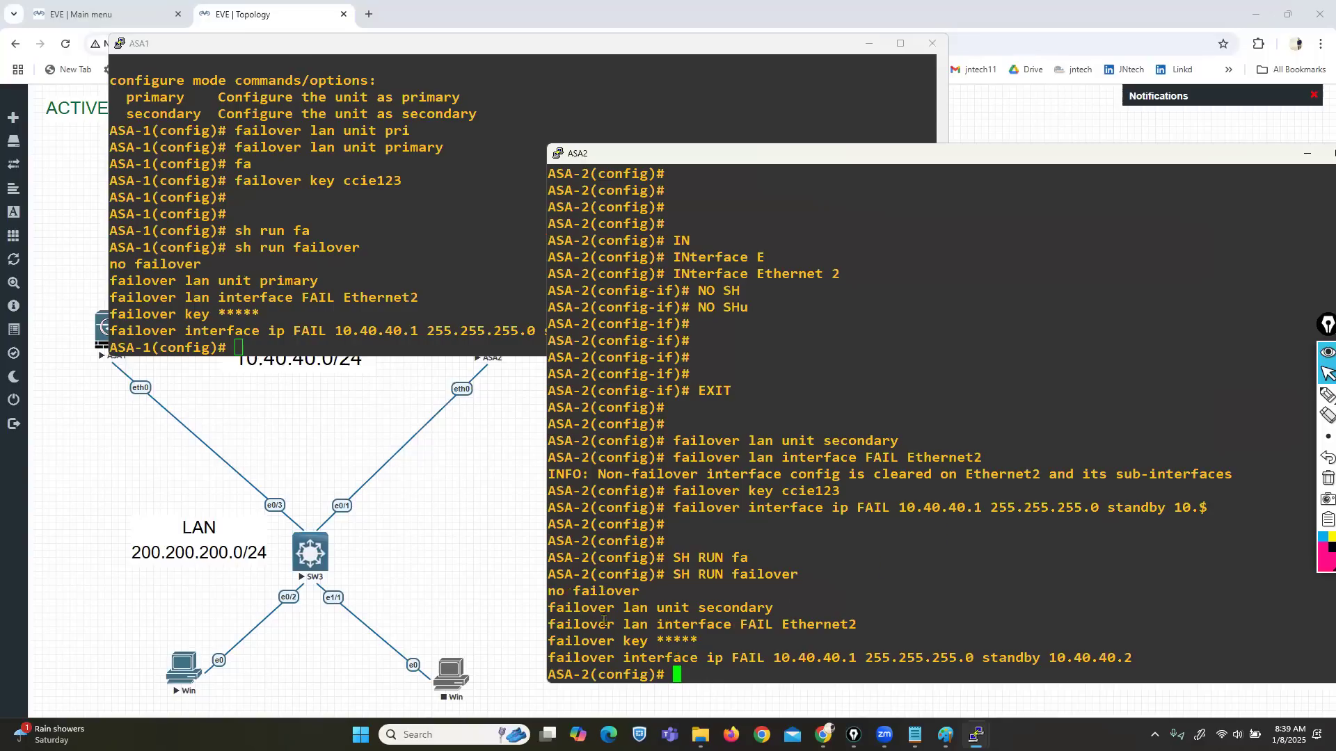
left_click_drag(593, 612, 760, 657)
left_click(619, 606)
left_click_drag(554, 591, 621, 591)
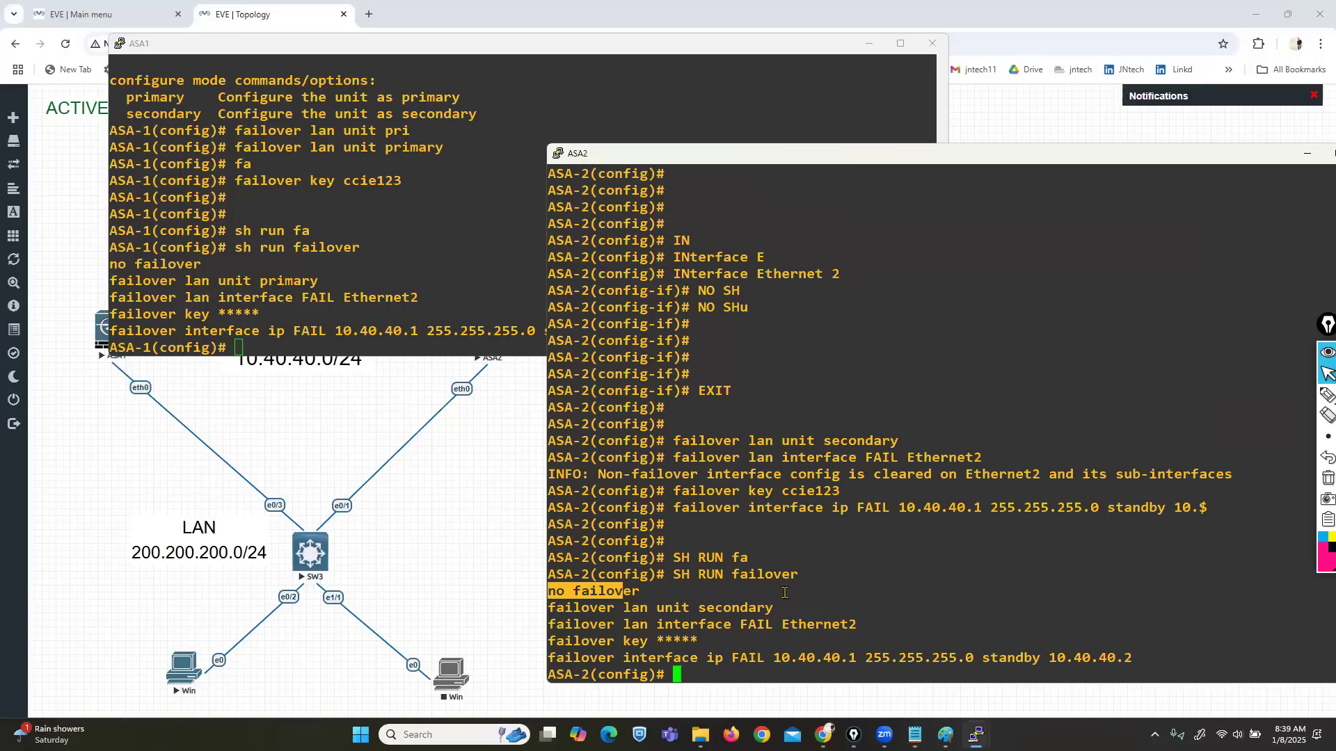
Step: Compare failover IP 10.40.40.1, hostnames and primary/secondary roles between ASA1 and ASA2
left_click_drag(303, 330, 680, 329)
left_click_drag(360, 332, 402, 332)
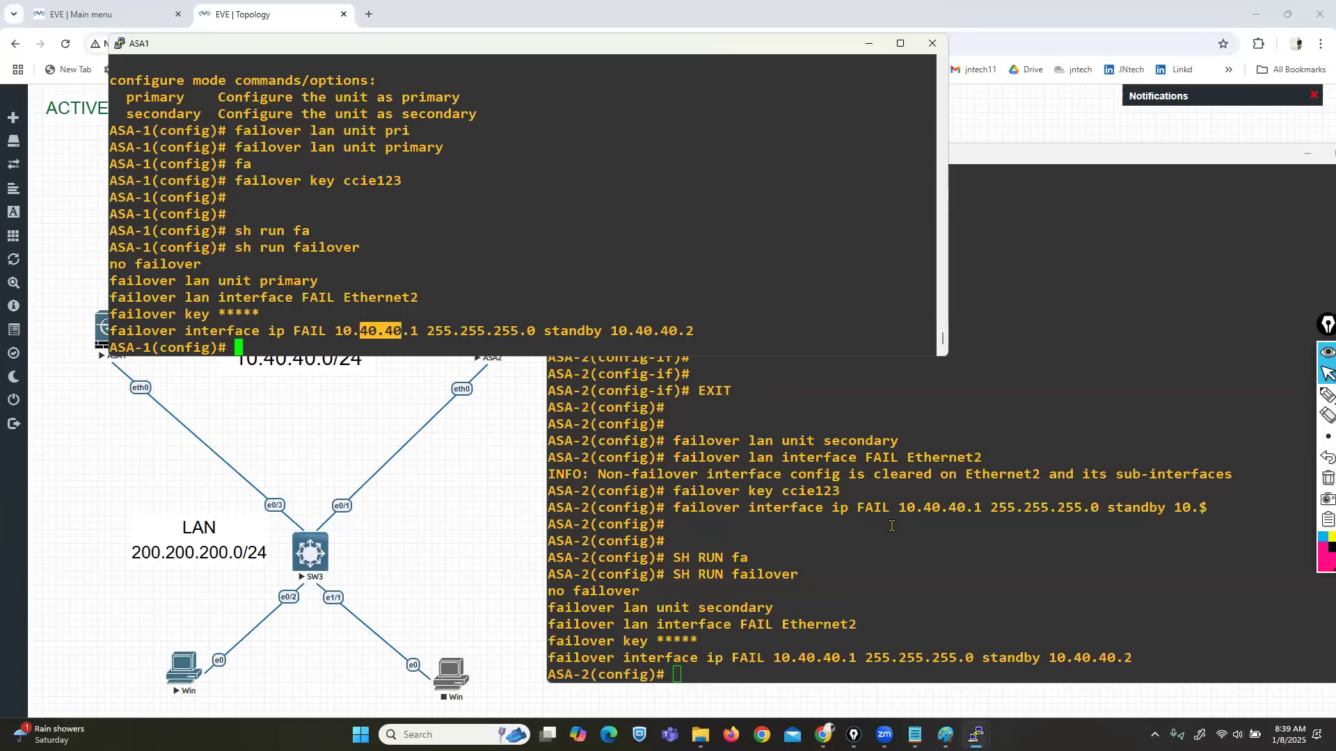
left_click_drag(549, 658, 863, 658)
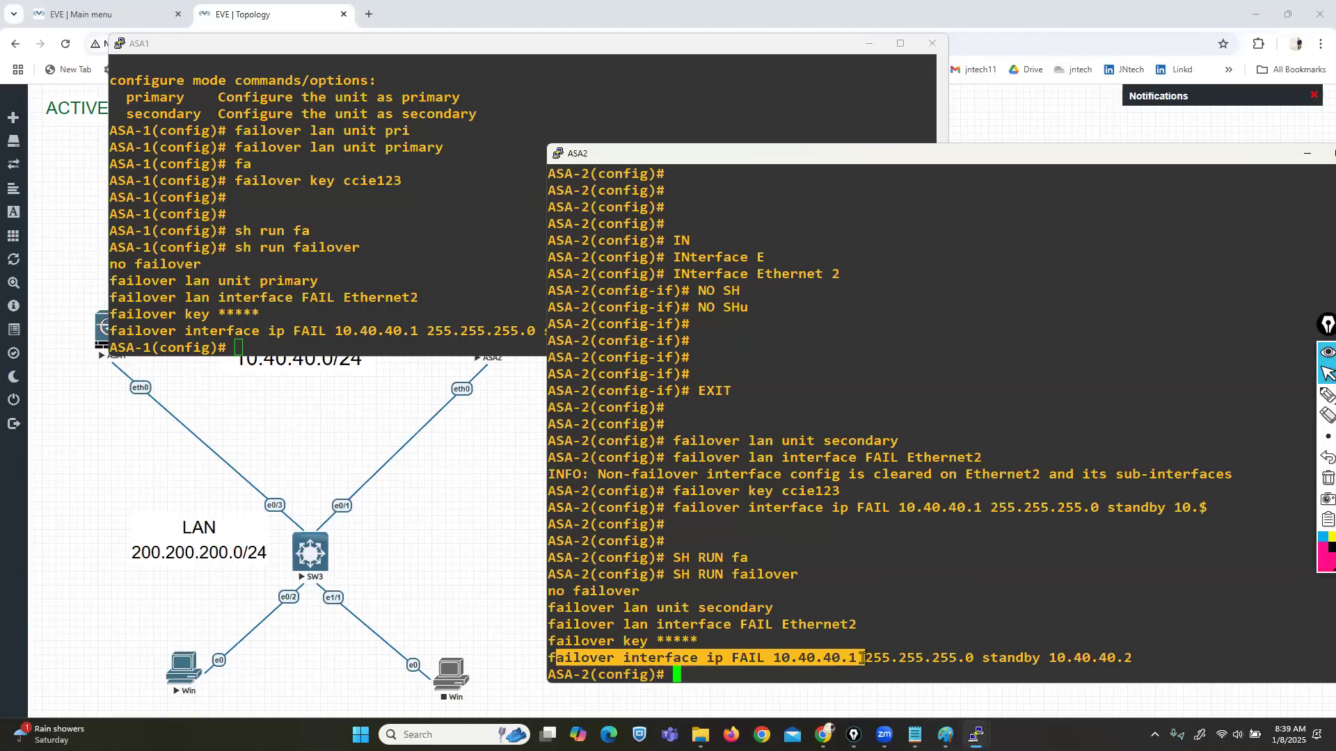
left_click(792, 573)
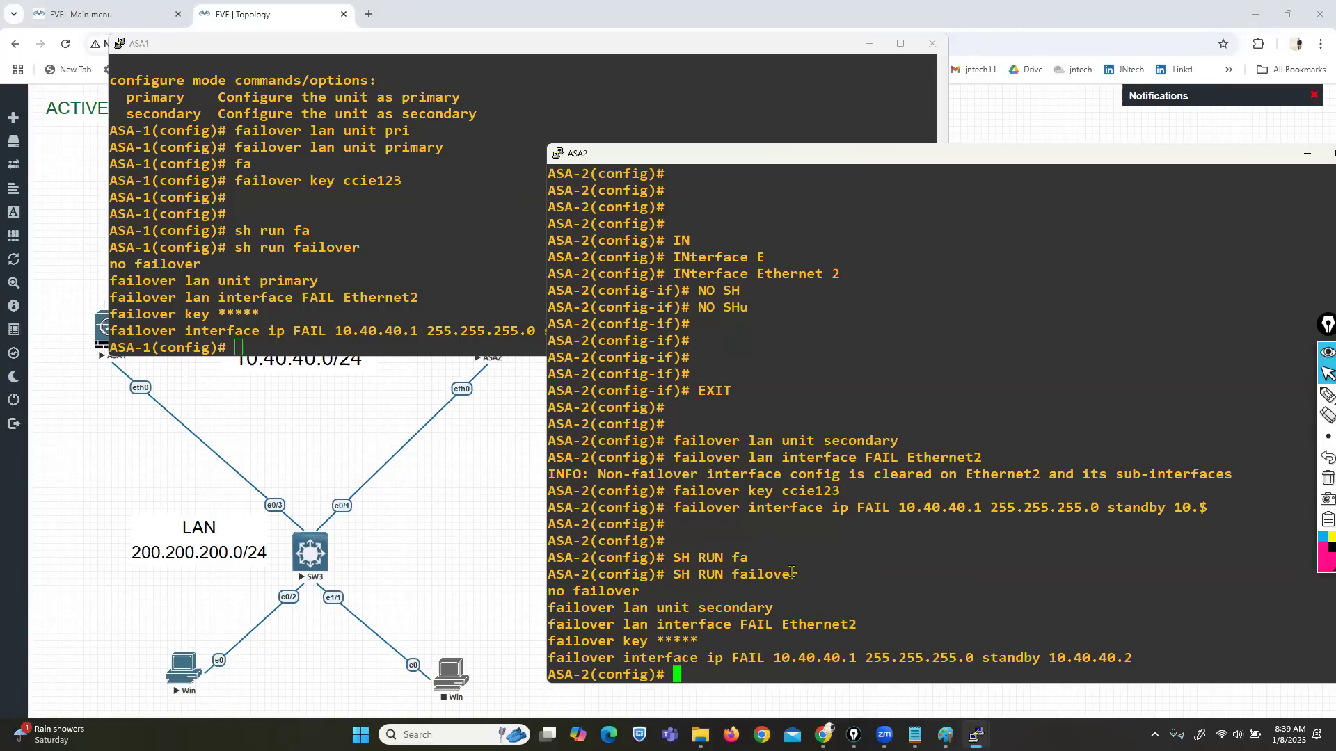
key("Return")
key("Return")
key("Return")
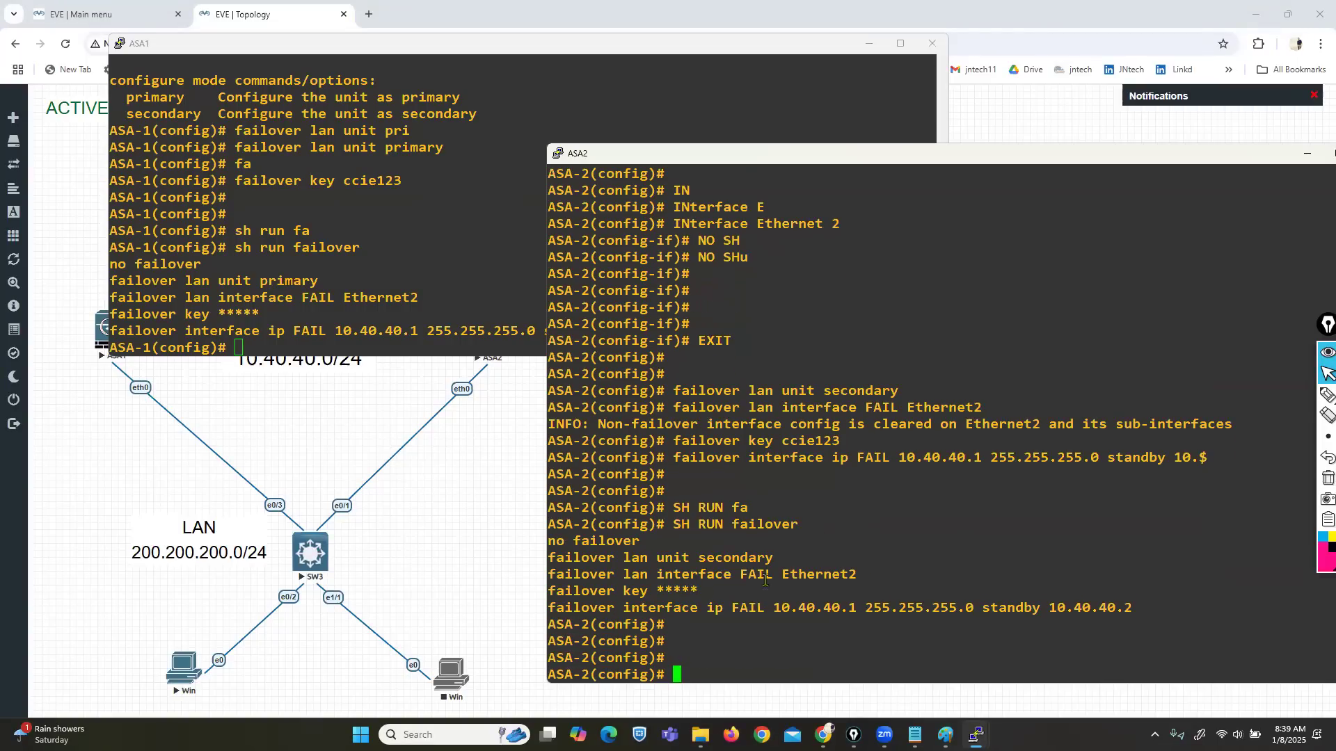
left_click_drag(548, 624, 589, 626)
left_click_drag(111, 347, 153, 346)
left_click_drag(260, 280, 307, 281)
left_click(349, 280)
Step: Enable failover on both ASA1 and ASA2 with the failover command
key("Return")
key("Return")
key("Return")
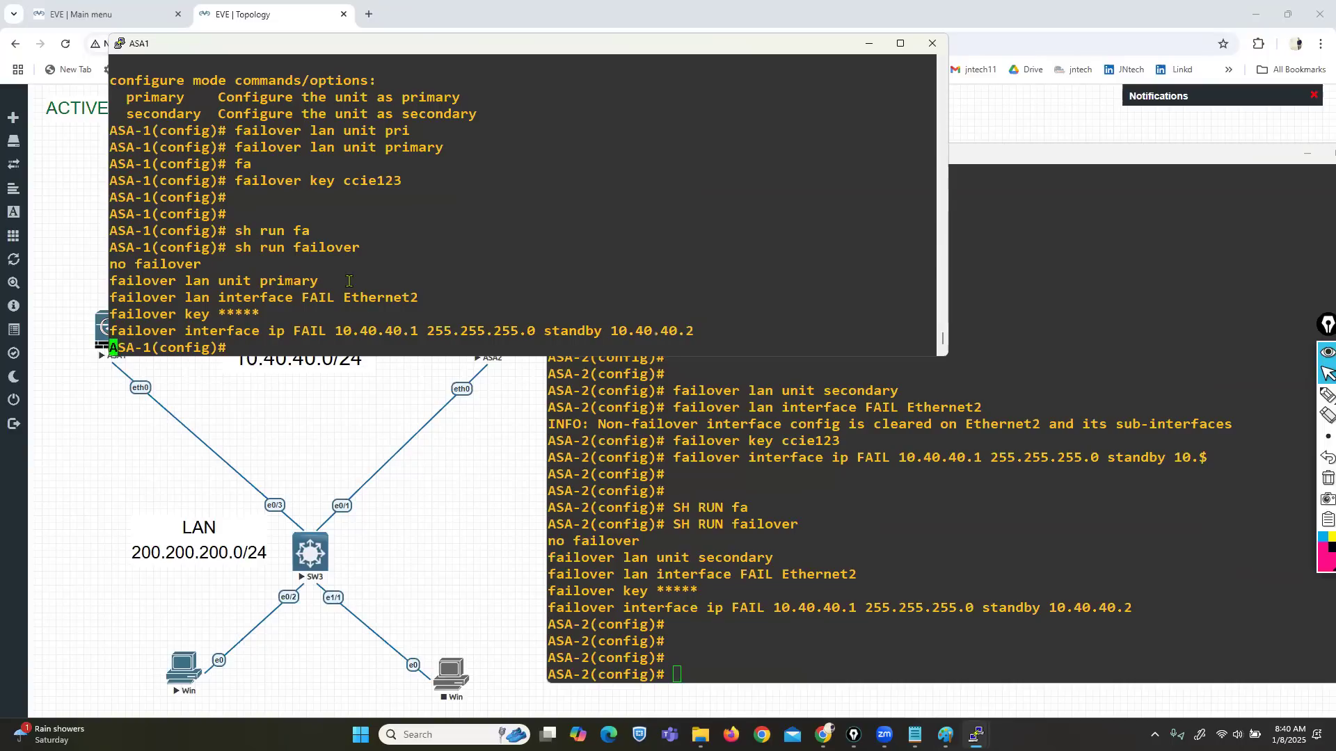
type("fia")
key("Tab")
key("BackSpace")
key("BackSpace")
type("a")
key("Tab")
left_click(769, 531)
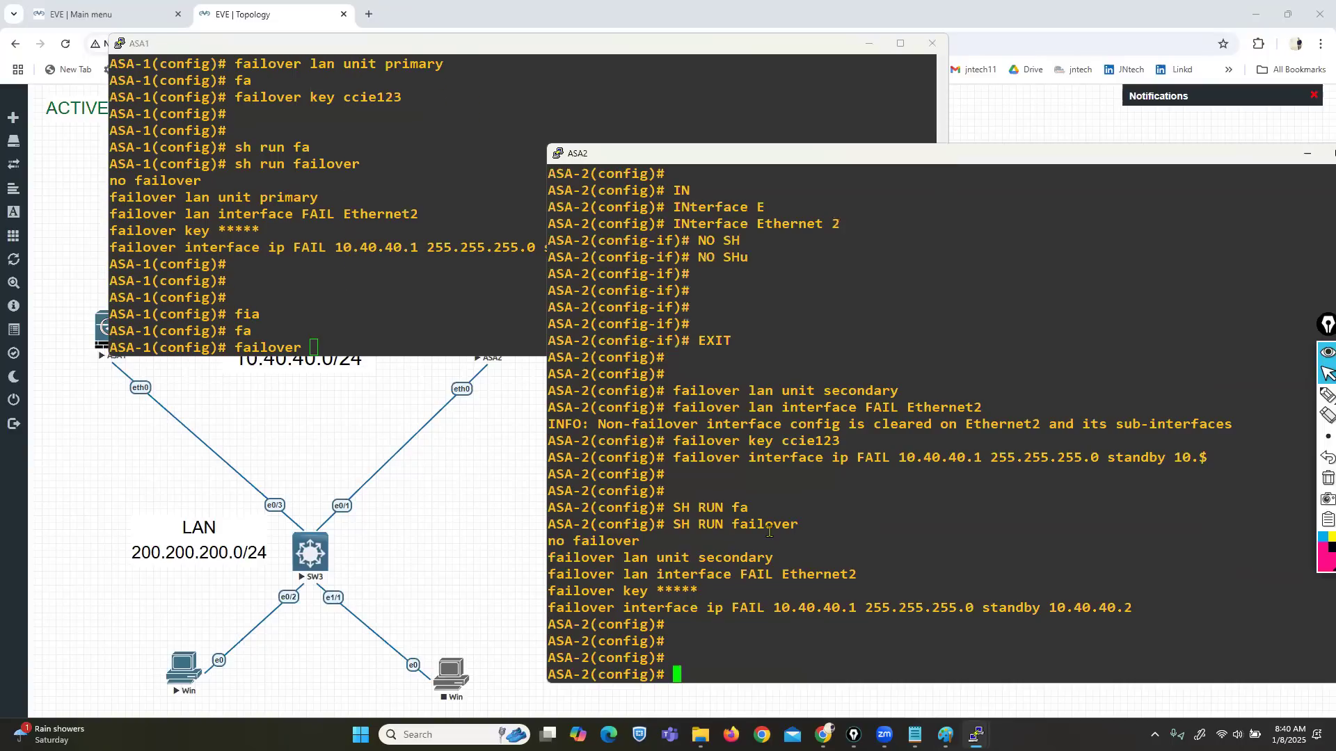
type("fa")
key("Tab")
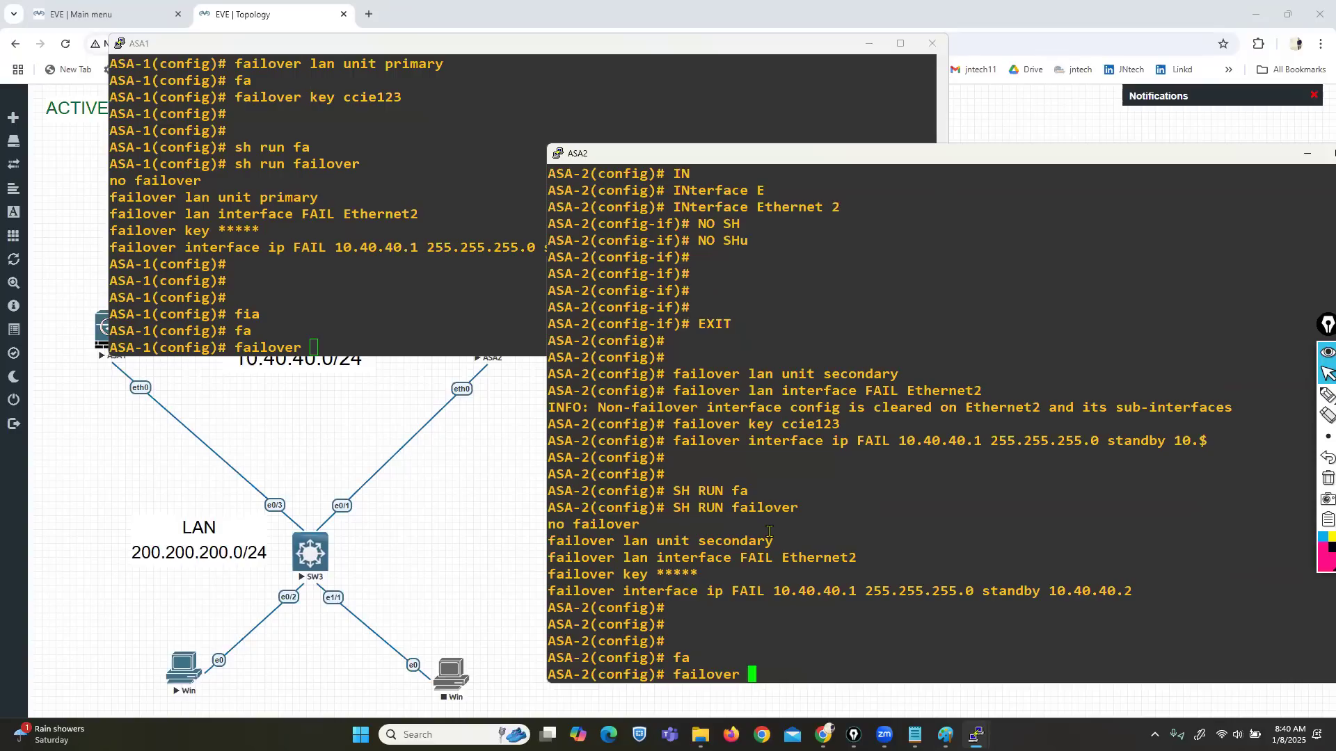
left_click(414, 137)
key("Return")
left_click(868, 588)
key("Return")
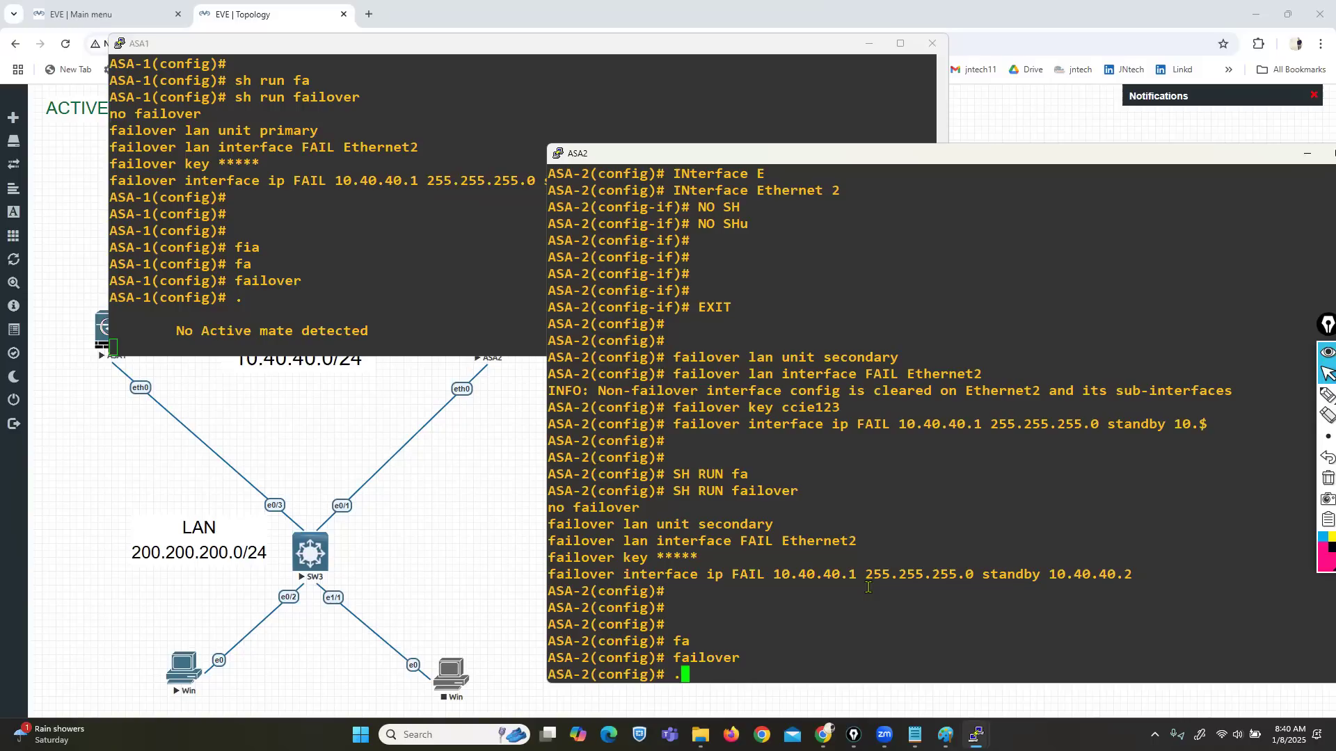
Step: Watch the consoles as ASA2 reports 'Detected an Active mate' and configuration replication completes
left_click_drag(193, 327, 361, 327)
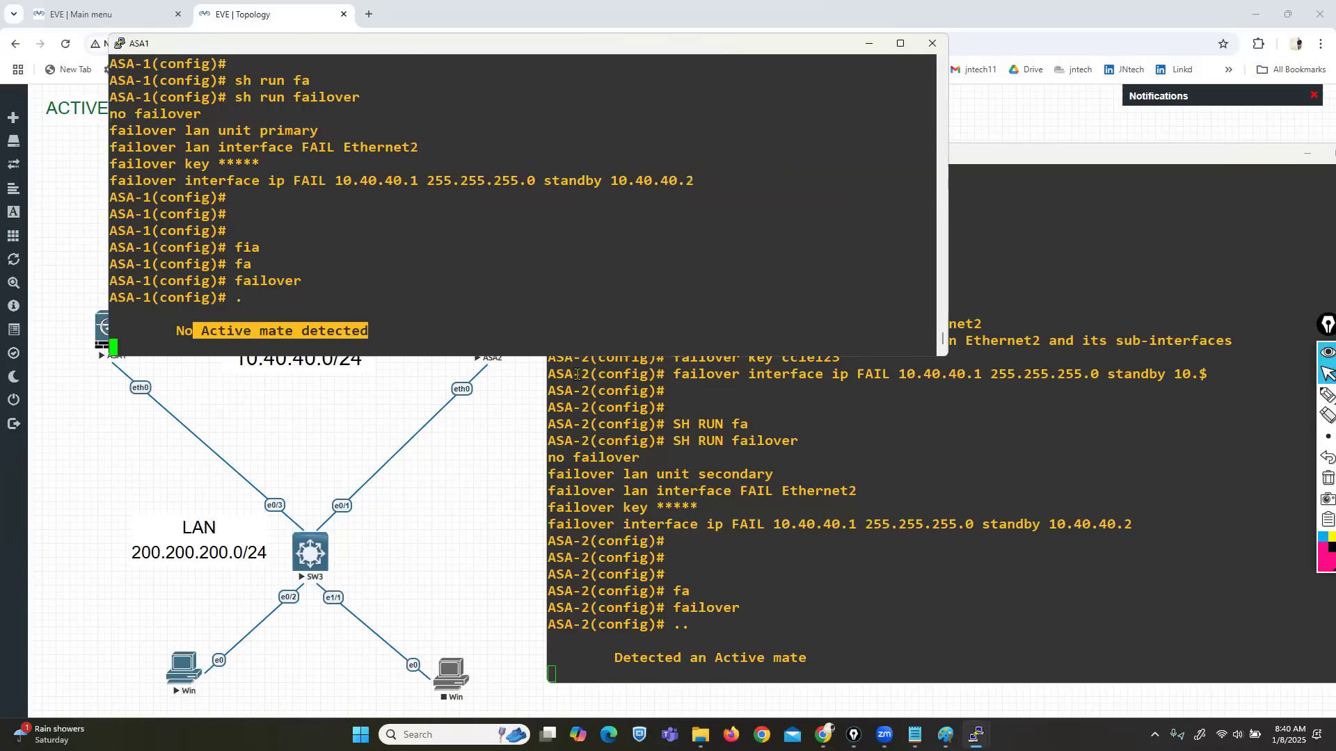
left_click_drag(615, 658, 779, 655)
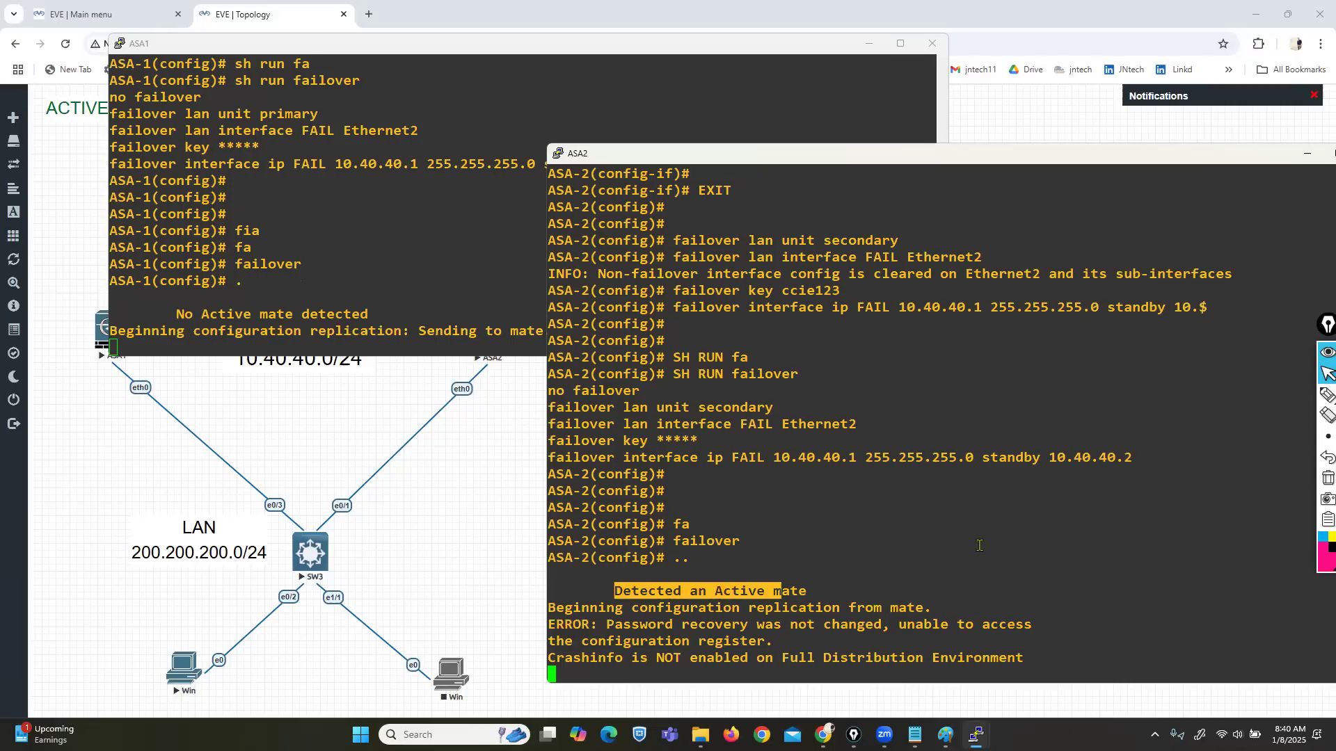
key("Return")
key("Return")
key("Return")
key("Return")
key("Return")
key("Return")
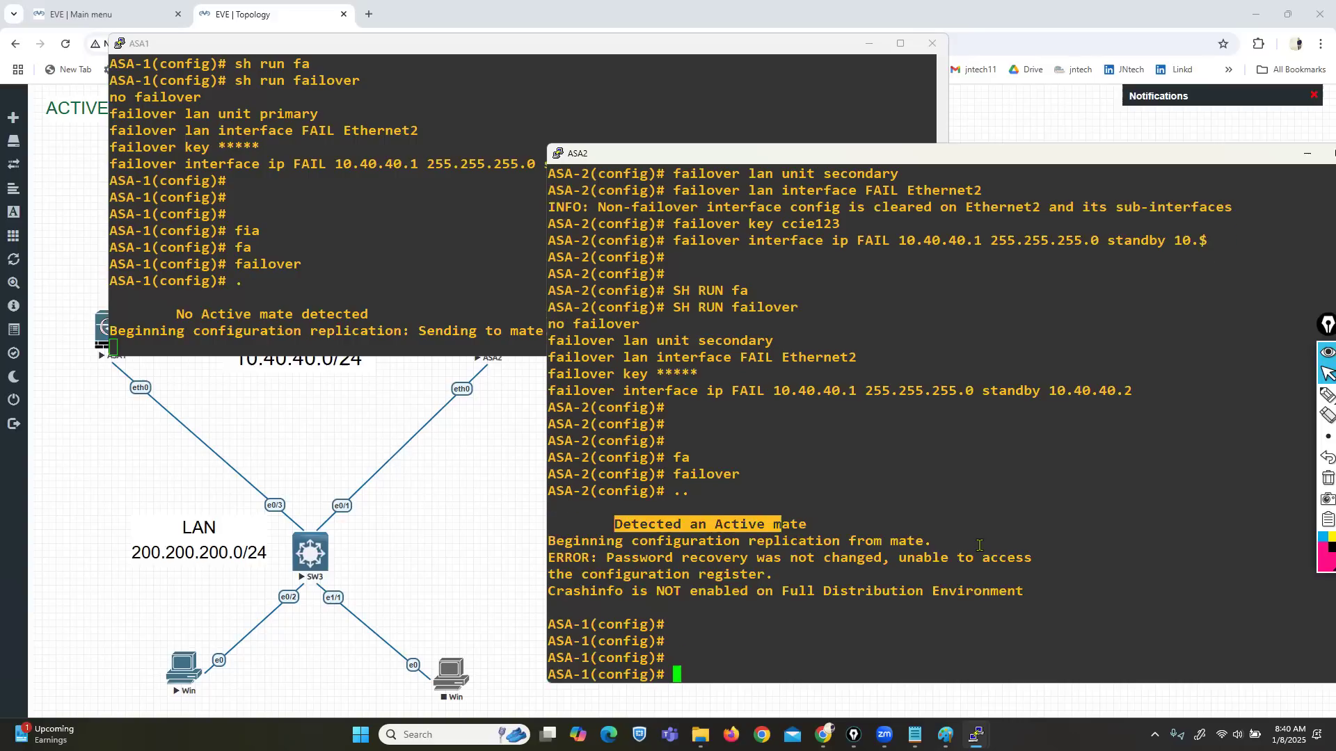
key("Return")
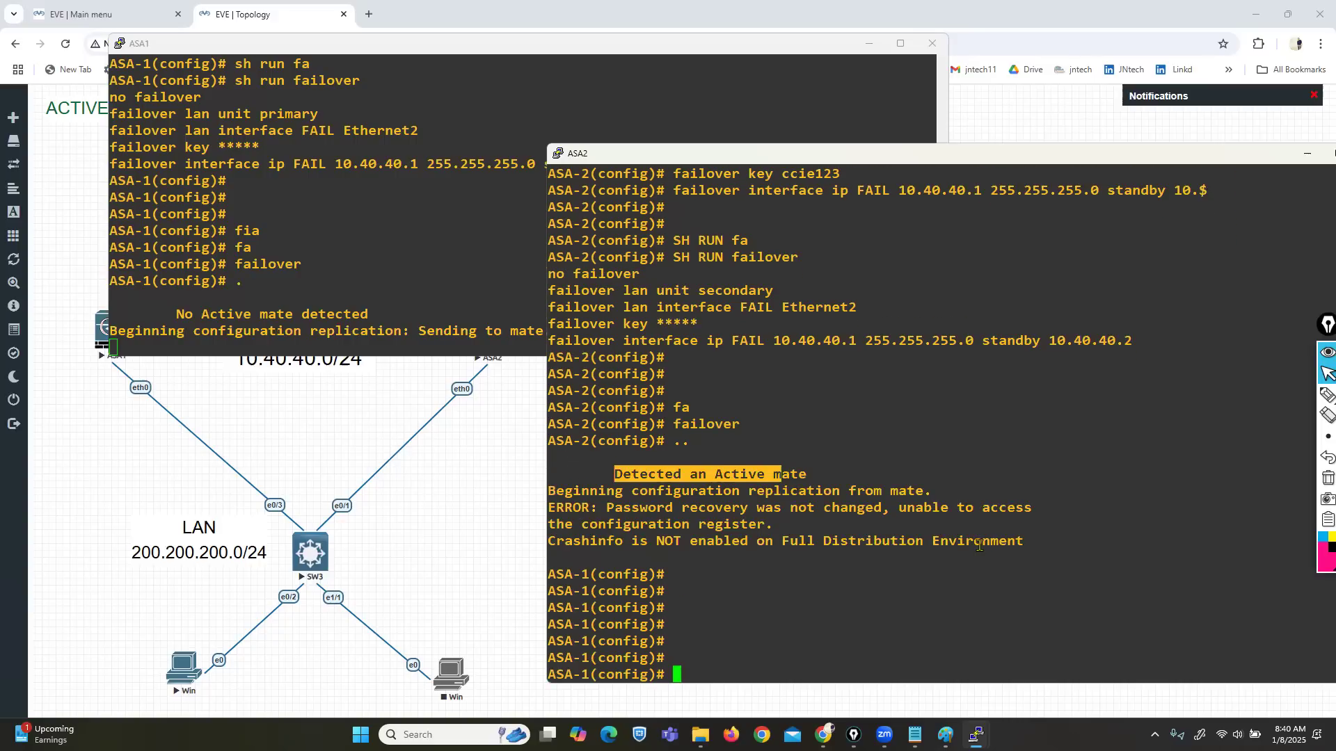
left_click(376, 356)
left_click_drag(377, 356, 376, 289)
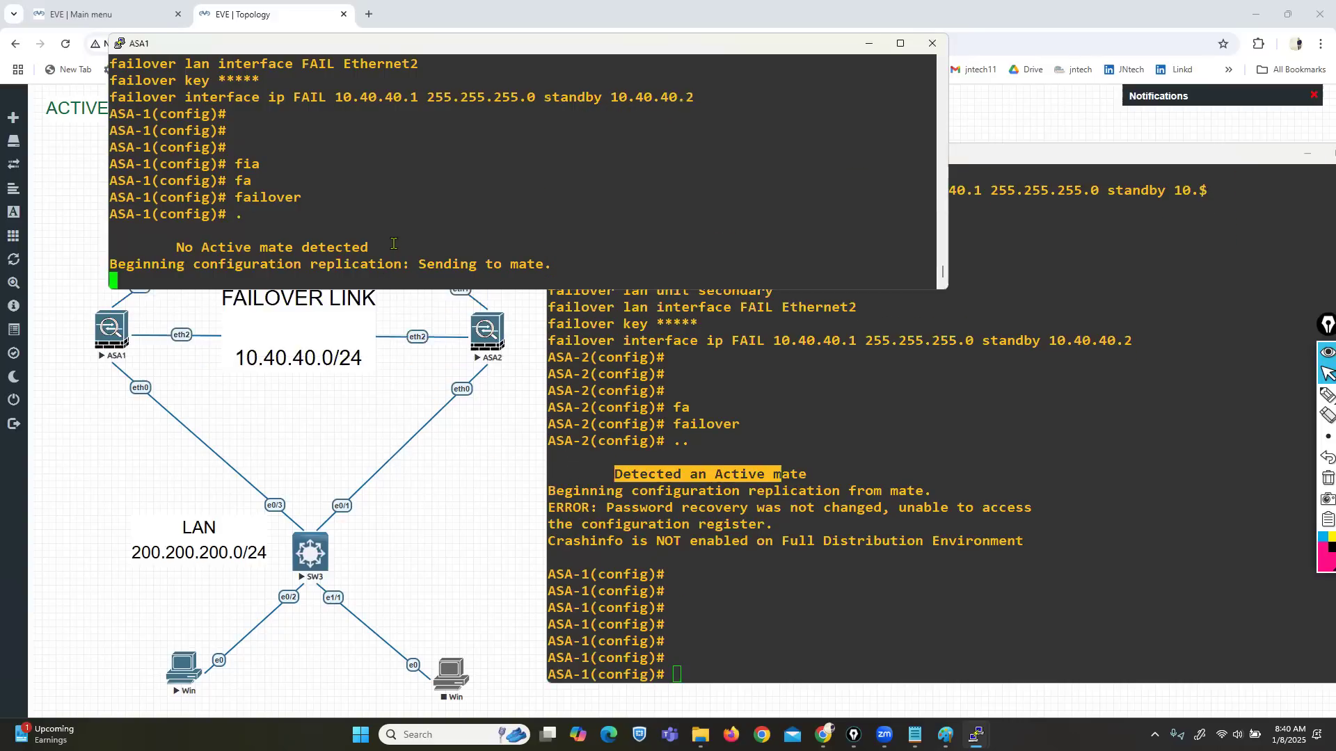
key("Return")
key("Return")
key("Return")
key("Return")
key("Return")
key("Return")
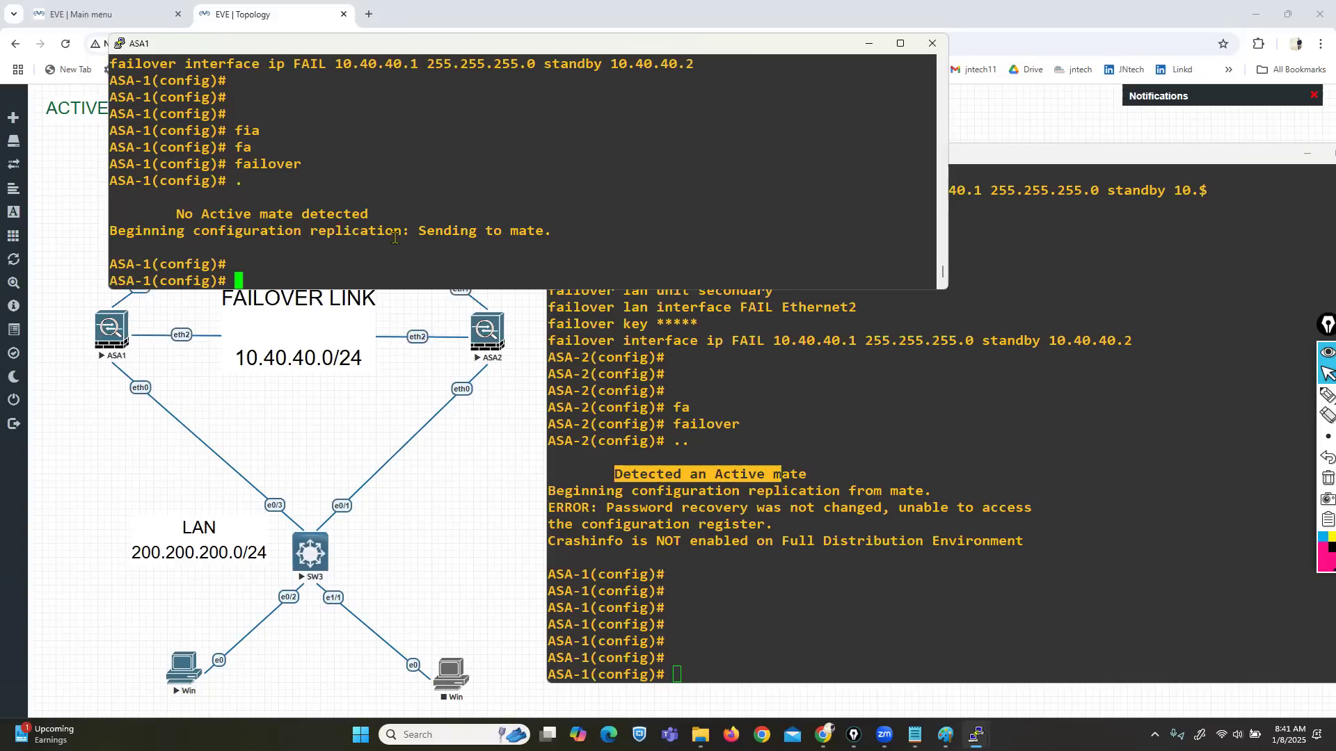
left_click(819, 445)
key("Return")
key("Return")
key("Return")
key("Return")
key("Return")
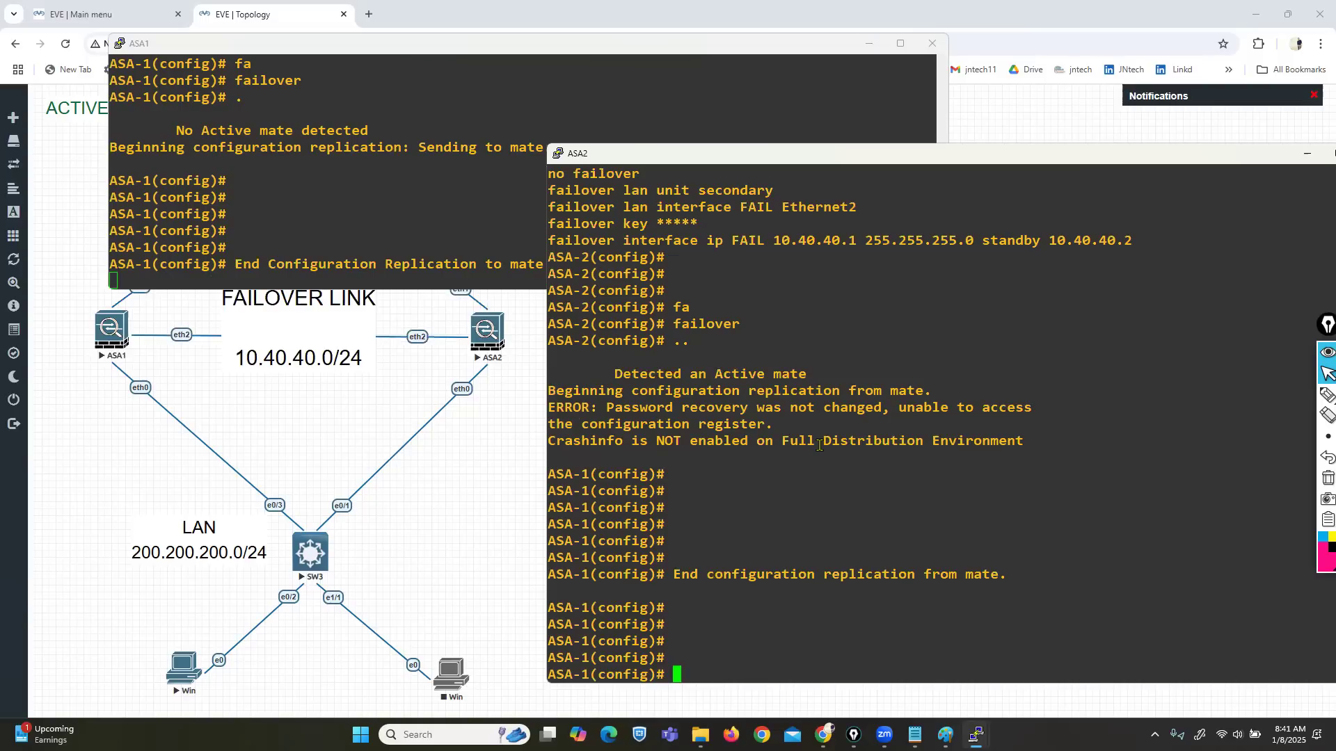
left_click(365, 231)
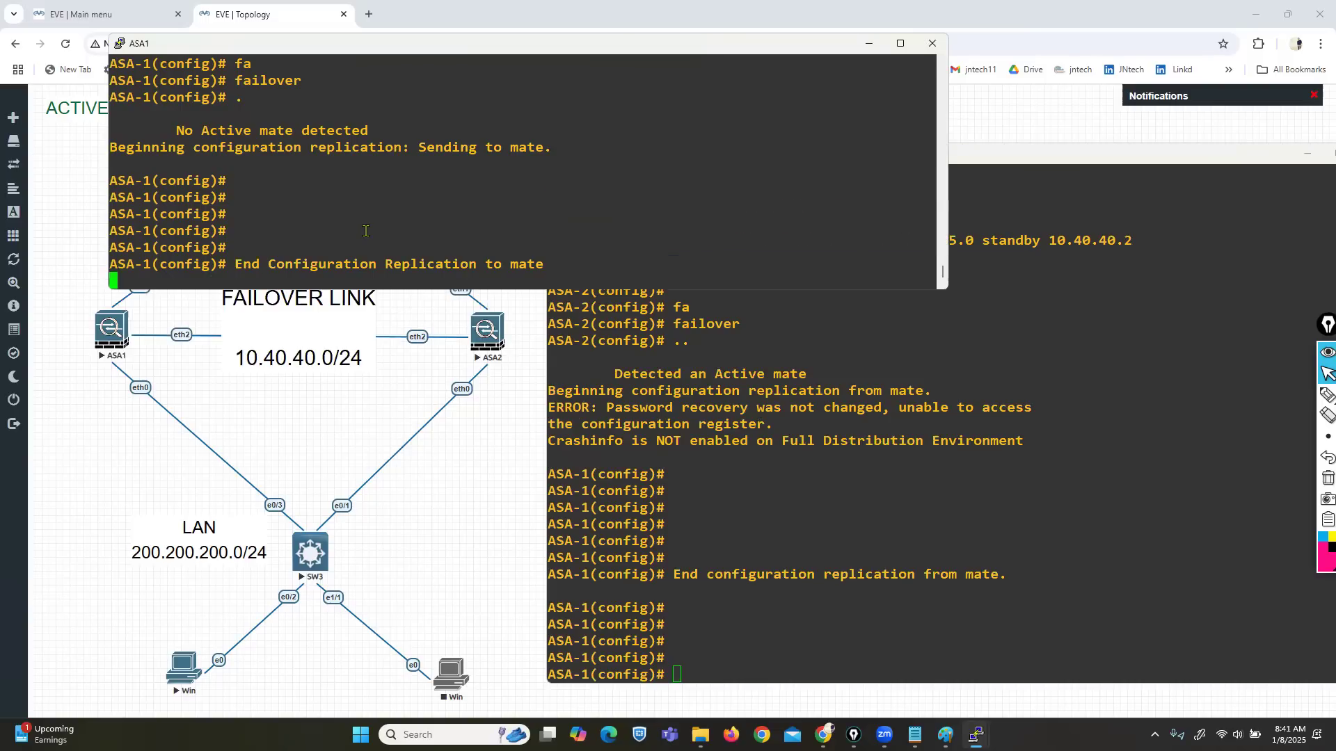
key("Return")
key("Return")
key("Return")
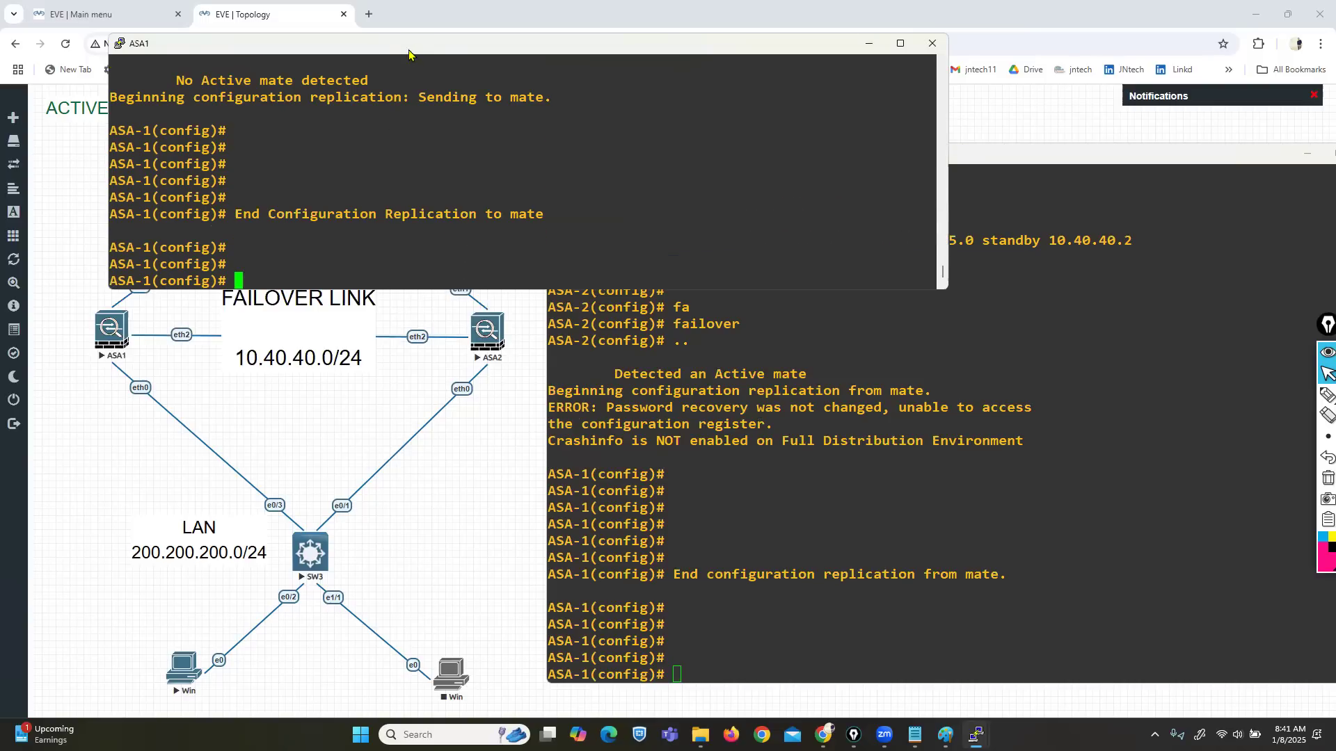
left_click_drag(414, 49, 476, 11)
Step: Configure Ethernet 0 as the enabled inside interface with IP 200.200.200.1/24
type("in")
key("Tab")
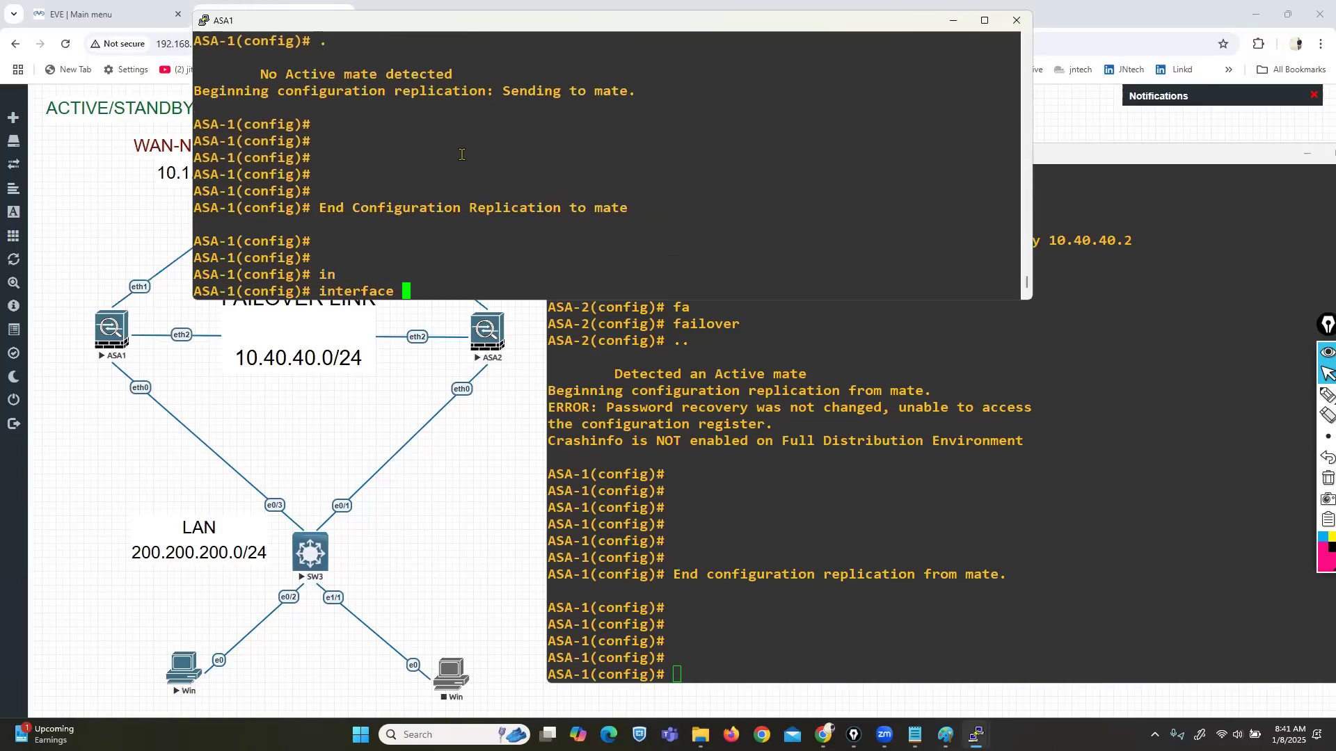
type("e")
key("Tab")
type("0")
key("Return")
type("nameif inside")
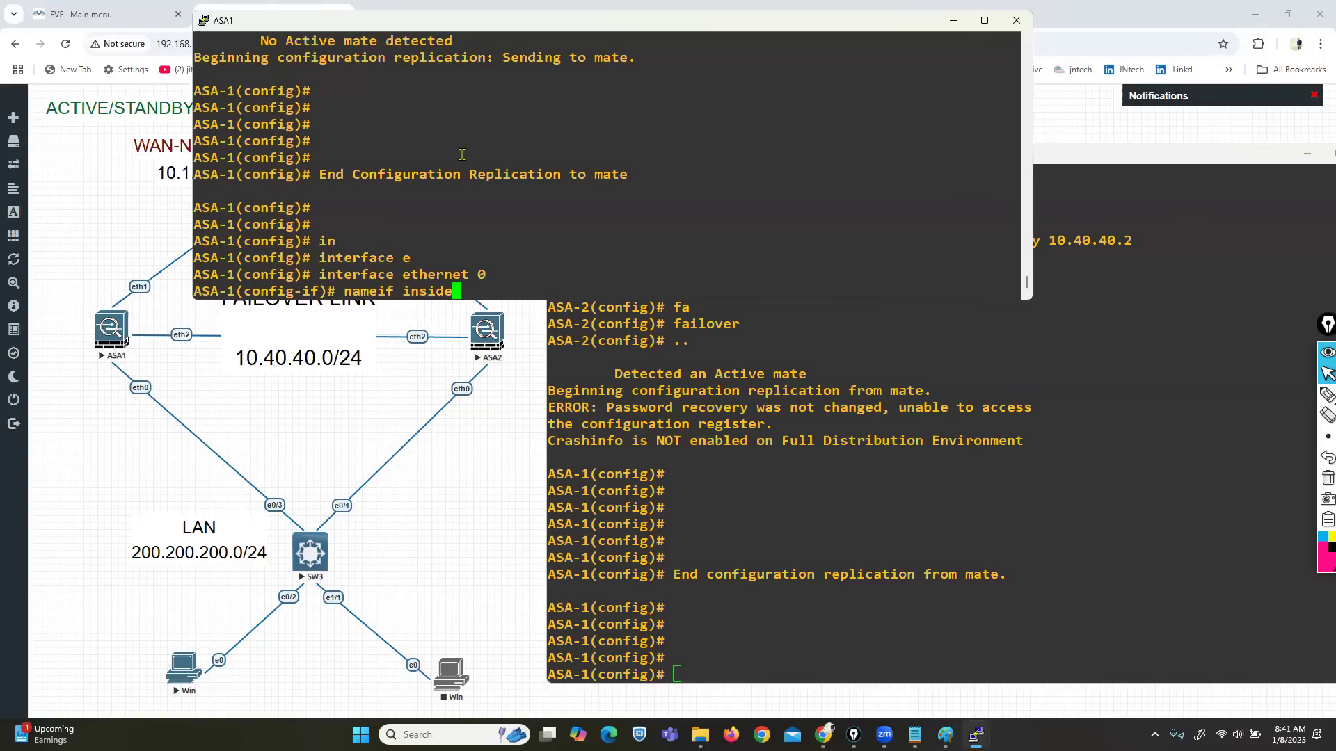
key("Return")
type("ip add")
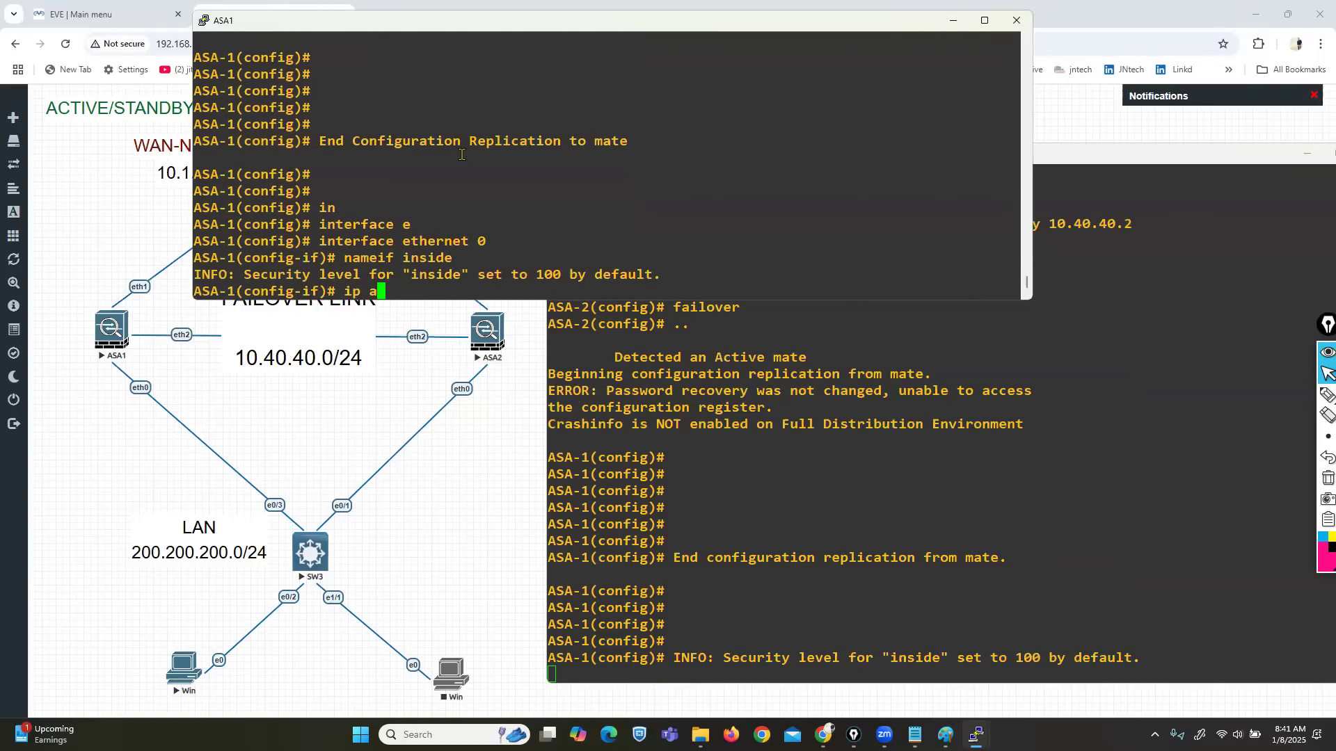
key("Tab")
type("200.200.200.1")
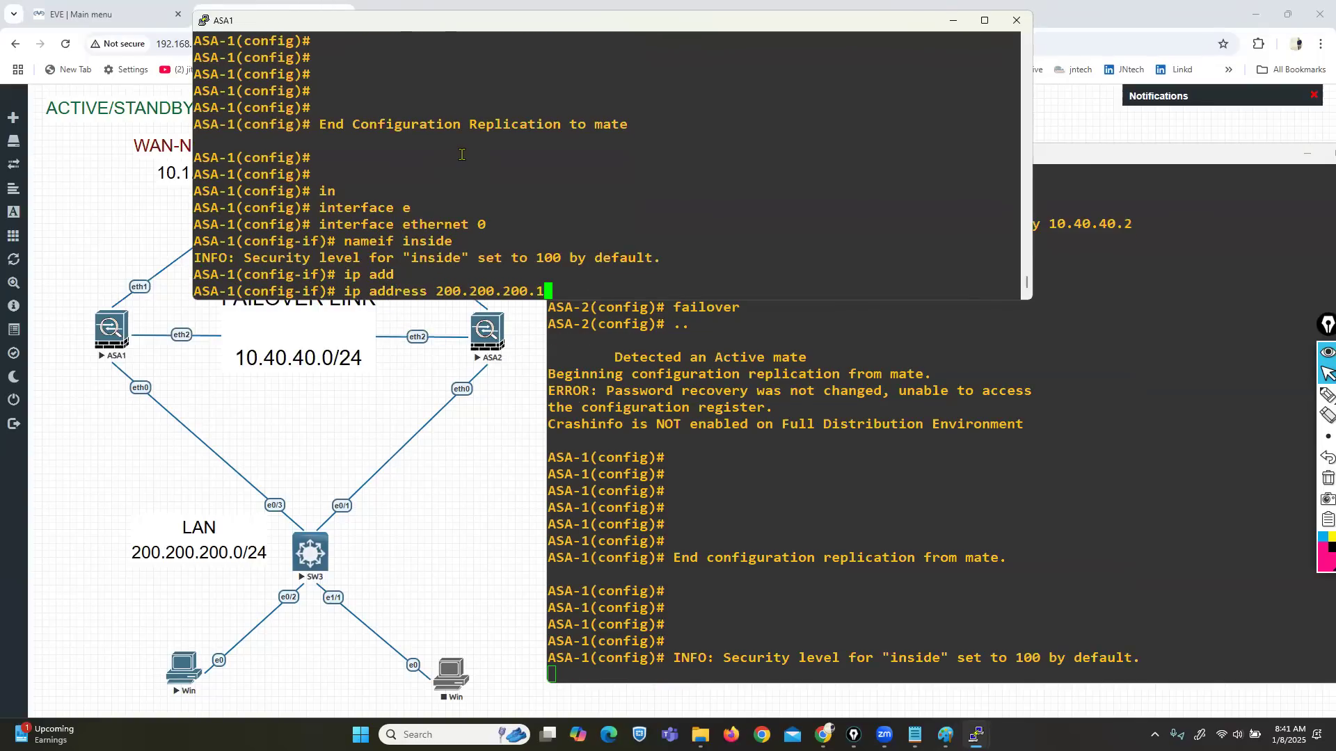
type(" 255.255.2")
type("55.255.0")
key("Return")
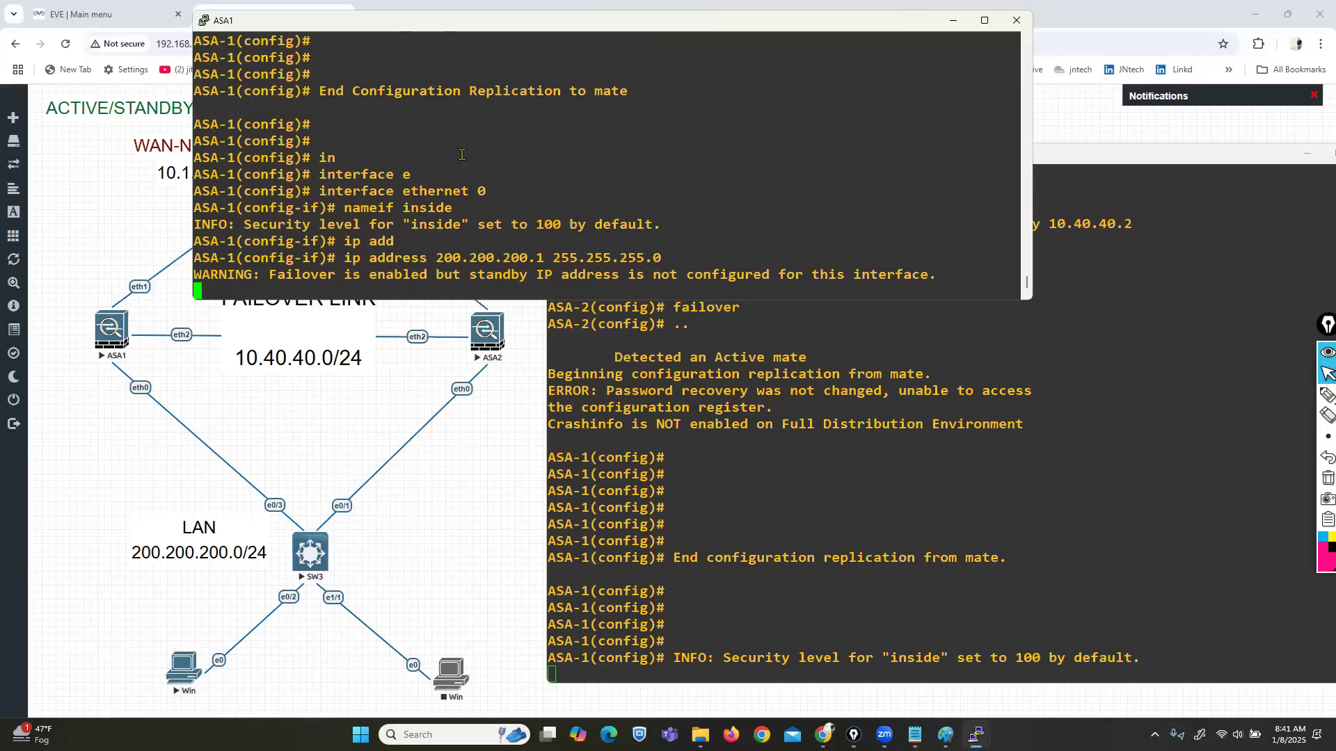
type("no sh")
key("Return")
key("Return")
key("Return")
key("Return")
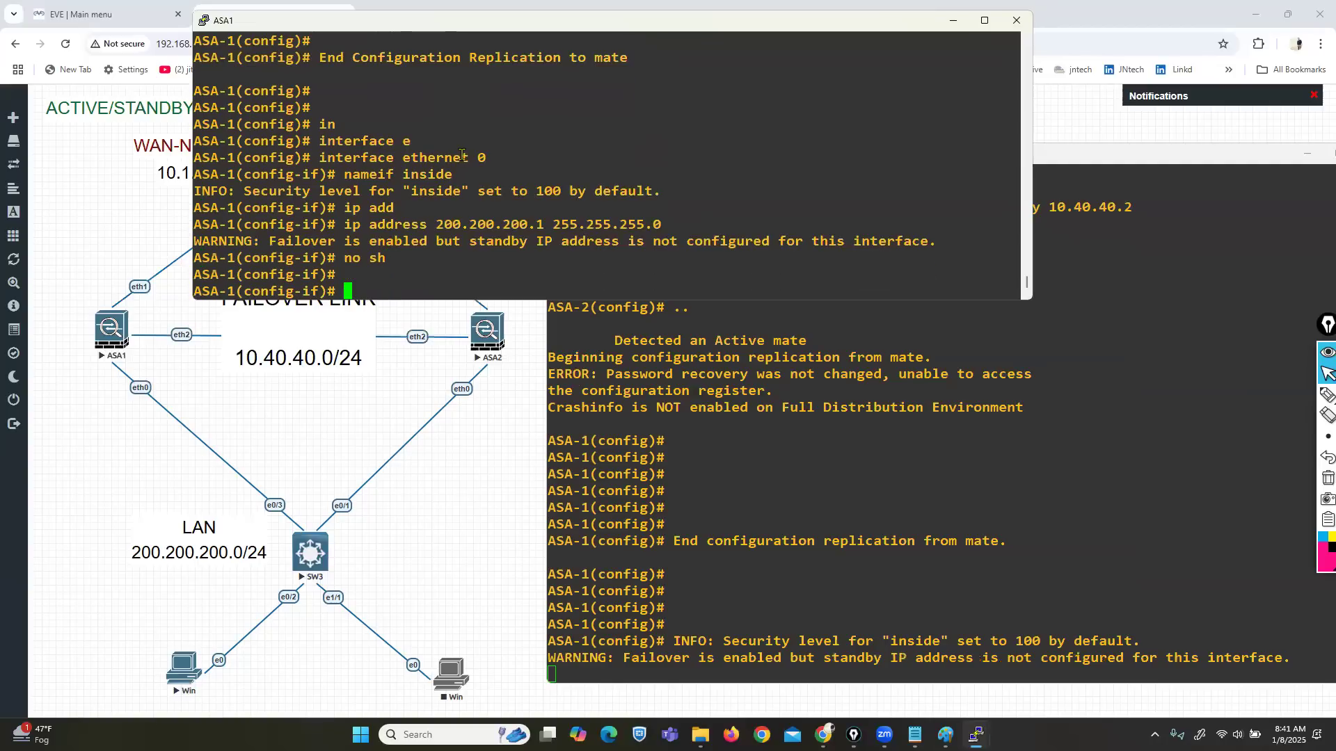
type("exit")
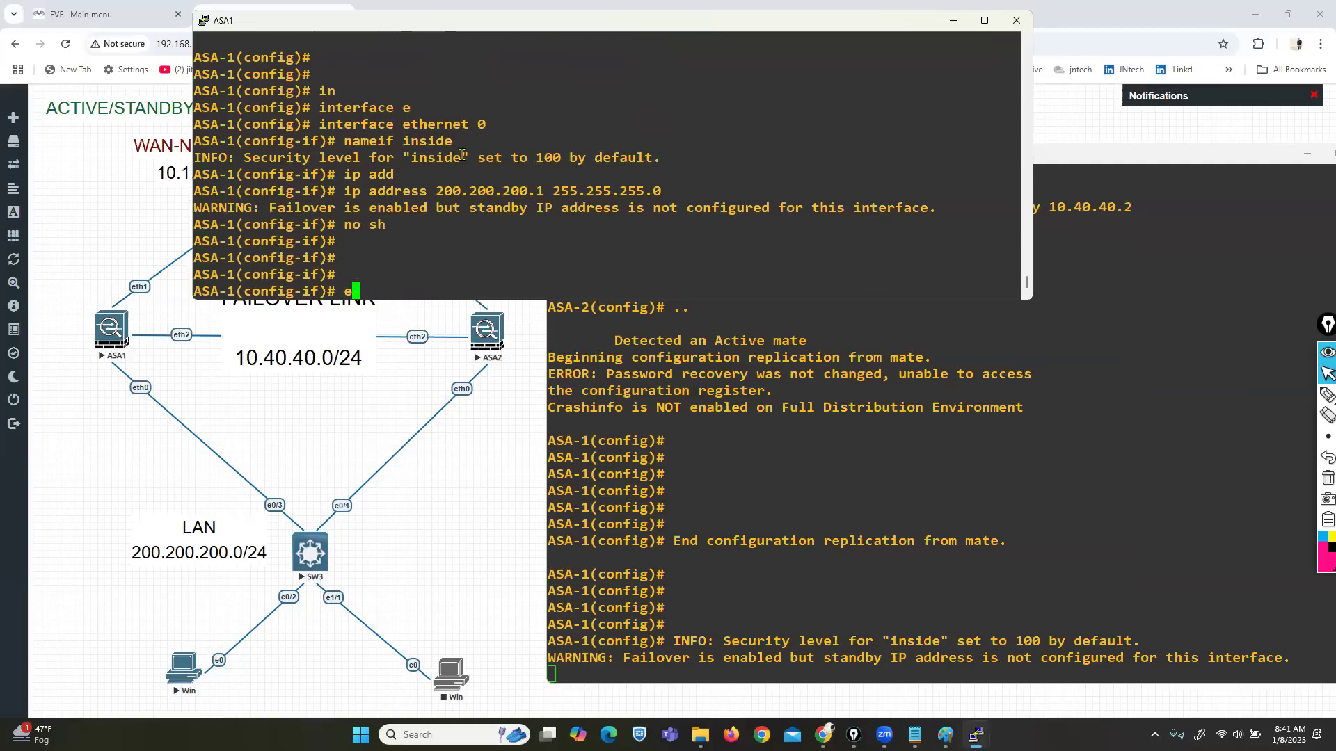
key("Return")
Step: Configure Ethernet 1 as the enabled outside interface with IP 10.1.23.1/24
type("in")
key("Tab")
type("e")
key("Tab")
type("1")
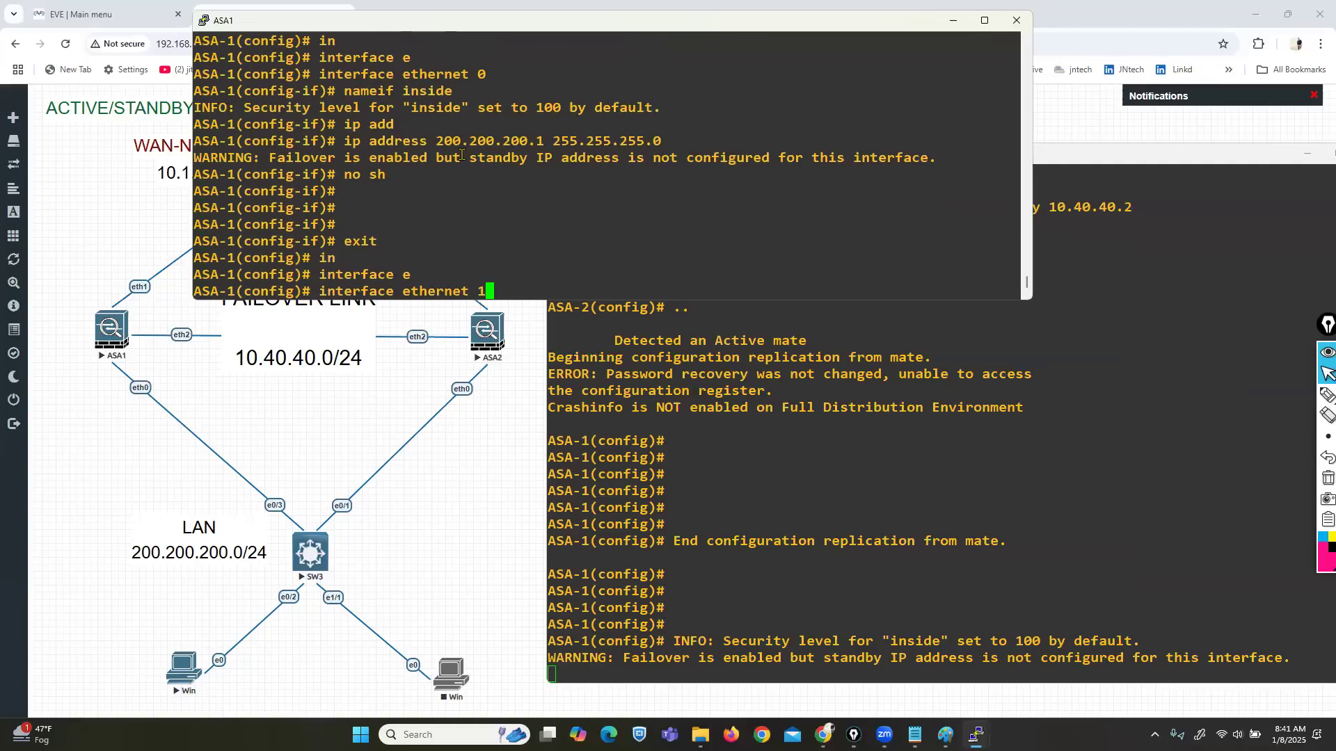
key("Return")
type("nameif outside")
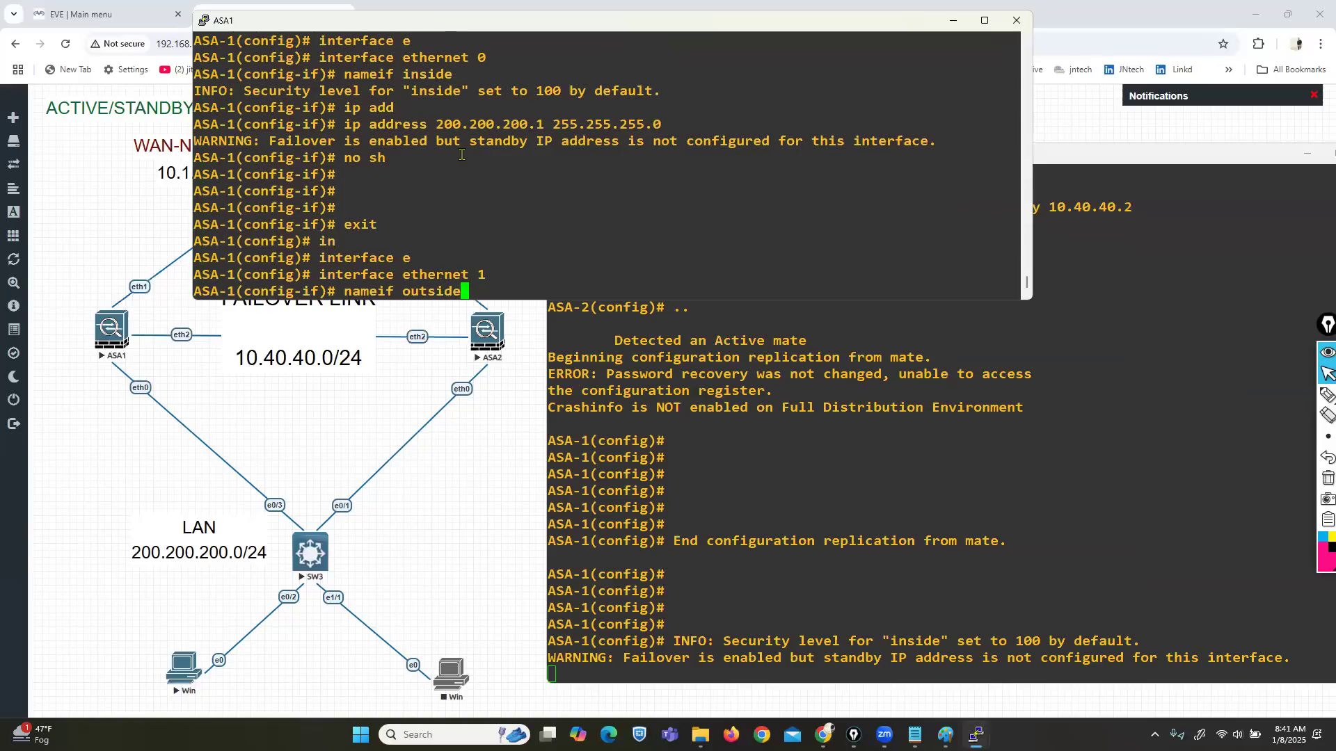
key("Return")
type("ip add")
key("Tab")
type("10.")
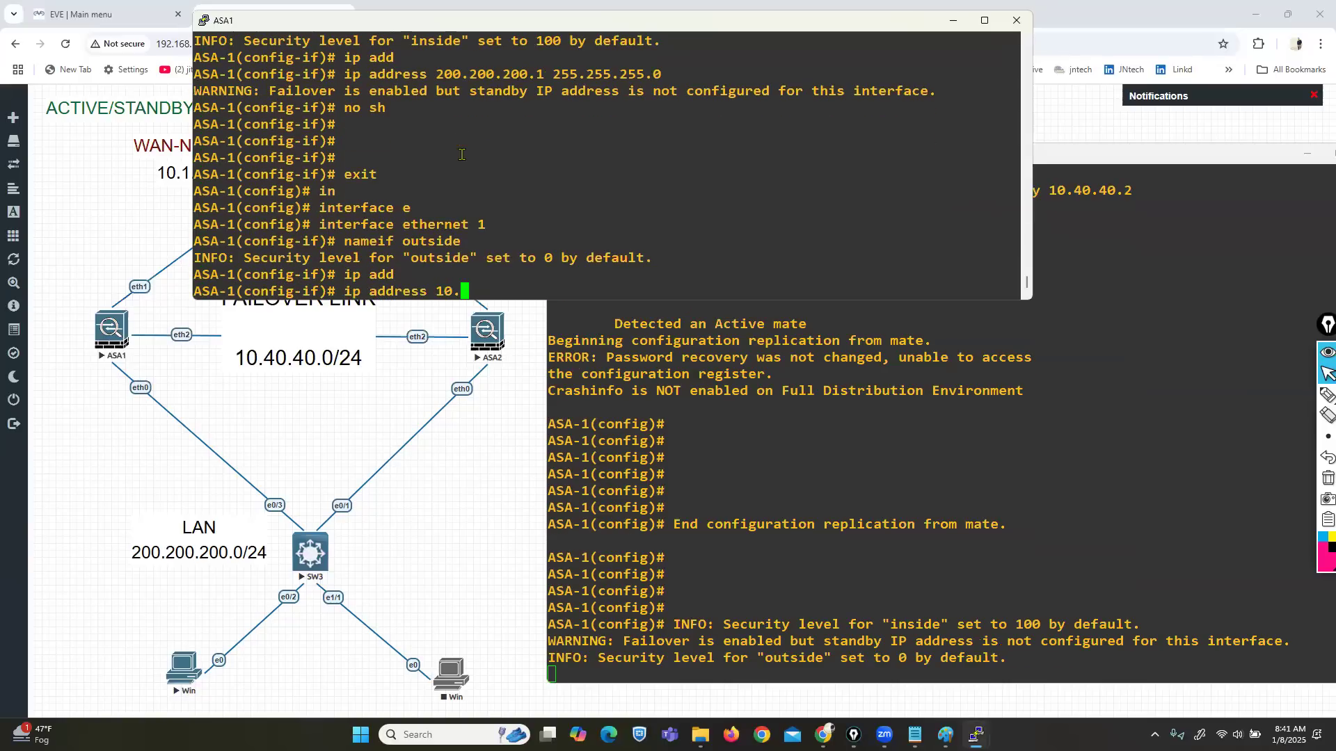
type("1.23.1 255.255.255.255.0")
key("Return")
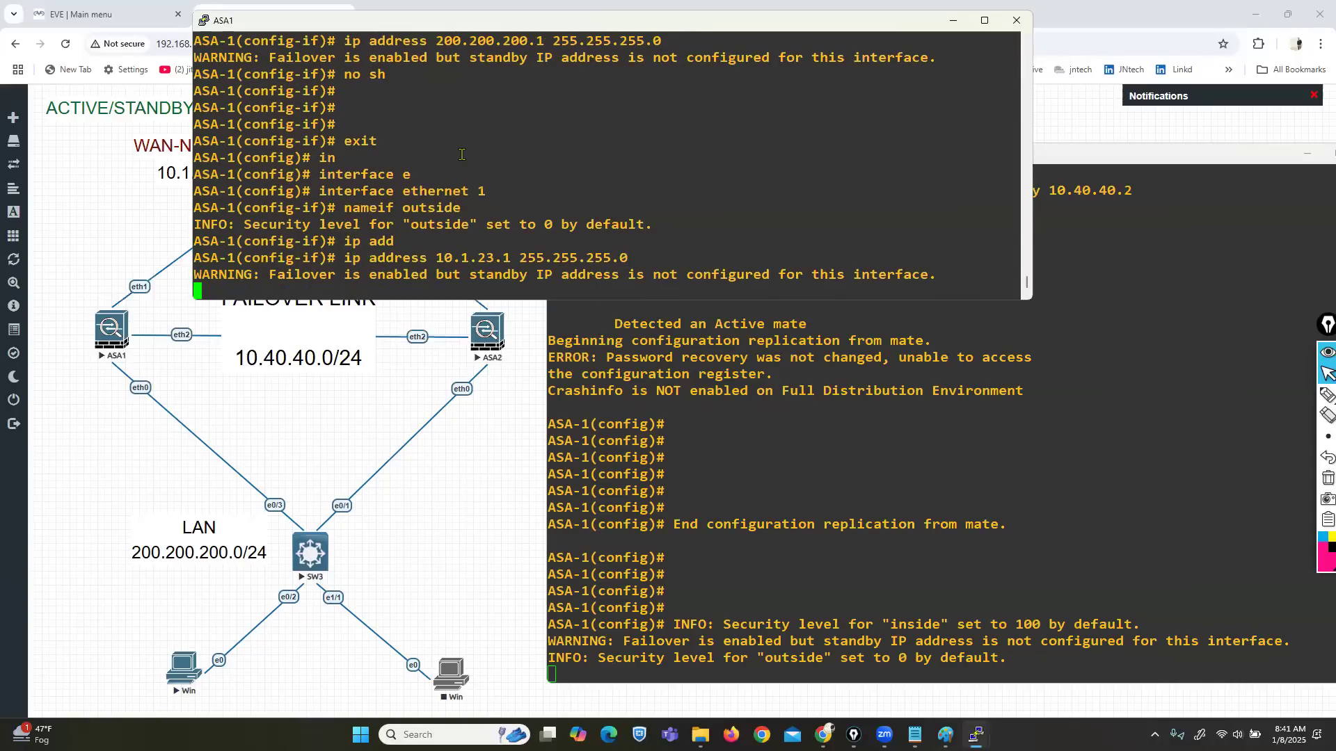
type("no sh")
key("Return")
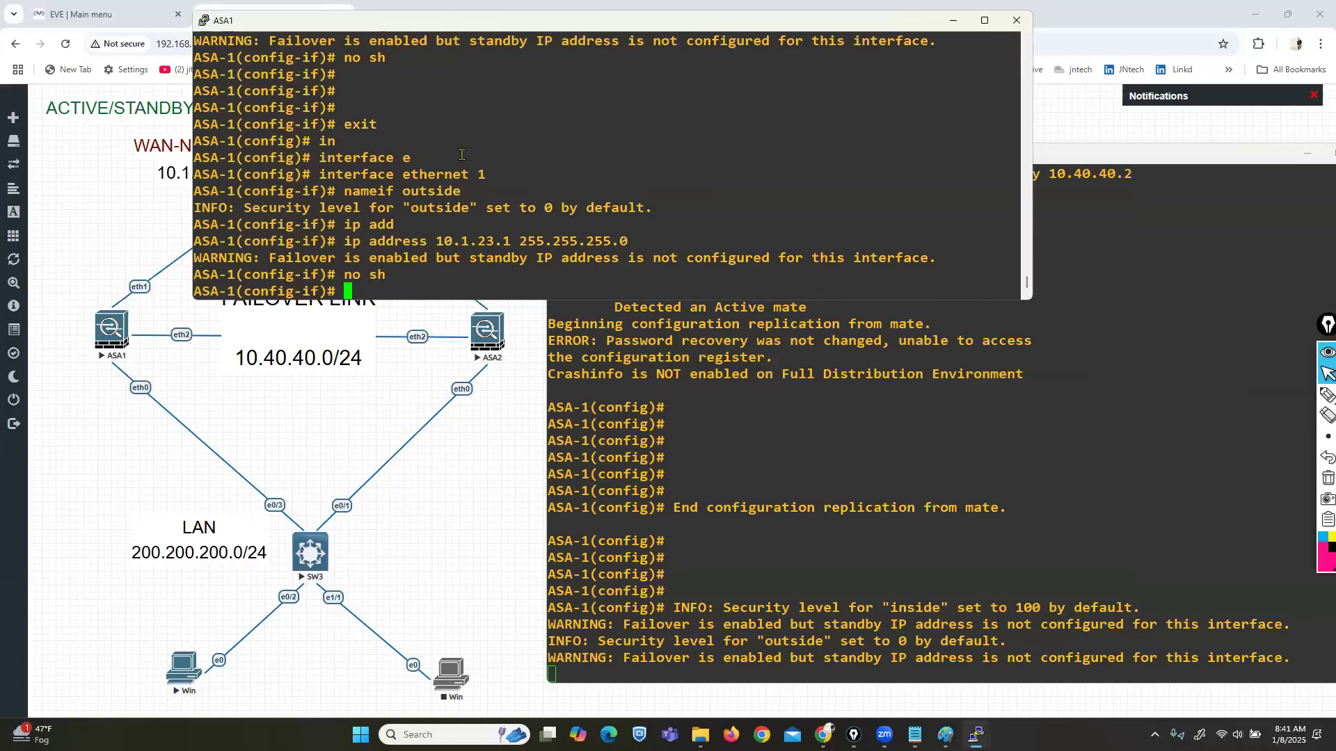
key("Return")
key("Return")
key("Return")
key("Return")
type("exit")
key("Return")
key("Return")
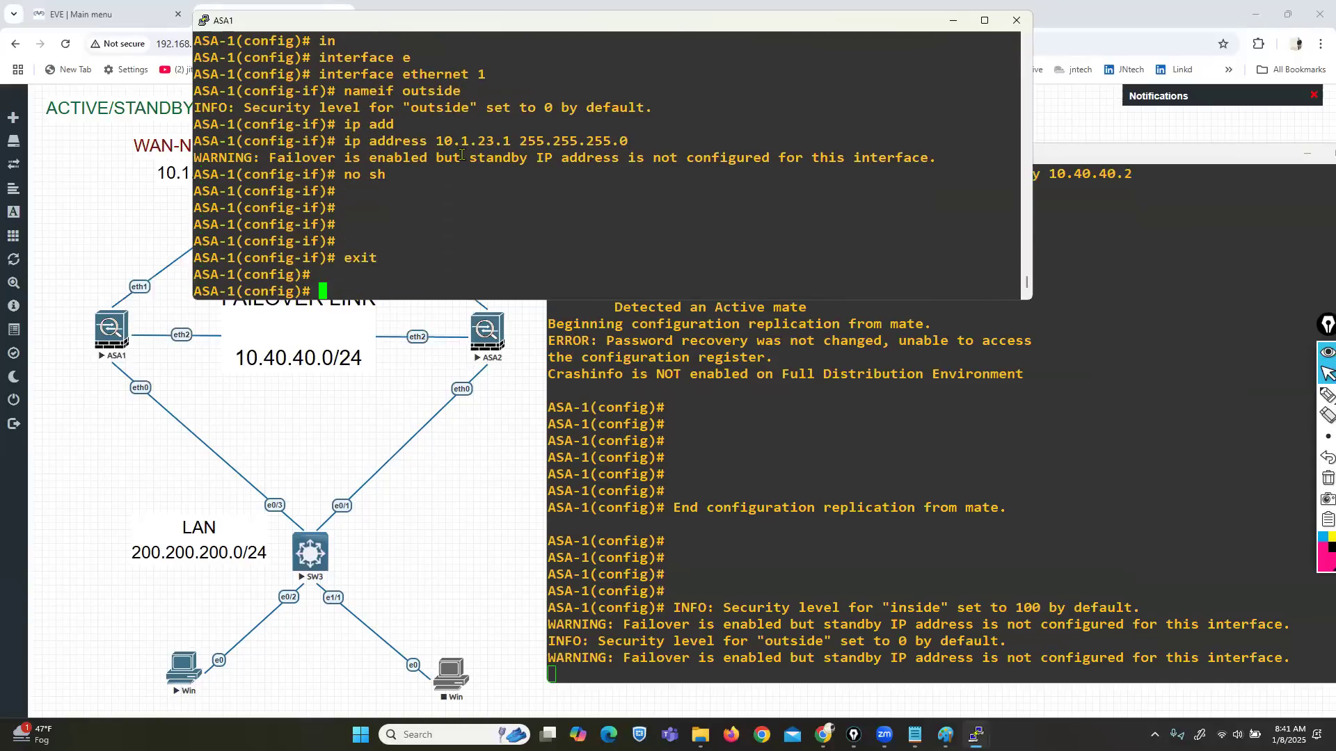
Step: Add a default route 0 0 via next hop 10.1.23.10
key("Return")
type("router")
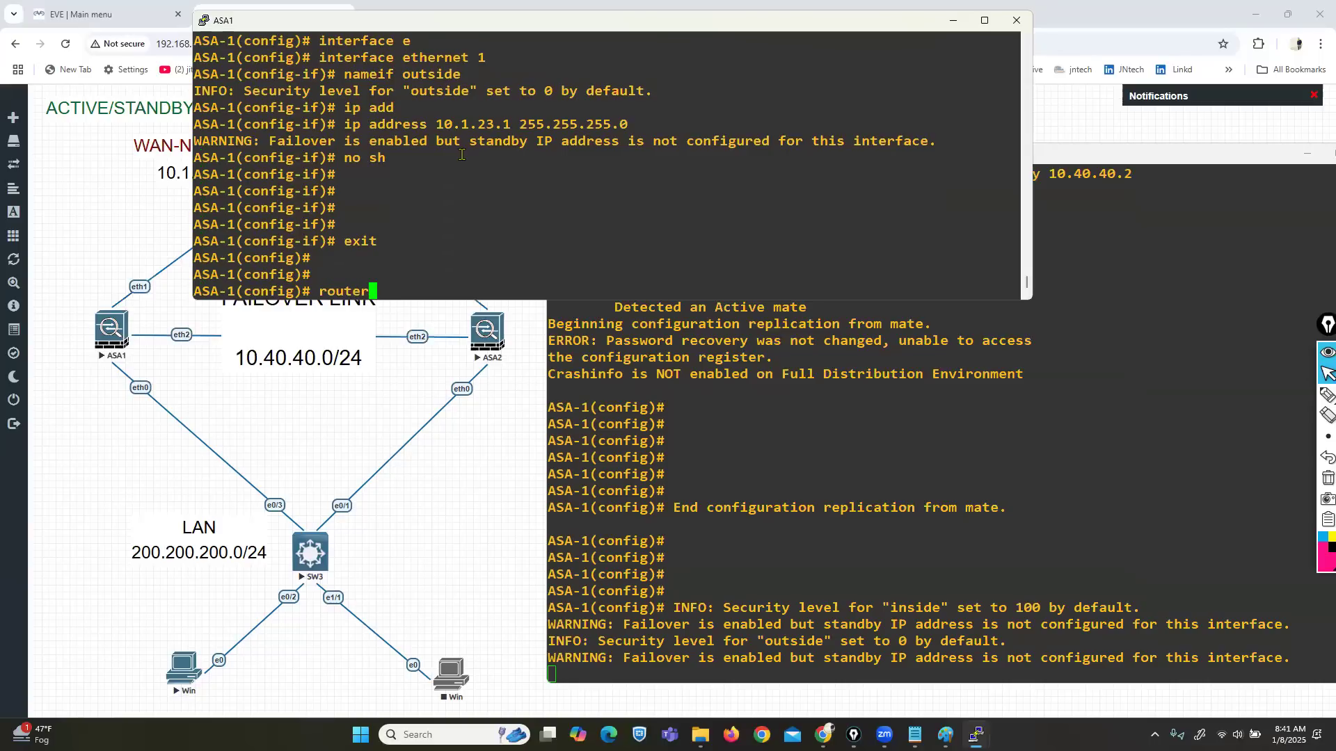
type("0 ")
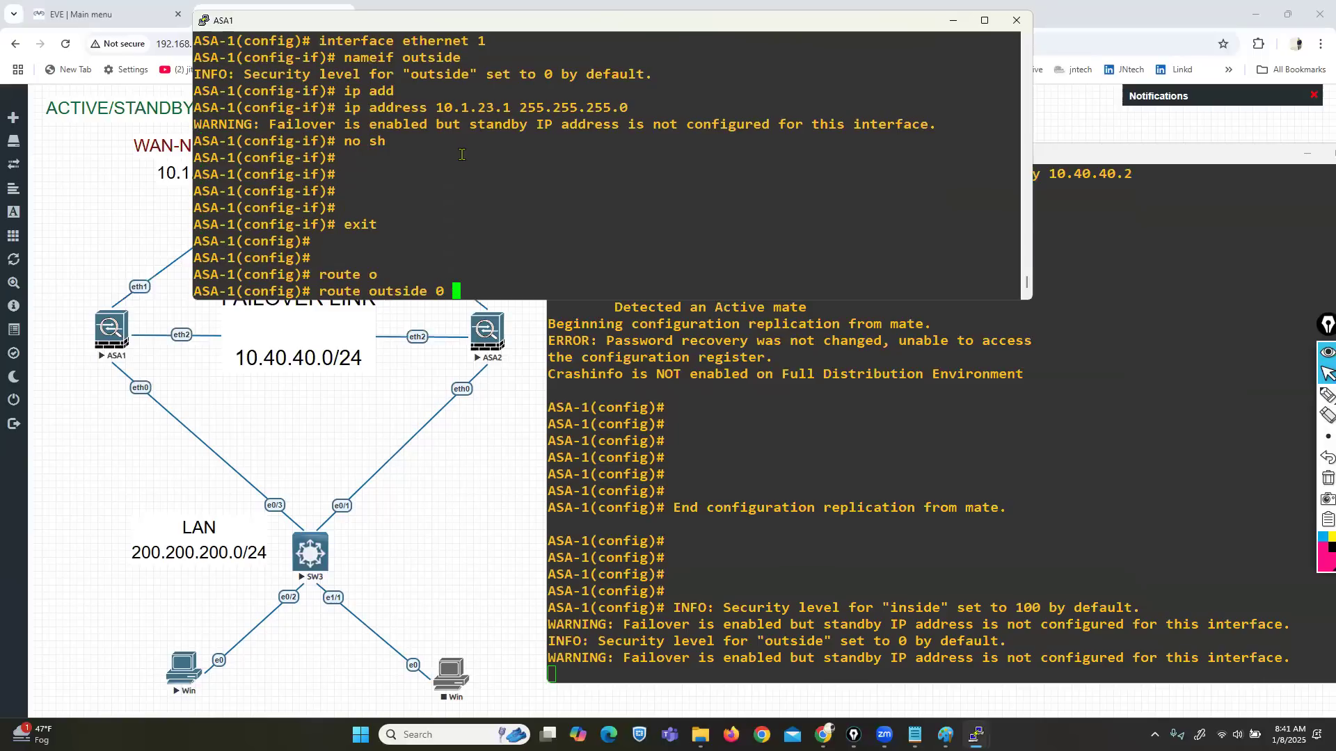
type("0 10.1.23.10")
key("Return")
key("Return")
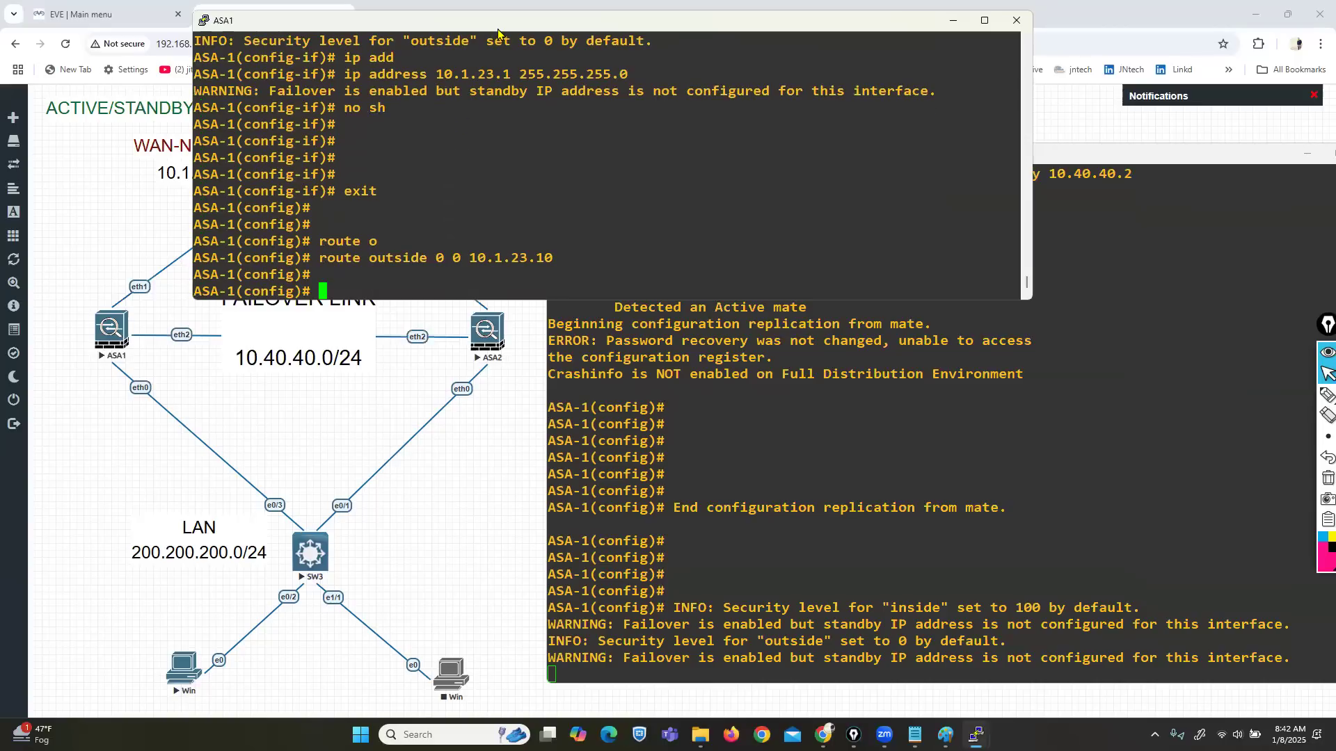
Step: Stop switch SW4 and delete the Net cloud from the topology
left_click(953, 20)
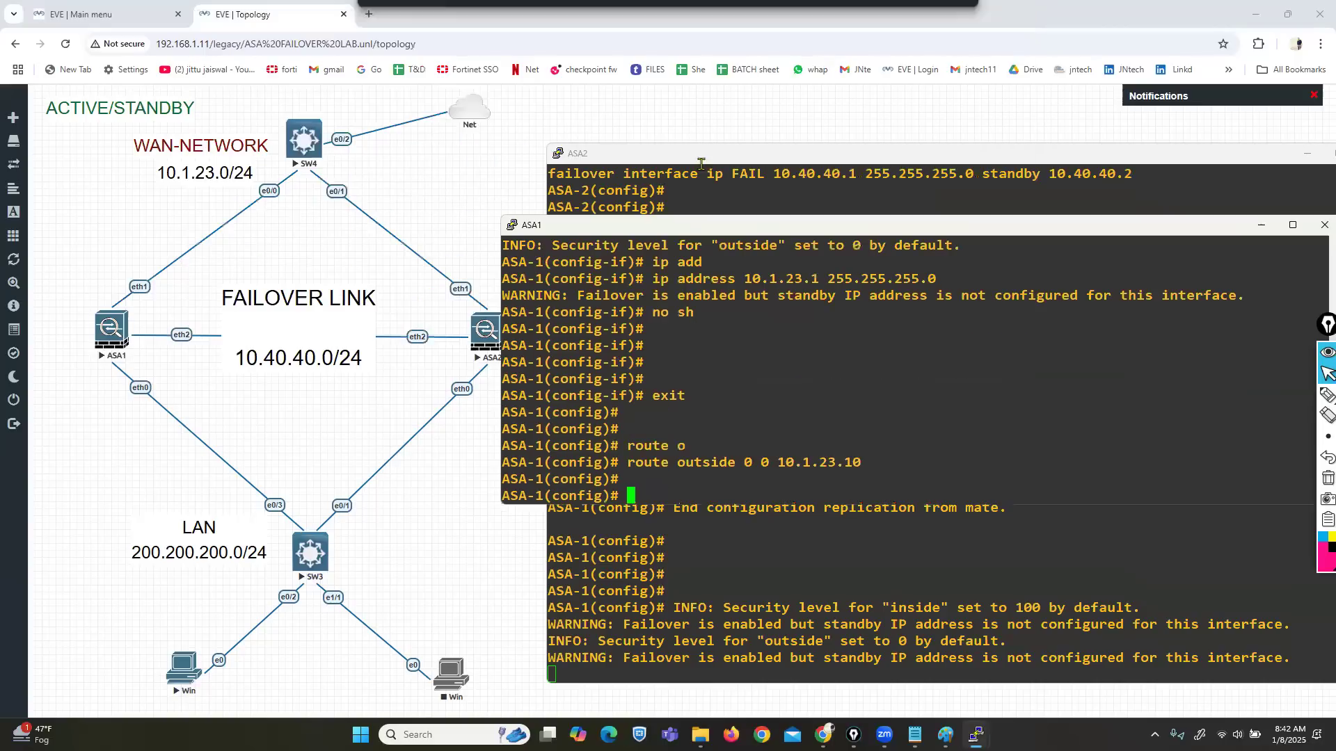
right_click(305, 139)
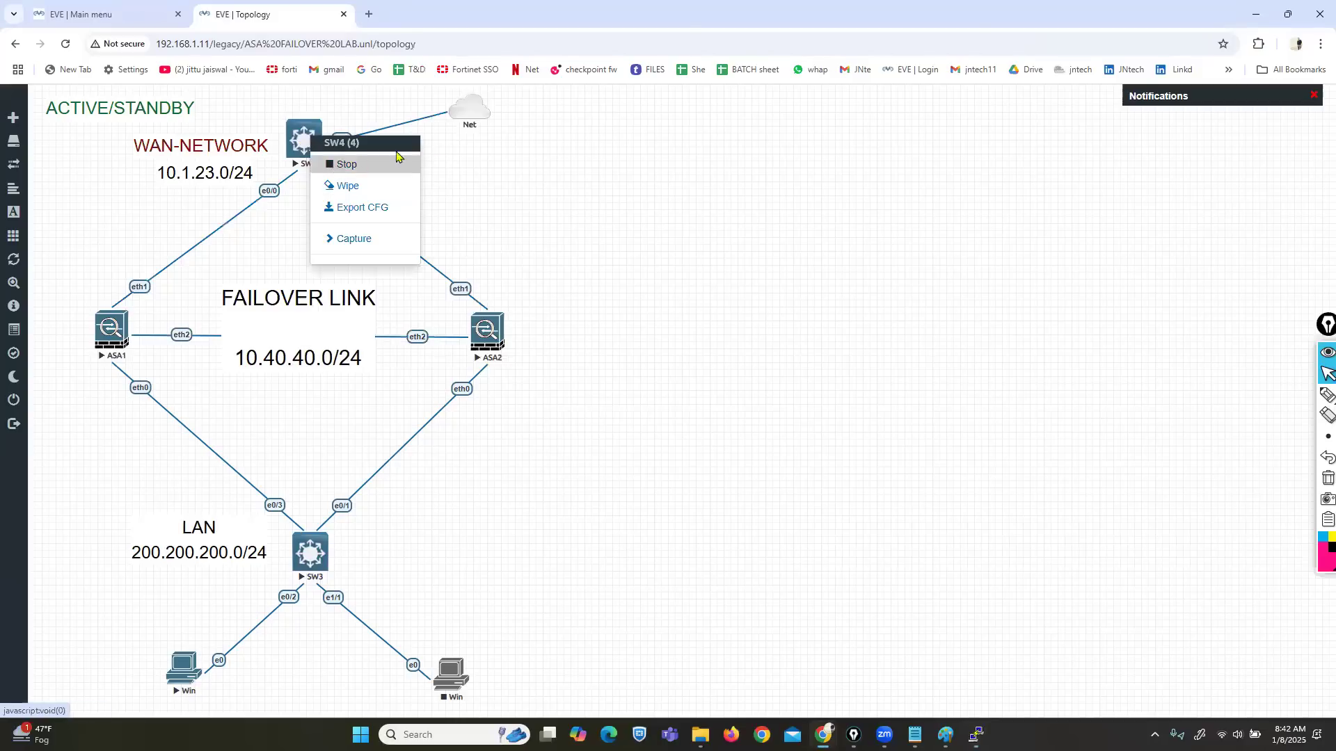
left_click(334, 166)
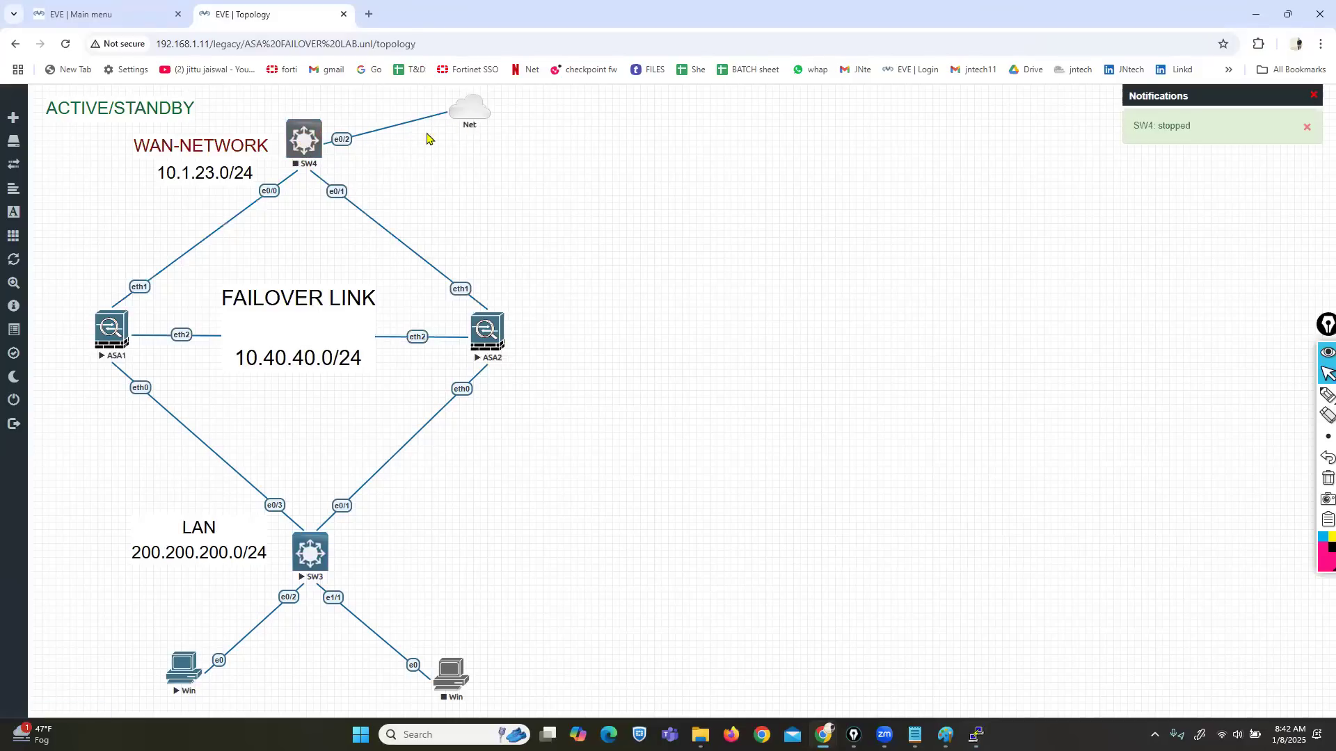
right_click(467, 112)
left_click(496, 162)
left_click(620, 206)
Step: Add Cisco IOL router R7 with the L3_ADVENTERPRISEK9 image, linking its e0/0 to SW4 e0/2
right_click(519, 139)
left_click(549, 167)
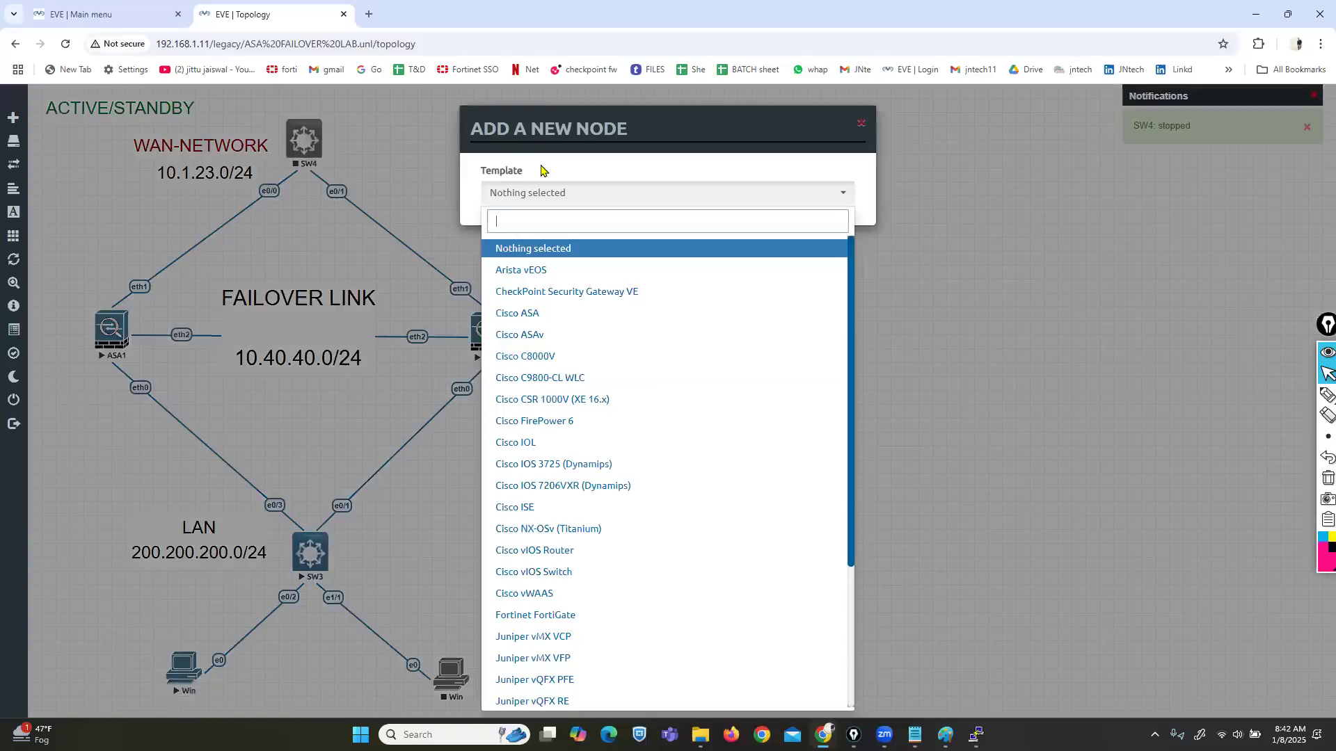
type("iol")
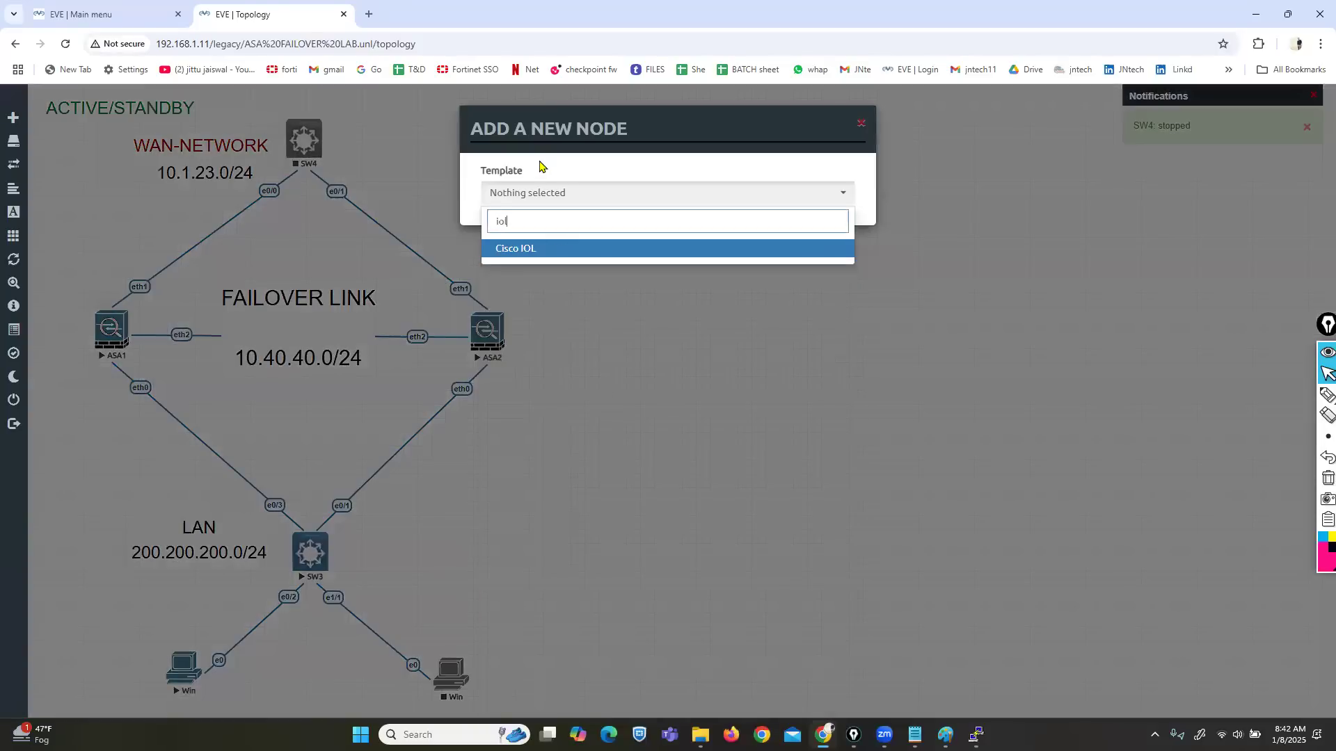
left_click(516, 250)
left_click(685, 255)
left_click(673, 303)
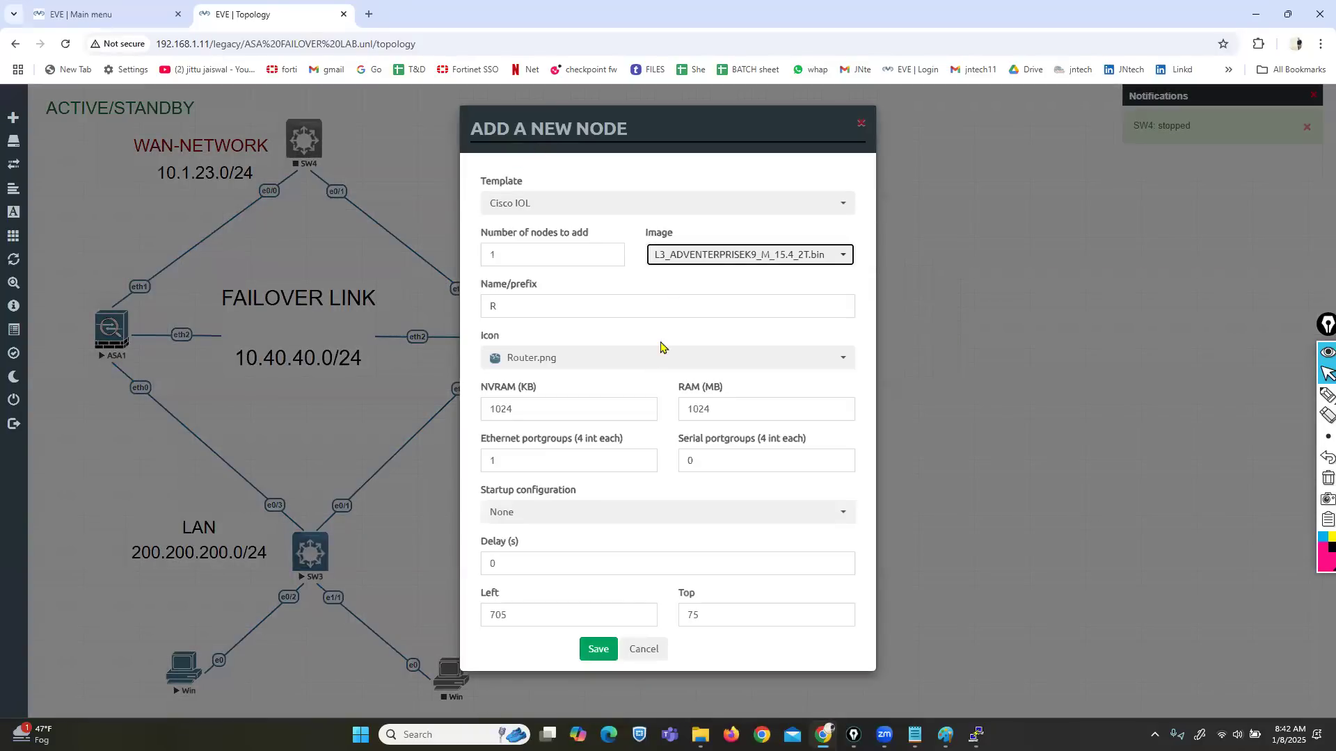
left_click(598, 648)
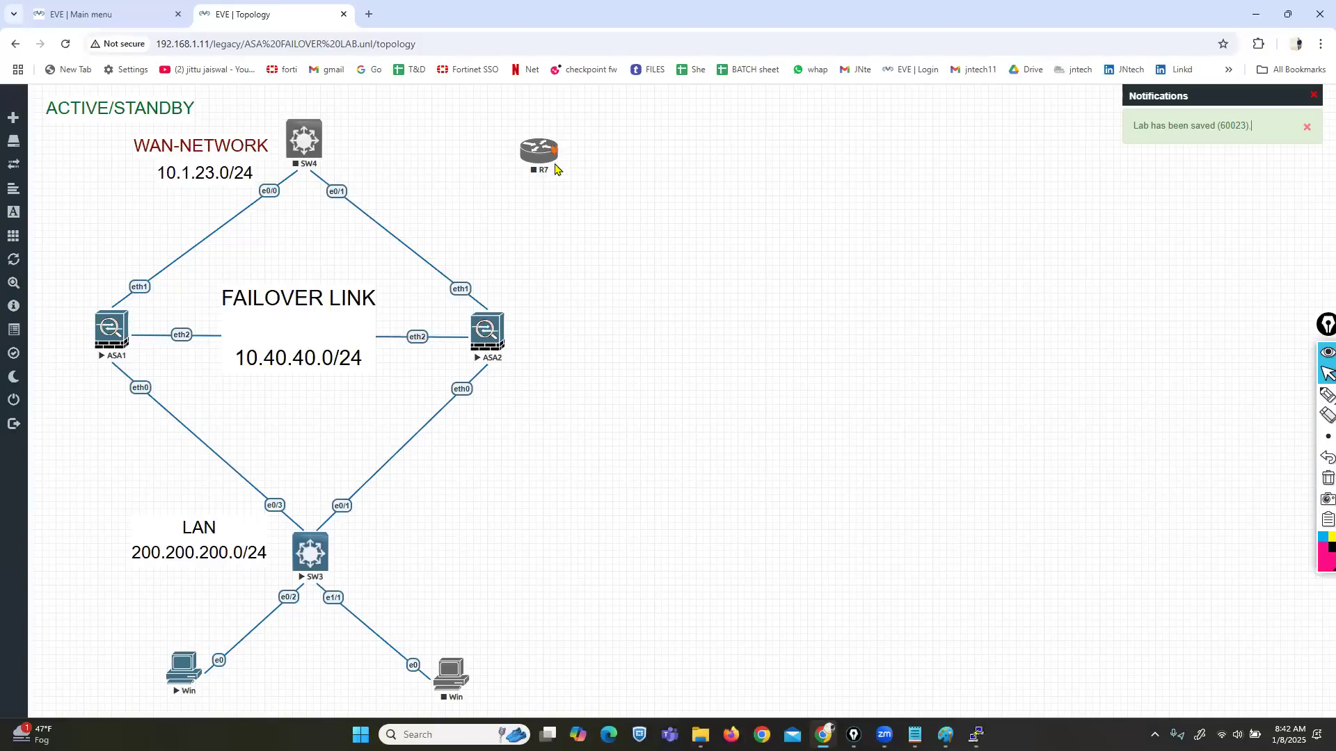
left_click_drag(530, 148, 304, 139)
left_click(696, 474)
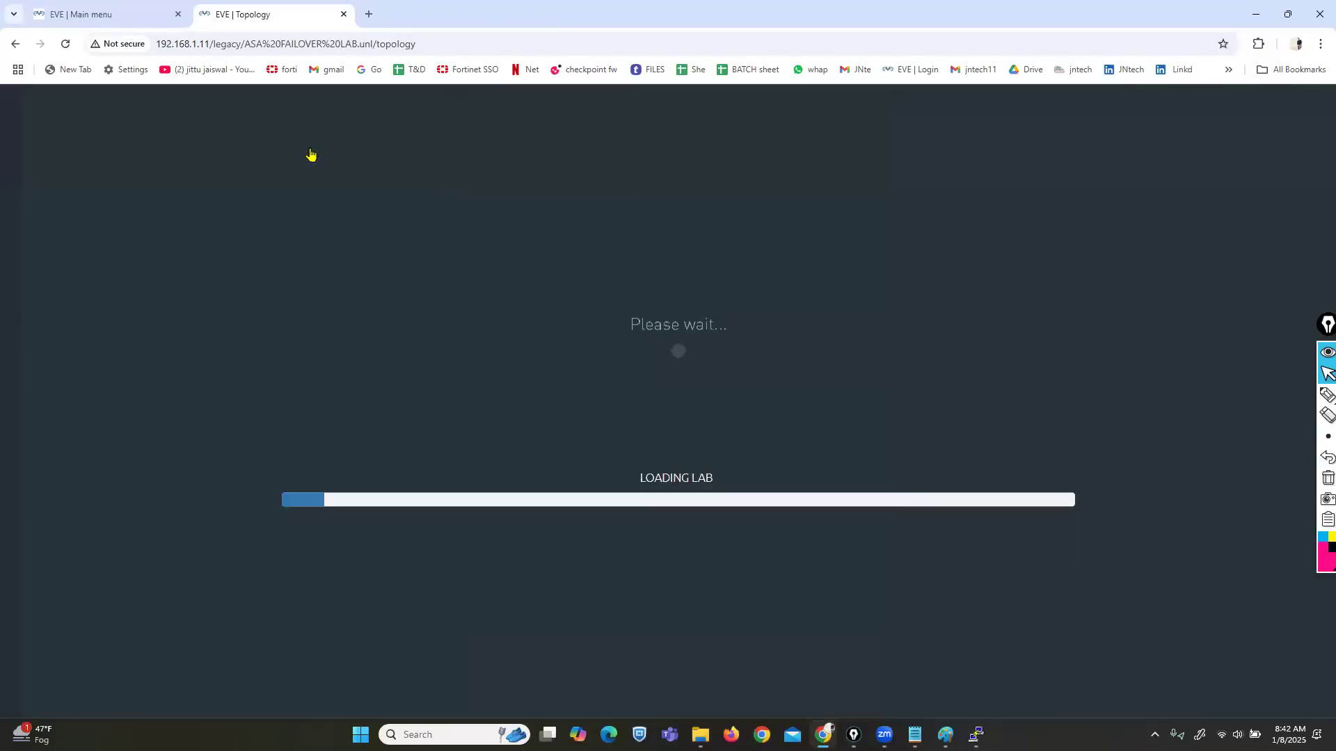
Step: Start switch SW4 and router R7
right_click(311, 154)
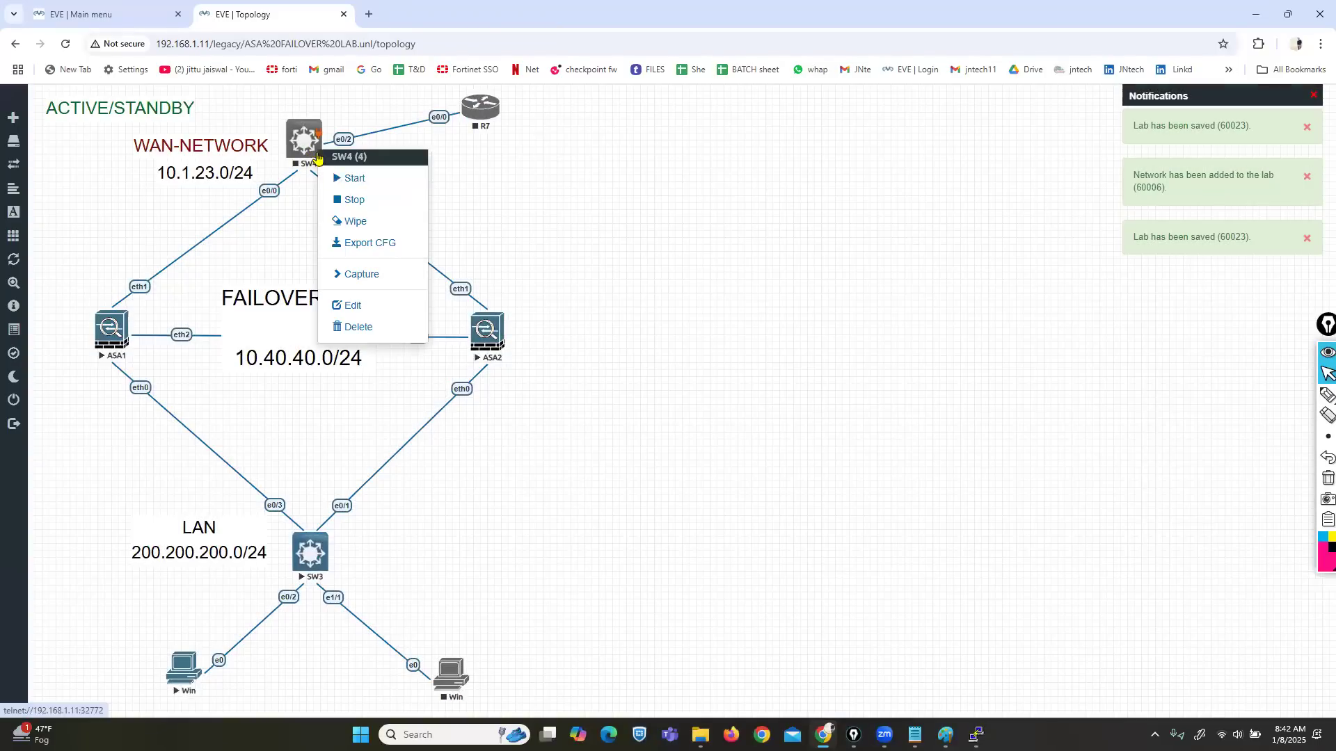
left_click(349, 185)
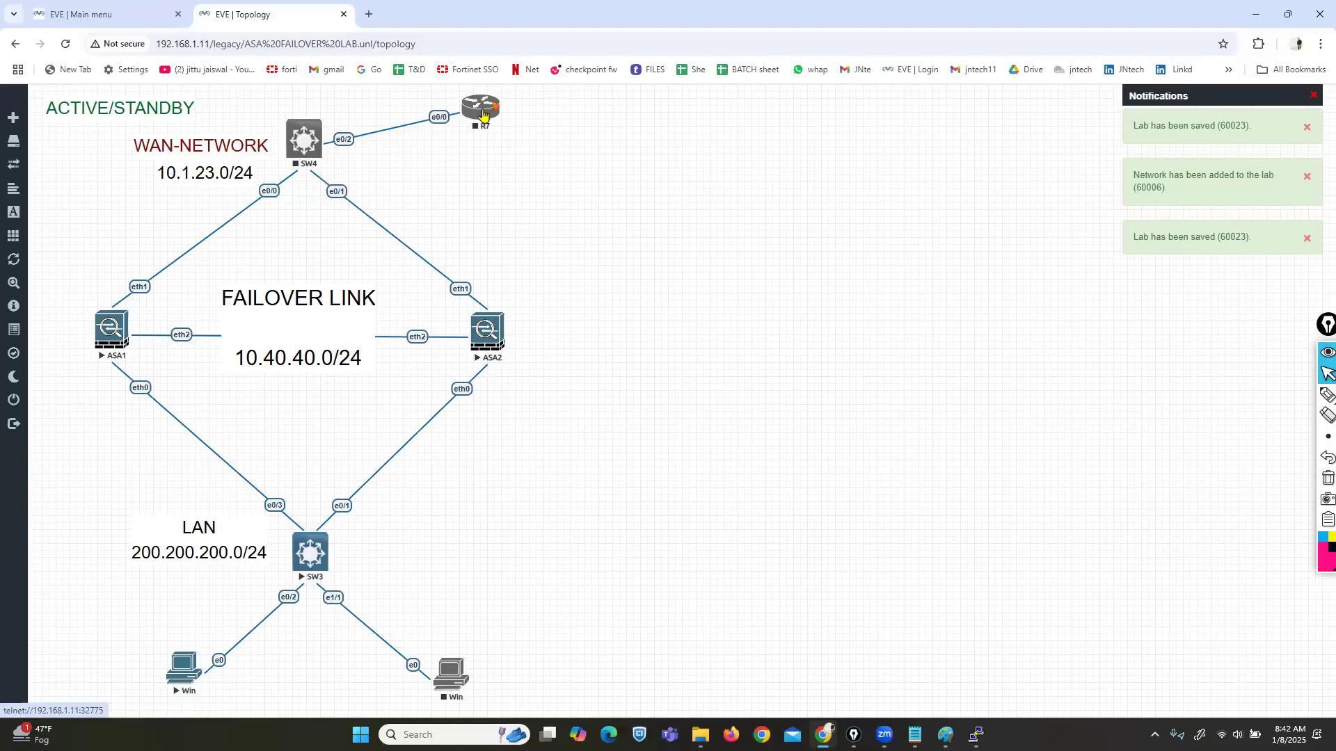
right_click(483, 111)
left_click(518, 142)
Step: Bring up the ASA1 console over the topology and review its default route next hop
mouse_move(976, 735)
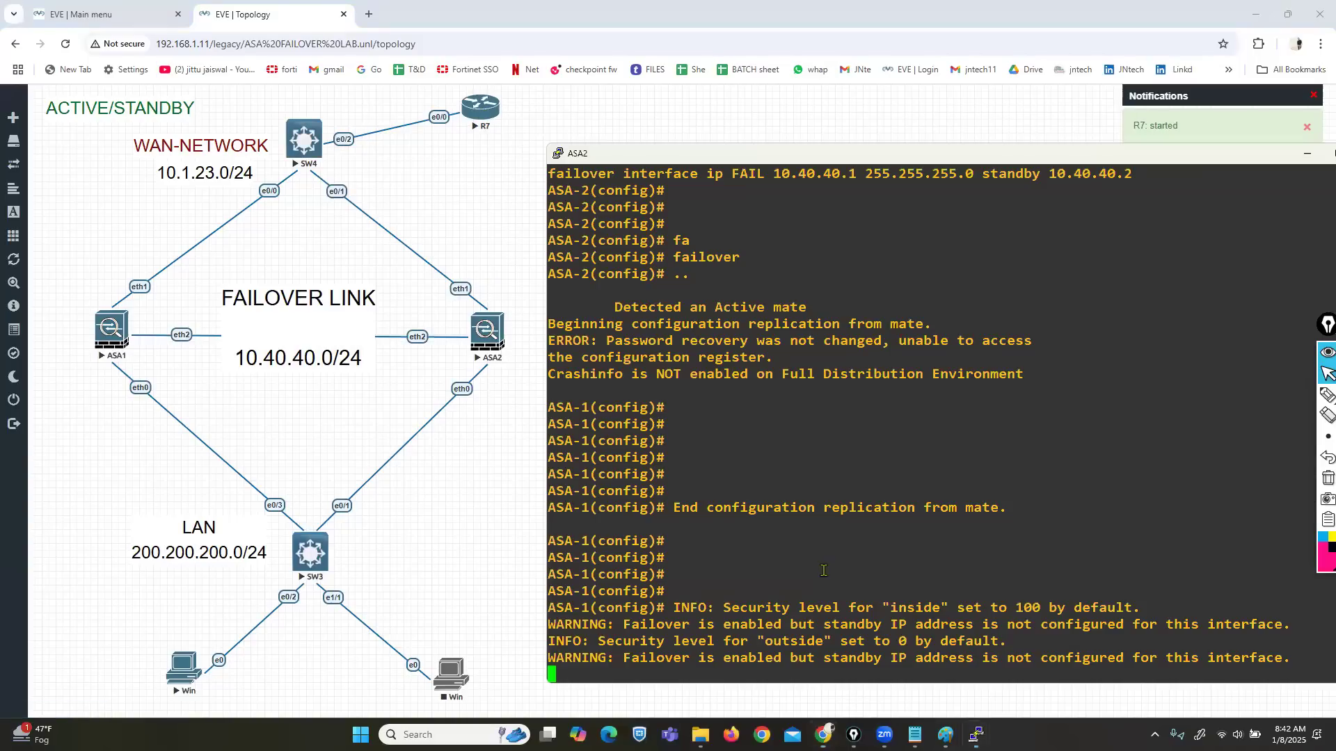
left_click(1061, 678)
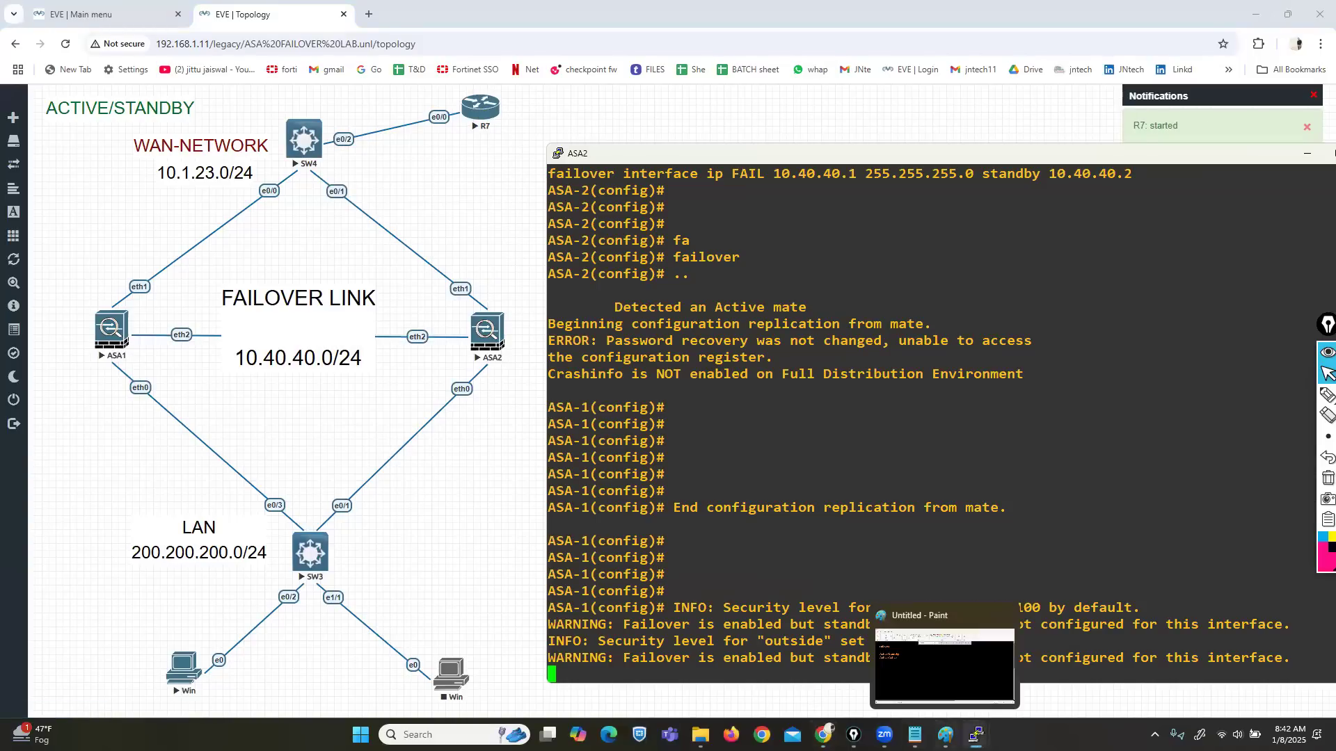
left_click(918, 661)
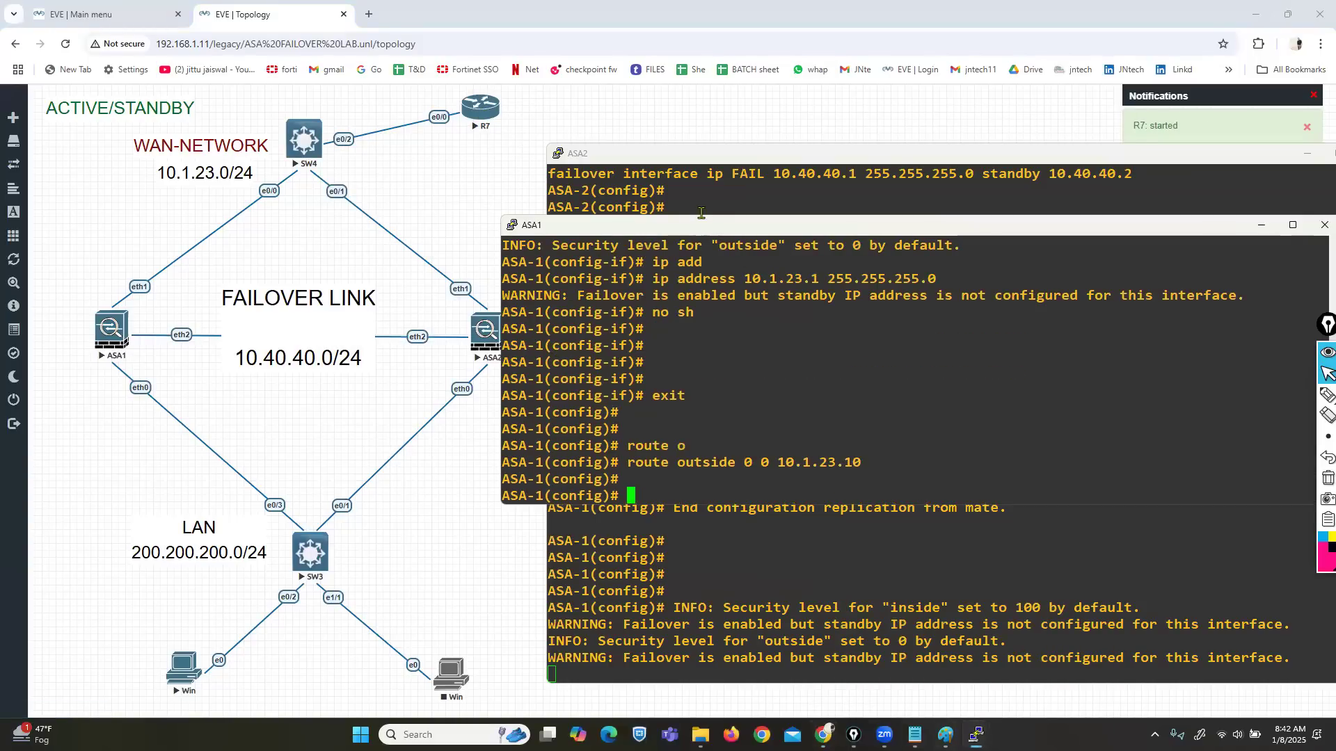
left_click_drag(696, 225, 535, 123)
left_click_drag(625, 360, 694, 359)
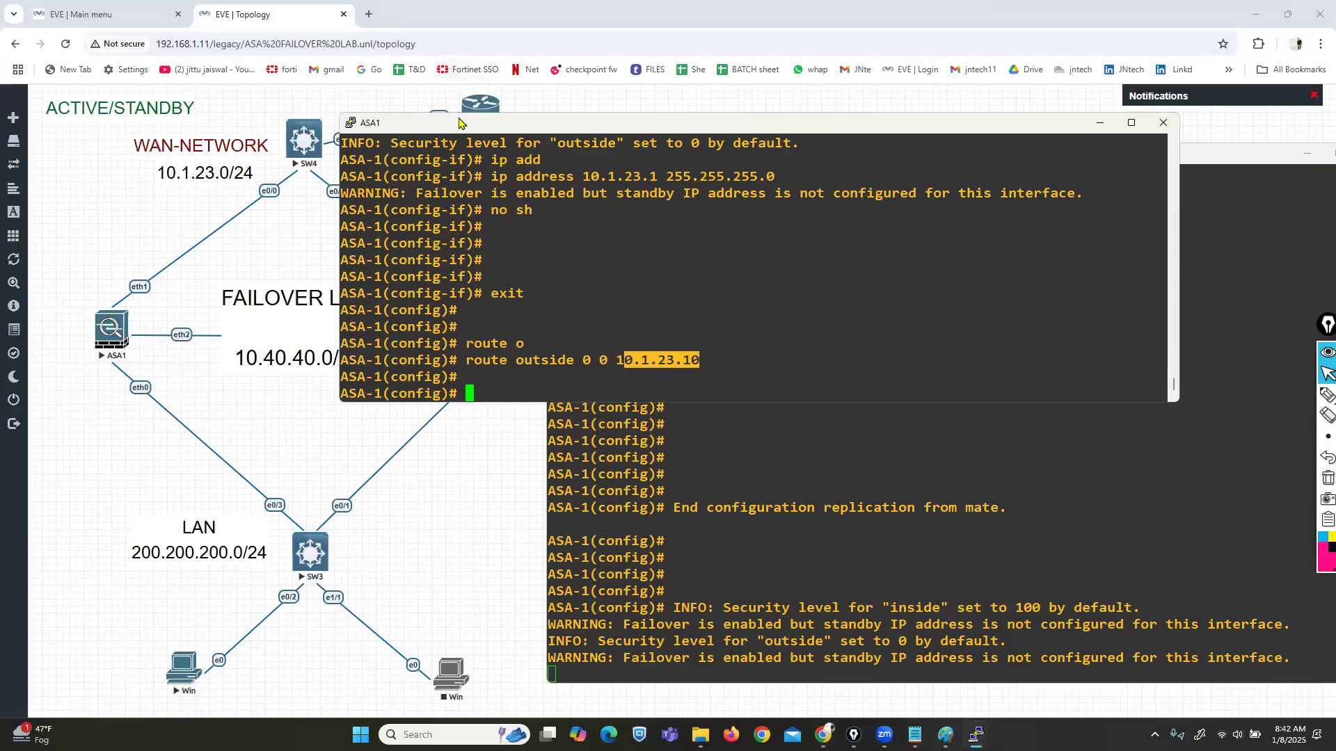
left_click_drag(458, 123, 323, 60)
Step: Exit configuration mode on ASA1 and run 'show failover' to see Primary - Active
key("Return")
key("Return")
key("Return")
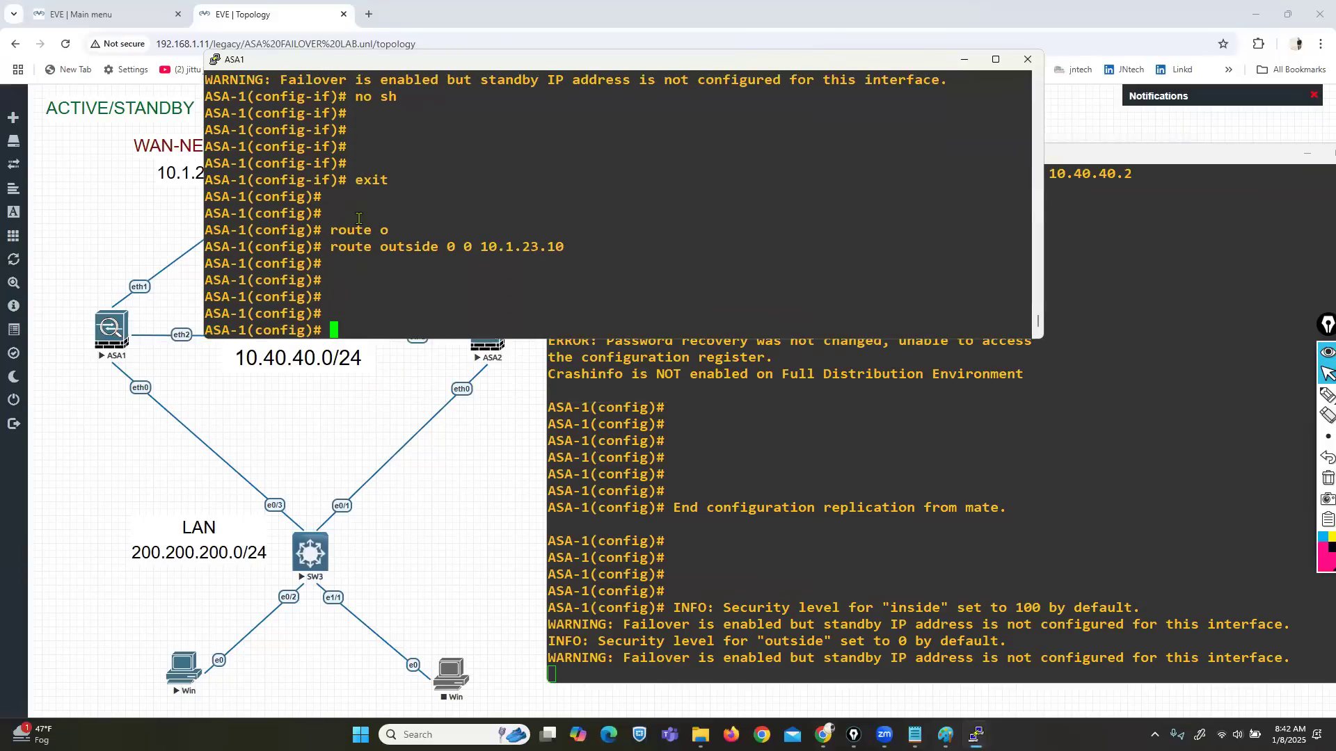
key("ctrl+z")
key("Return")
key("Return")
key("Return")
key("Return")
type("show fia")
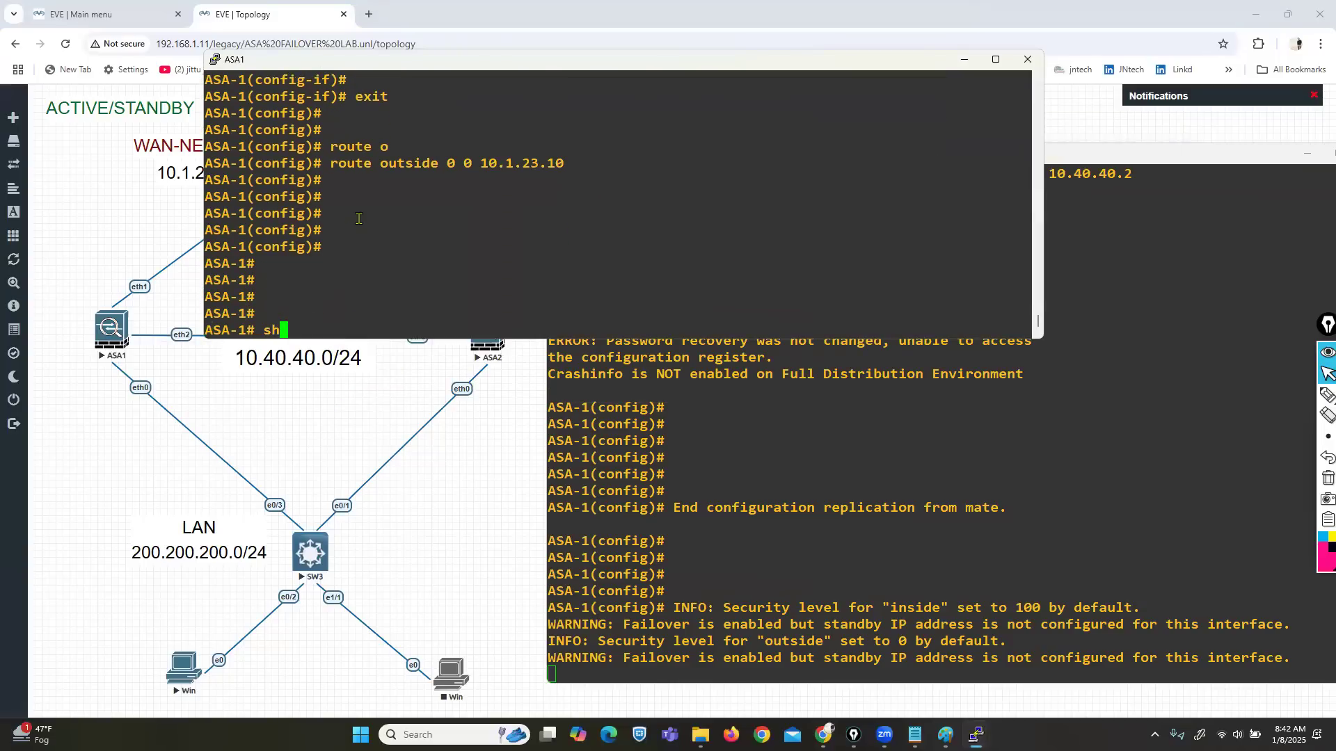
key("Tab")
key("BackSpace")
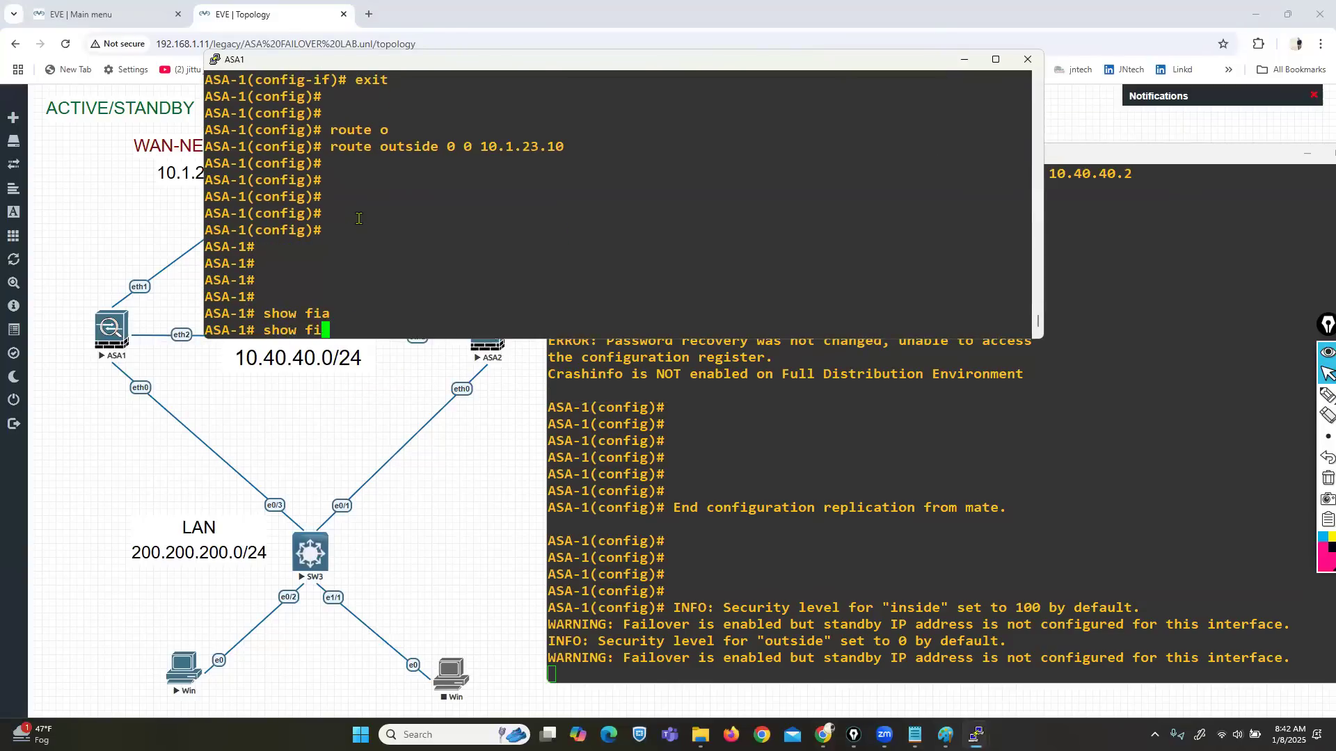
key("Tab")
key("BackSpace")
type("a")
key("Tab")
key("Return")
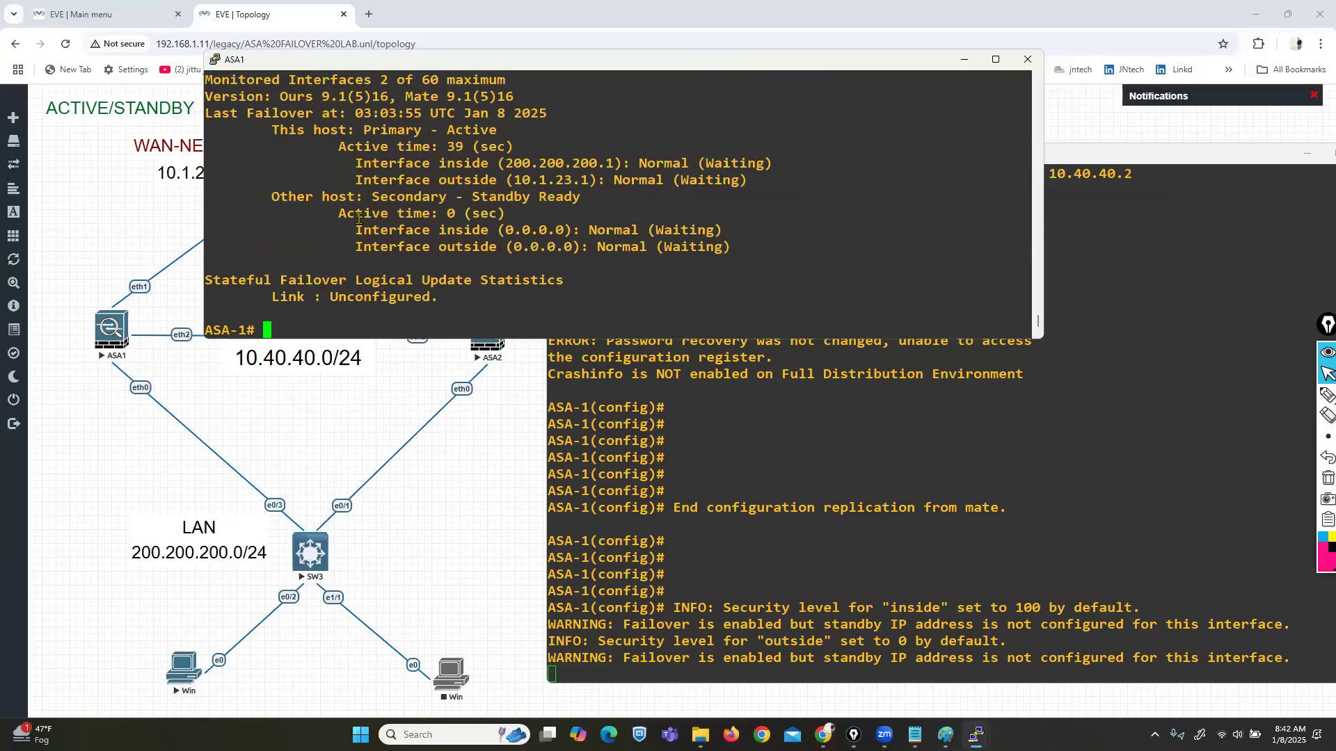
left_click_drag(397, 342, 397, 374)
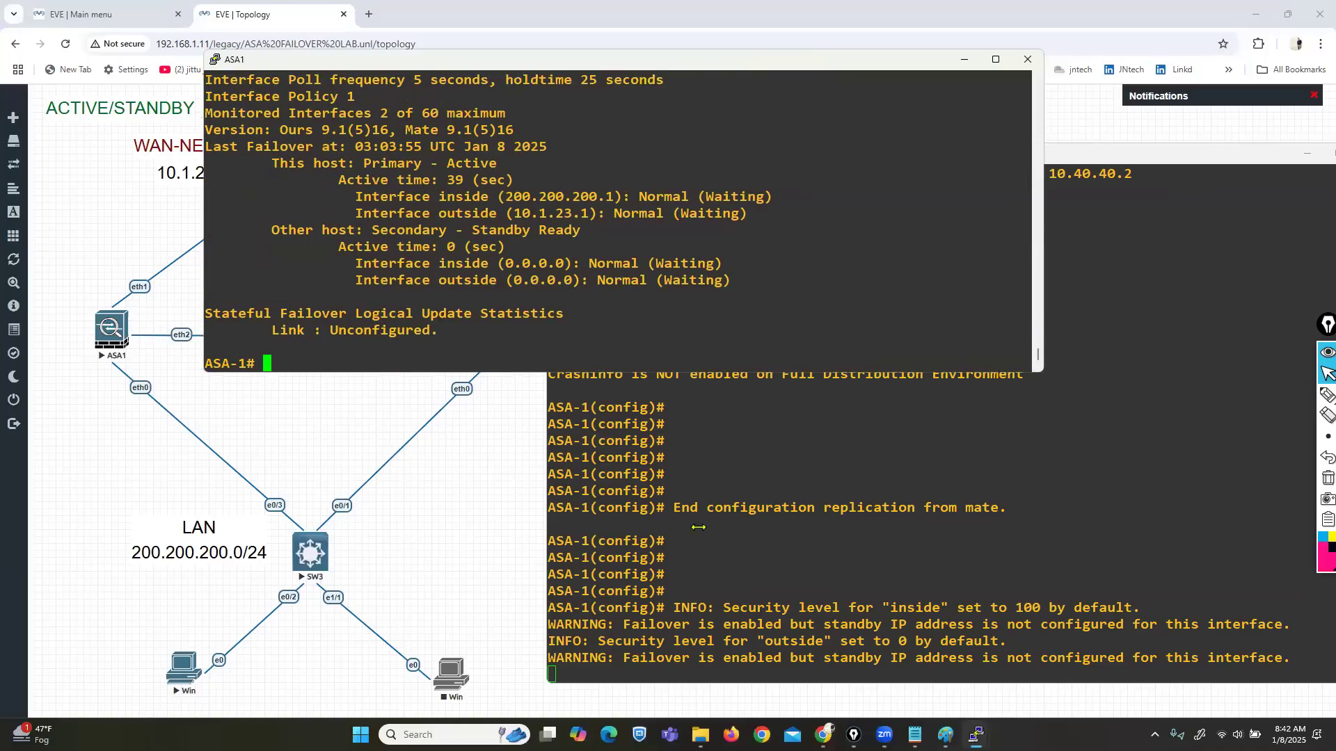
left_click(852, 586)
Step: Run 'sh failover' on ASA2, then mark ASA1's last failover time, Active host and Standby peer
key("Return")
key("Return")
key("Return")
key("Return")
type("sh fa")
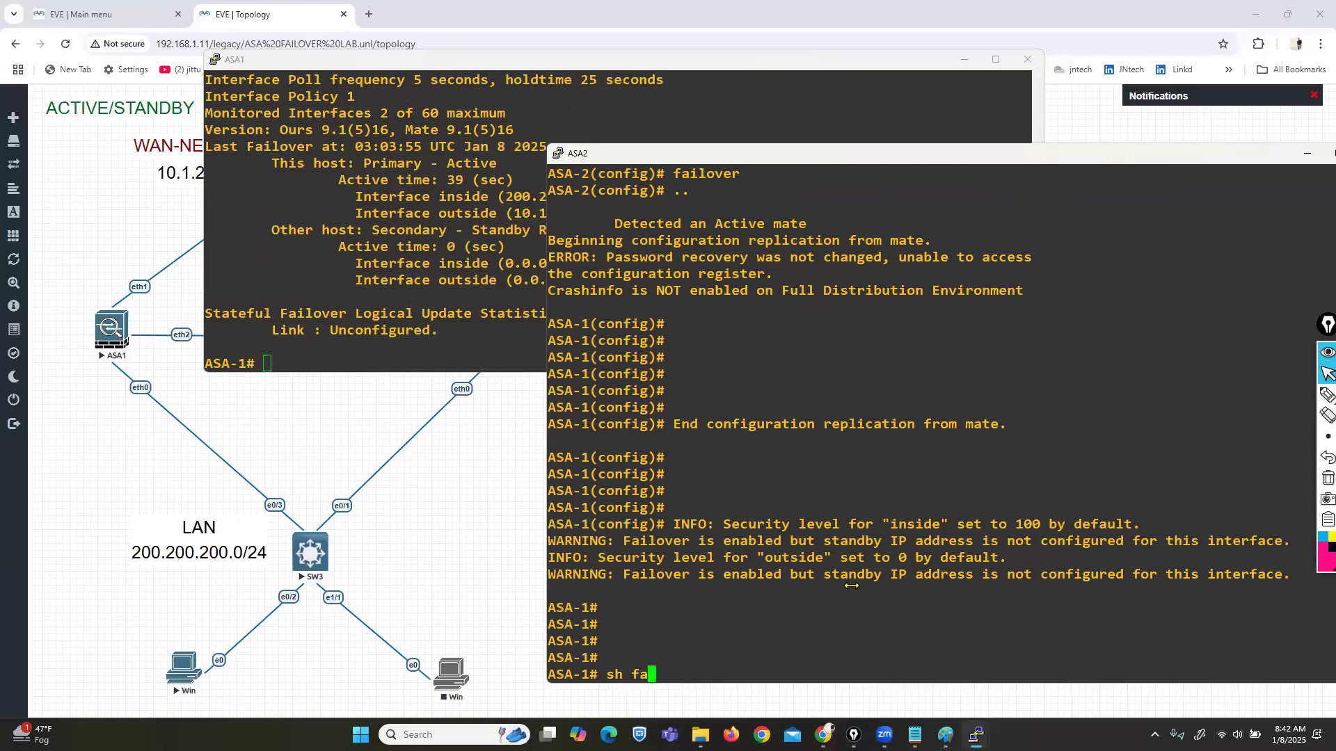
key("Tab")
key("Return")
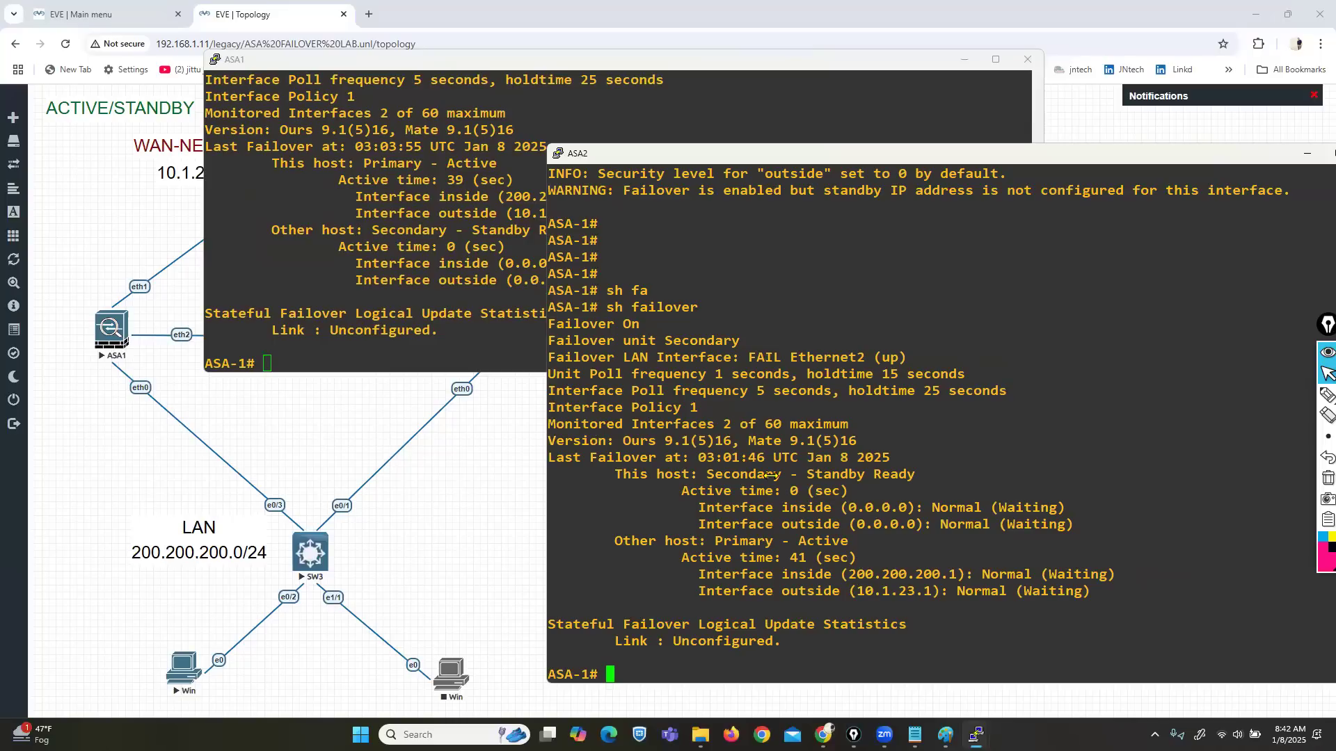
left_click(350, 280)
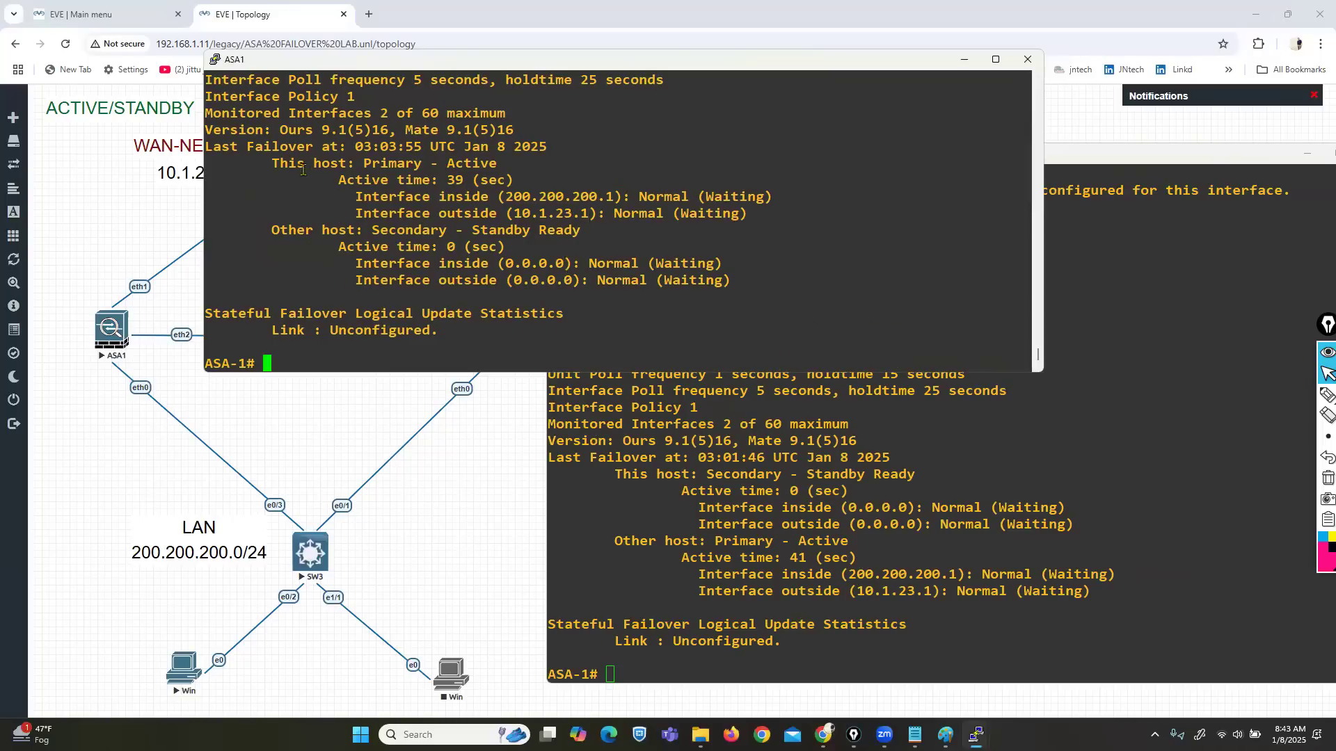
left_click_drag(263, 149, 339, 160)
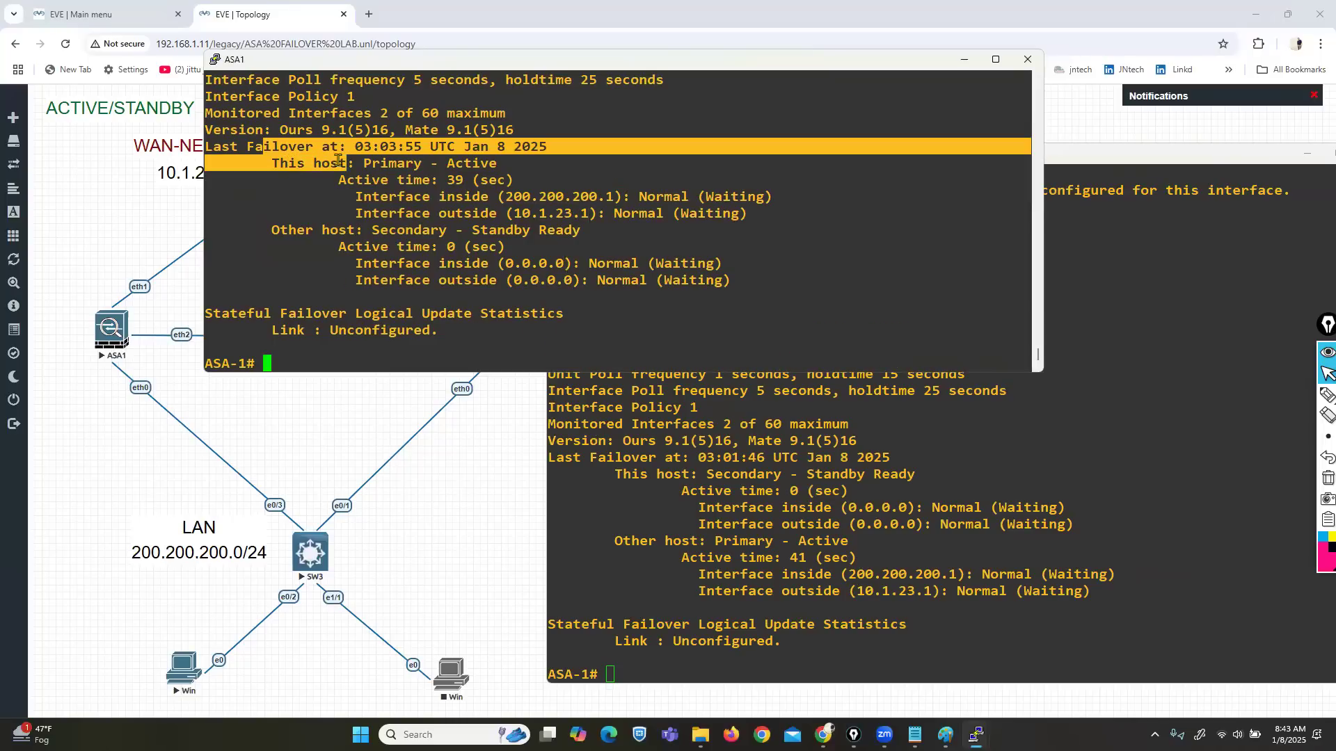
left_click_drag(422, 164, 496, 166)
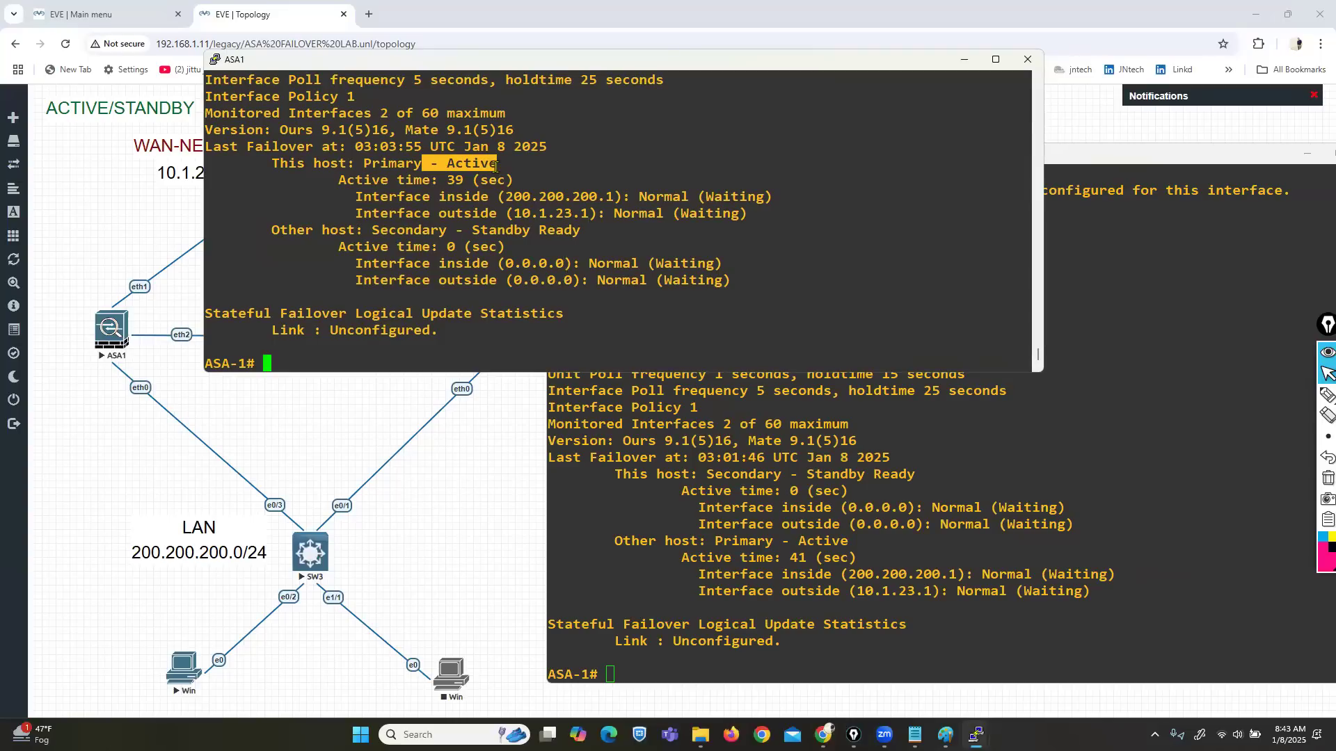
left_click_drag(340, 229, 538, 231)
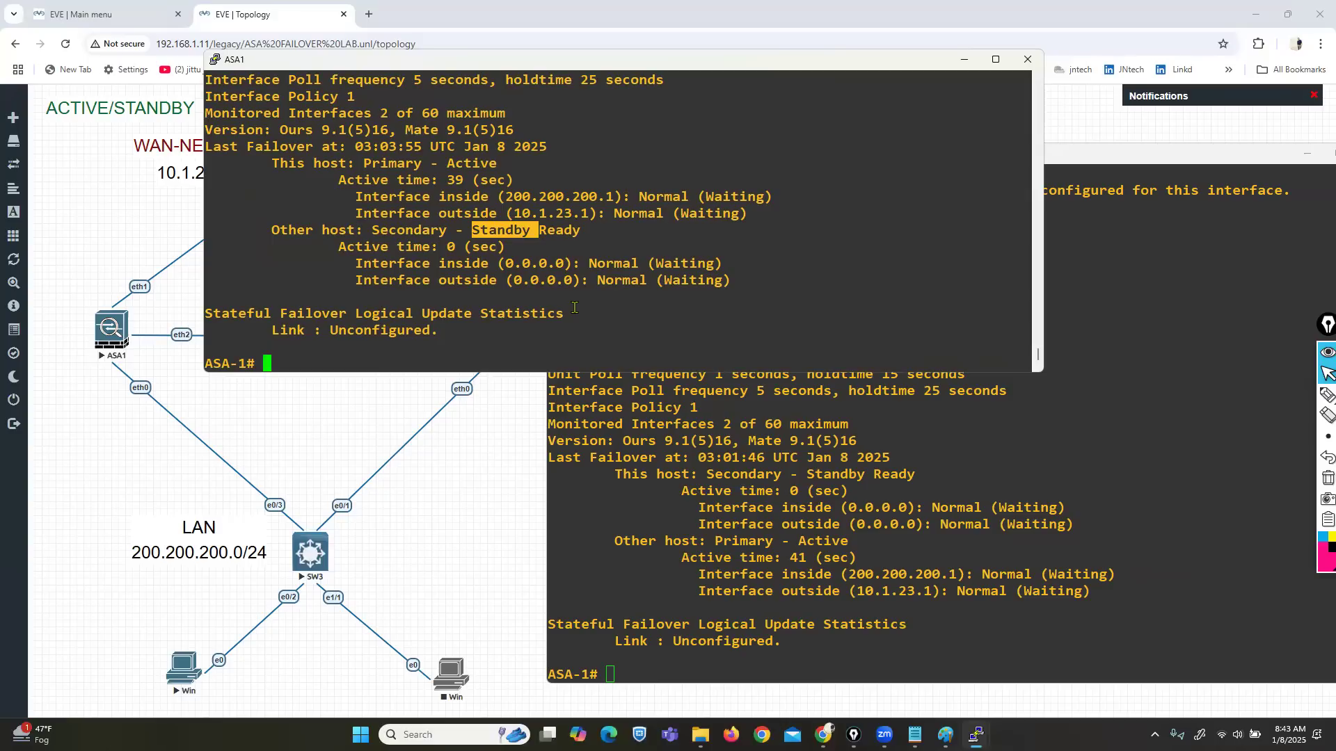
Step: Rerun 'sh failover' on ASA2 and mark its Secondary - Standby and peer Active lines
left_click(878, 554)
type("sh failover")
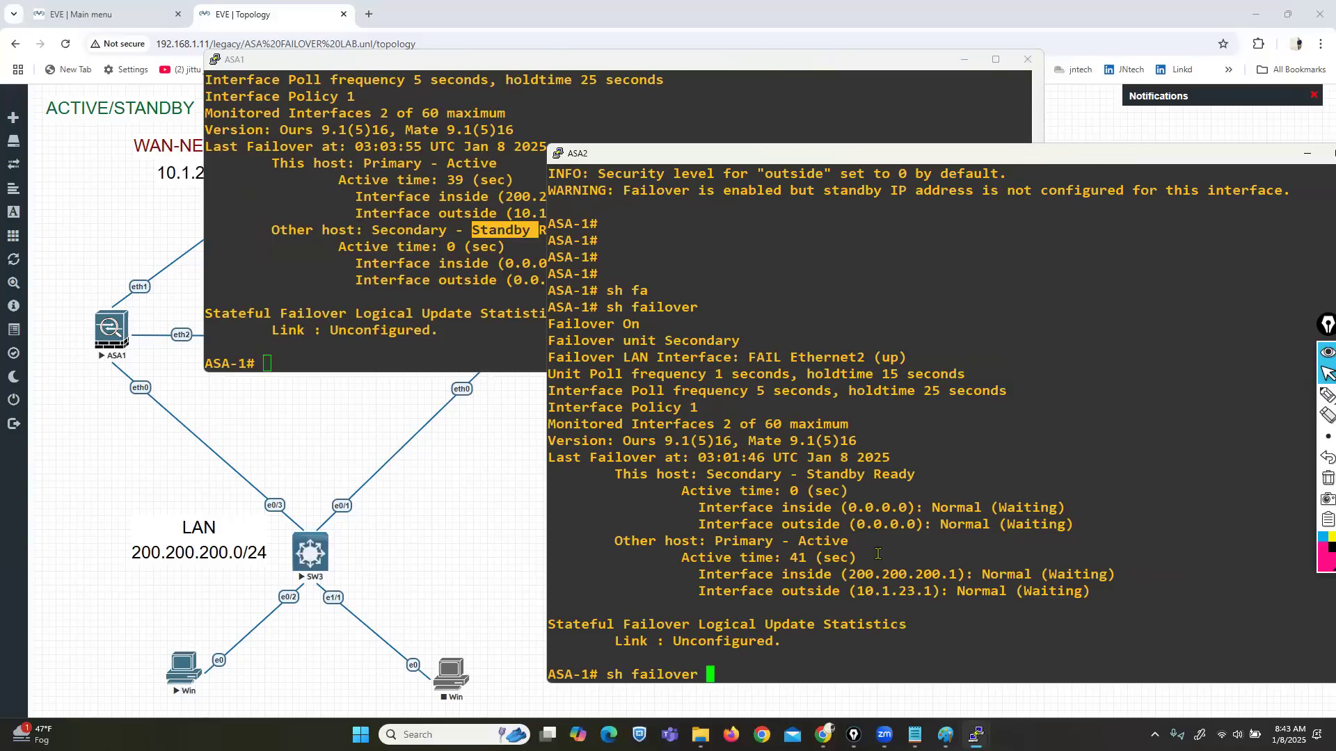
key("Return")
left_click_drag(633, 474, 848, 487)
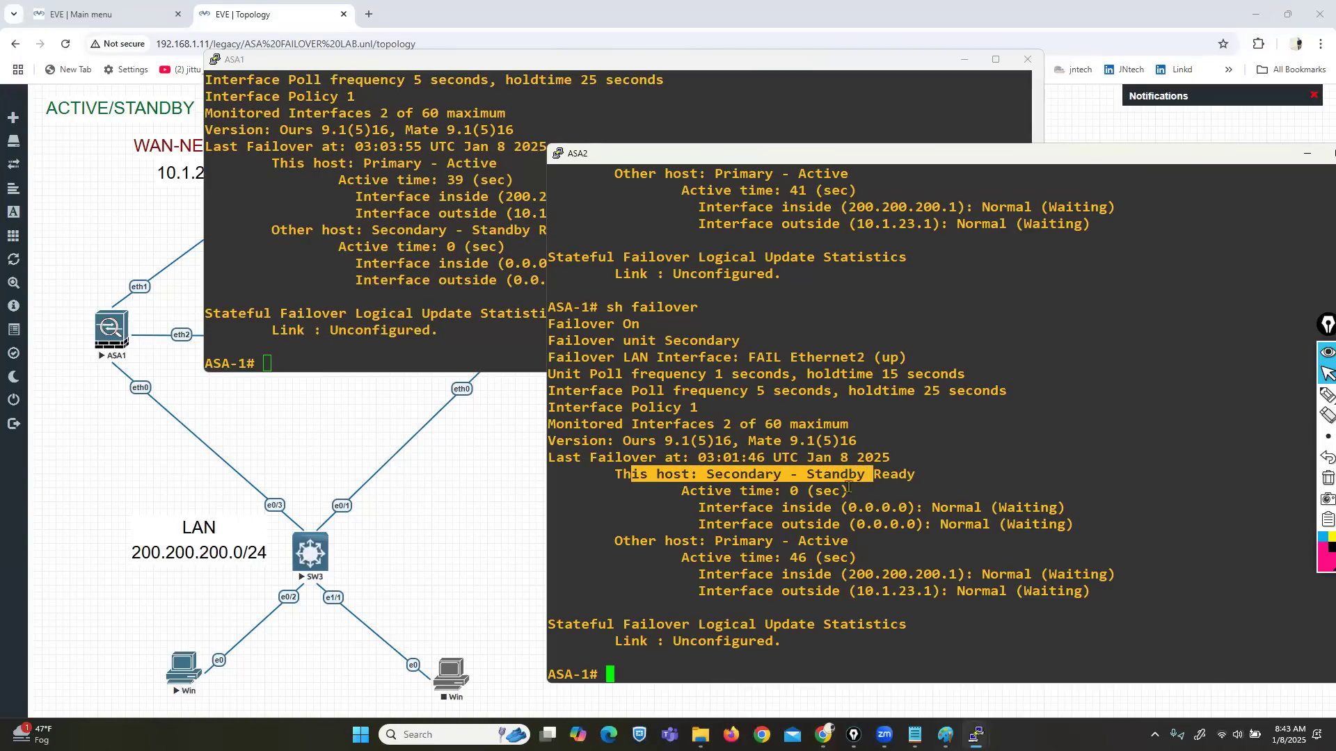
left_click_drag(677, 541, 843, 539)
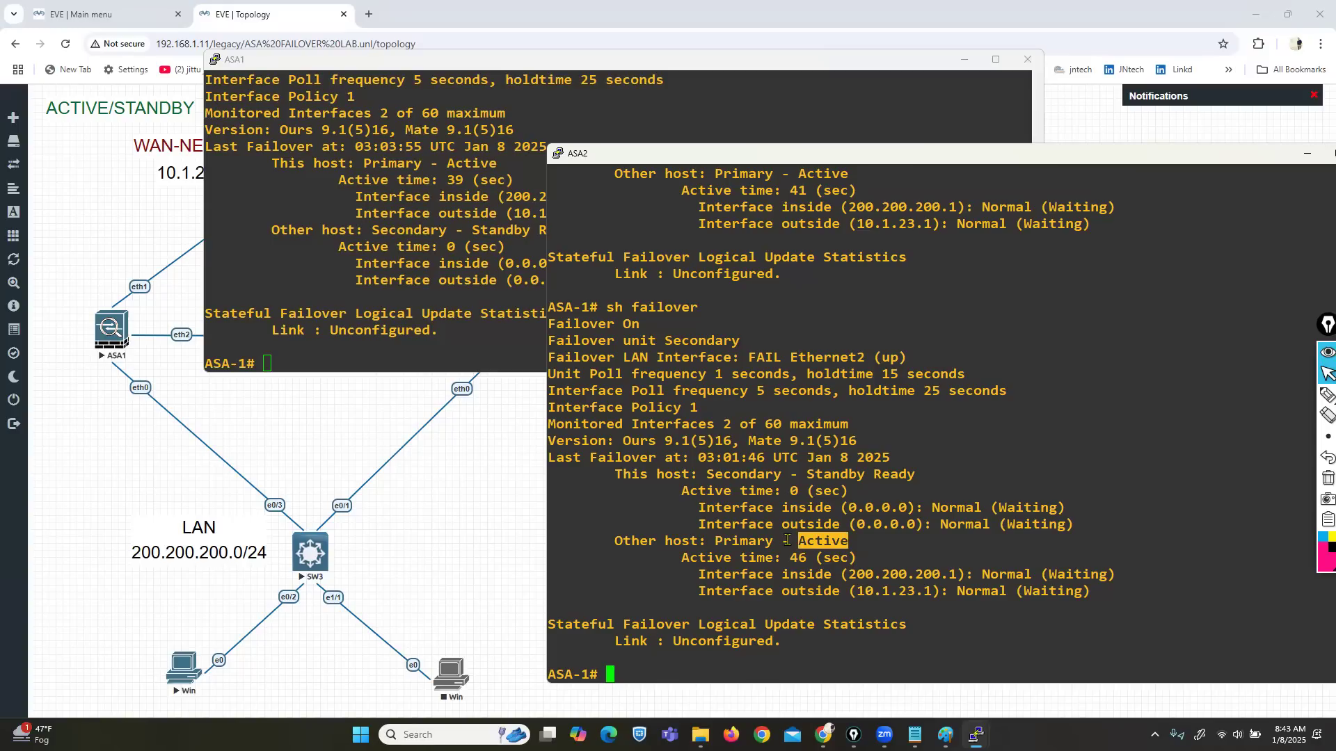
Step: Set ASA2's hostname to ASA2222 in configuration mode
key("Return")
key("Return")
type("conf t")
key("Return")
type("hostname ASA2222")
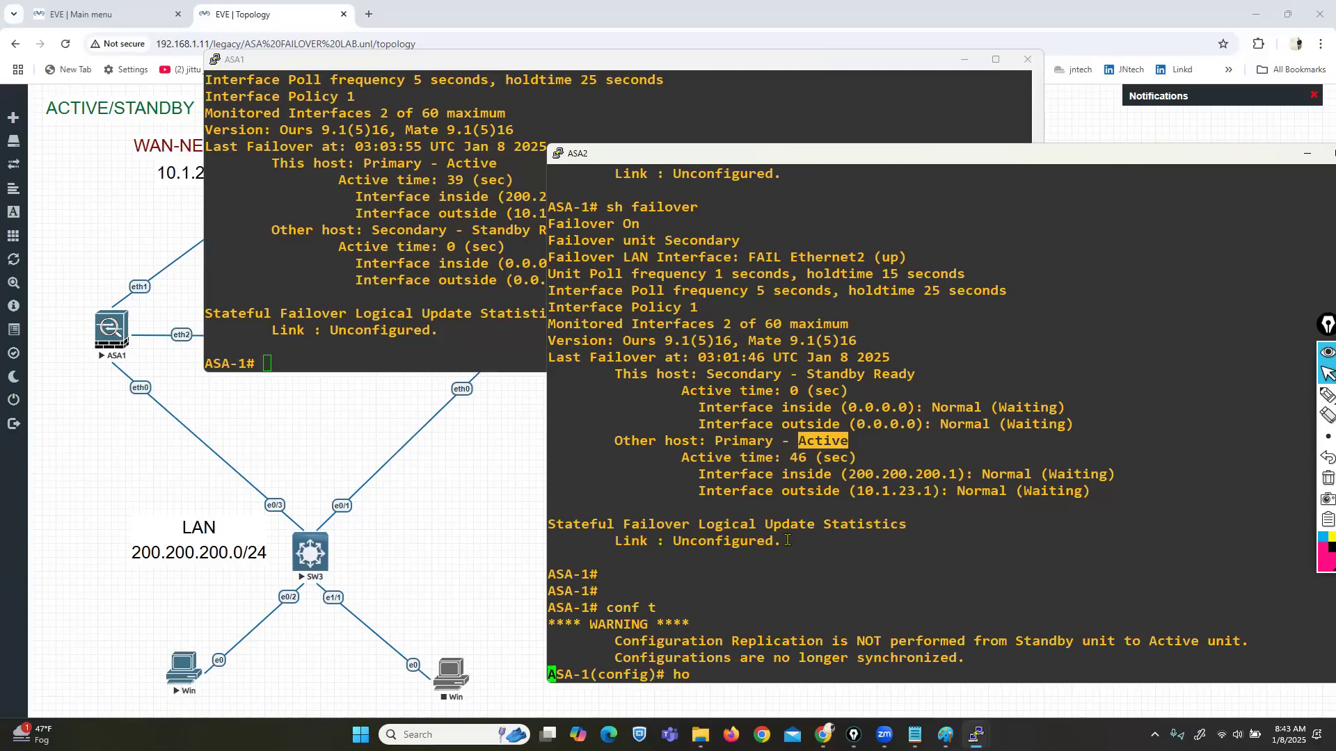
key("Tab")
type("ASA2222")
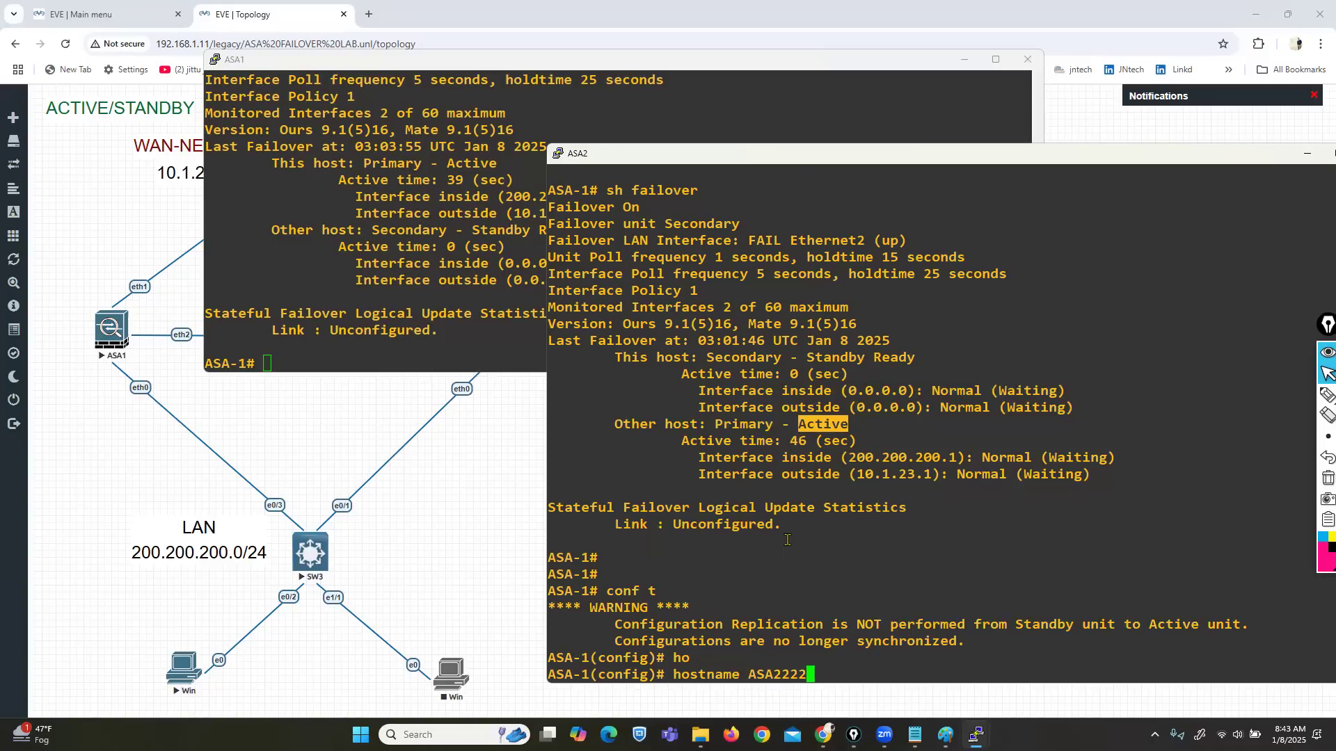
key("Return")
key("Return")
key("Return")
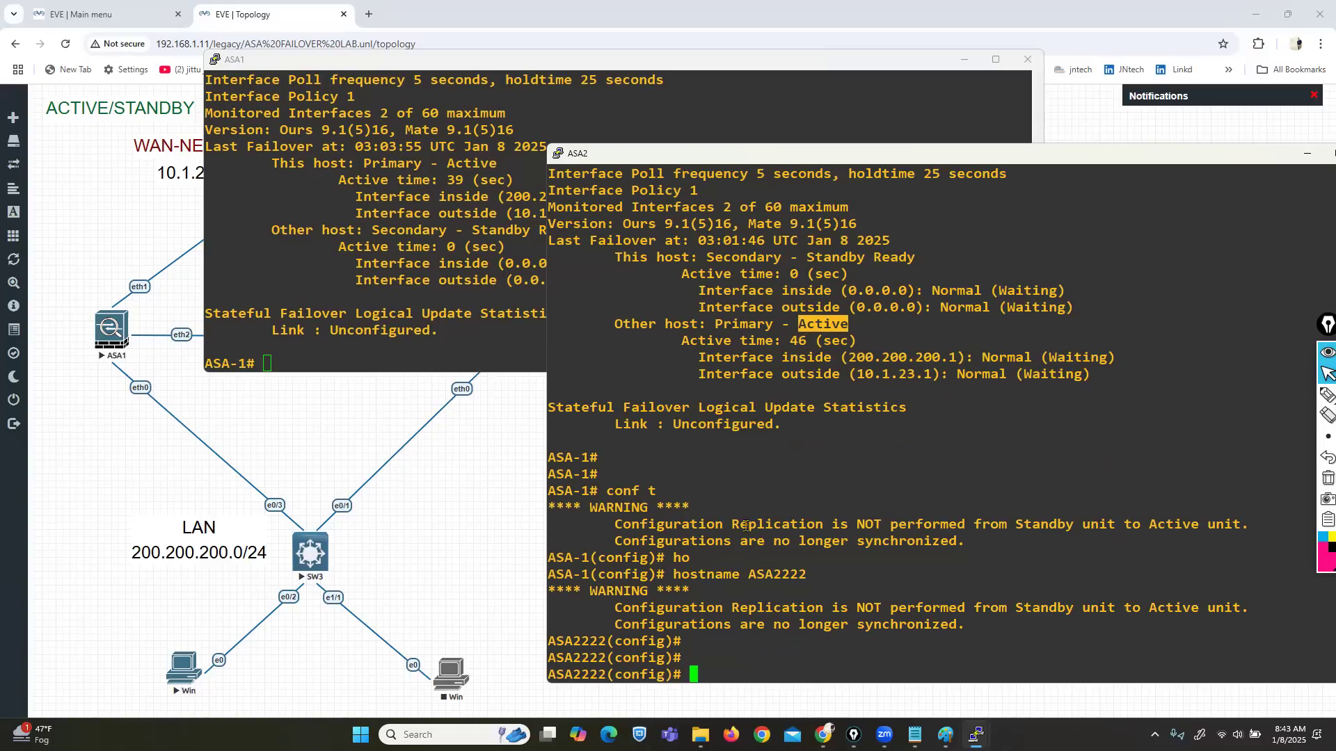
Step: Set ASA1's hostname to ASAFW-1 and confirm ASA2's prompt now shows ASAFW-1
left_click(408, 276)
key("Return")
key("Return")
key("Return")
key("Return")
key("Return")
key("Return")
key("Return")
key("Return")
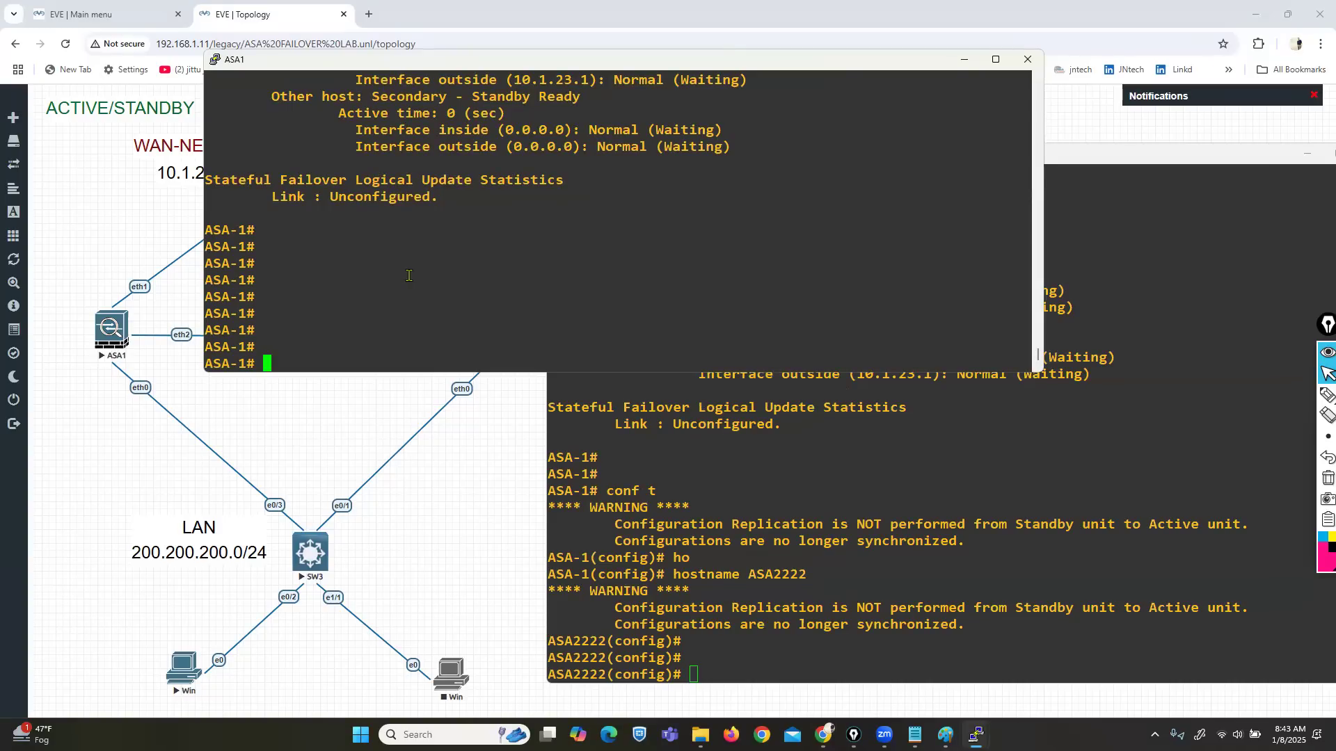
type("CONF T")
key("Return")
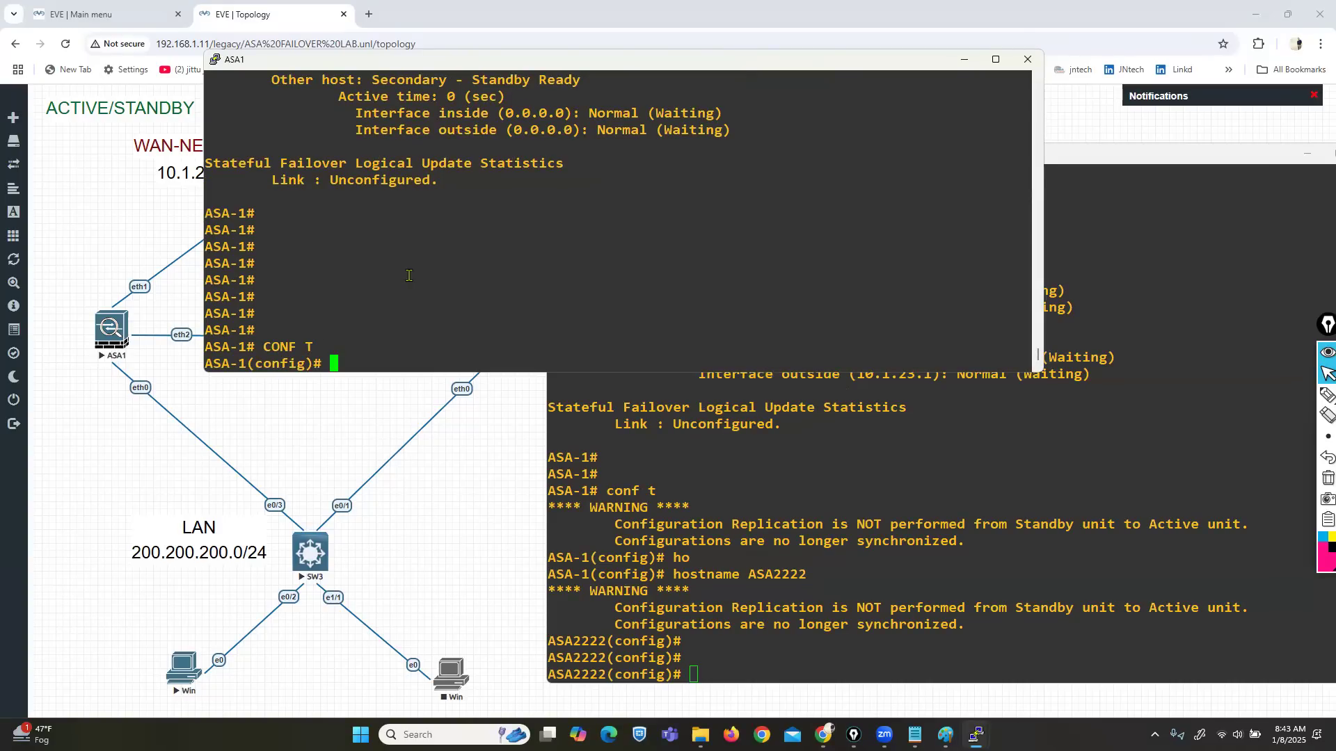
type("ho")
key("Tab")
type("ASAFW-1")
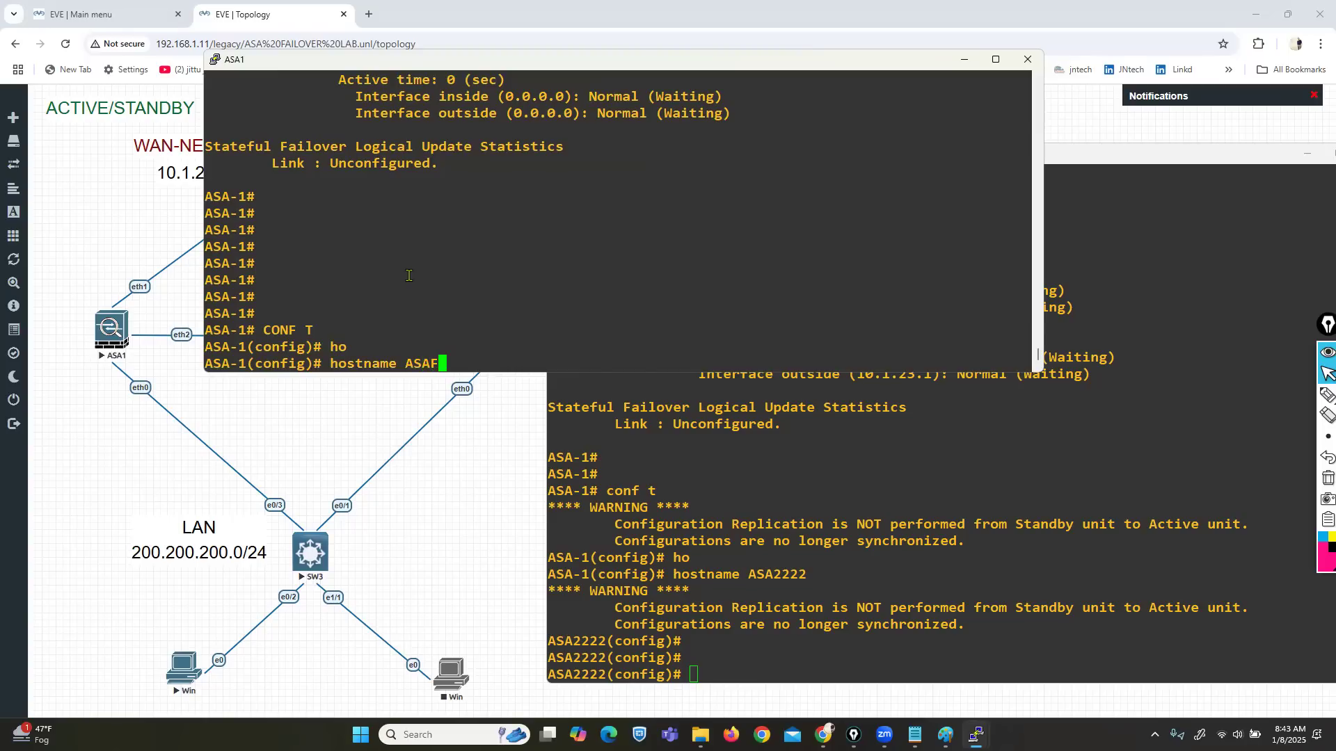
key("Return")
key("Return")
key("Return")
key("Return")
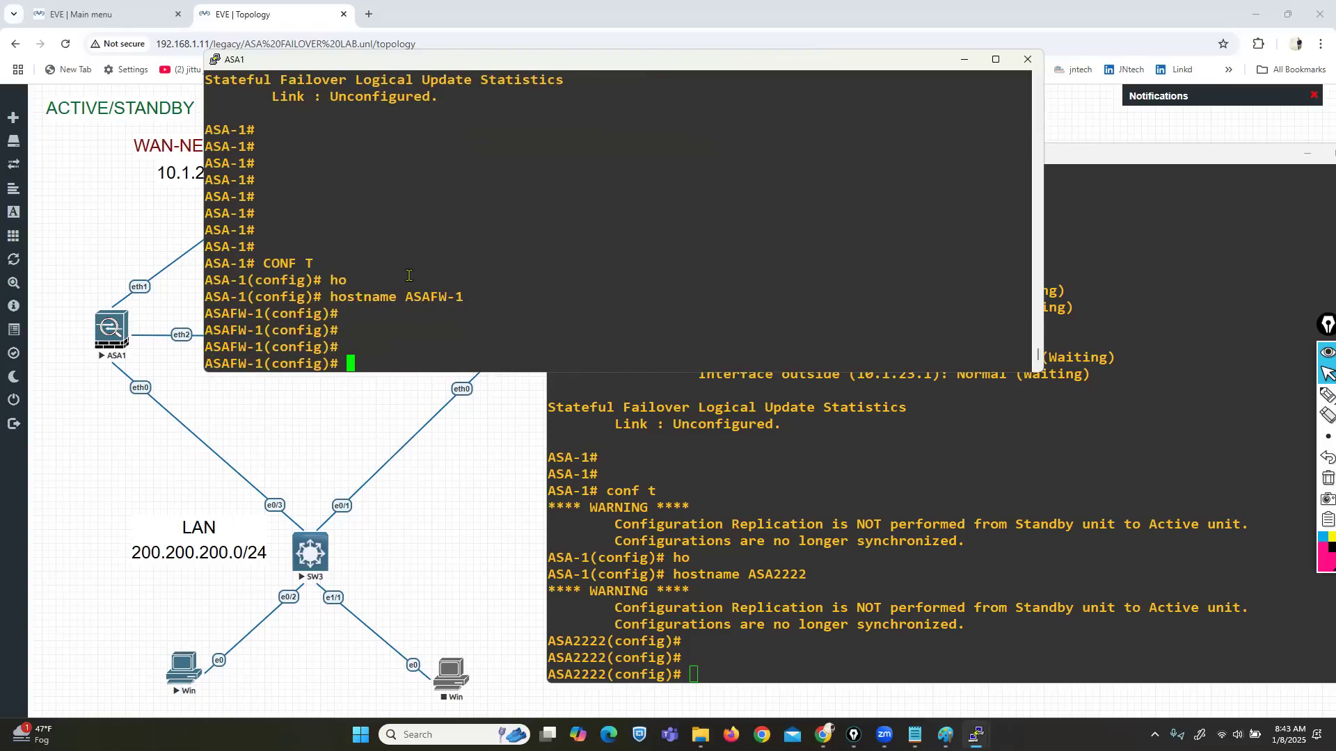
left_click(872, 562)
key("Return")
key("Return")
key("Return")
key("Return")
key("Return")
key("Return")
key("Return")
key("Return")
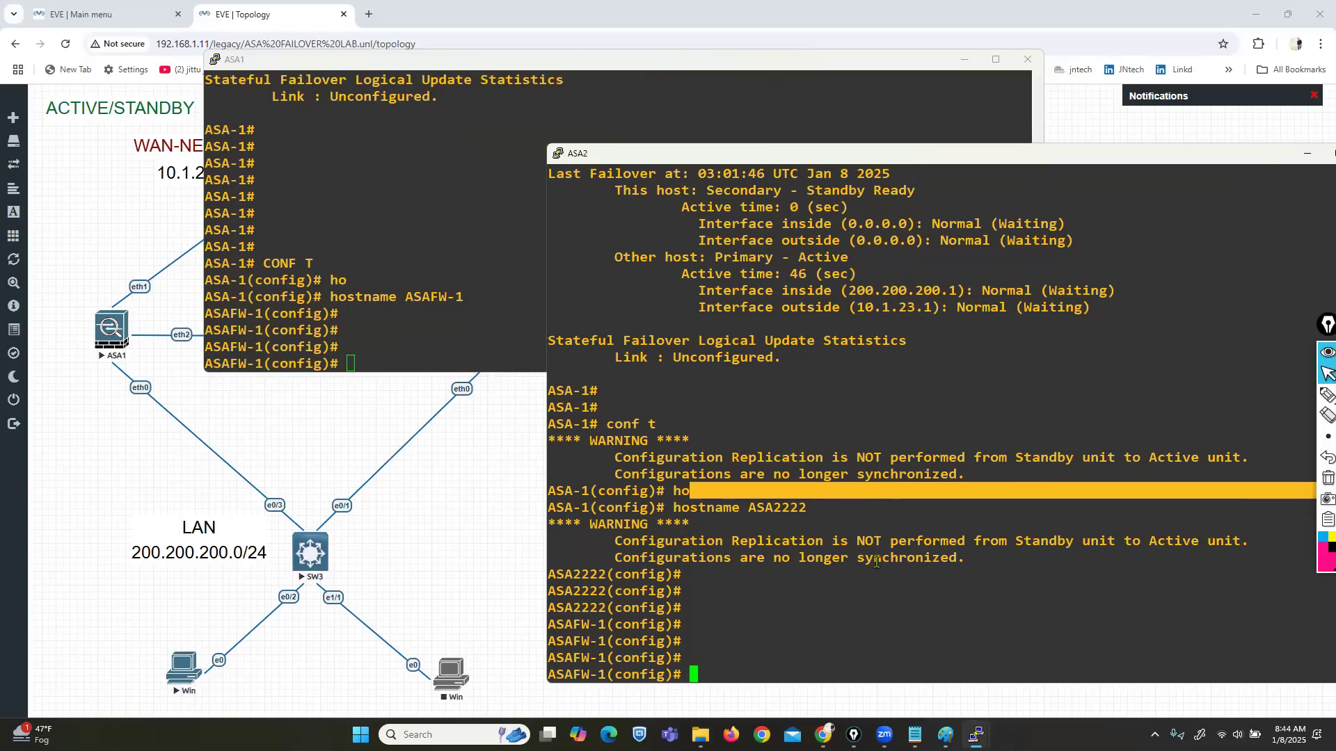
key("Return")
key("Return")
key("Return")
key("Return")
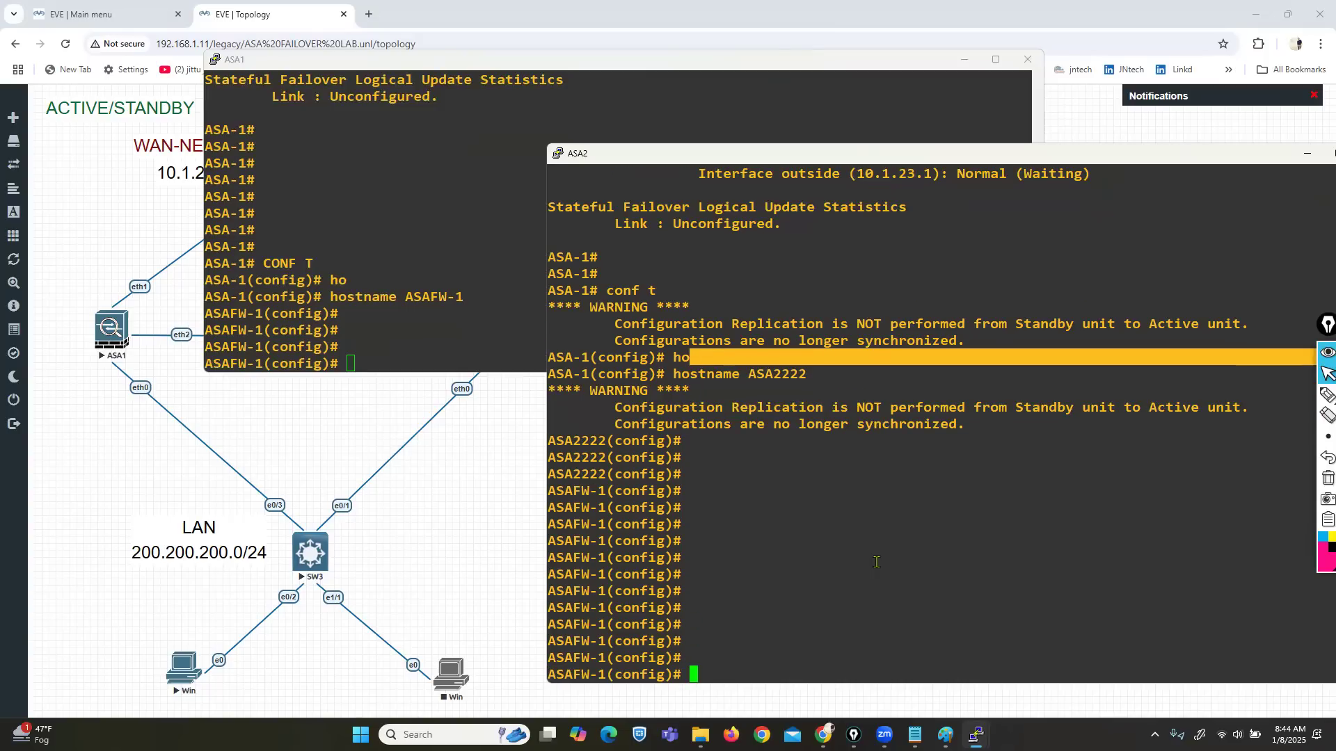
Step: List ASA2's interface addresses, noting Ethernet0 and Ethernet1 are unassigned
key("ctrl+z")
key("Return")
type("SH INT IP BR")
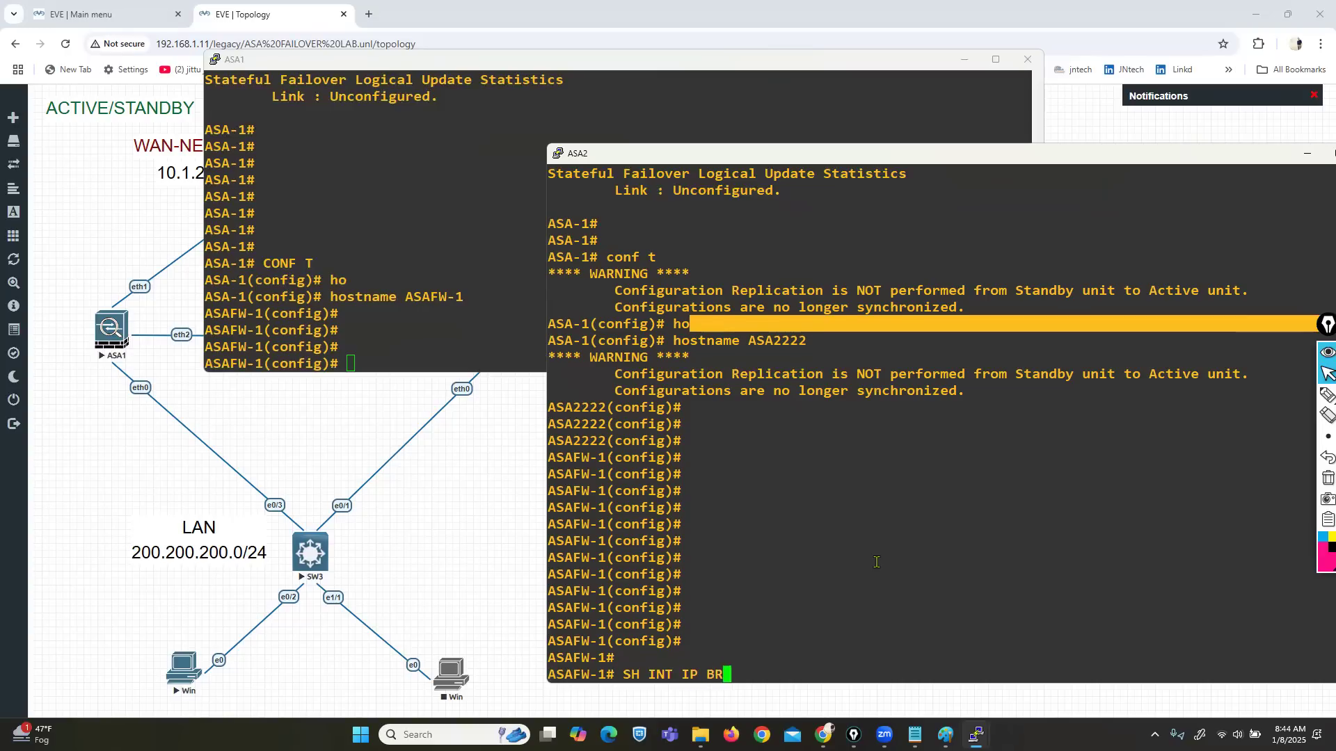
key("Tab")
key("Return")
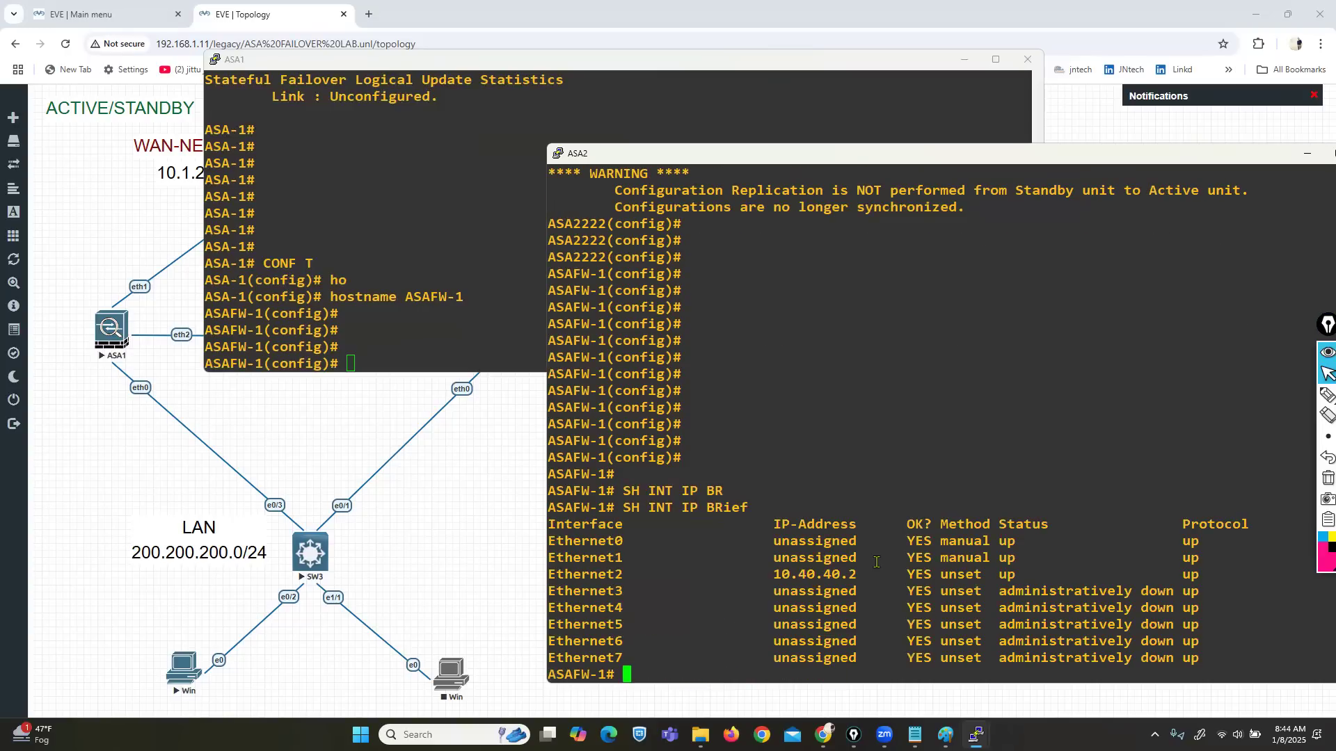
left_click_drag(570, 543, 1203, 560)
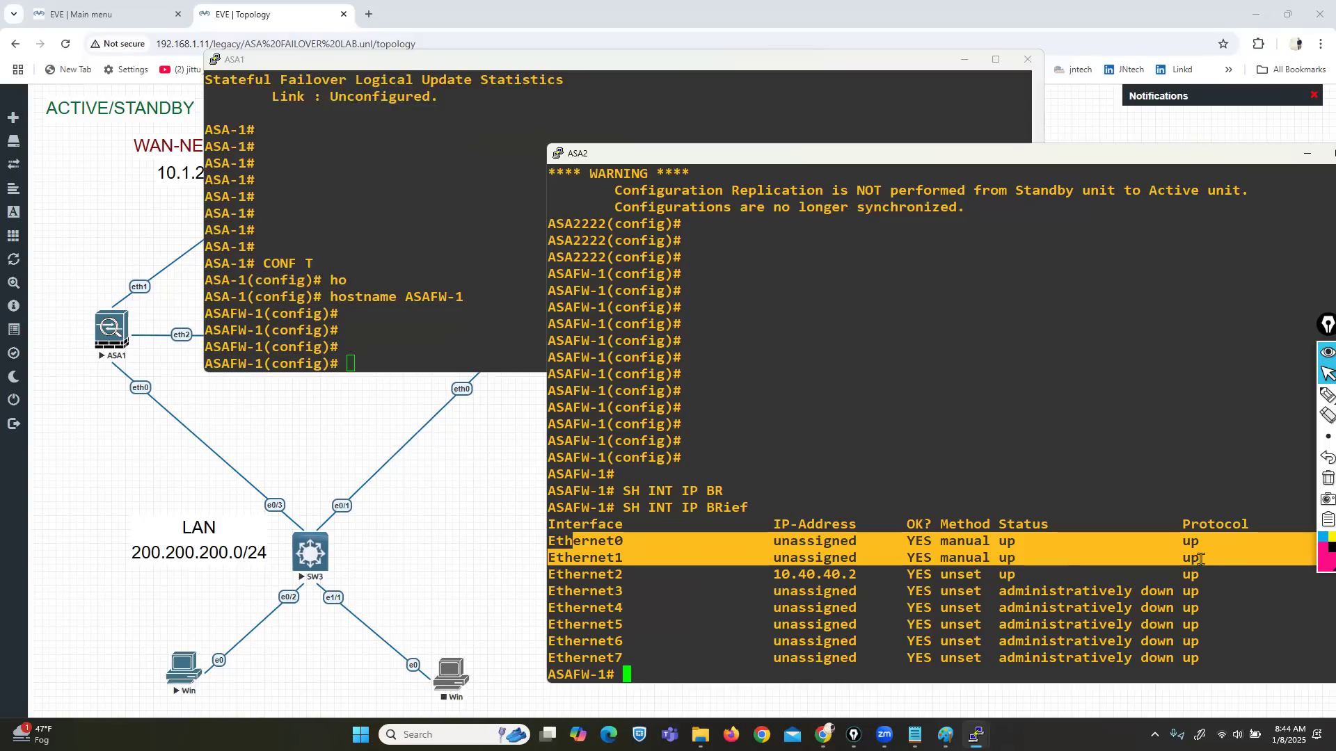
left_click(1200, 558)
Step: Review ASA2's running interface configuration for the inside Ethernet0 and outside Ethernet1
type("SH RUN IN")
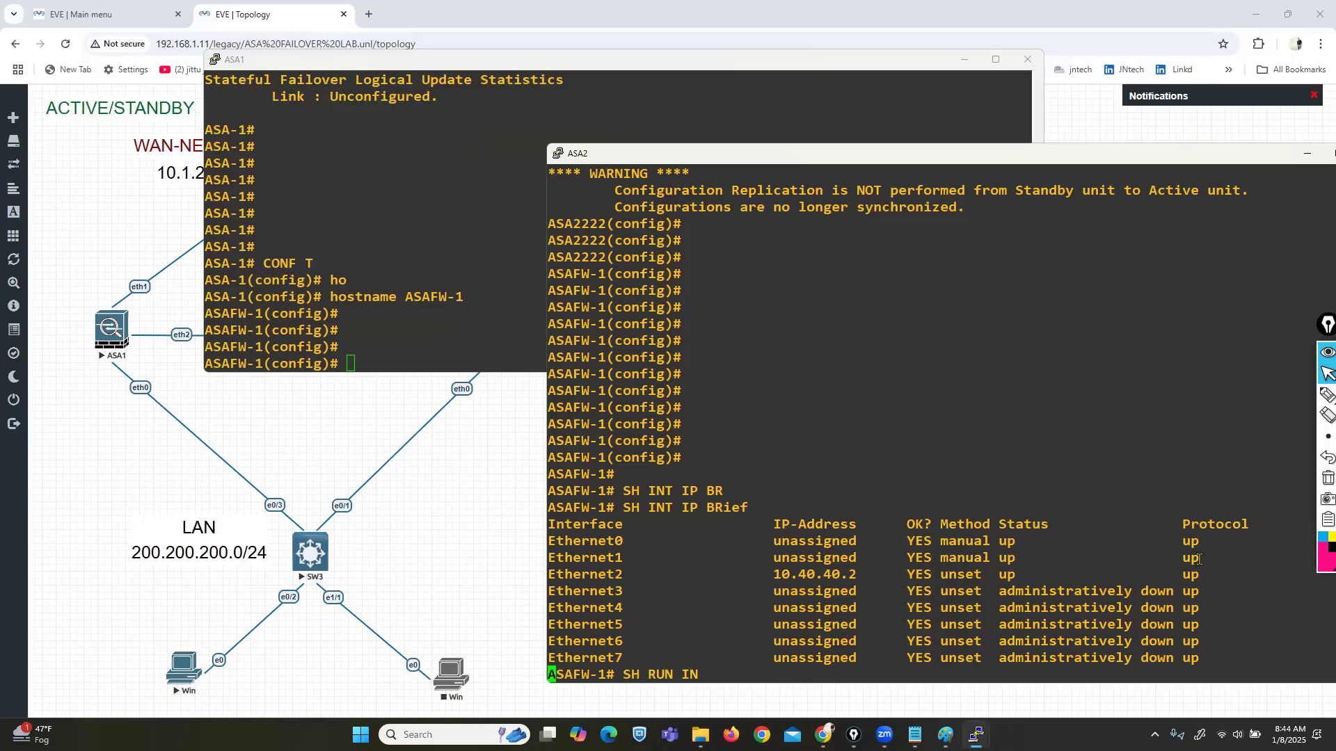
key("Tab")
key("Return")
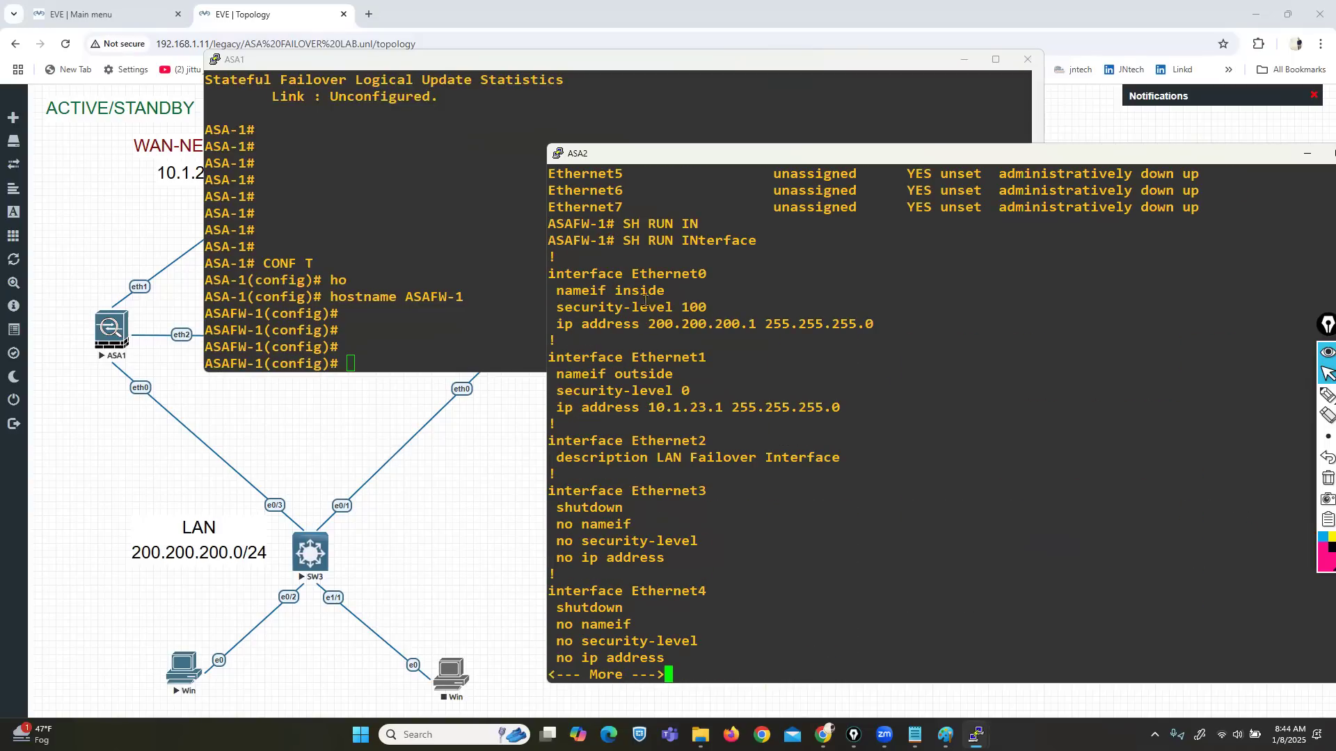
left_click_drag(578, 290, 830, 345)
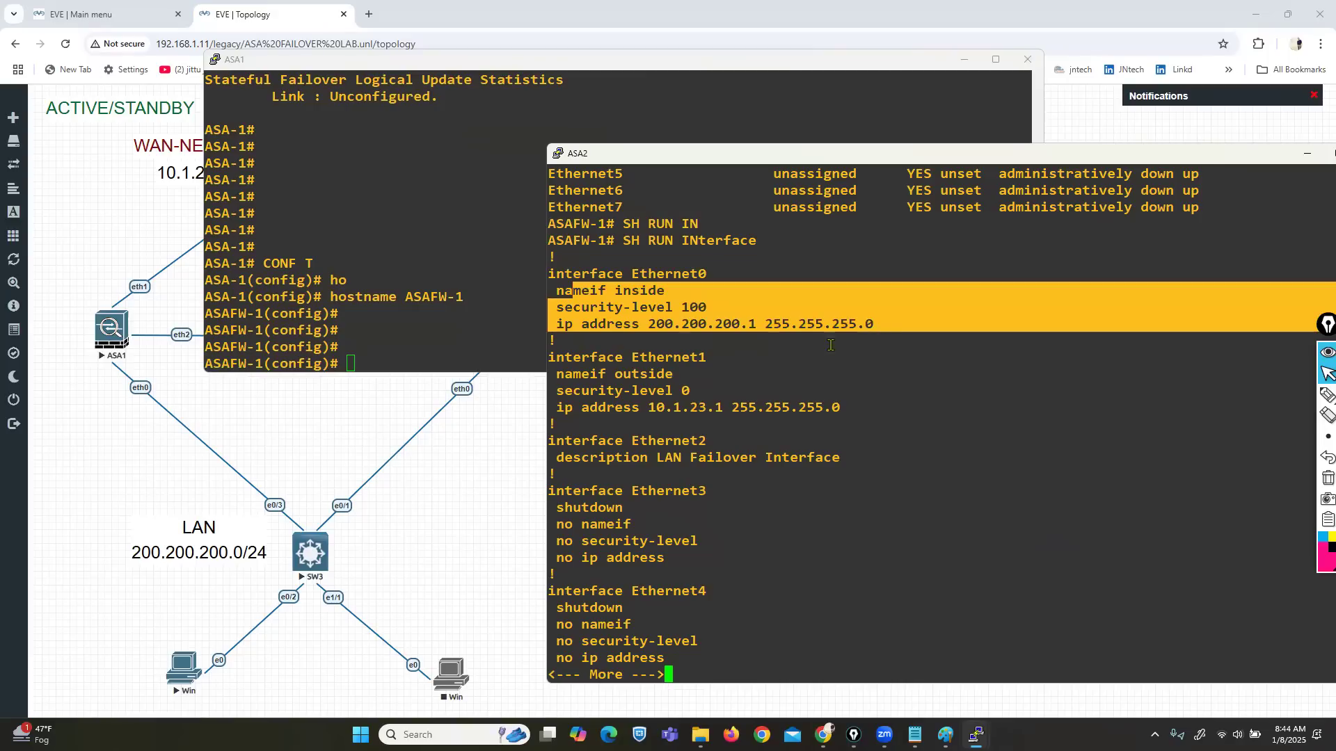
left_click_drag(569, 354, 850, 407)
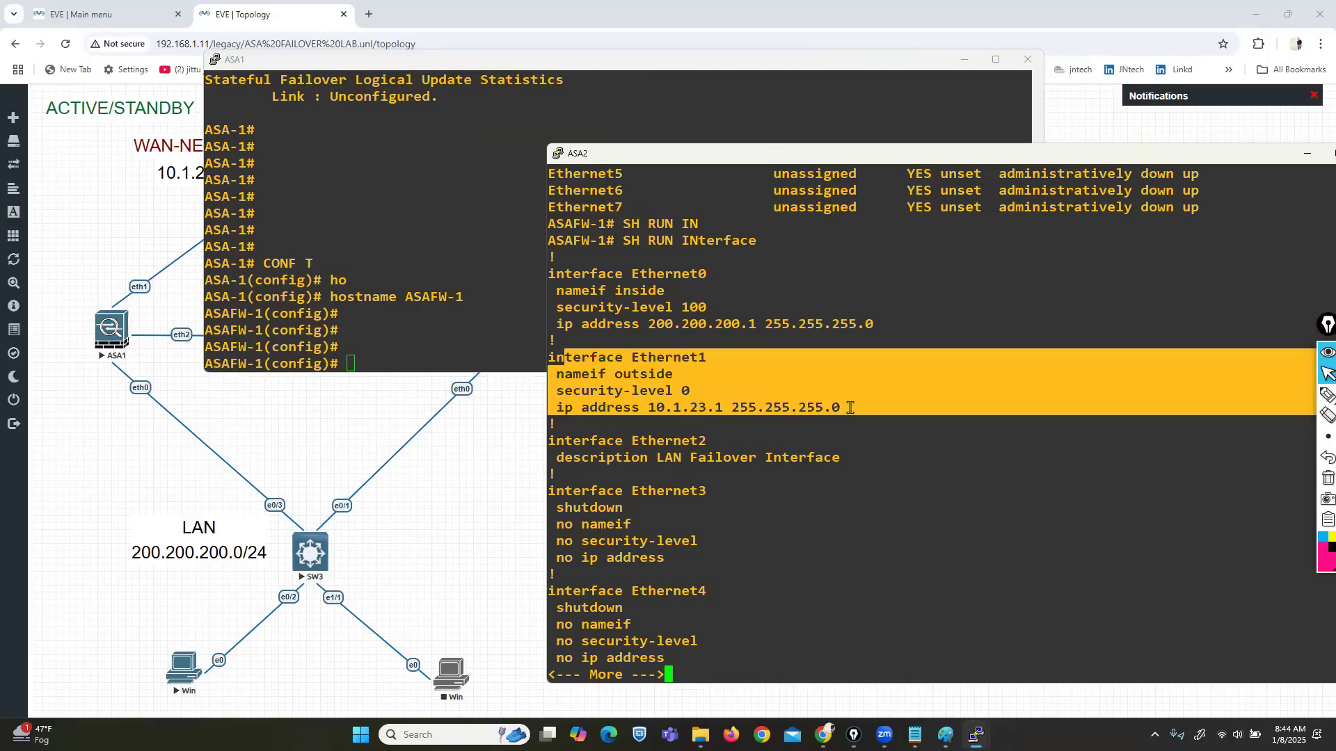
left_click(850, 407)
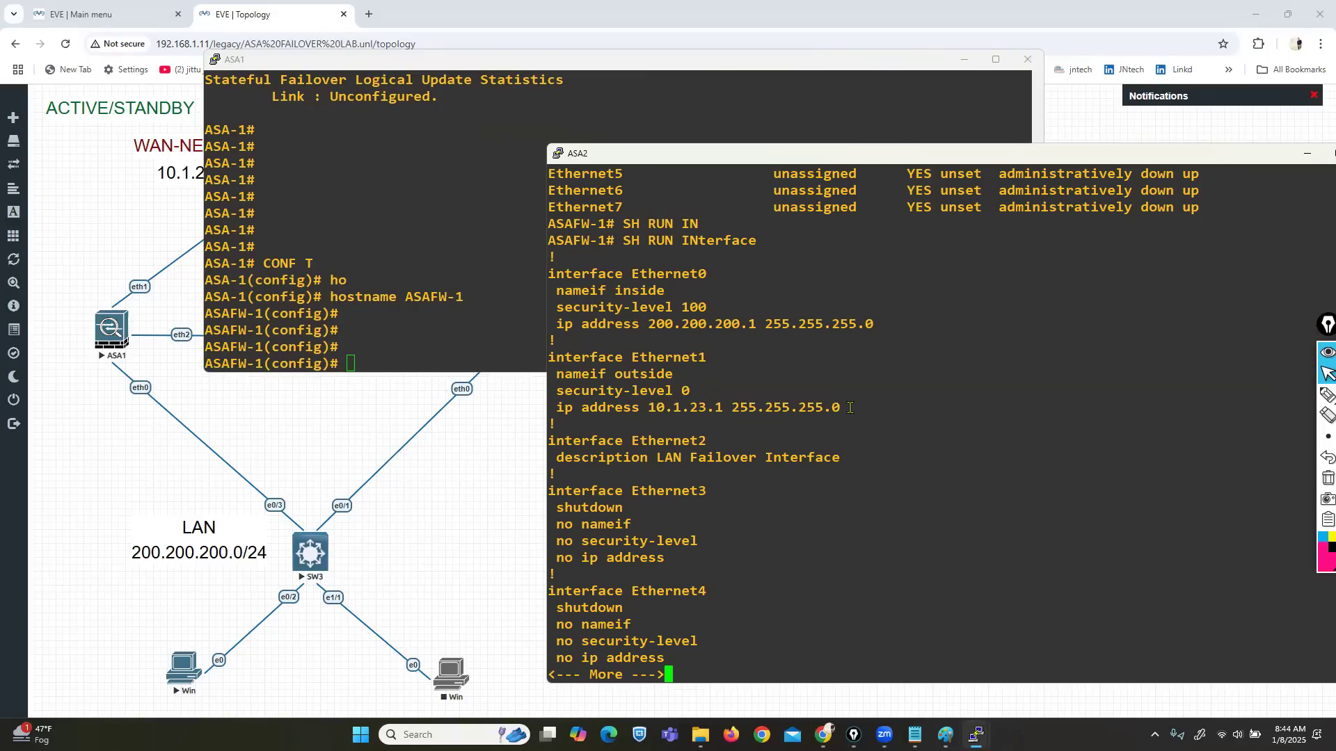
left_click_drag(575, 274, 796, 421)
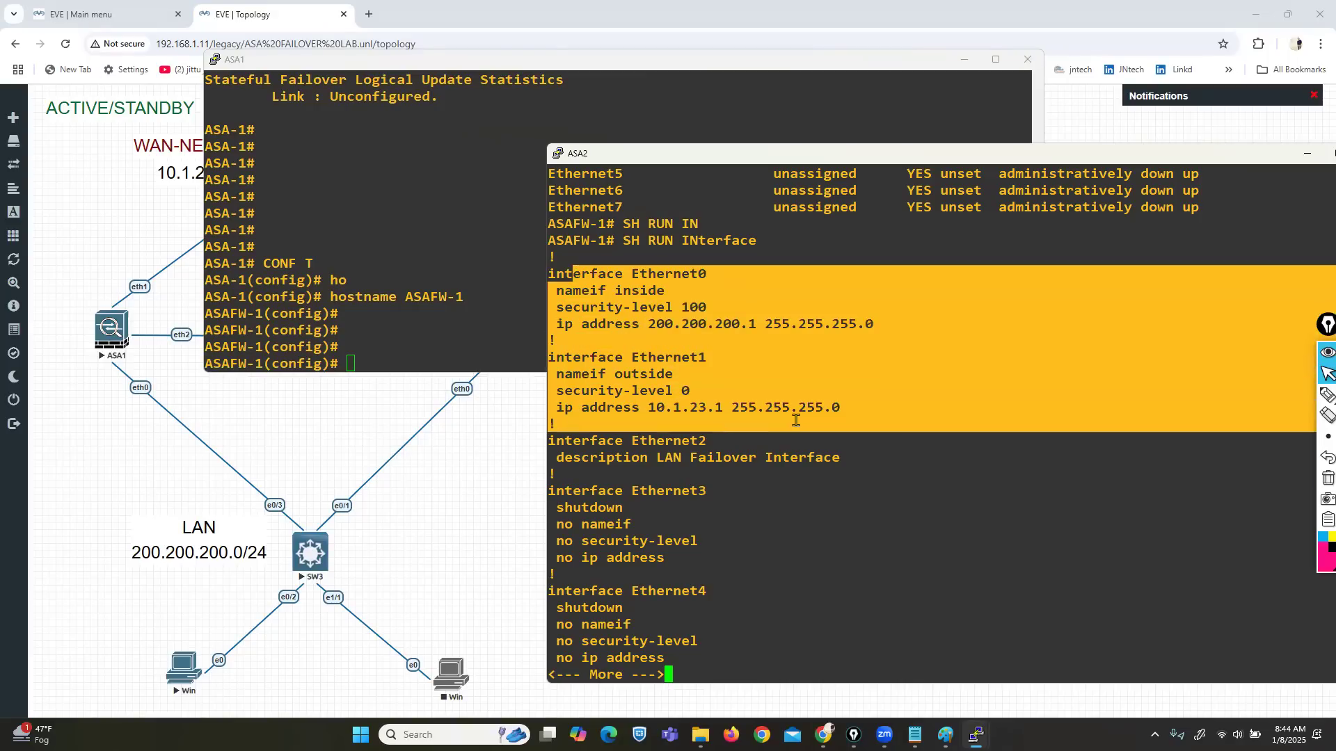
scroll(796, 420, "up", 5)
left_click_drag(582, 326, 875, 361)
left_click(728, 474)
scroll(705, 501, "down", 5)
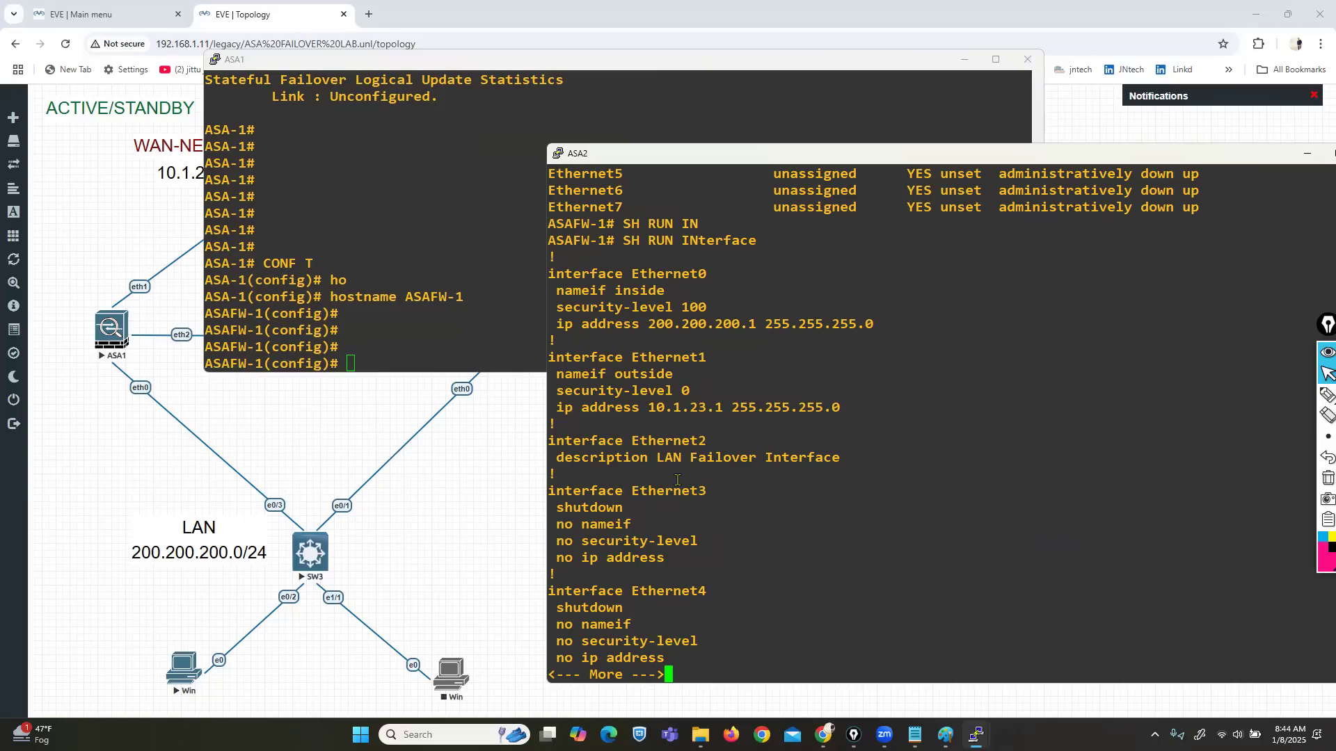
Step: Show ASA1's interface brief, confirming it holds 200.200.200.1 and 10.1.23.1
left_click(315, 259)
key("ctrl+z")
key("Return")
type("SH ")
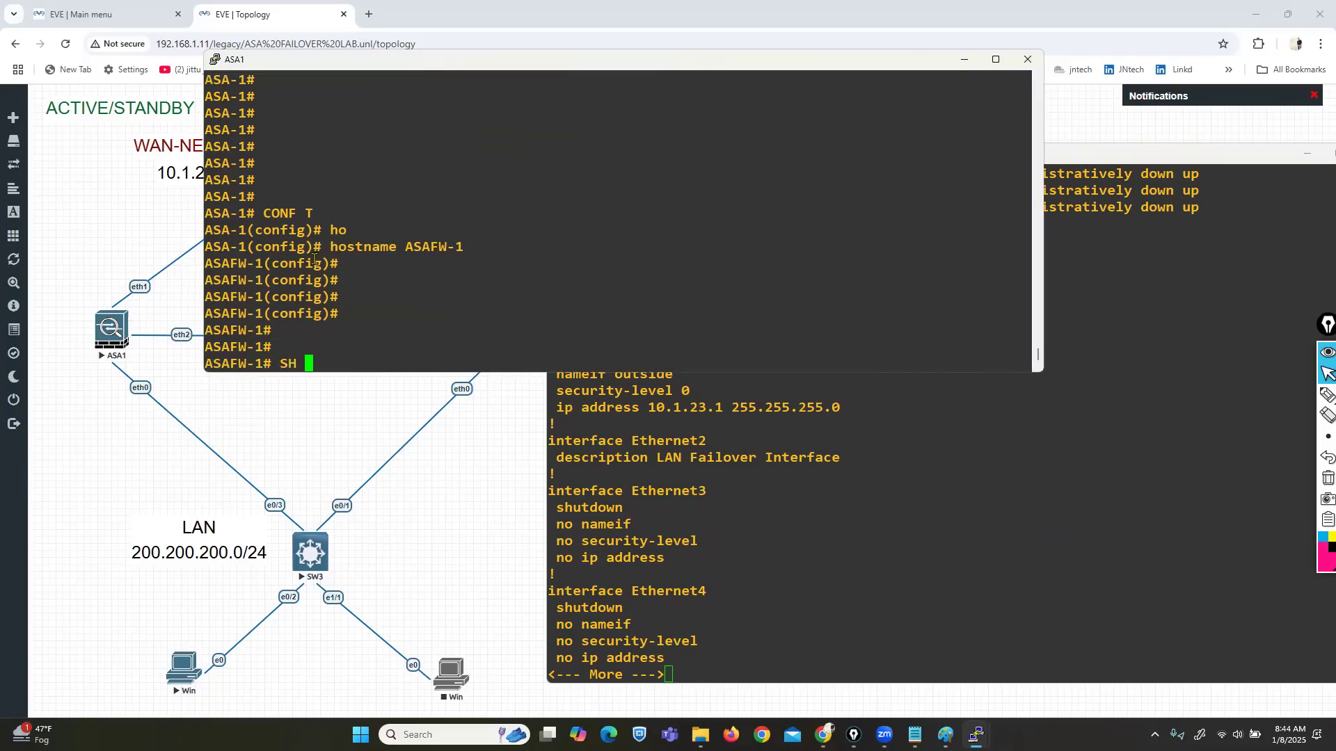
type("INT IP BRI")
key("Tab")
key("Return")
left_click_drag(214, 231, 878, 247)
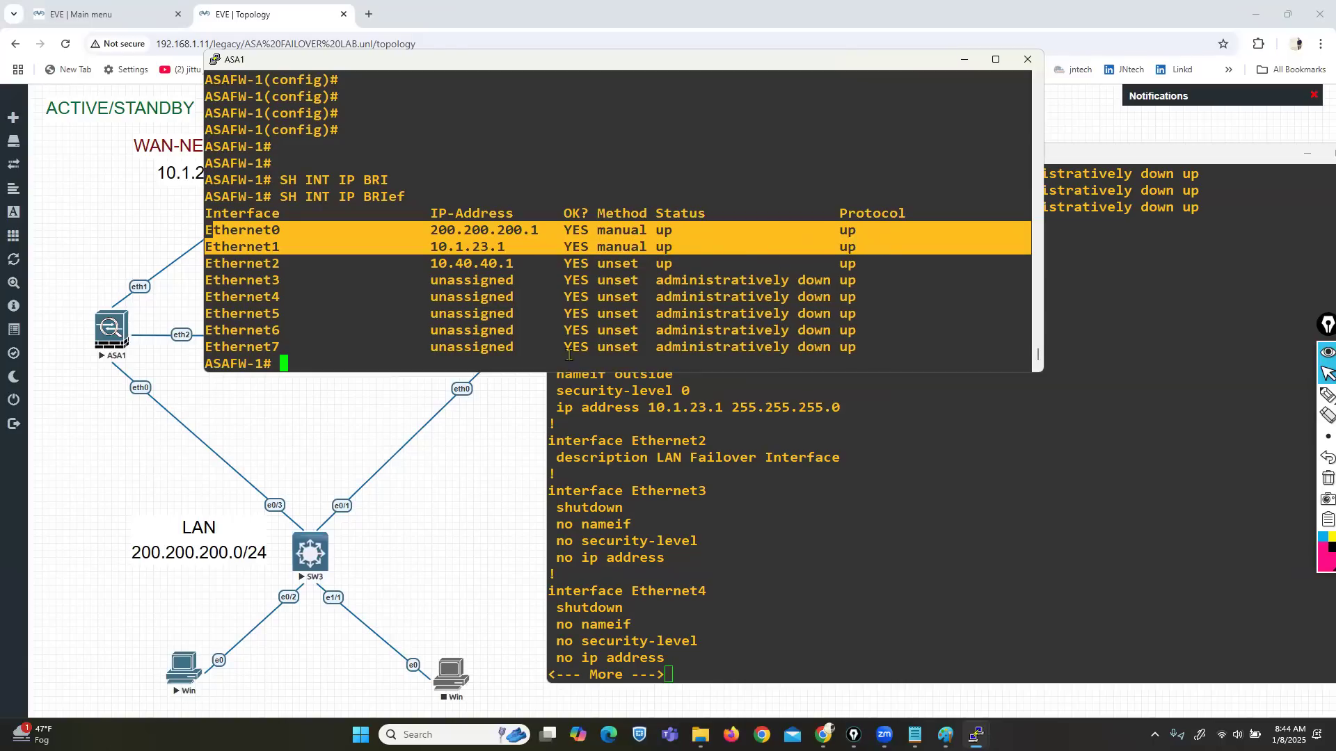
left_click(451, 465)
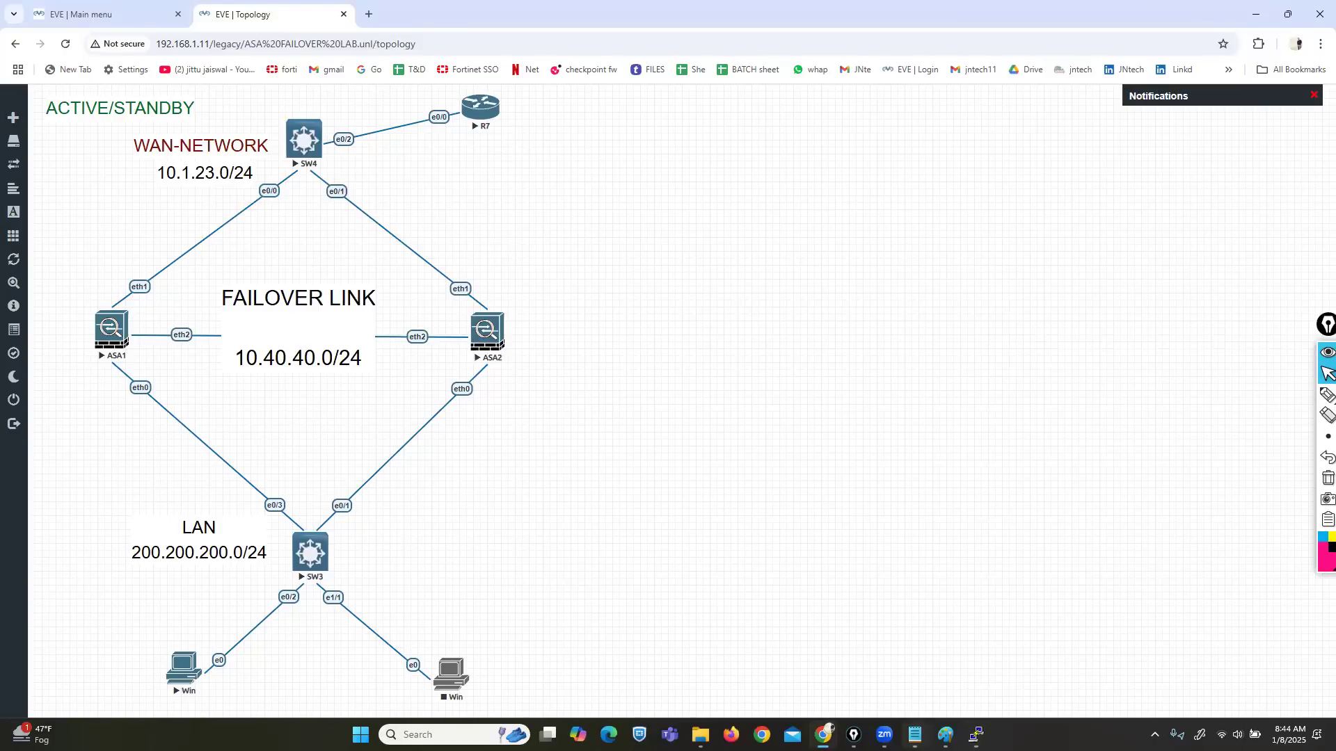
Step: Open a console to router R7 and decline its initial configuration dialog
mouse_move(976, 735)
left_click(917, 673)
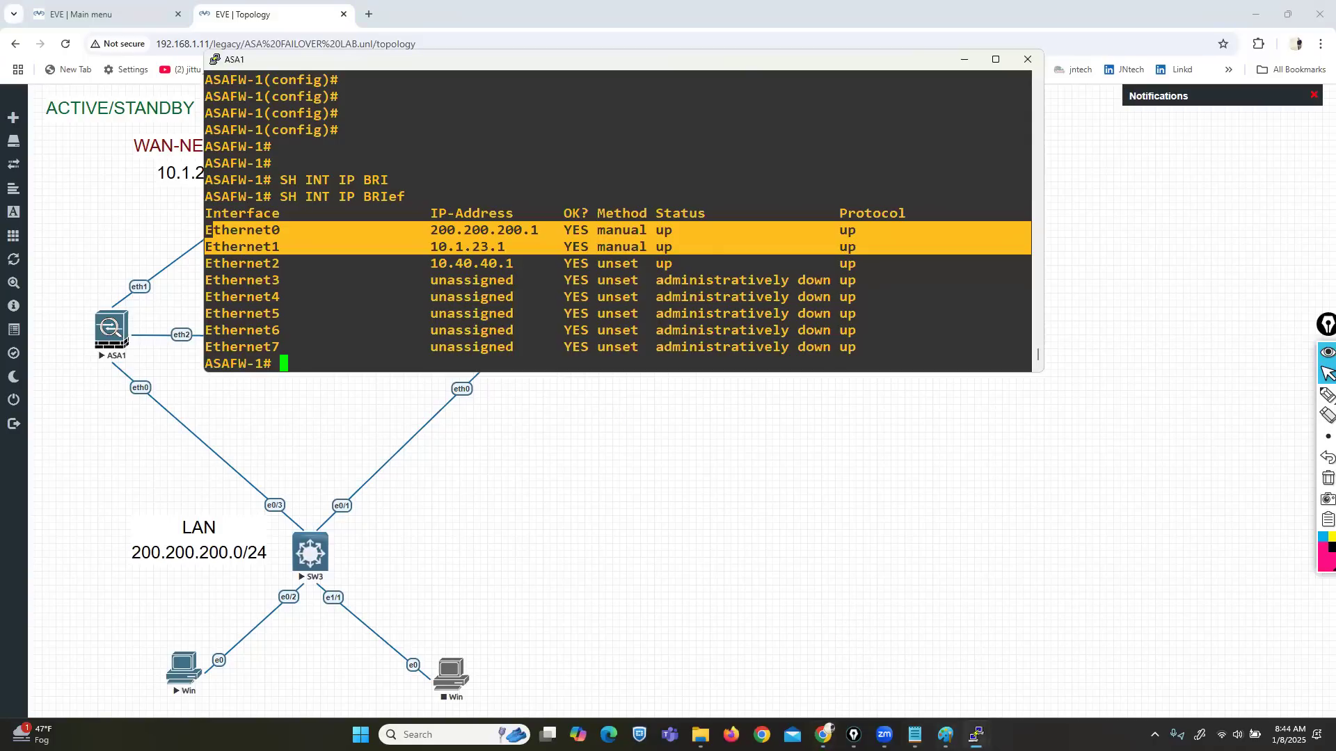
left_click(1035, 686)
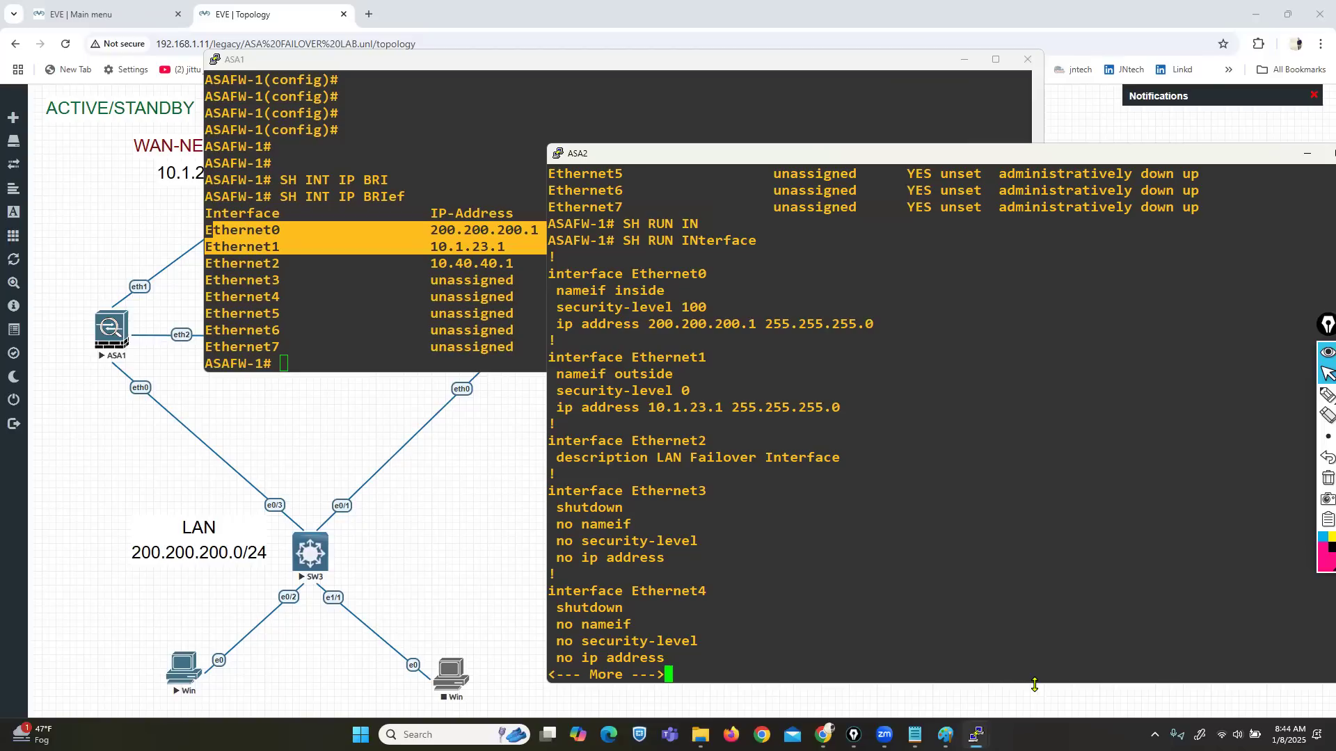
left_click(463, 548)
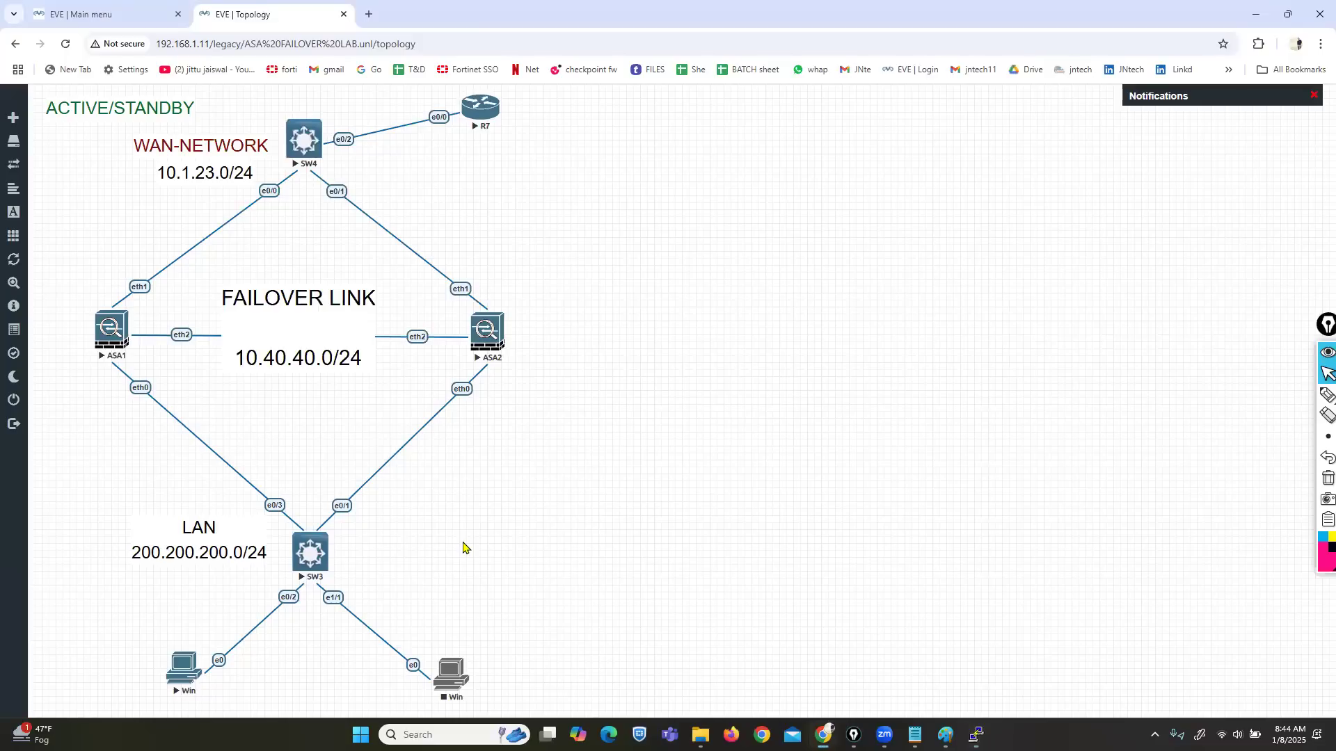
left_click(475, 105)
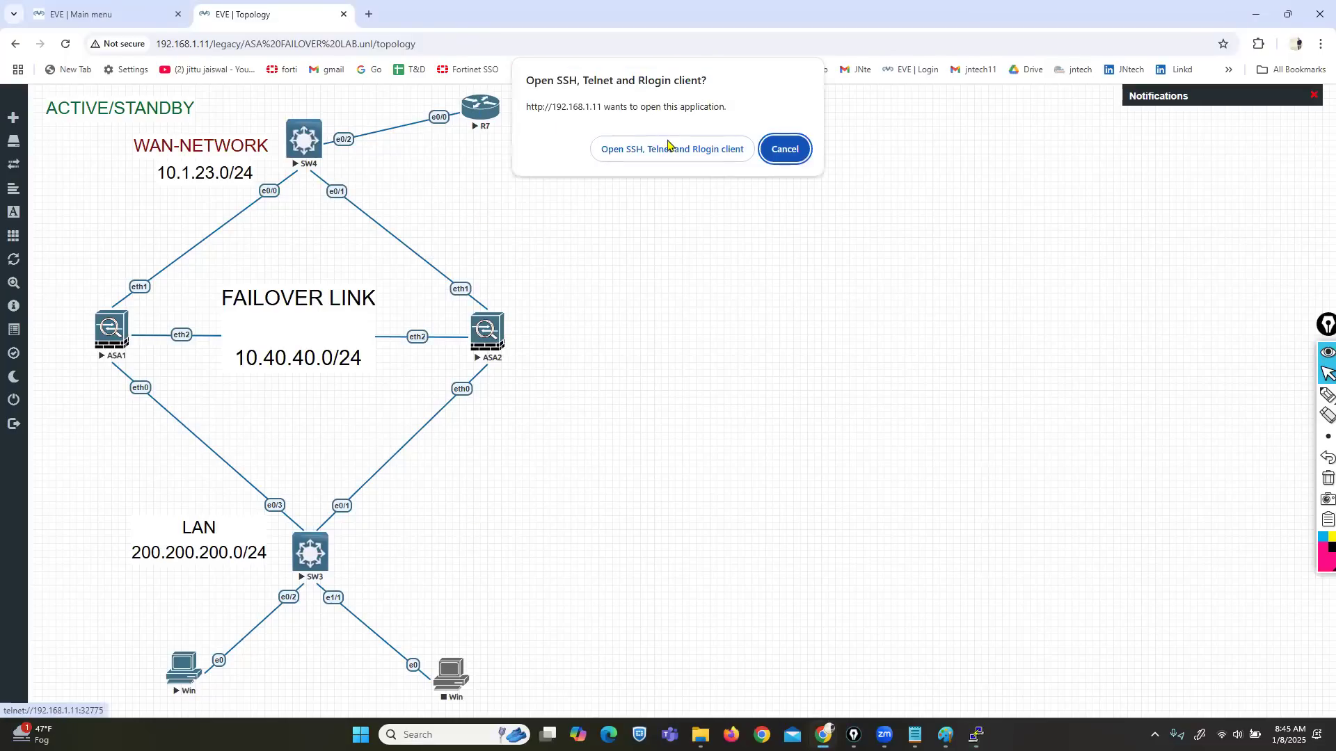
left_click(657, 147)
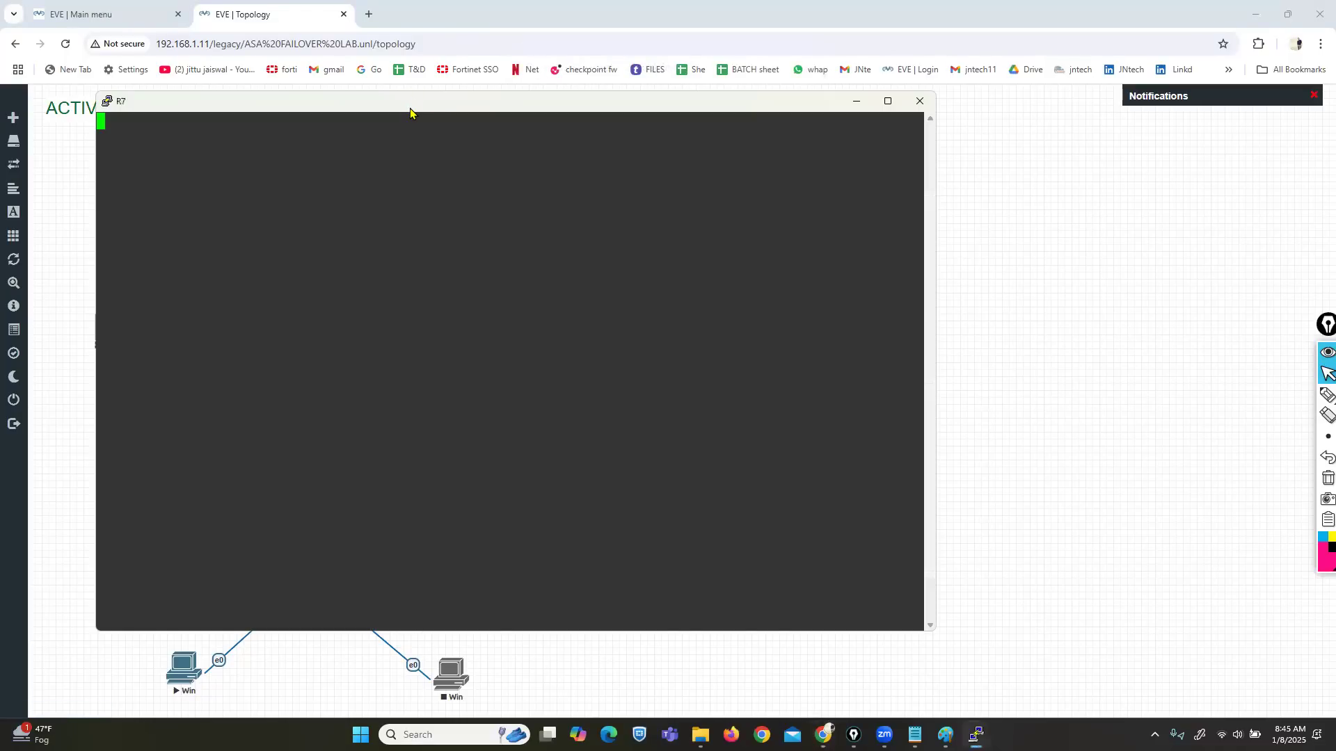
type("NO")
key("Return")
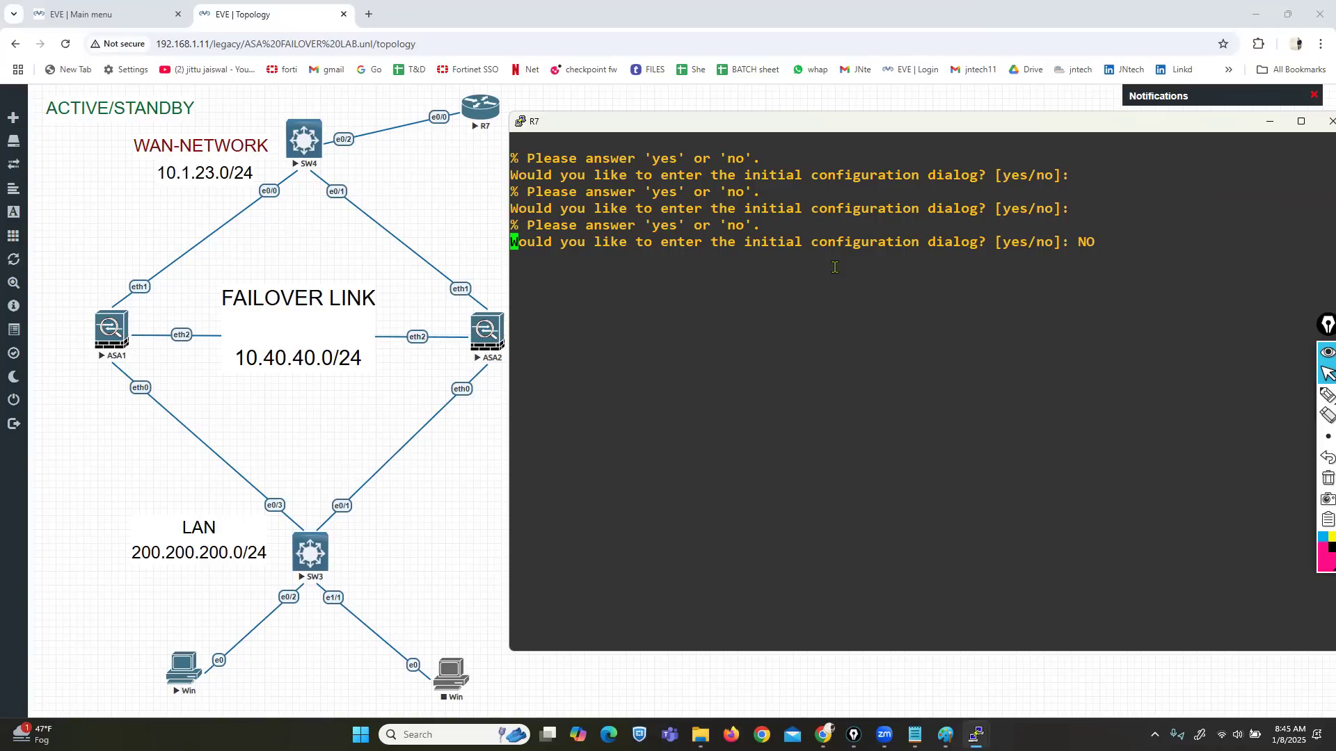
key("Return")
key("Return")
Step: Enter privileged mode and global configuration mode on R7
type("ena")
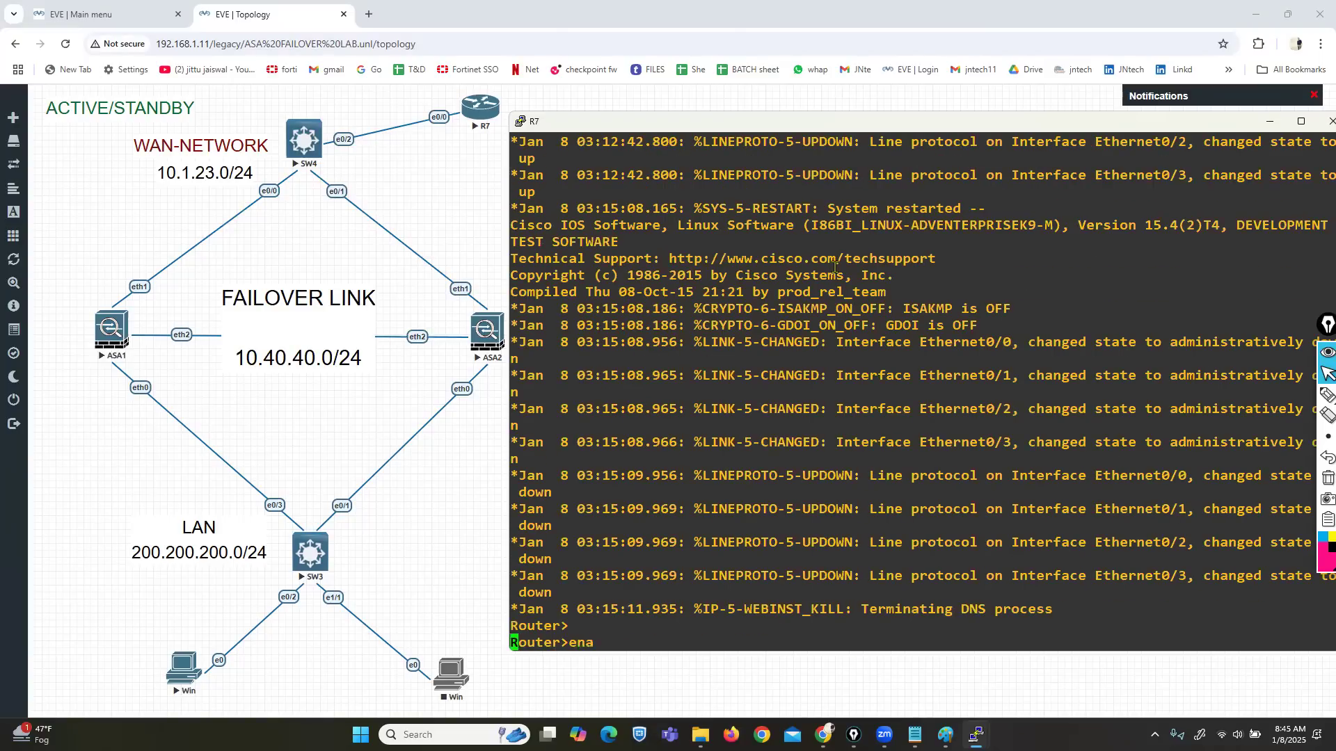
key("Tab")
key("Return")
key("Return")
key("Return")
type("con t")
key("Return")
type("conf t")
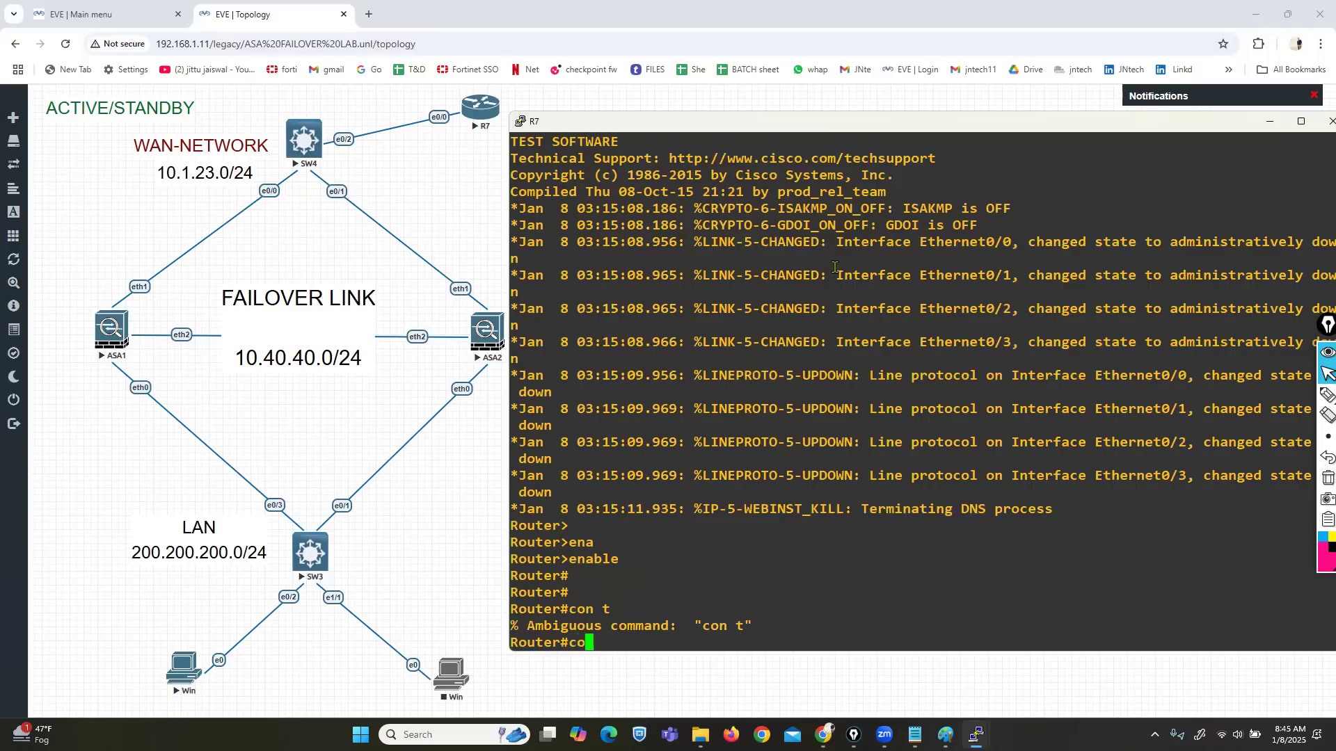
key("Return")
Step: Assign 10.1.23.10 255.255.255.0 to R7's Ethernet0/0 and bring it up
type("in")
key("Tab")
type("e")
key("Tab")
type("0/0")
key("Return")
type("ip")
type("1")
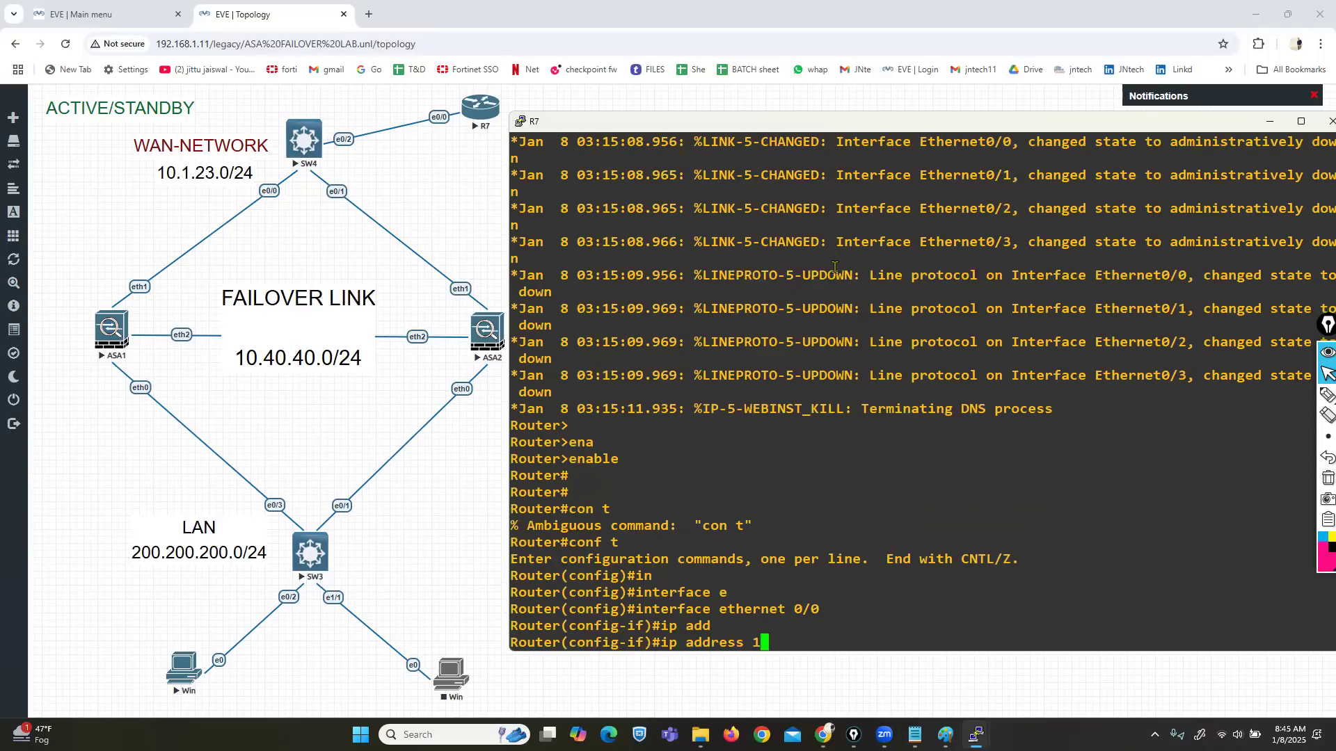
type("0.1.23.10 255.255.2553.0")
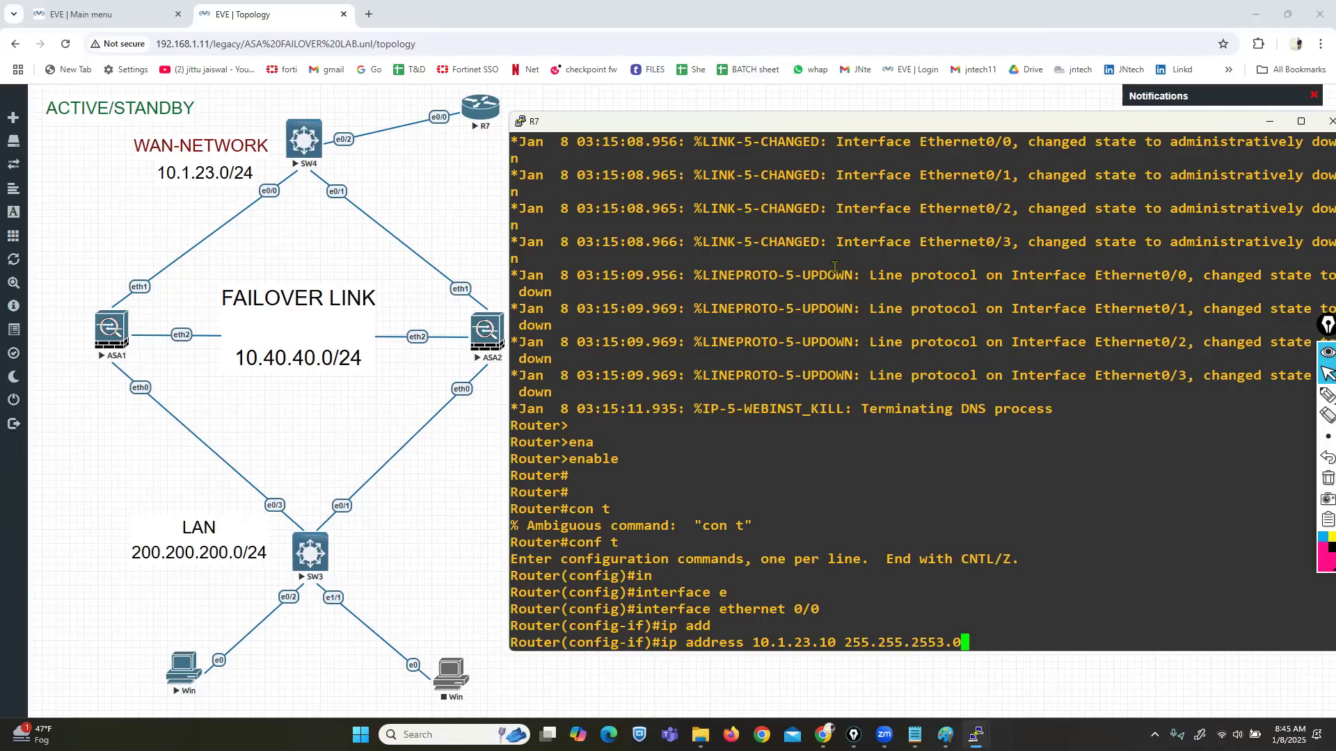
key("BackSpace")
key("BackSpace")
key("BackSpace")
type(".0")
key("Return")
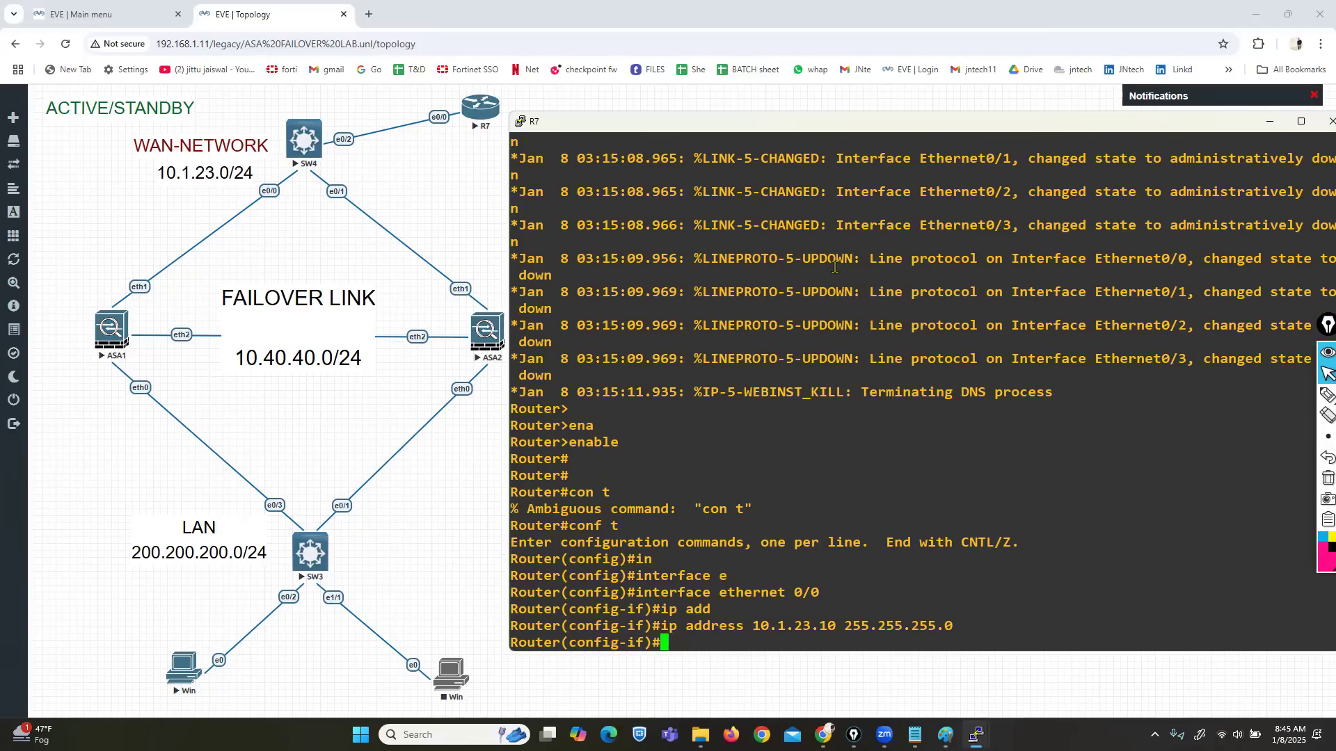
type("no sh")
key("Return")
Step: Add a default route 0.0.0.0 0.0.0.0 via 10.1.23.1 on R7
type("ex")
key("Return")
type("IP R")
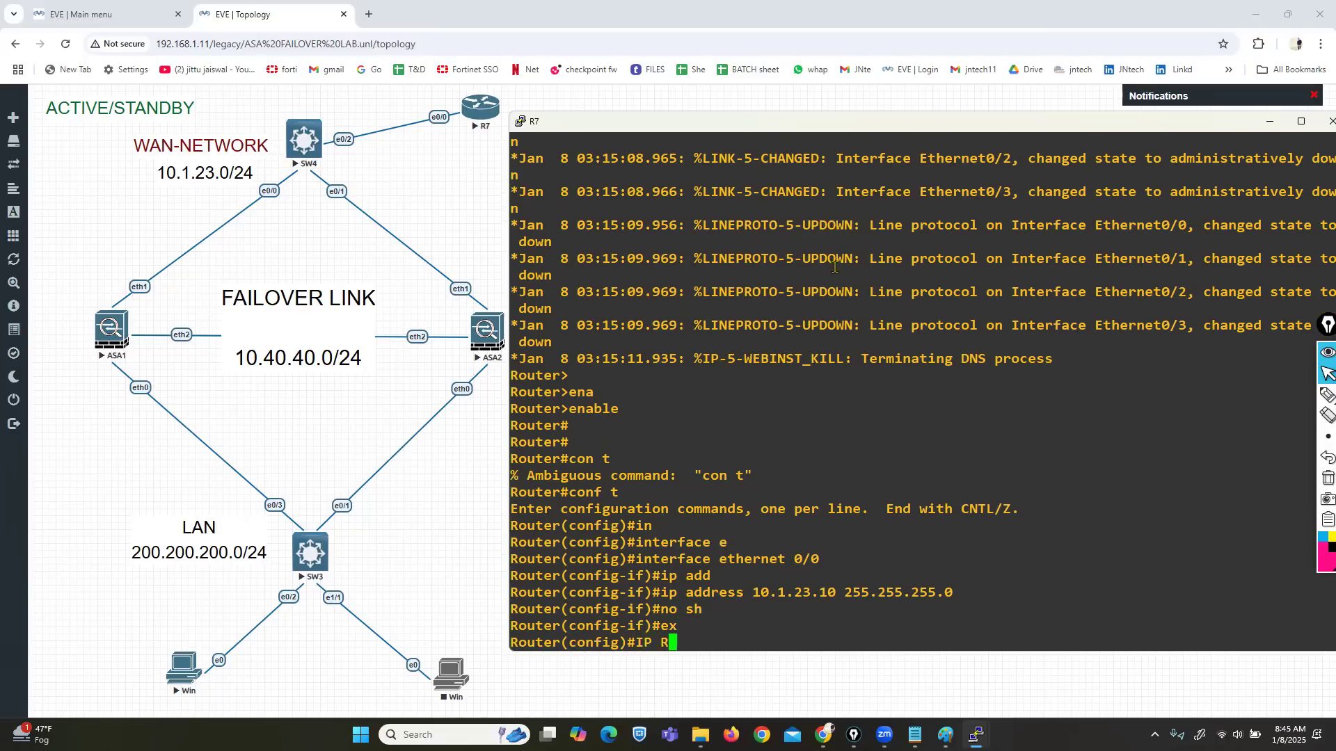
type("OUTE 0.0.0.0 0.0.0.0 10.1.23.1")
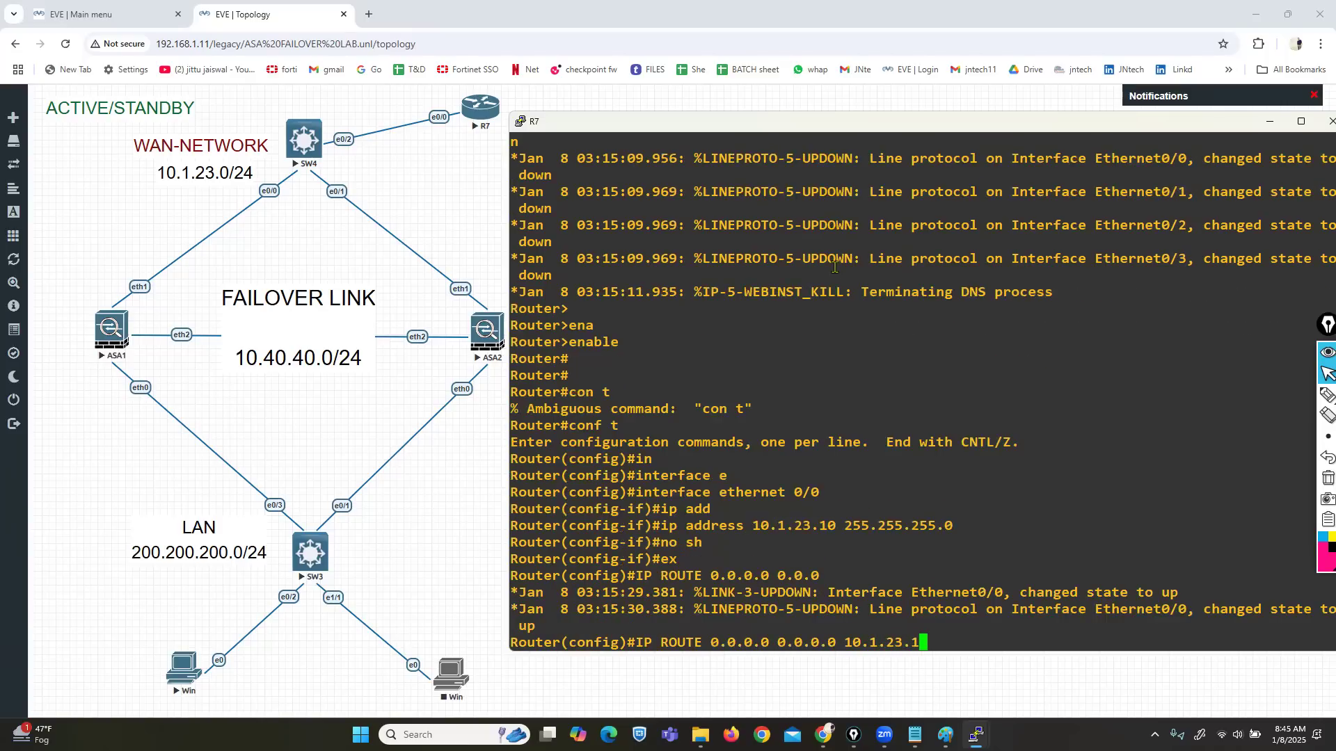
key("Return")
key("Return")
key("Return")
key("Return")
key("Return")
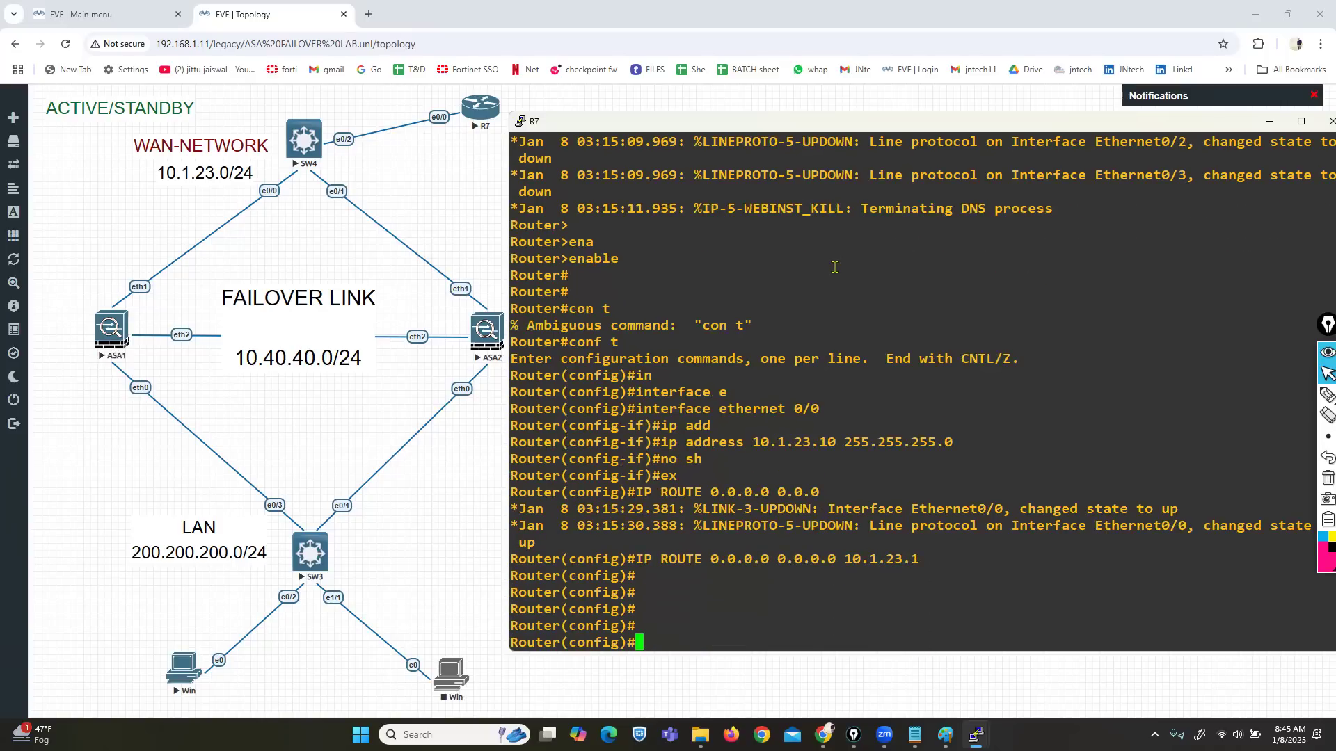
key("ctrl+z")
key("Return")
key("Return")
Step: Rename router R7 to ISP
type("CONF ")
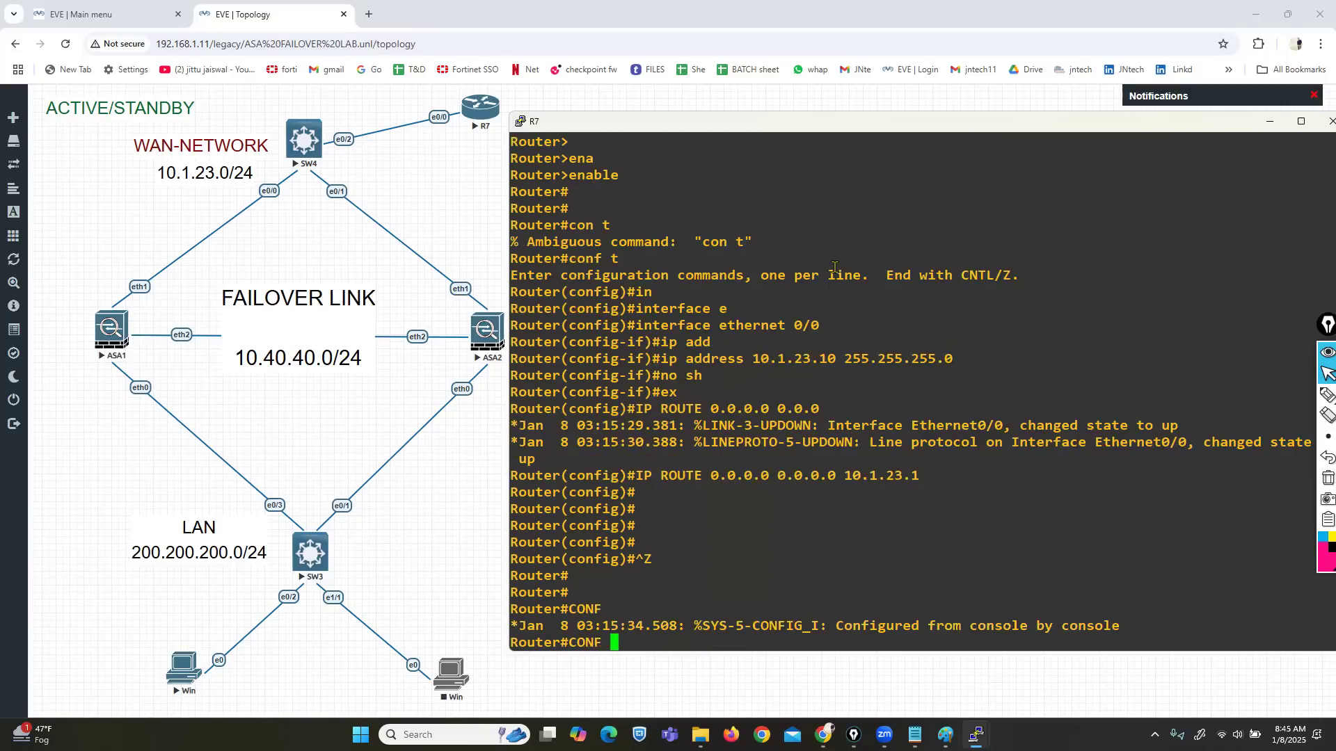
type("T")
key("Return")
type("HO")
key("Tab")
type("isop")
key("BackSpace")
key("BackSpace")
key("BackSpace")
key("BackSpace")
type("ISP")
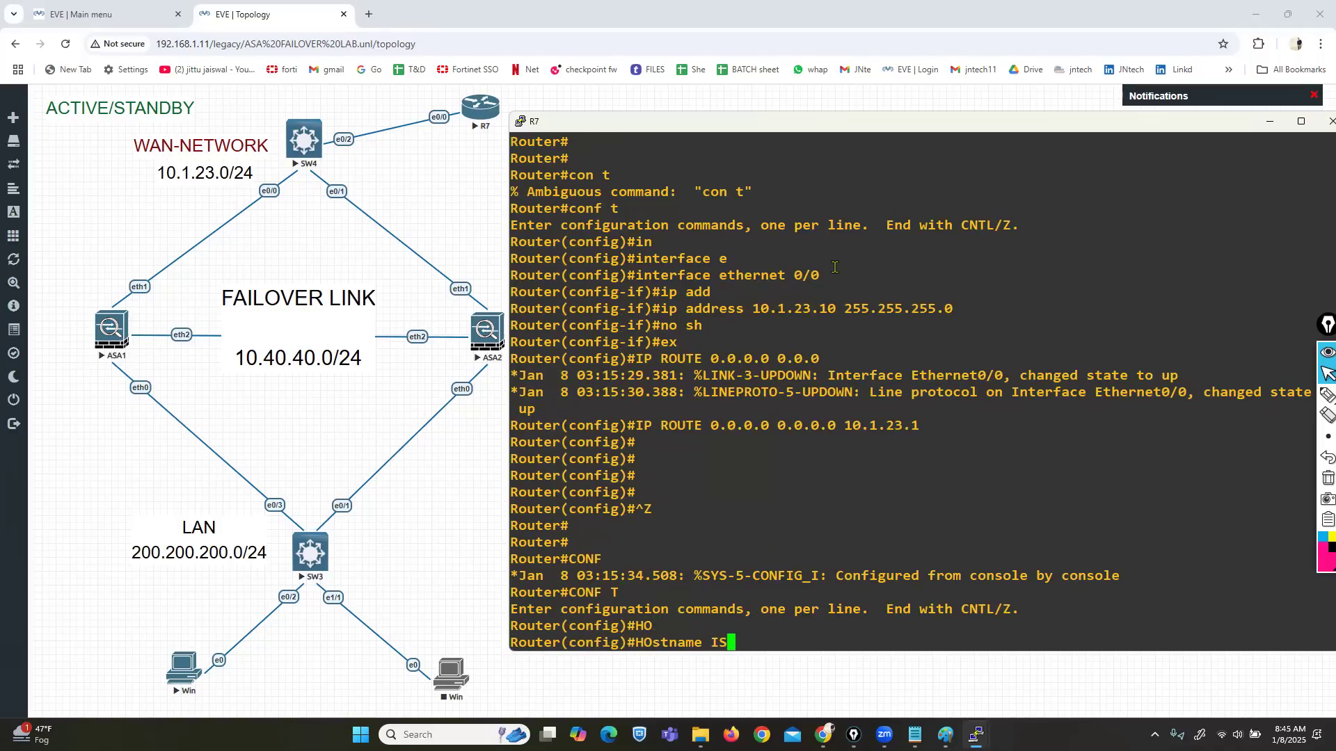
key("Return")
key("Return")
key("Return")
key("Return")
Step: Set a password on VTY lines 0 4 and require login
type("line")
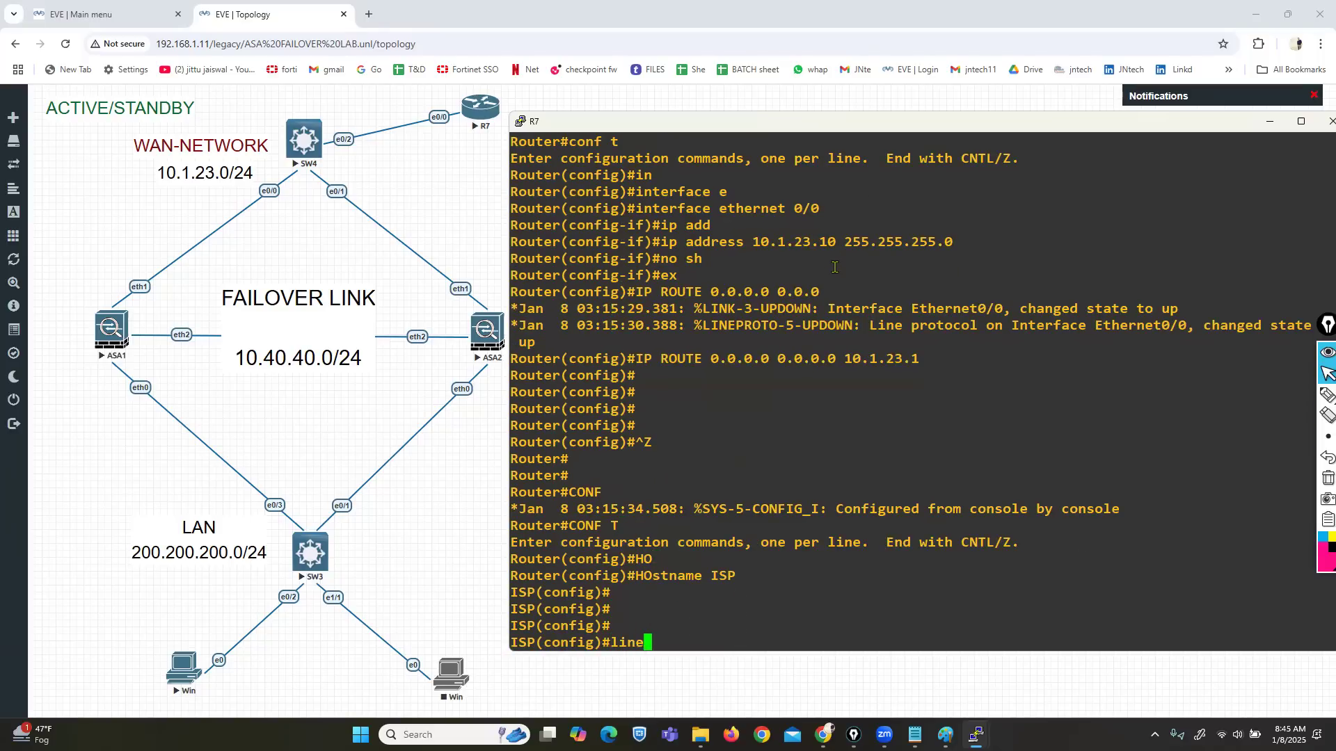
type(" vty 0 4")
key("Return")
type("pas")
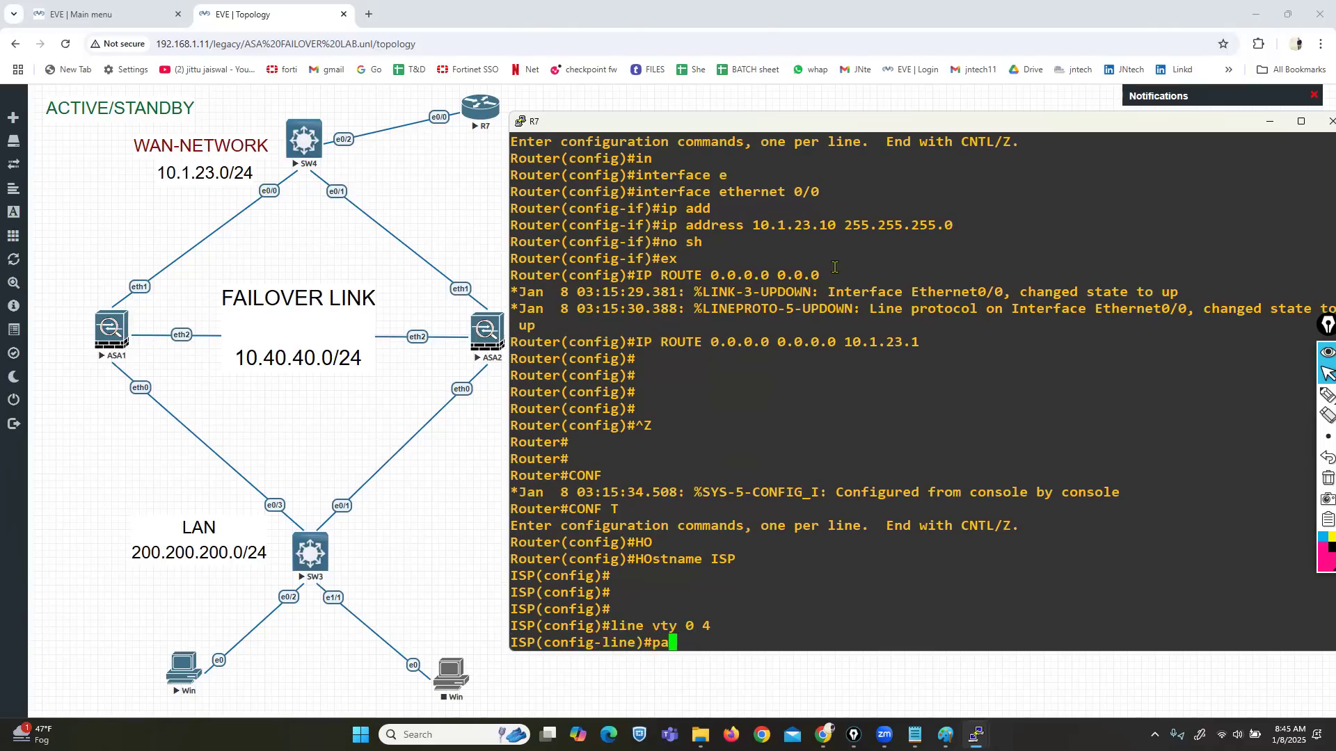
key("Tab")
type("cisco123")
key("Return")
type("logi")
key("Tab")
type("n")
key("Return")
Step: Allow telnet as the VTY transport input and exit line configuration
type("ex")
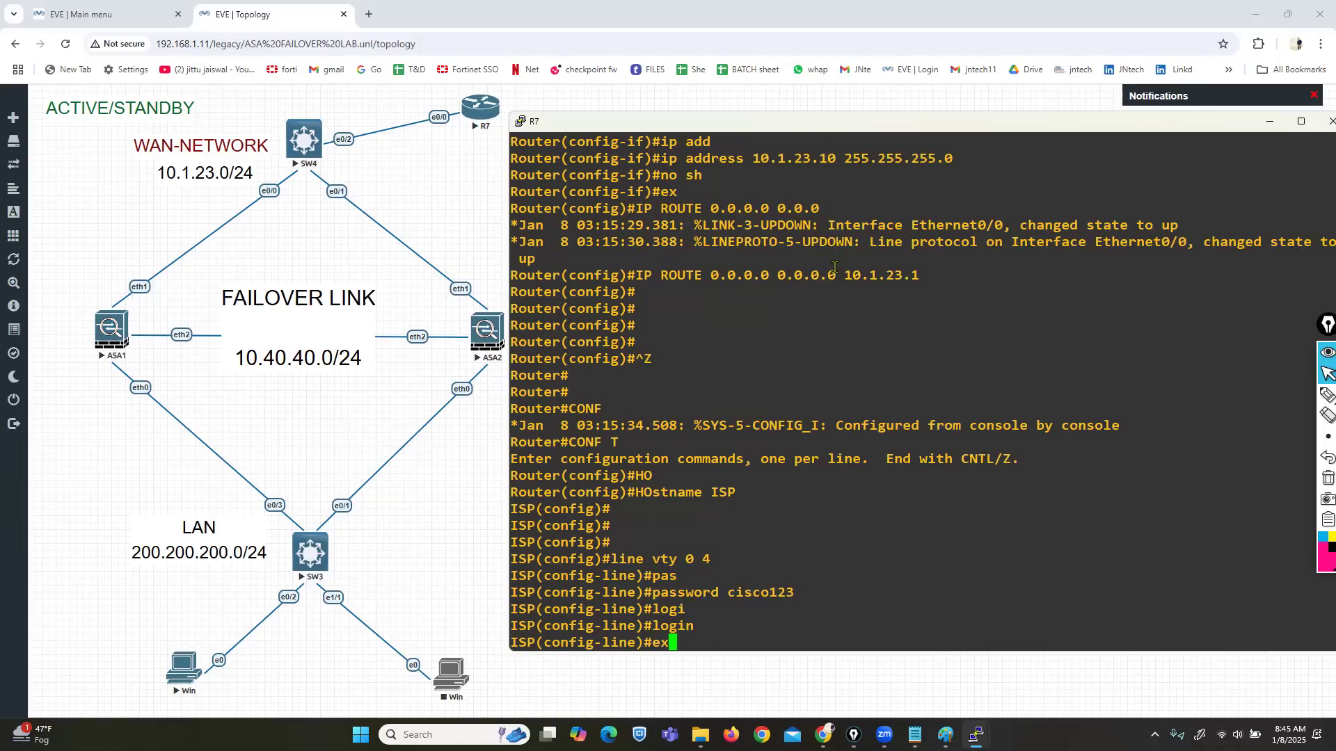
key("BackSpace")
key("BackSpace")
type("tr")
key("Tab")
type("ansport in")
key("Tab")
type("put t")
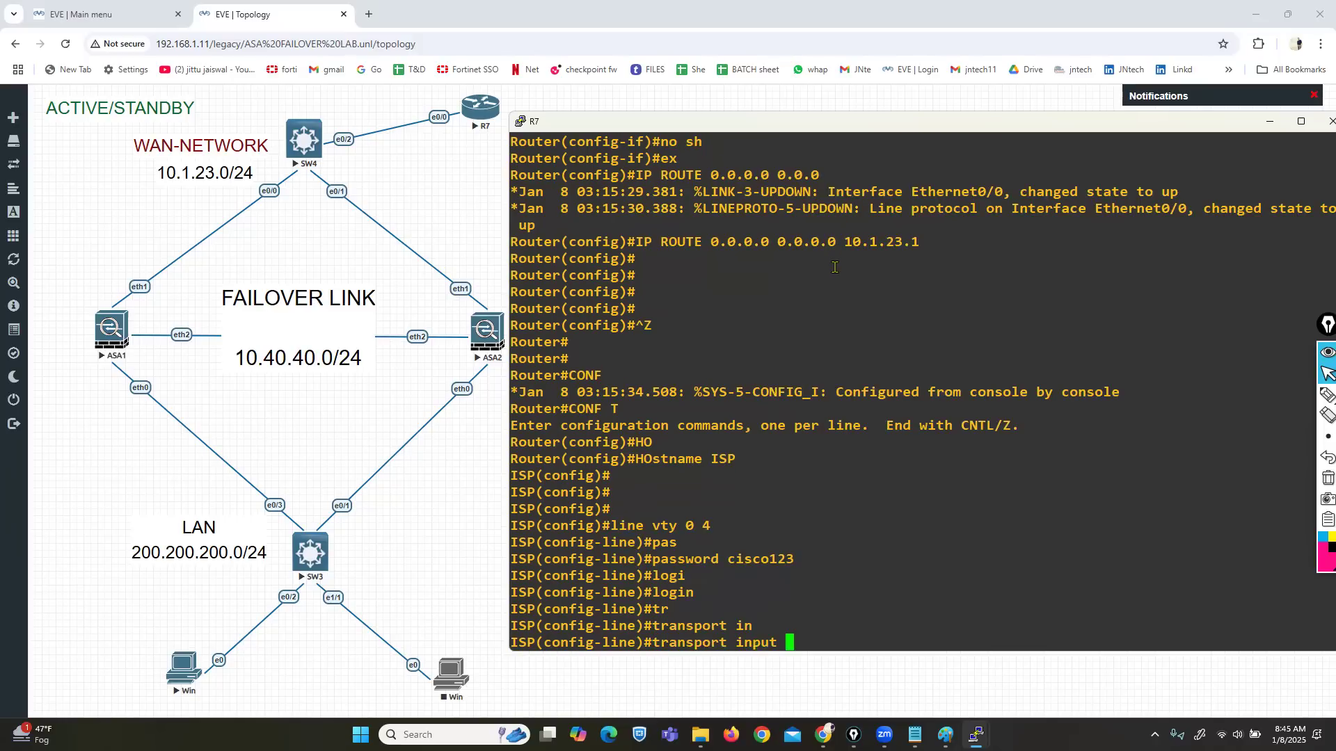
key("Tab")
type("elnet")
key("Return")
type("exit")
key("Return")
key("Return")
key("Return")
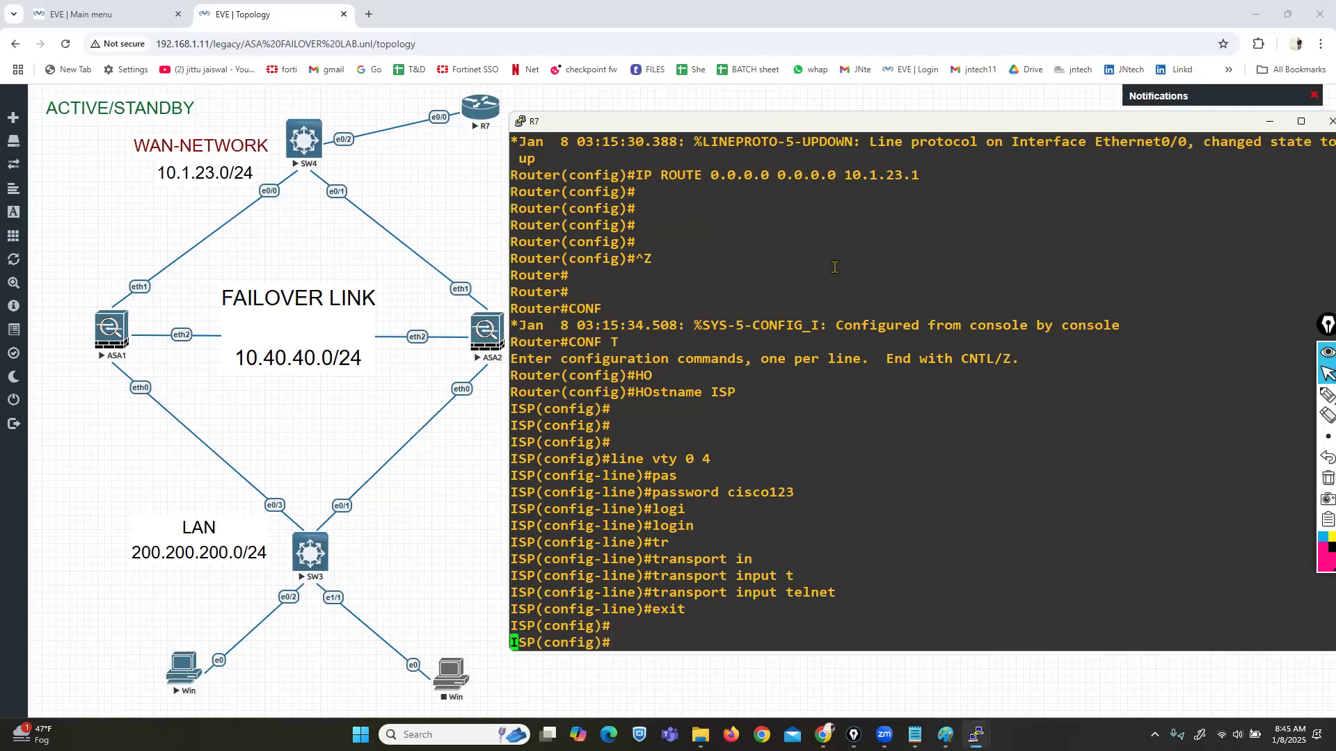
Step: Open the Win host's VNC console and position its window
left_click(176, 674)
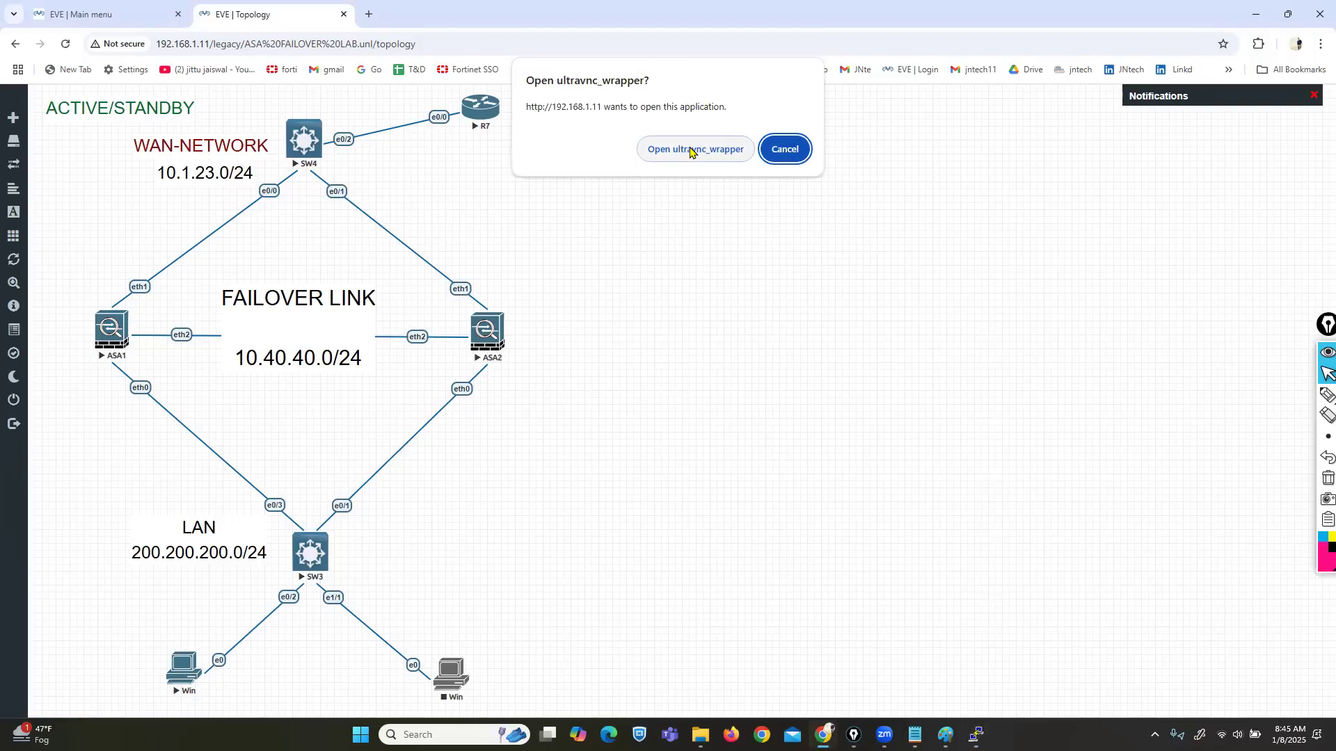
left_click(693, 150)
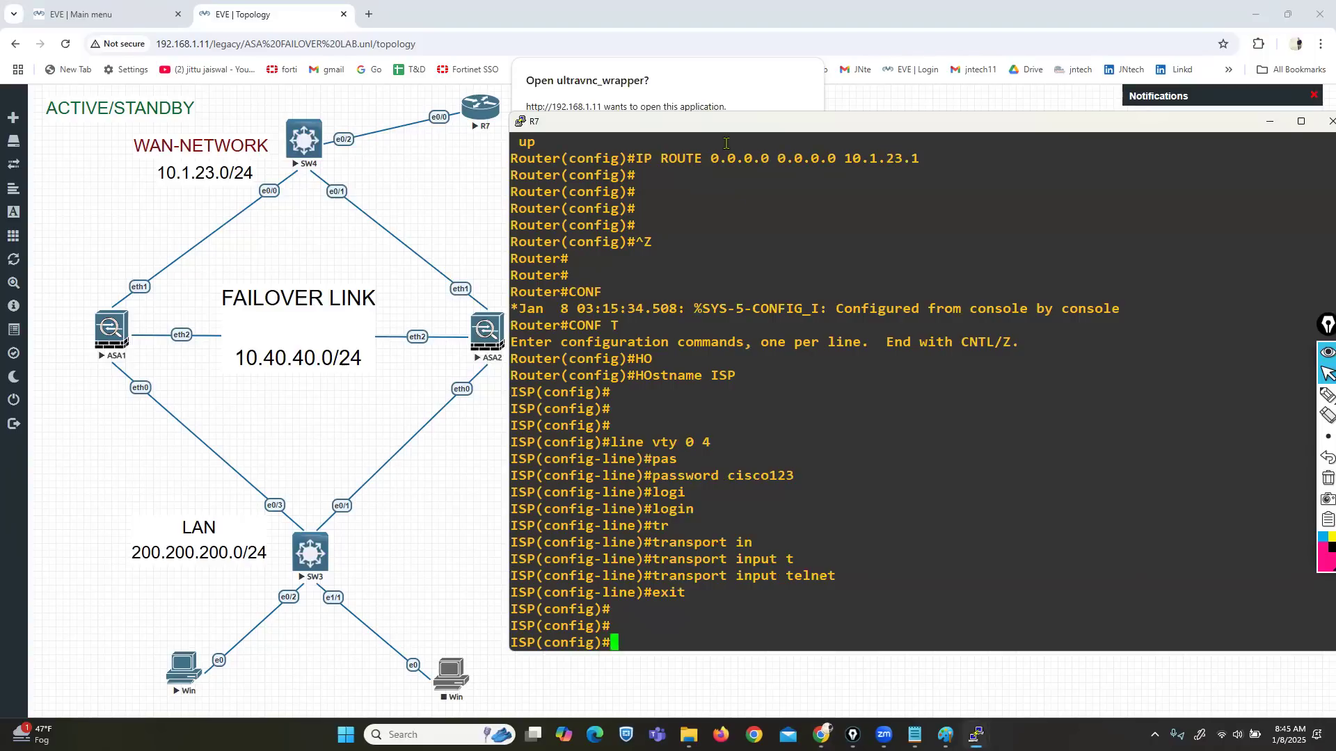
left_click(767, 96)
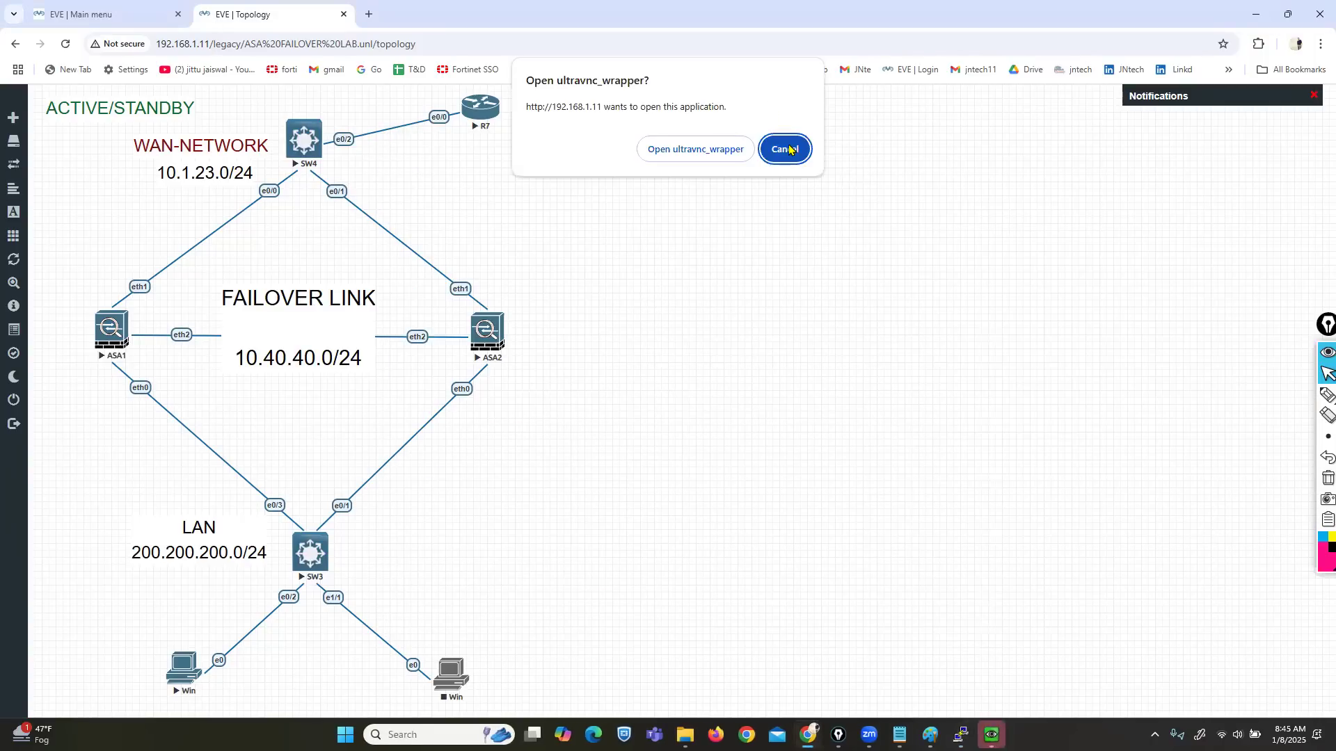
left_click(788, 149)
mouse_move(930, 736)
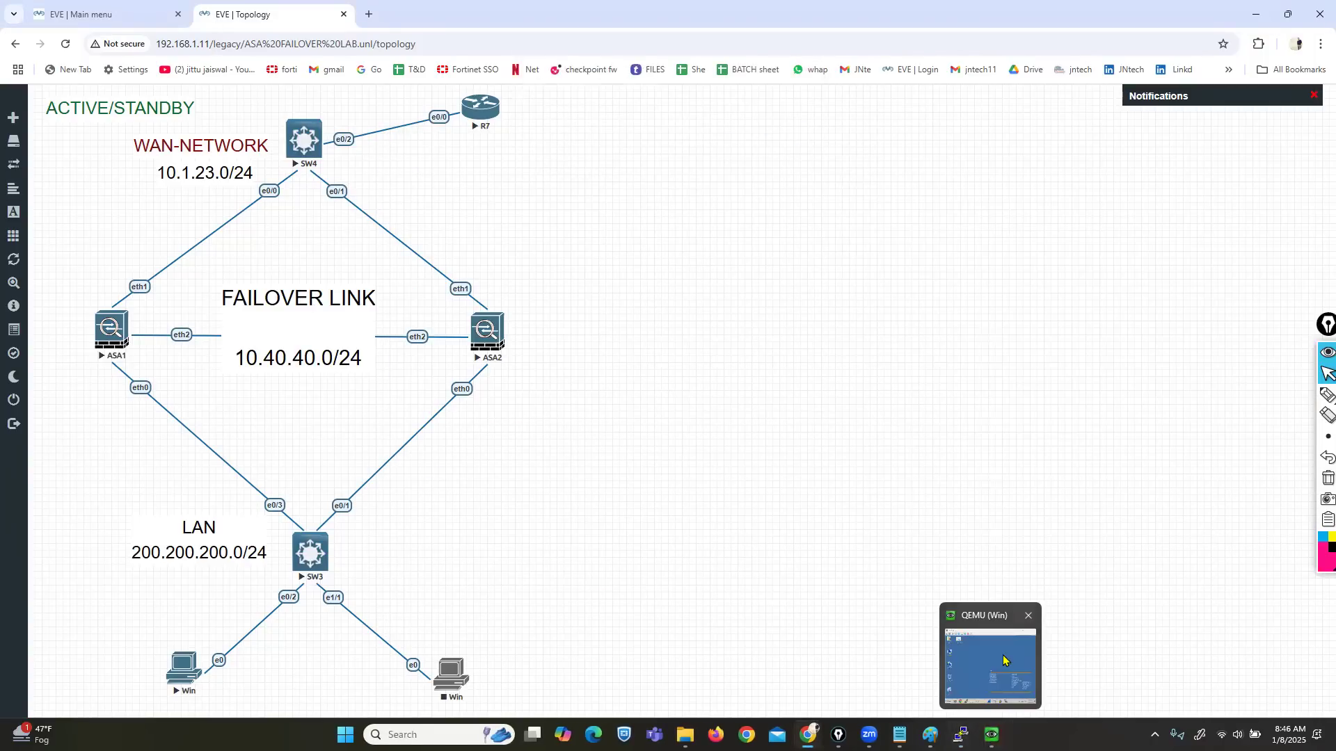
left_click(995, 665)
left_click_drag(624, 138, 790, 191)
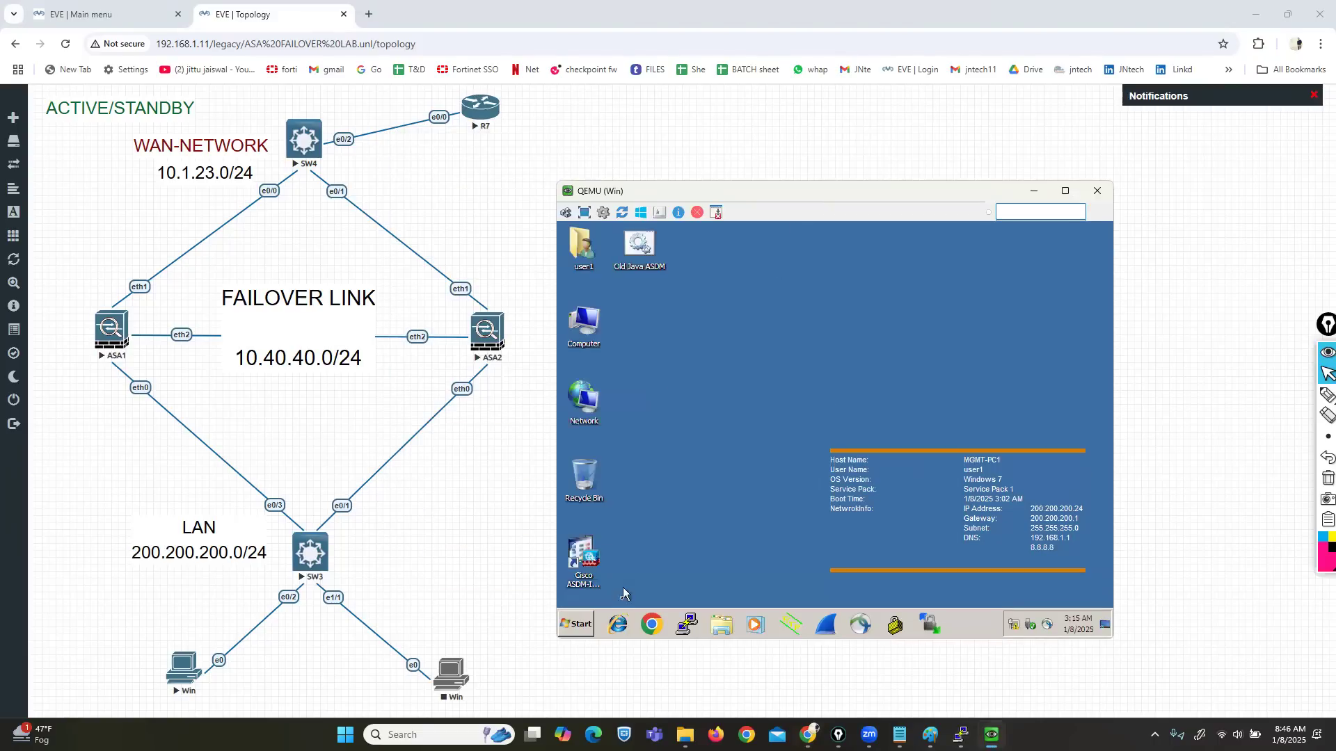
Step: Launch cmd from the guest's Run dialog and open ncpa.cpl network connections
left_click(576, 625)
left_click(762, 571)
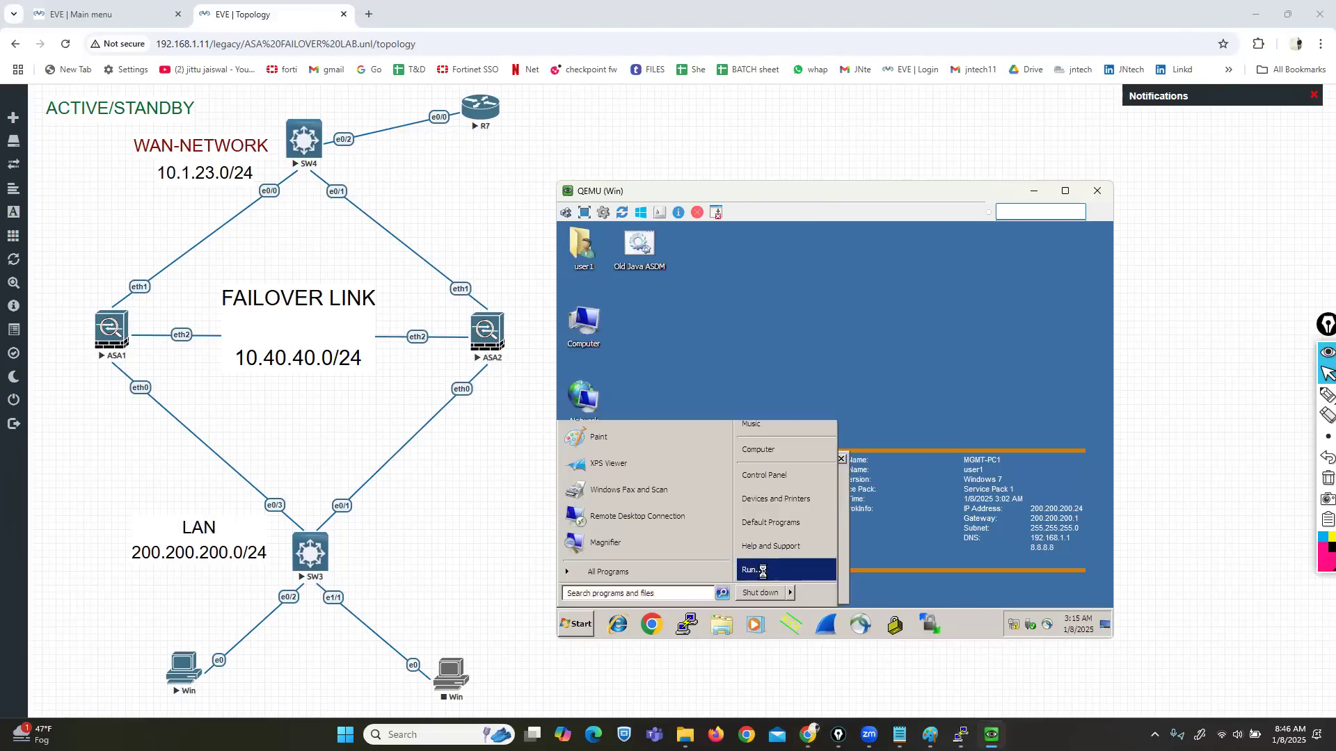
type("cmd")
key("Return")
type("ncpa.cpl")
key("Return")
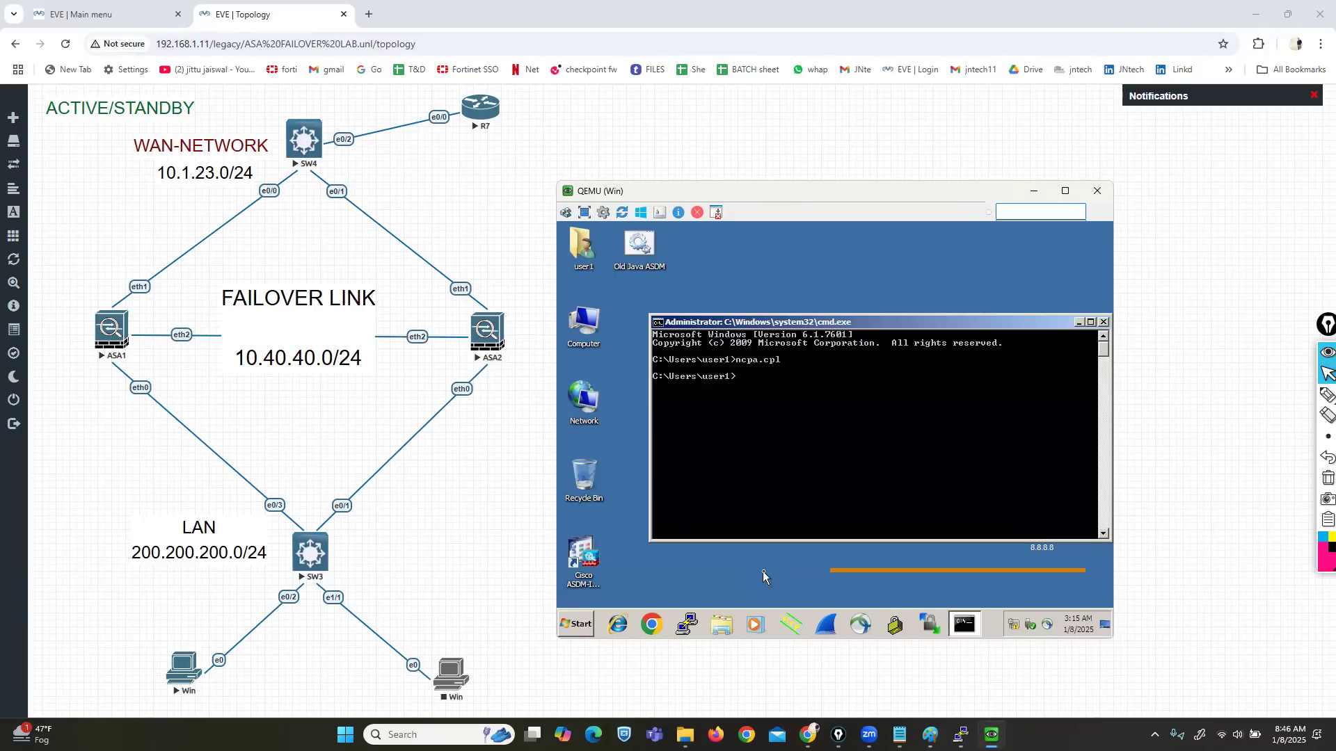
Step: Review Local Area Connection IPv4 settings: 200.200.200.24/24, gateway 200.200.200.1, then close
right_click(624, 302)
left_click(668, 410)
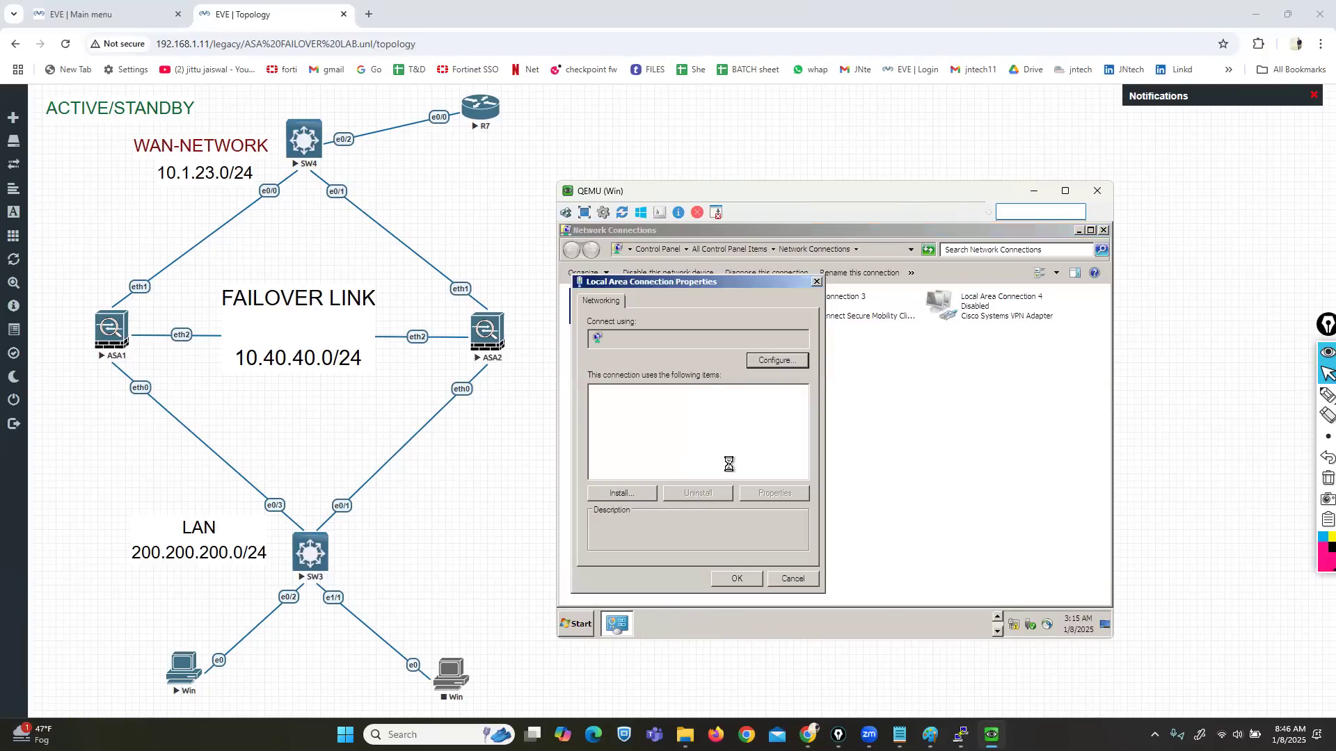
left_click(729, 450)
left_click(766, 494)
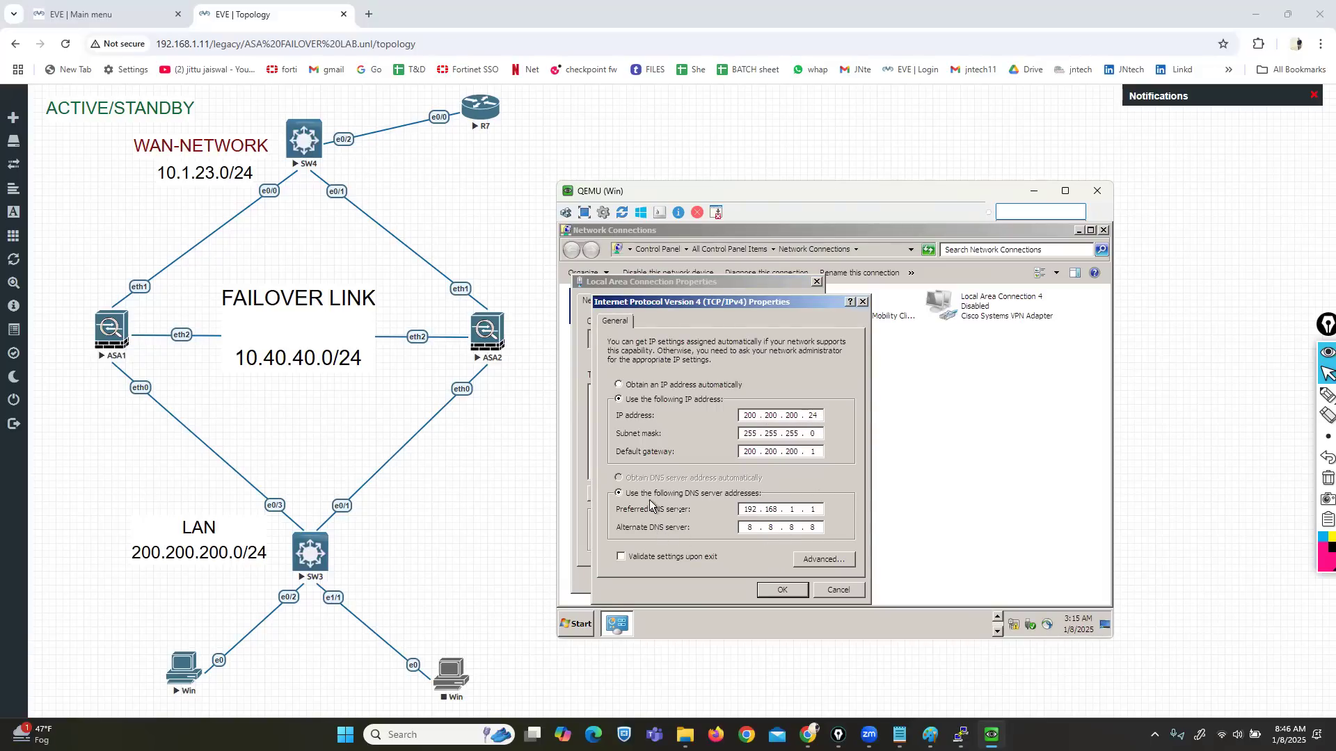
left_click(813, 527)
key("BackSpace")
key("BackSpace")
key("BackSpace")
key("BackSpace")
key("BackSpace")
key("BackSpace")
key("BackSpace")
left_click(766, 591)
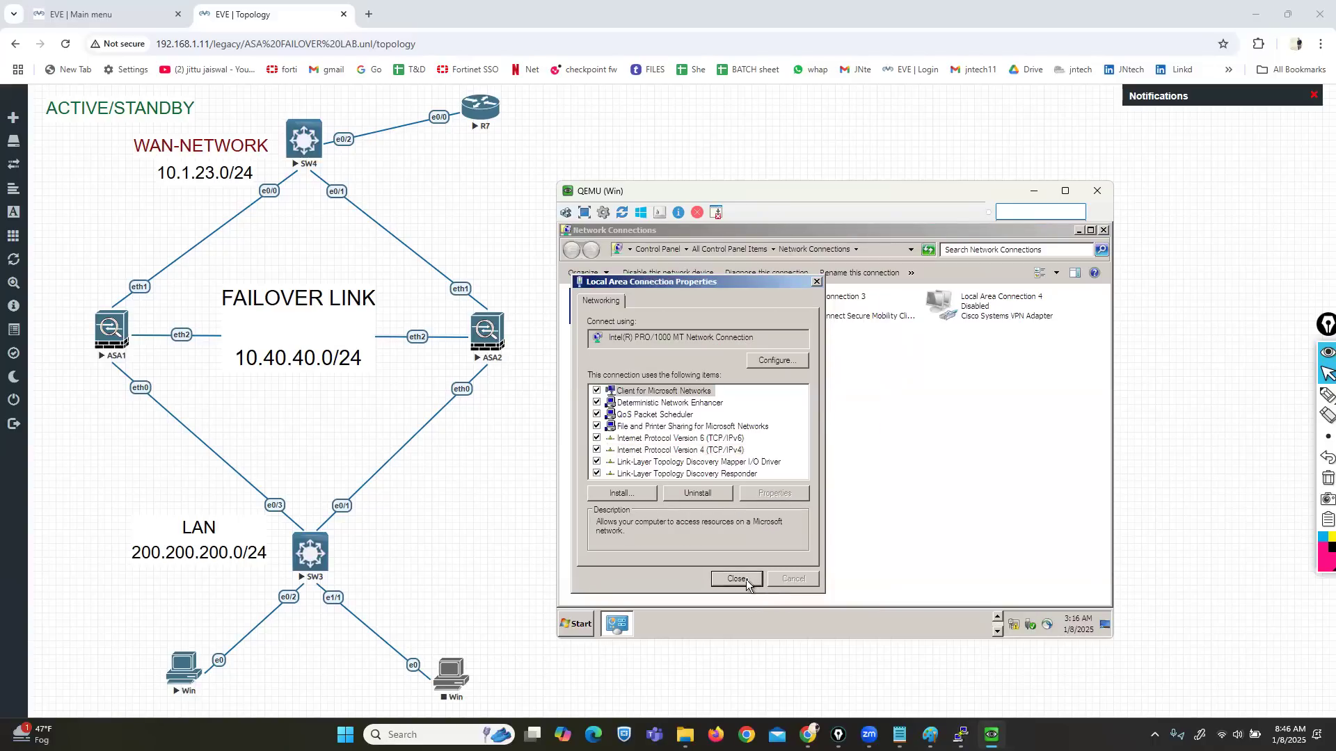
left_click(746, 579)
left_click_drag(941, 198, 901, 237)
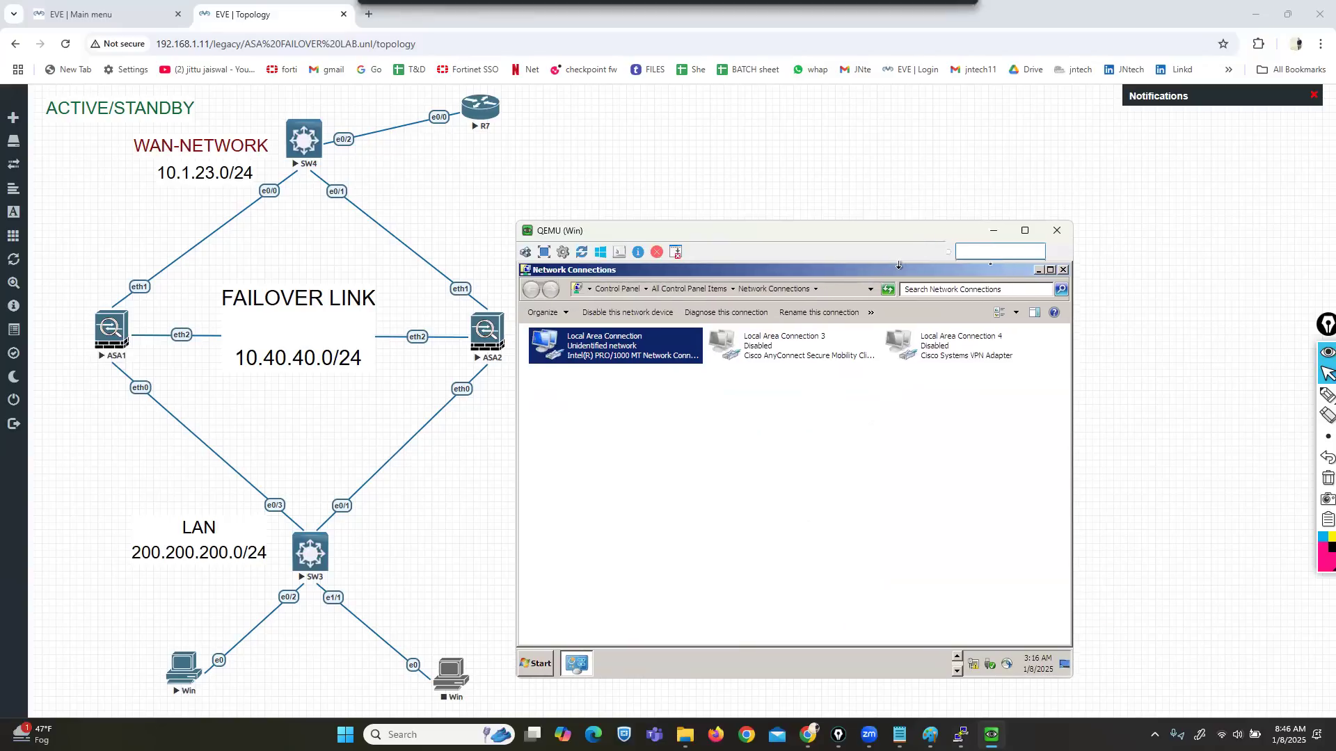
Step: Check the guest's ipconfig output and ping gateway 200.200.200.1
left_click(1063, 270)
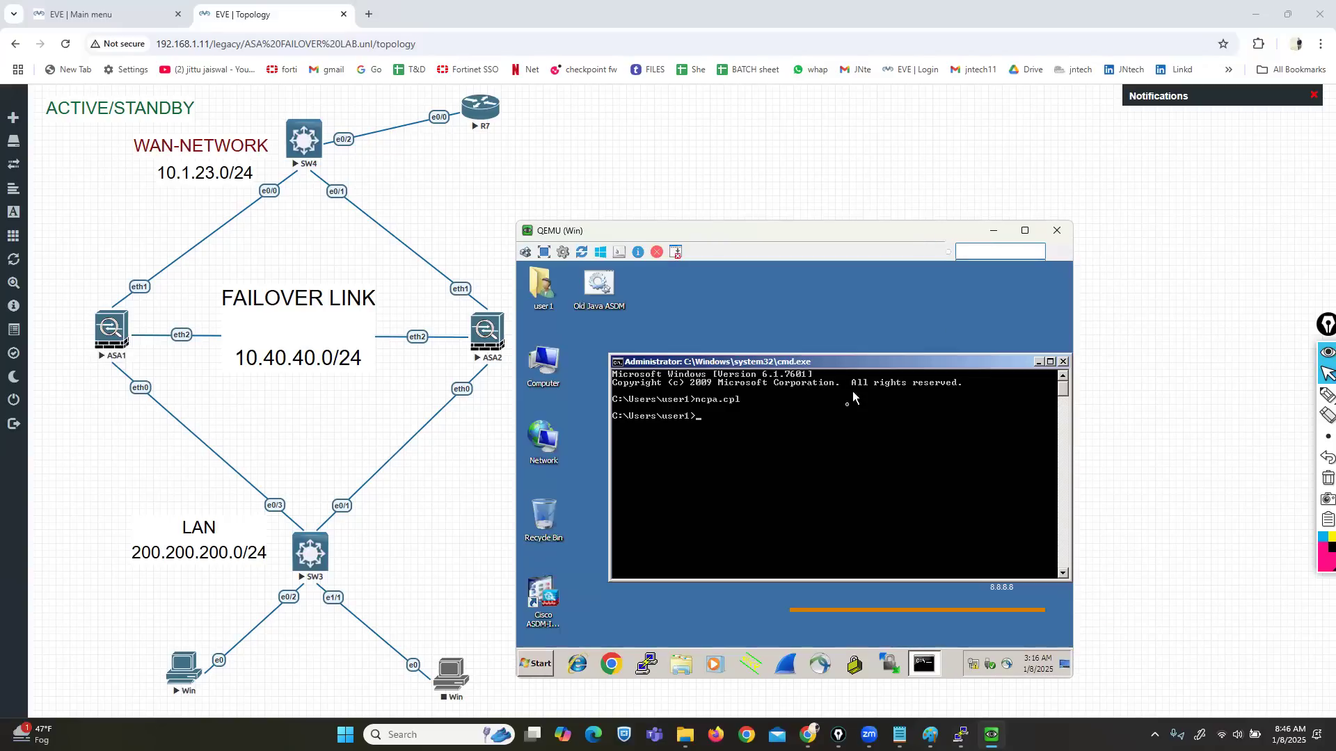
type("ipcond")
key("BackSpace")
key("BackSpace")
key("BackSpace")
key("BackSpace")
key("BackSpace")
key("BackSpace")
type("ipc")
key("BackSpace")
key("BackSpace")
key("BackSpace")
type("ipconfig")
key("Return")
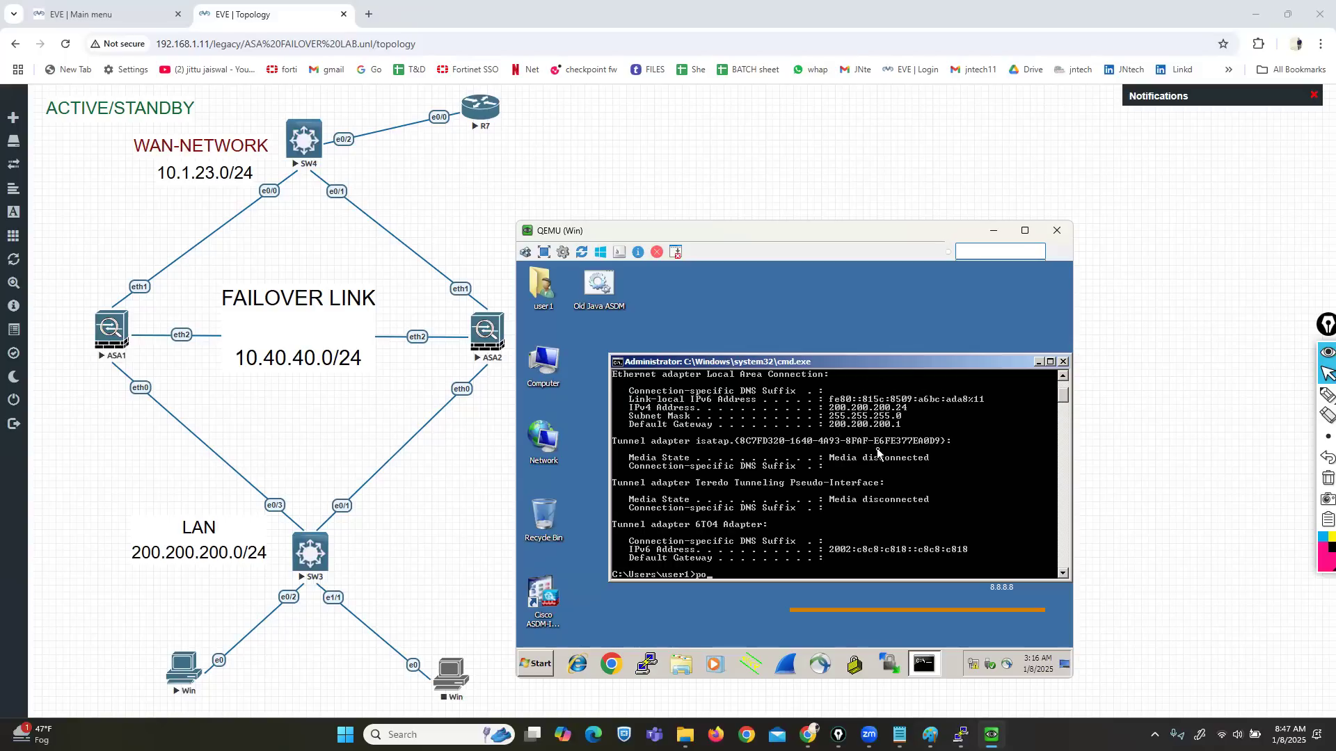
type("ping 200.200.200.1")
key("Return")
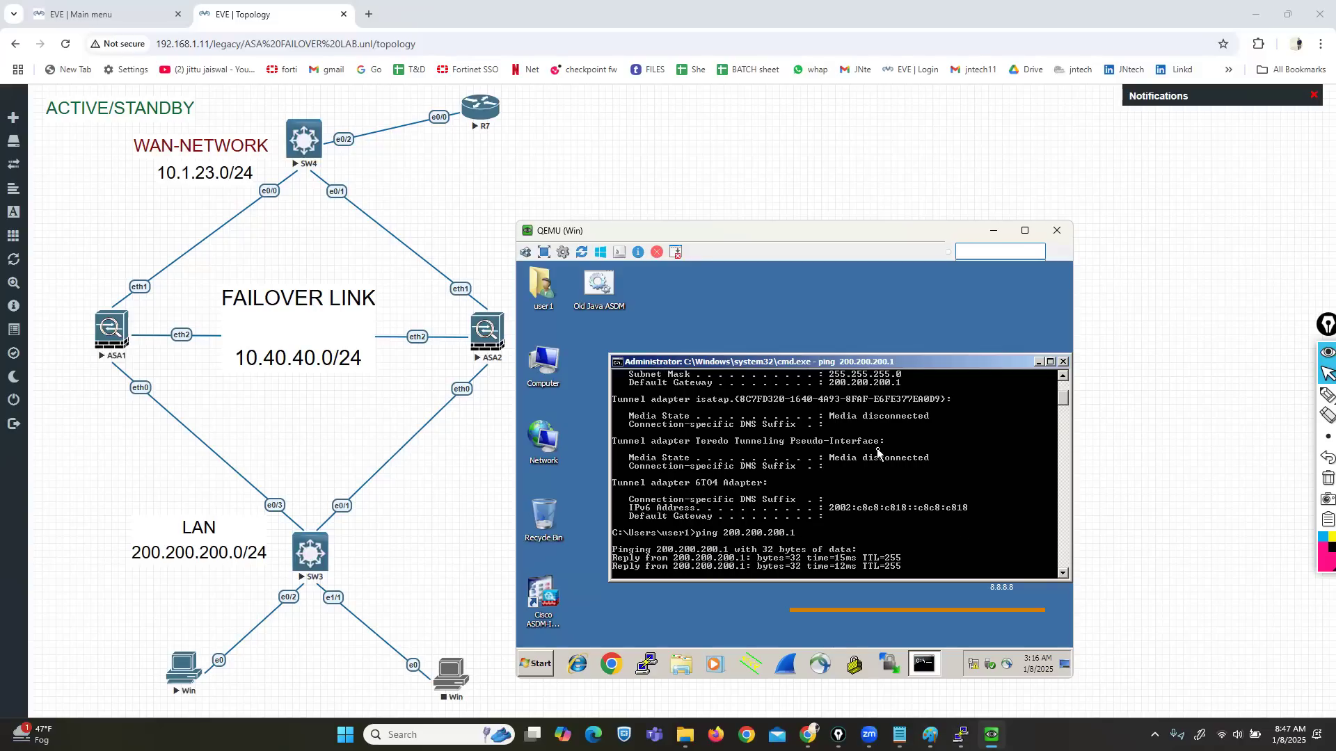
key("ctrl+c")
key("Return")
key("Return")
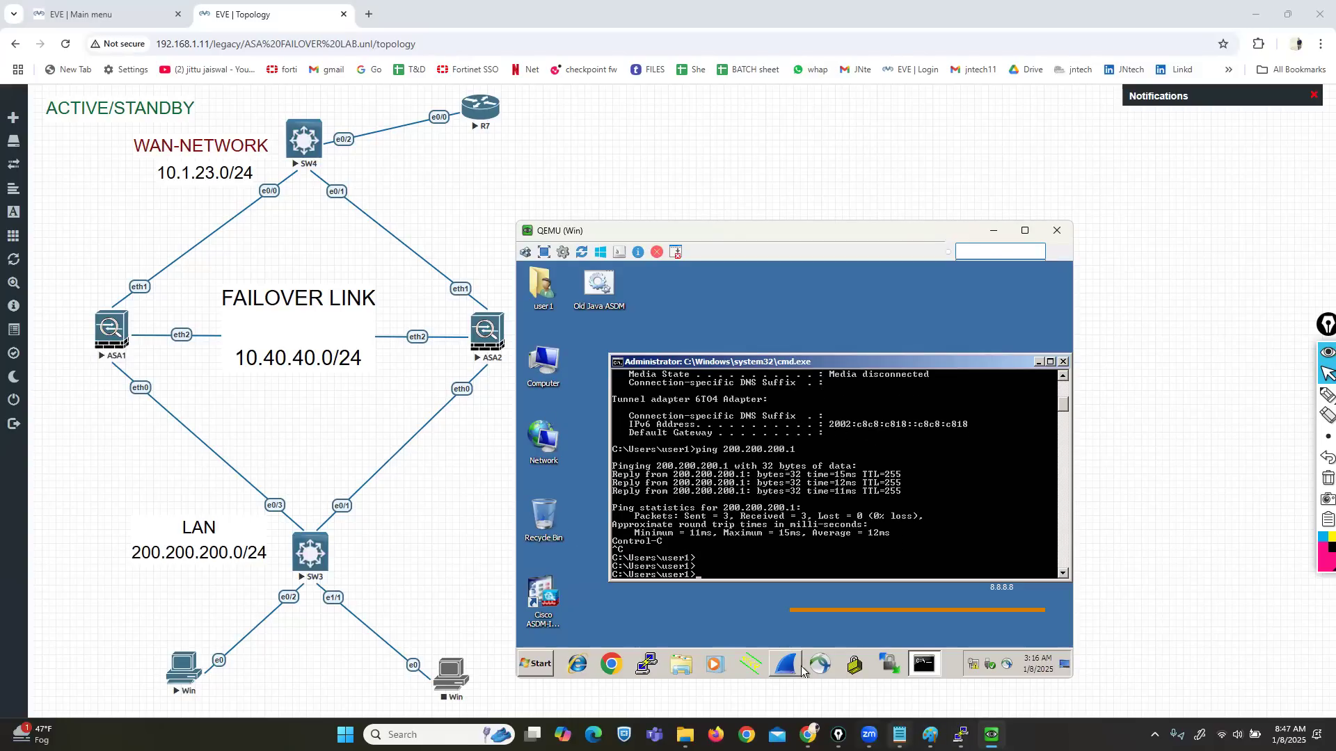
Step: Enable ICMP inspection on ASA1 with fixup protocol icmp, then minimize its console
mouse_move(961, 734)
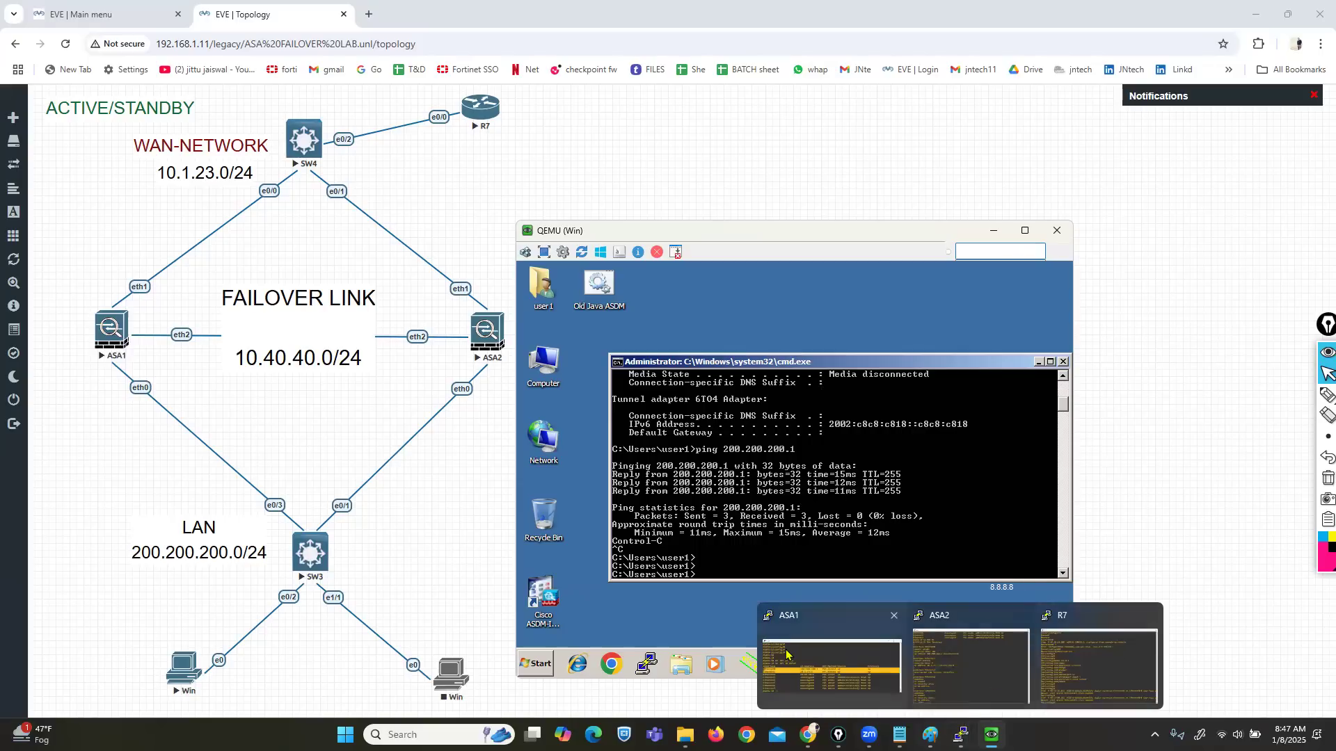
left_click(801, 668)
left_click(443, 263)
type("conf t")
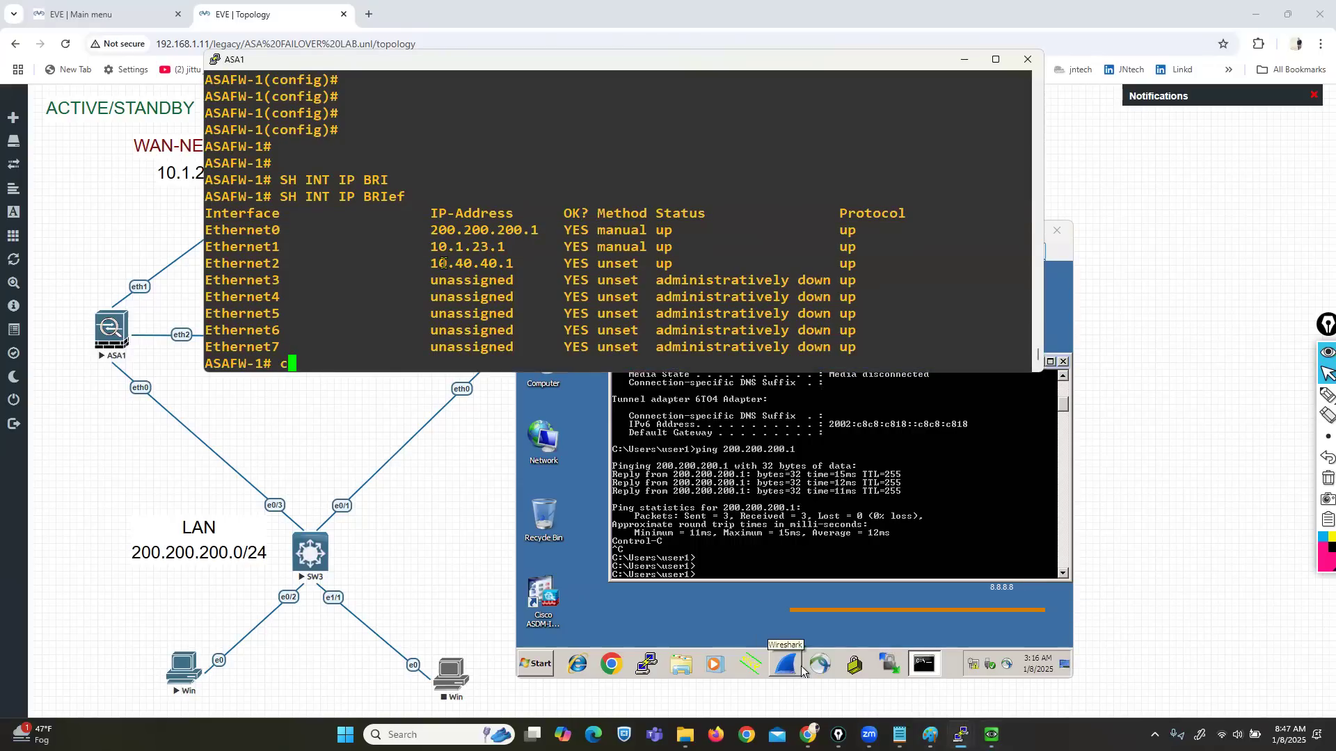
key("Return")
type("fix")
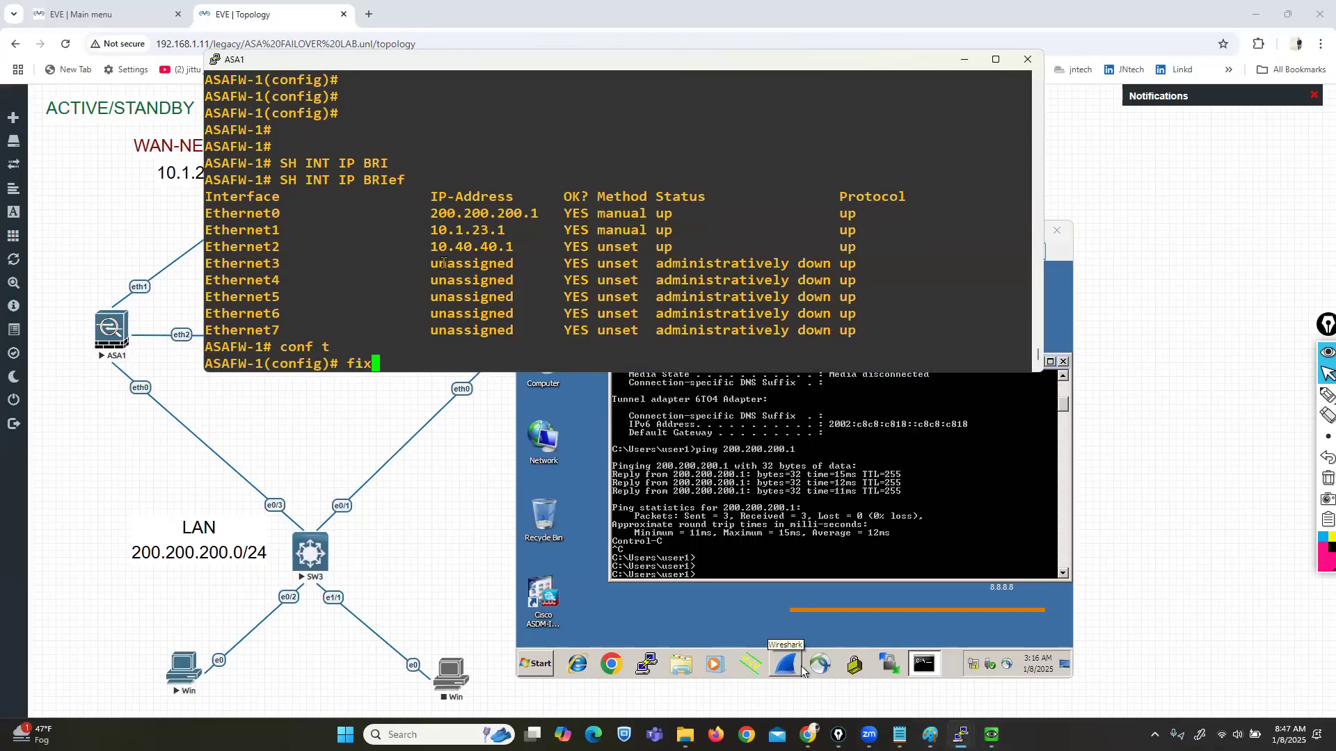
key("Tab")
type("pro")
key("Tab")
type("icmp")
key("Return")
key("Return")
key("Return")
key("Return")
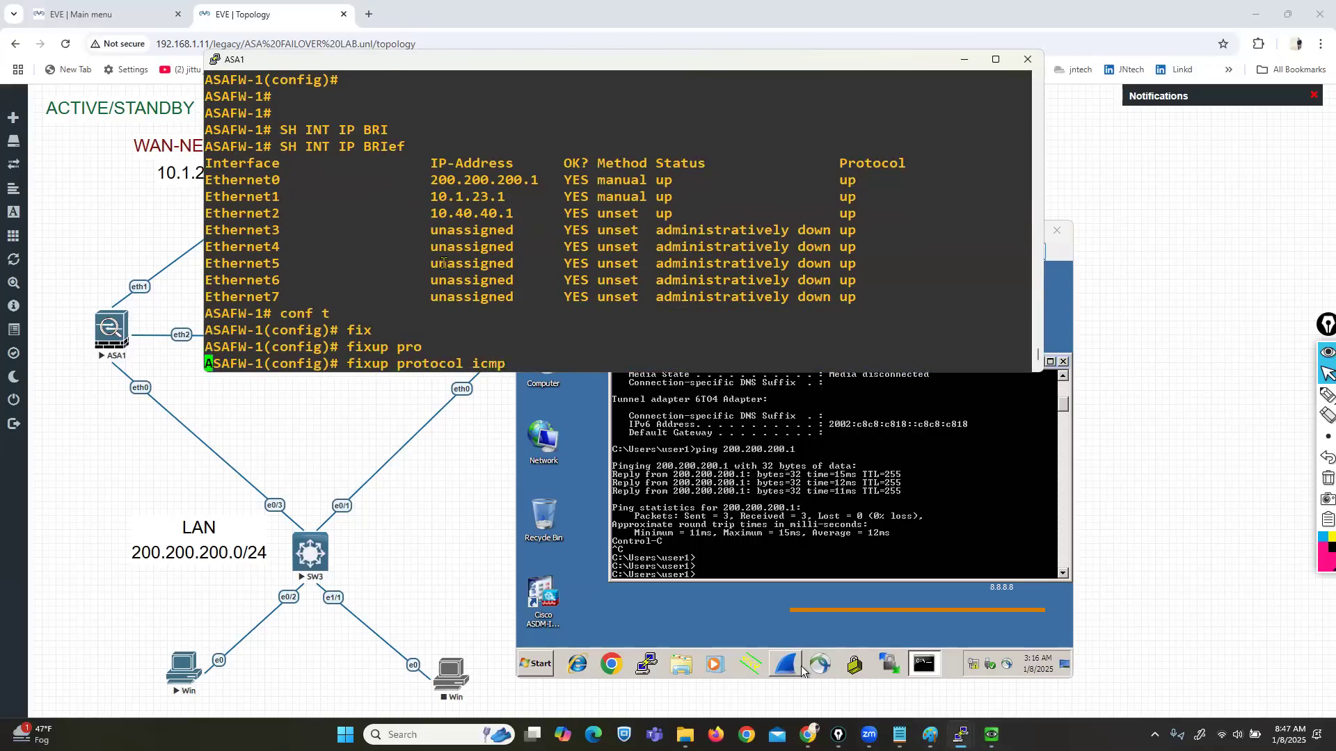
key("ctrl+z")
key("Return")
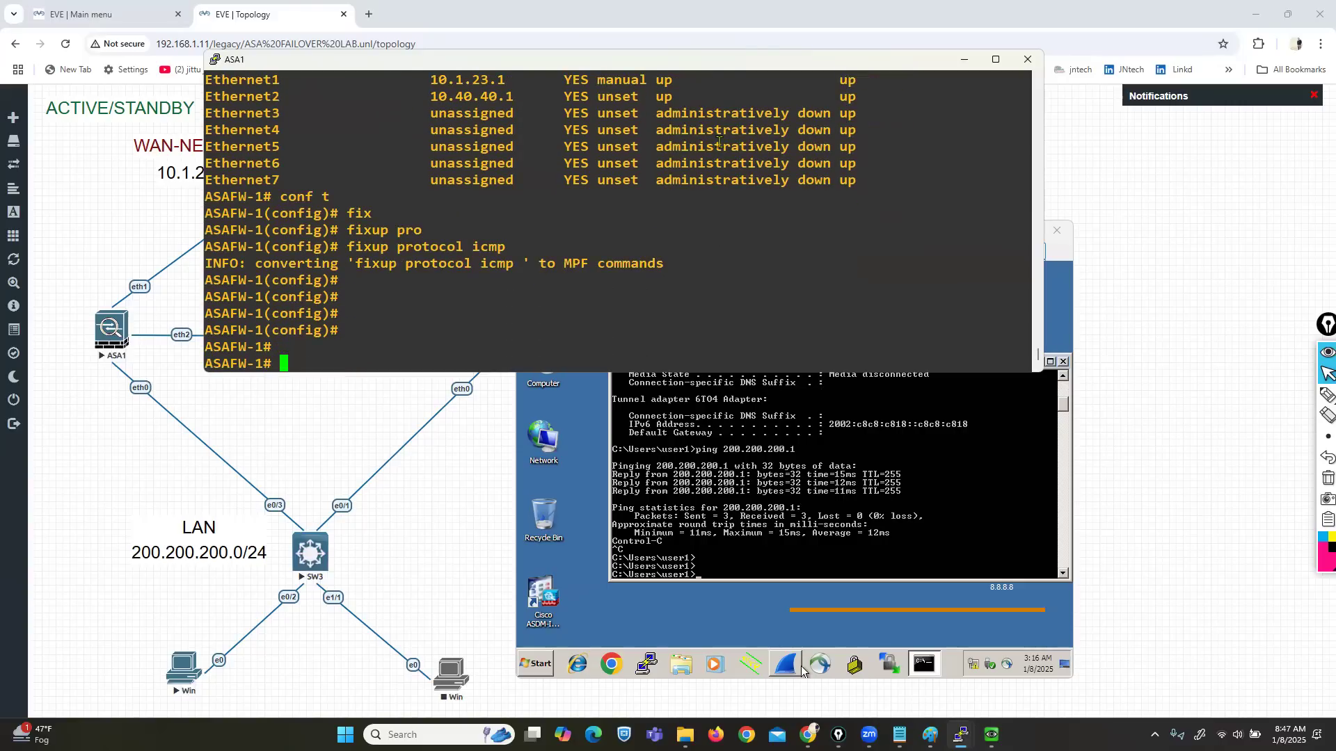
left_click_drag(768, 64, 737, 68)
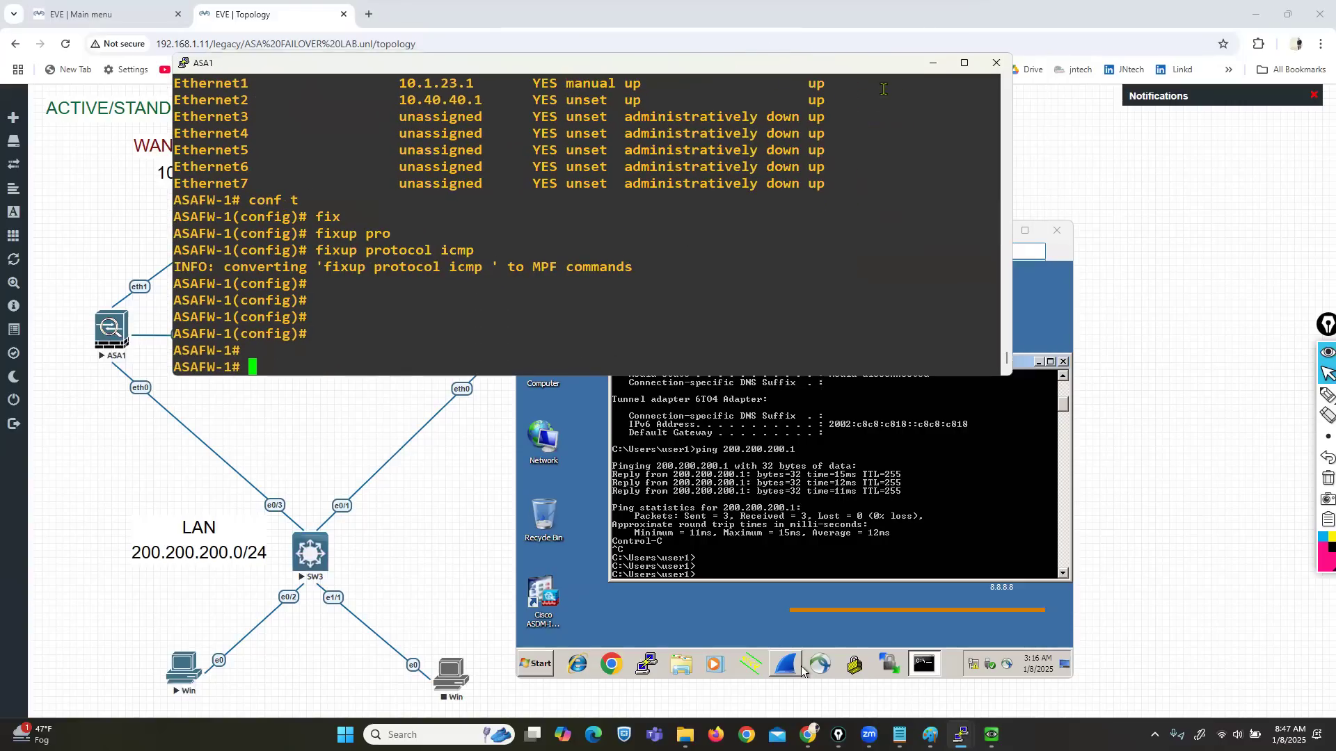
left_click(933, 64)
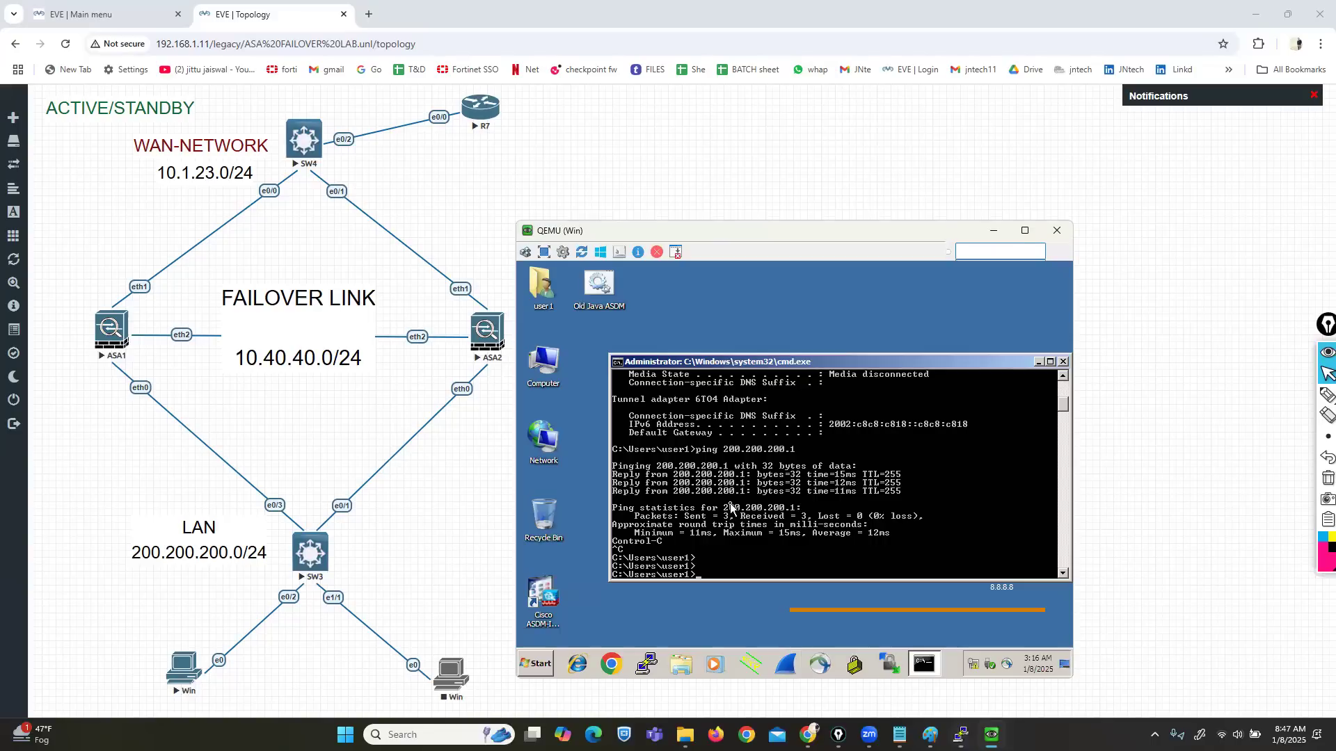
Step: Run ping 10.1.23.10 -t from the Win command prompt for continuous replies
type("ing 10.1.23.10")
key("Return")
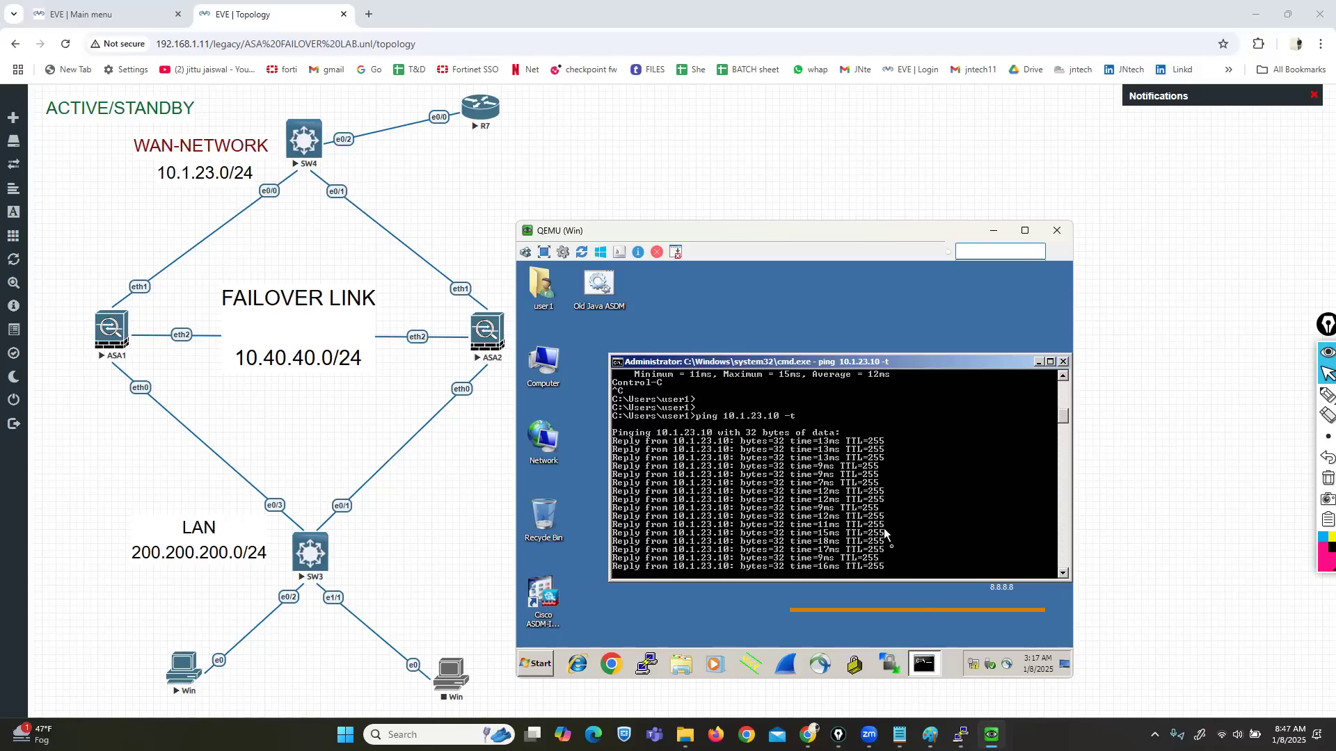
Step: Run show failover on ASA1 and highlight its Primary - Active status
mouse_move(961, 735)
left_click(863, 687)
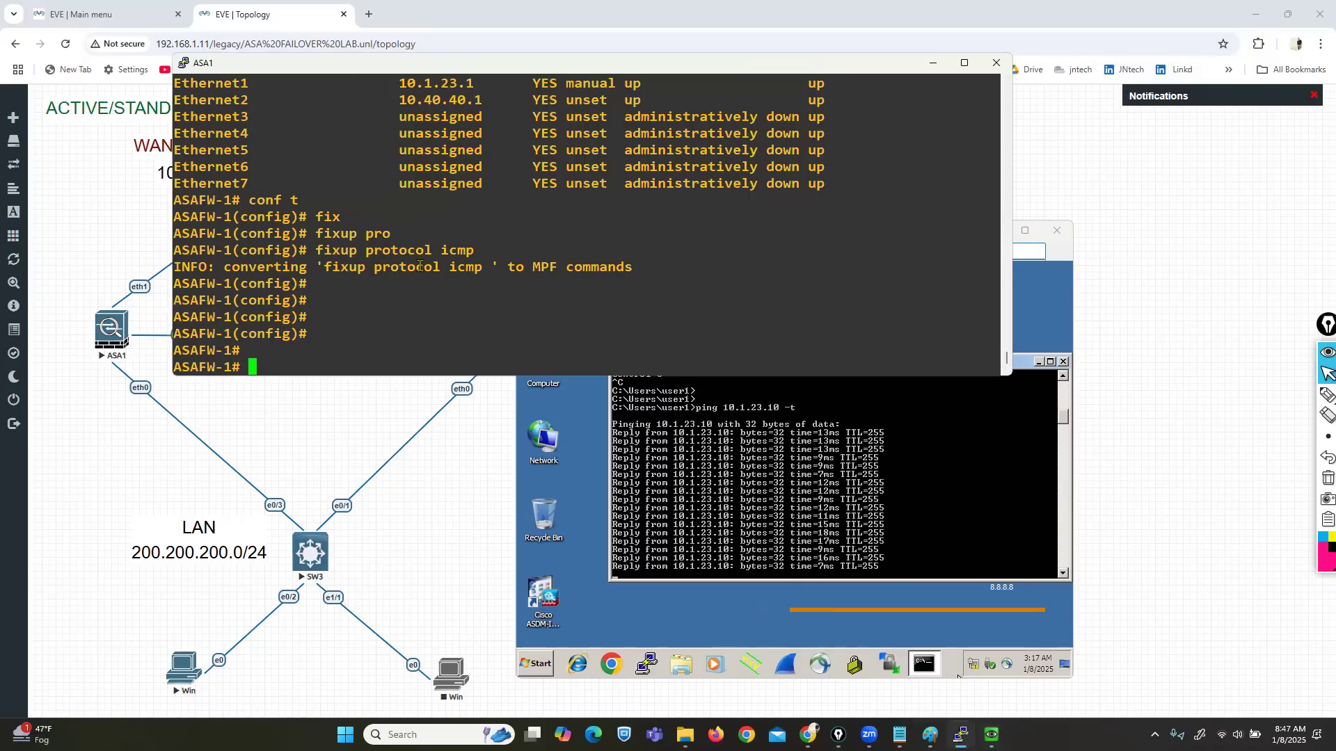
type("show fia")
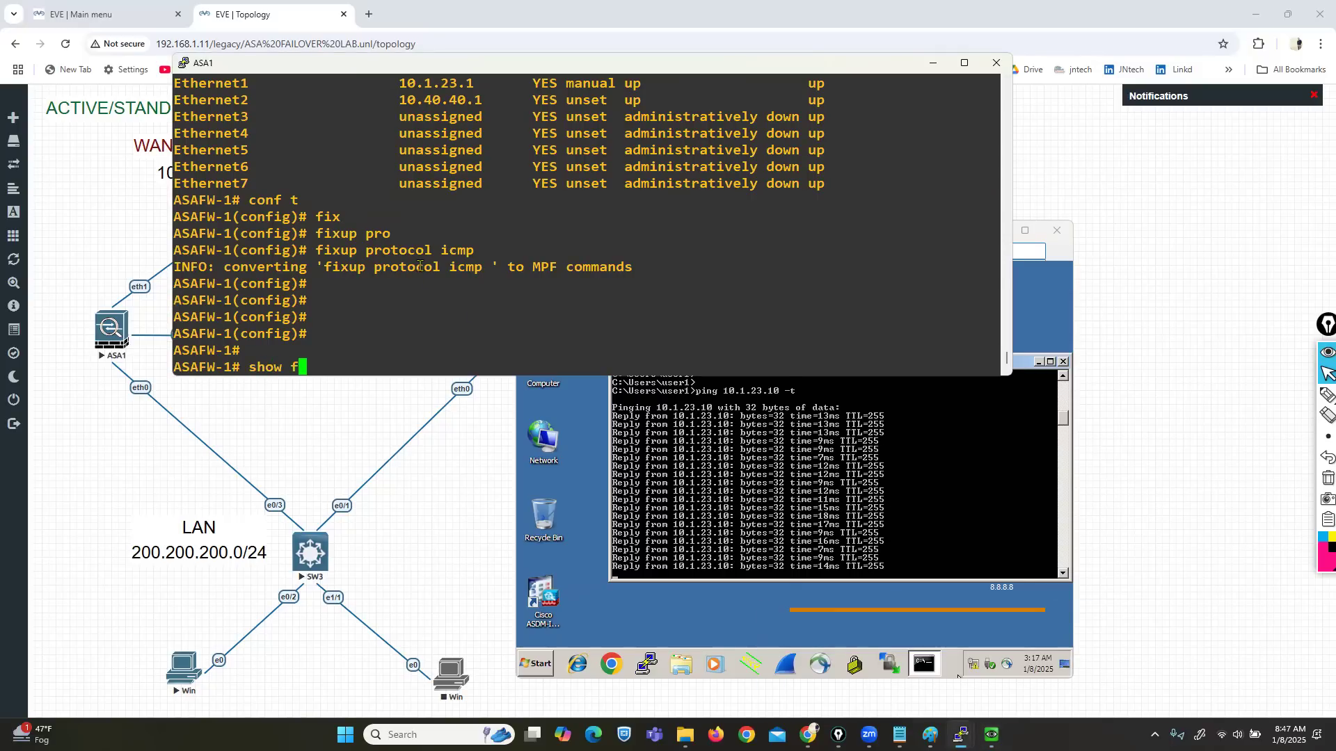
key("Tab")
key("BackSpace")
key("BackSpace")
type("a")
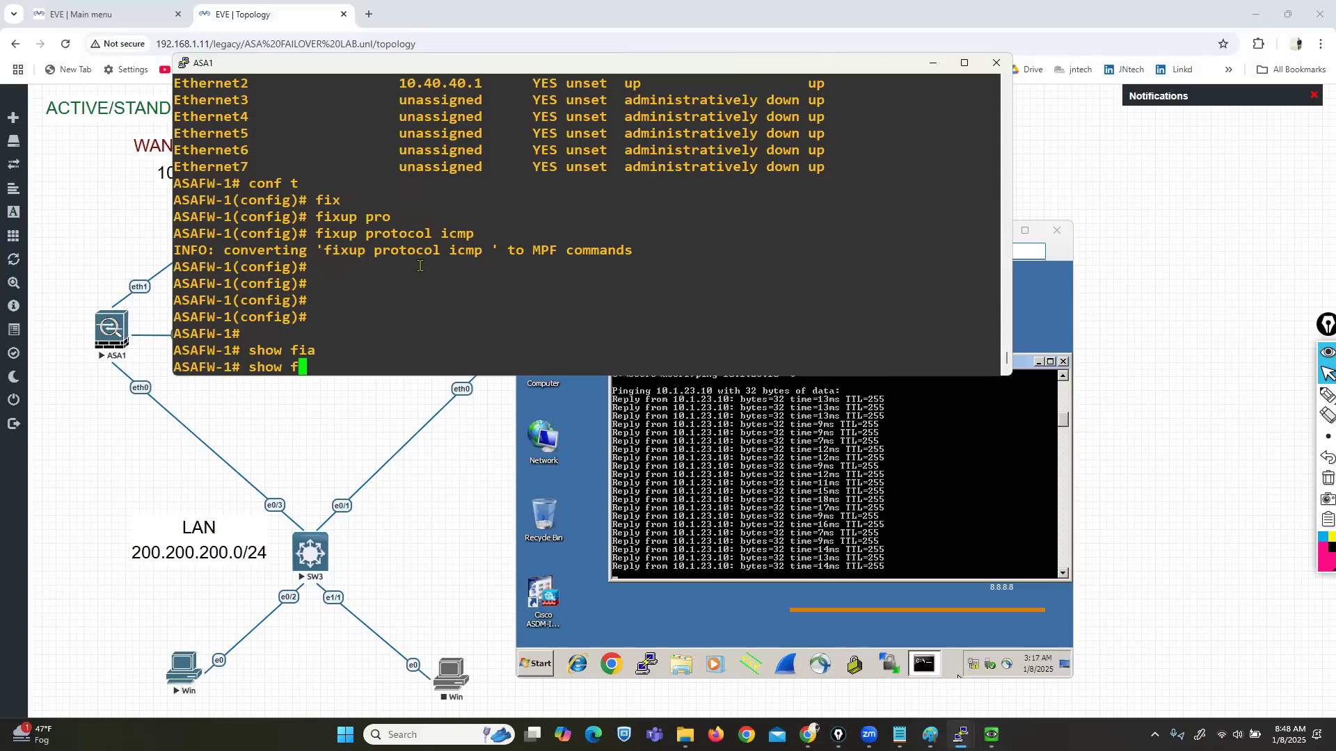
key("Tab")
key("Return")
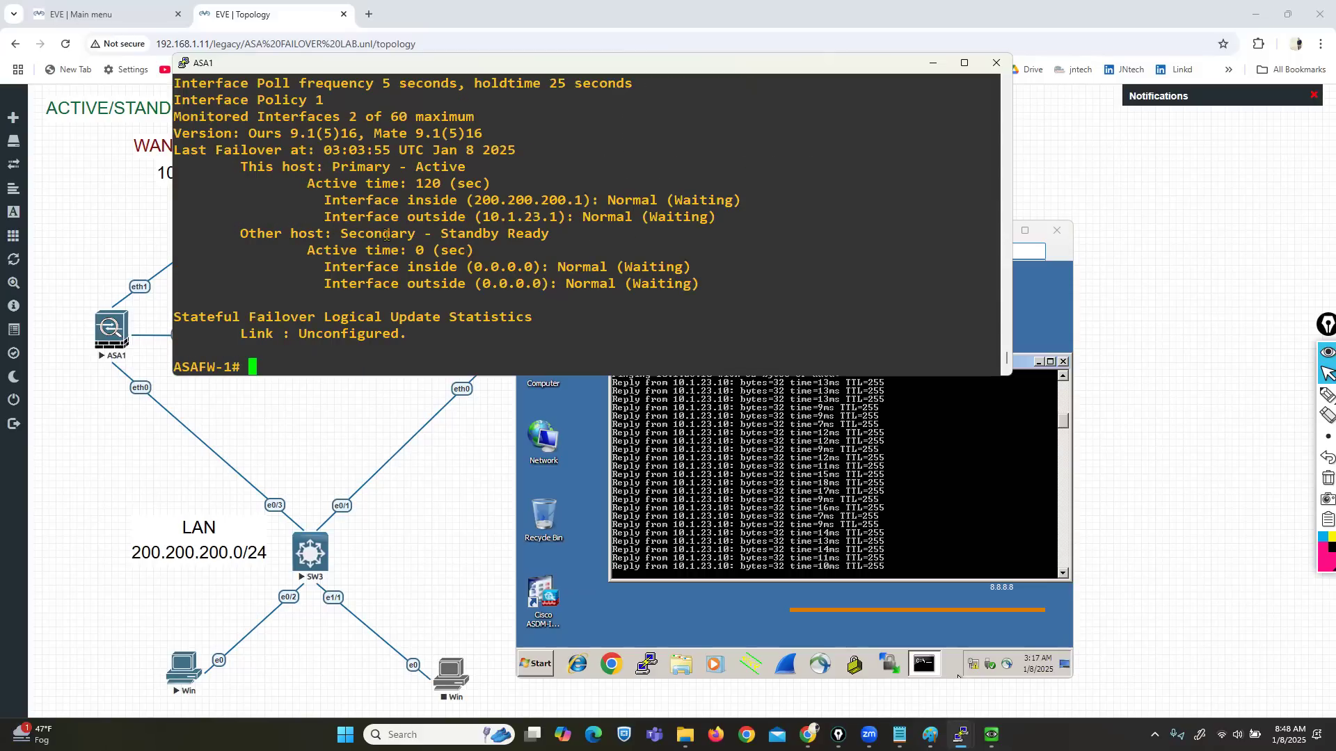
left_click_drag(380, 174, 464, 171)
Step: Rerun show failover on ASA2, highlight its Standby Ready status, then return to the Windows client
mouse_move(960, 735)
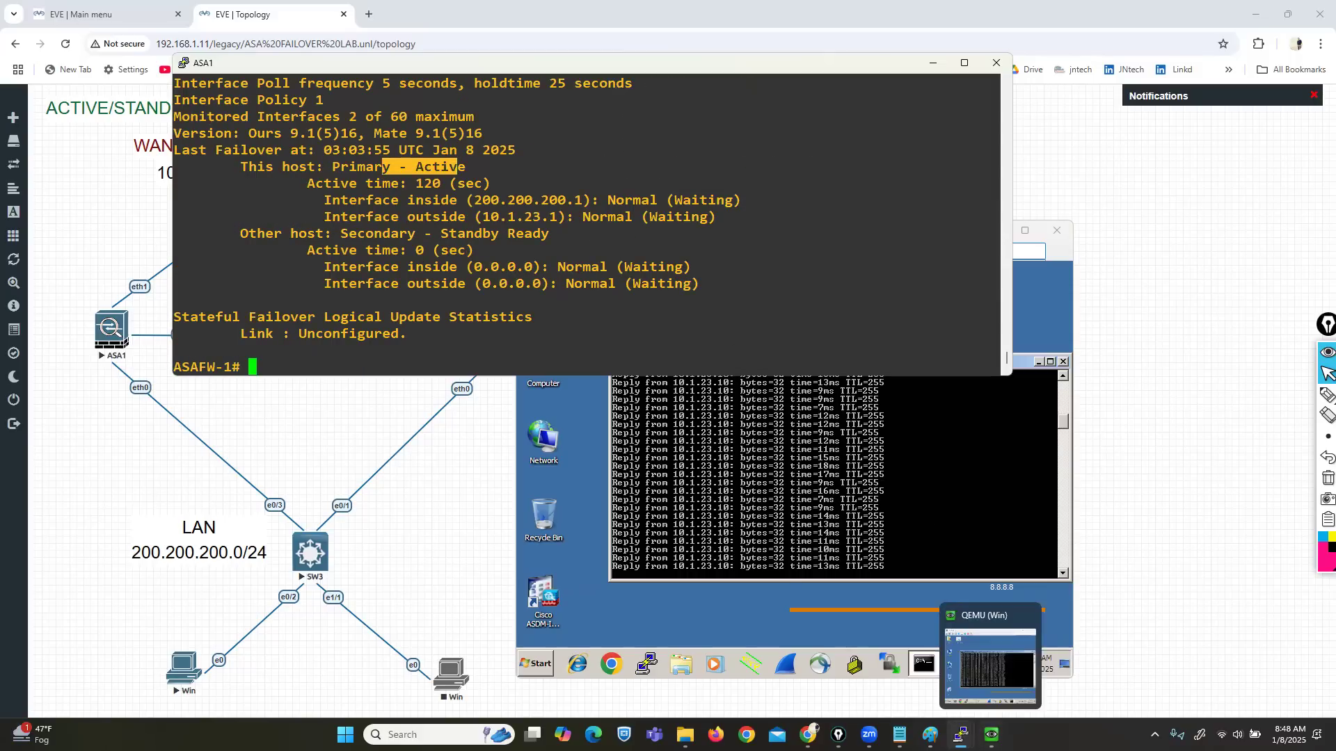
left_click(953, 669)
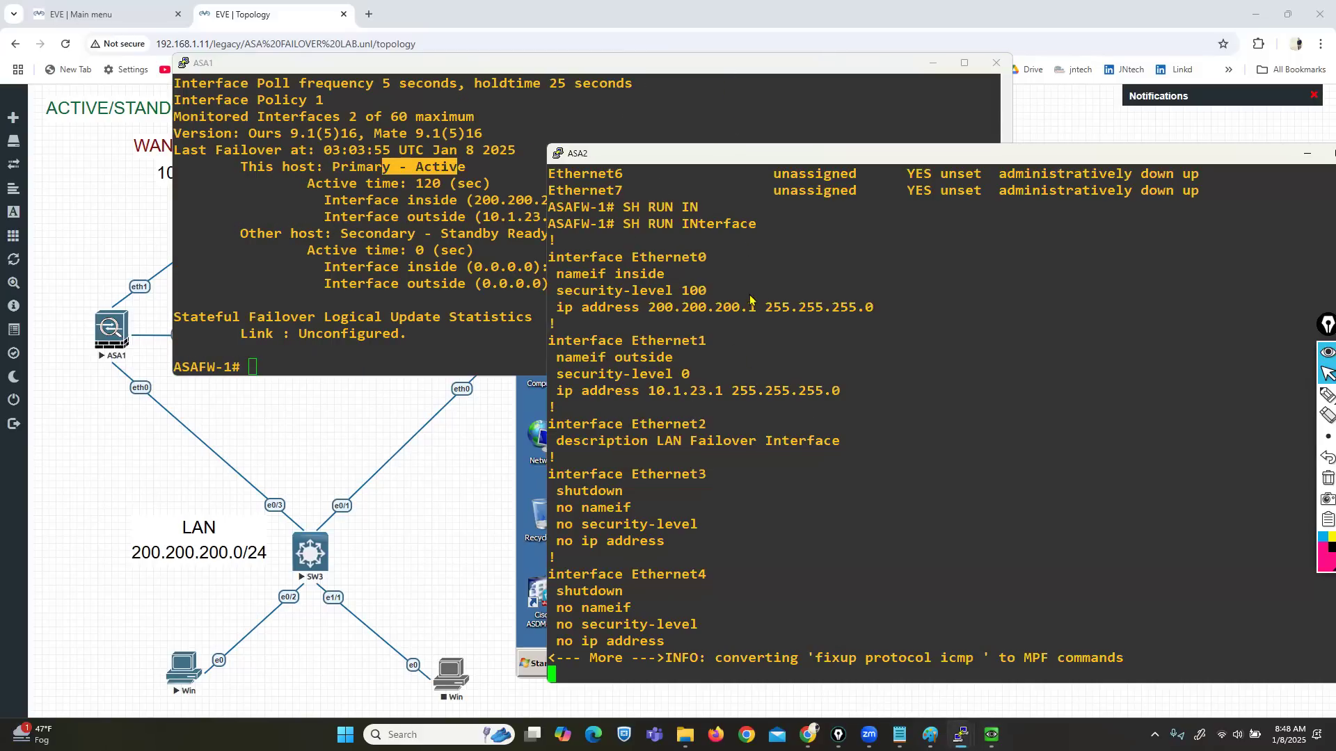
key("Return")
key("Return")
key("Return")
key("Return")
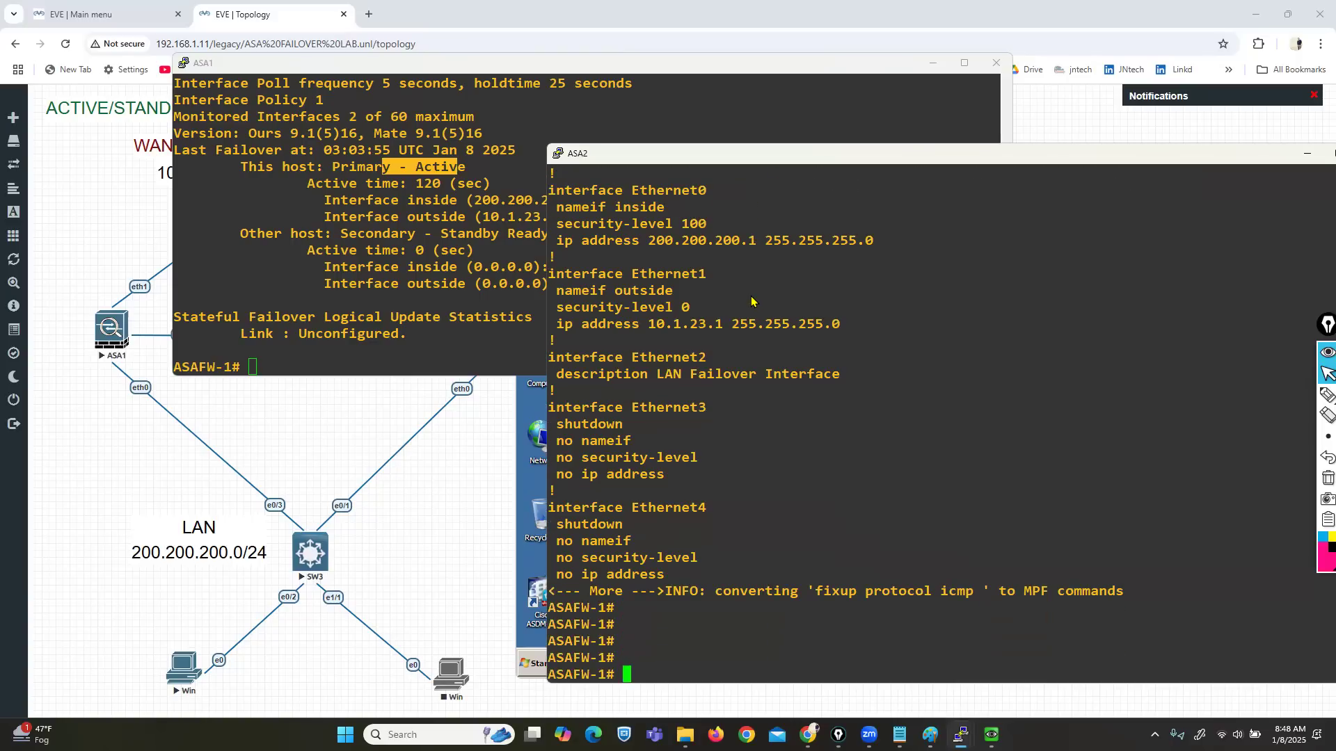
key("Up")
key("Up")
key("Up")
key("Up")
key("Up")
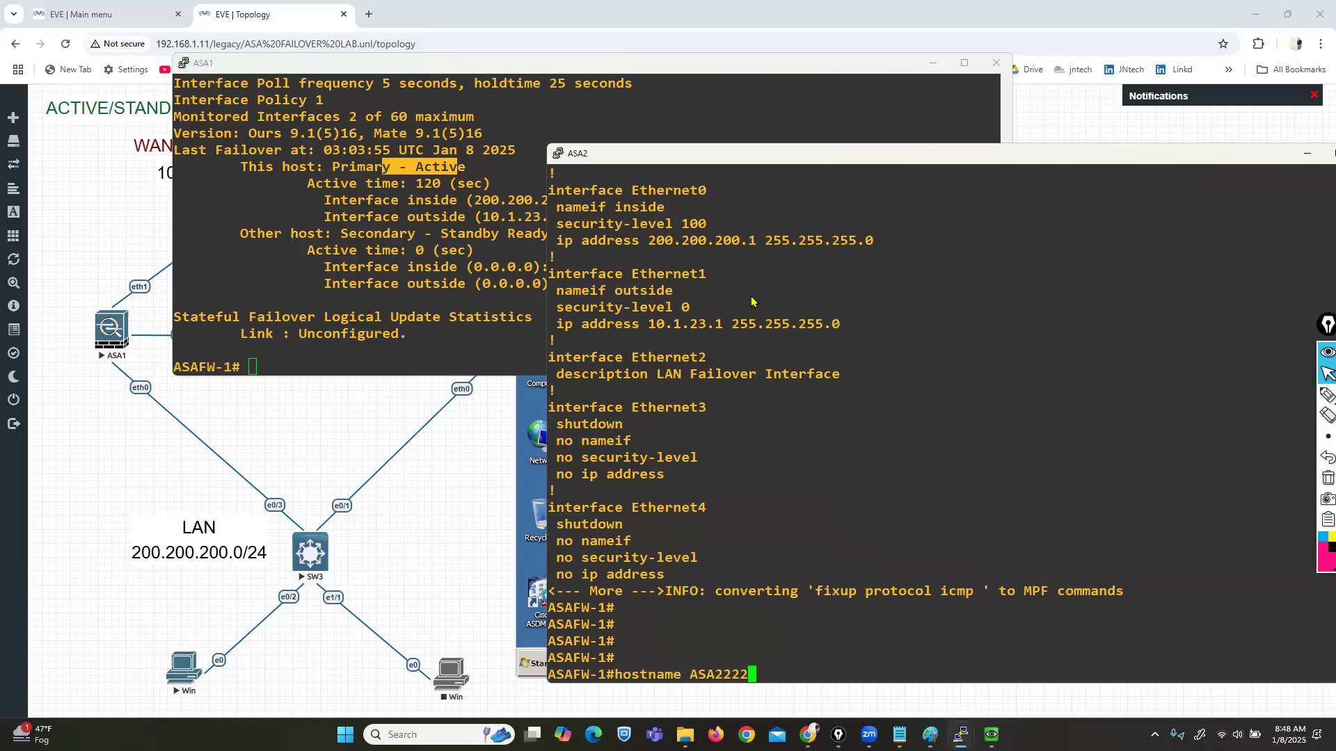
key("Up")
key("Return")
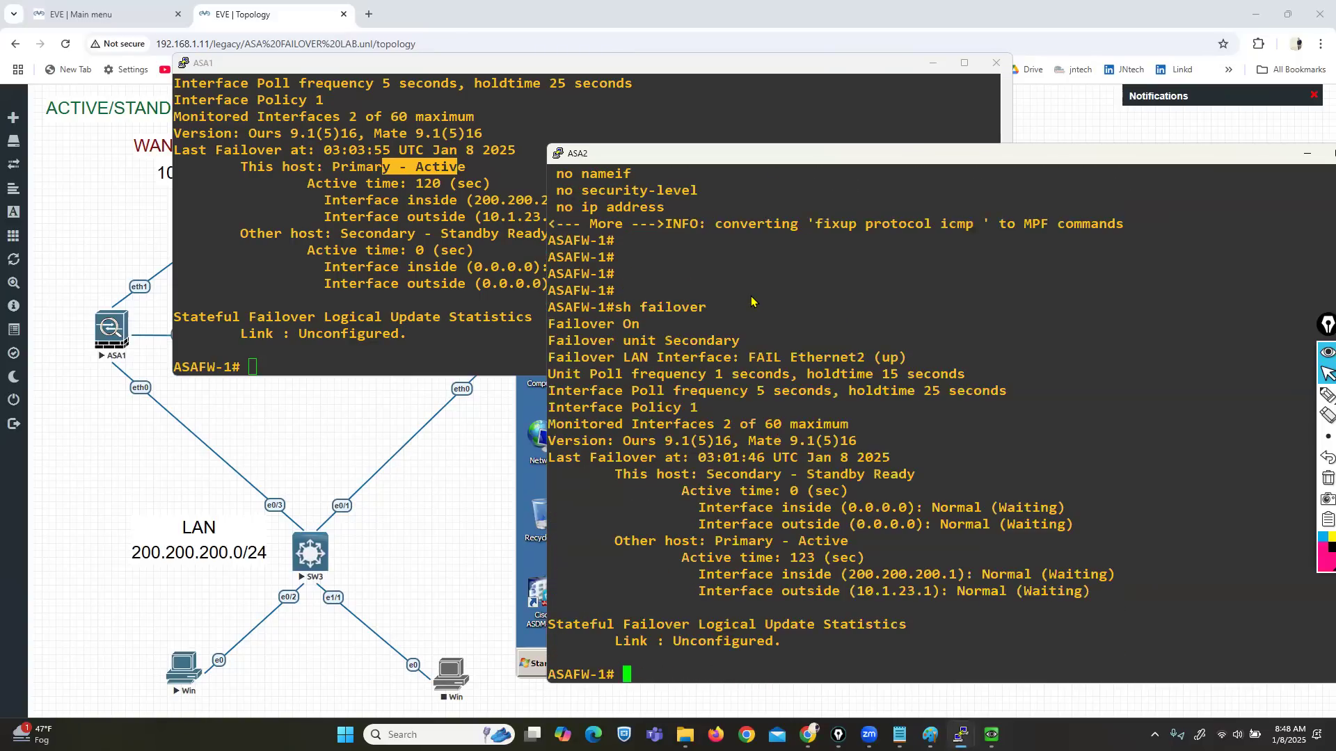
left_click_drag(708, 475, 890, 475)
left_click(936, 73)
left_click(935, 68)
left_click(538, 235)
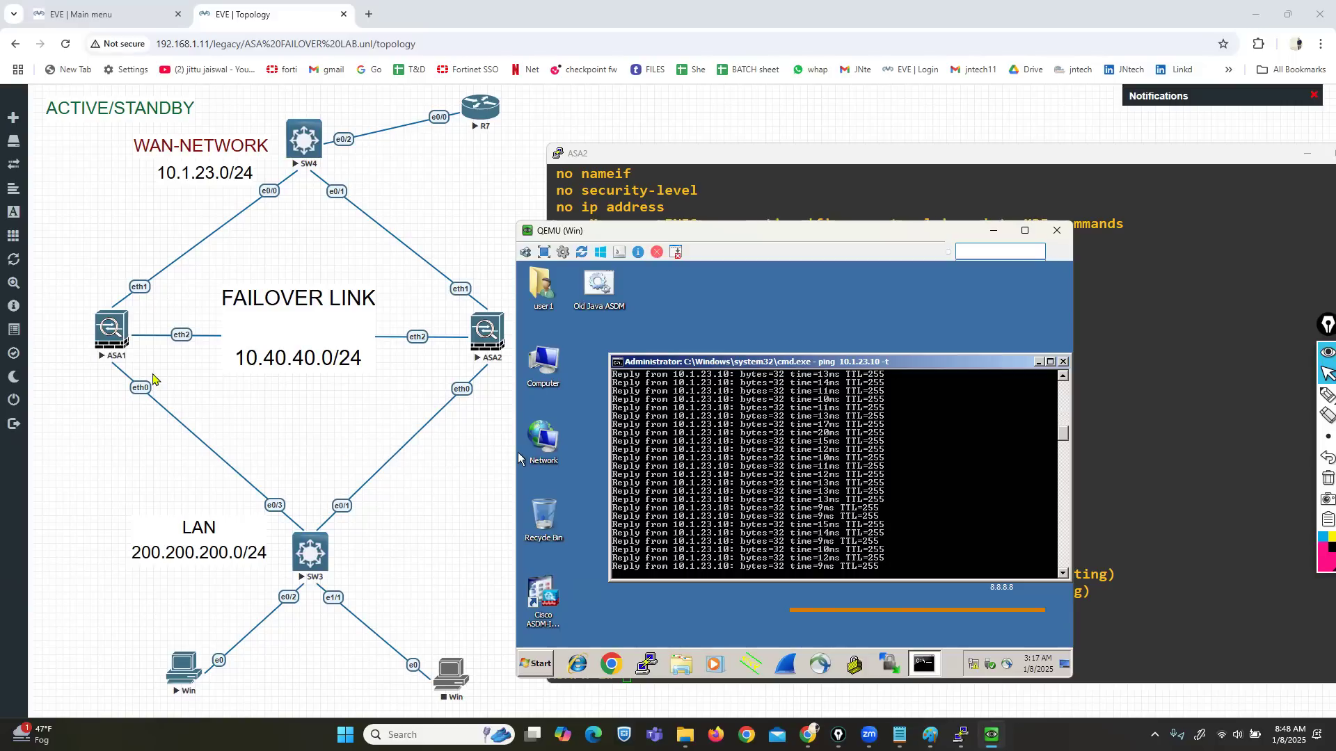
Step: Save ASA1's running configuration with wr
right_click(119, 342)
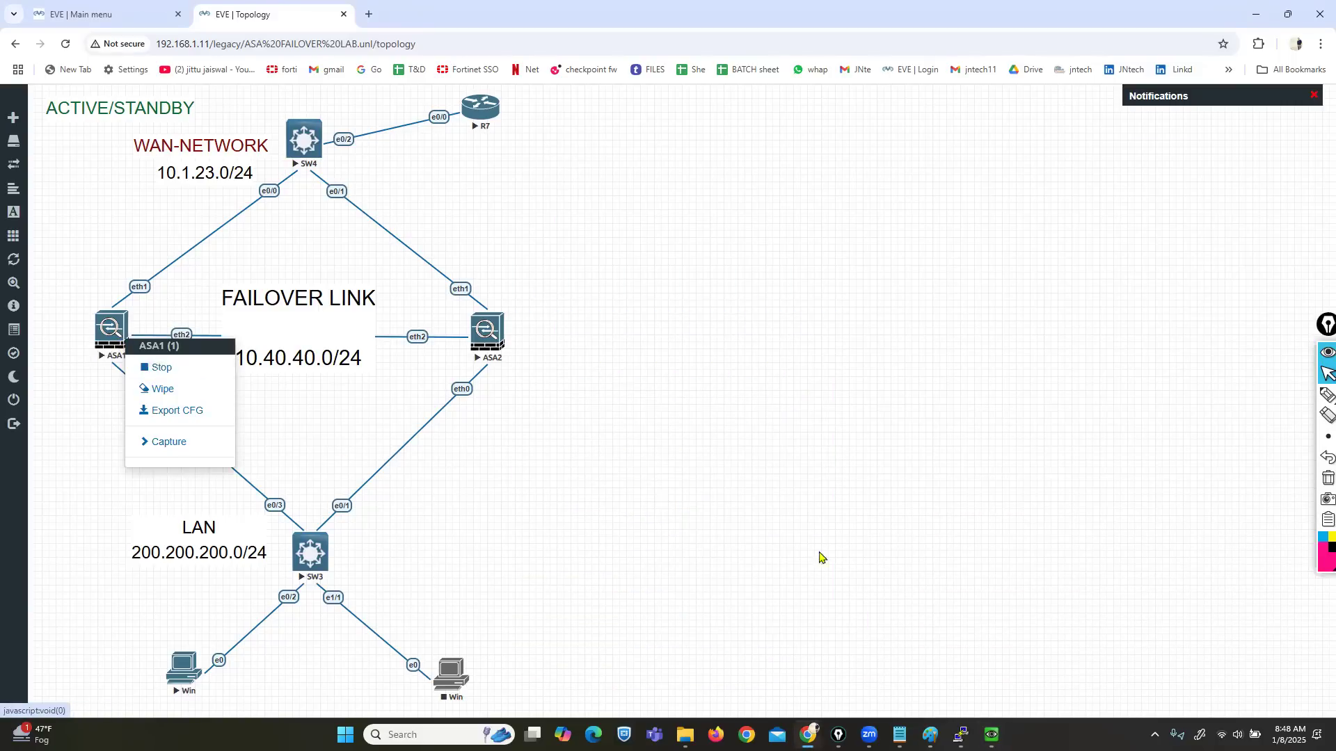
mouse_move(961, 735)
left_click(800, 672)
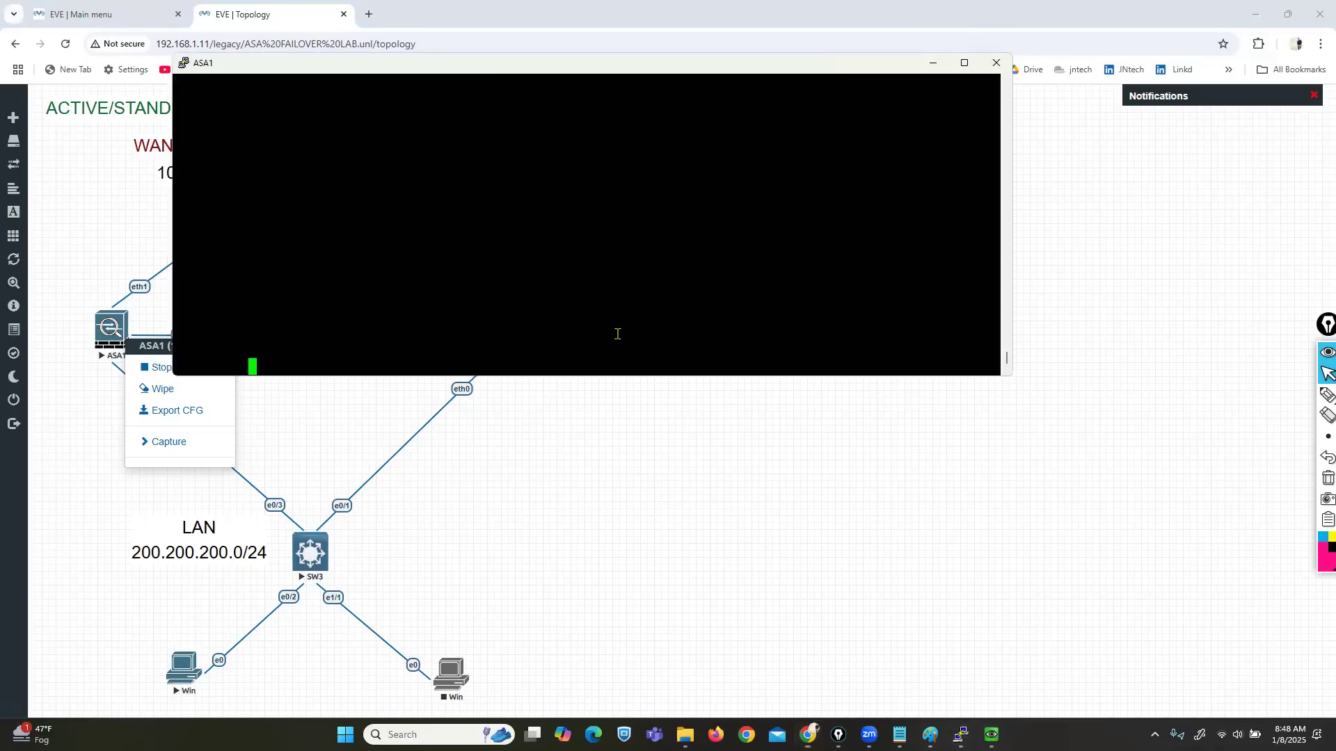
type("wr")
key("Return")
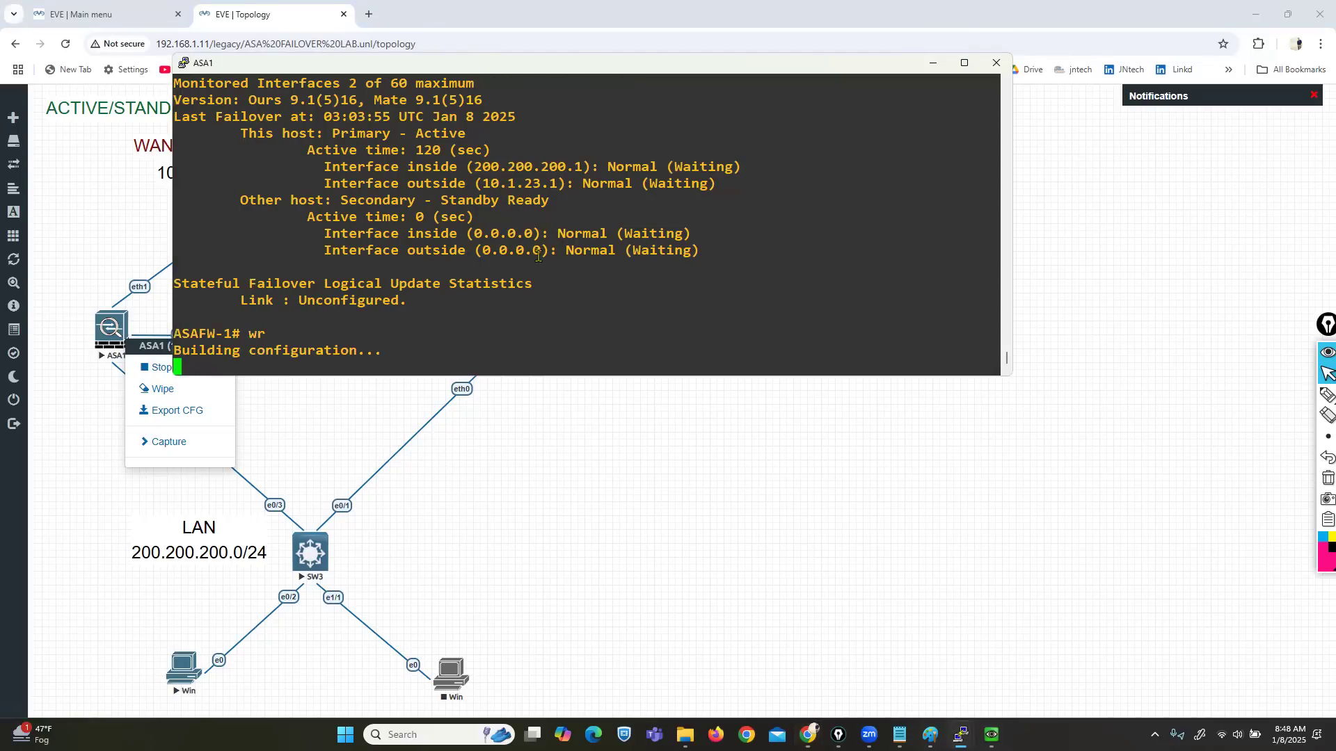
key("Return")
key("Return")
key("Return")
Step: Save ASA2's configuration with wr, then stop the ASA1 node
mouse_move(961, 735)
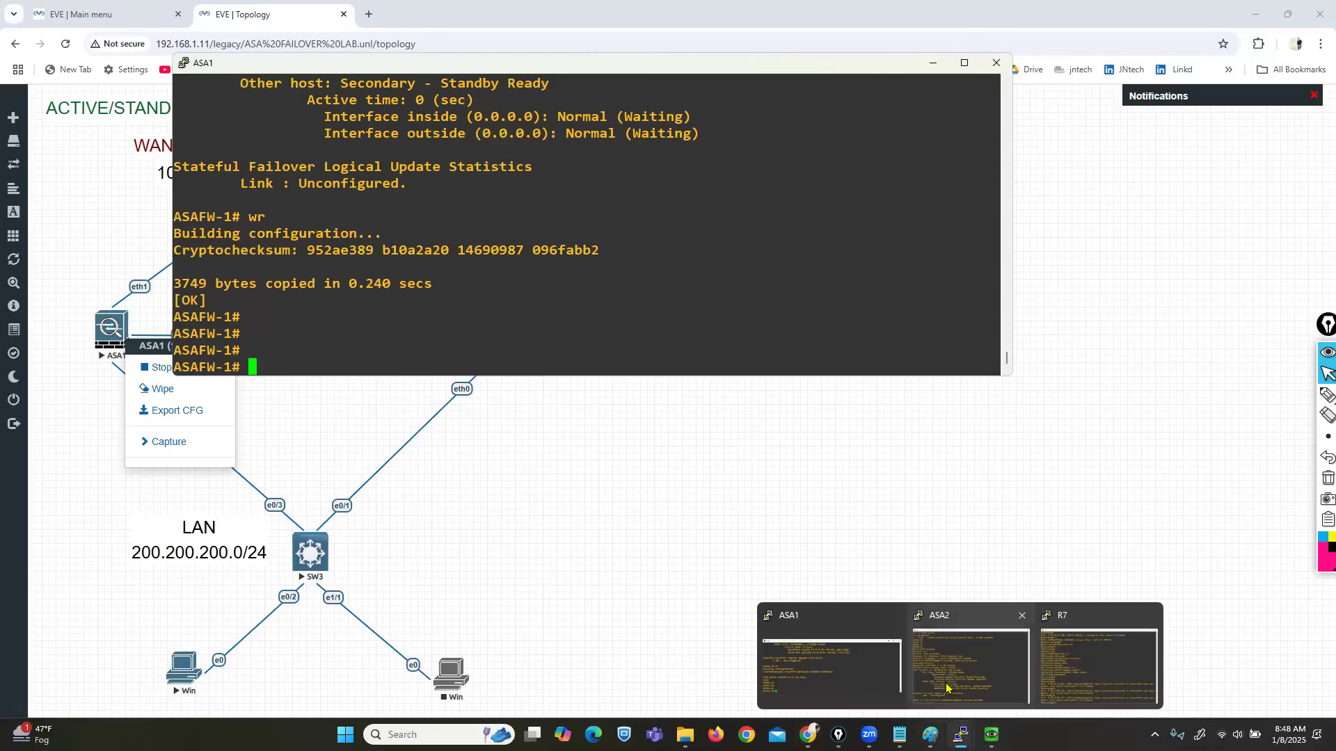
left_click(974, 665)
key("Return")
key("Return")
type("wr")
key("Return")
key("Return")
key("Return")
key("Return")
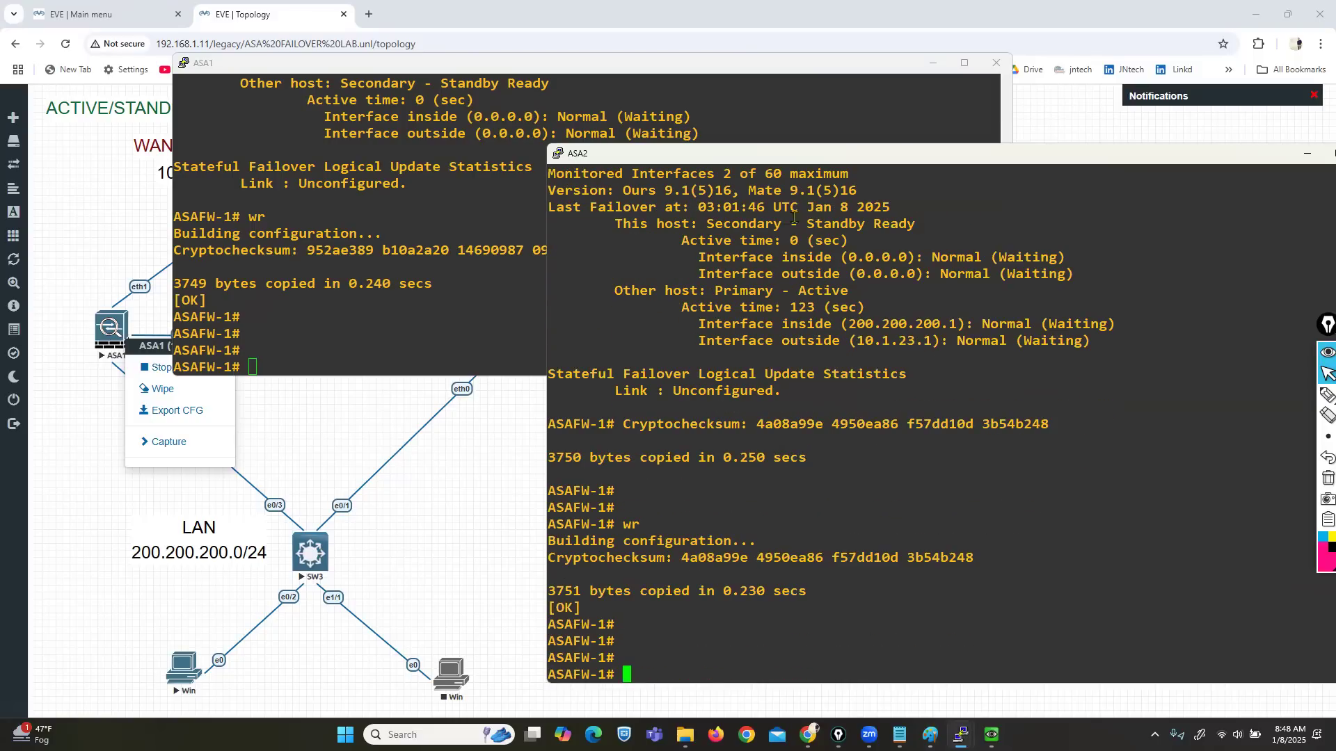
left_click(936, 66)
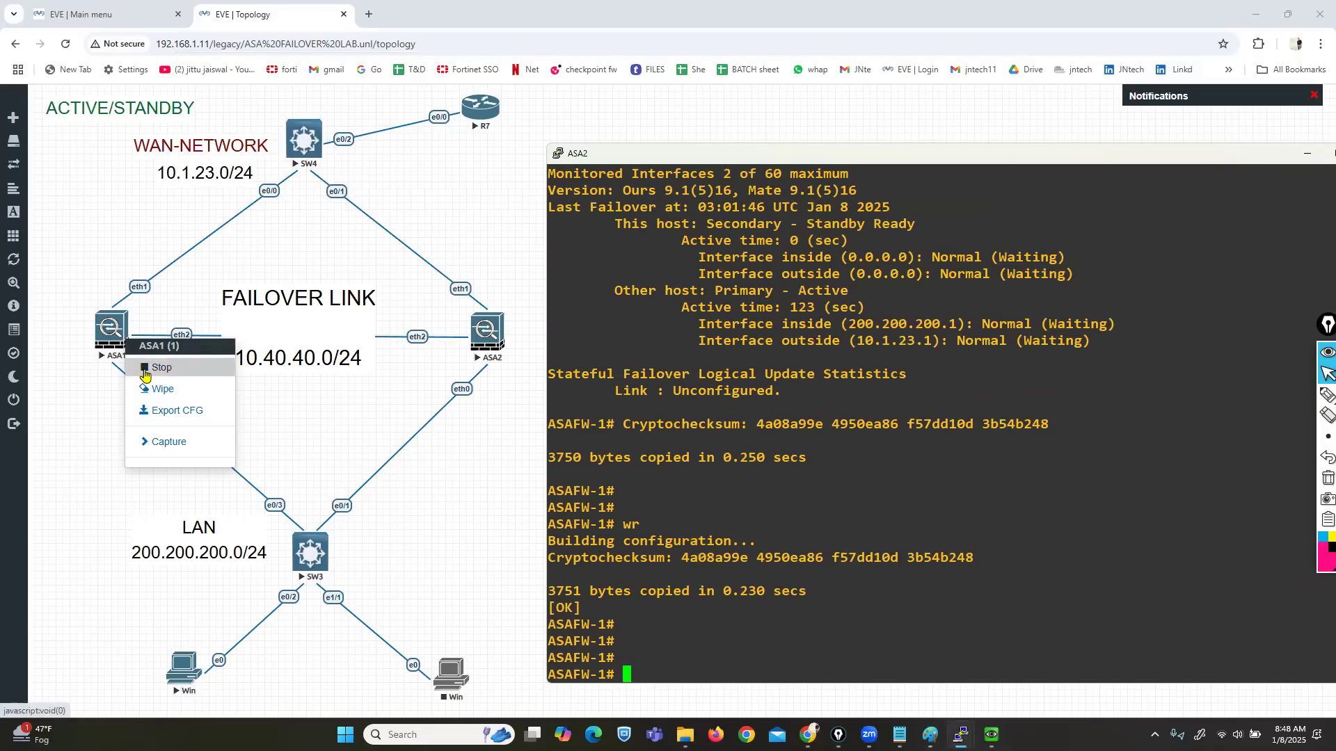
left_click(144, 368)
Step: Circle the stopped ASA1 in pink on the topology with the highlighter
mouse_move(989, 727)
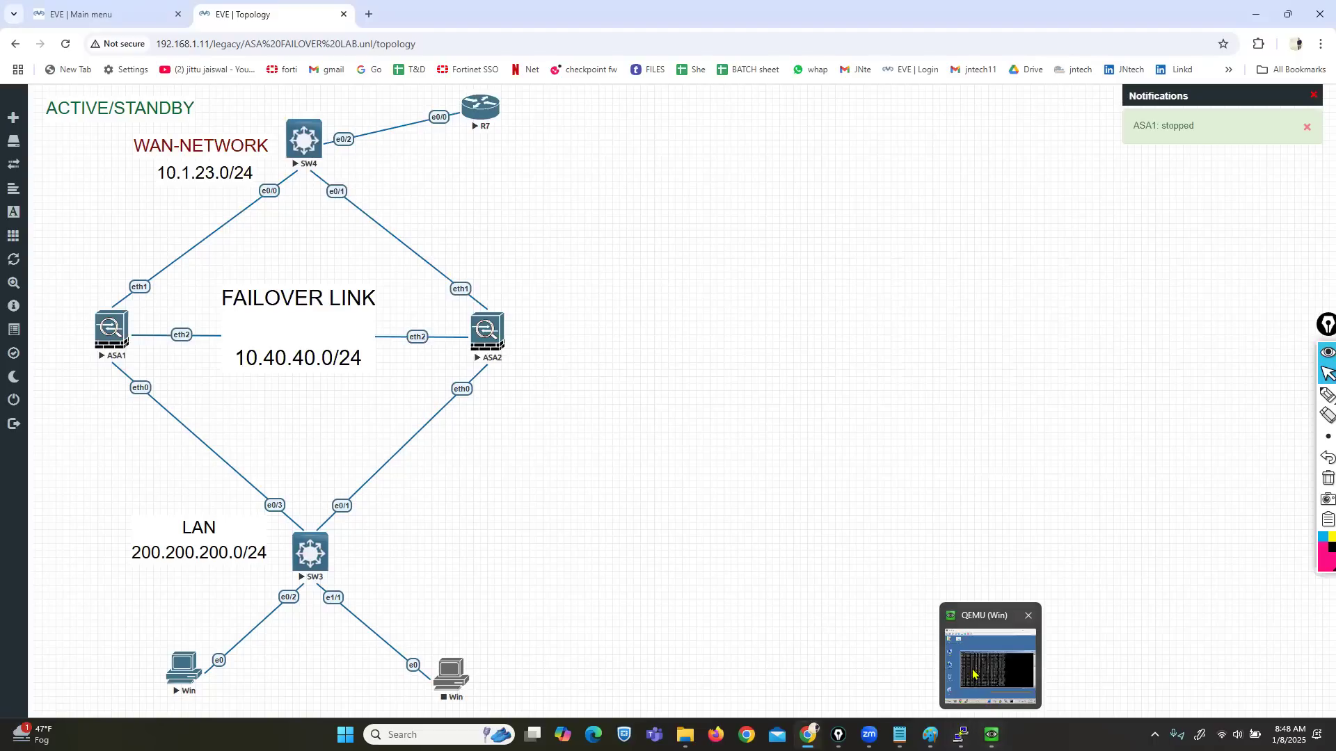
left_click(972, 673)
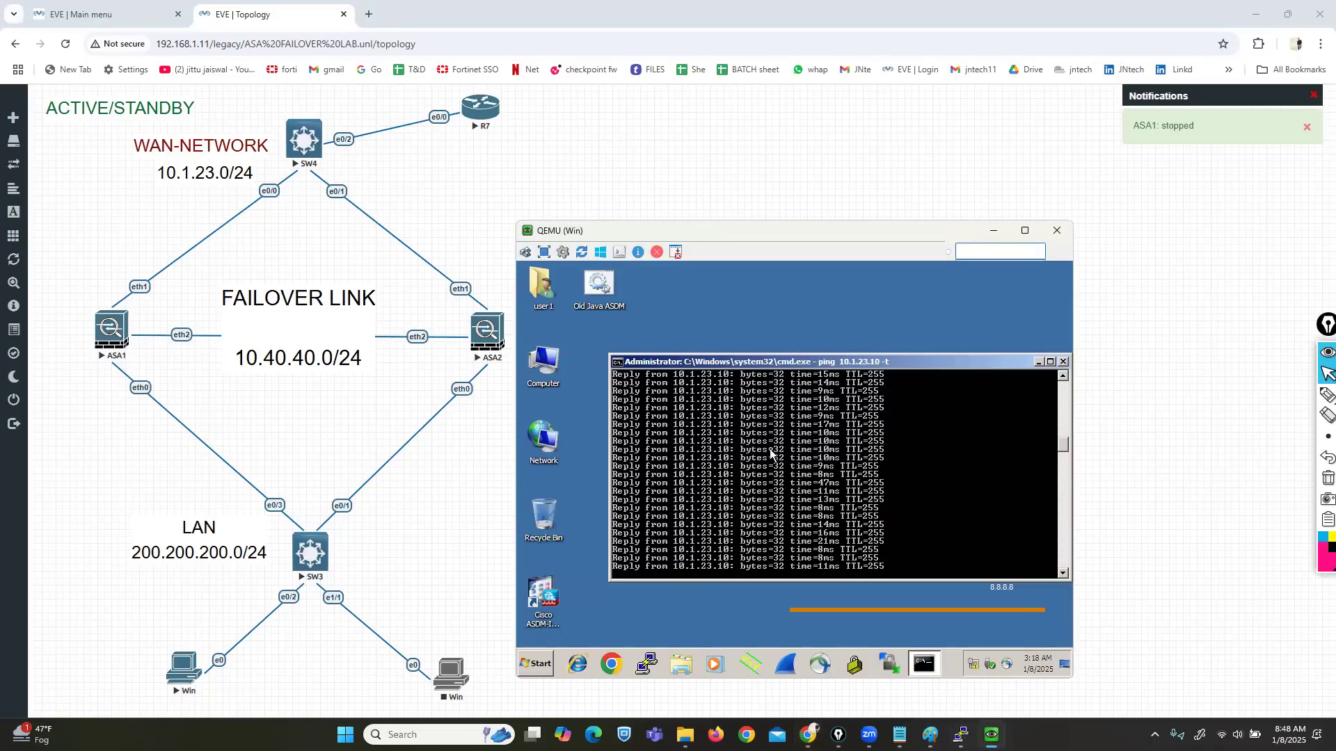
mouse_move(1326, 396)
left_click(1286, 396)
mouse_move(142, 310)
left_mouse_down()
mouse_move(54, 338)
mouse_move(56, 375)
mouse_move(164, 368)
mouse_move(152, 323)
left_mouse_up()
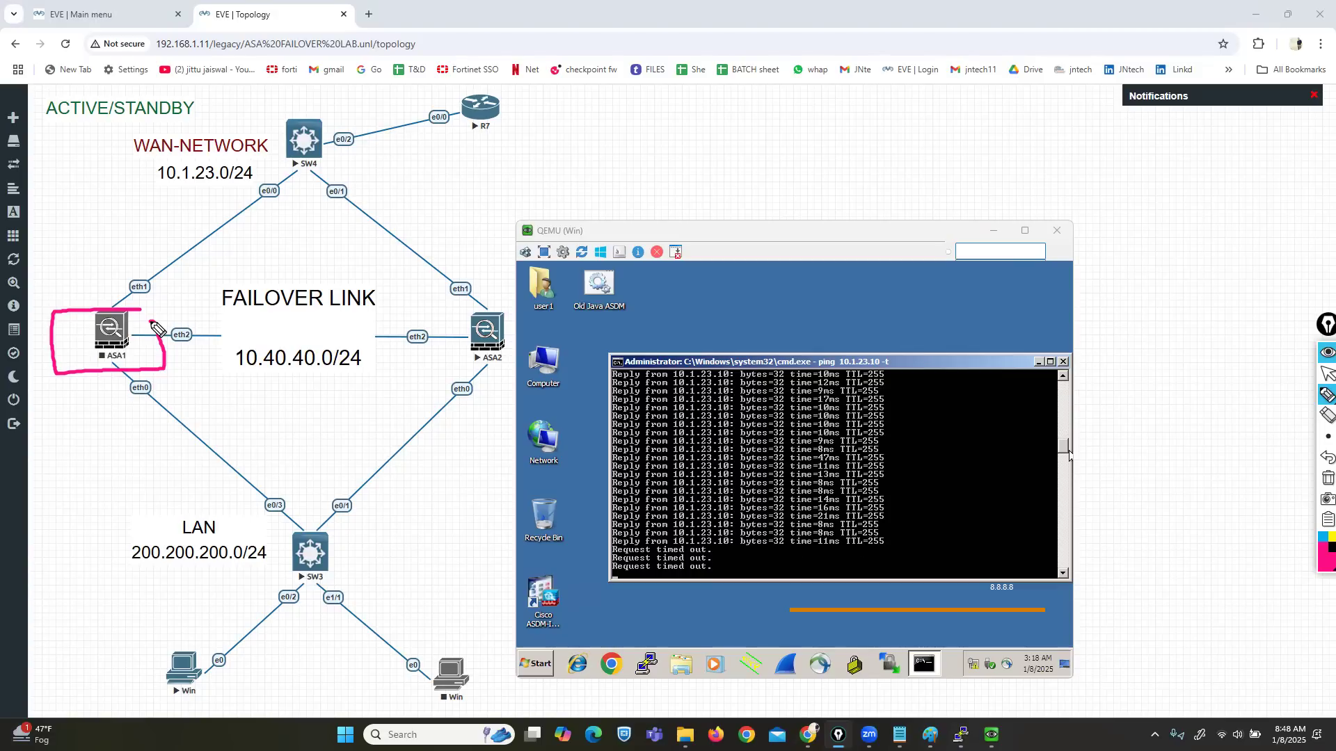
left_click(1327, 375)
Step: Shrink the ASA2 console and move the client's ping window beside it
mouse_move(961, 735)
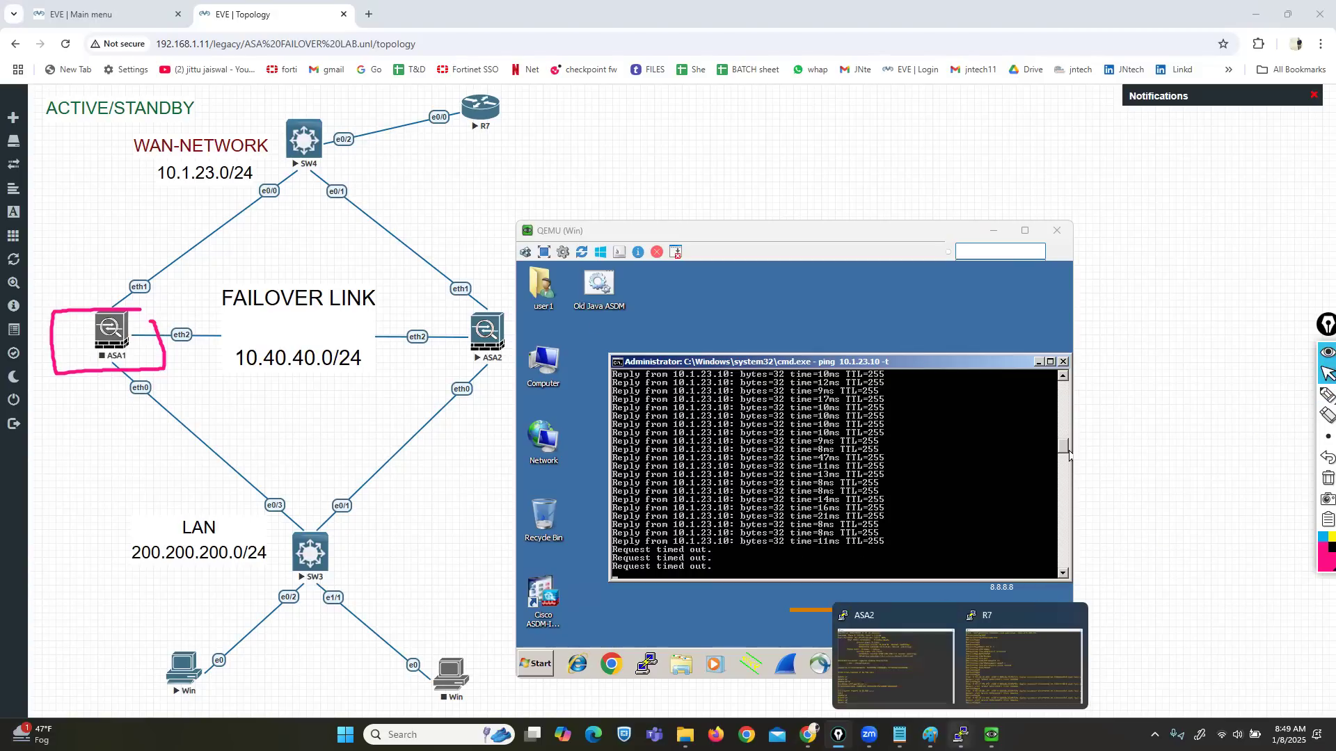
left_click(875, 668)
left_click_drag(760, 146, 771, 314)
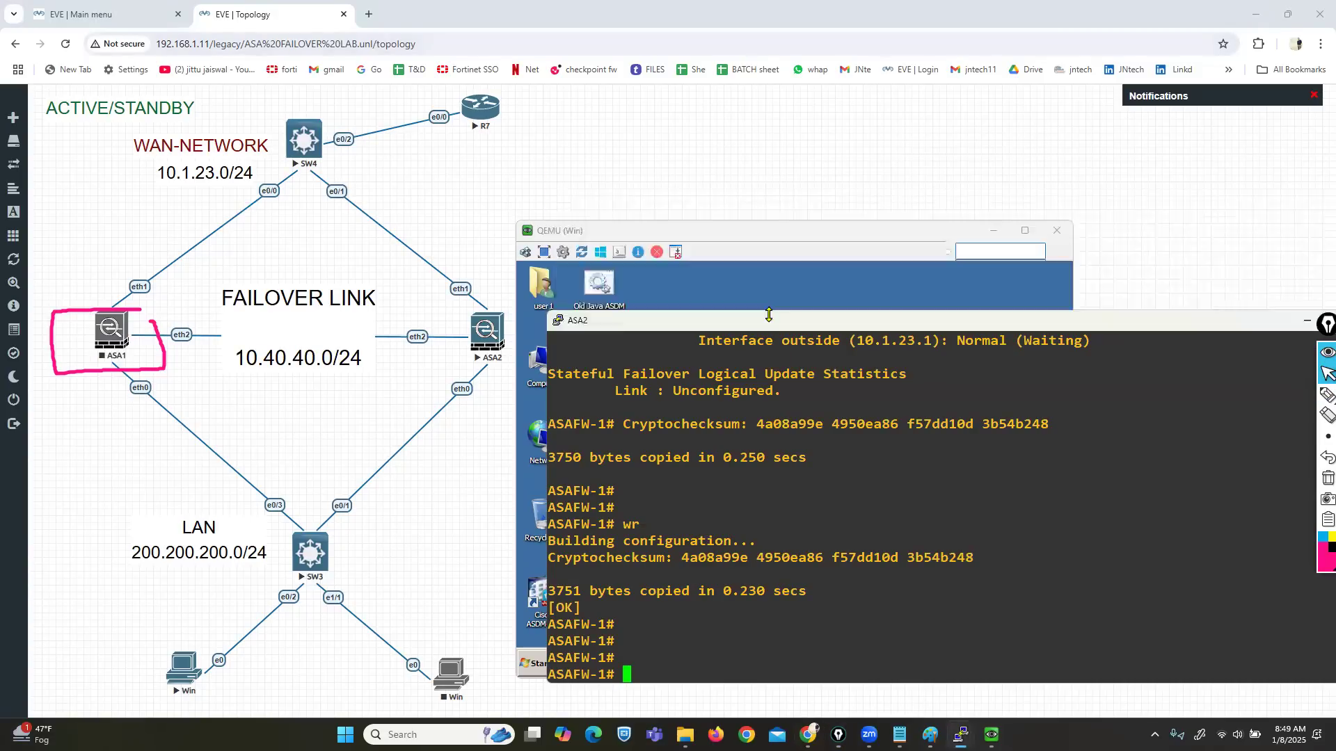
left_click(693, 237)
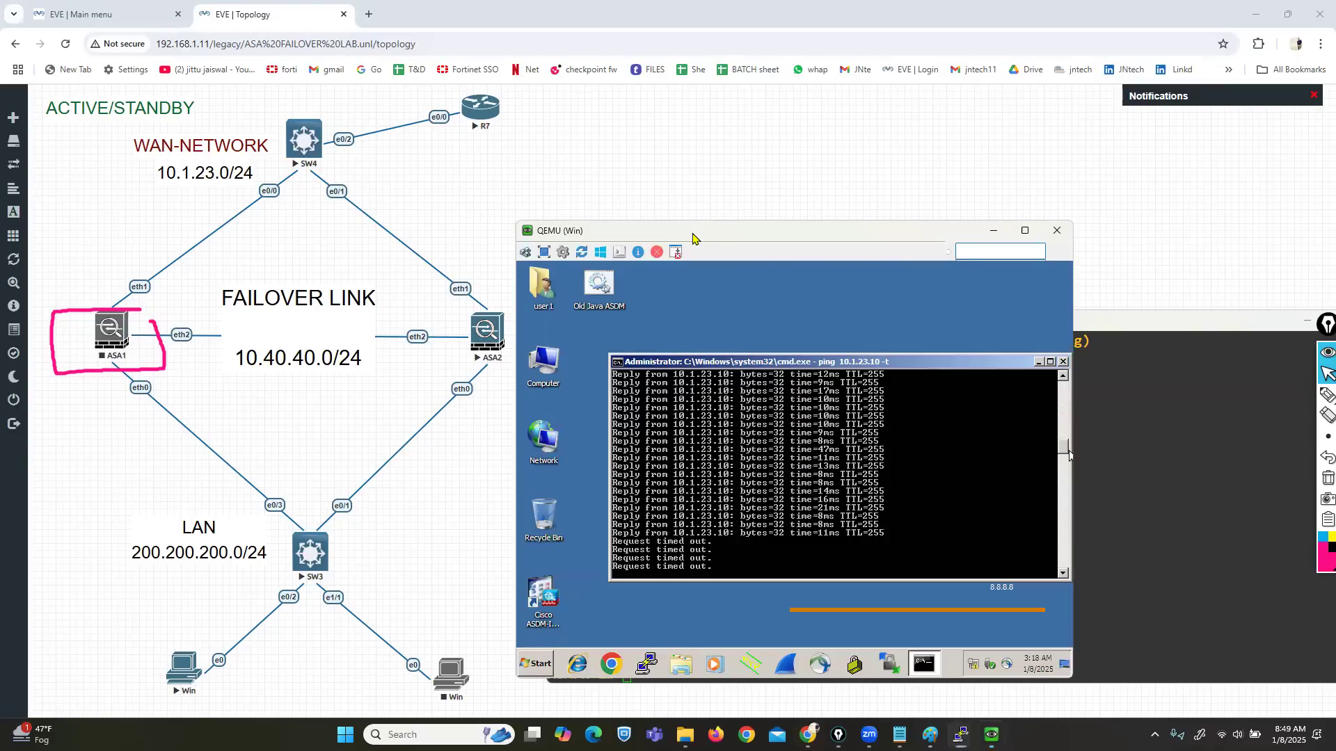
left_click_drag(693, 237, 560, 263)
left_click(995, 320)
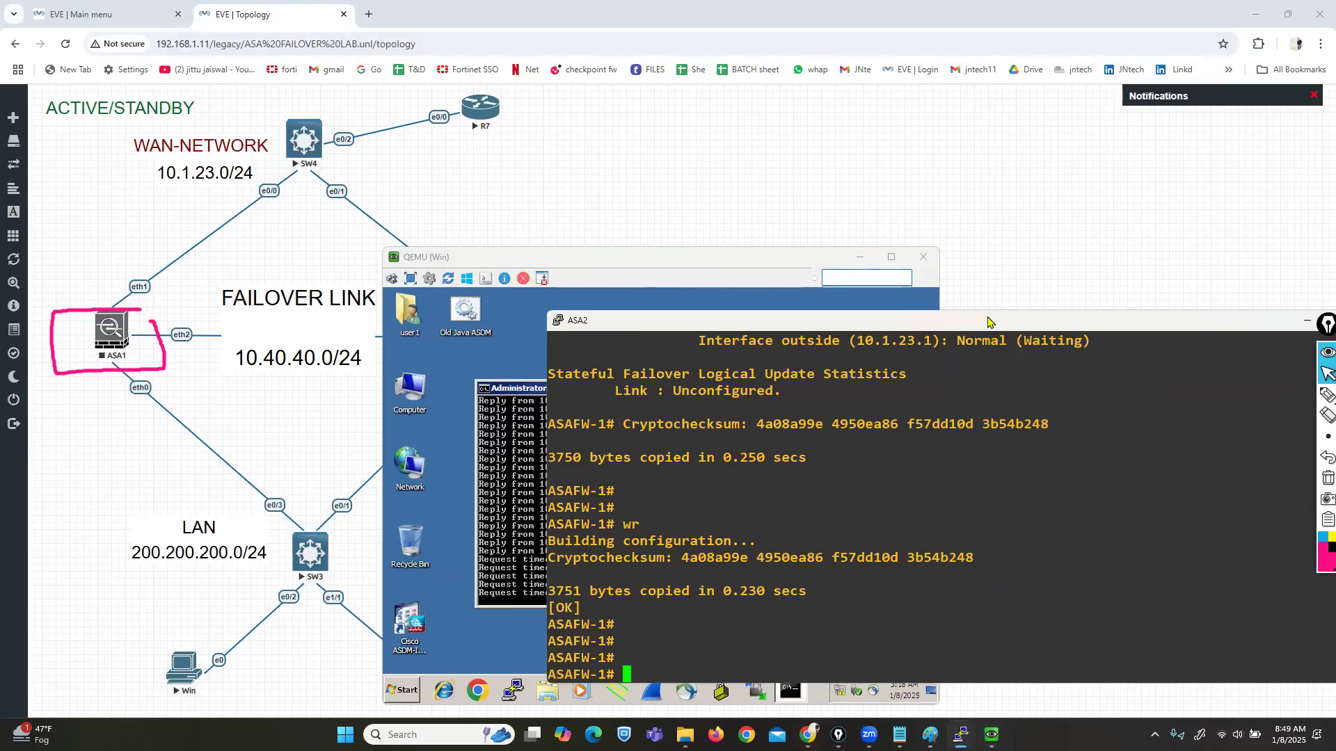
Step: Rerun sh failover on ASA2 and point out the 25-second interface holdtime
left_click_drag(988, 320, 907, 74)
type("sh failover")
key("Return")
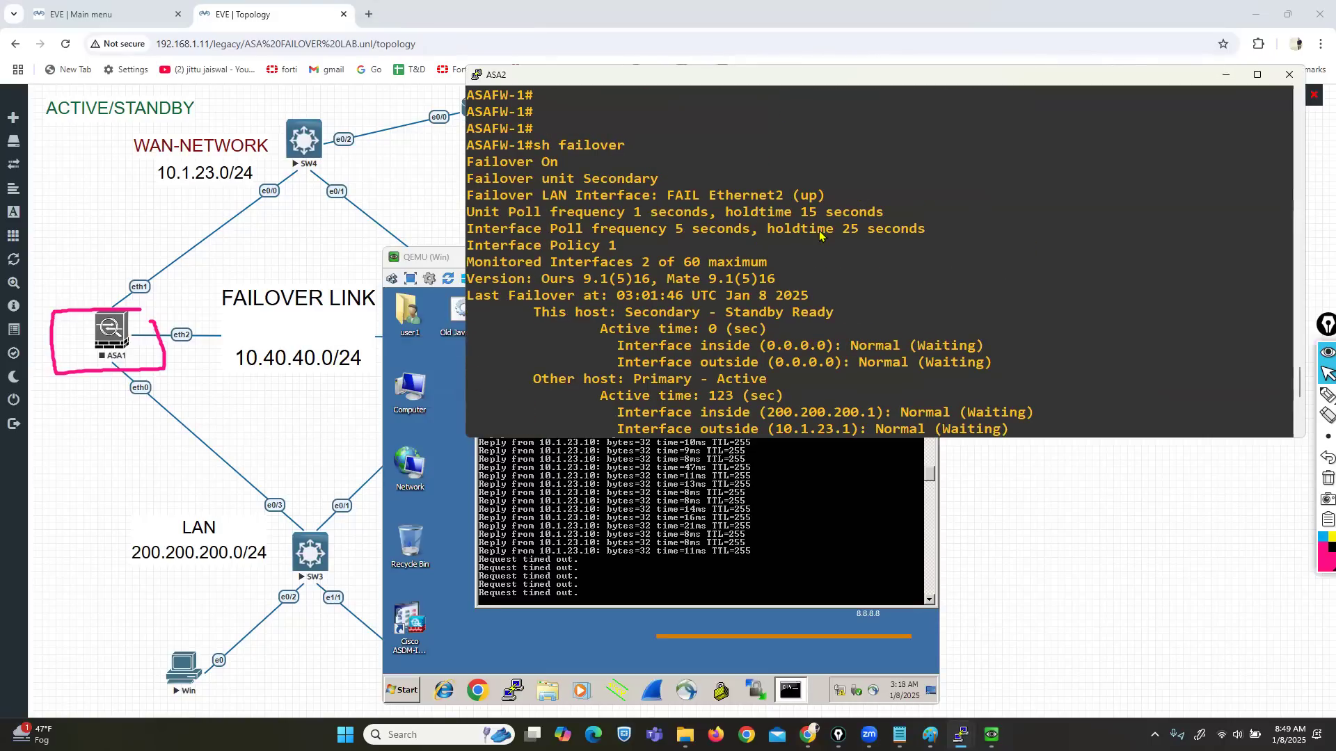
left_click_drag(784, 232, 913, 233)
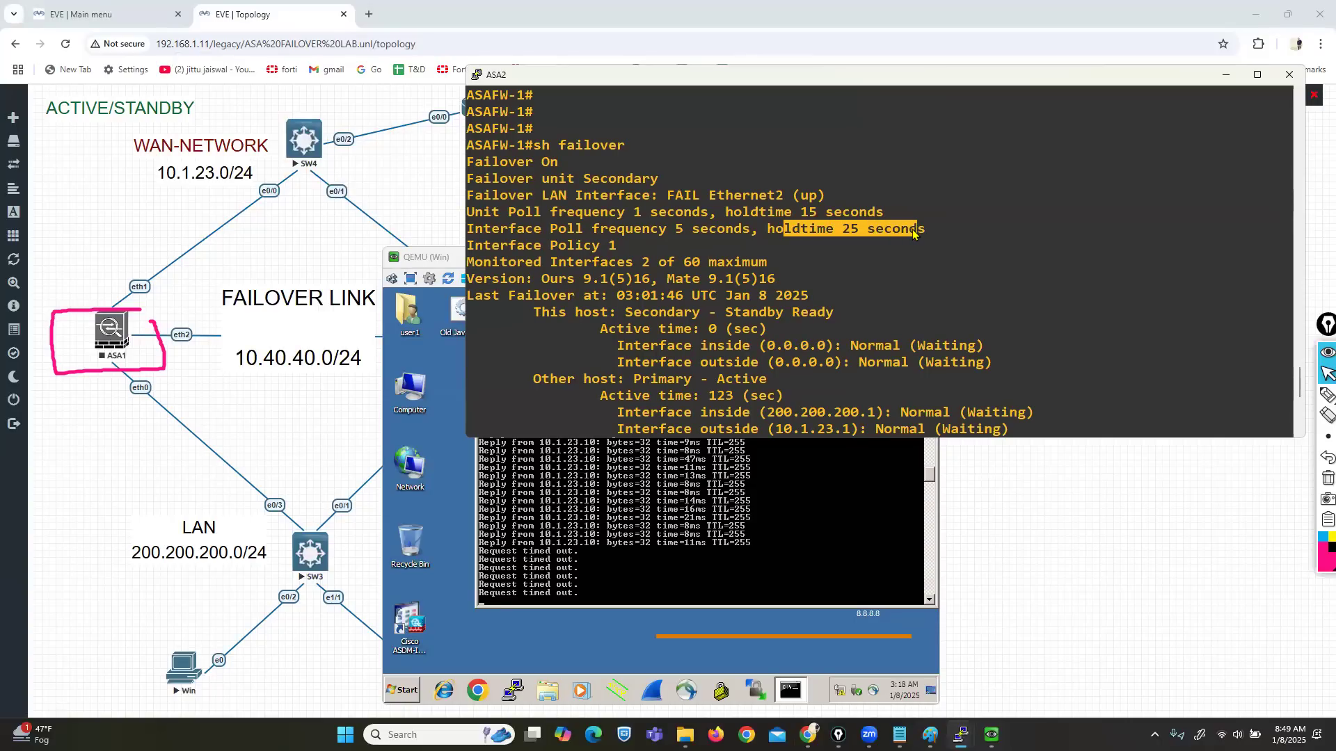
scroll(905, 265, "down", 7)
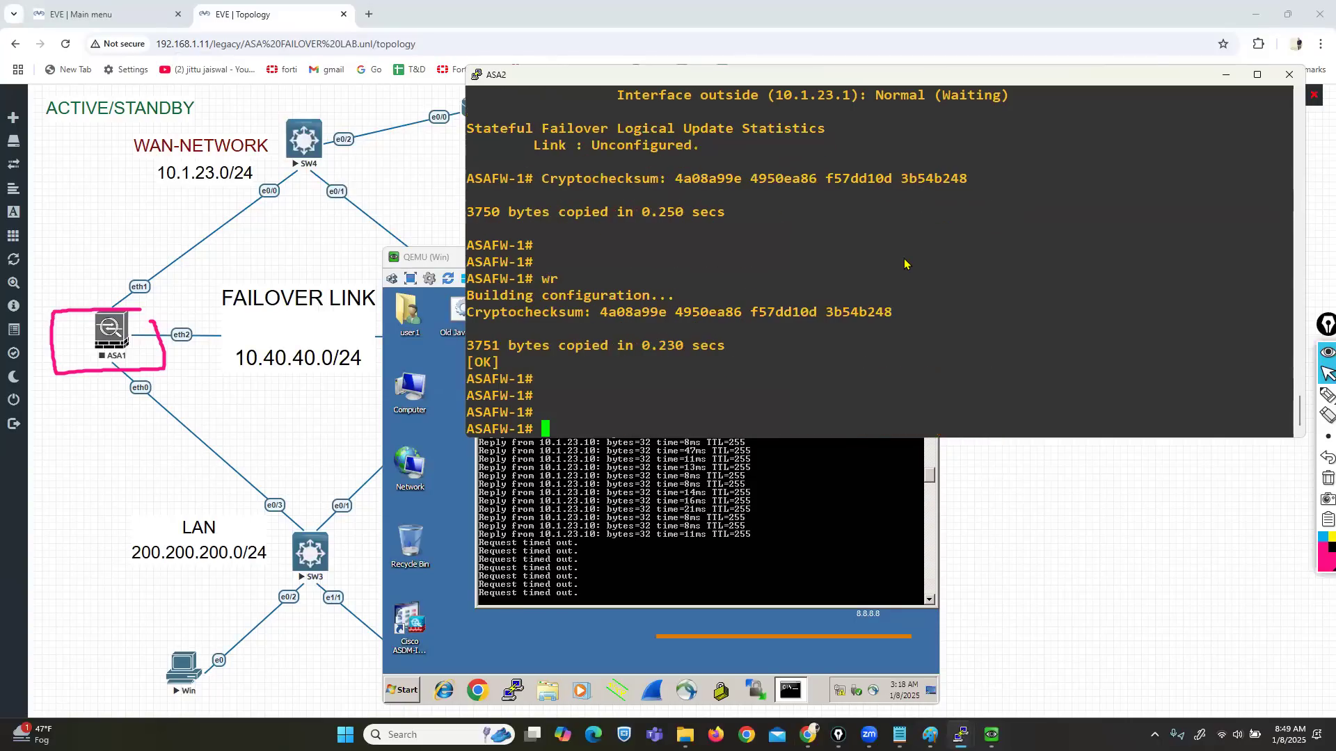
key("Return")
key("Return")
key("Return")
key("Return")
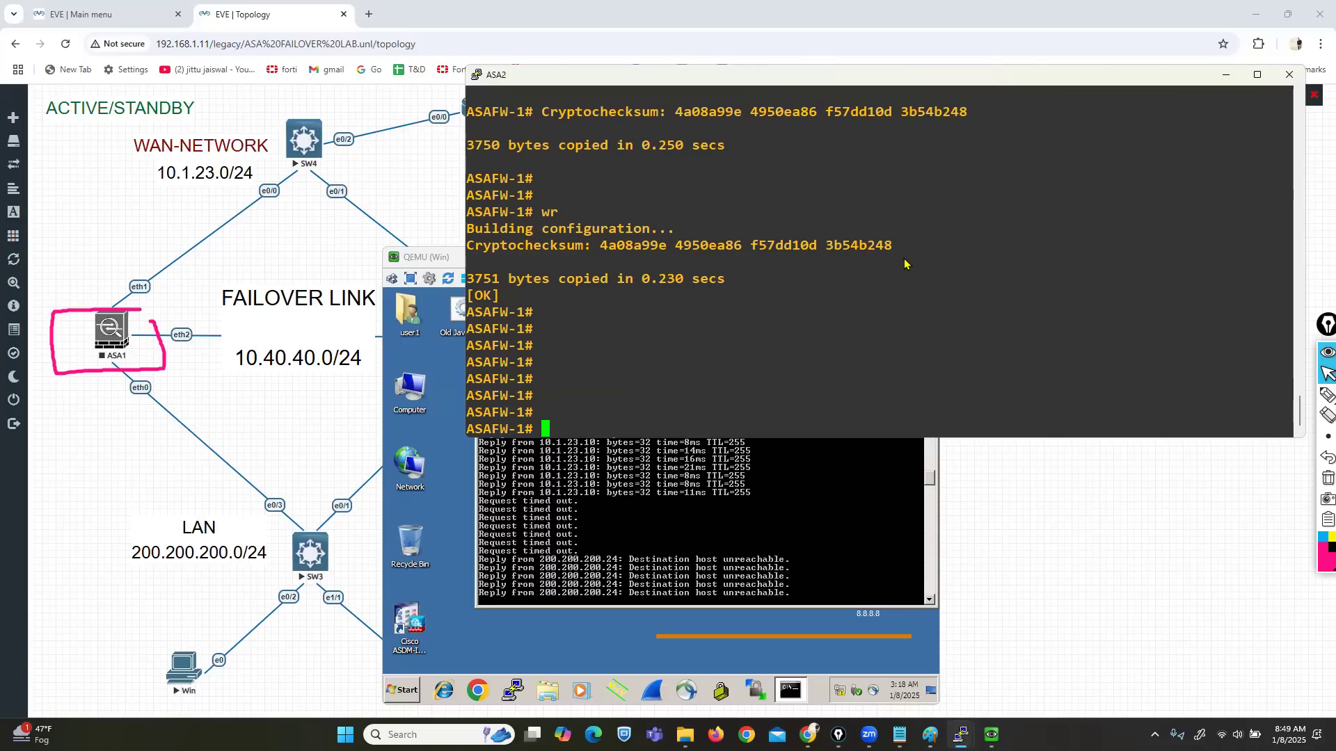
Step: Enter conf t on ASA2 and list the failover sub-command options, noting timeout
type("conf t")
key("Return")
type("fa")
key("Tab")
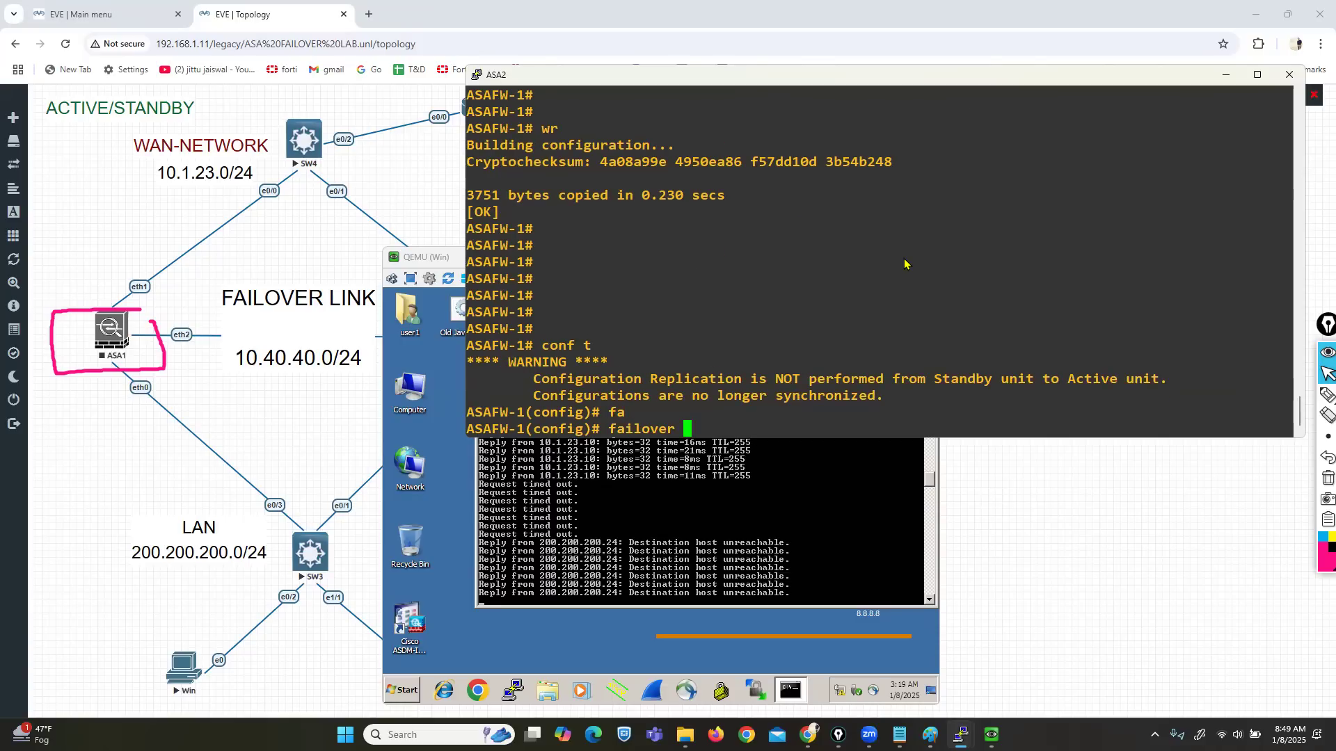
key("question")
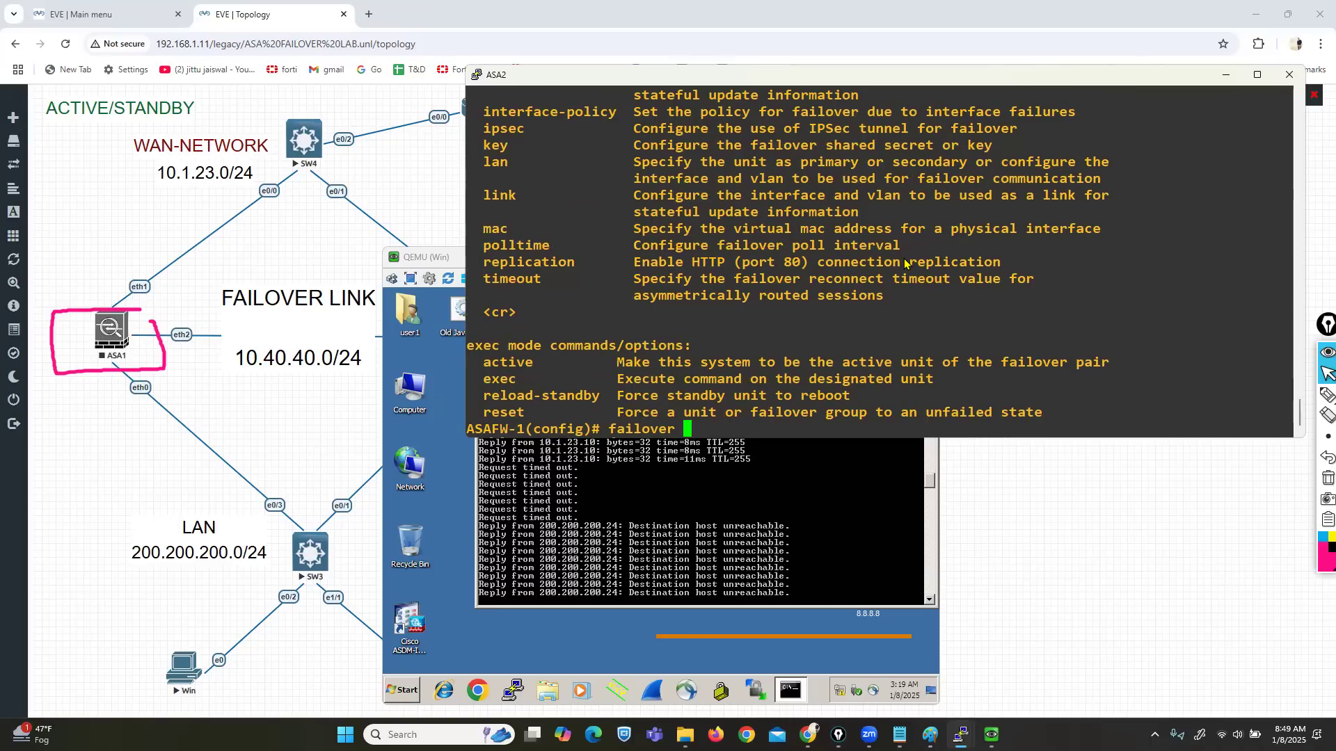
left_click_drag(485, 284, 537, 283)
left_click(670, 307)
Step: Exit configuration mode and enter show failover at the privileged prompt
type("q")
key("BackSpace")
key("BackSpace")
key("BackSpace")
key("BackSpace")
key("Return")
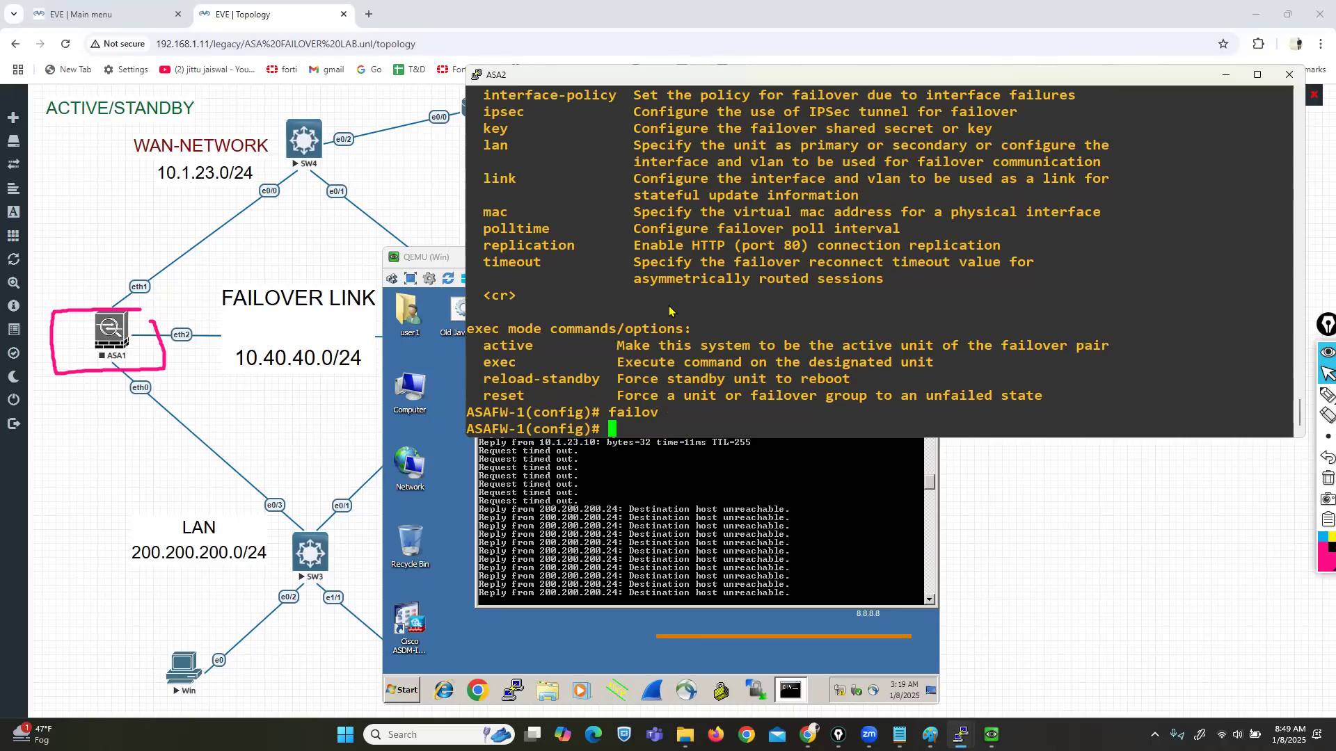
key("ctrl+z")
key("Return")
type("sh fai")
key("Tab")
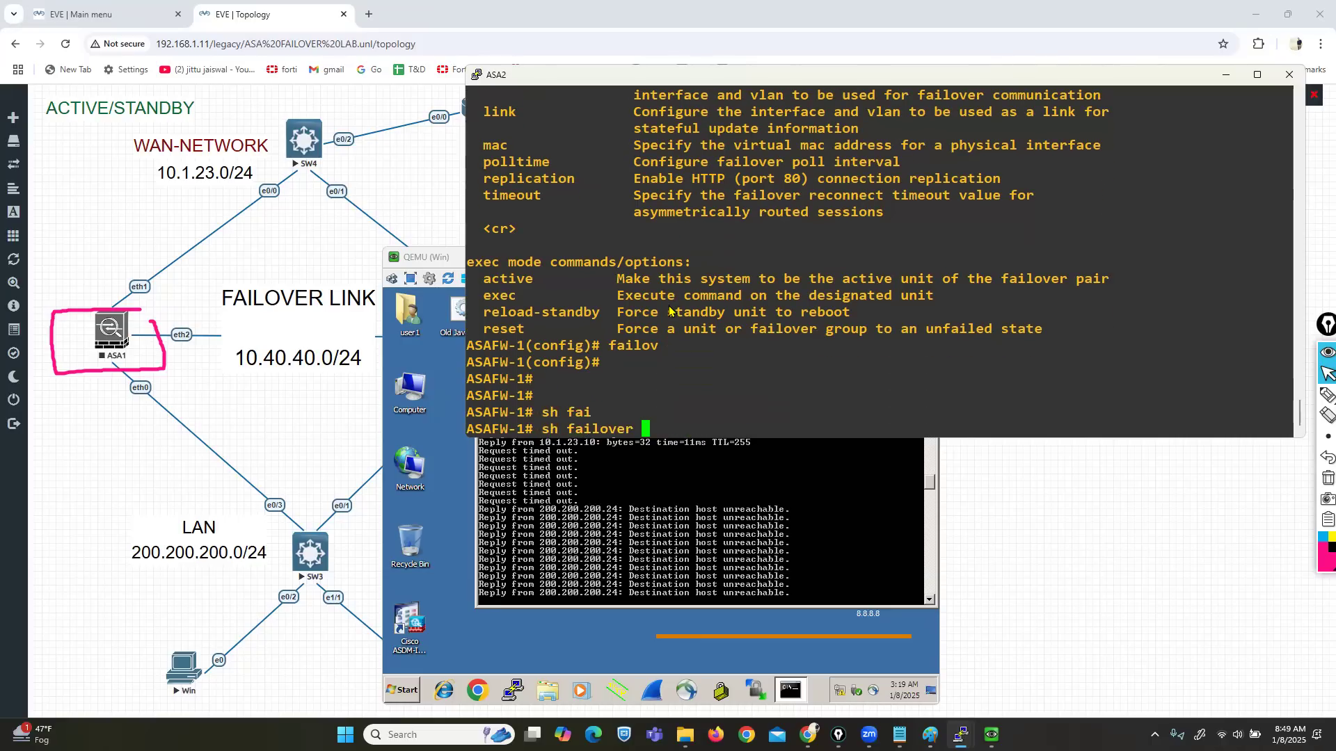
Step: Run show failover on ASA2 and confirm its Switching to Active transition
key("Return")
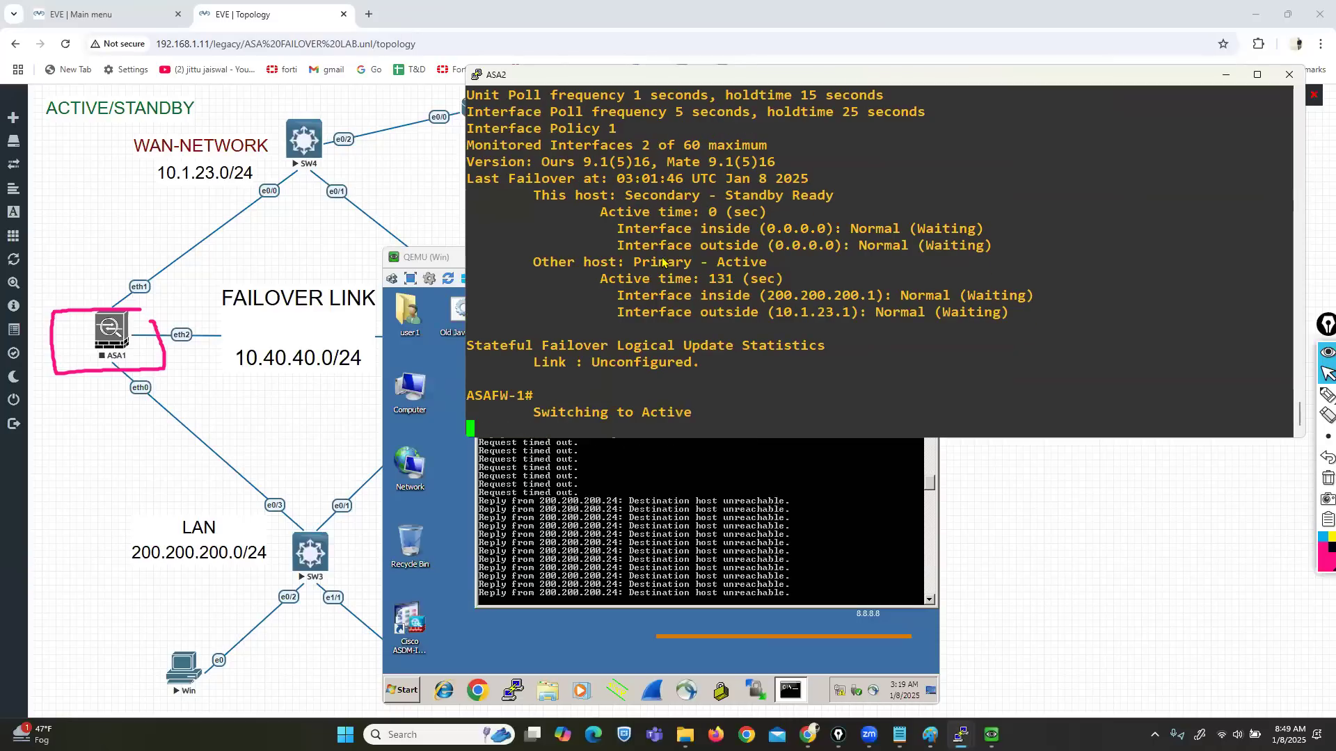
left_click_drag(699, 197, 830, 197)
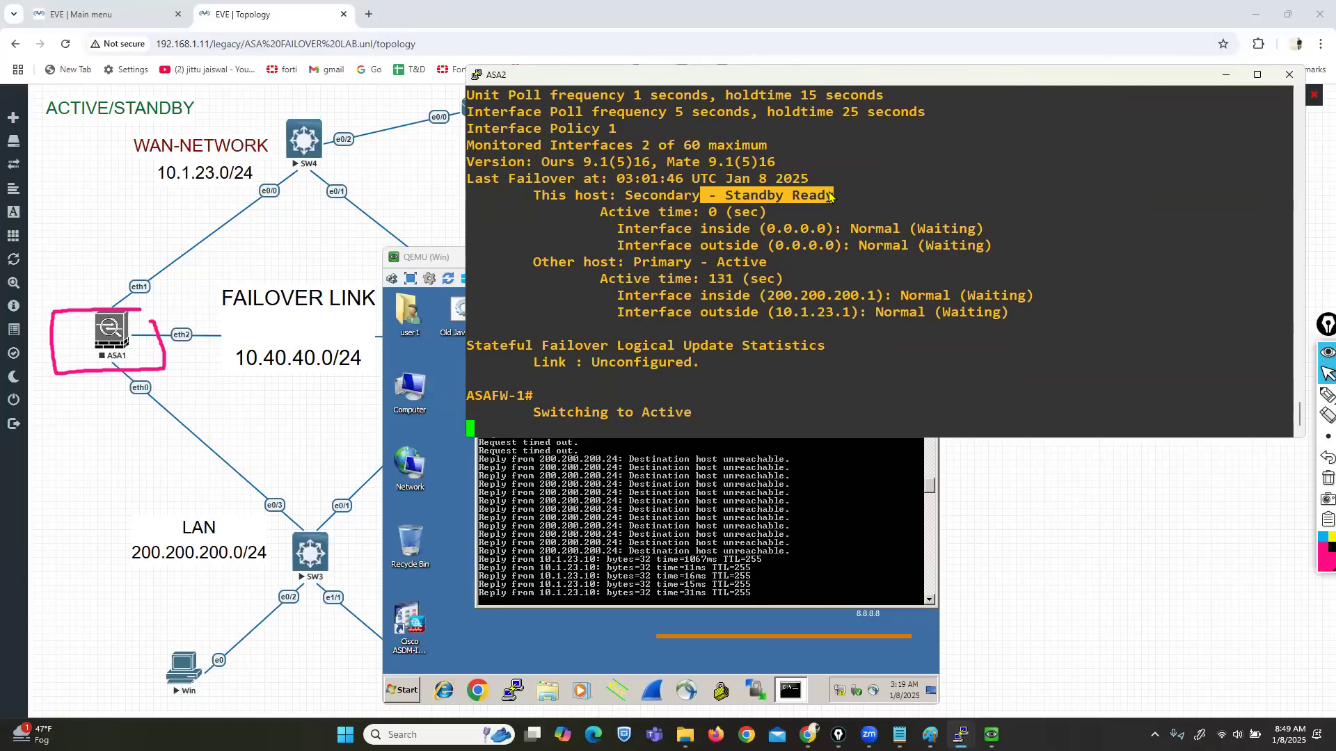
left_click_drag(526, 413, 695, 414)
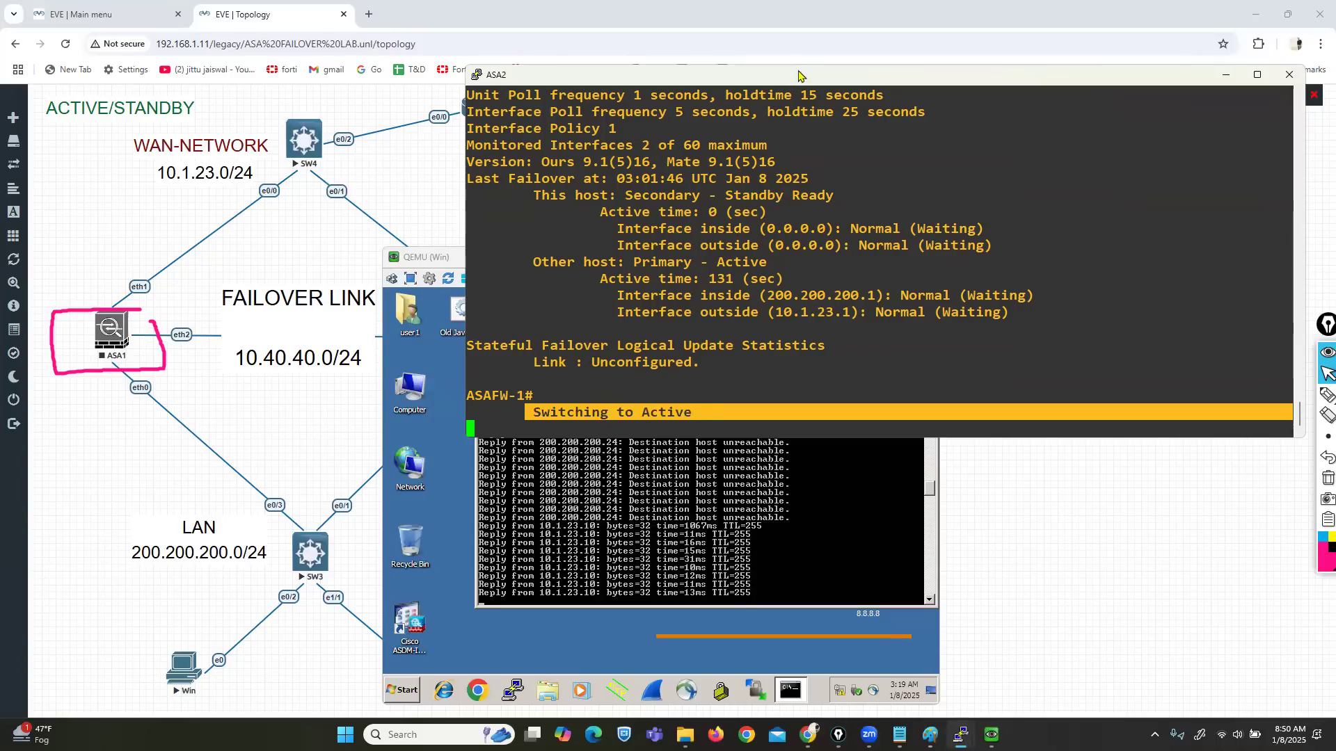
mouse_move(801, 69)
left_mouse_down()
mouse_move(802, 136)
mouse_move(807, 43)
left_mouse_up()
key("Return")
key("Return")
key("Return")
key("Return")
key("Return")
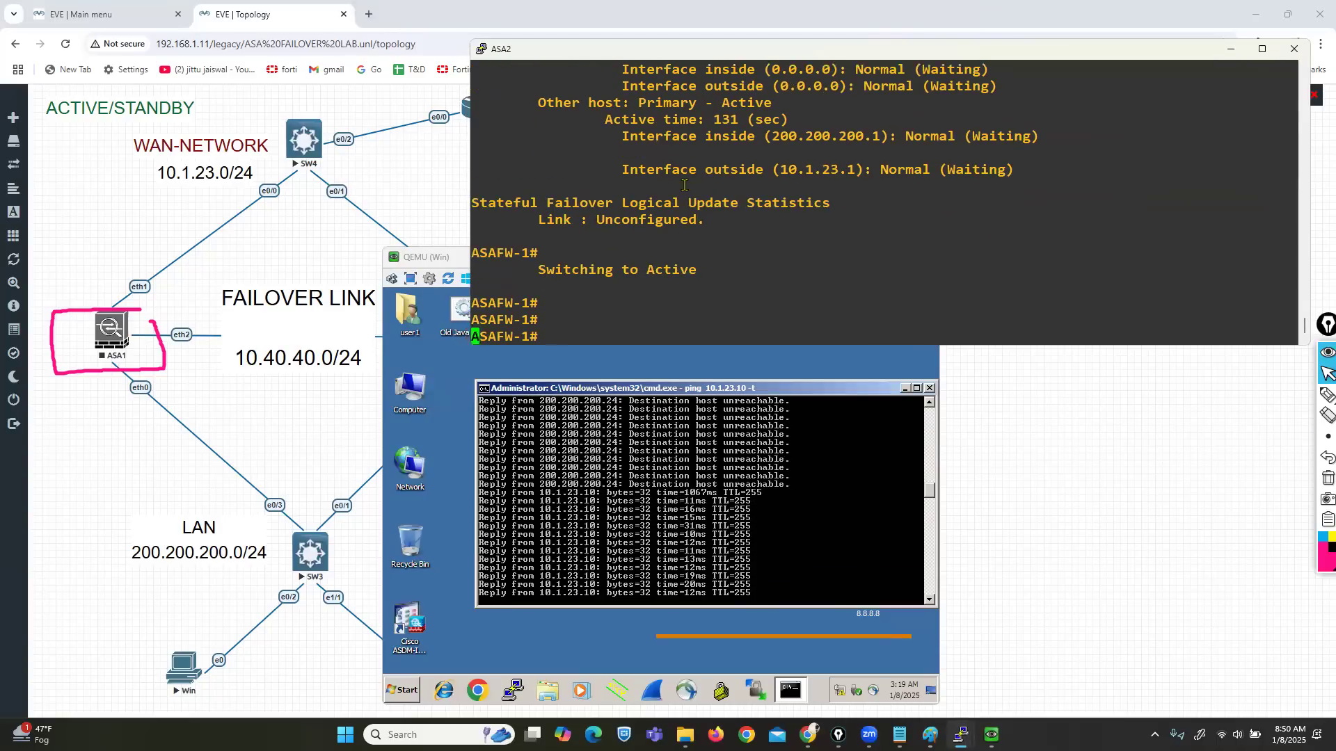
type("sh failover")
key("Return")
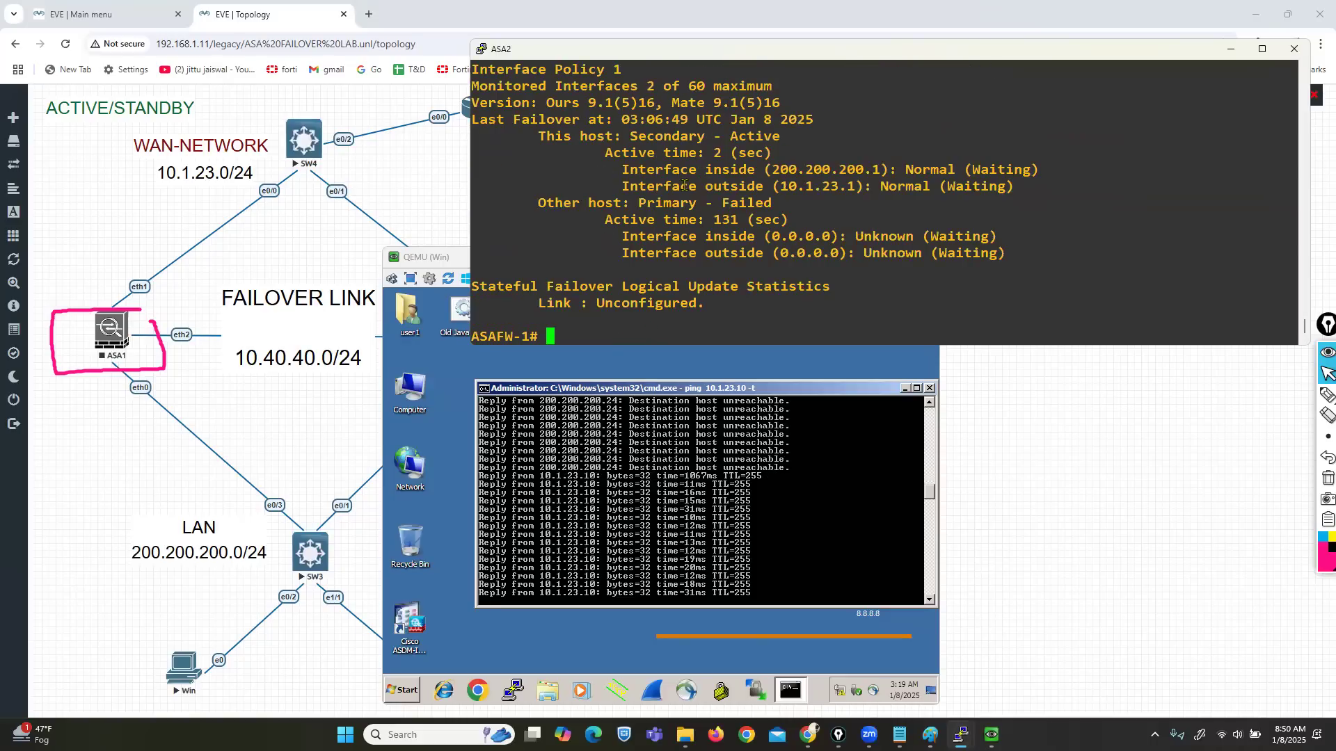
Step: Annotate the recovered pings with a check mark and underline Secondary - Active
left_click(1328, 394)
mouse_move(780, 556)
left_mouse_down()
mouse_move(829, 583)
mouse_move(914, 518)
left_mouse_up()
left_click(1328, 374)
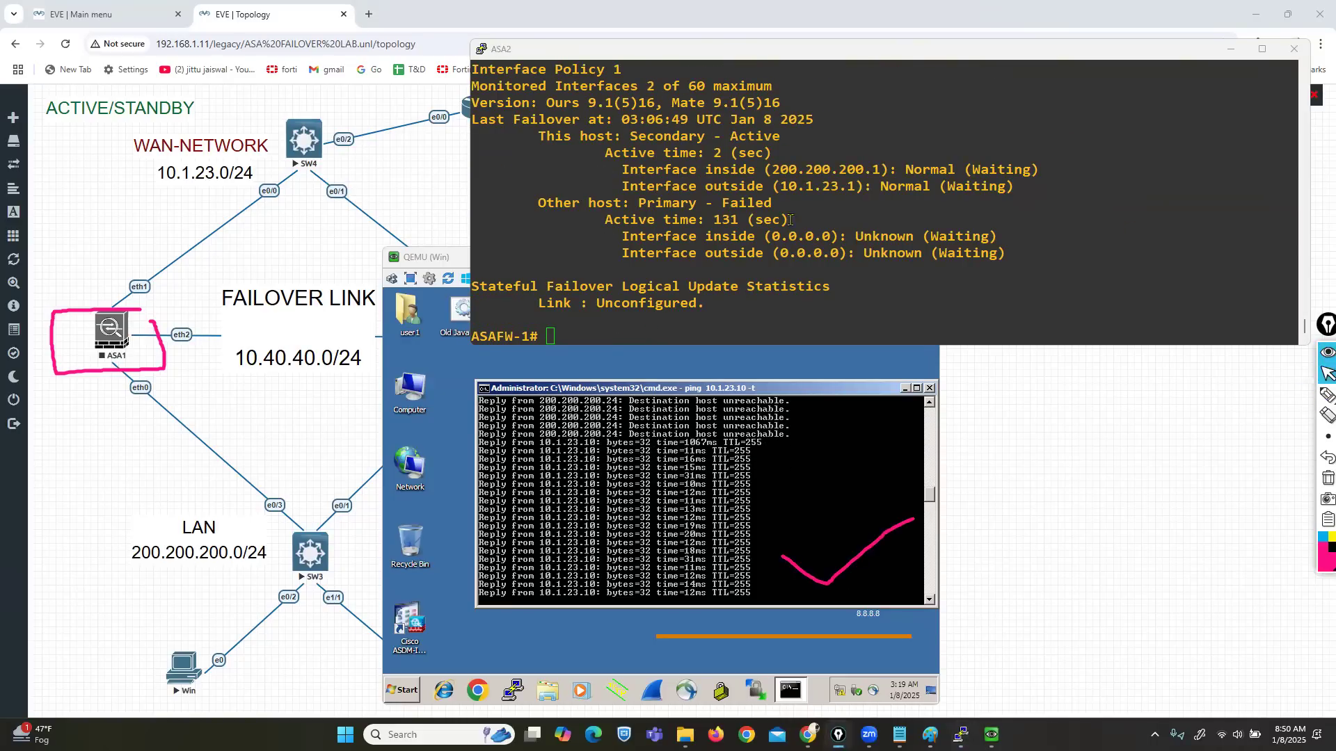
left_click(1327, 394)
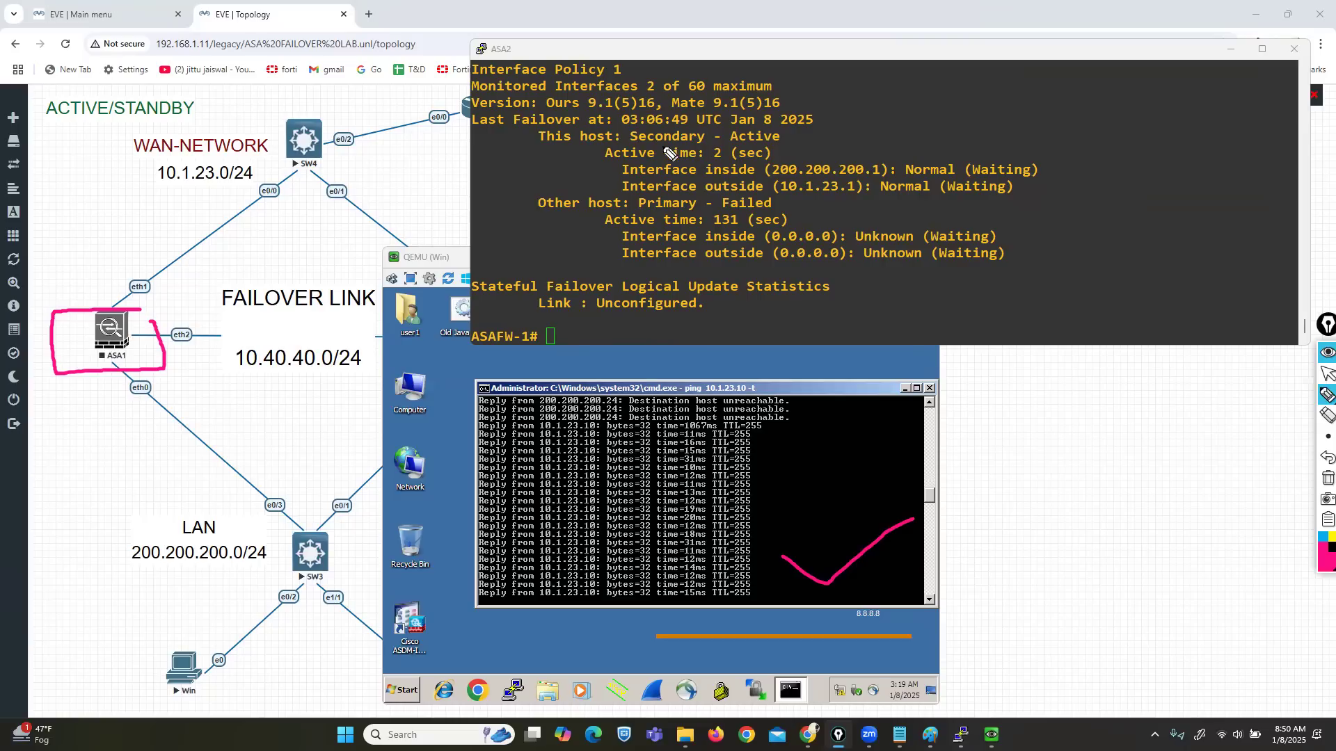
mouse_move(632, 144)
left_mouse_down()
mouse_move(785, 136)
mouse_move(595, 125)
mouse_move(590, 149)
mouse_move(672, 149)
left_mouse_up()
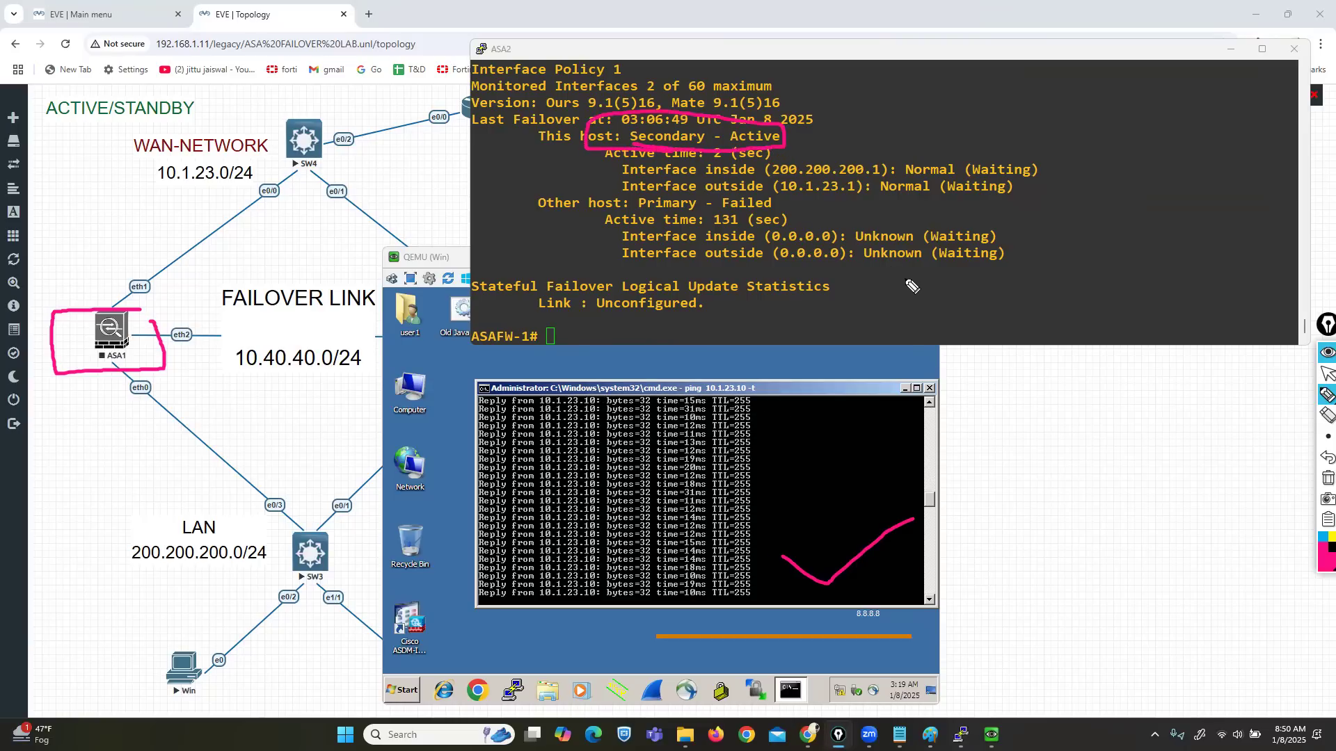
Step: Clear the annotations and start the ASA1 node again from the topology
left_click(1328, 478)
left_click(1328, 374)
left_click(995, 464)
right_click(106, 331)
left_click(142, 360)
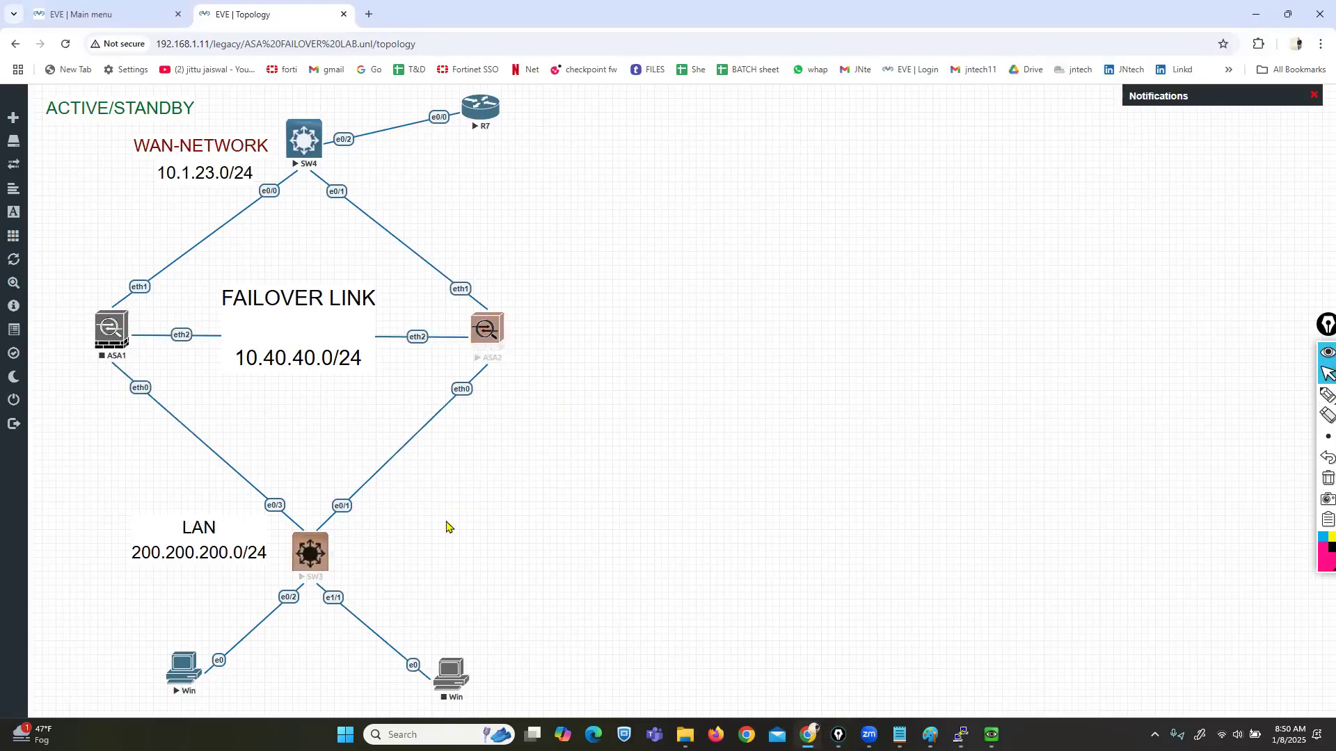
Step: Open ASA1's console and boot the default Cisco ASA 9.1.5 image
mouse_move(992, 735)
left_click(985, 683)
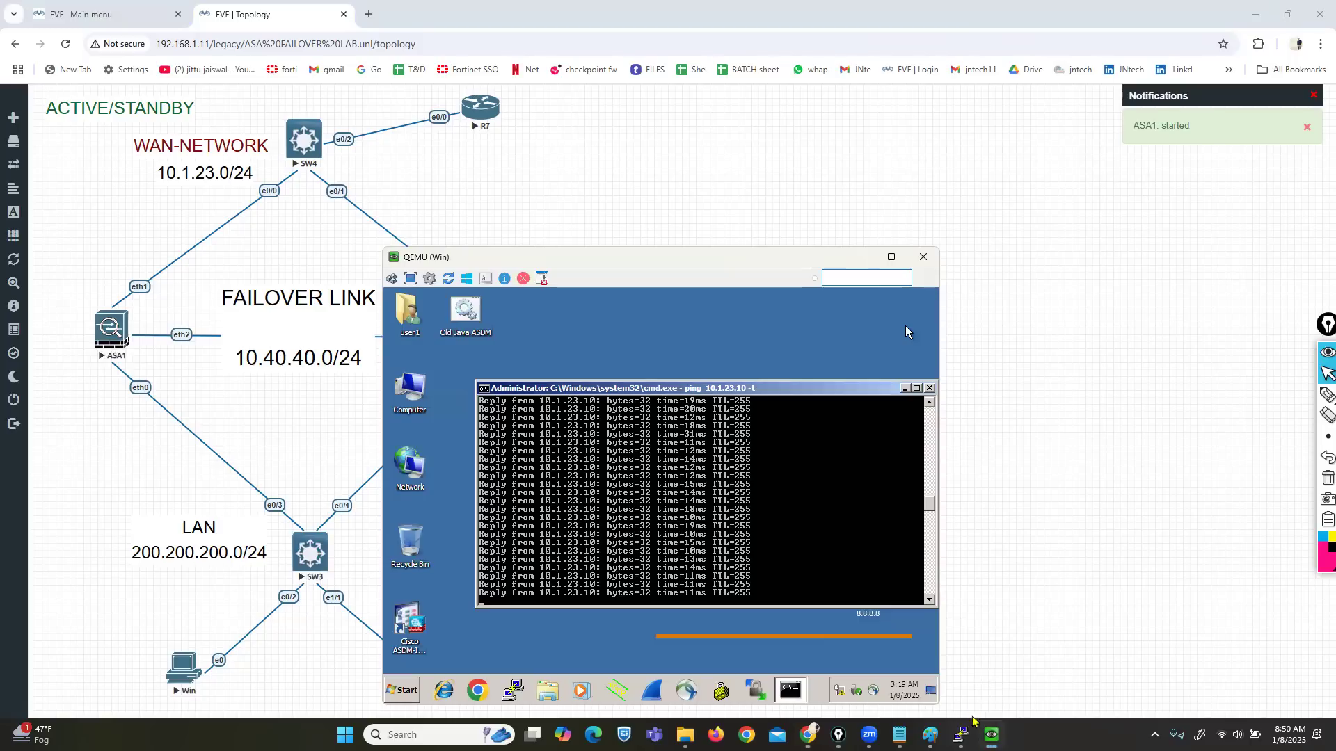
left_click(889, 667)
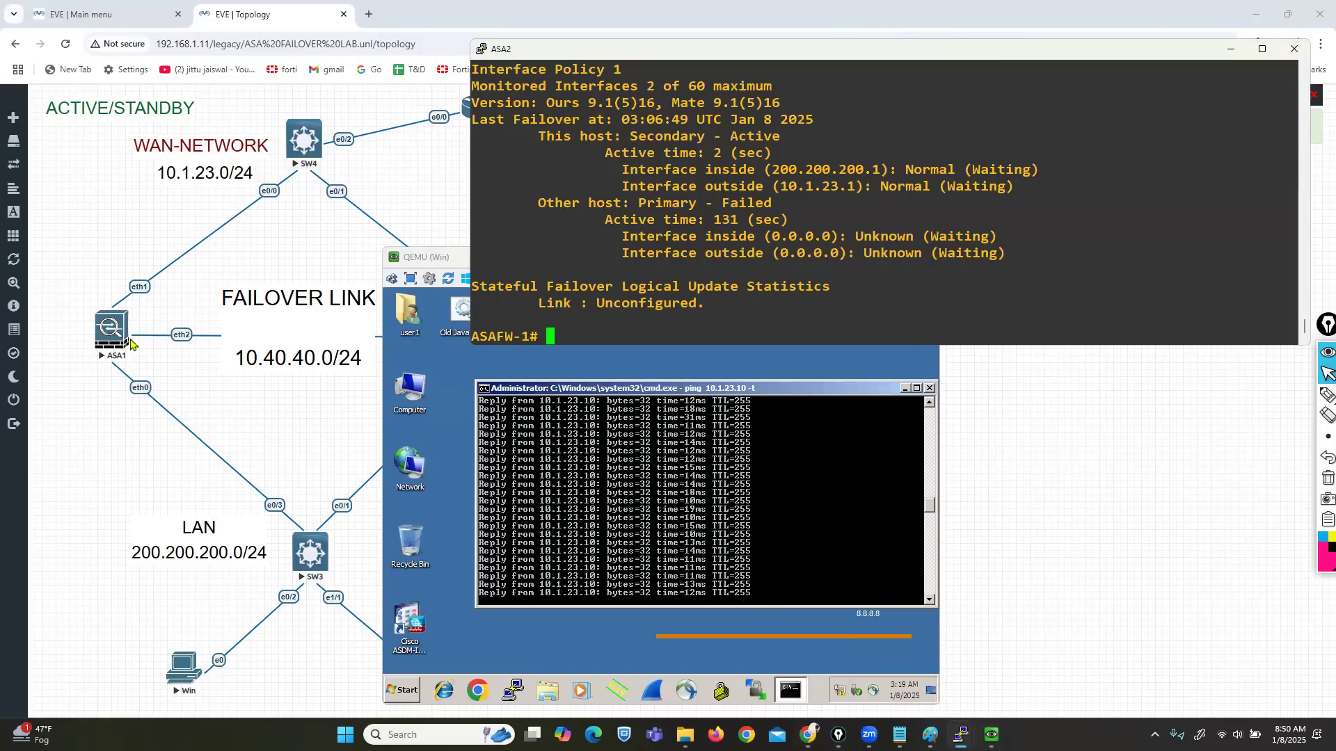
left_click(145, 320)
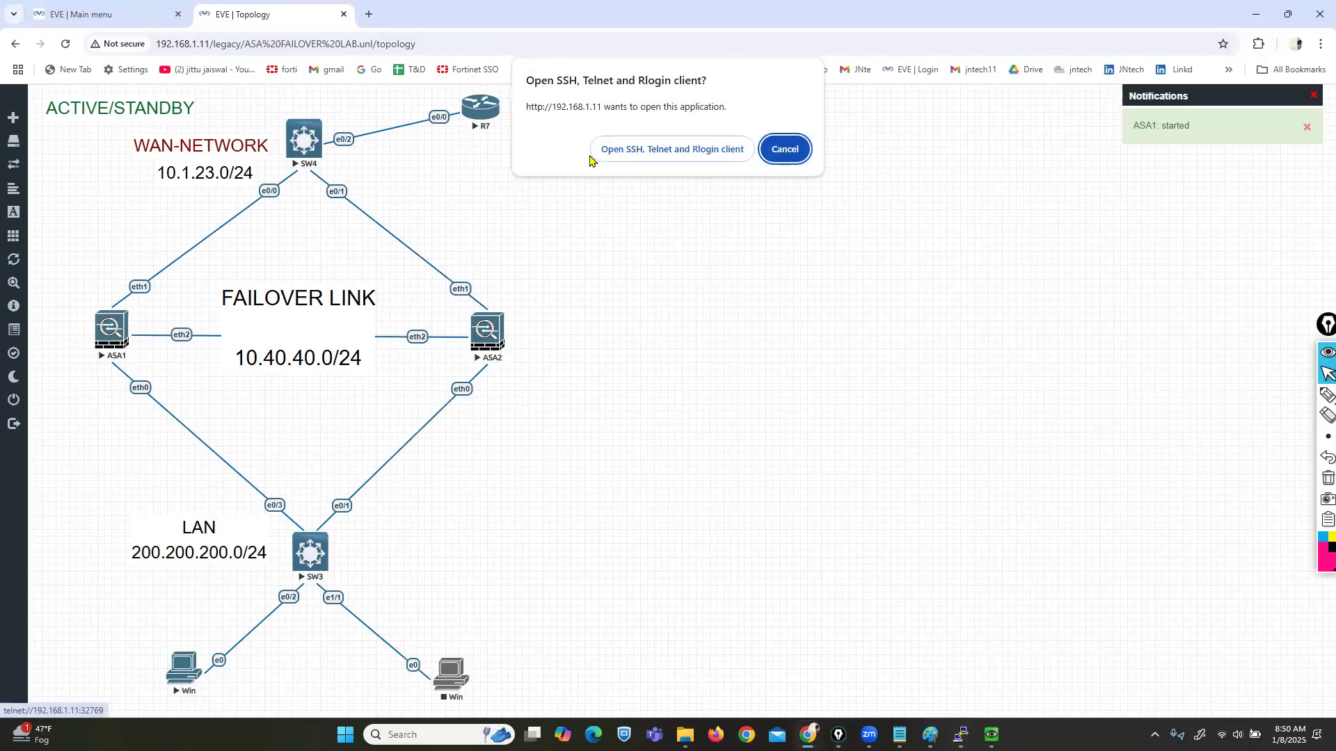
left_click(619, 144)
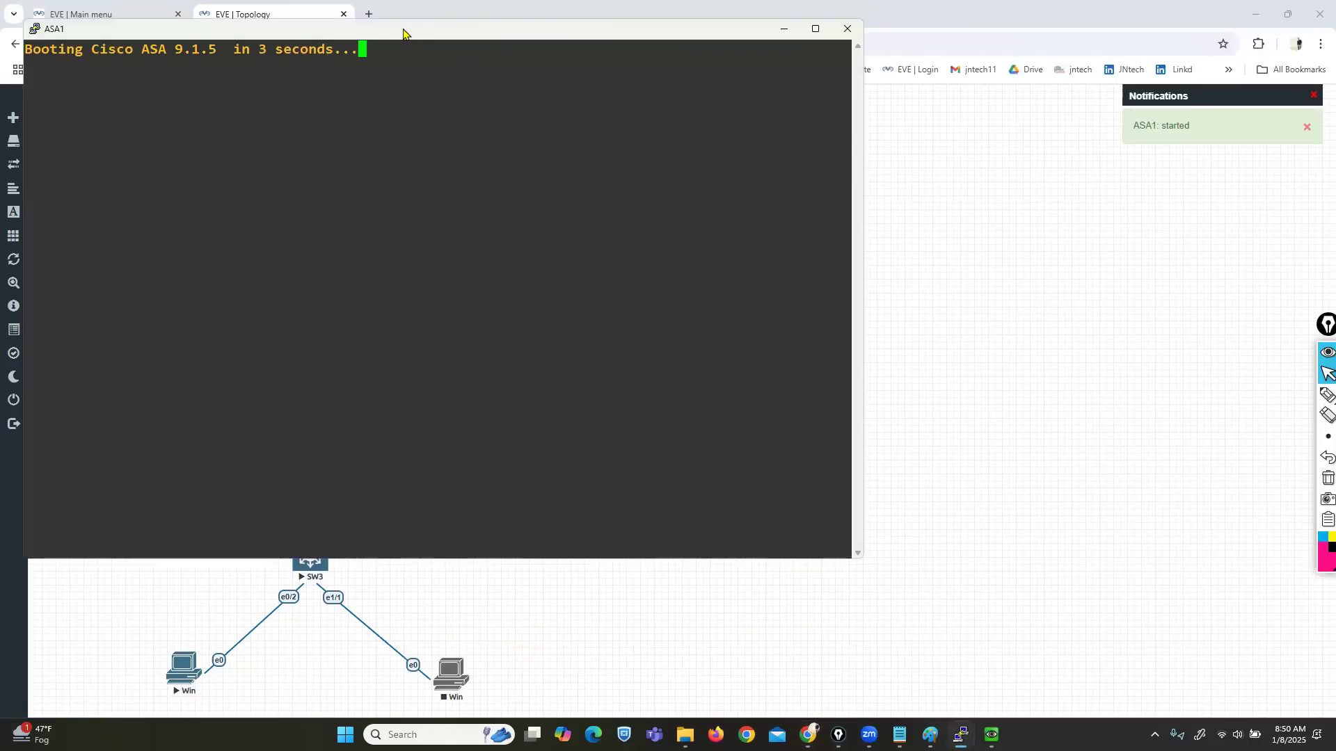
left_click_drag(403, 33, 437, 32)
key("Escape")
key("Return")
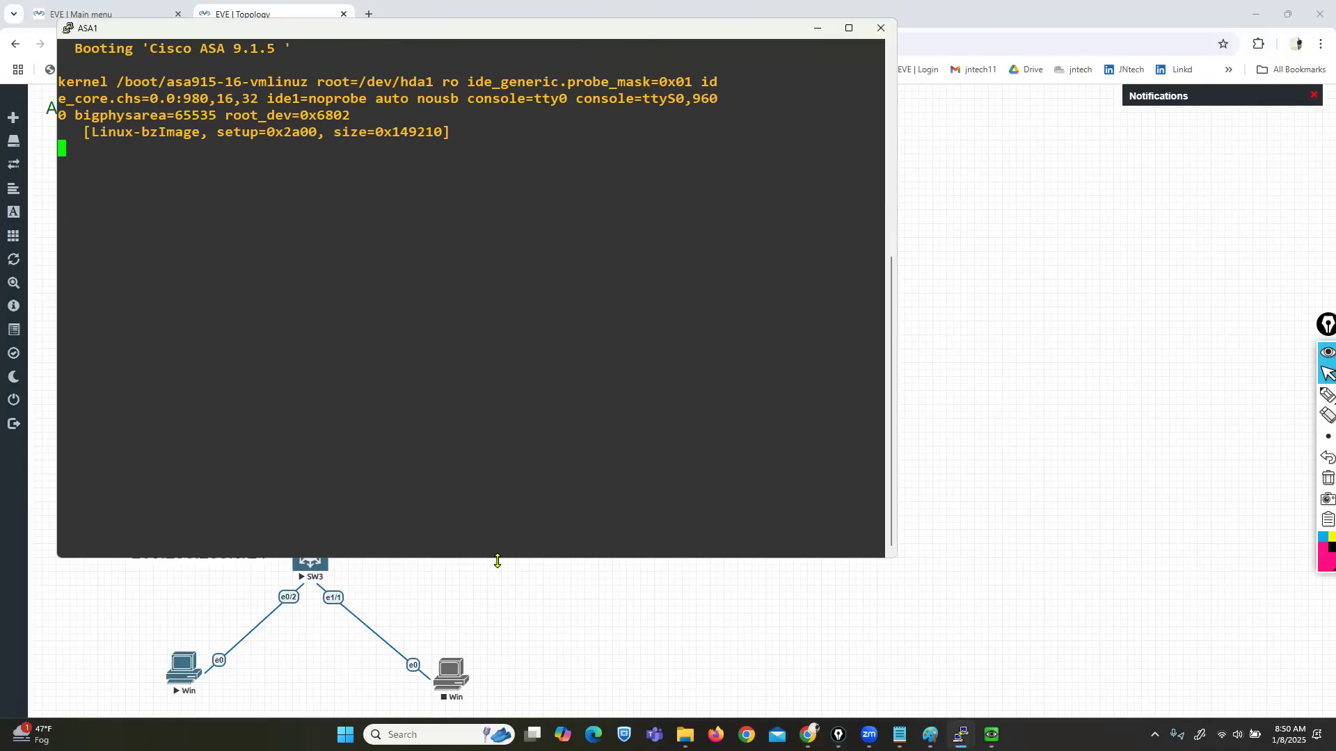
Step: Resize and reposition the ASA1 console, then bring the client's ping window forward
left_click_drag(497, 561, 508, 295)
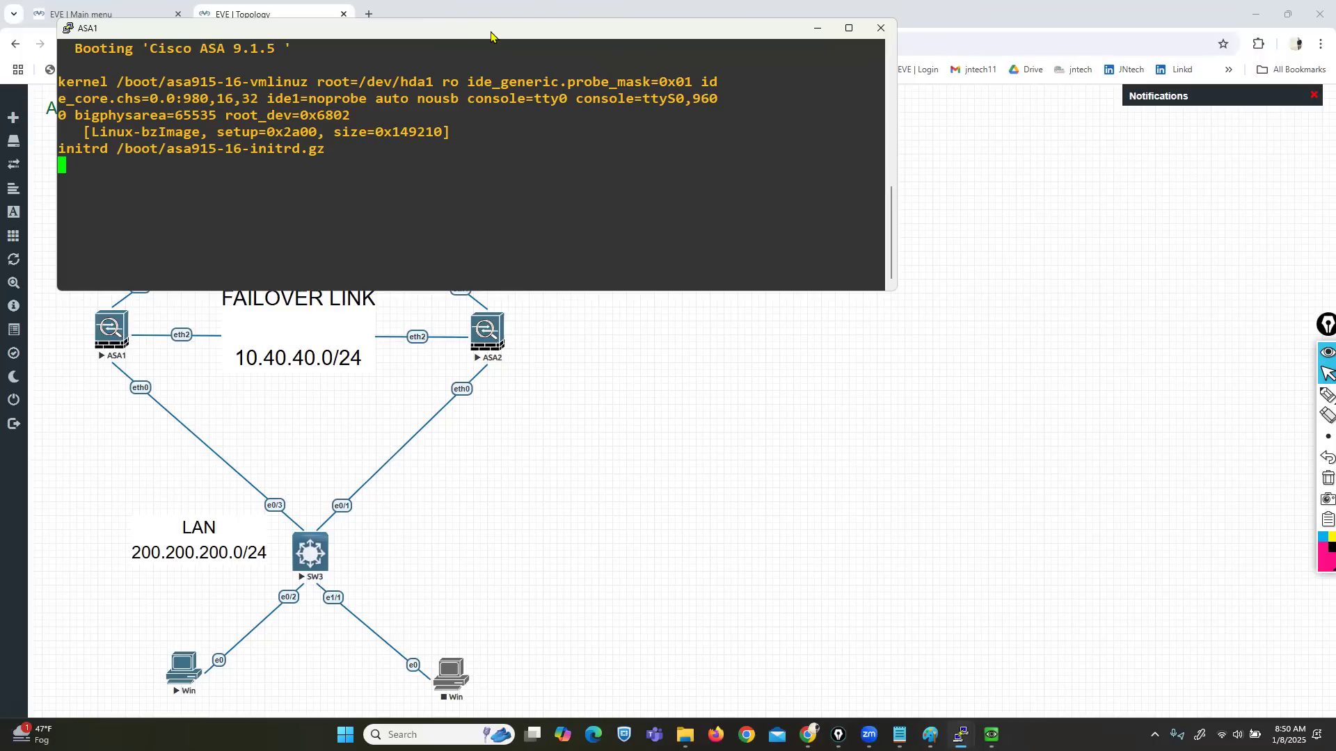
left_click_drag(491, 35, 790, 49)
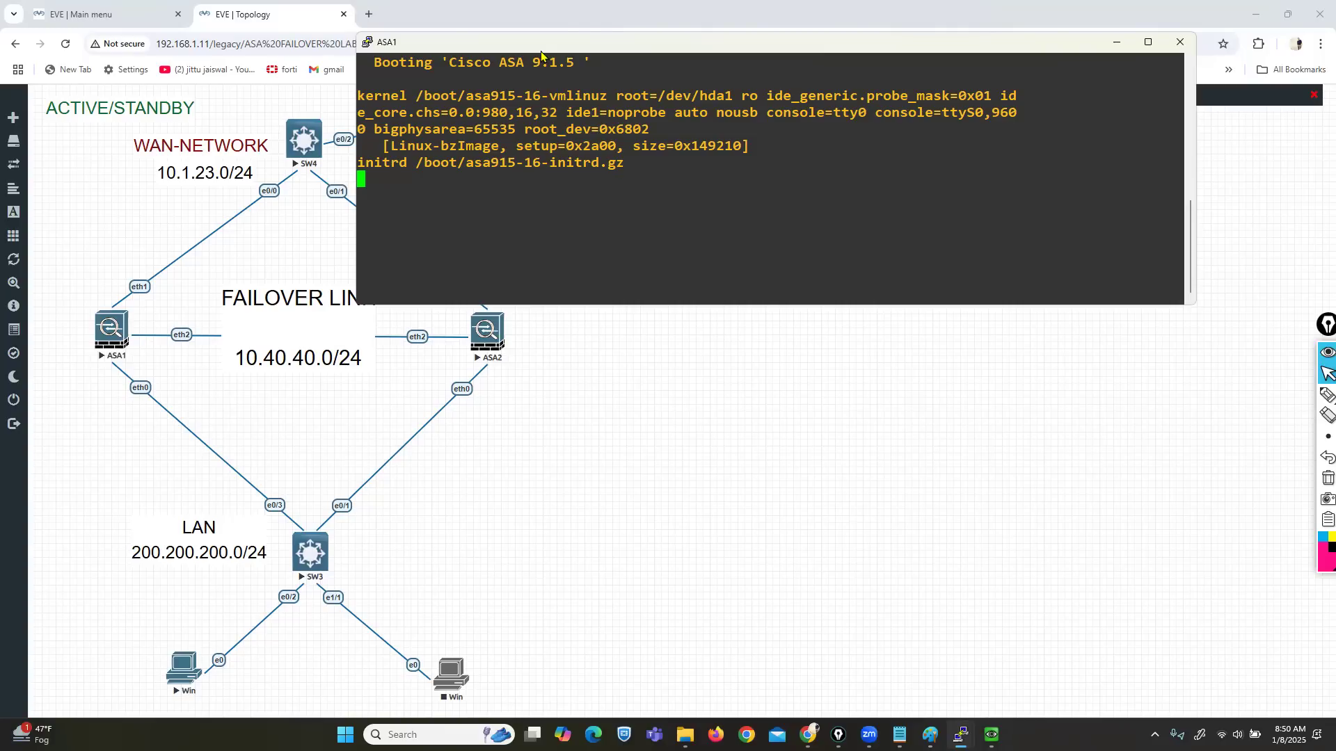
left_click_drag(534, 53, 278, 43)
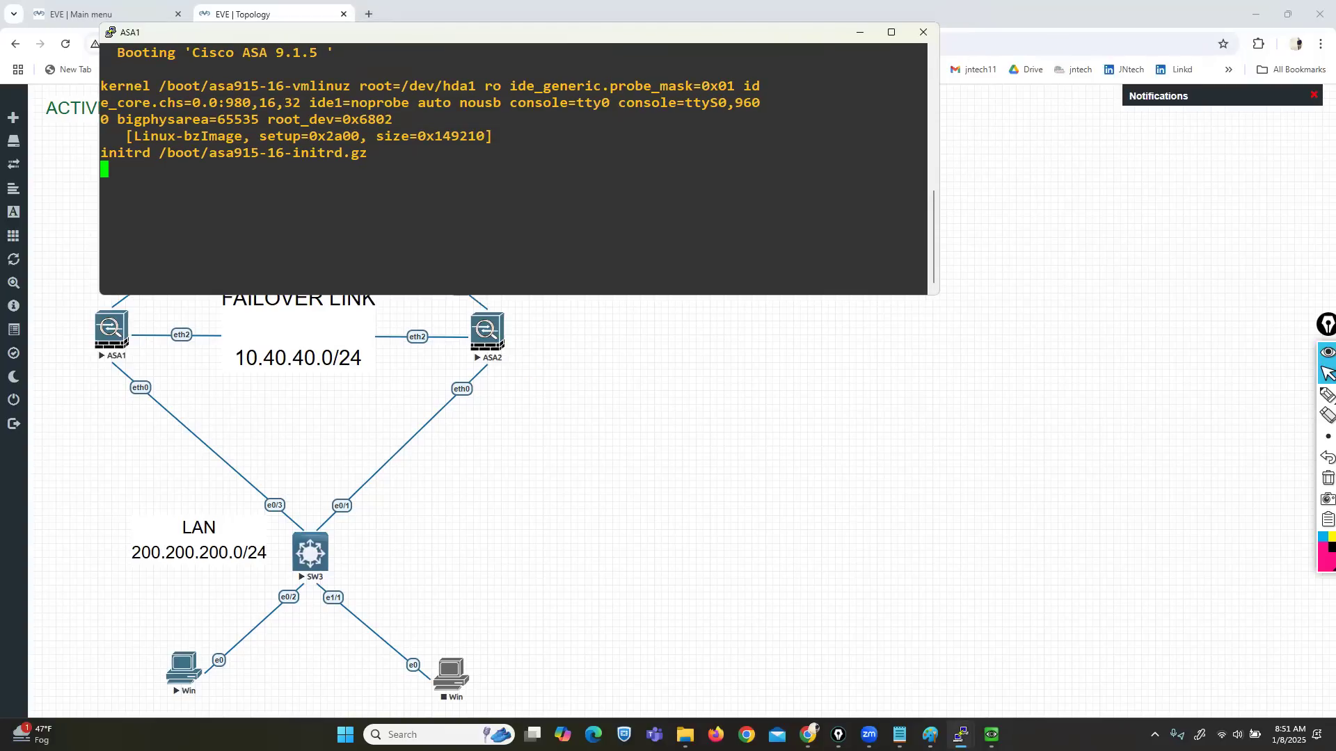
mouse_move(992, 735)
left_click(975, 667)
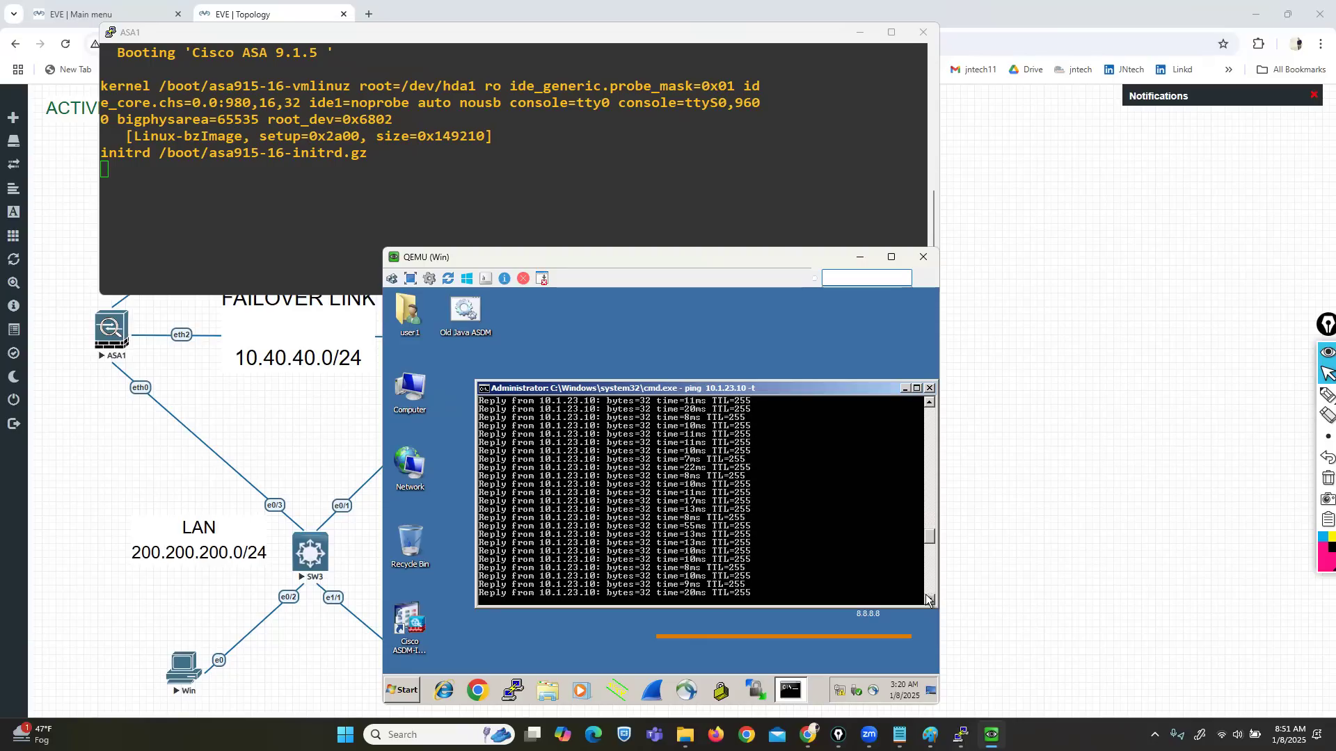
Step: Glance at the ACTIVE STANDBY.txt notes, then arrange the client and ASA1 console windows
key("super+n")
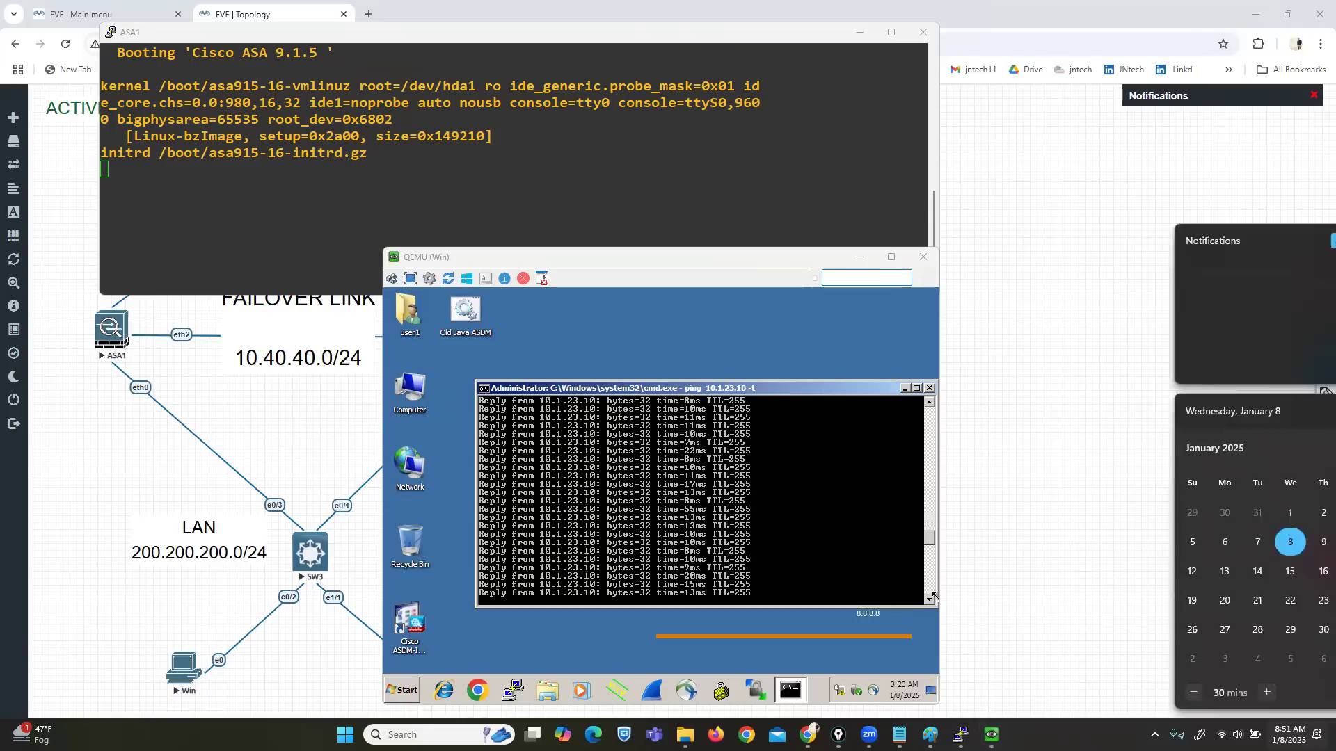
key("super+n")
key("super+n")
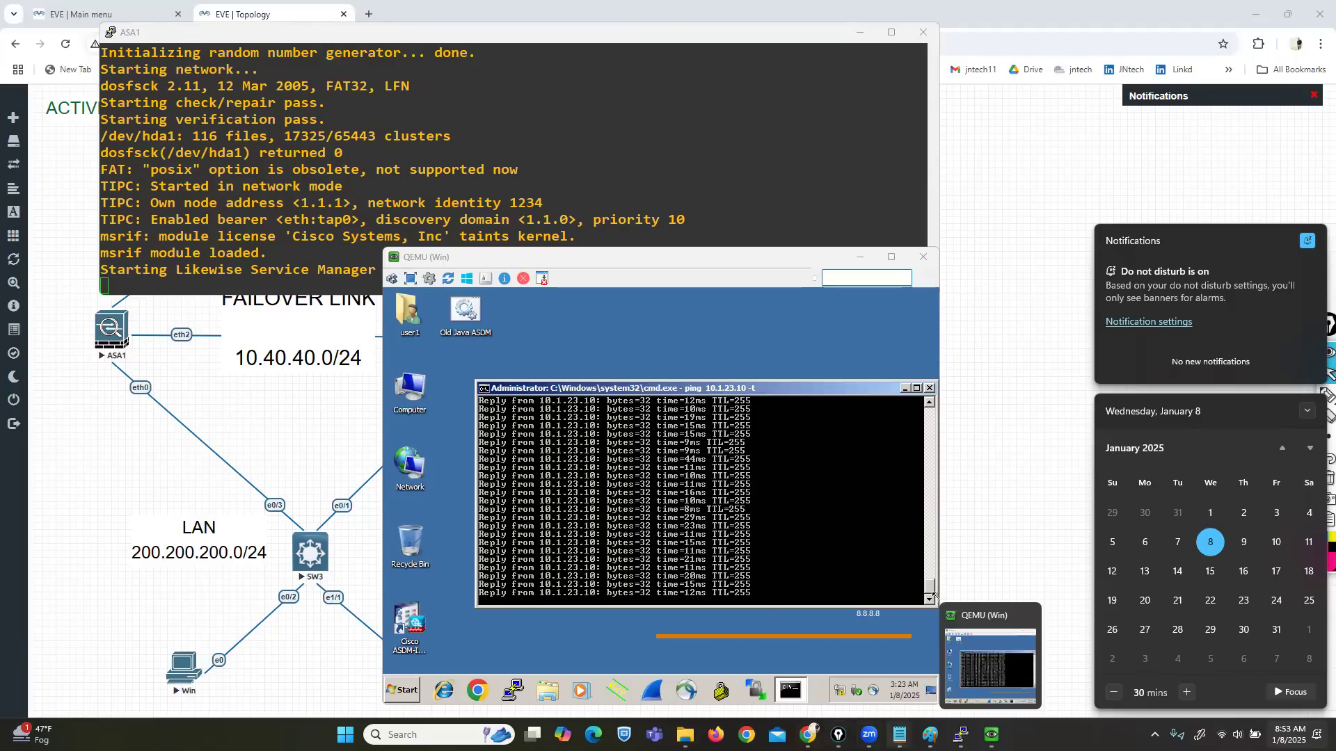
left_click(896, 734)
left_click(832, 670)
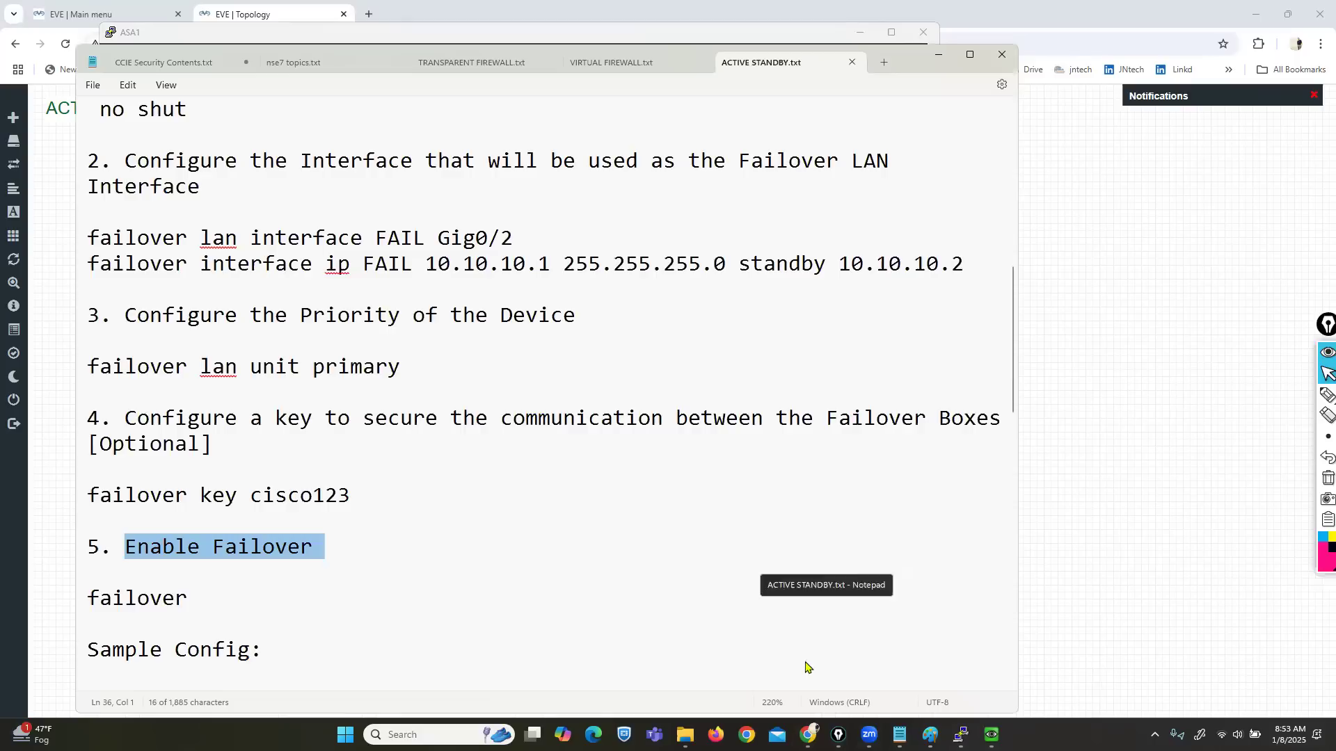
left_click(938, 54)
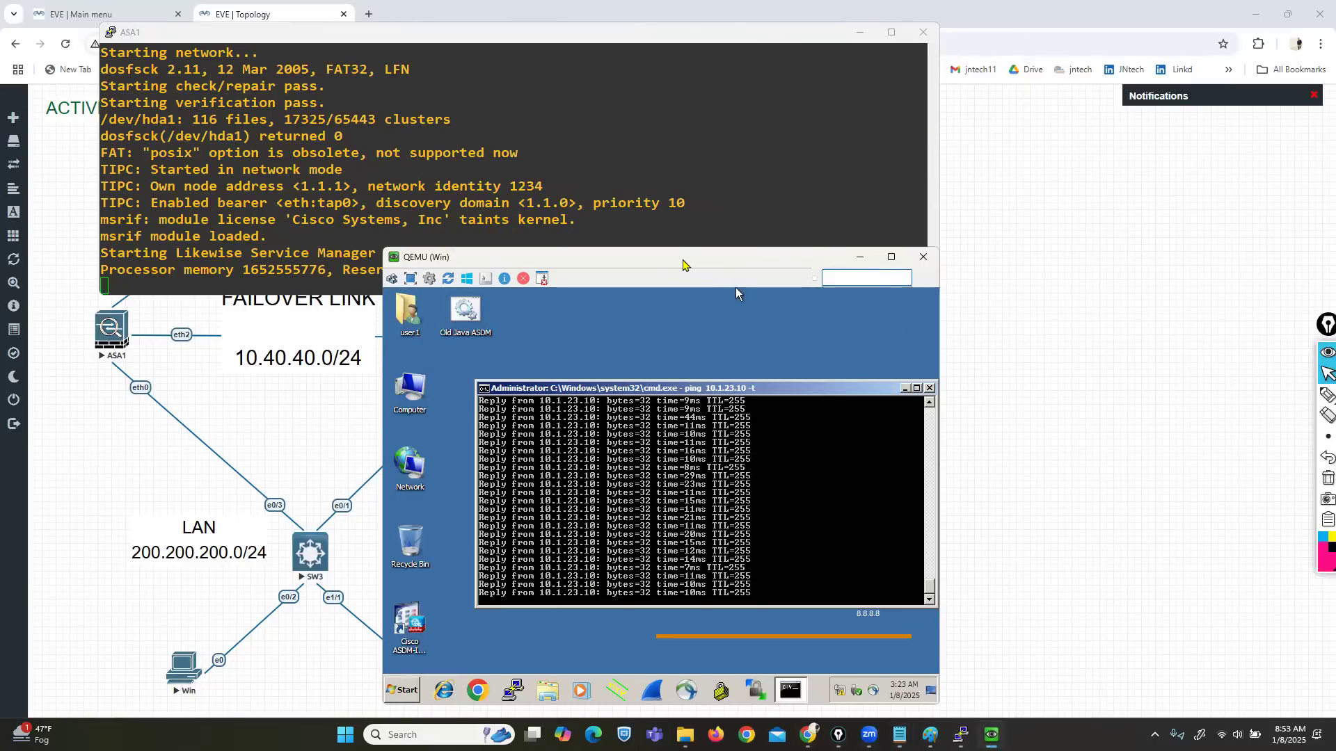
left_click_drag(683, 265, 988, 251)
left_click_drag(524, 41, 877, 60)
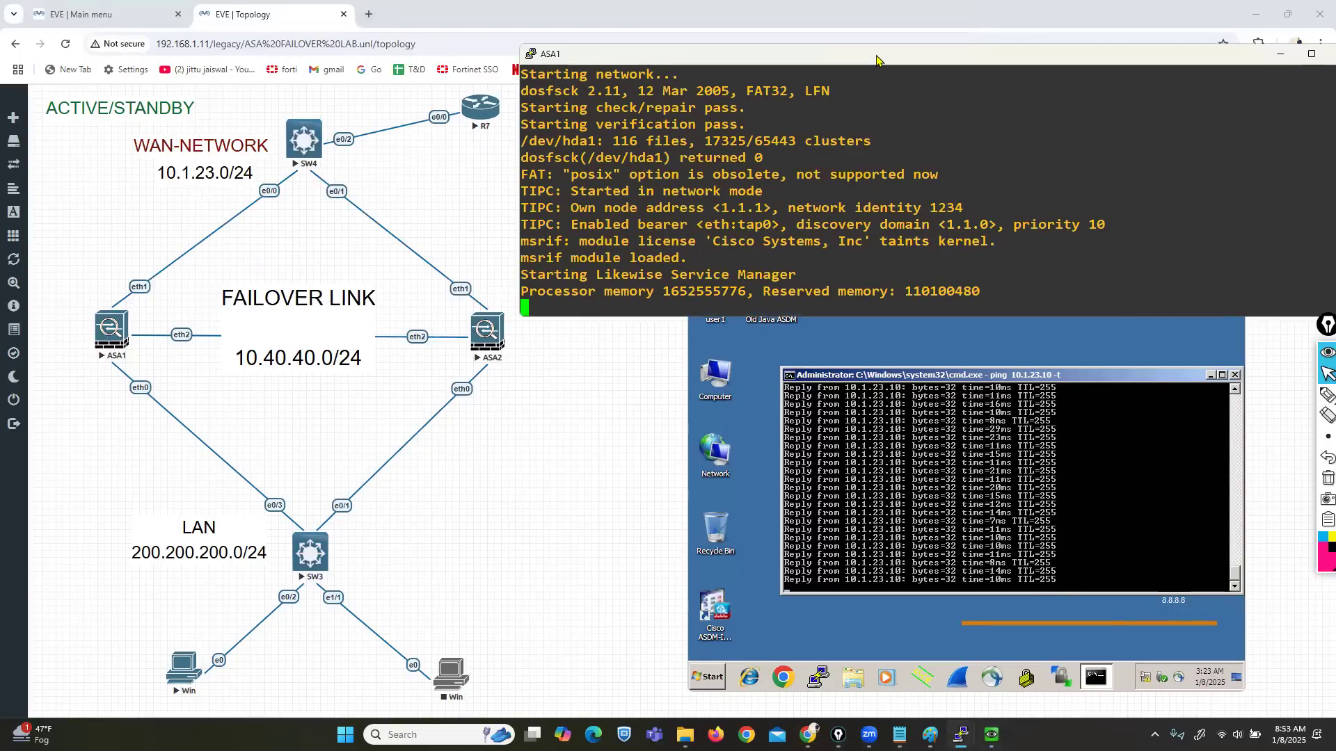